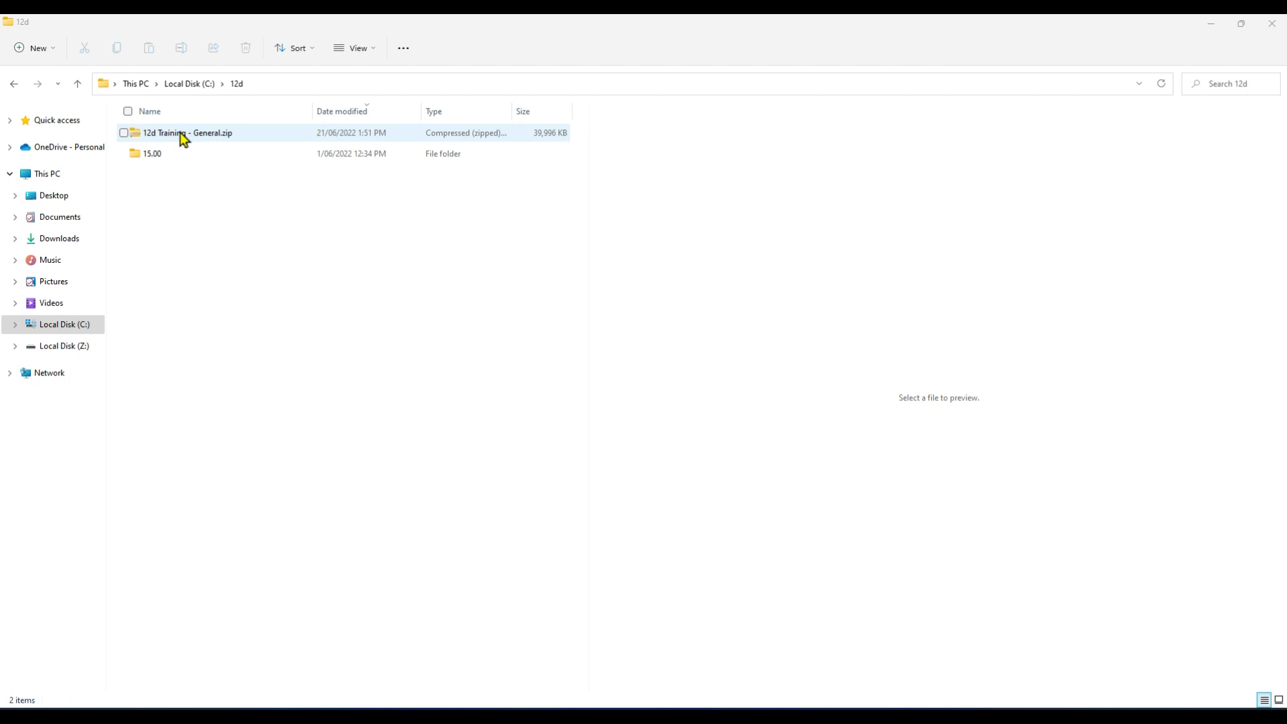
# Extract the 12d Training - General.zip archive directly into the folder C:\12d\
pyautogui.rightClick(221, 138)
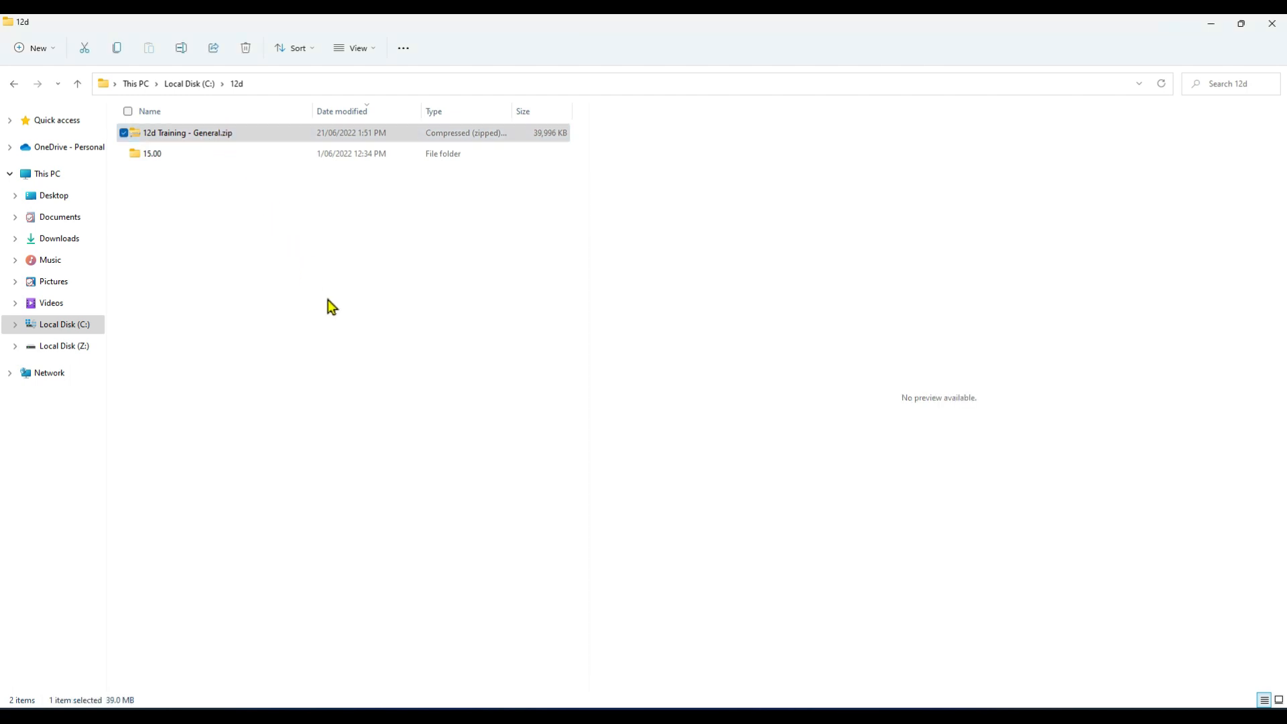
pyautogui.click(296, 245)
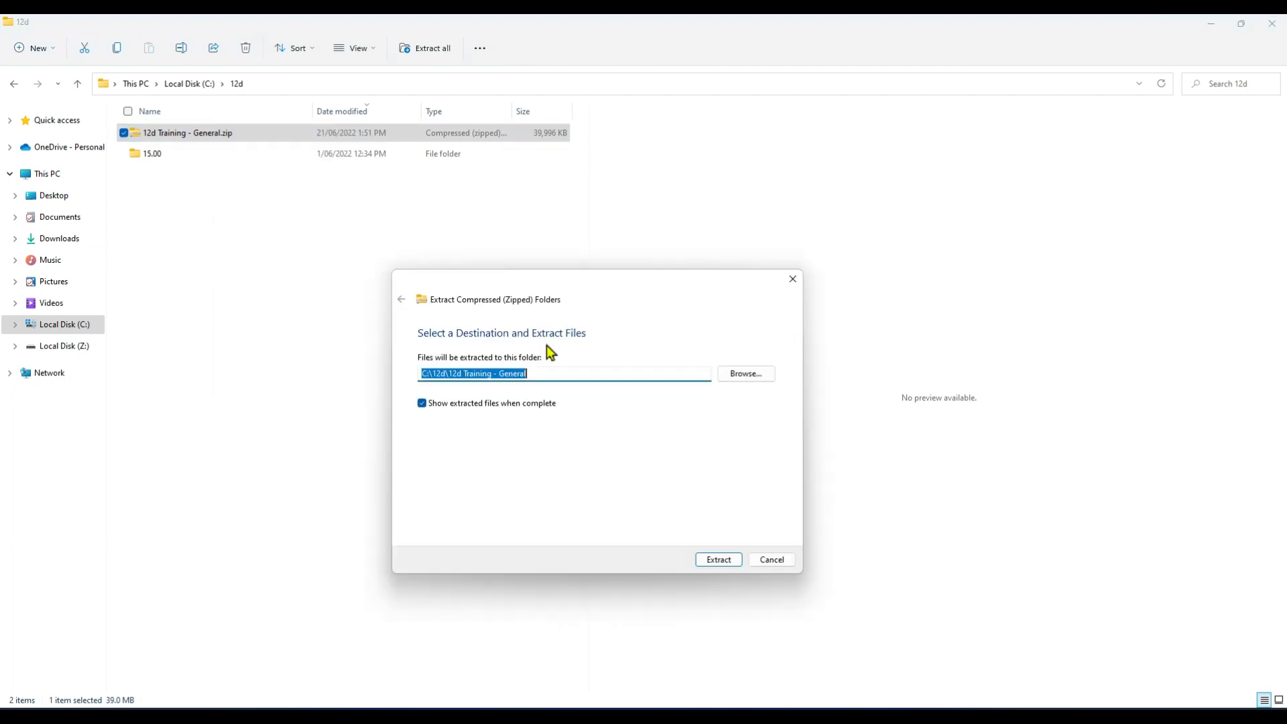
pyautogui.click(447, 375)
pyautogui.moveTo(448, 373); pyautogui.dragTo(639, 367)
pyautogui.press('BackSpace')
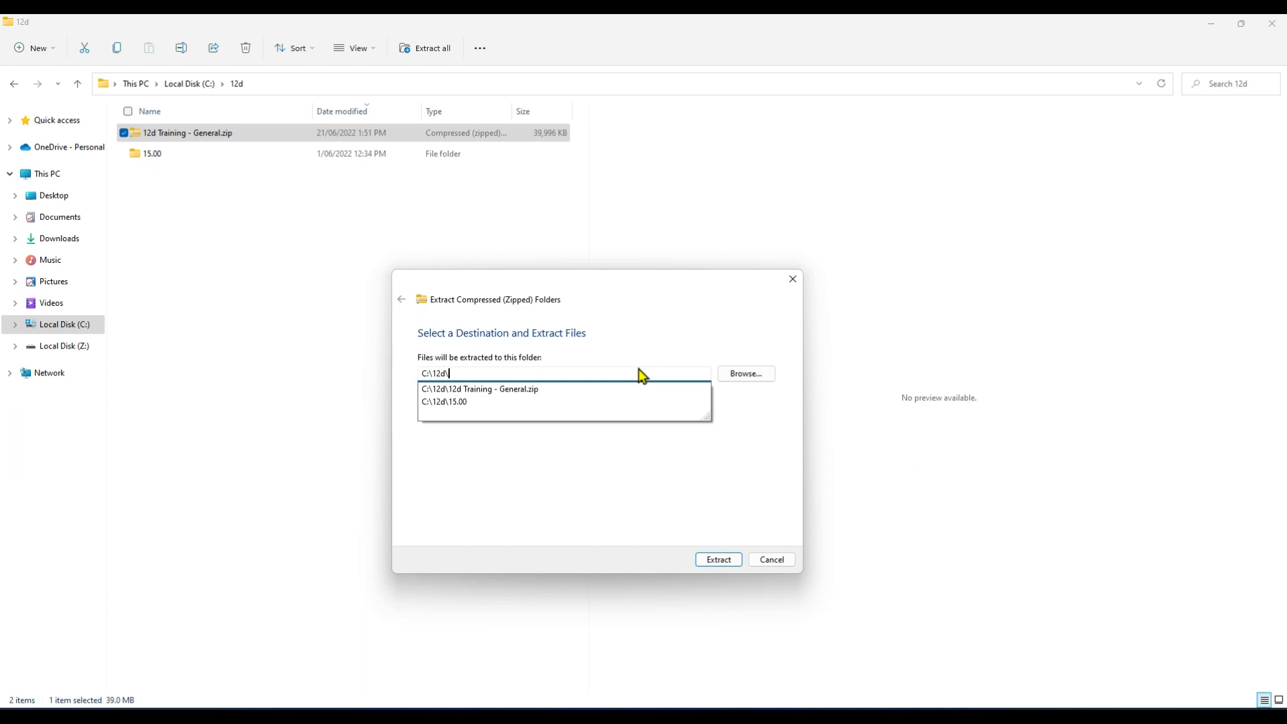
pyautogui.click(743, 472)
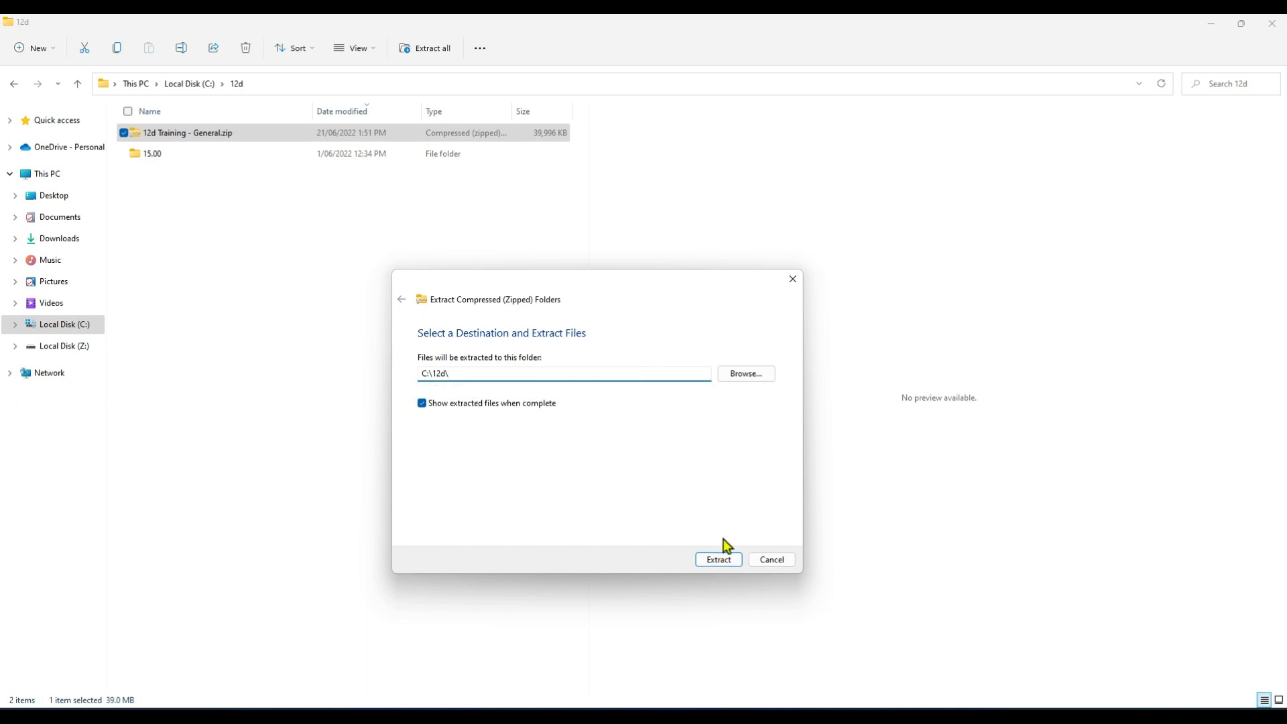
pyautogui.click(721, 559)
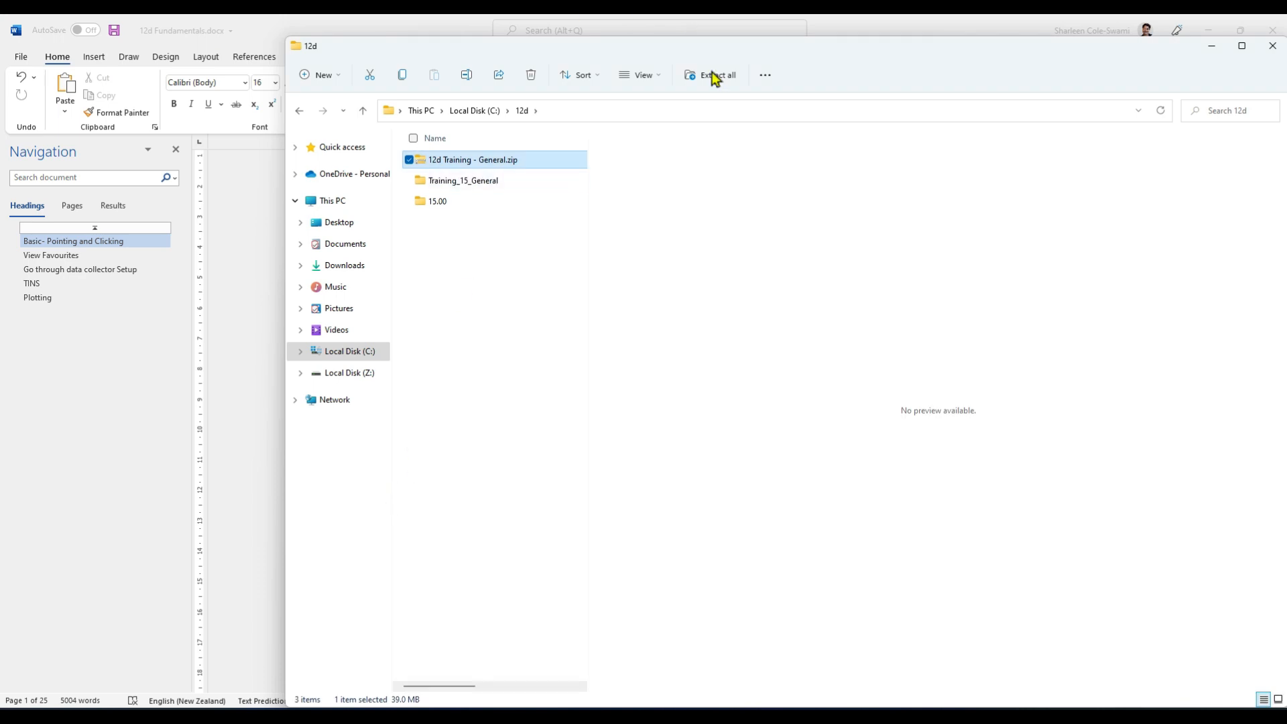
# Look through the extracted Training_15_General folder and the PDF manuals in its COURSE NOTES subfolder
pyautogui.doubleClick(732, 51)
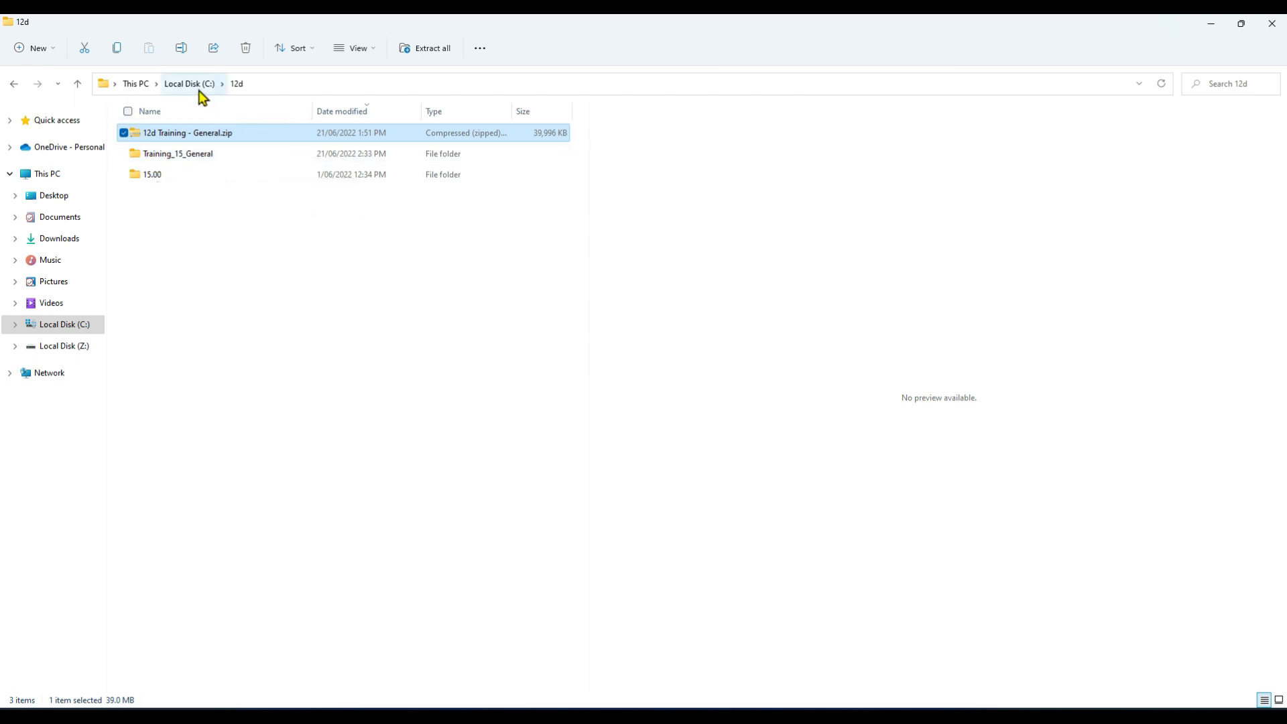
pyautogui.press('ctrl')
pyautogui.press('ctrl')
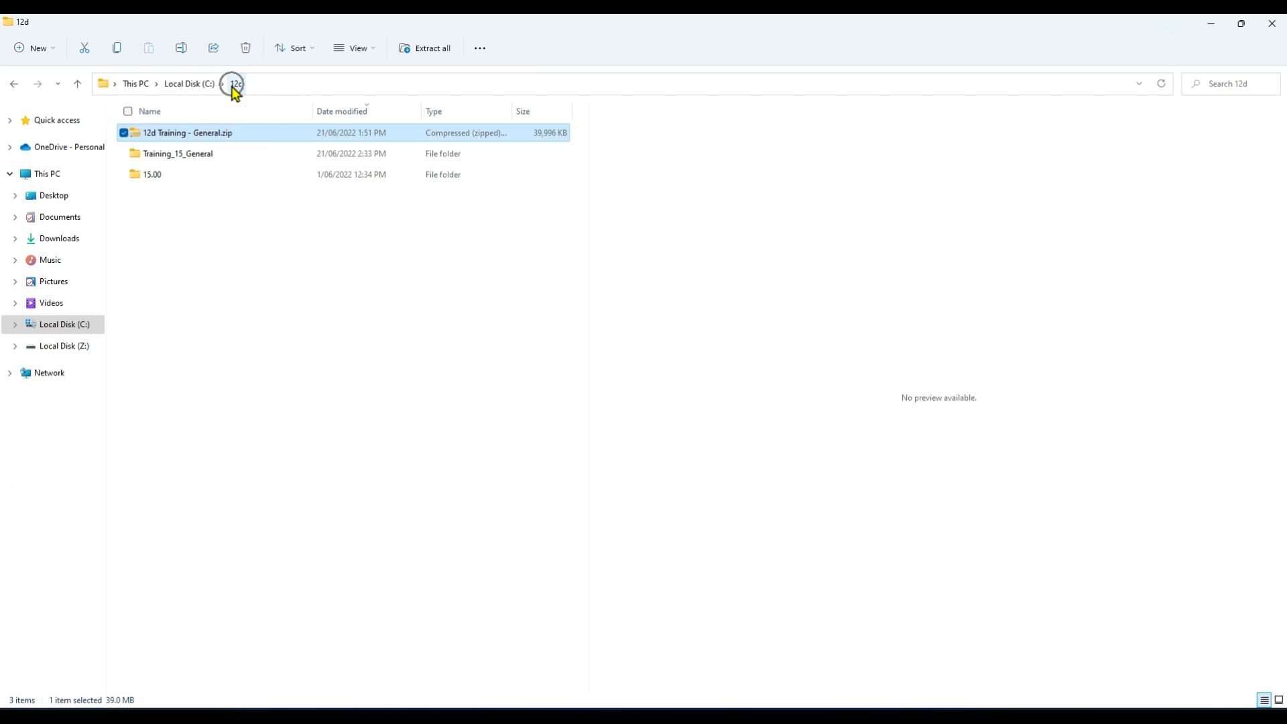
pyautogui.doubleClick(259, 167)
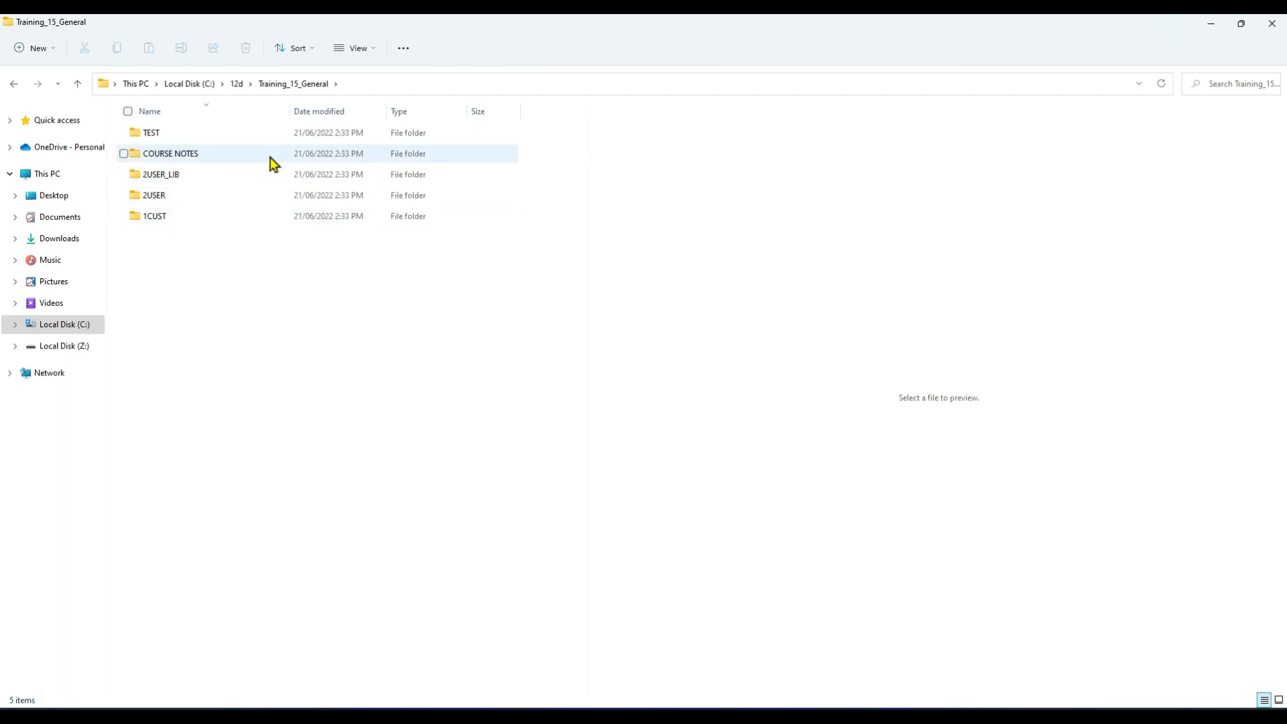
pyautogui.doubleClick(175, 154)
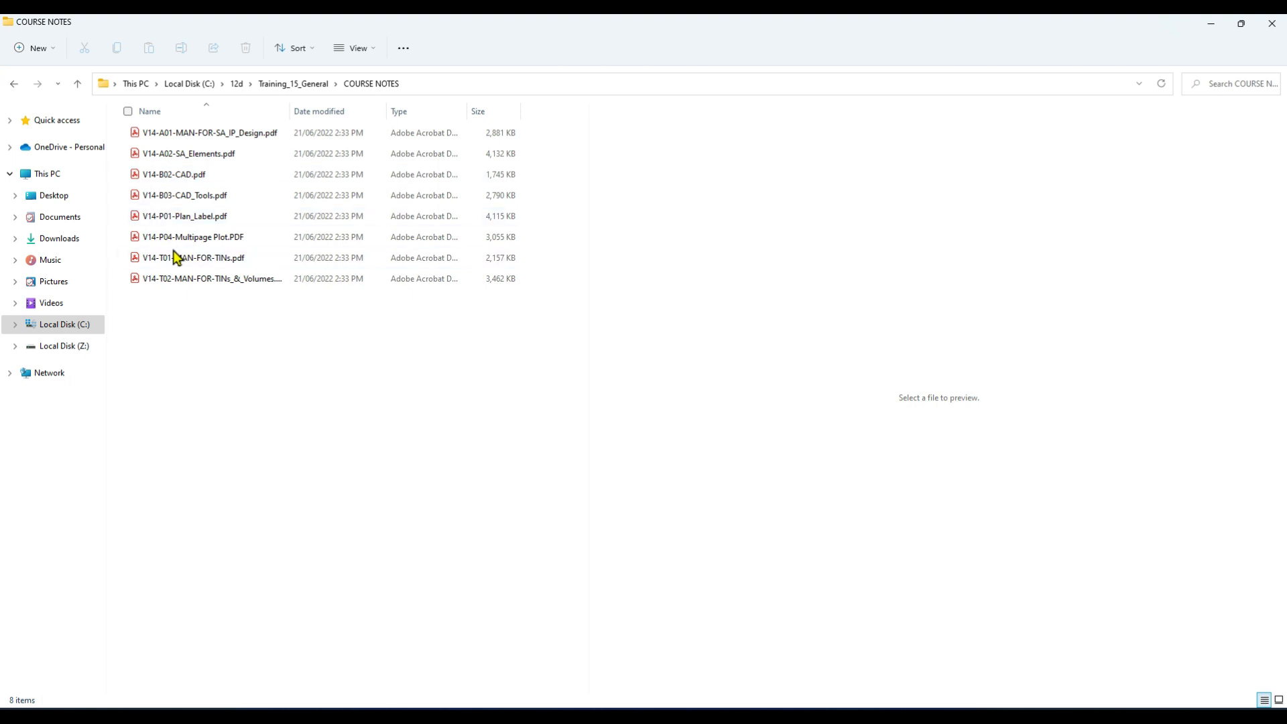
pyautogui.click(301, 85)
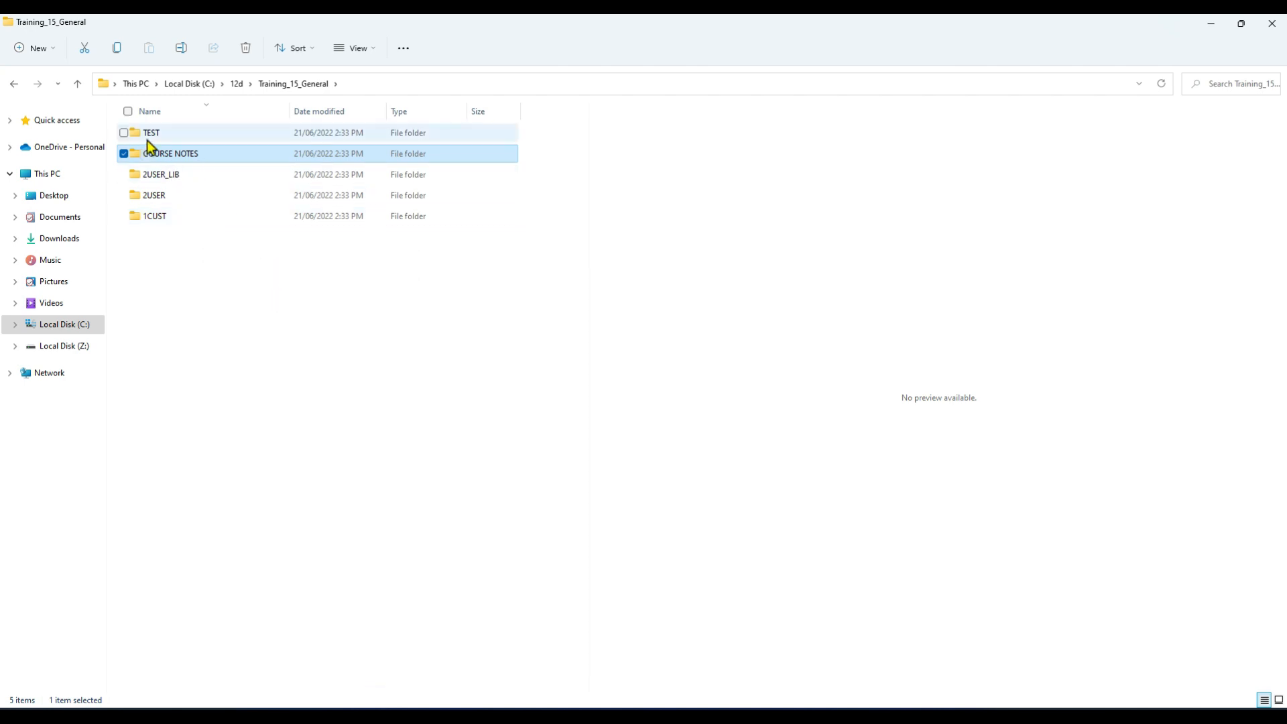
# Launch the TEST project from its shortcut in the Training_15_General\TEST folder, allowing the file to open
pyautogui.doubleClick(182, 135)
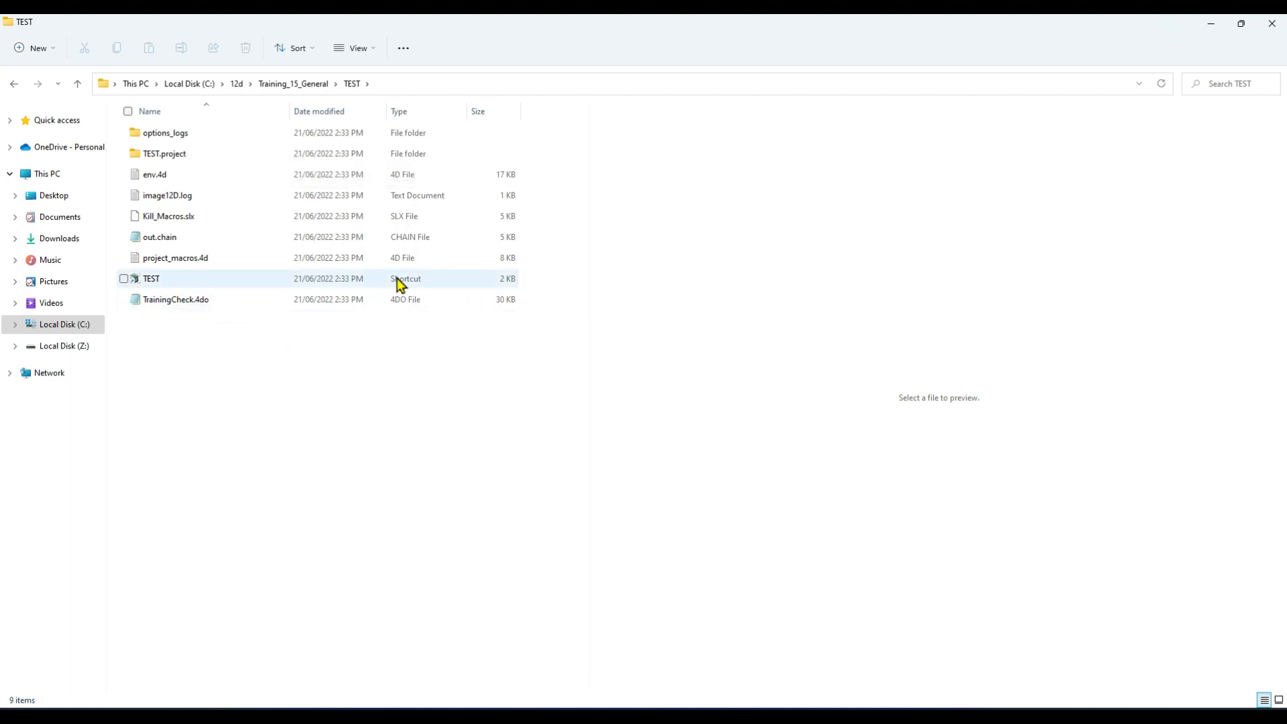
pyautogui.doubleClick(190, 290)
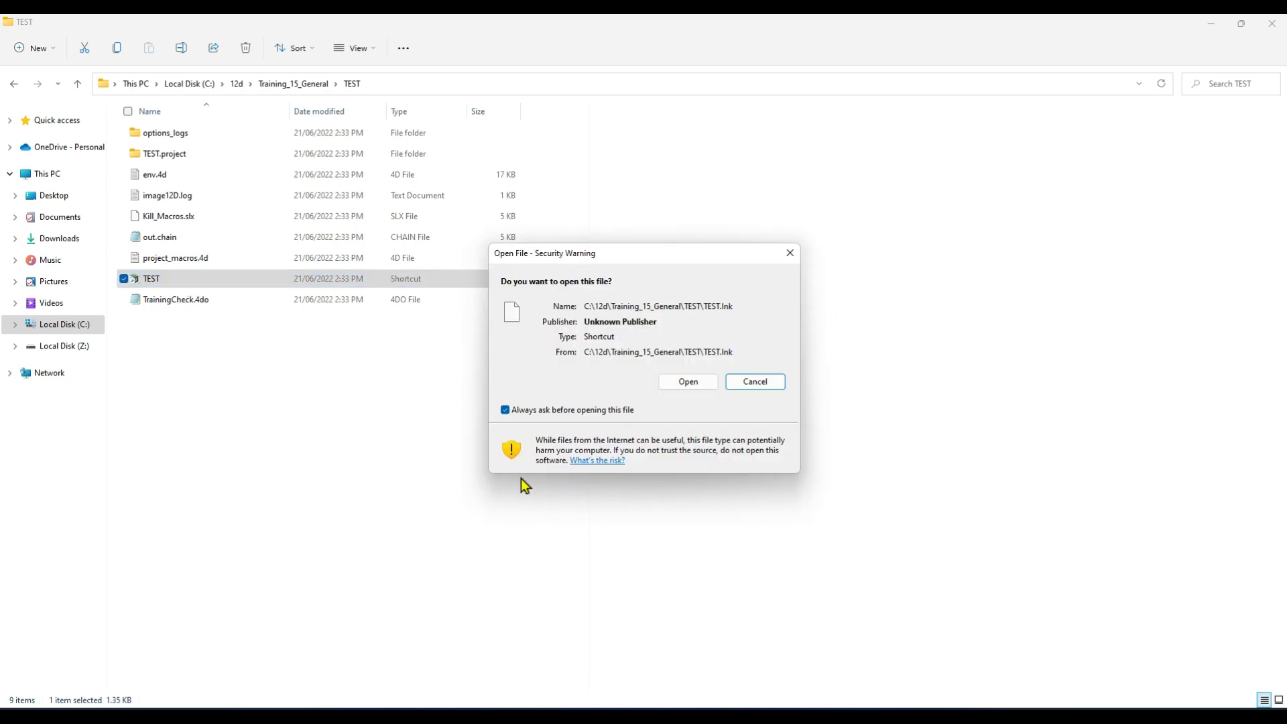
pyautogui.click(693, 385)
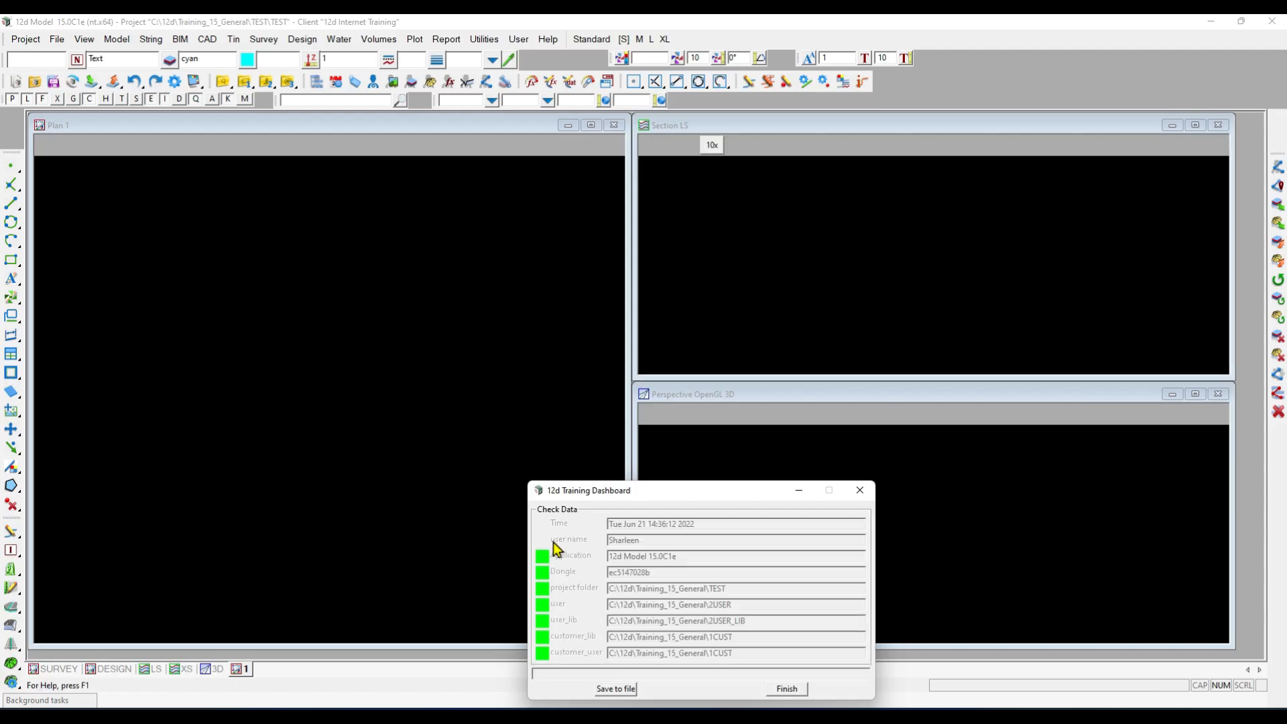
# Finish the 12d Training Dashboard check and close the TEST project without saving
pyautogui.moveTo(664, 506); pyautogui.dragTo(797, 300)
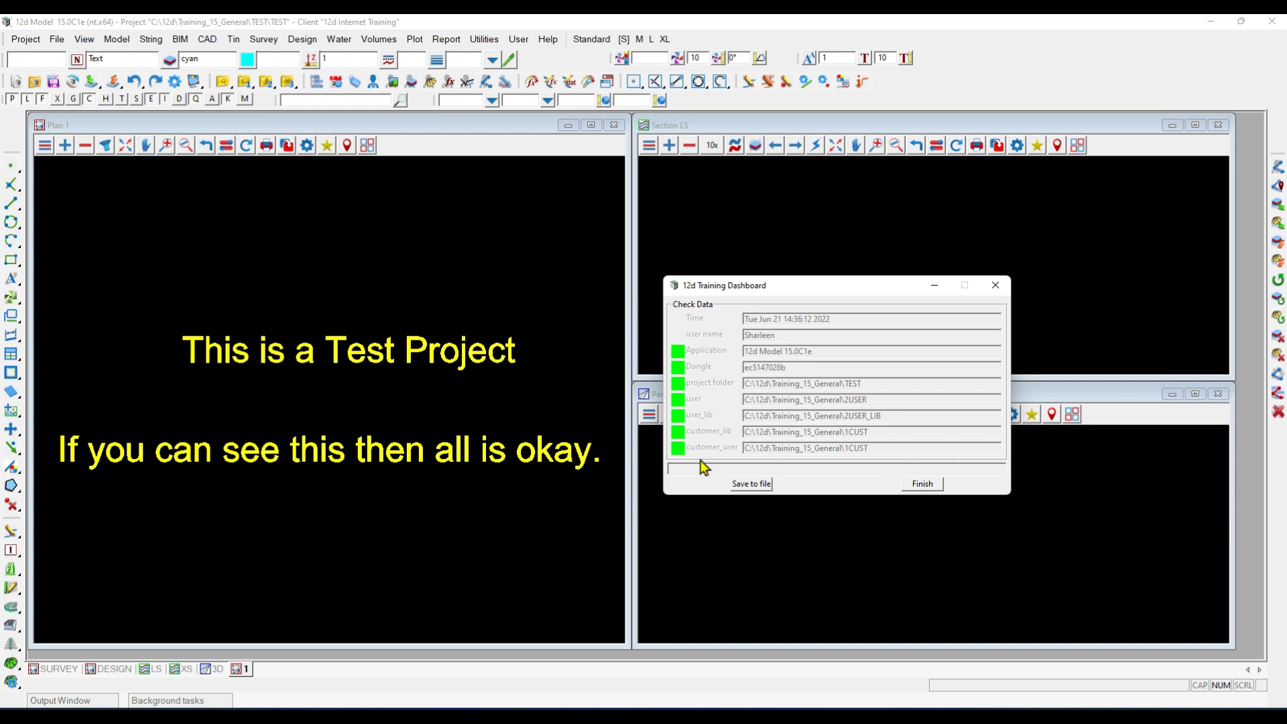
pyautogui.click(929, 486)
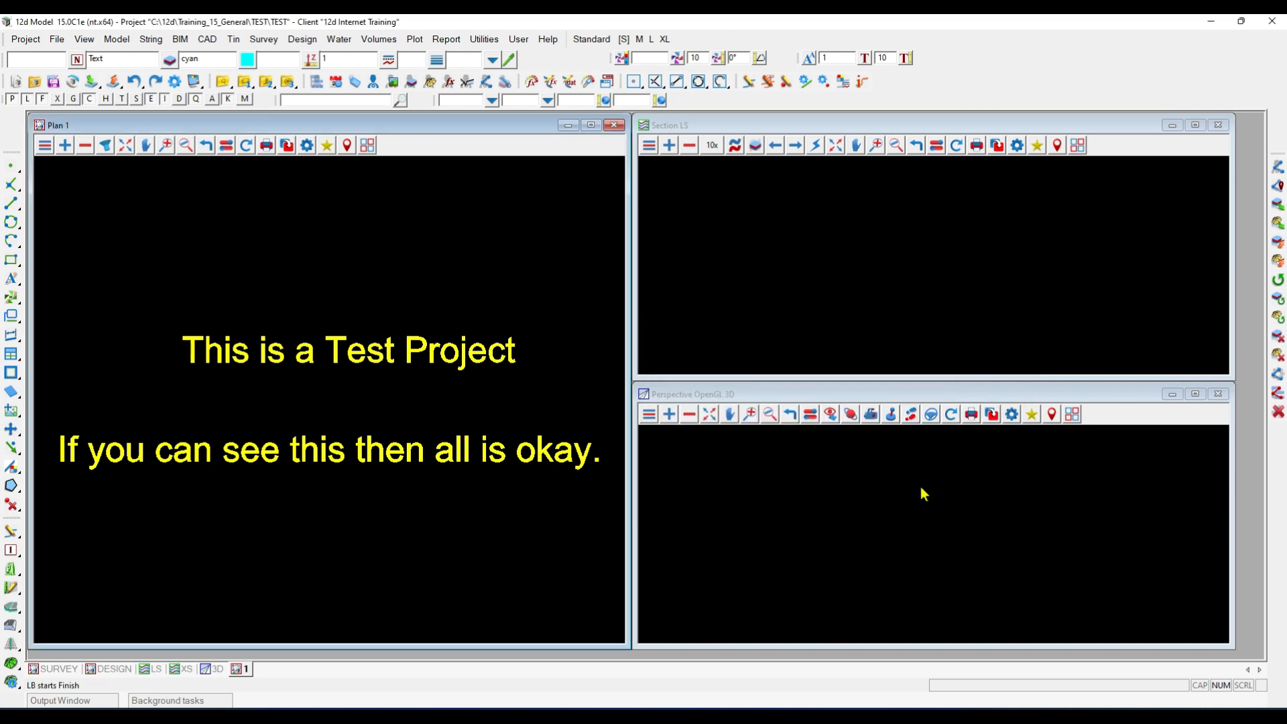
pyautogui.click(1273, 22)
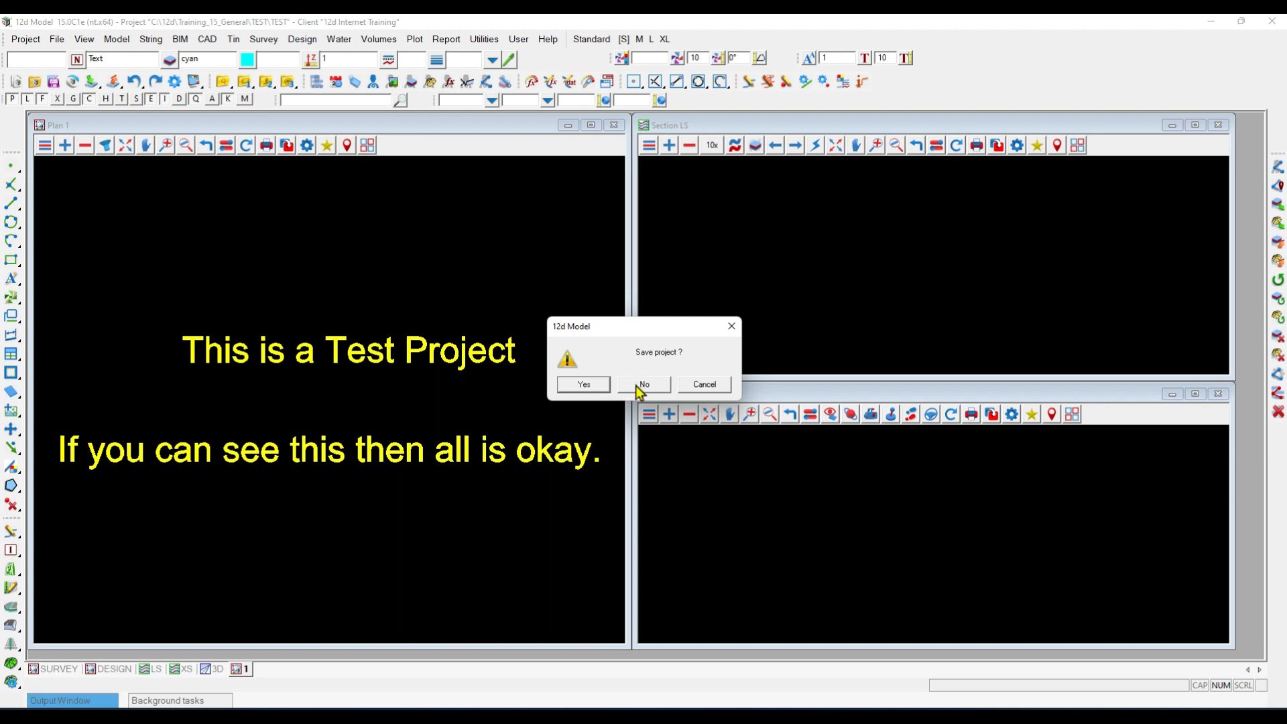
pyautogui.click(641, 387)
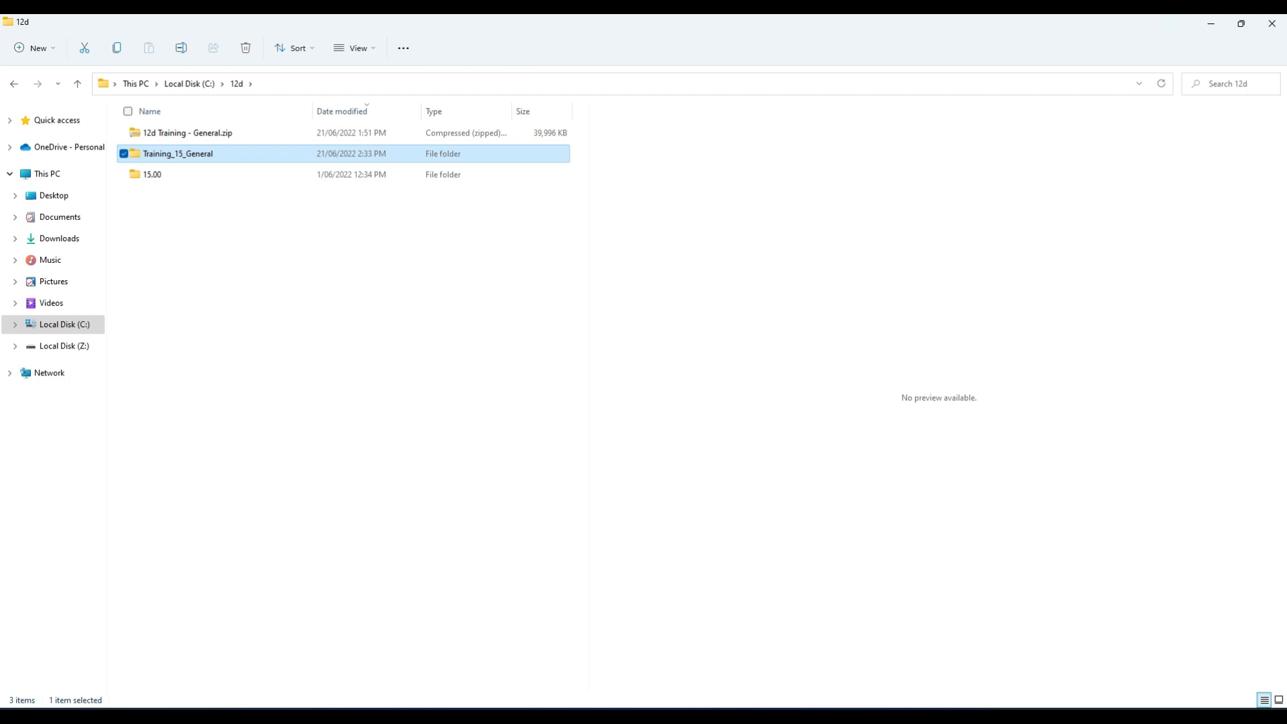
# Start 12d Model 15 from the Windows search to bring up the Project Launcher
pyautogui.press('super')
pyautogui.click(560, 248)
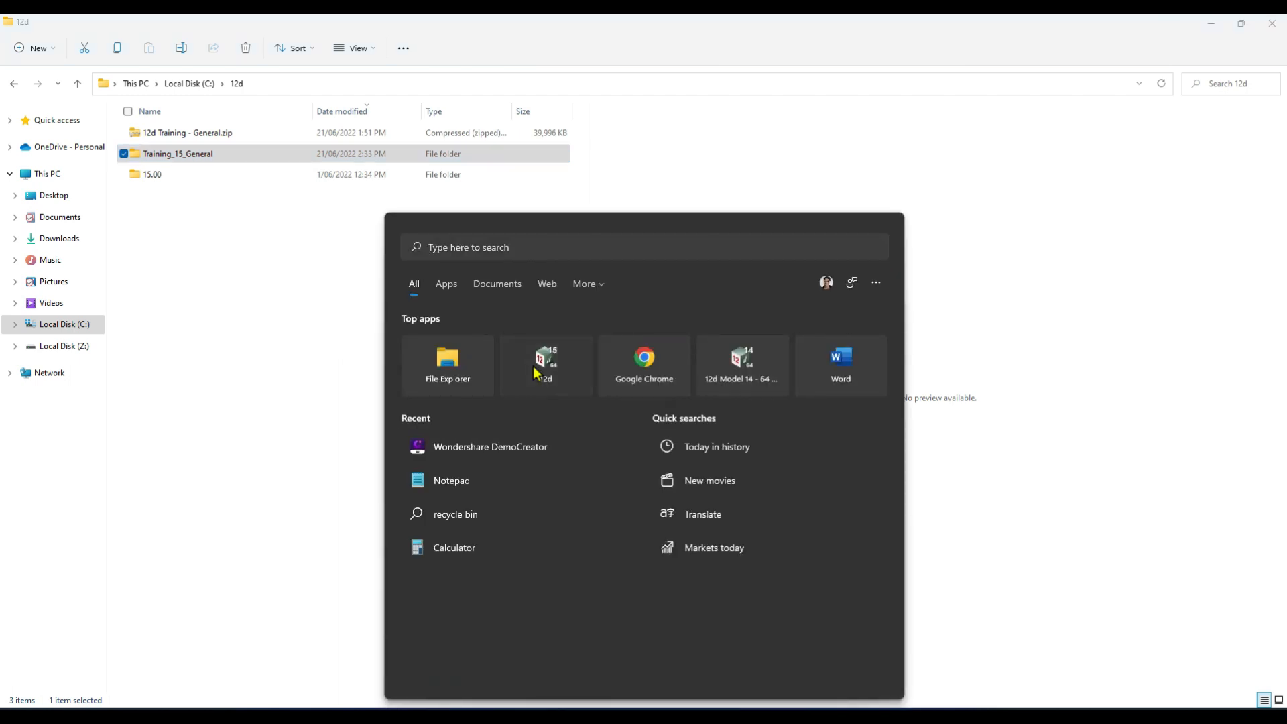
pyautogui.click(536, 366)
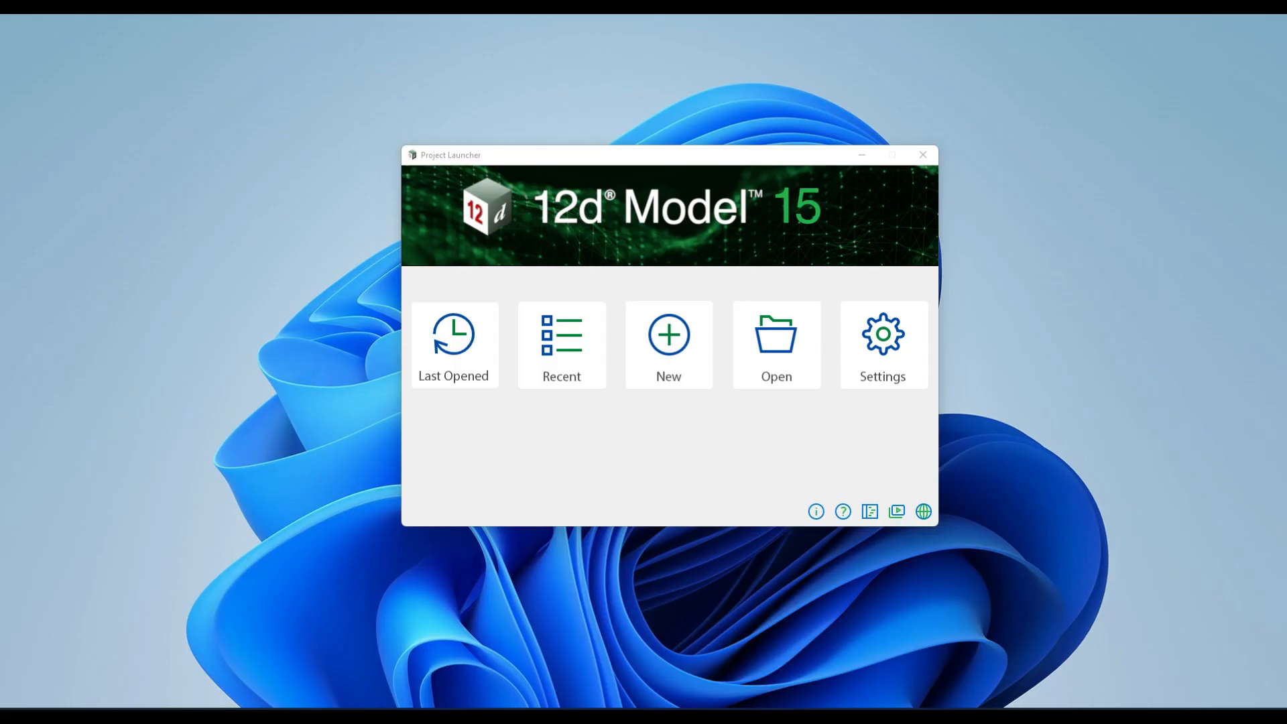
pyautogui.click(545, 155)
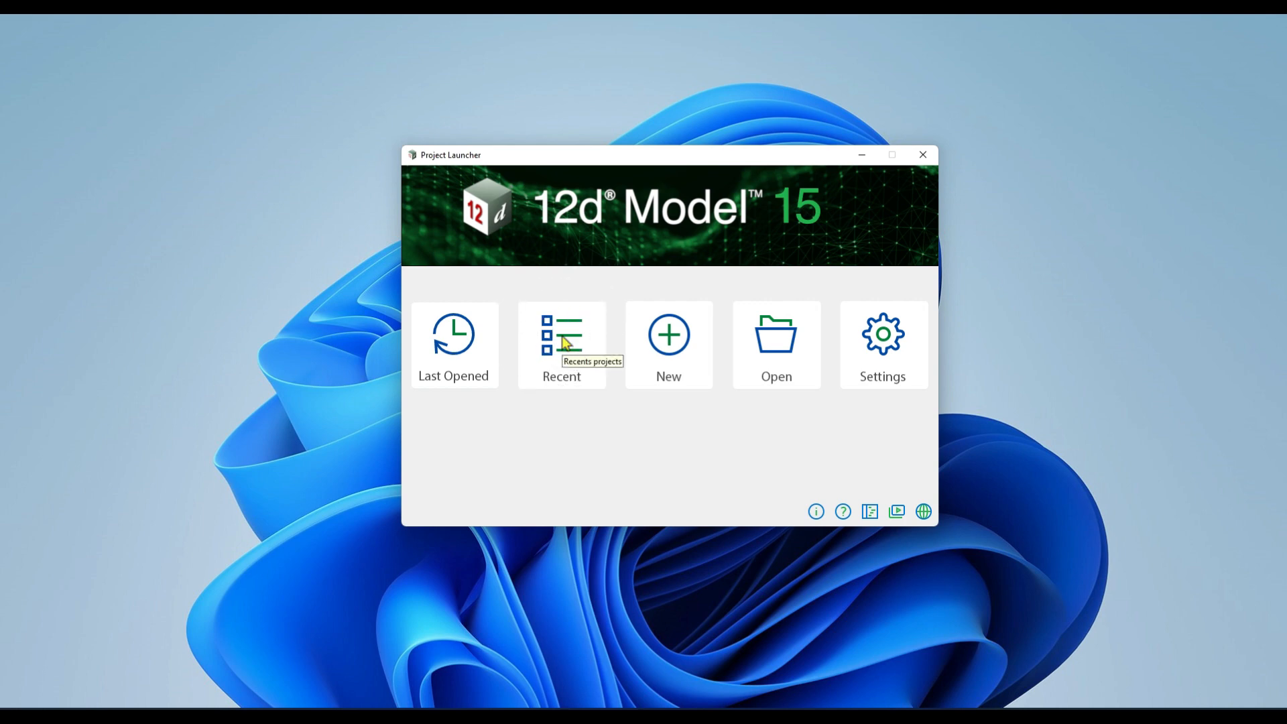
# Examine the recent projects list and the options available for the TEST project, then dismiss the options
pyautogui.press('ctrl')
pyautogui.click(566, 340)
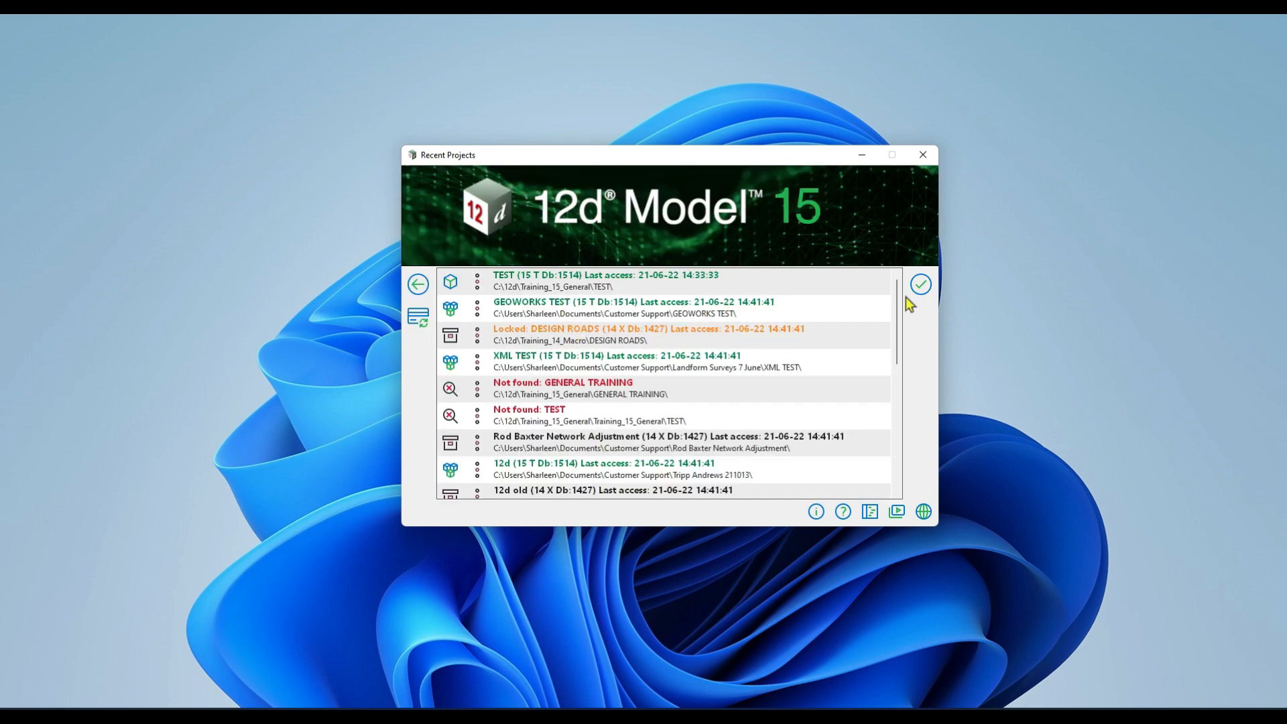
pyautogui.click(536, 336)
pyautogui.click(537, 339)
pyautogui.click(477, 286)
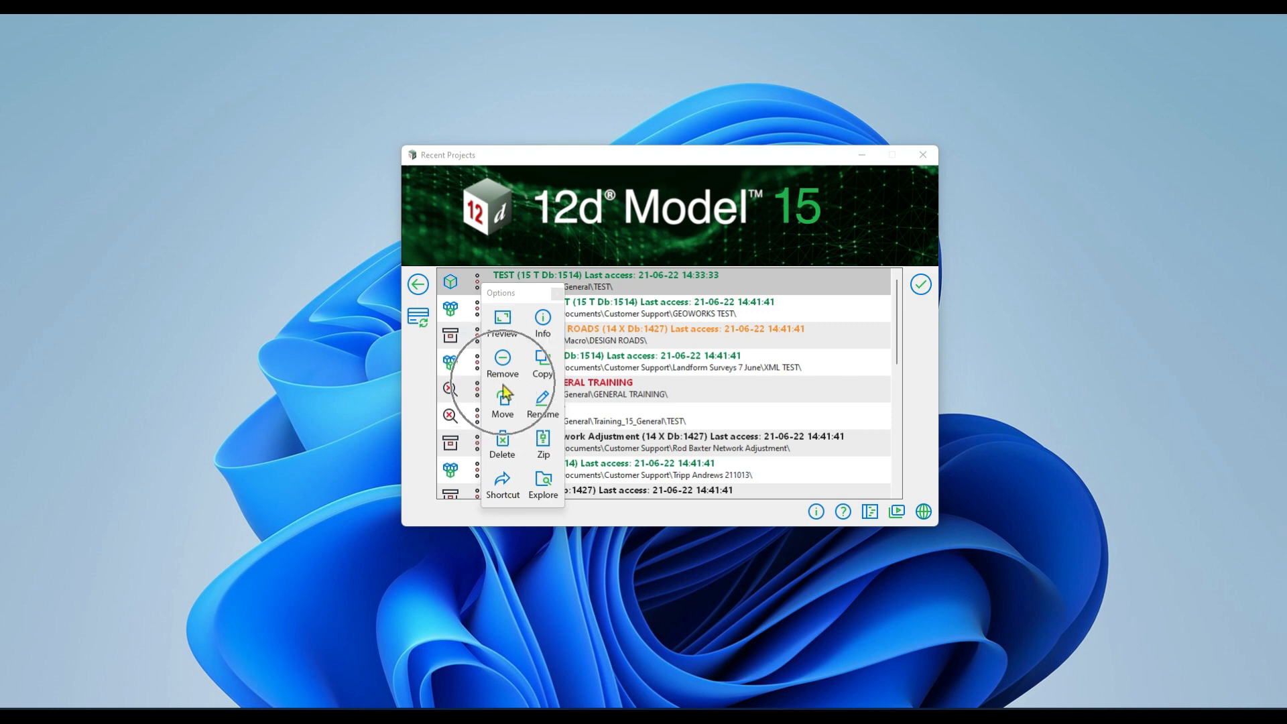
pyautogui.click(557, 294)
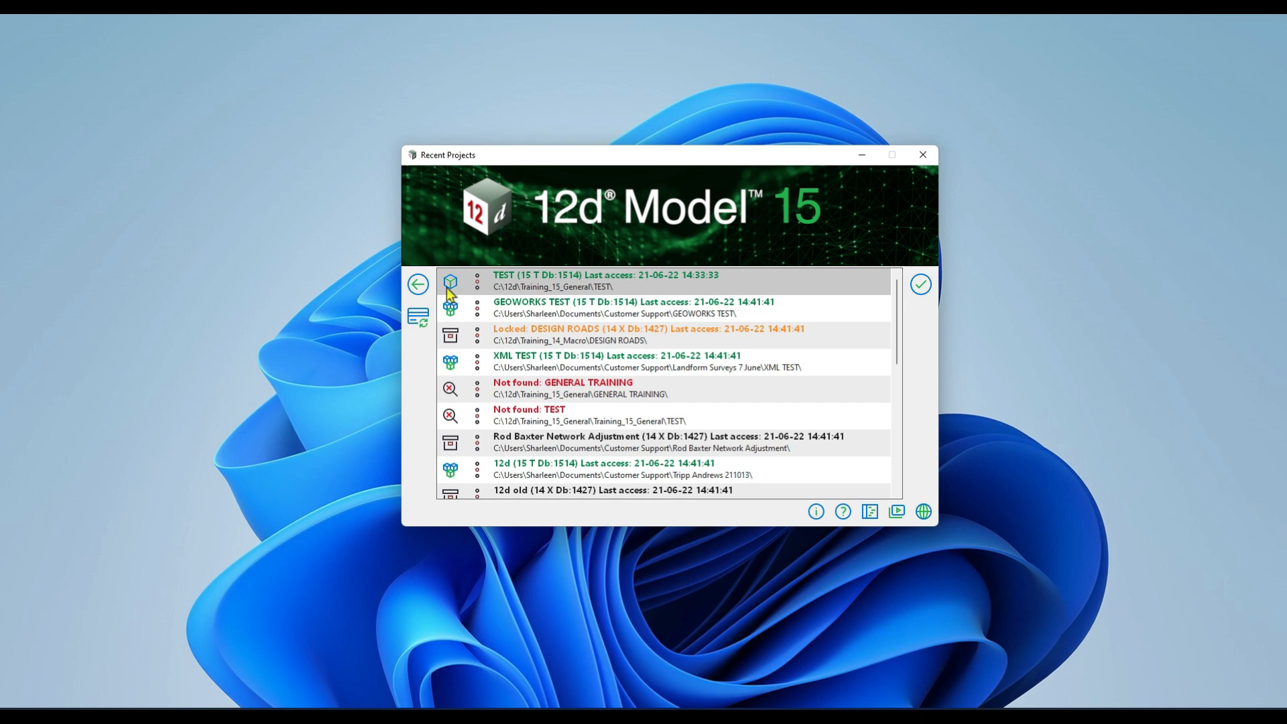
# Open the launch settings of the recent TEST project and choose the Water theme
pyautogui.click(451, 286)
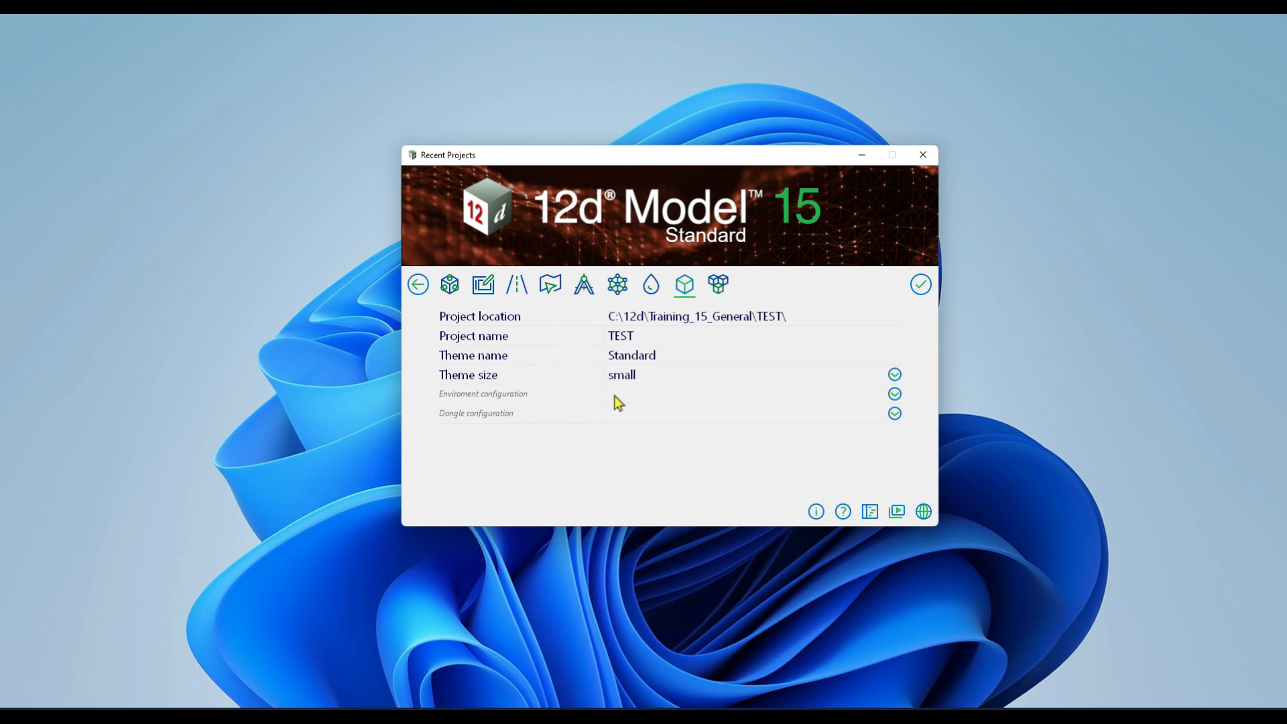
pyautogui.click(922, 284)
pyautogui.click(650, 294)
pyautogui.click(651, 294)
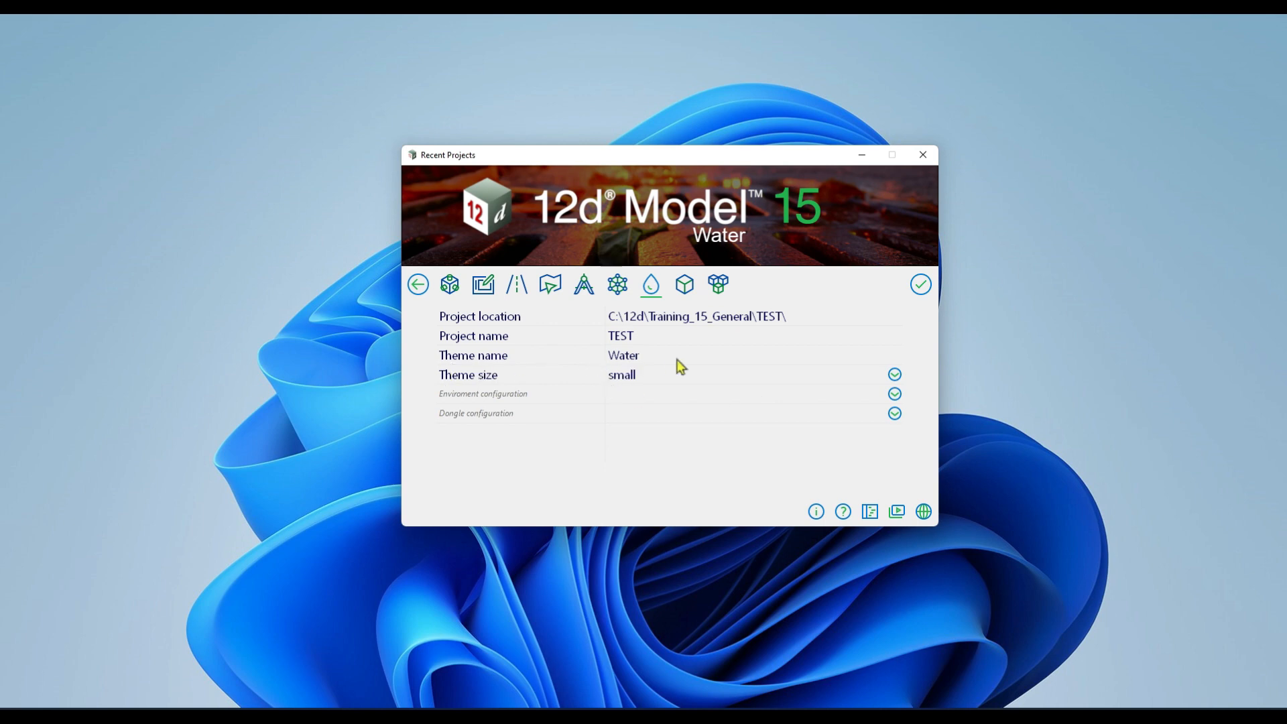
# Set the TEST project's environment configuration to 12d NZ Drainage from the New Zealand group
pyautogui.click(894, 395)
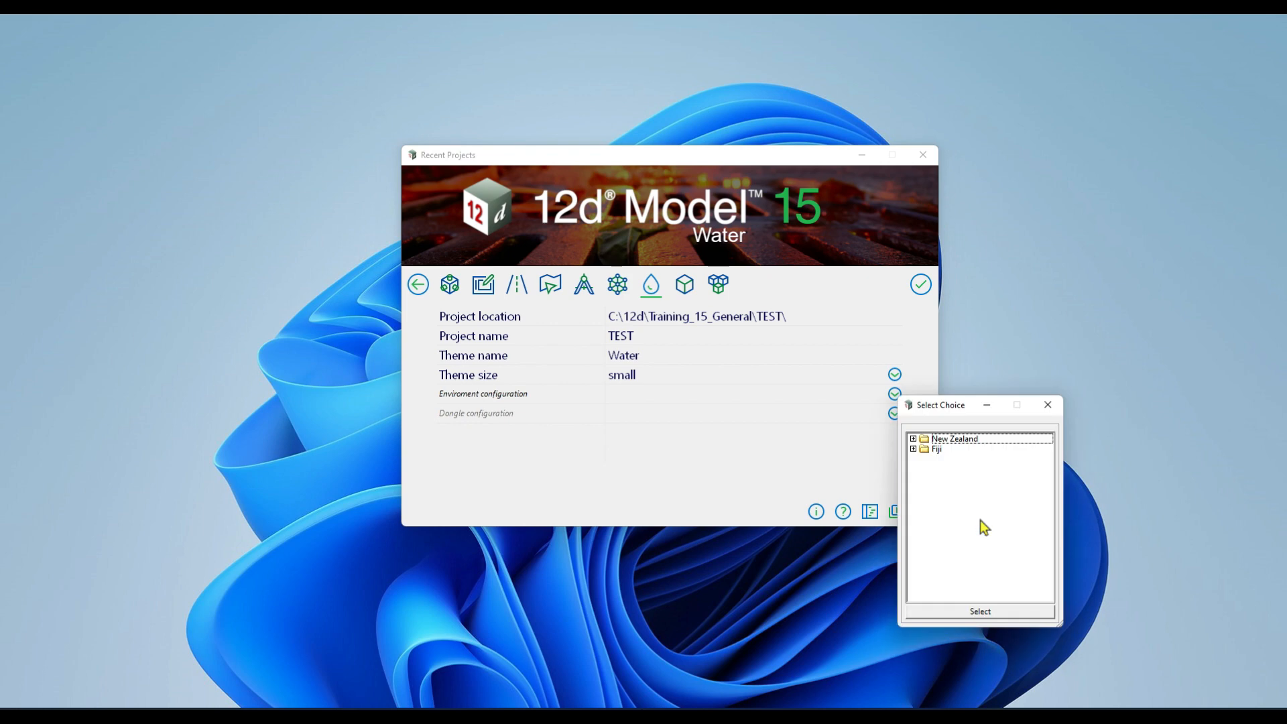
pyautogui.click(914, 440)
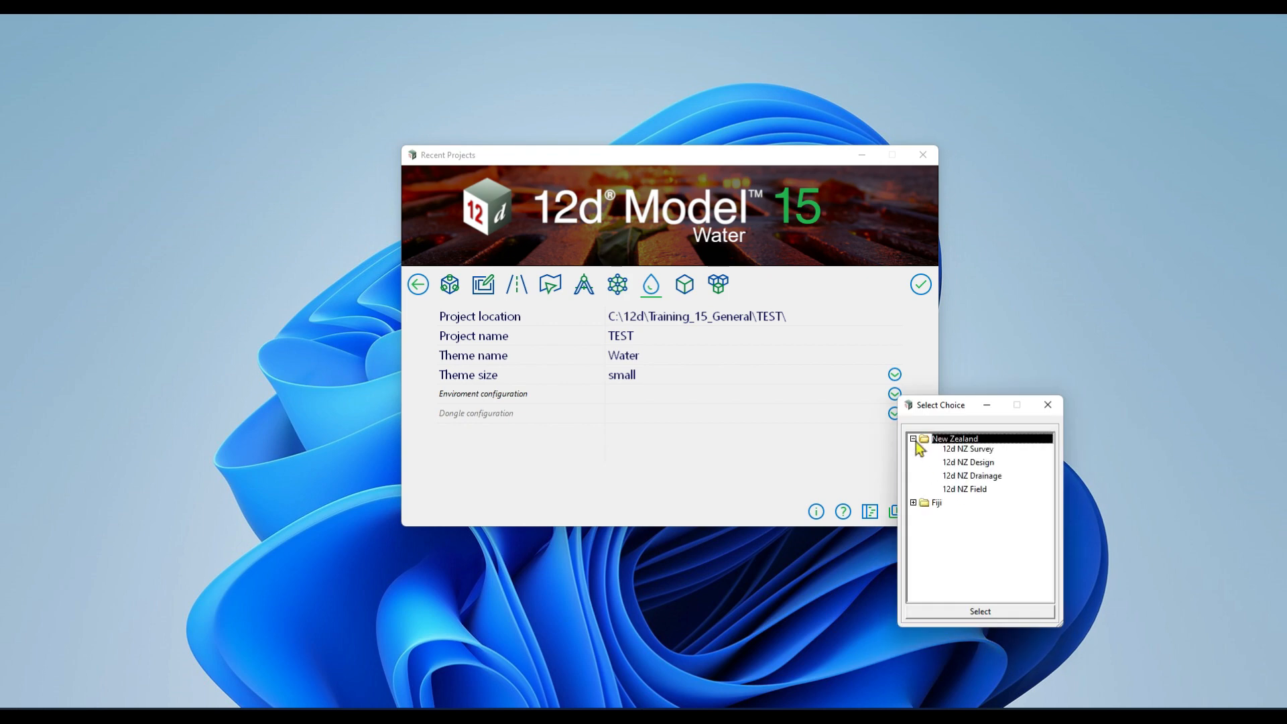
pyautogui.doubleClick(996, 477)
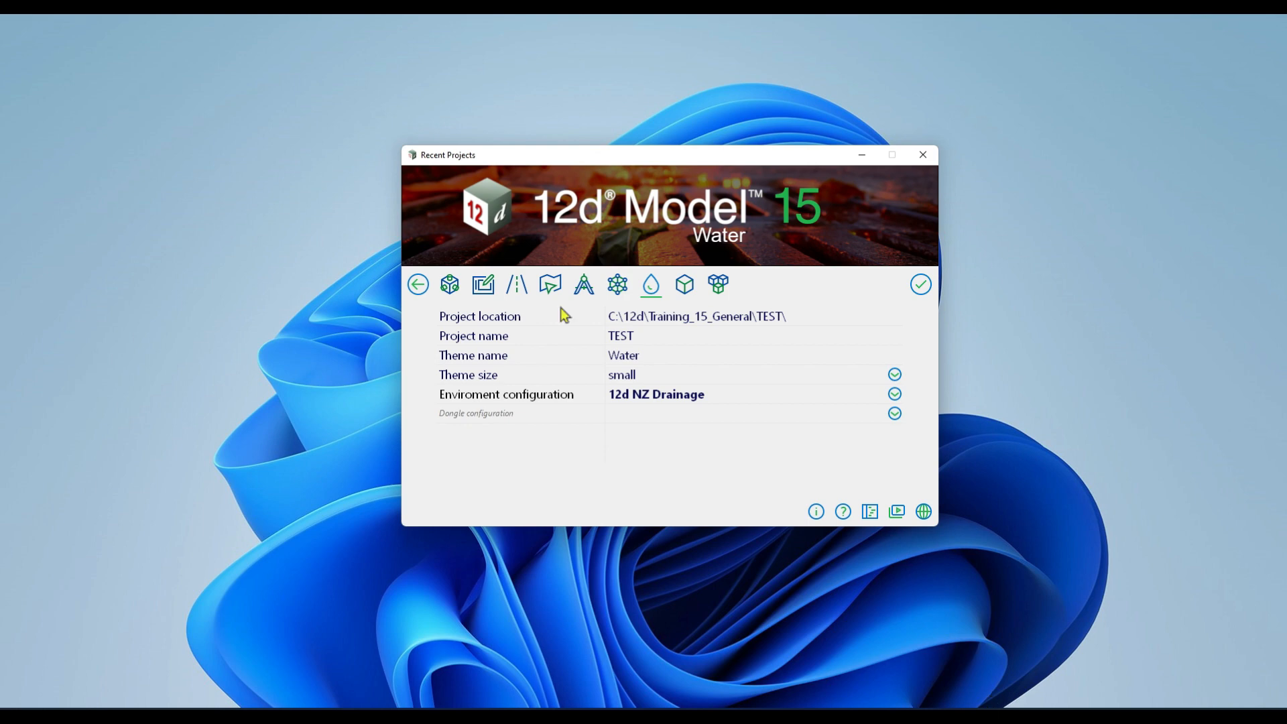
pyautogui.click(490, 288)
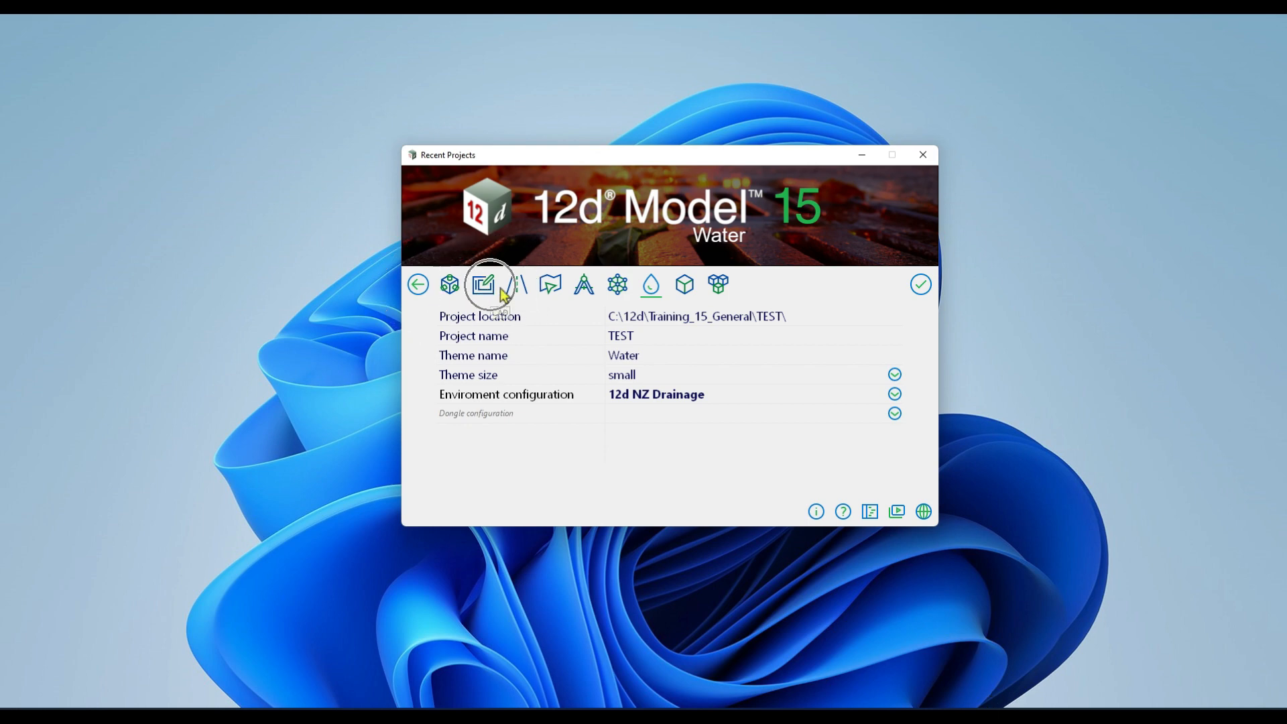
pyautogui.click(649, 358)
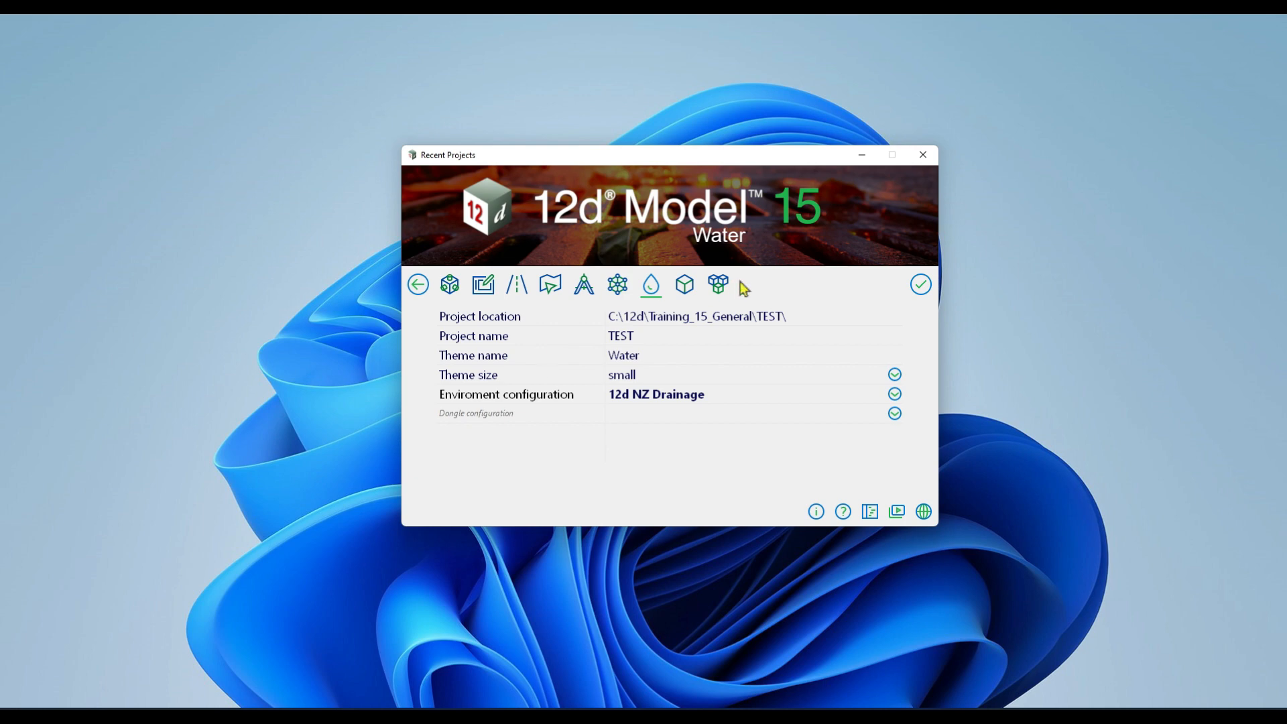
# Switch the TEST project's theme to Survey, then back out to the launcher's start page without opening it
pyautogui.click(585, 287)
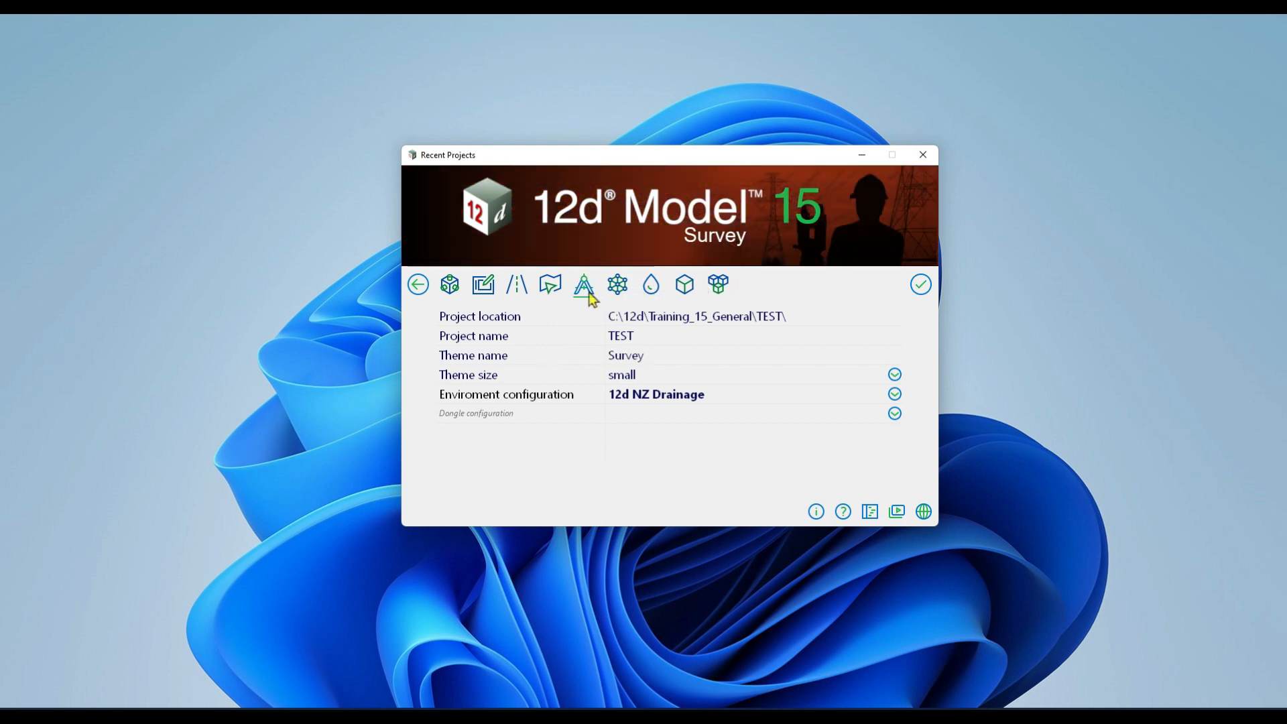
pyautogui.click(589, 292)
pyautogui.click(417, 292)
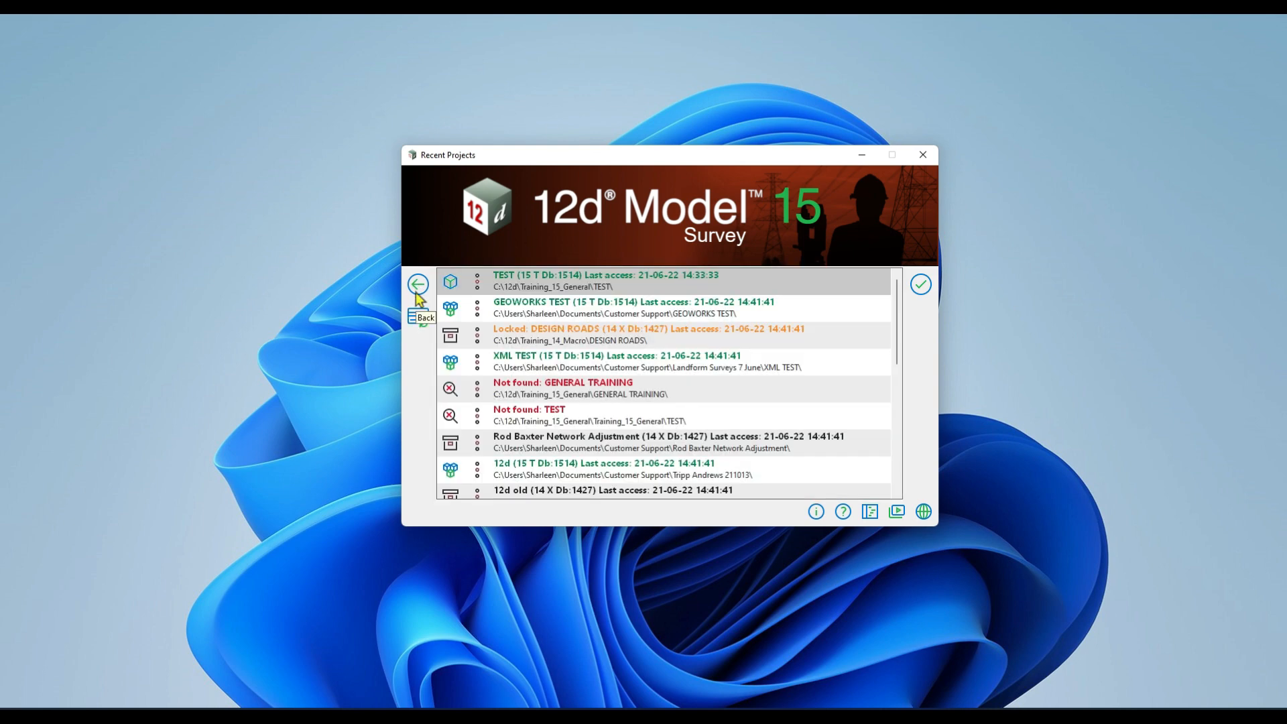
pyautogui.click(417, 292)
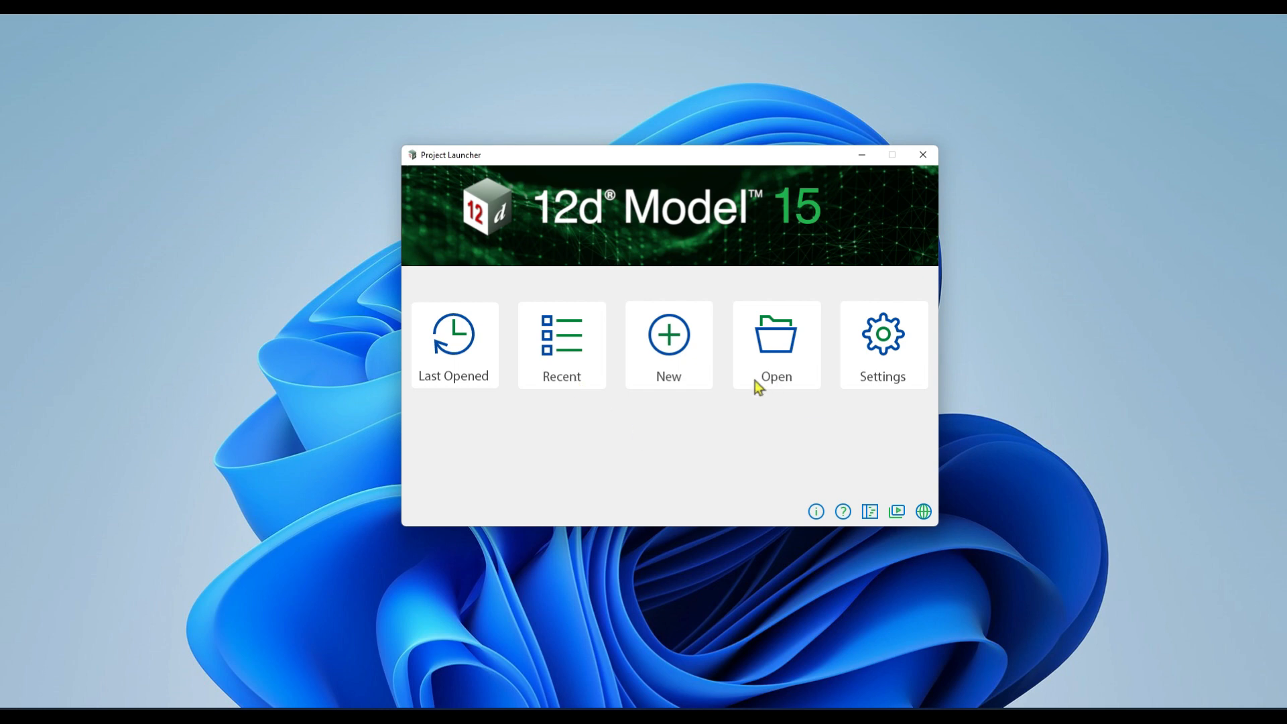
# Examine the existing-project settings and the folder browser for the project location, then return to the start page without choosing anything
pyautogui.click(789, 360)
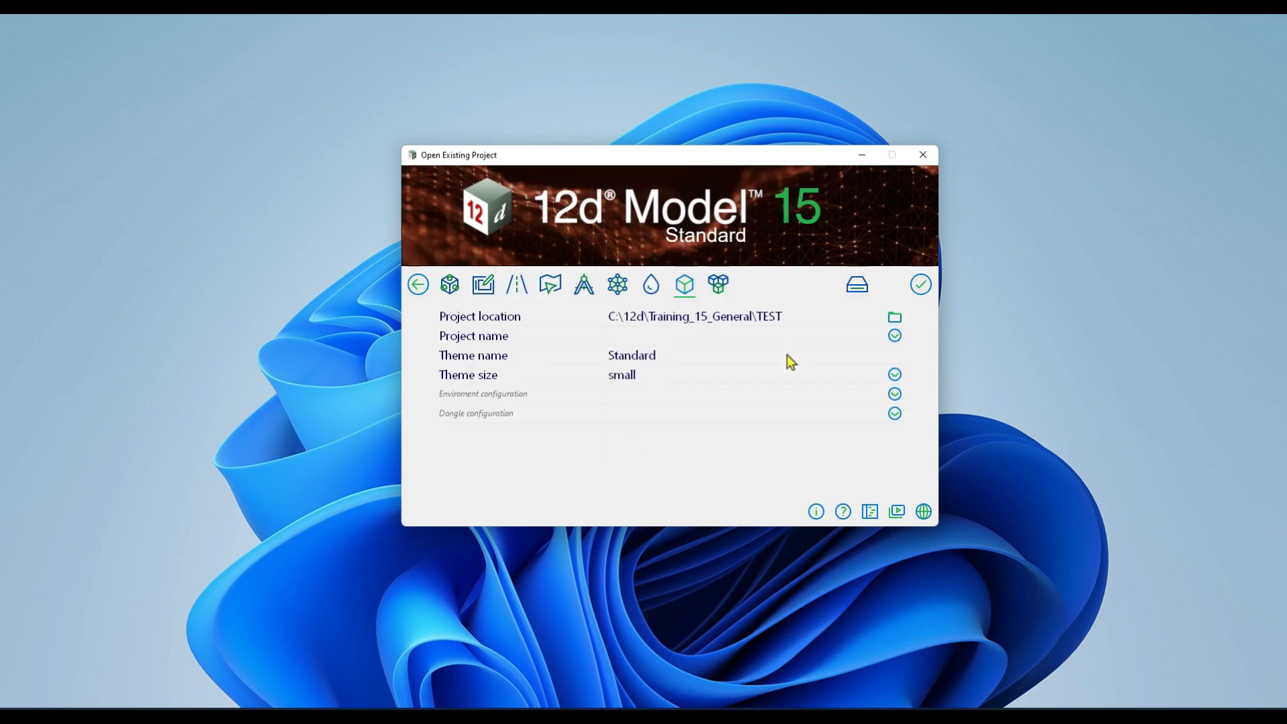
pyautogui.click(893, 317)
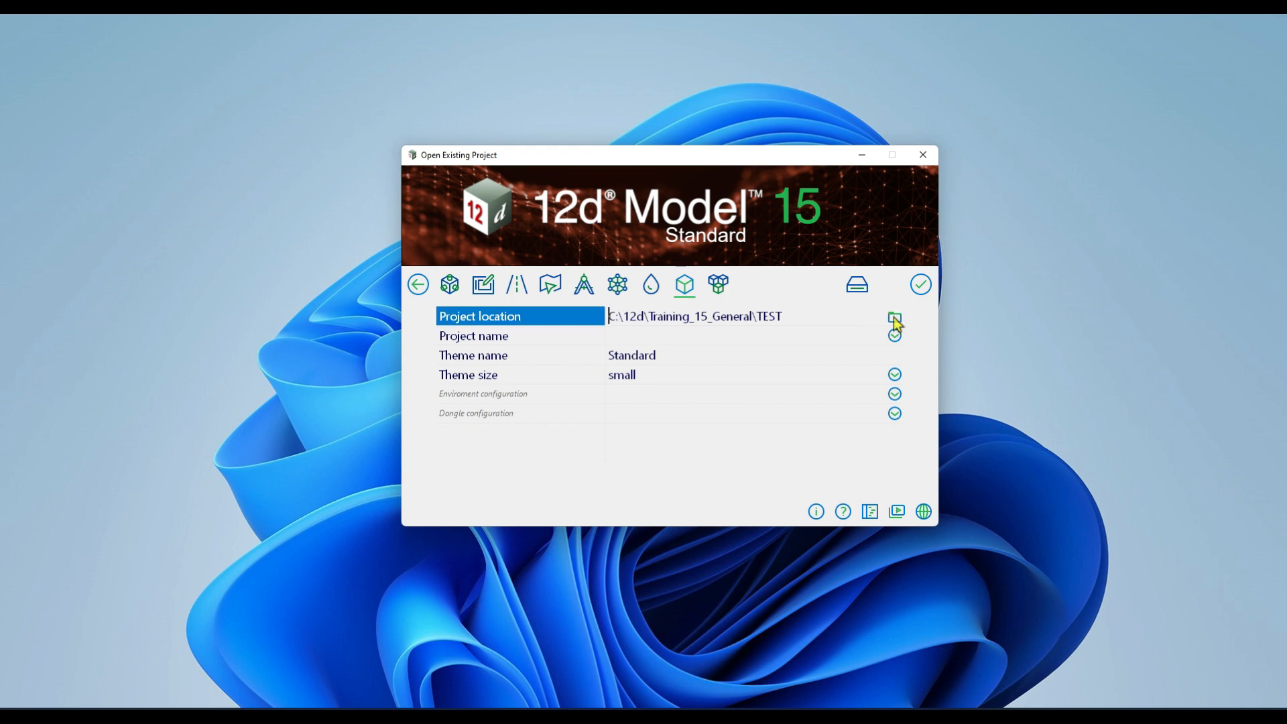
pyautogui.click(895, 316)
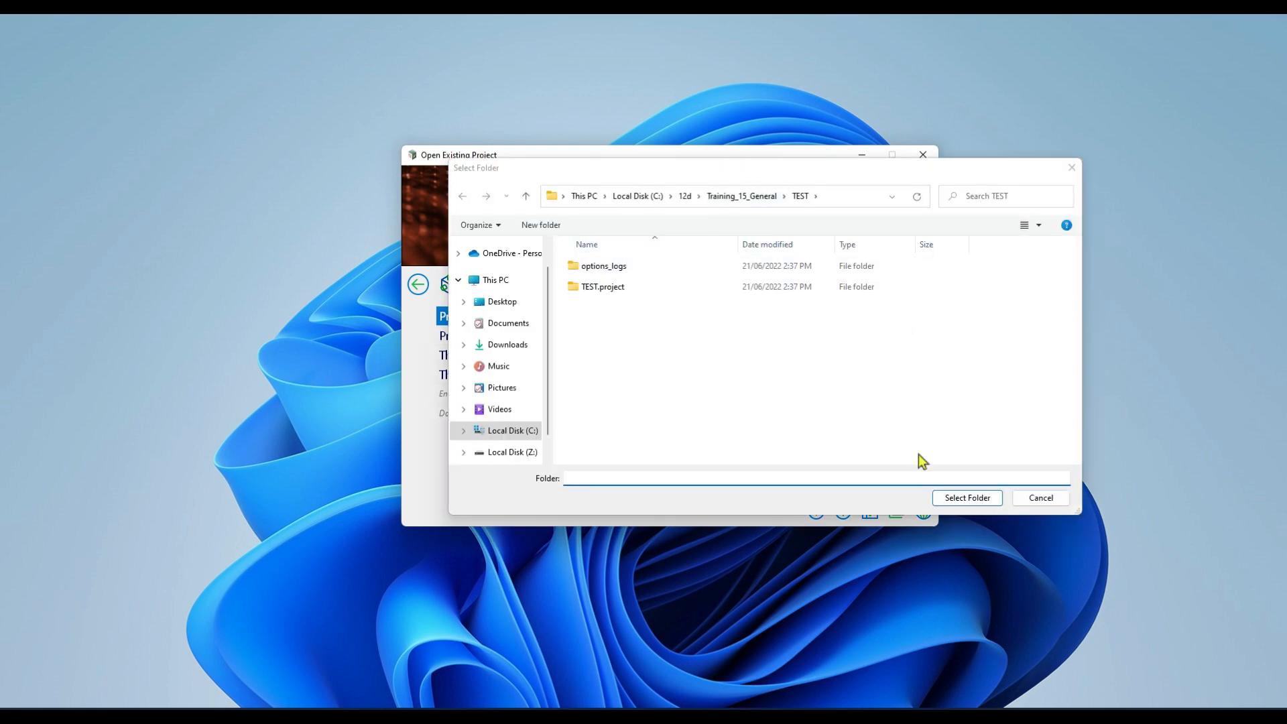
pyautogui.click(1038, 502)
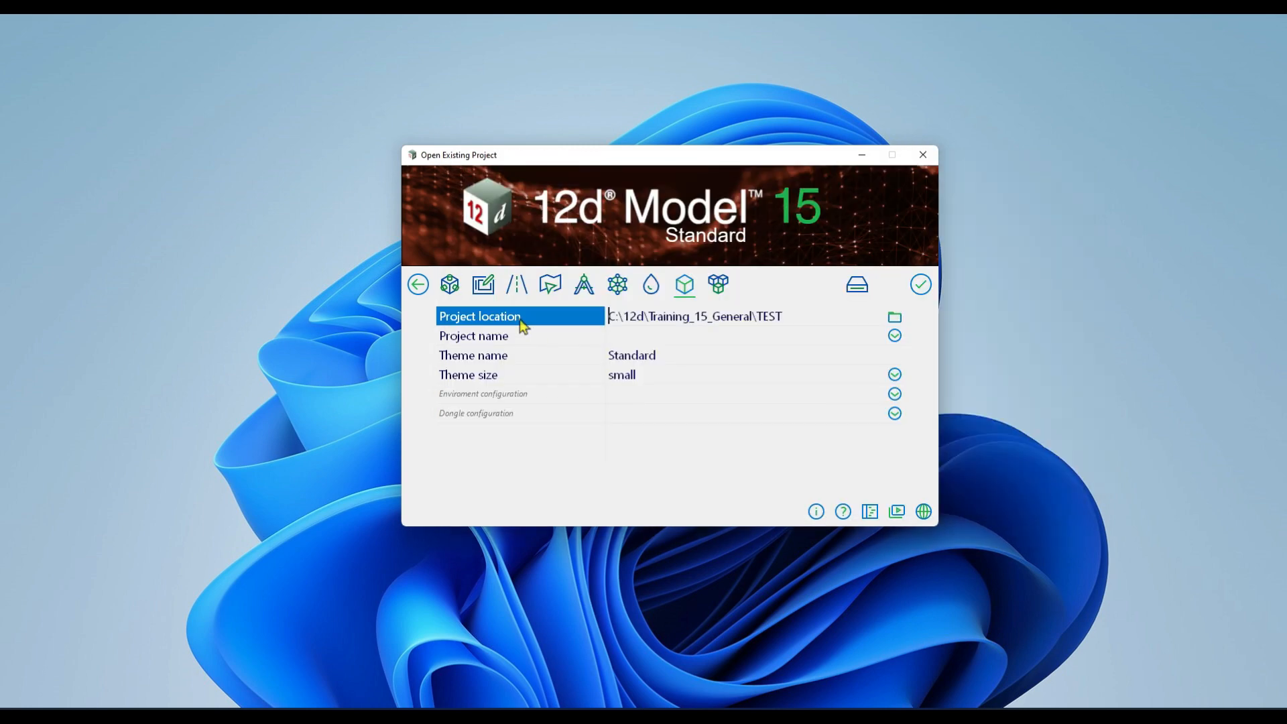
pyautogui.click(895, 316)
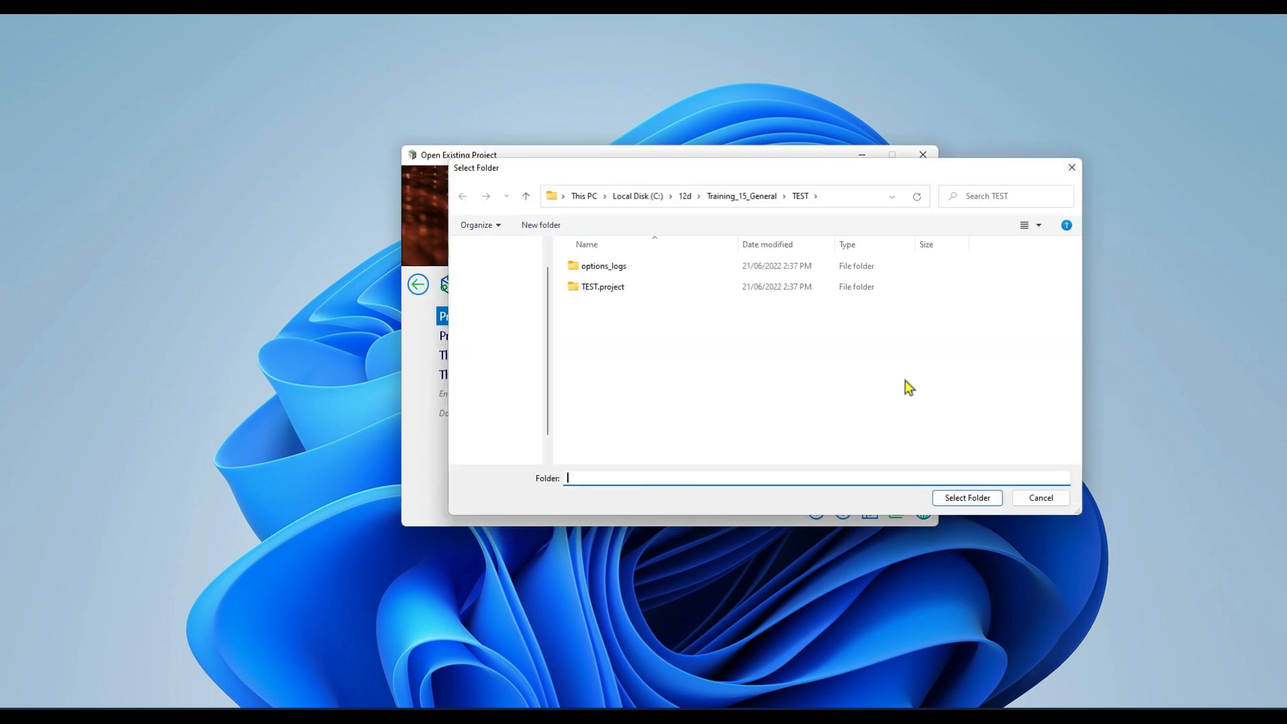
pyautogui.click(1051, 500)
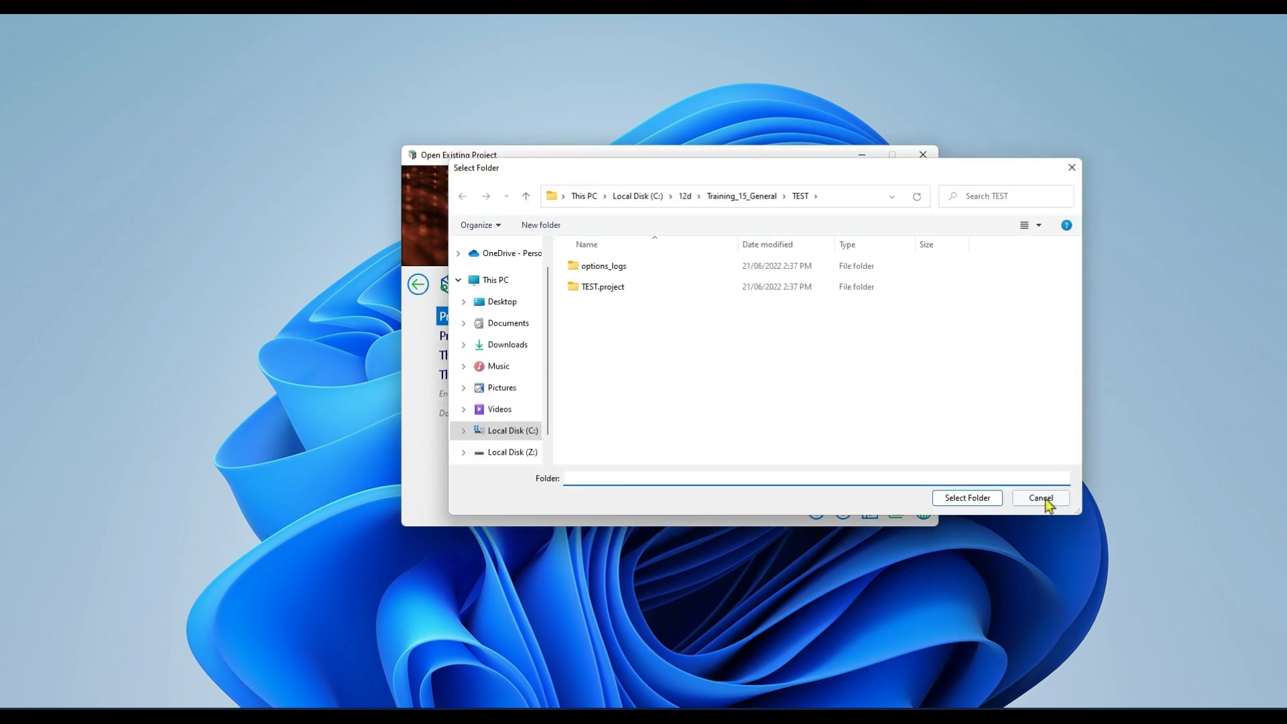
pyautogui.click(1045, 499)
pyautogui.click(412, 282)
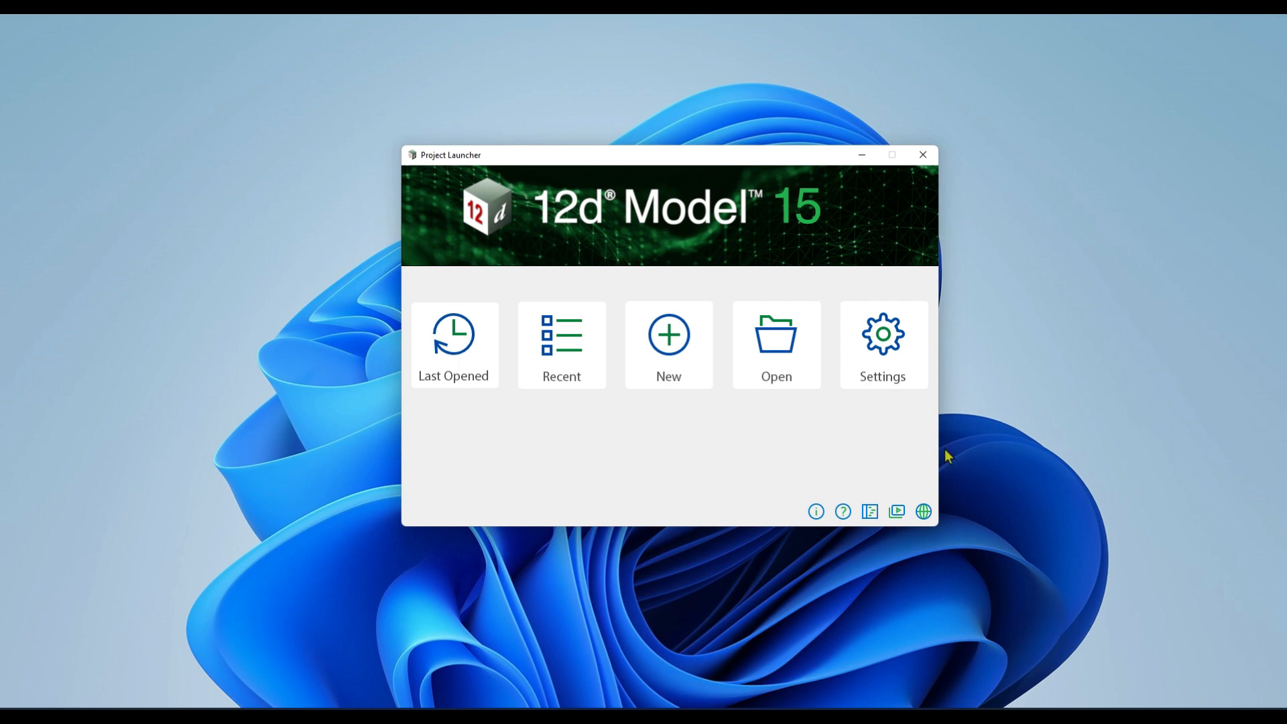
# In the start-up settings, set the configuration file to C:\12d\Training_15_General\1CUST\env_configs.4d
pyautogui.click(883, 354)
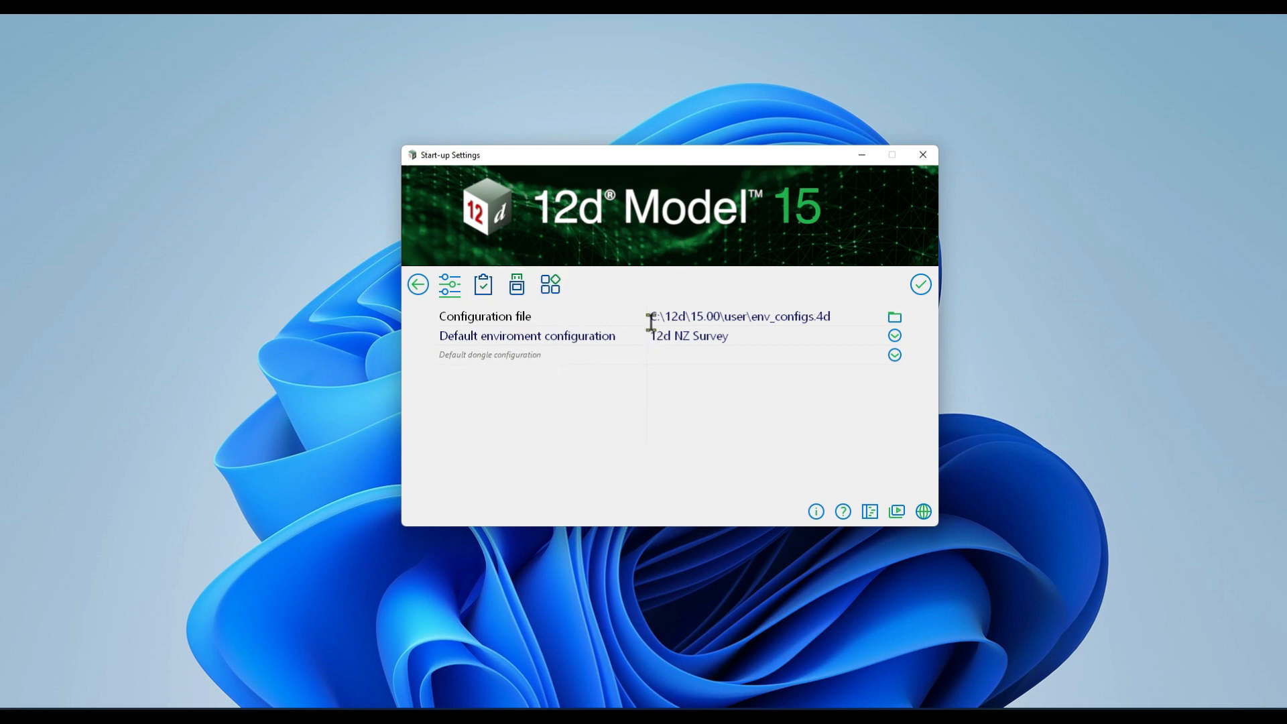
pyautogui.click(896, 318)
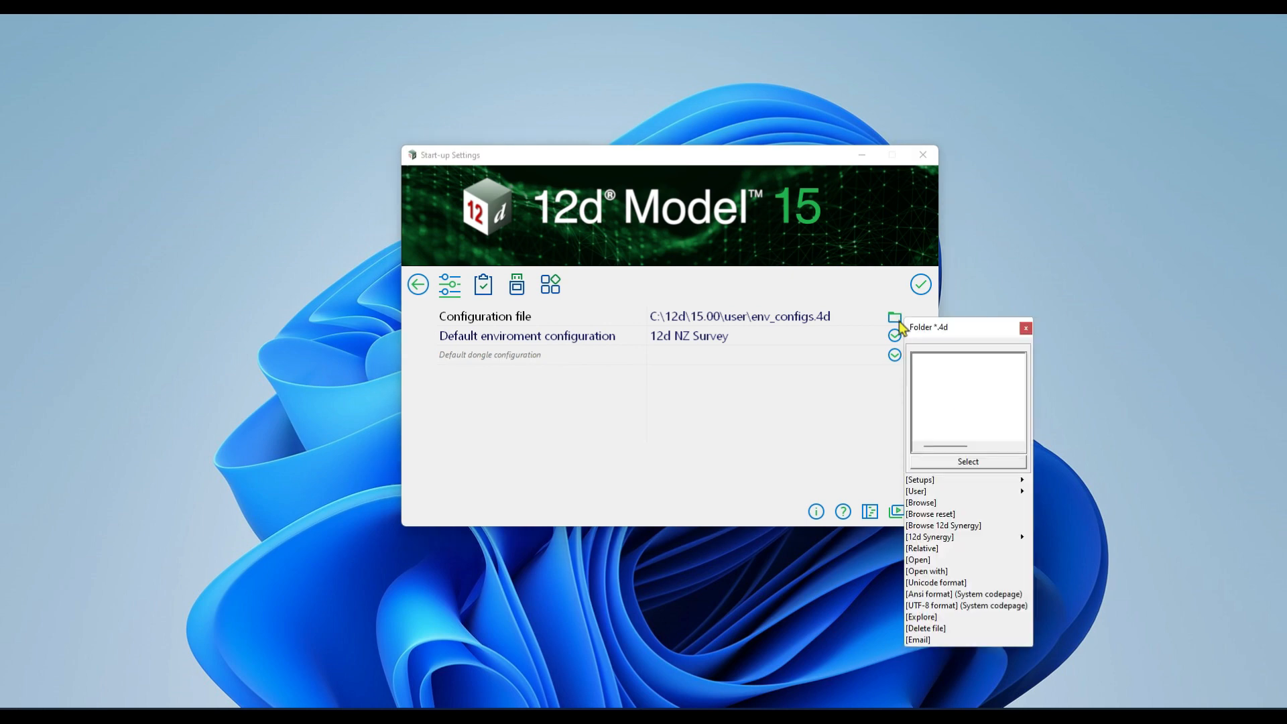
pyautogui.click(924, 503)
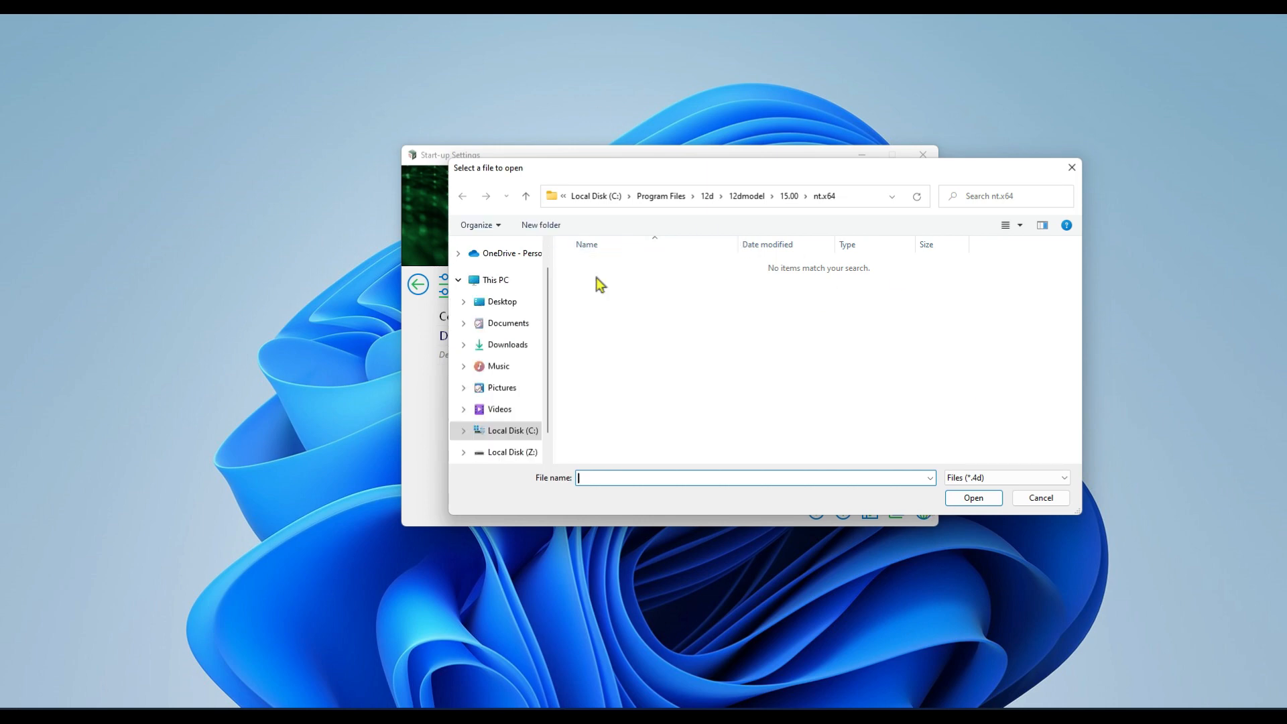
pyautogui.click(527, 430)
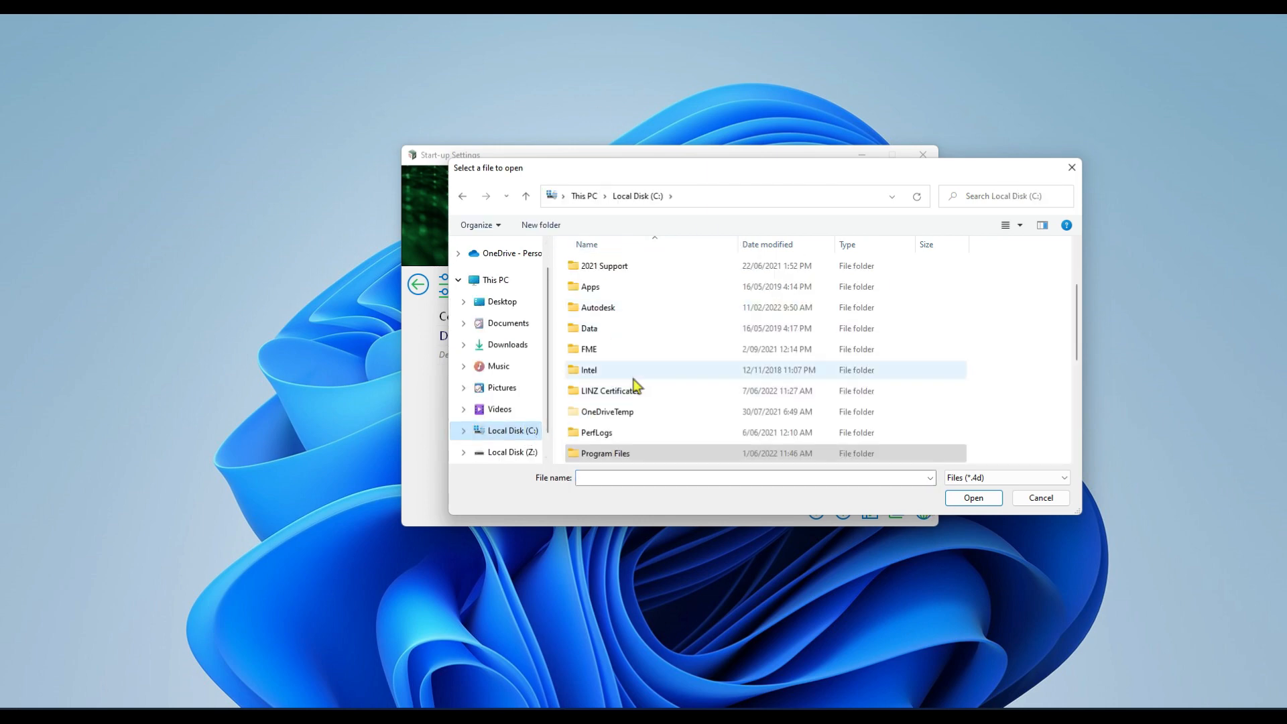
pyautogui.scroll(2, 635, 384)
pyautogui.doubleClick(585, 313)
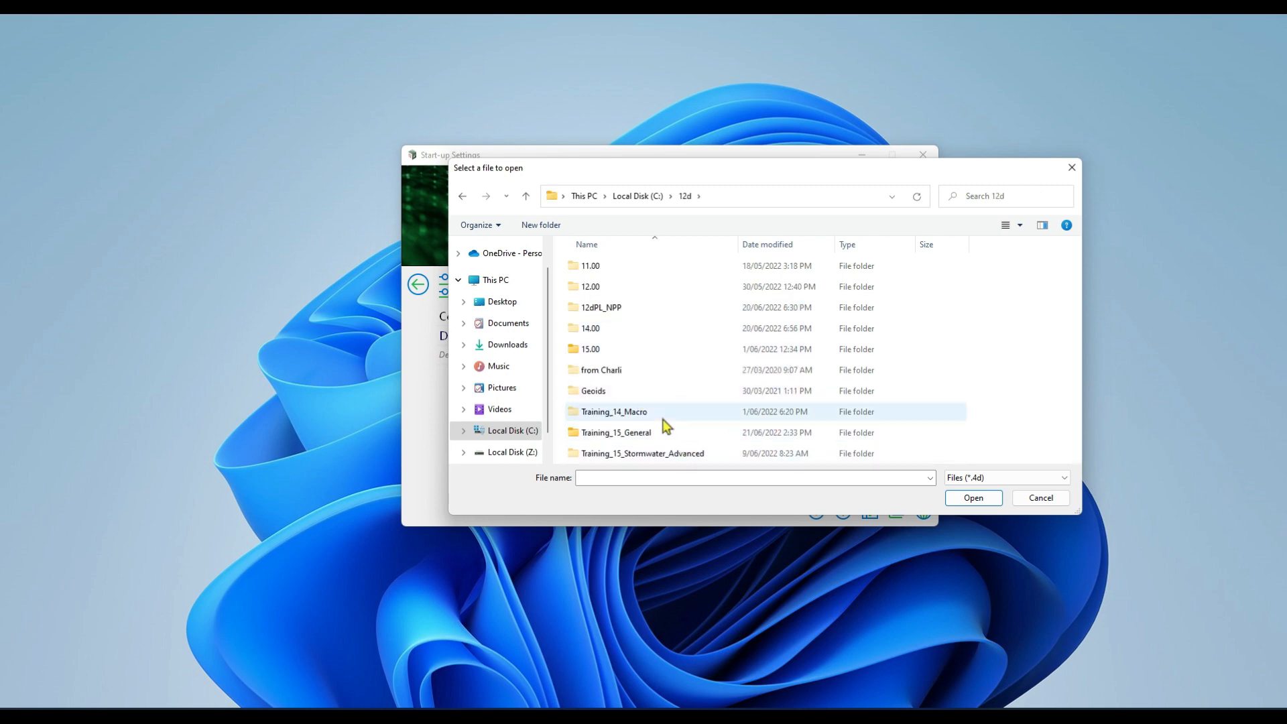
pyautogui.doubleClick(651, 435)
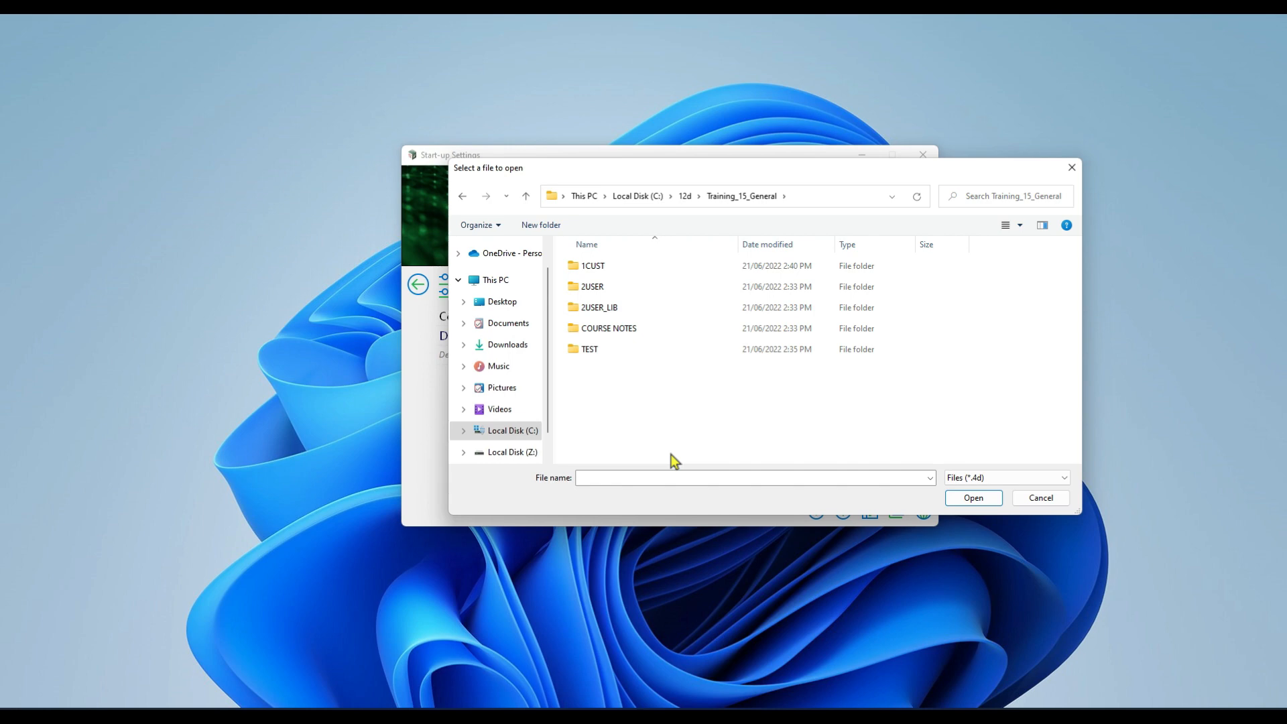
pyautogui.click(661, 266)
pyautogui.click(661, 265)
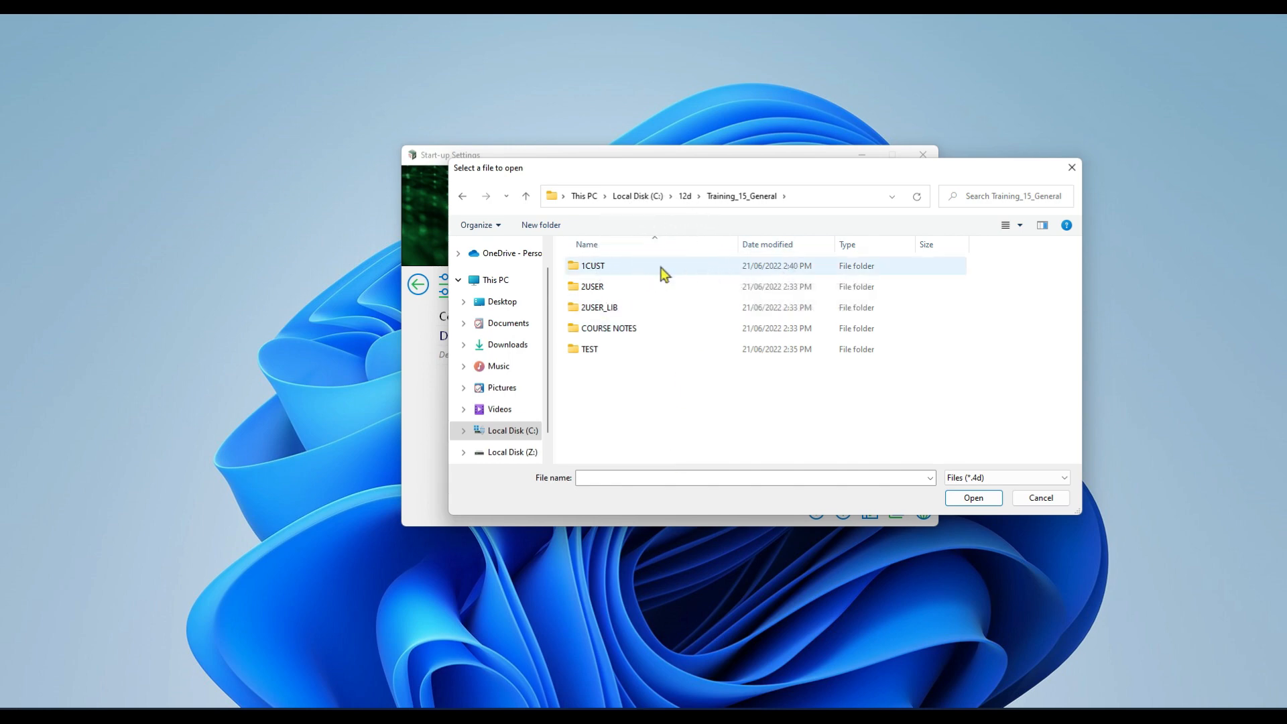
pyautogui.doubleClick(663, 267)
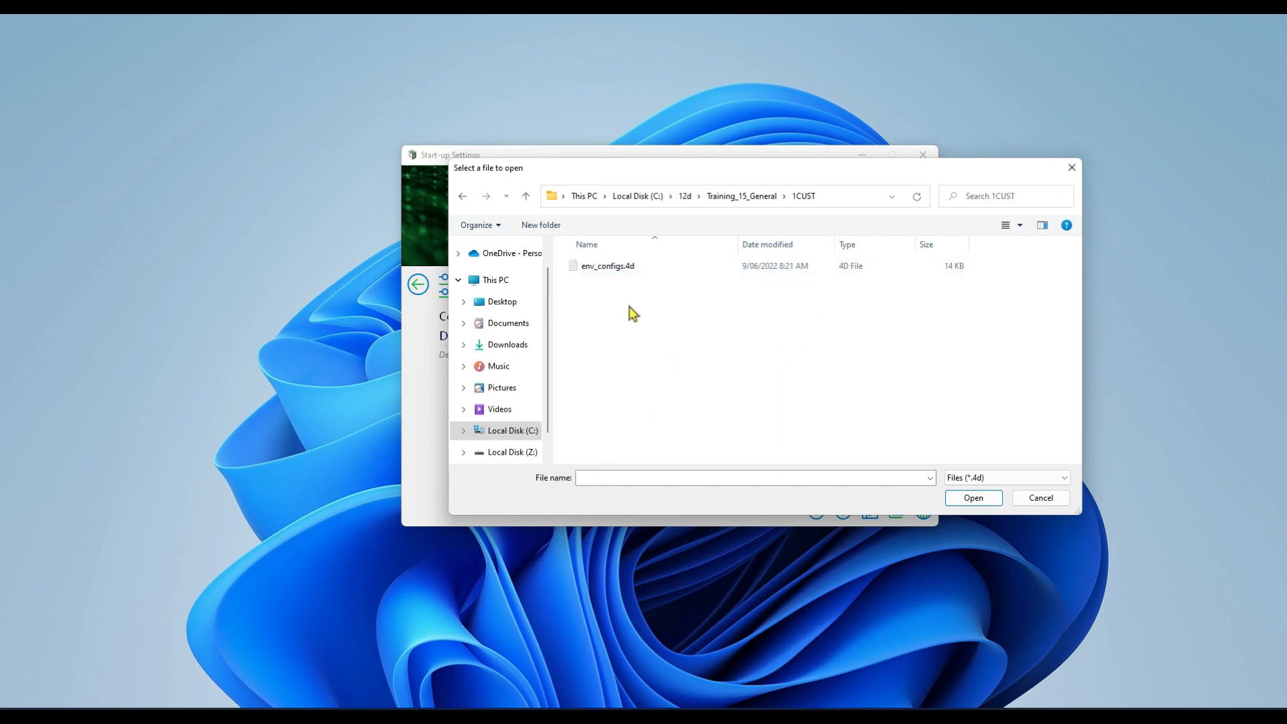
pyautogui.click(638, 273)
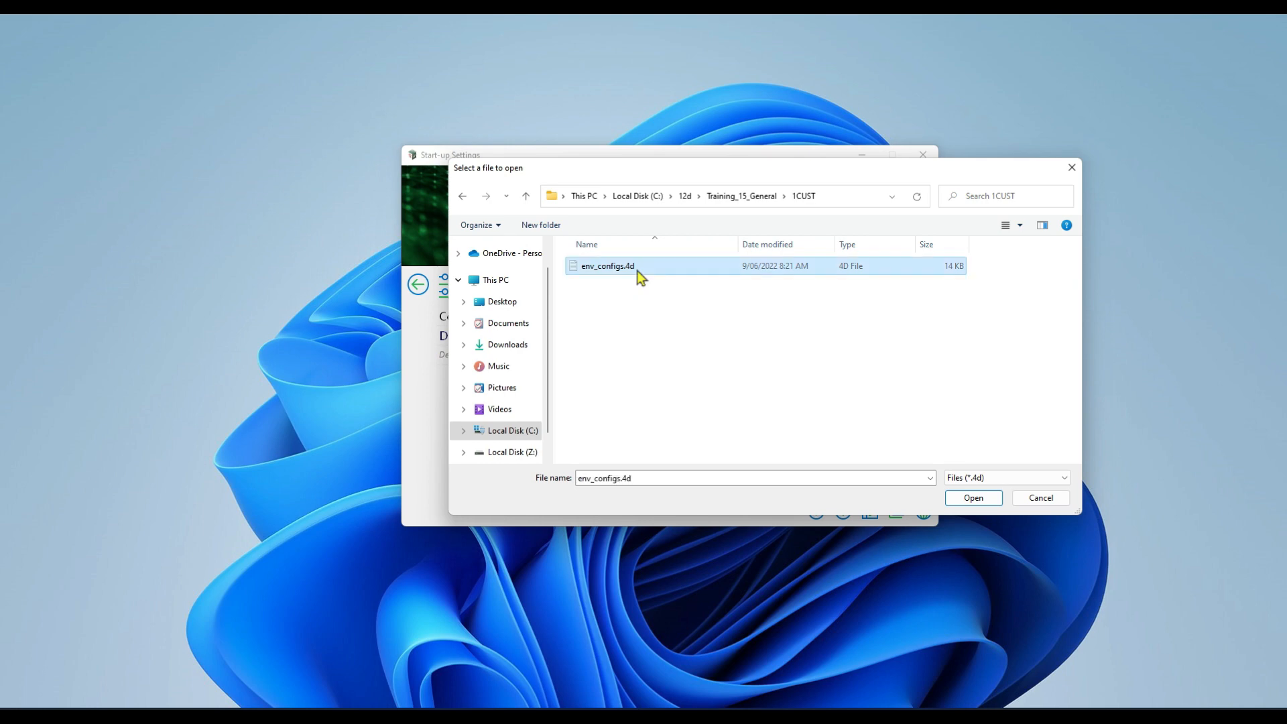
pyautogui.click(993, 500)
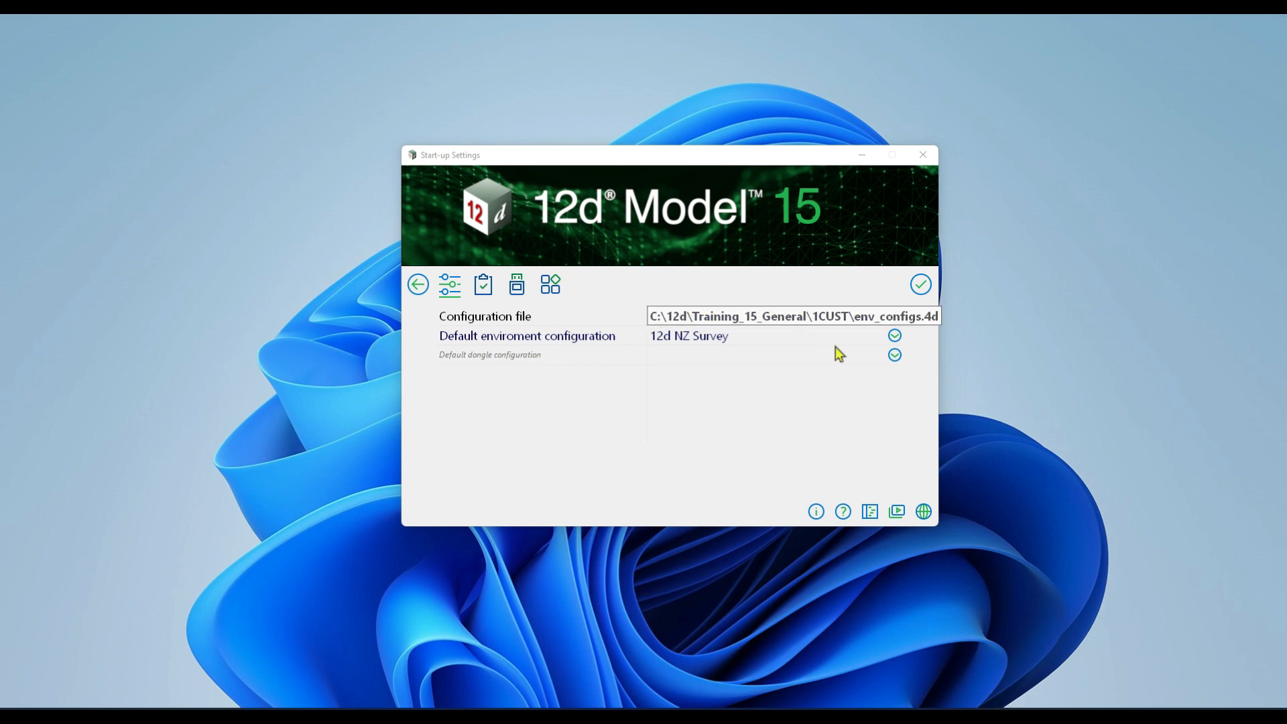
# Set the default environment configuration to 12d_Training_Online, save the start-up settings and return to the start page
pyautogui.click(895, 336)
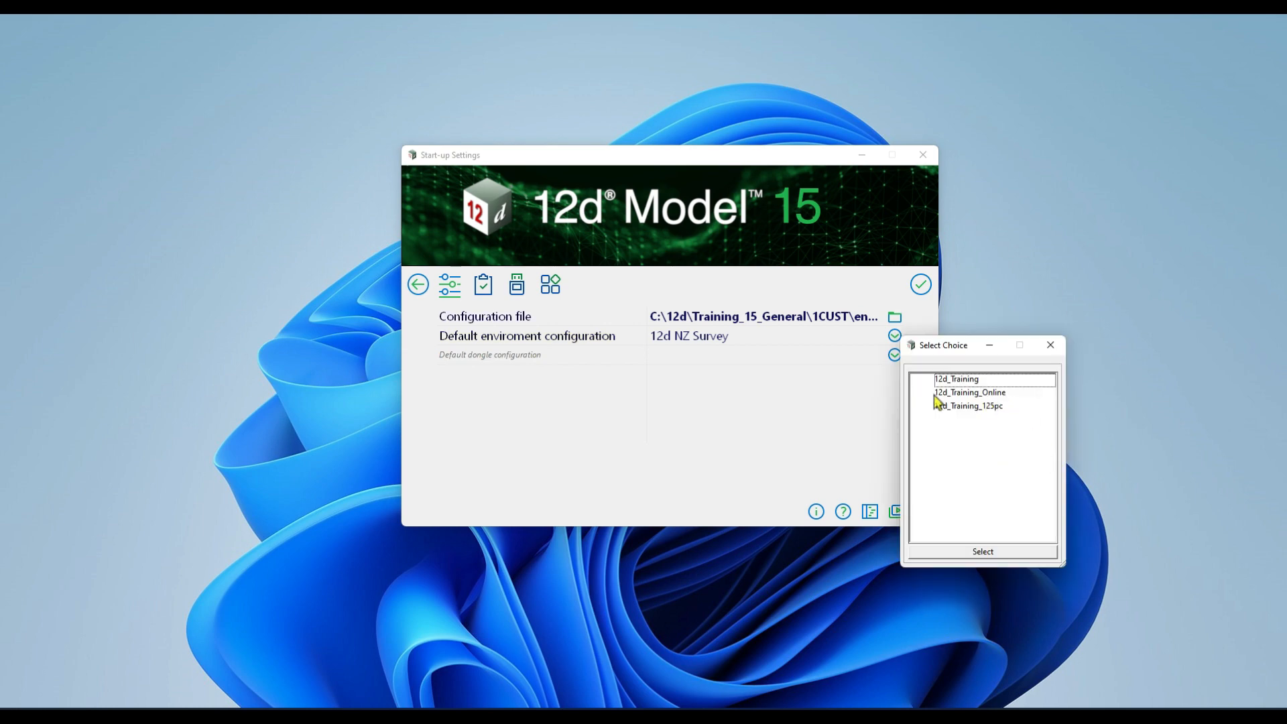
pyautogui.click(1050, 345)
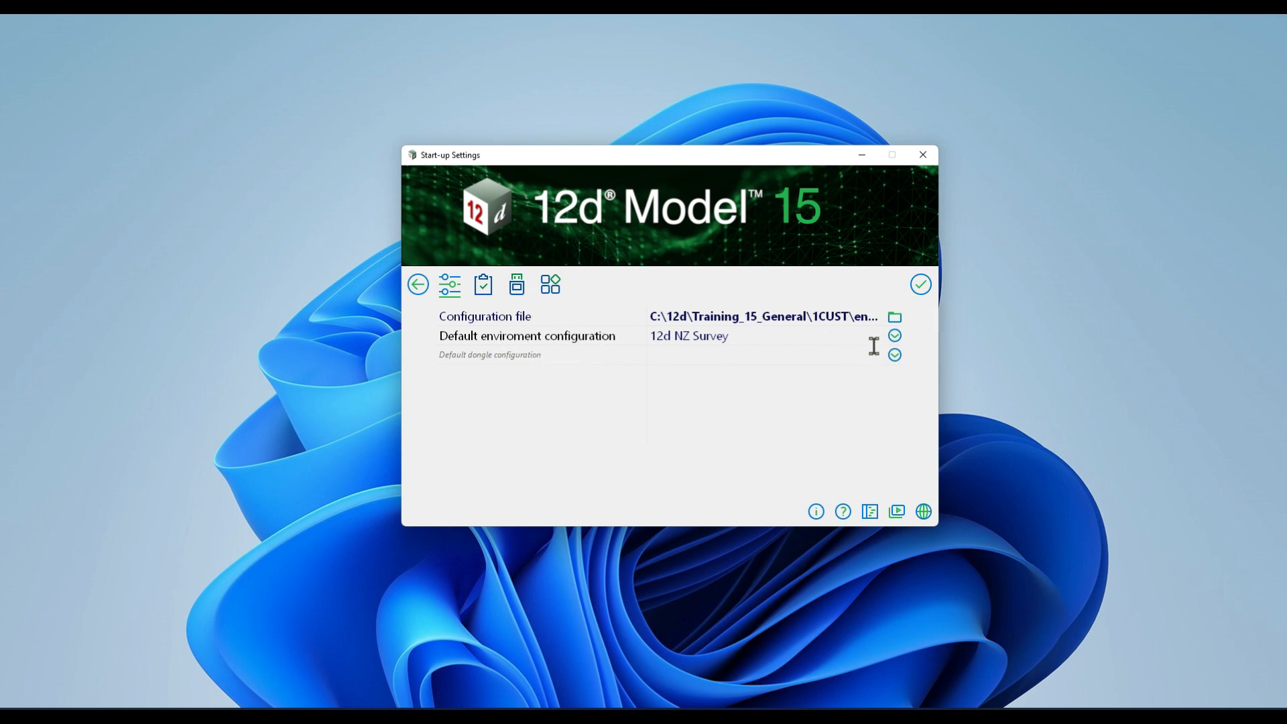
pyautogui.click(895, 335)
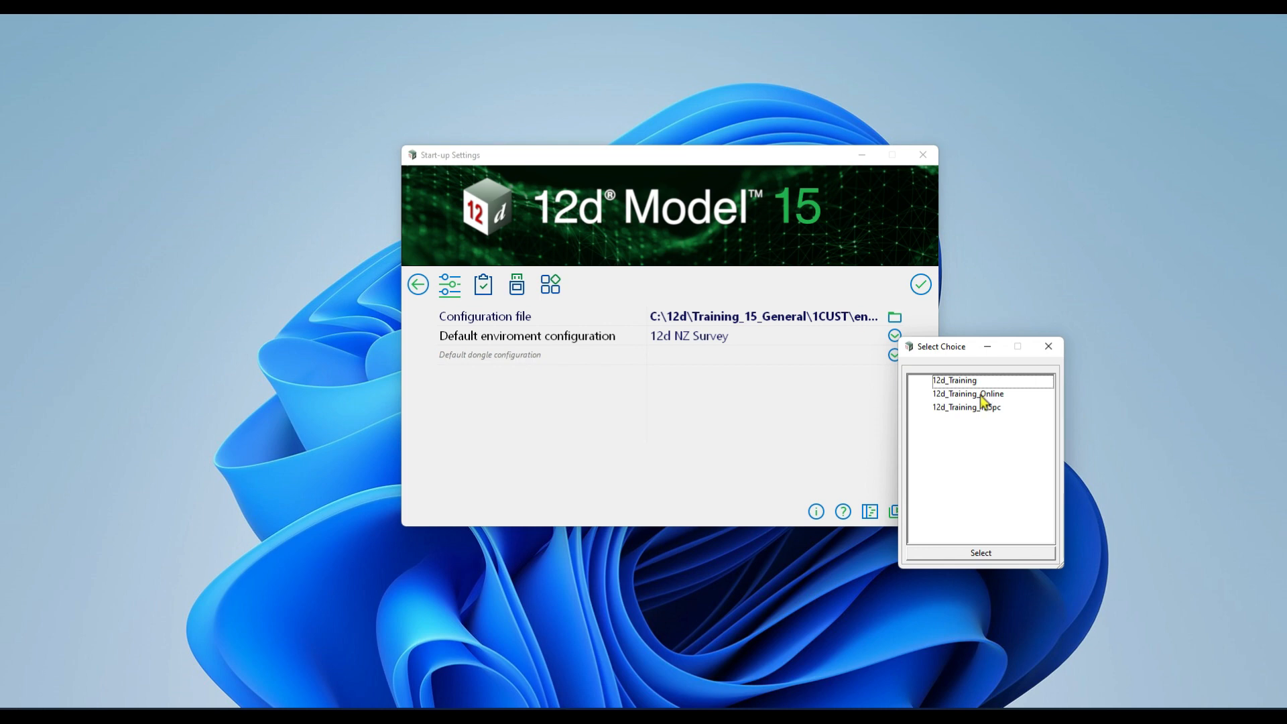
pyautogui.doubleClick(980, 395)
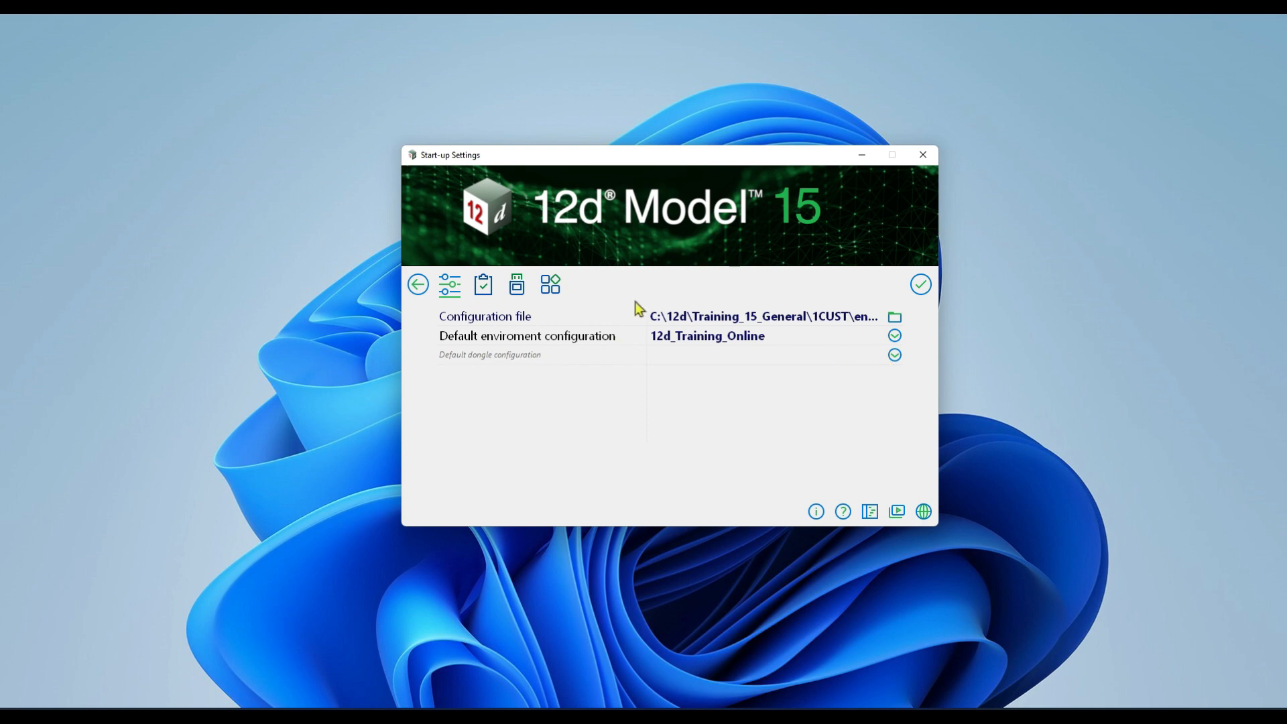
pyautogui.click(923, 287)
pyautogui.click(415, 286)
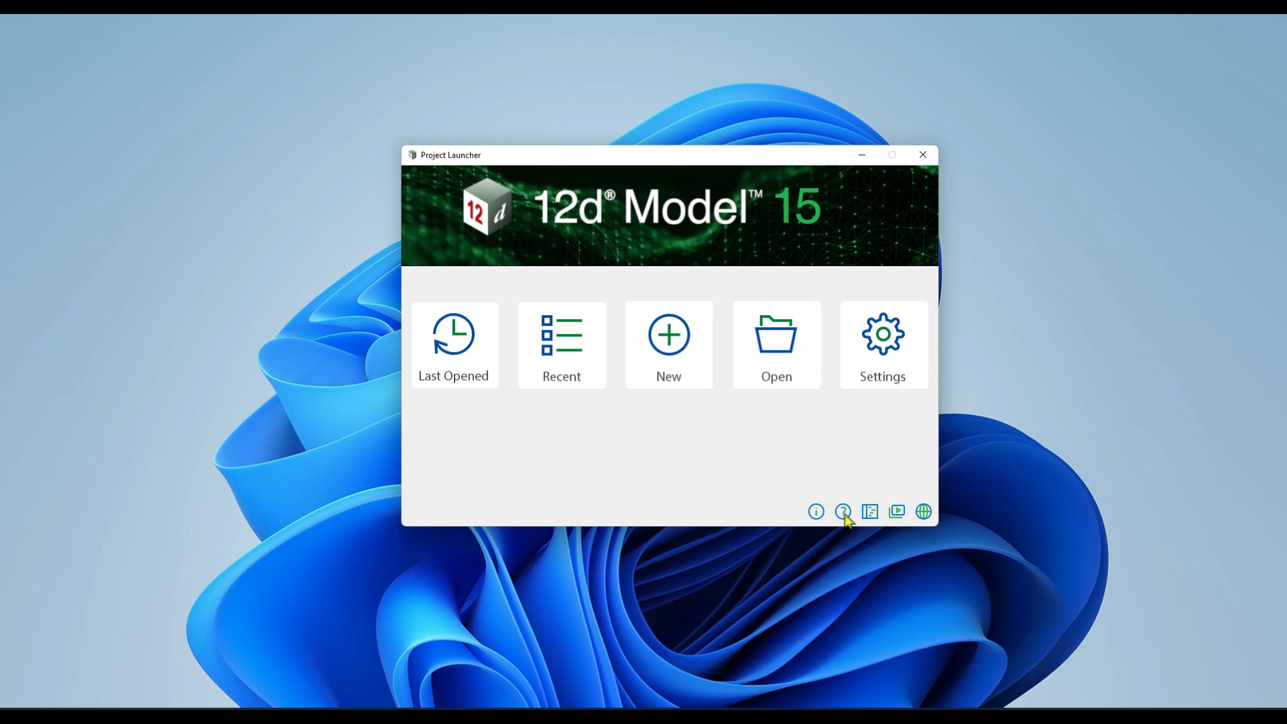
# Look over the launcher's help and 12d Model YouTube video links
pyautogui.click(844, 513)
pyautogui.click(896, 515)
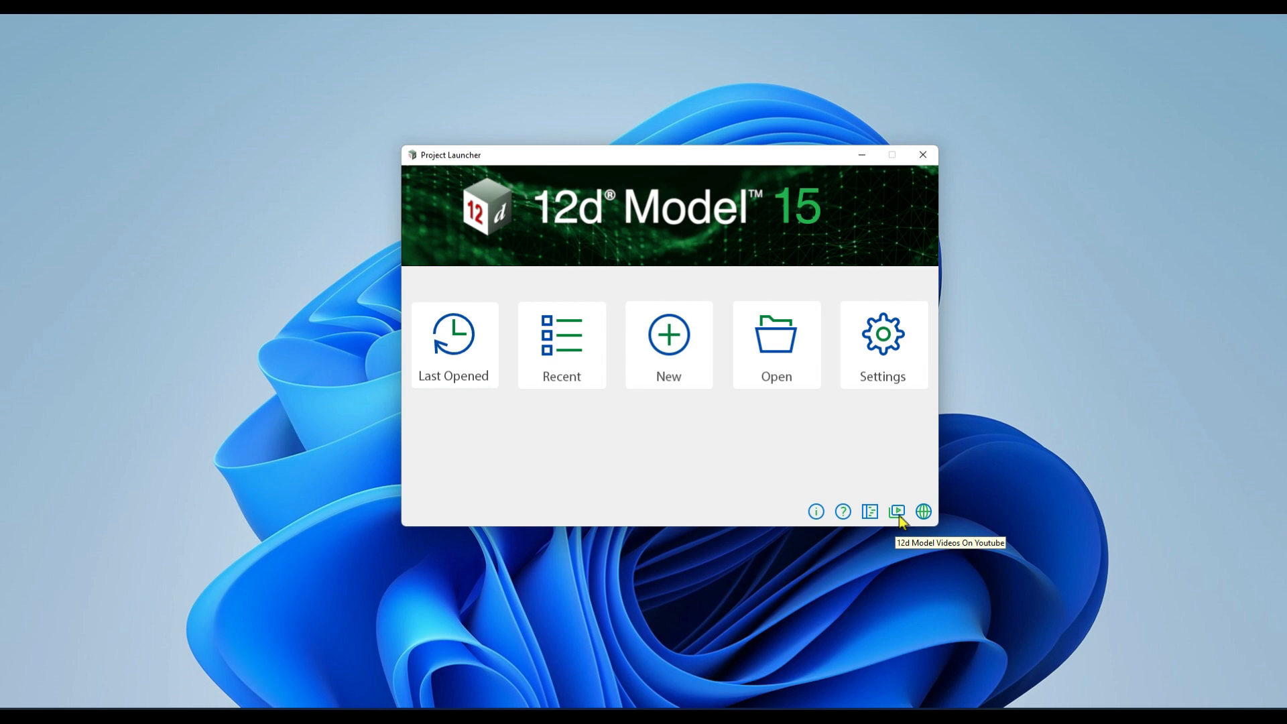
pyautogui.click(899, 513)
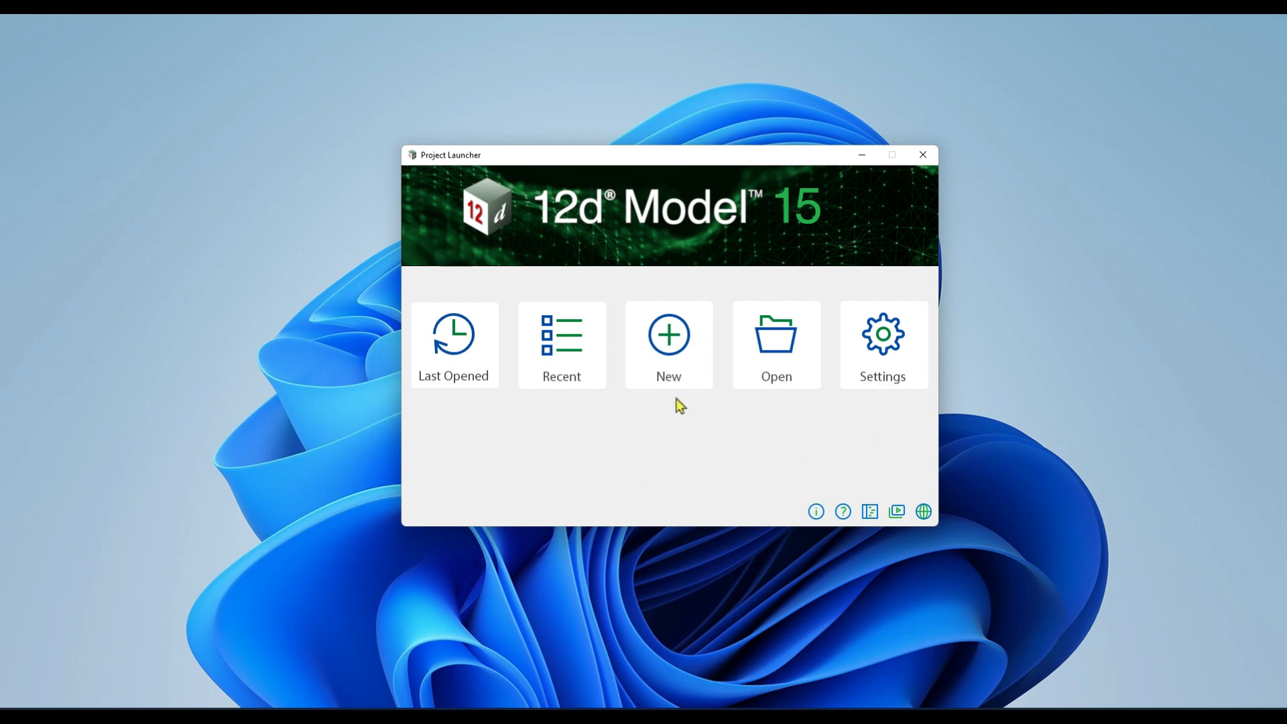
# Begin a new project and set its project location to C:\12d\Training_15_General
pyautogui.click(669, 356)
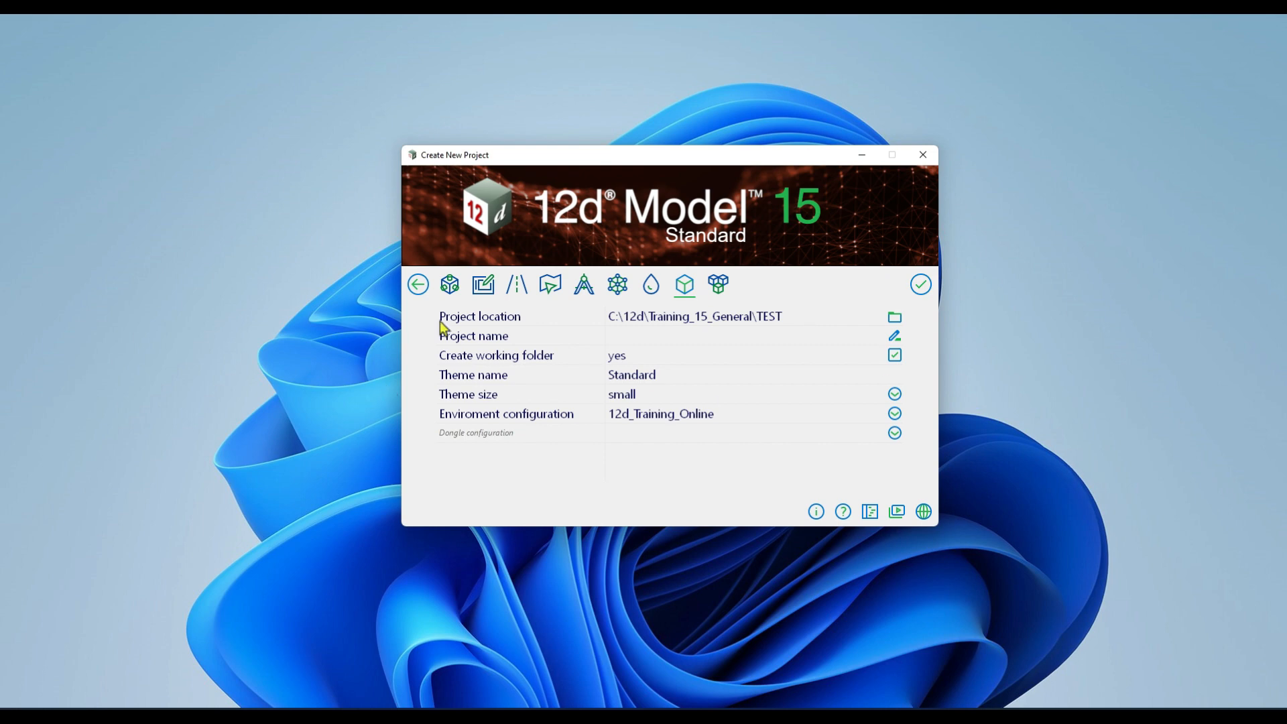
pyautogui.click(483, 322)
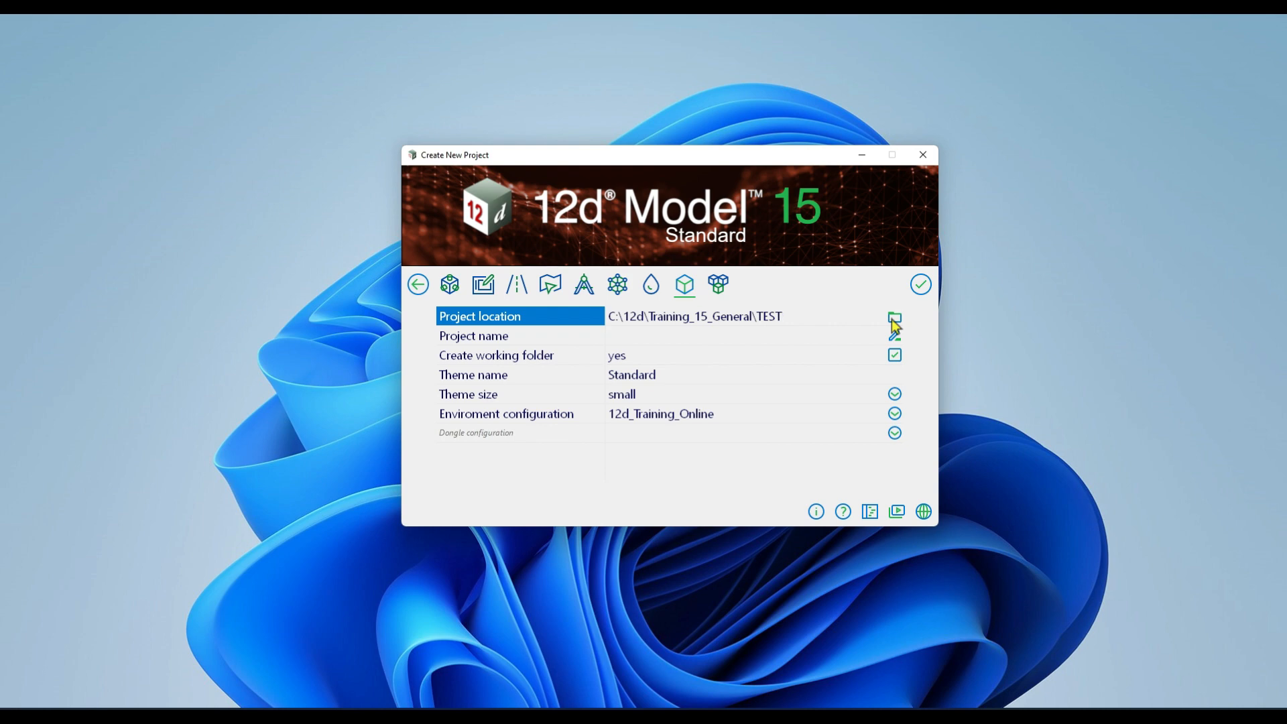
pyautogui.click(893, 318)
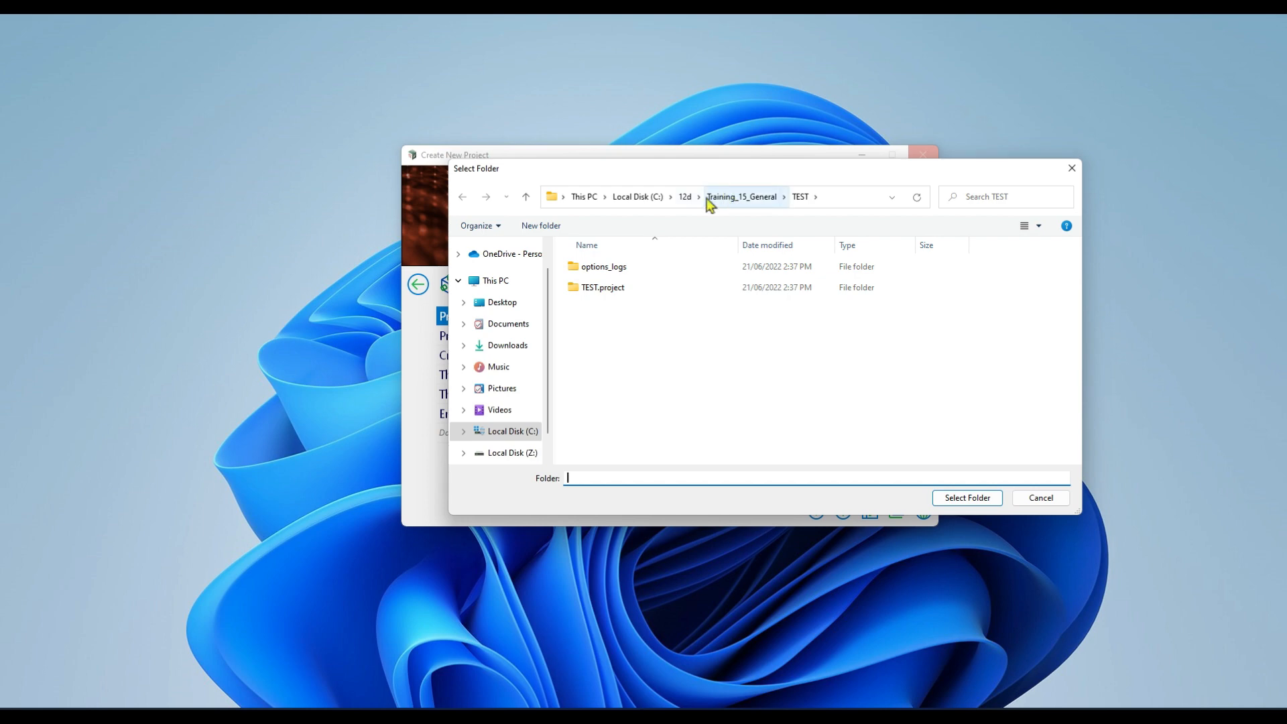
pyautogui.click(629, 199)
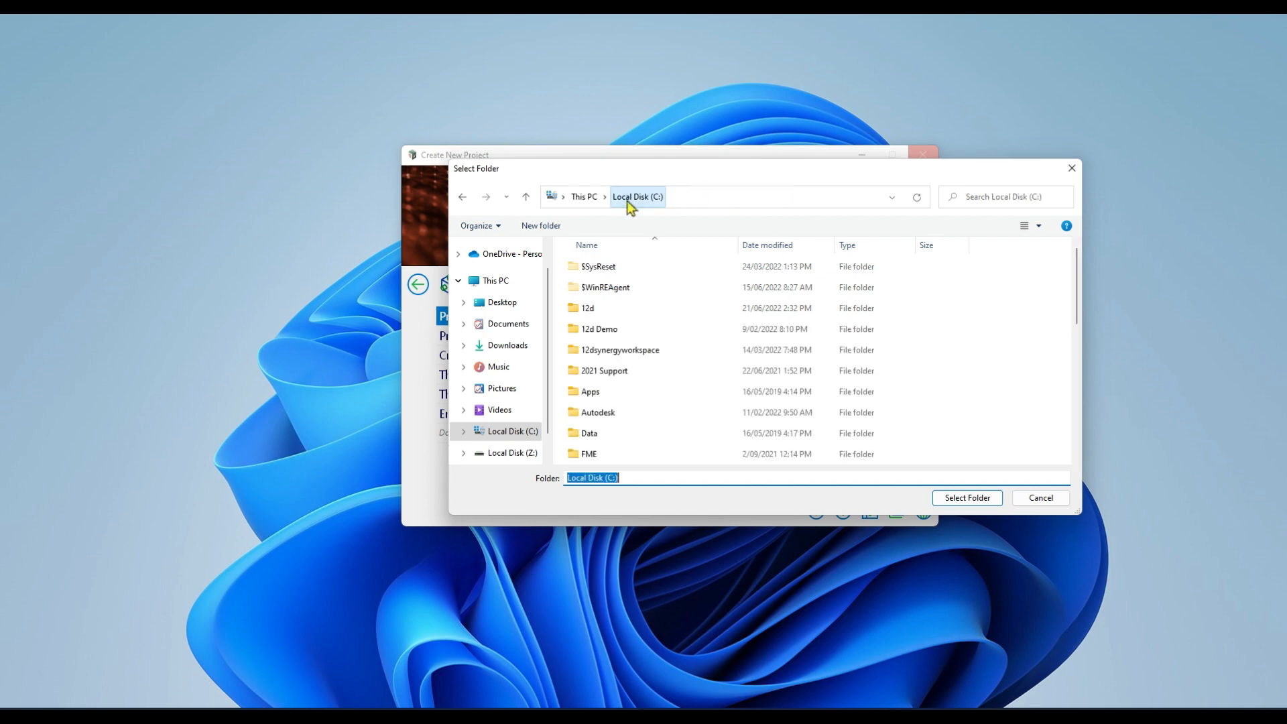
pyautogui.doubleClick(604, 315)
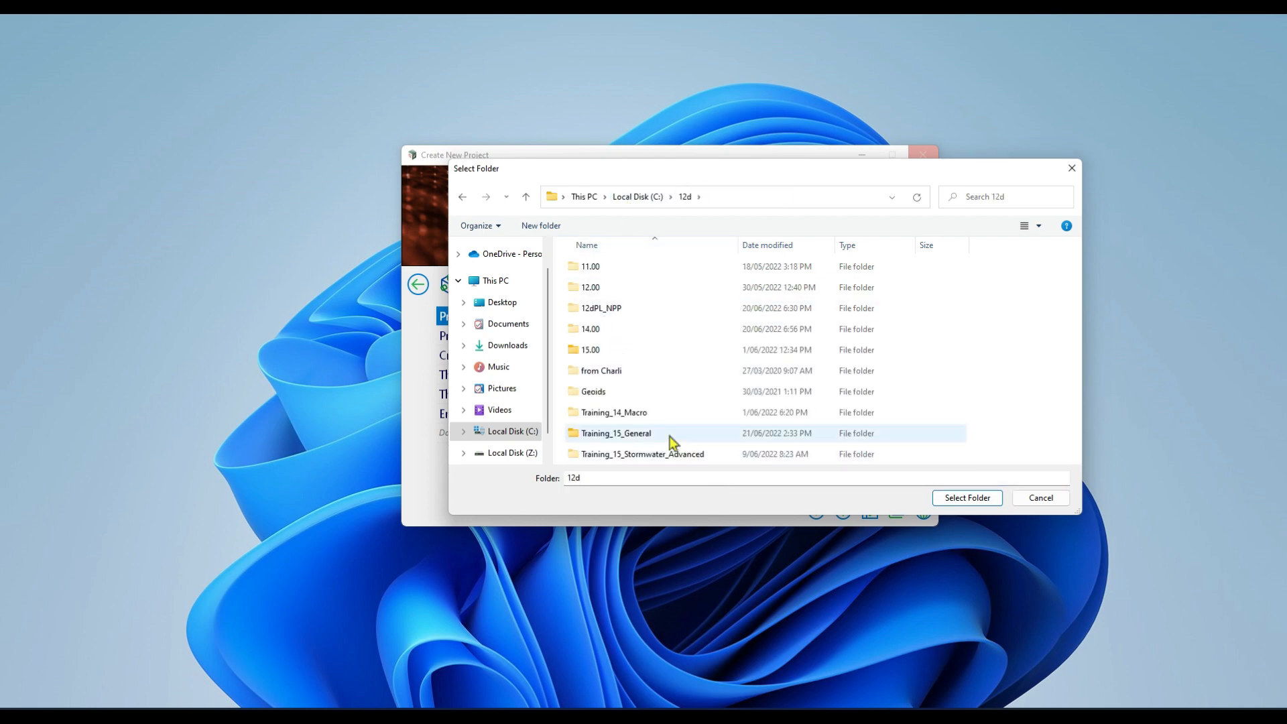
pyautogui.doubleClick(670, 436)
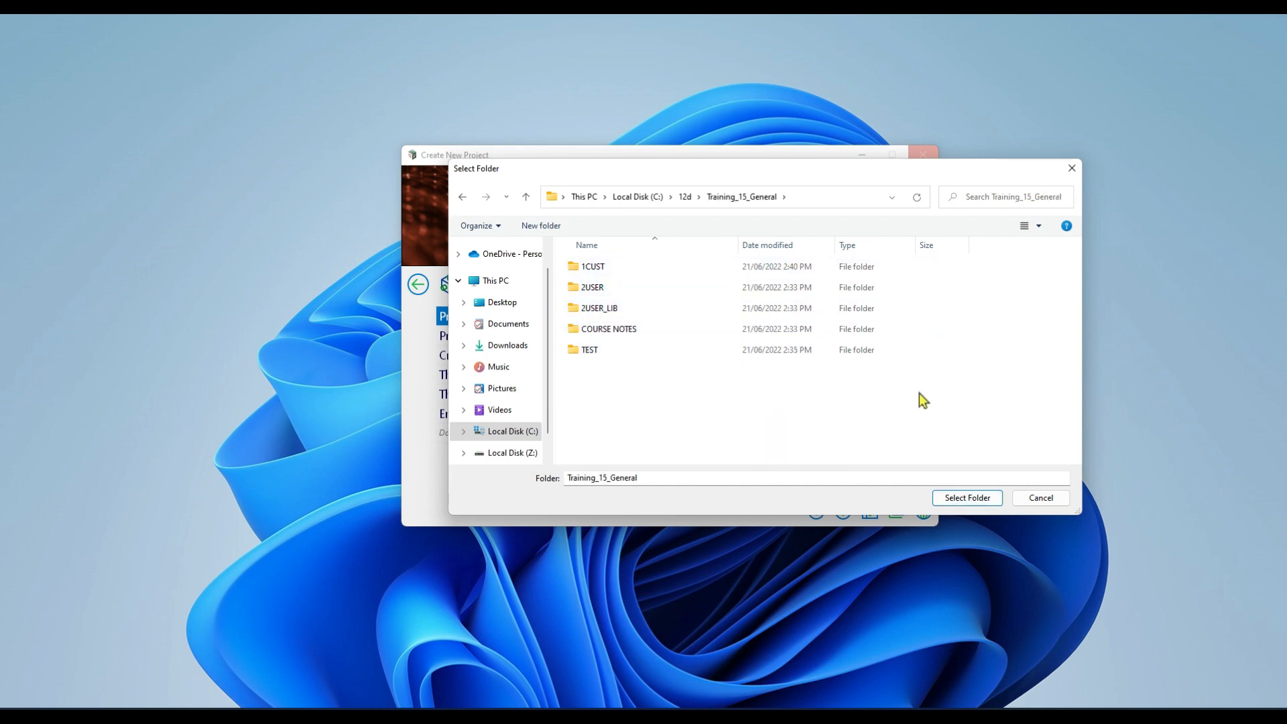
pyautogui.click(979, 499)
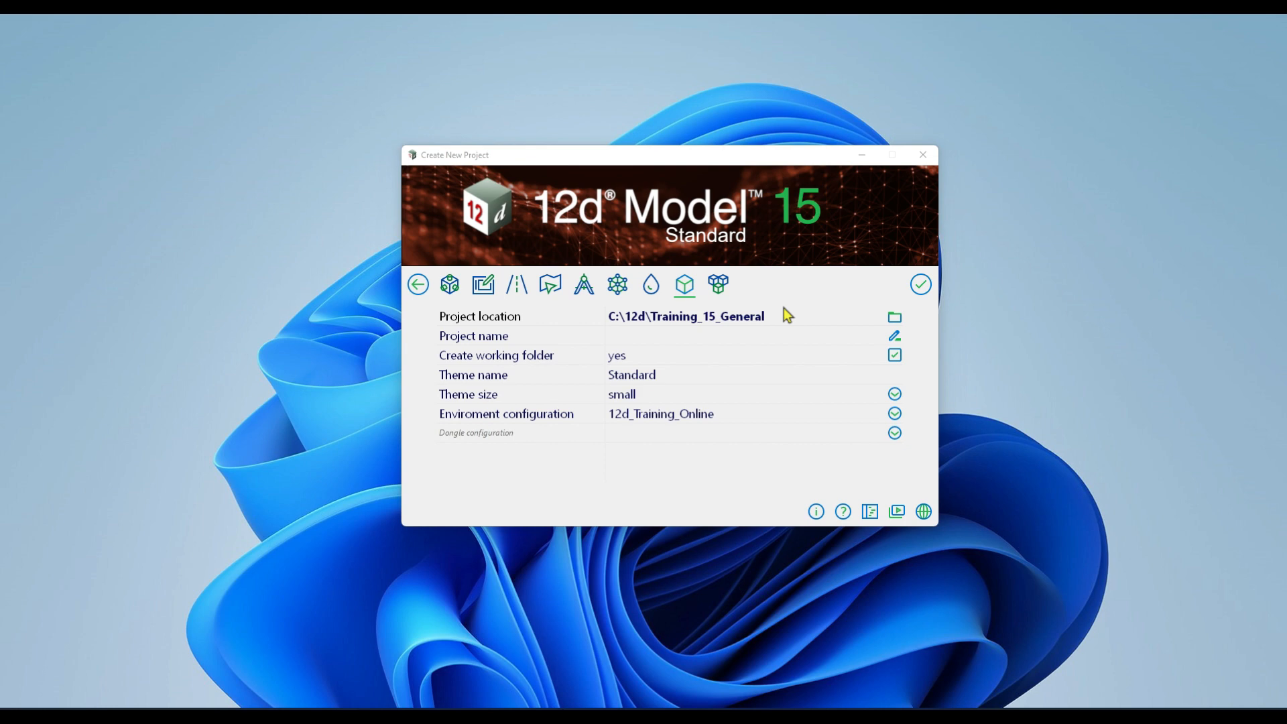
# Name the new project Training and select its working folder setting
pyautogui.click(724, 341)
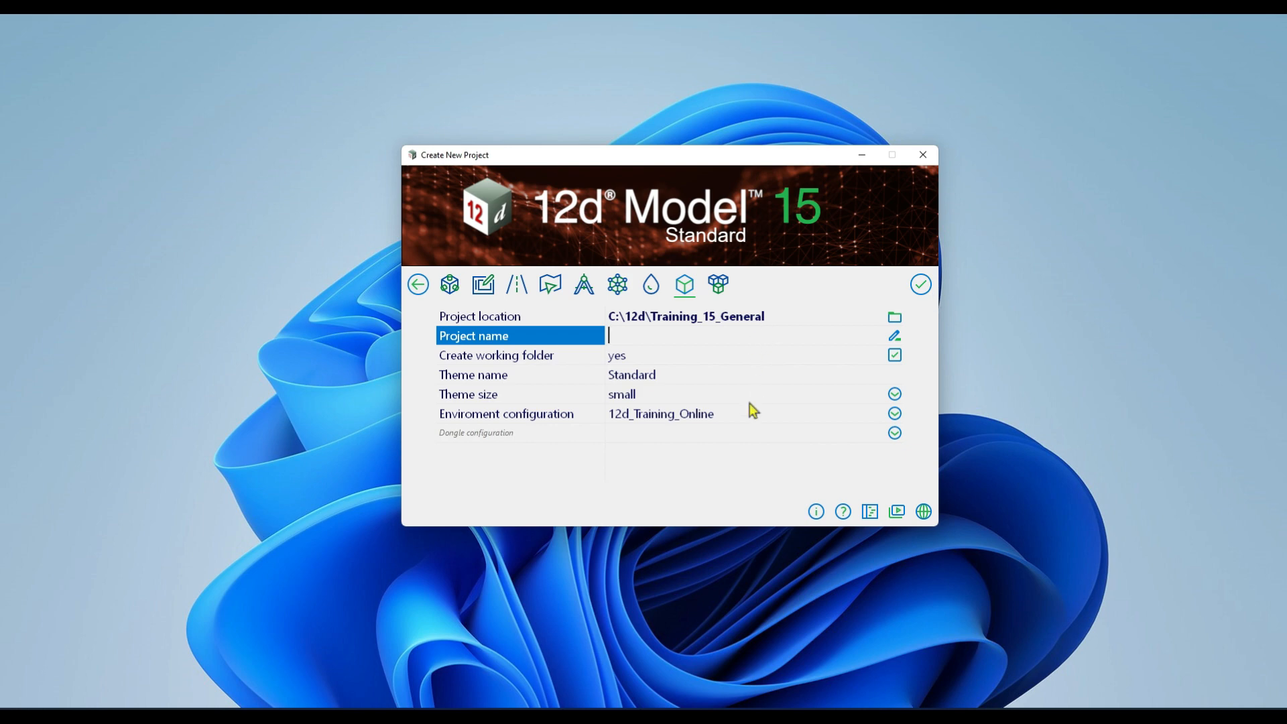
pyautogui.write('Training')
pyautogui.click(565, 364)
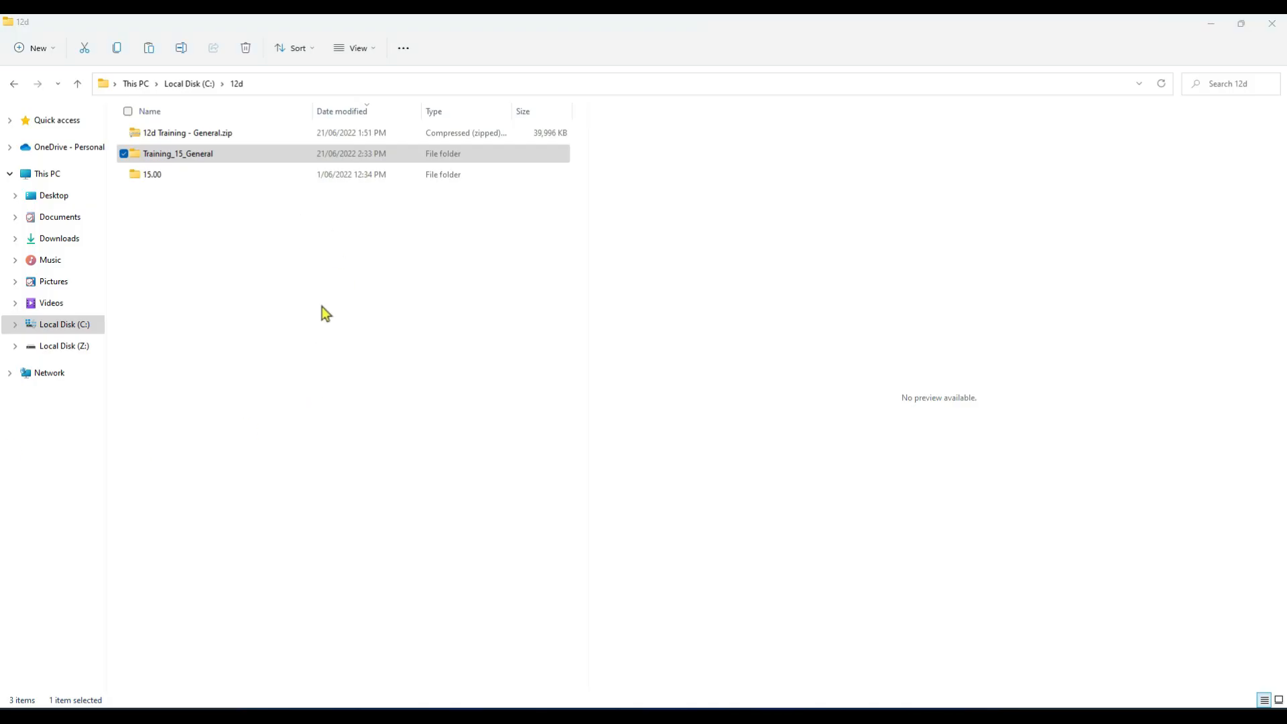
# Switch to File Explorer and open the Training_15_General folder inside C:\12d
pyautogui.click(213, 159)
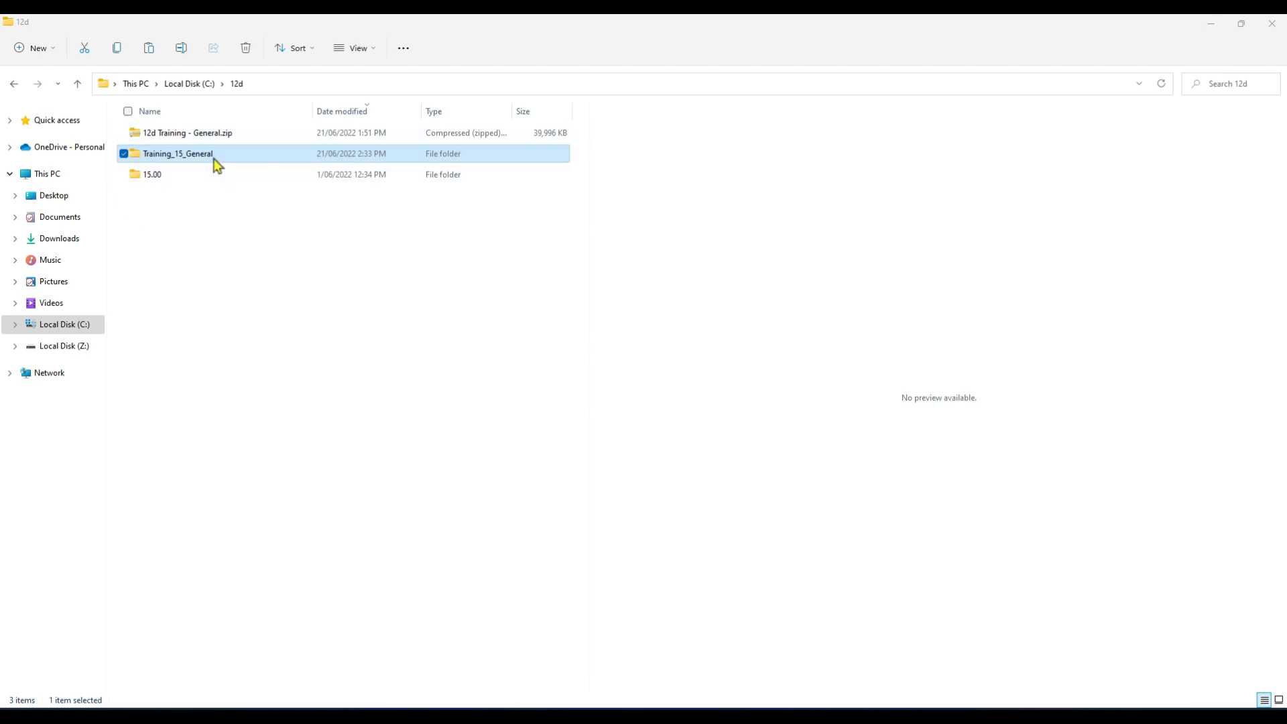
pyautogui.doubleClick(214, 160)
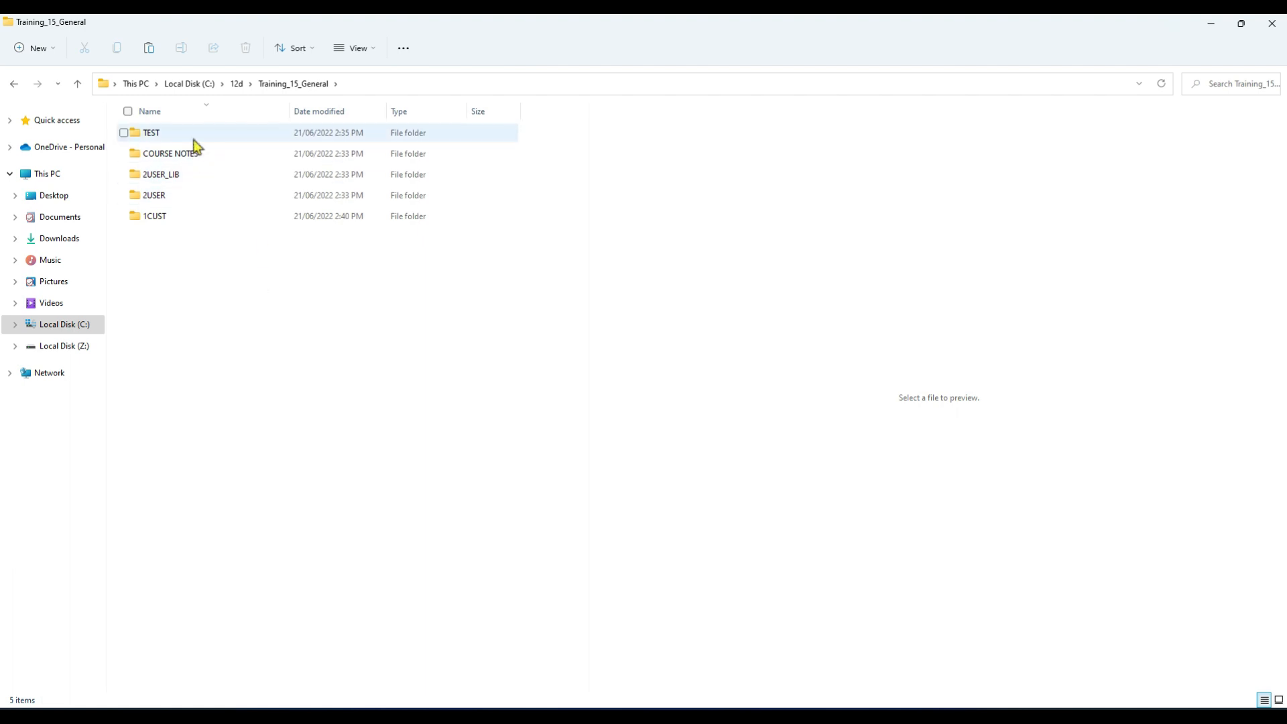
# Examine the files and folders inside the TEST project folder and return to Training_15_General
pyautogui.press('ctrl')
pyautogui.doubleClick(193, 140)
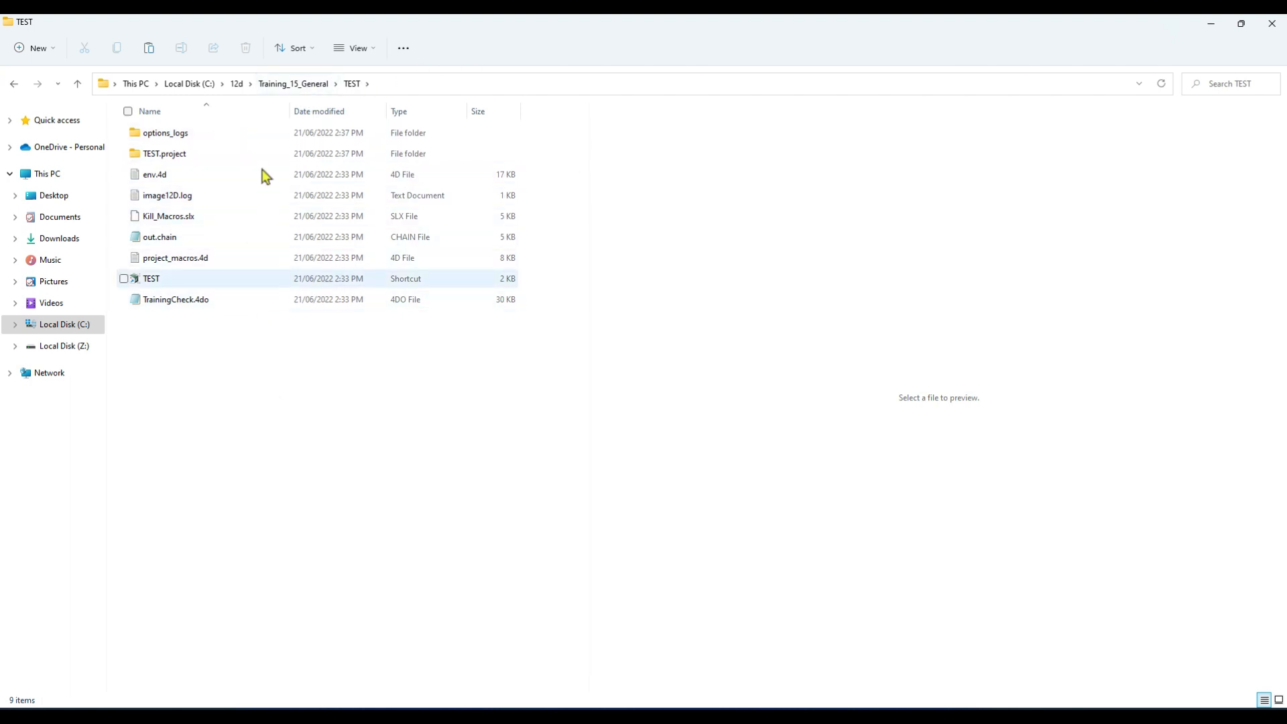
pyautogui.click(303, 86)
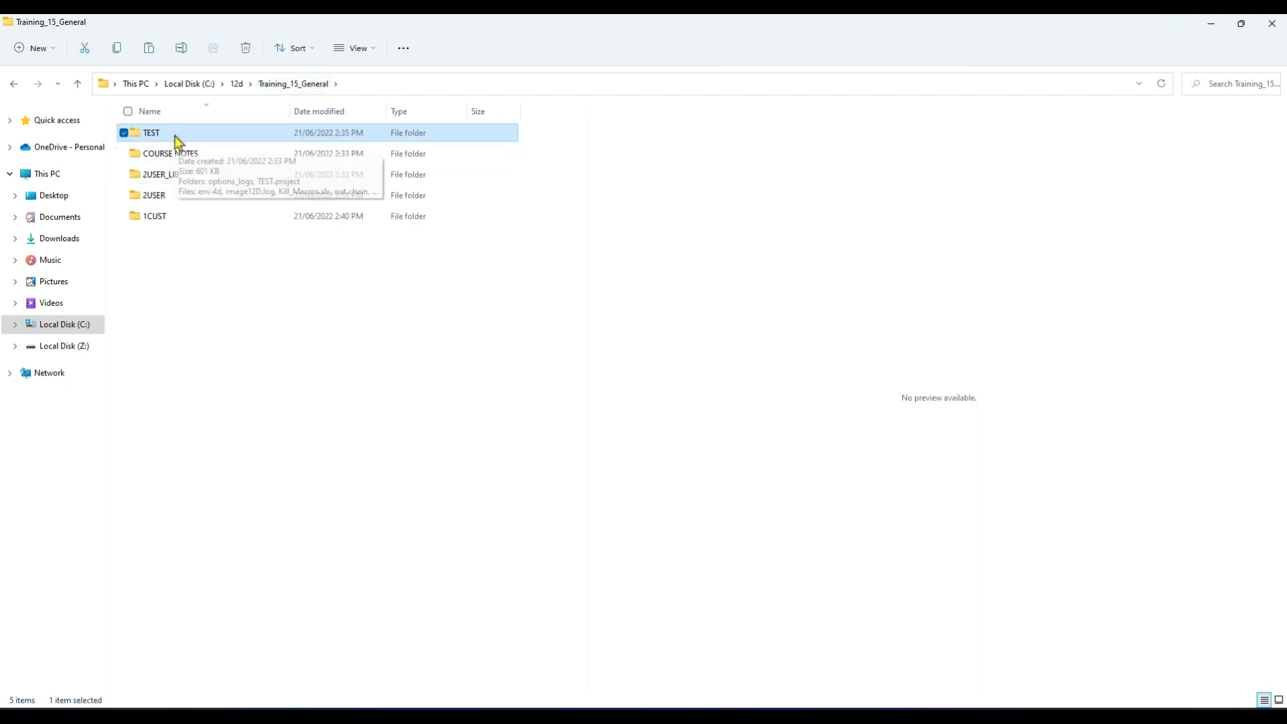
pyautogui.click(175, 135)
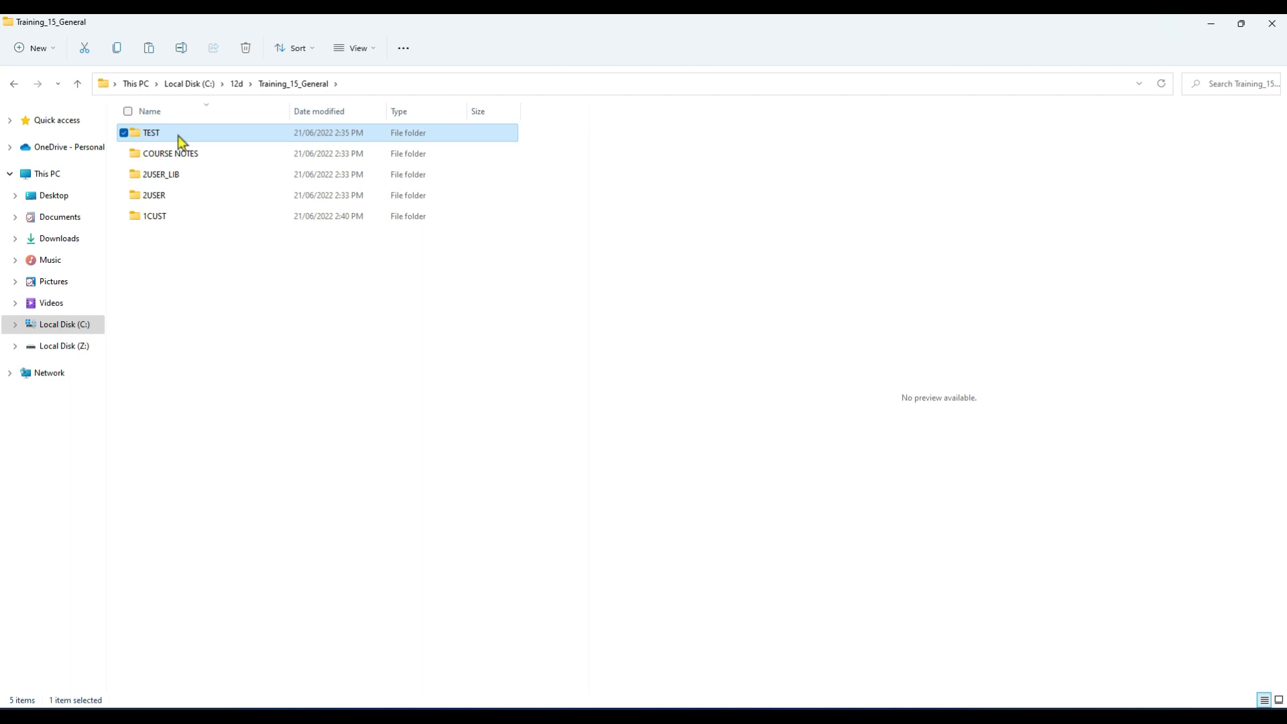
pyautogui.doubleClick(179, 135)
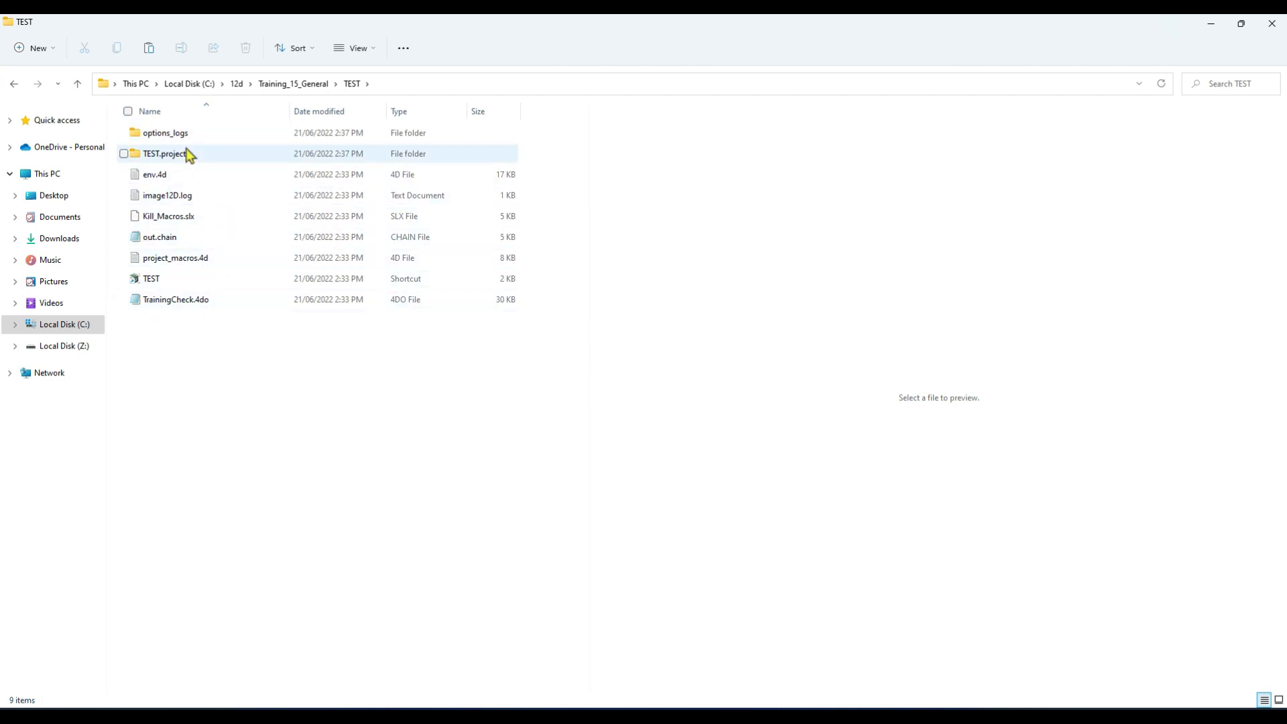
pyautogui.click(275, 85)
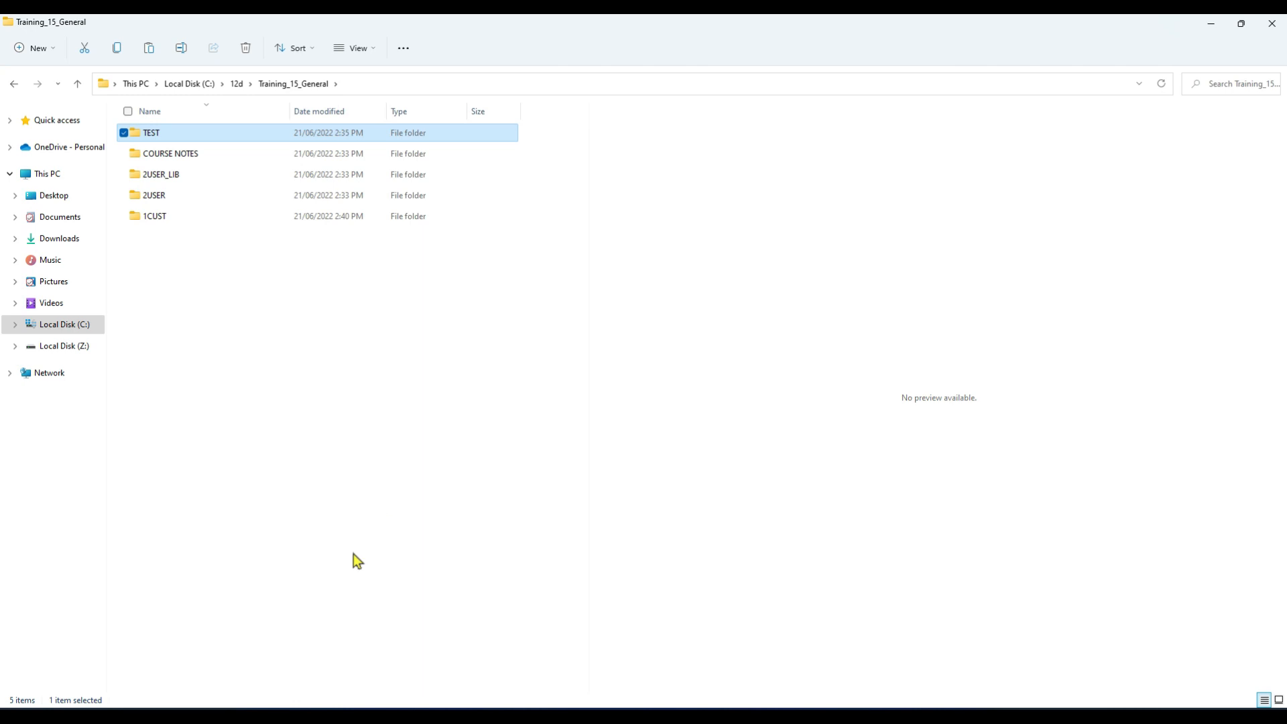
pyautogui.click(292, 500)
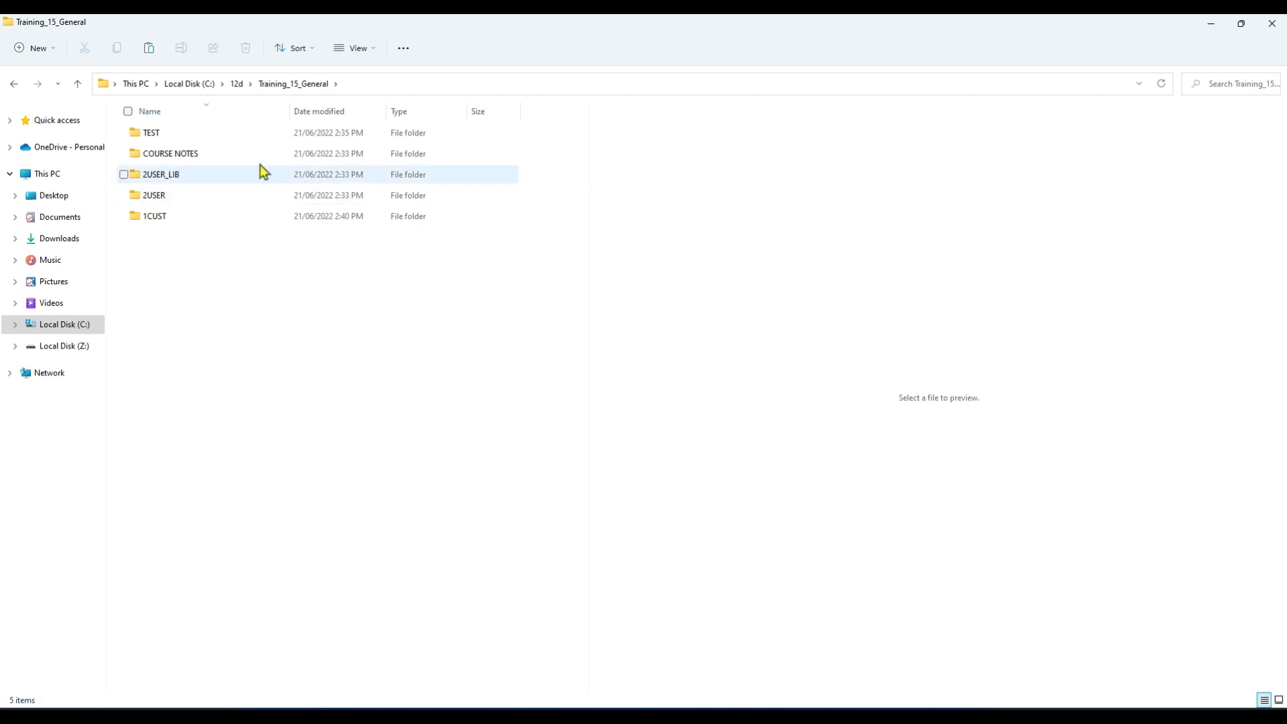
pyautogui.click(253, 132)
pyautogui.doubleClick(254, 132)
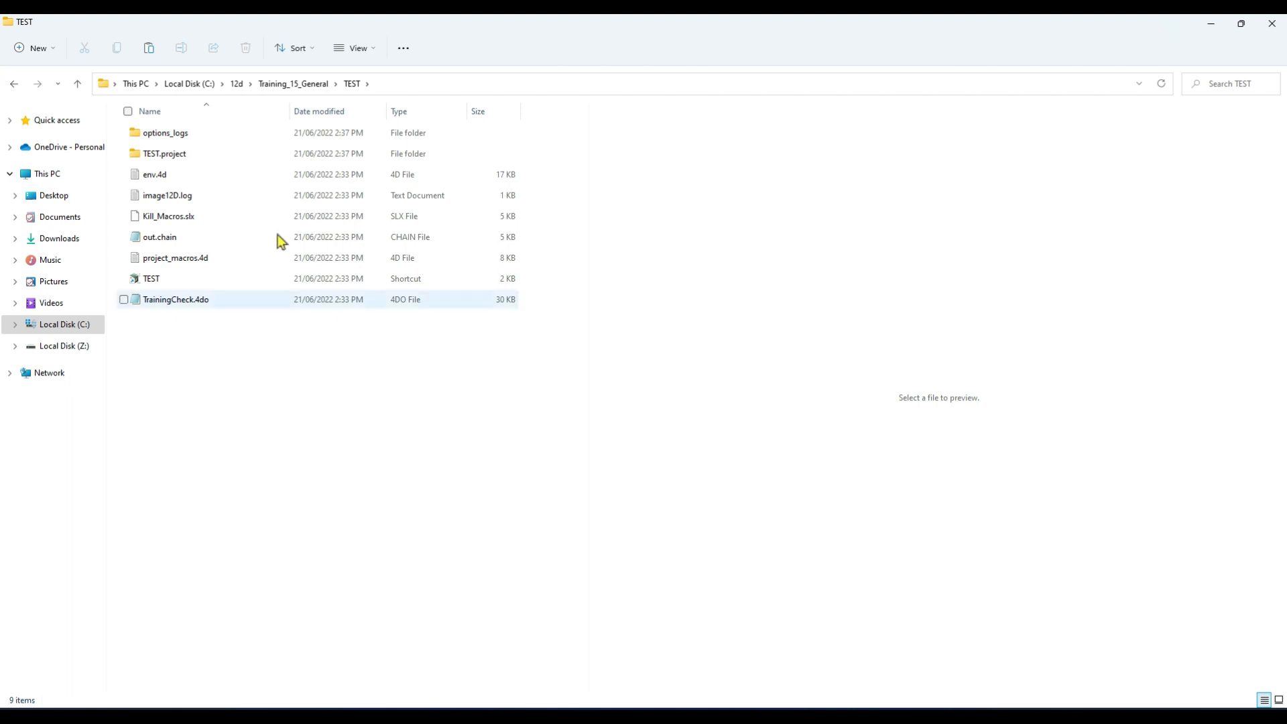
pyautogui.click(314, 84)
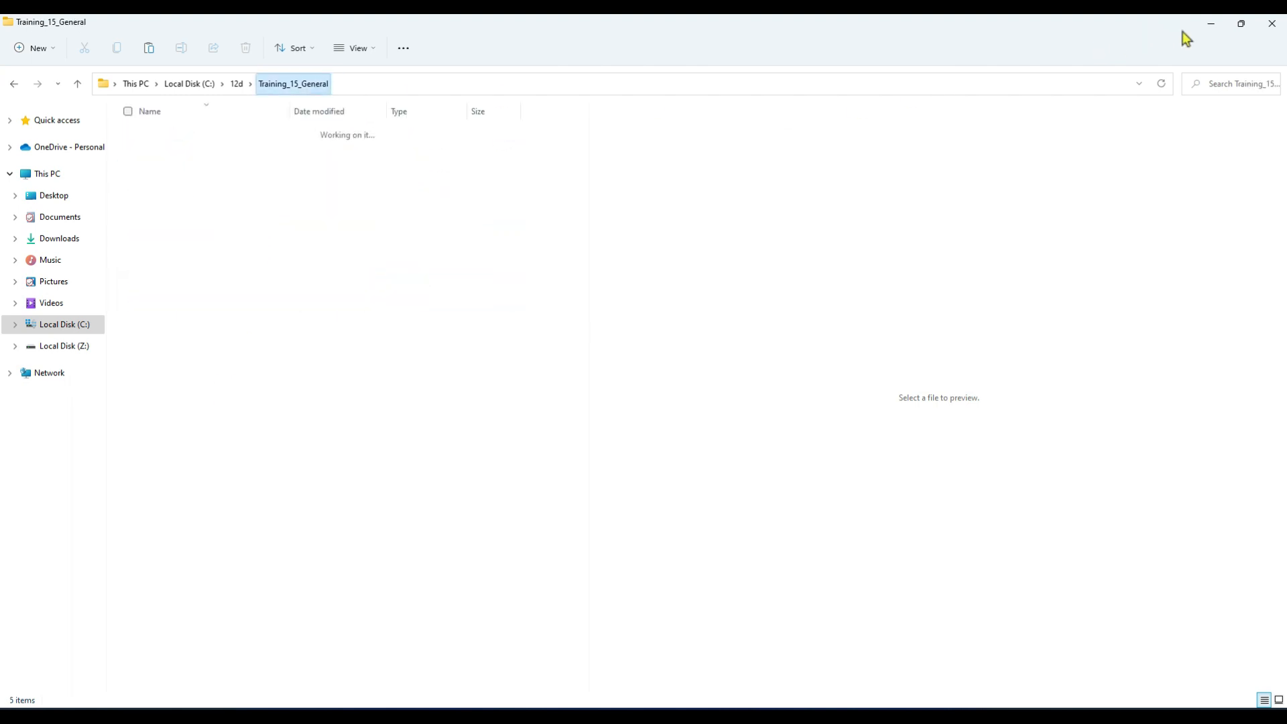
# Switch back to the 12d Model launcher's new project settings and choose the Classic theme
pyautogui.click(1212, 24)
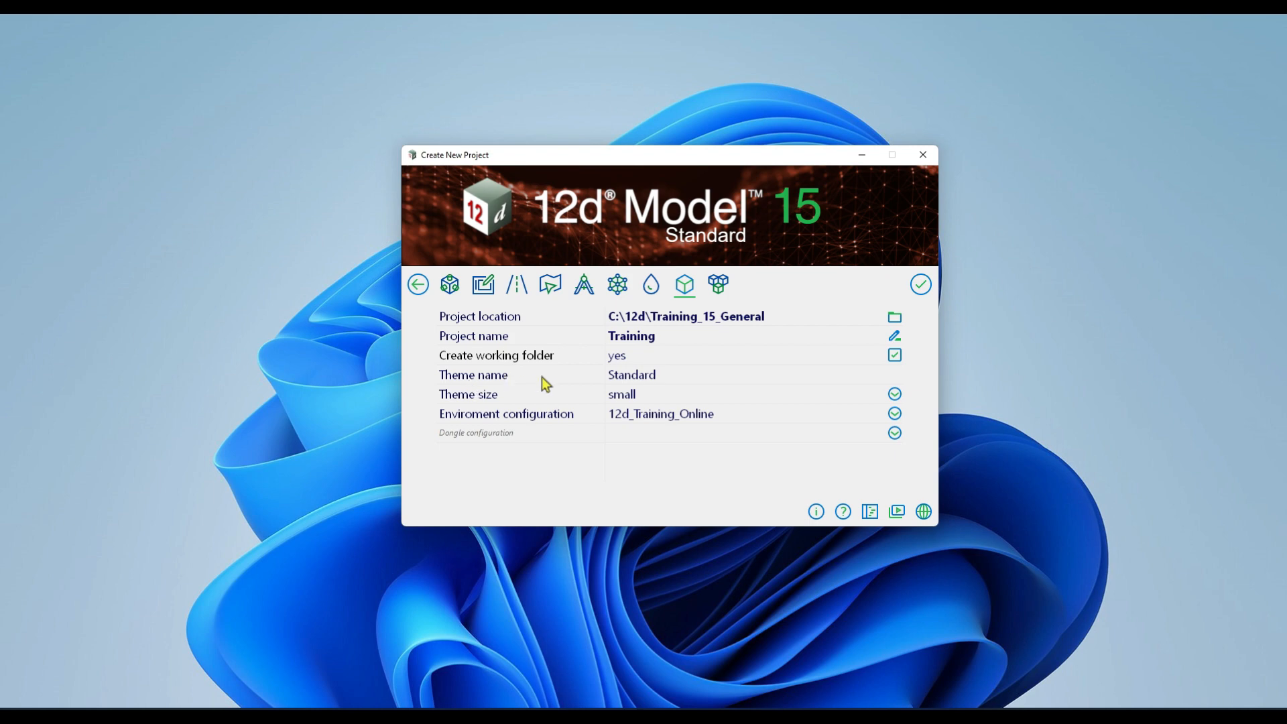
pyautogui.click(663, 377)
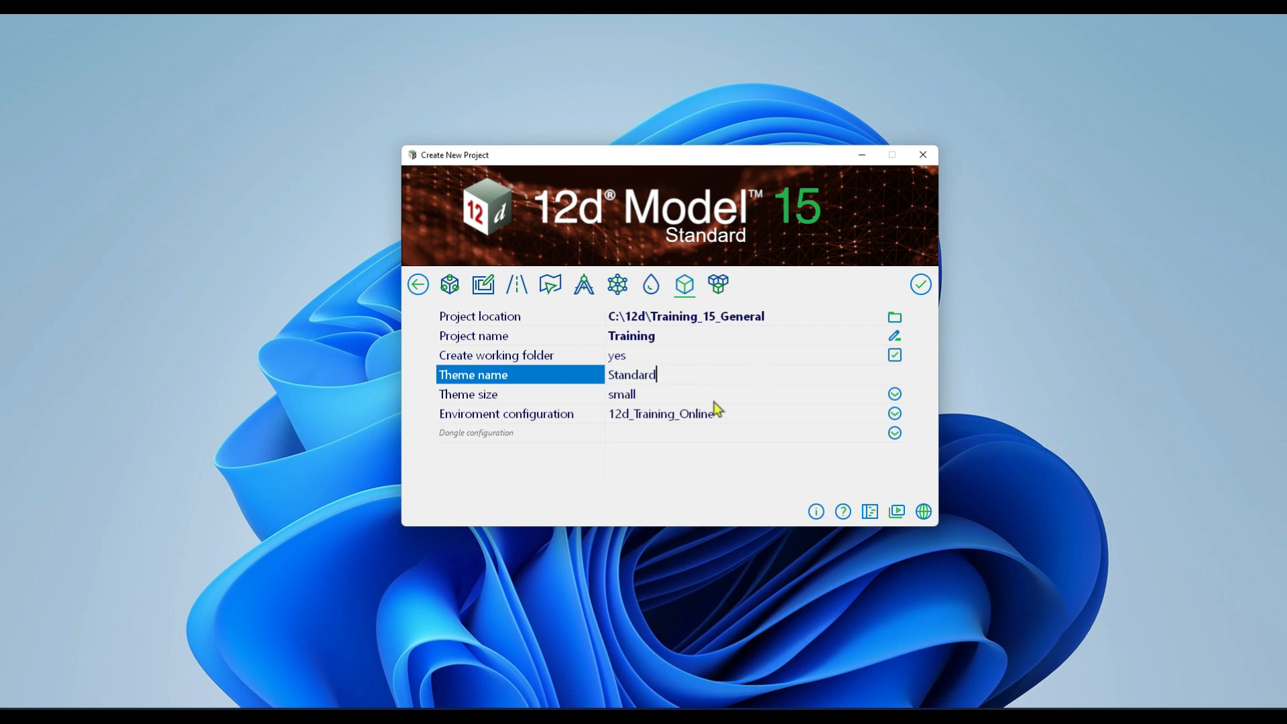
pyautogui.click(720, 287)
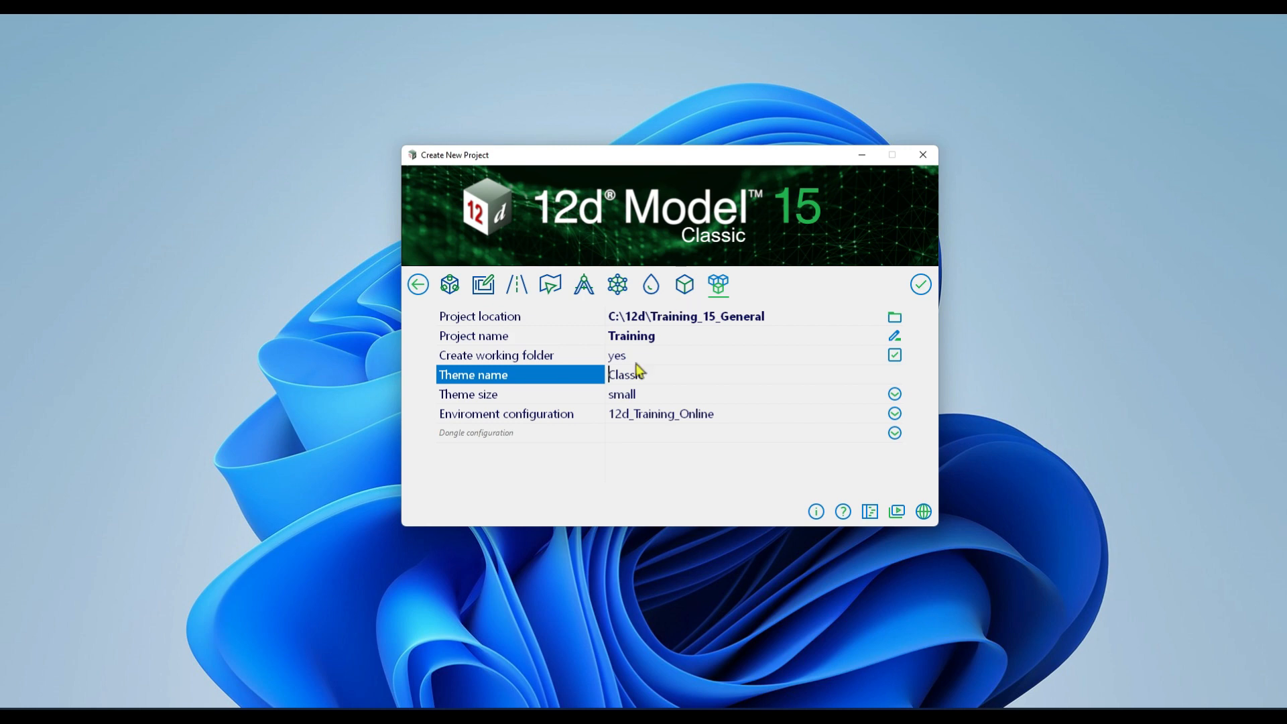
pyautogui.click(672, 395)
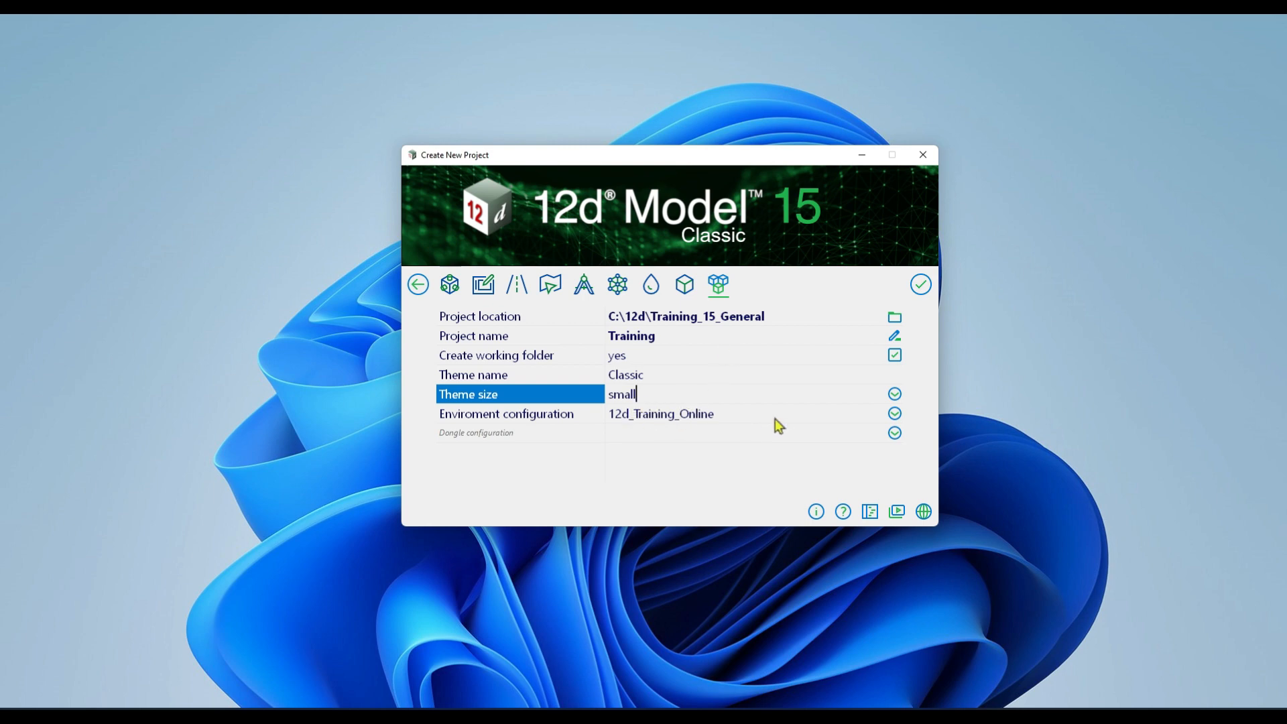
# Set the environment configuration to 12d_Training_Online and create the project
pyautogui.click(733, 416)
pyautogui.click(895, 413)
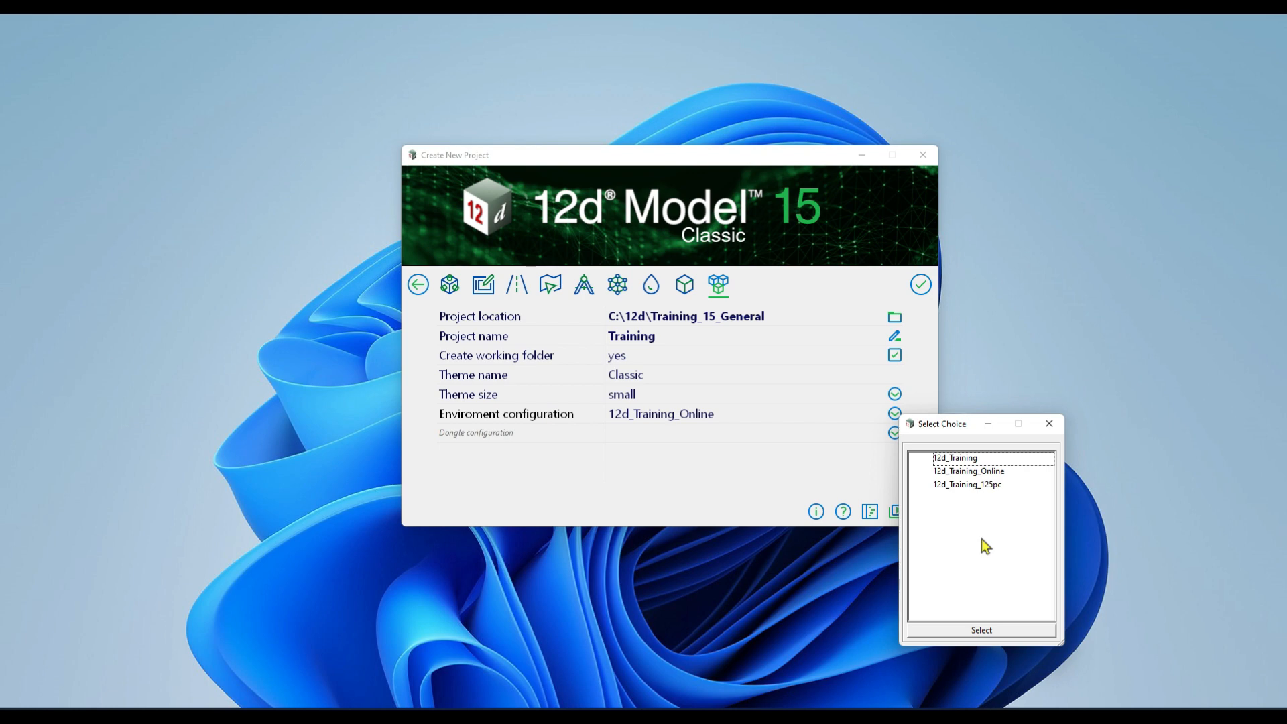
pyautogui.click(989, 476)
pyautogui.doubleClick(989, 476)
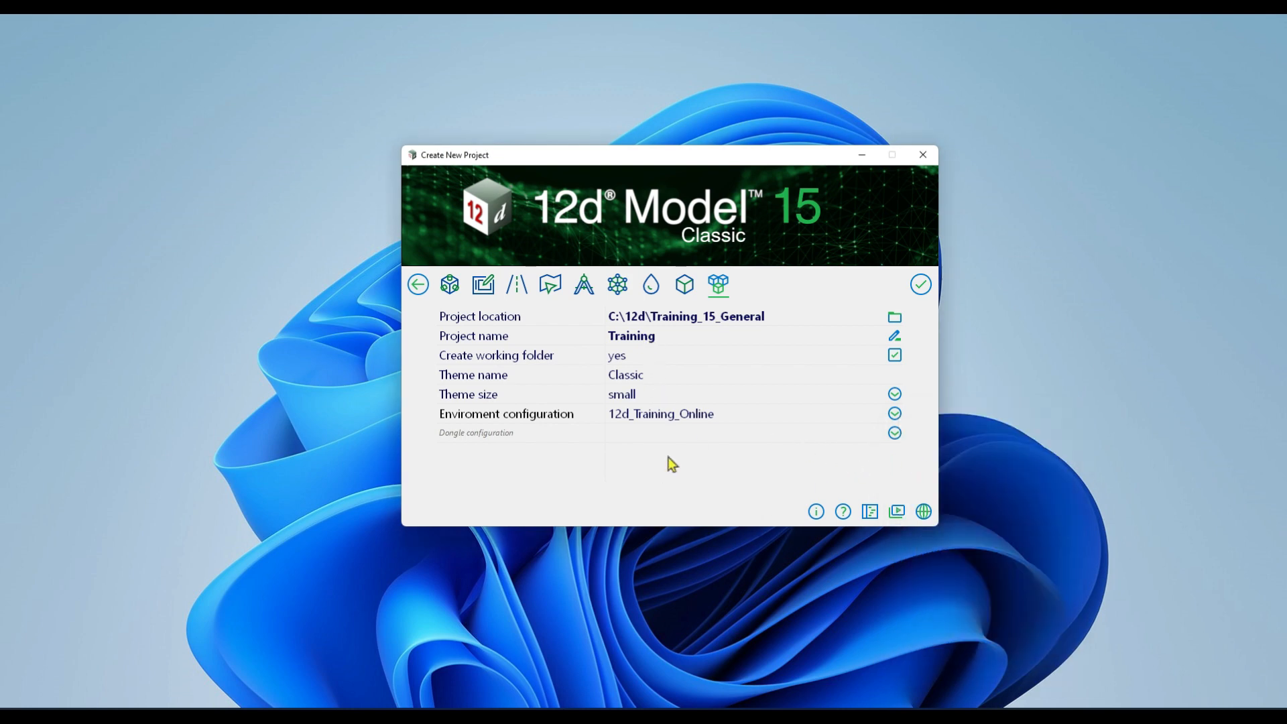
pyautogui.click(922, 287)
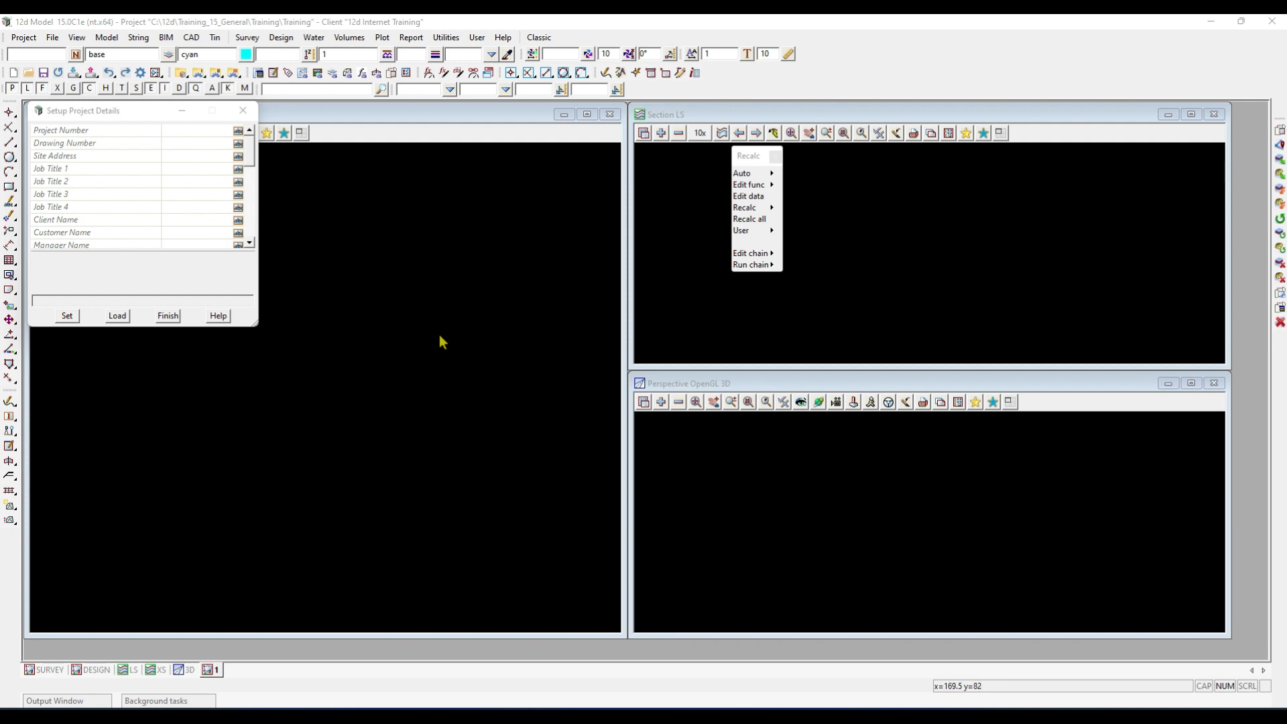
# Review the 12d Model information, including the authorization details, days remaining and list of licensed modules, and close it
pyautogui.click(851, 24)
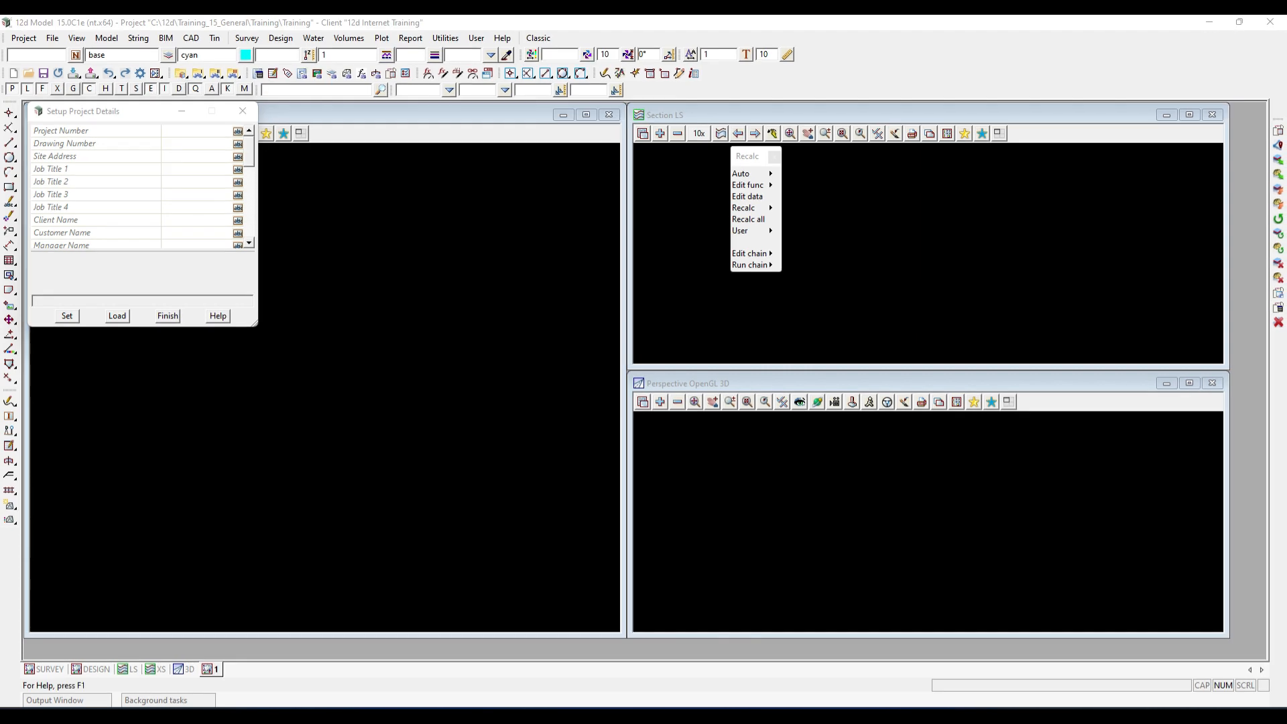
pyautogui.click(503, 39)
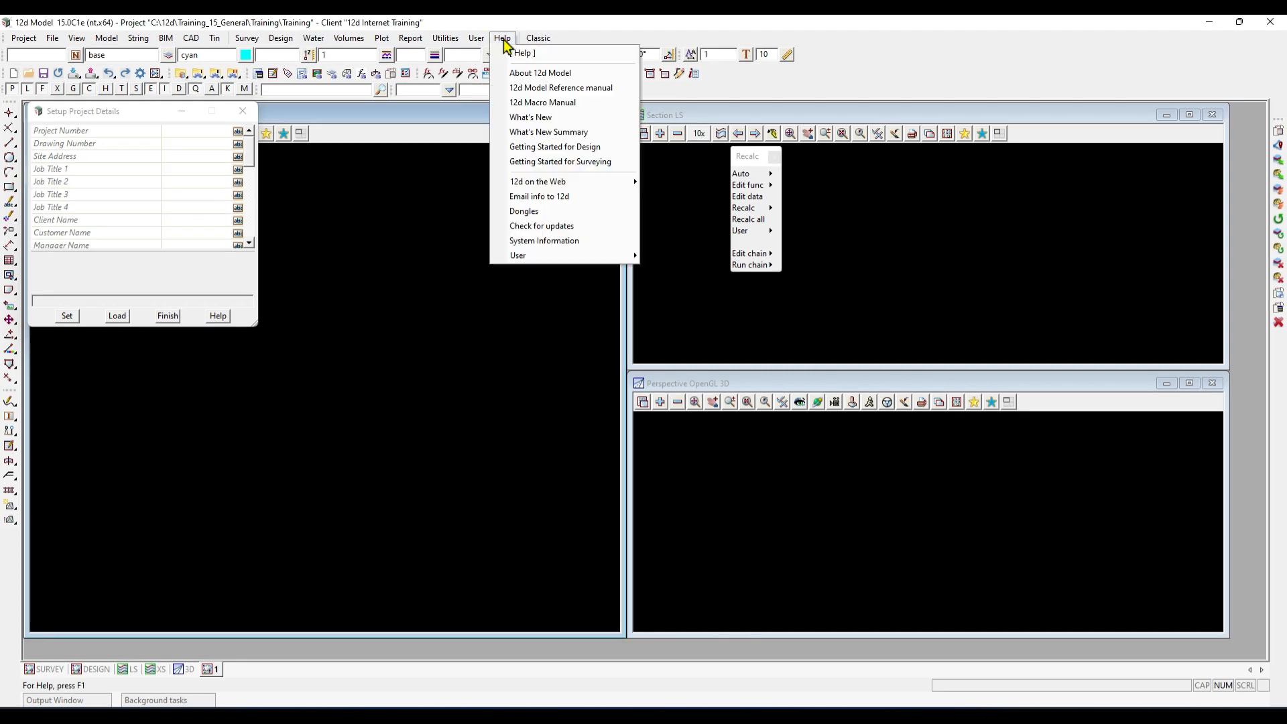
pyautogui.click(585, 80)
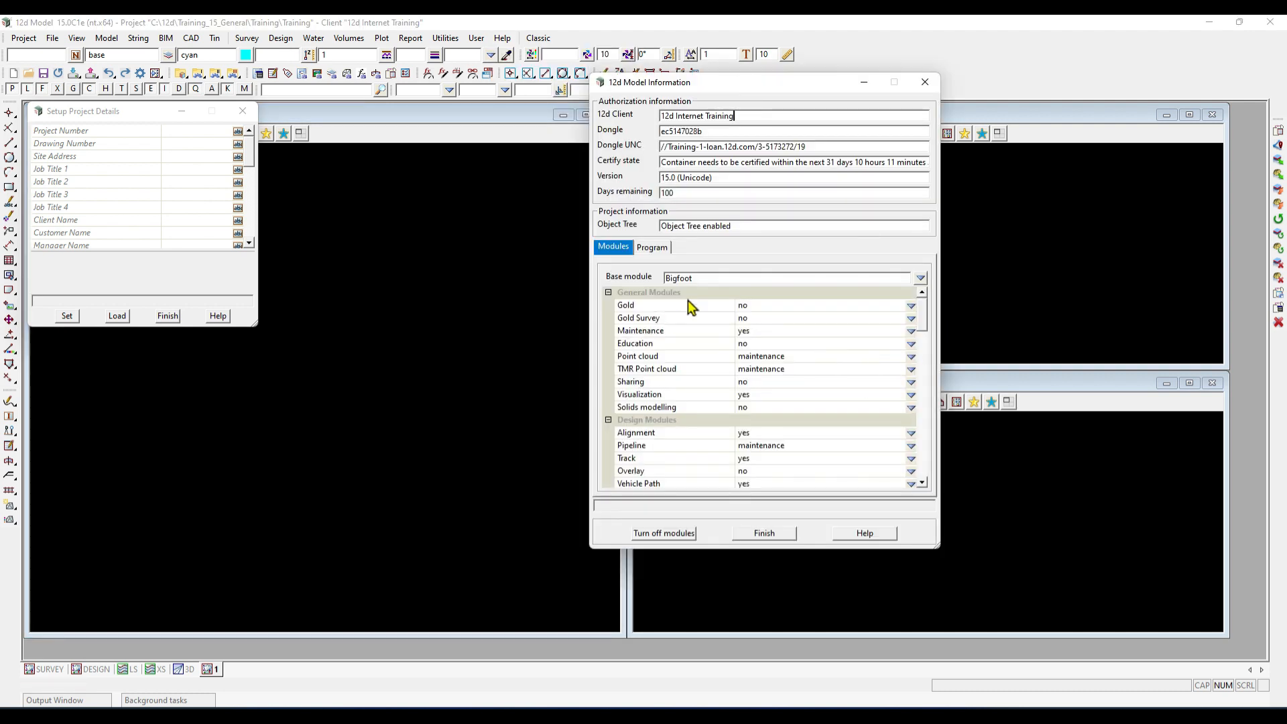
pyautogui.scroll(-2, 743, 308)
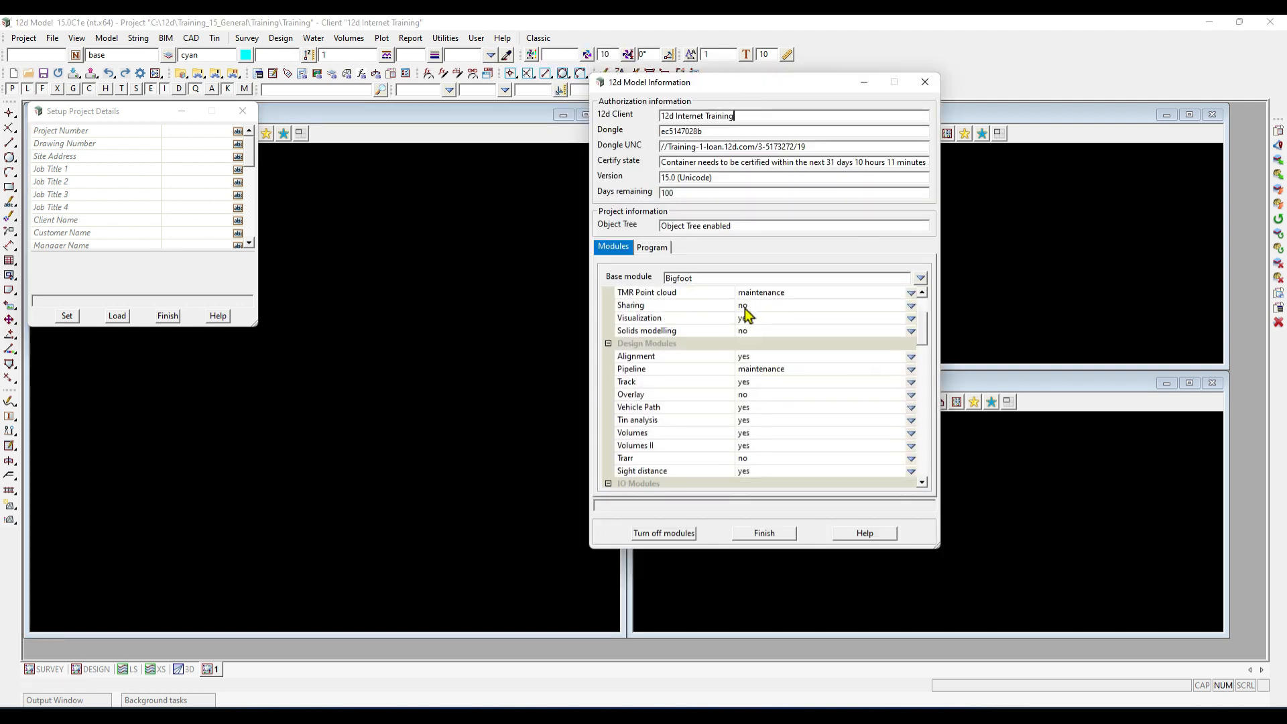
pyautogui.scroll(-8, 747, 321)
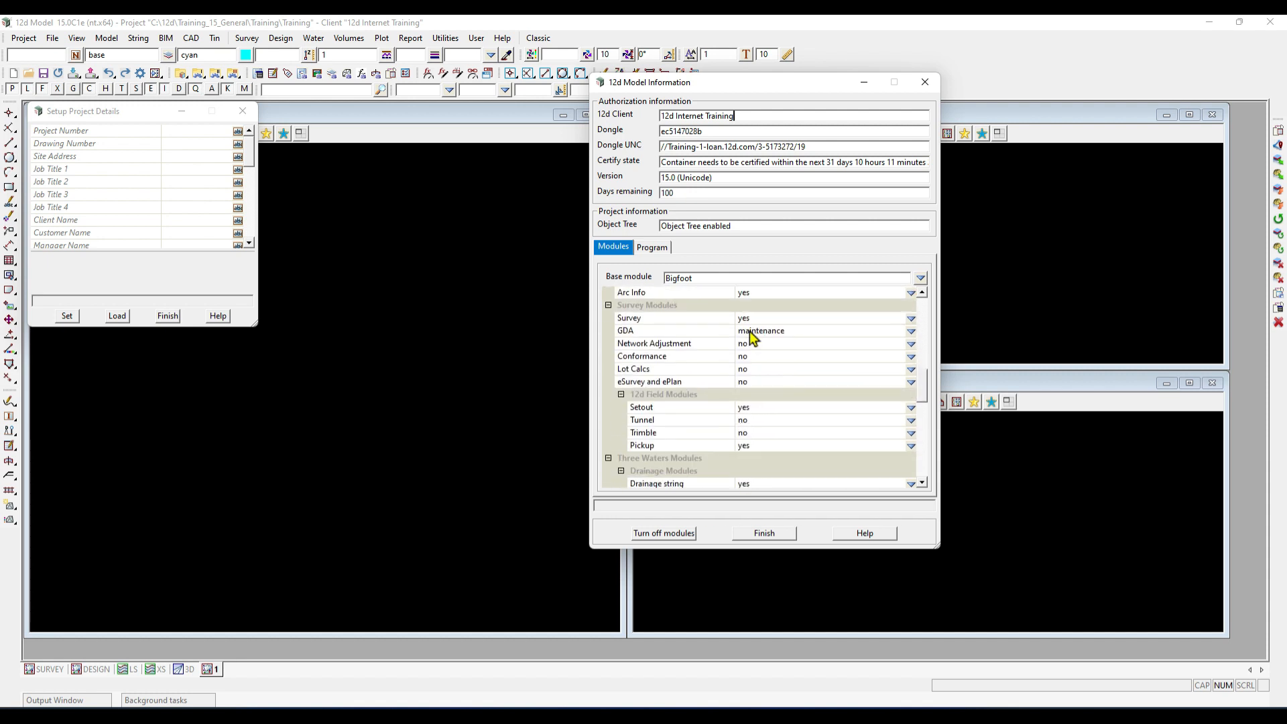
pyautogui.scroll(-6, 750, 331)
pyautogui.scroll(2, 776, 406)
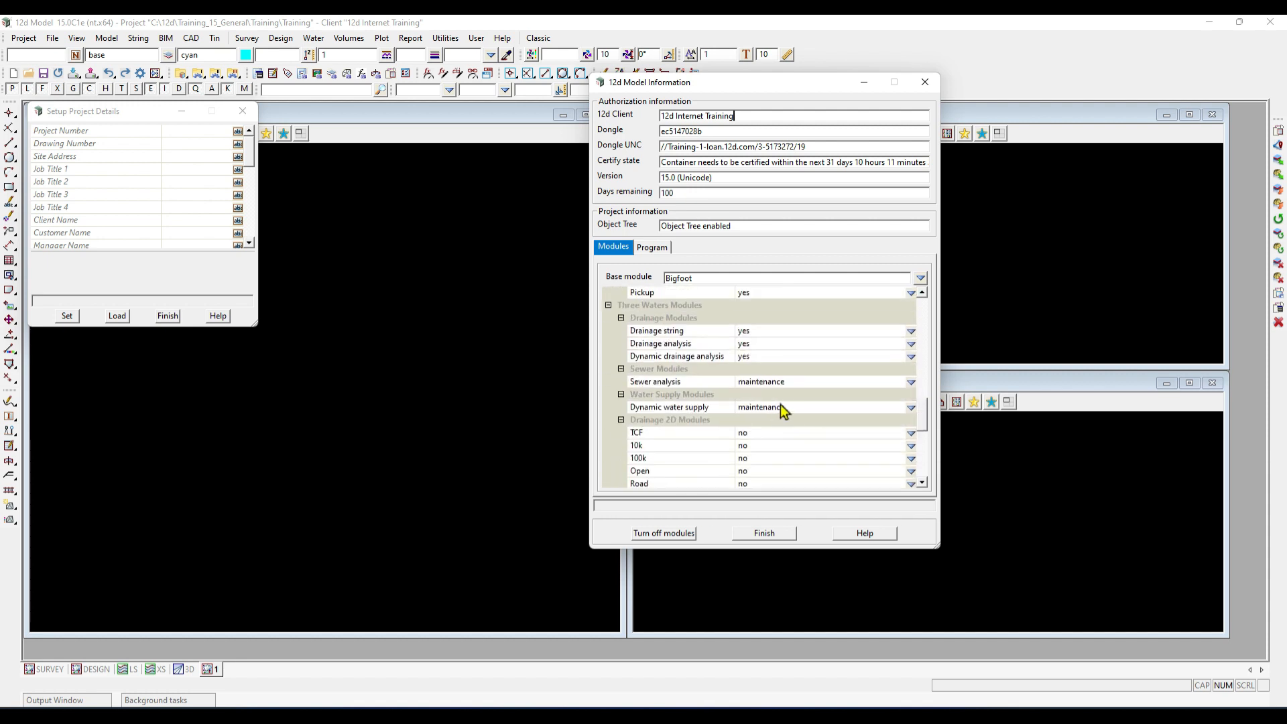
pyautogui.scroll(14, 781, 403)
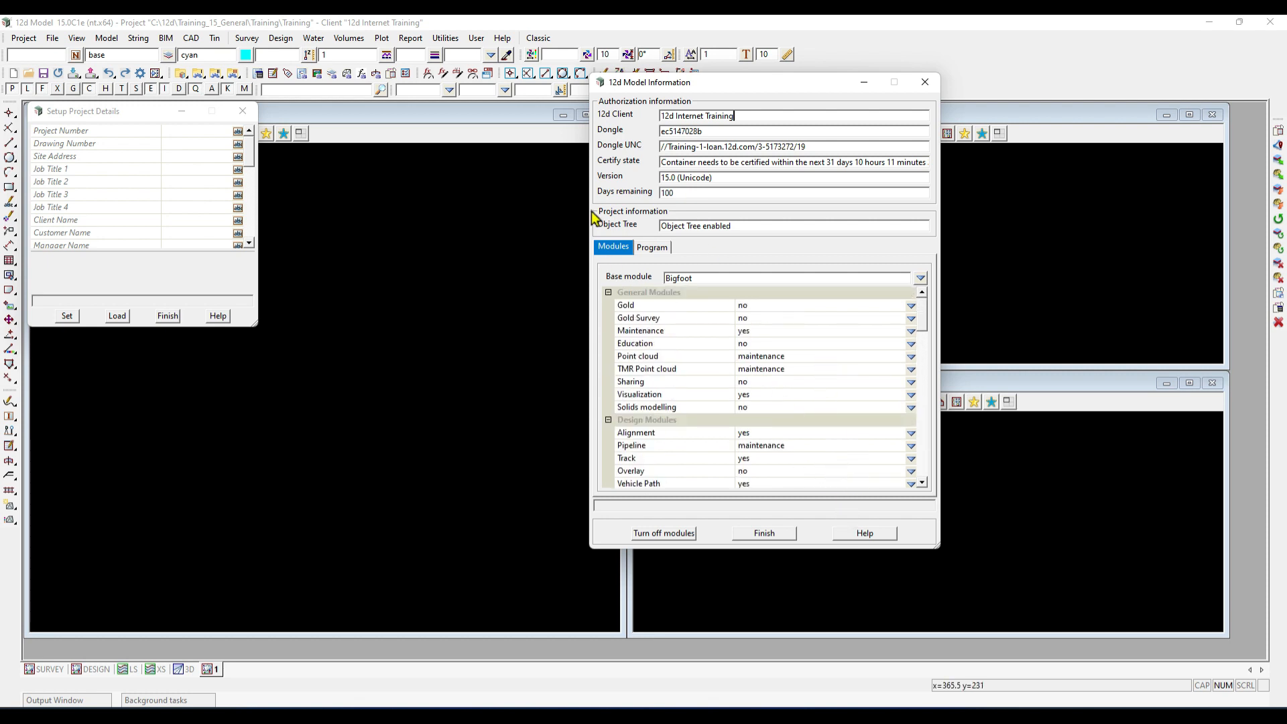
pyautogui.moveTo(678, 192); pyautogui.dragTo(610, 190)
pyautogui.click(770, 535)
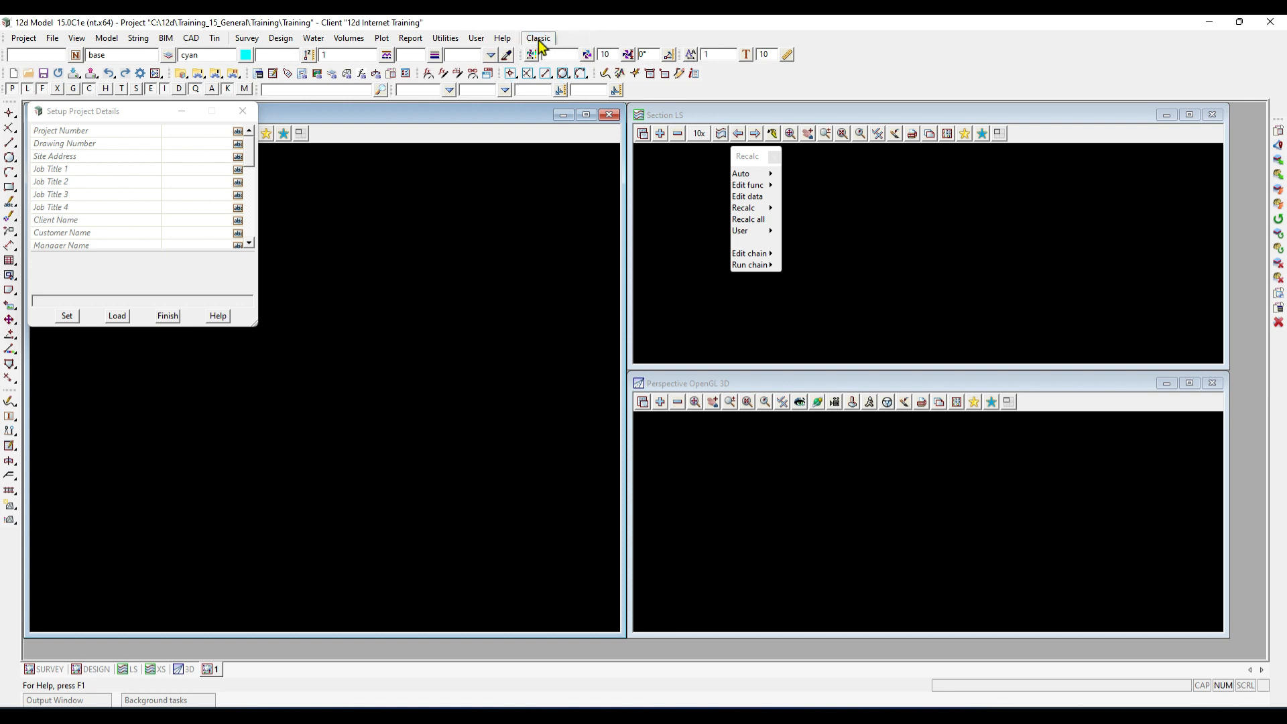
# Switch the interface to the Water theme and move the Setup Project Details panel clear of the toolbars
pyautogui.click(540, 41)
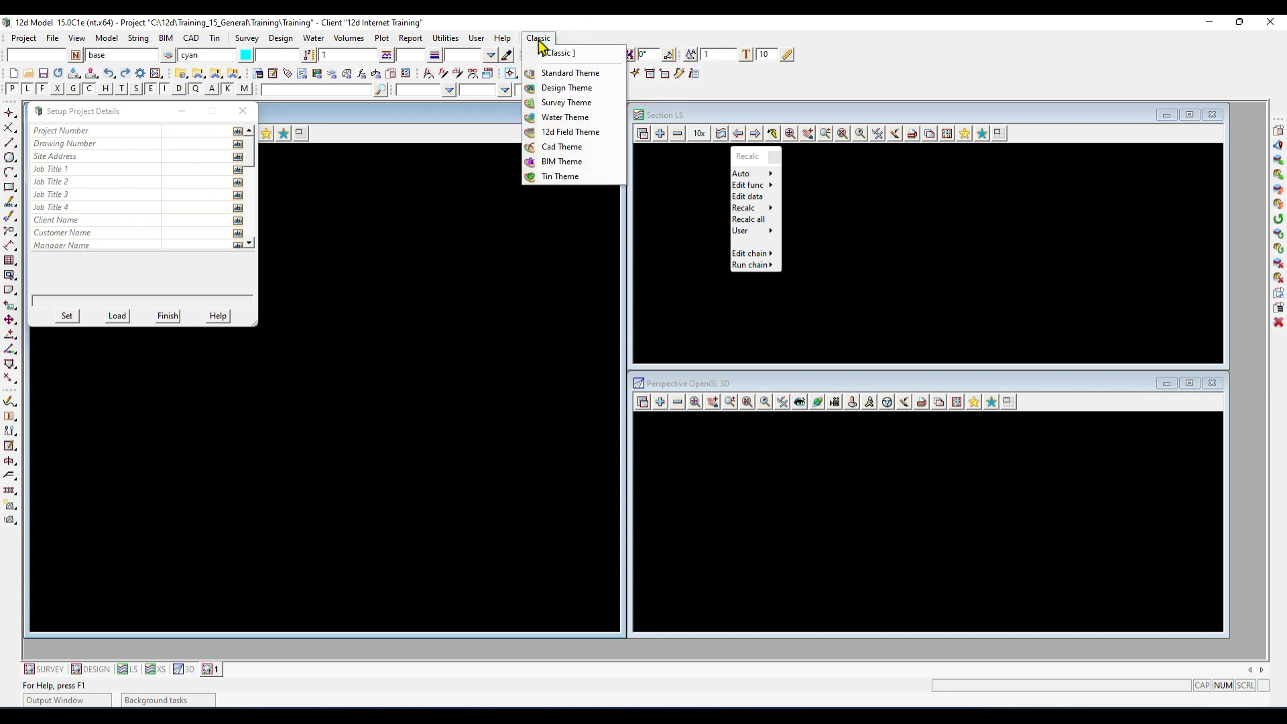
pyautogui.click(589, 120)
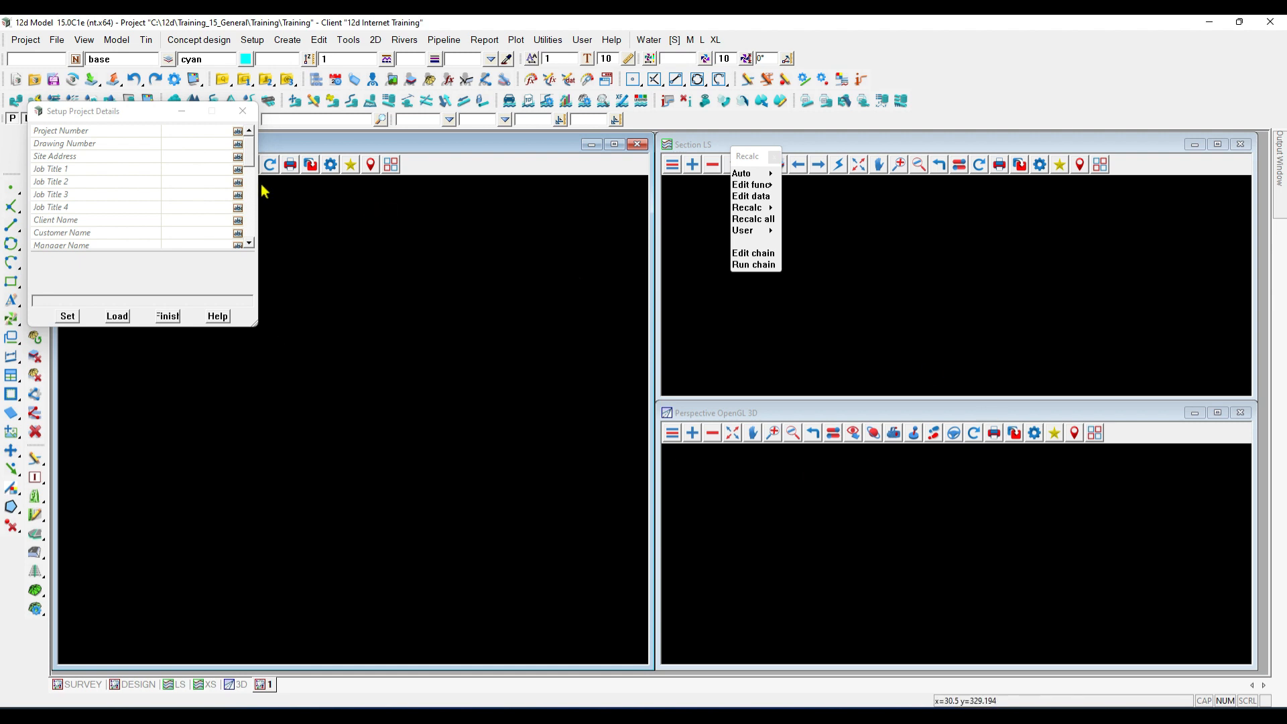
pyautogui.moveTo(146, 119); pyautogui.dragTo(147, 164)
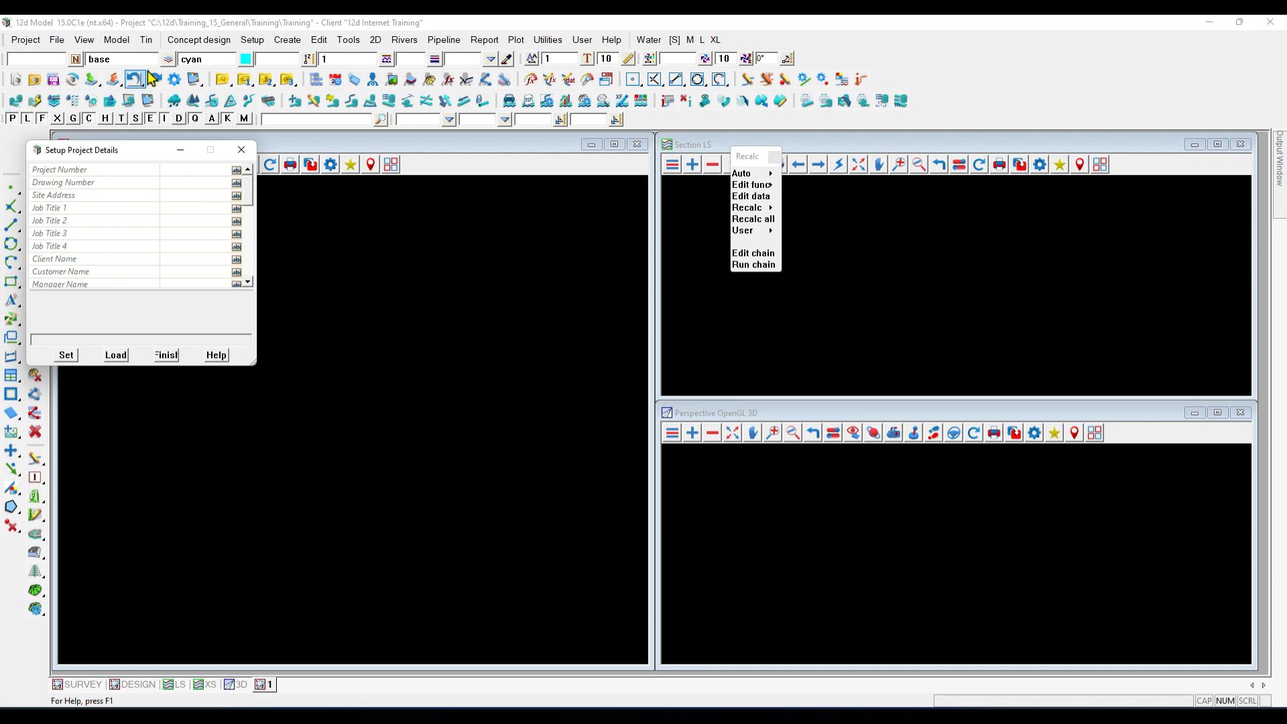
pyautogui.click(187, 28)
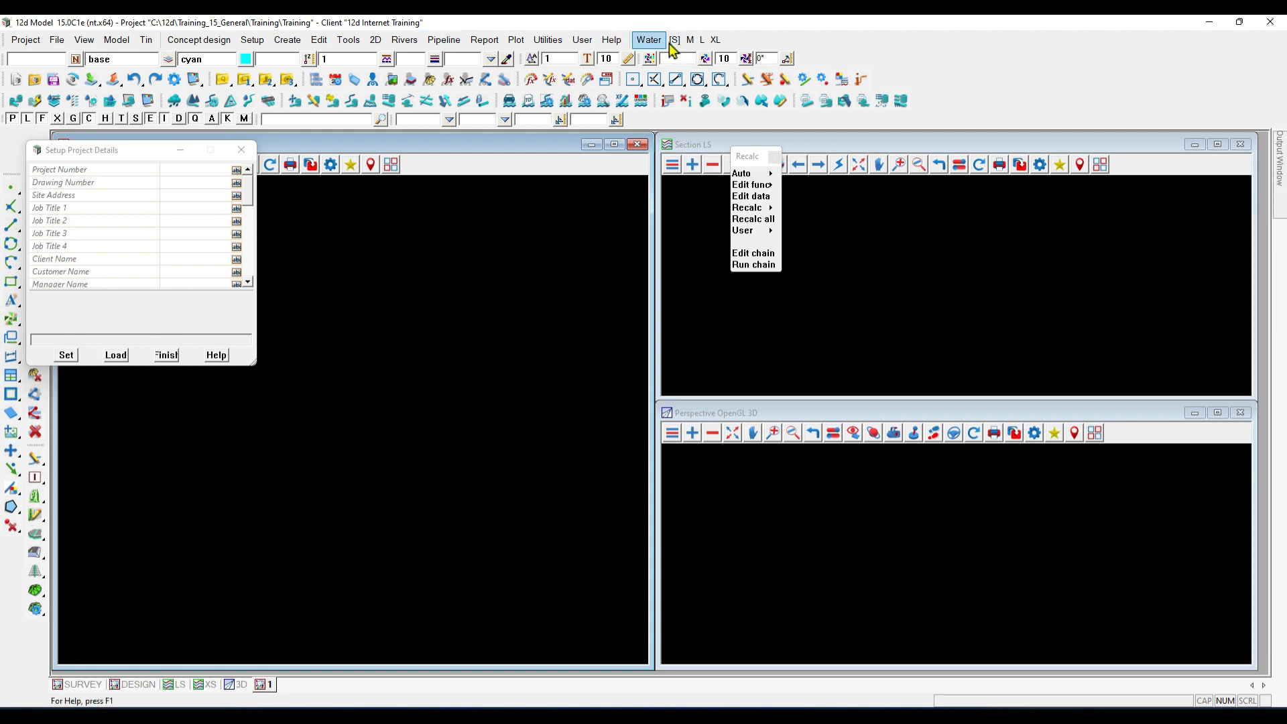
pyautogui.click(716, 40)
# Switch the interface back to the Classic theme
pyautogui.click(648, 39)
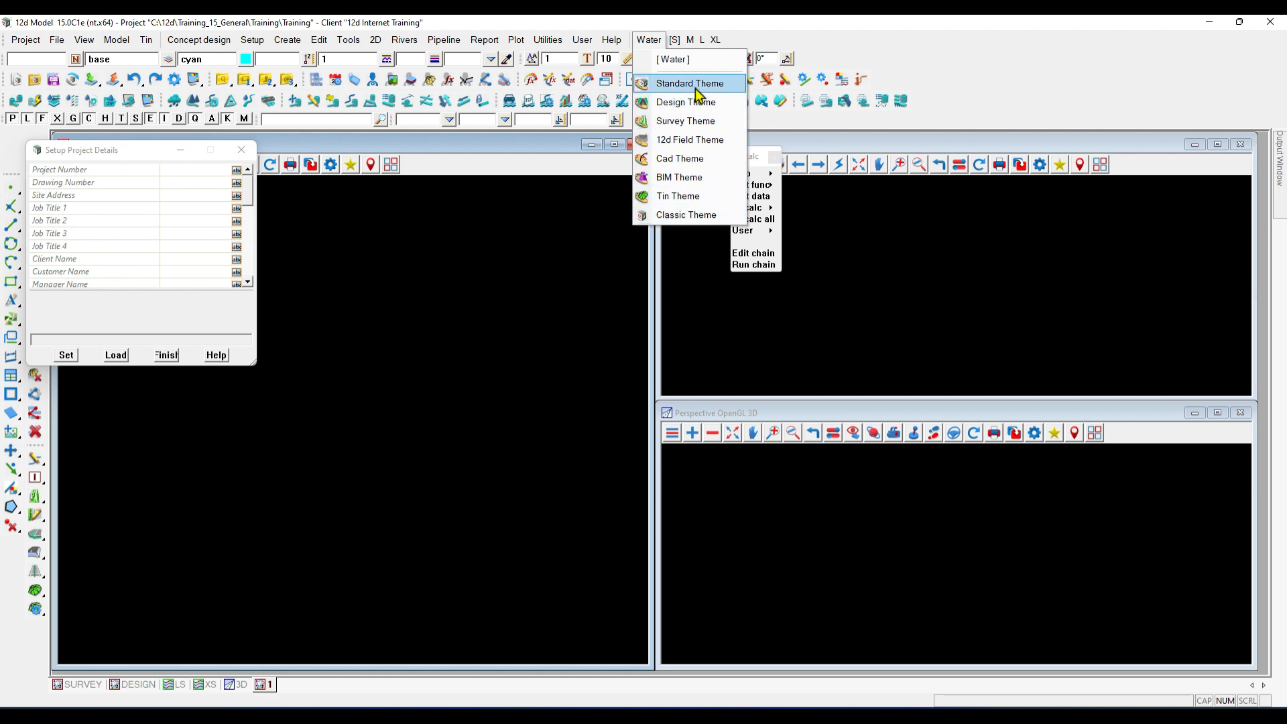
pyautogui.click(691, 215)
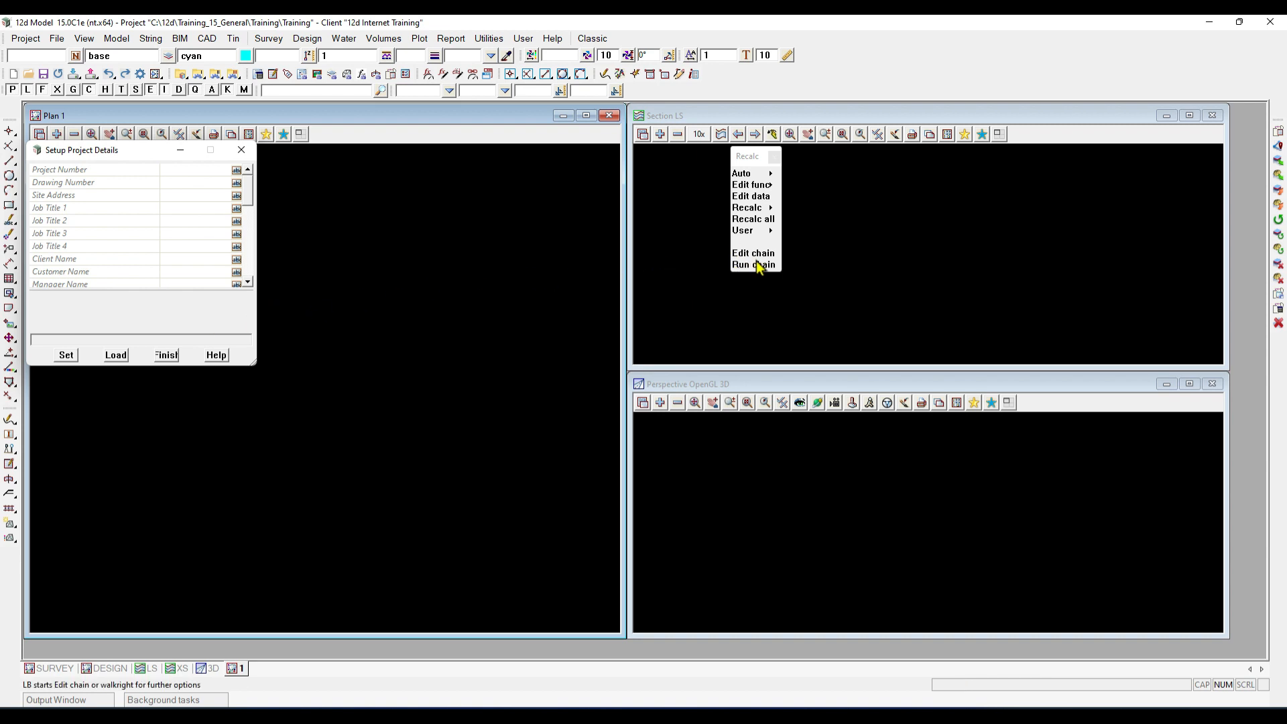
# Reposition the floating Recalc menu within the Section LS view and close it
pyautogui.moveTo(740, 164); pyautogui.dragTo(721, 164)
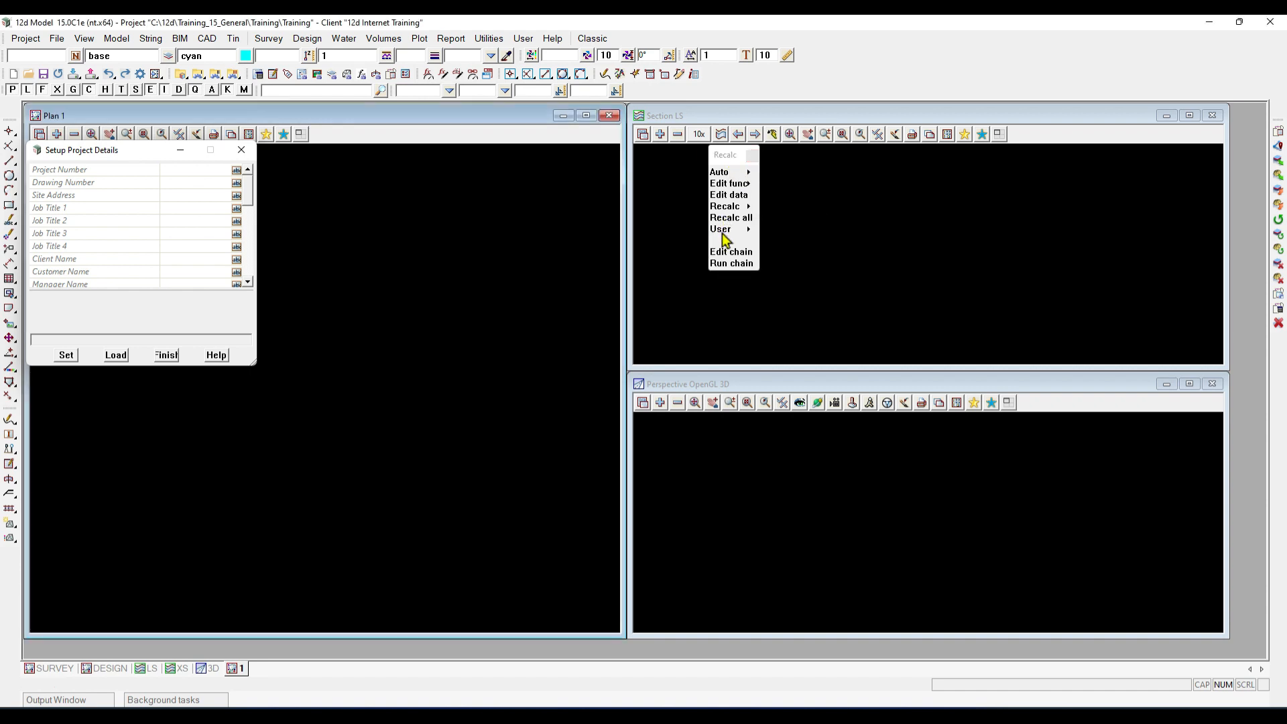
pyautogui.moveTo(749, 208)
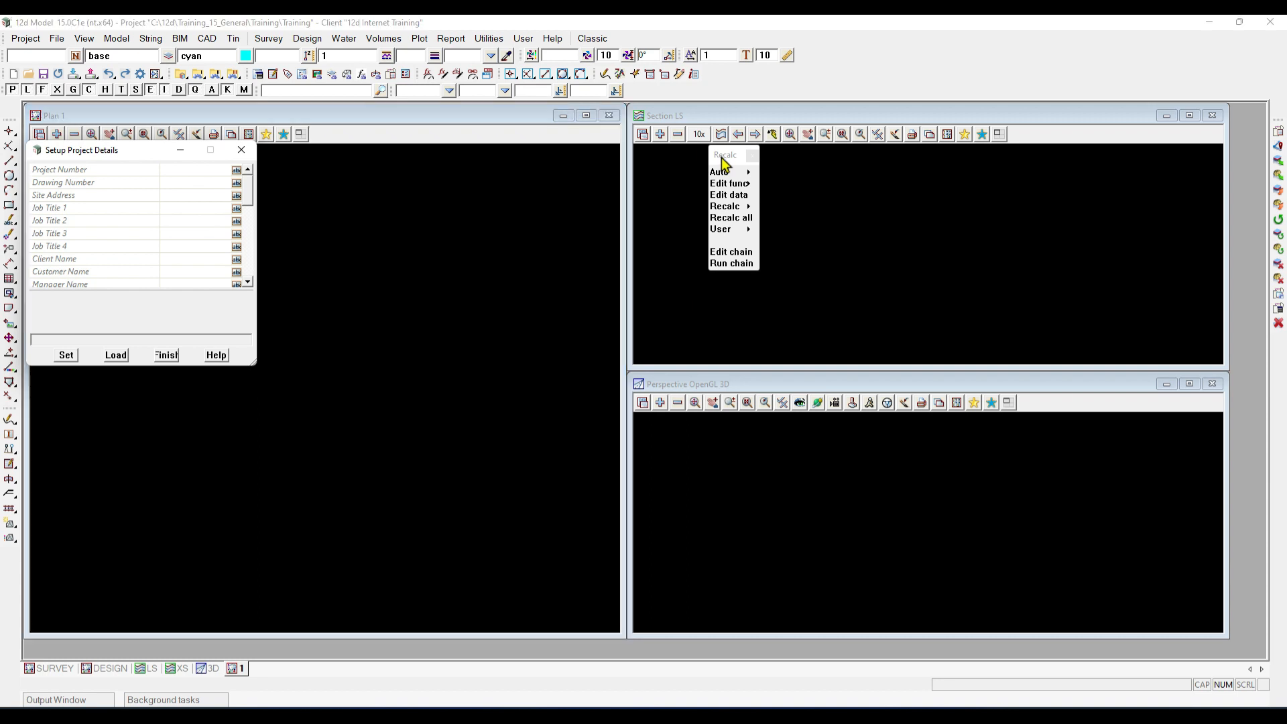
pyautogui.moveTo(722, 161); pyautogui.dragTo(728, 190)
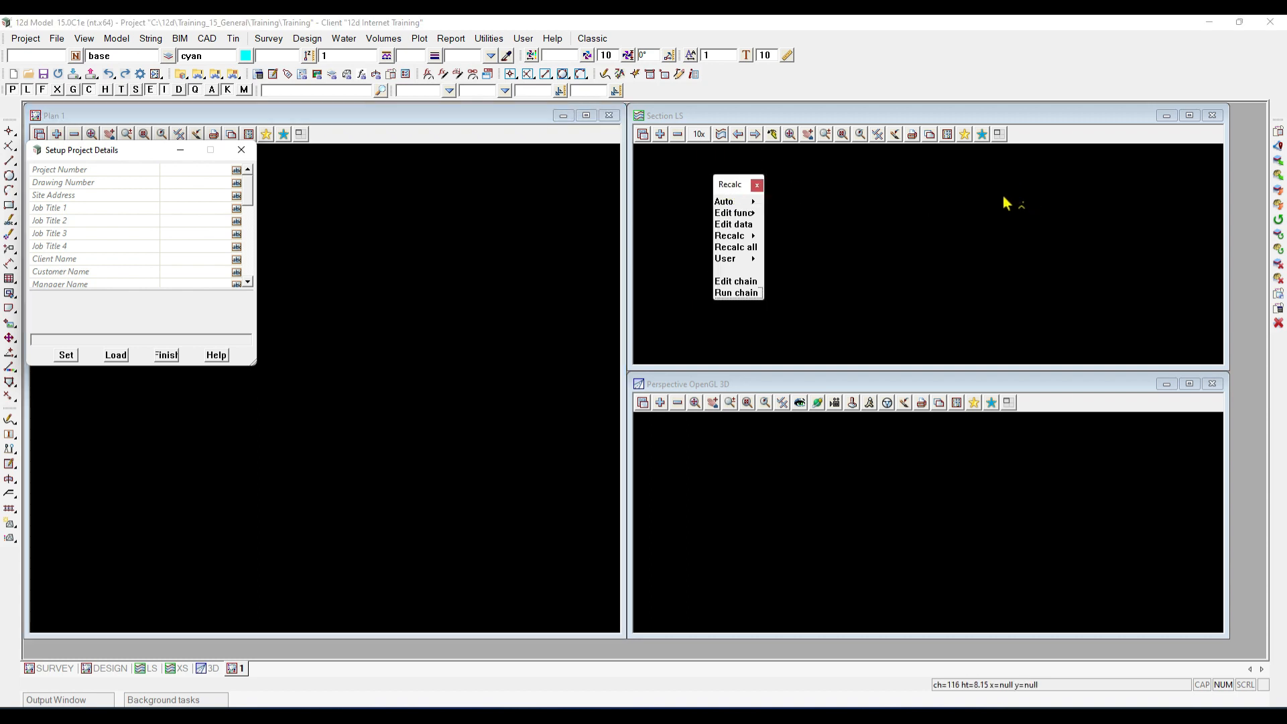
pyautogui.click(757, 187)
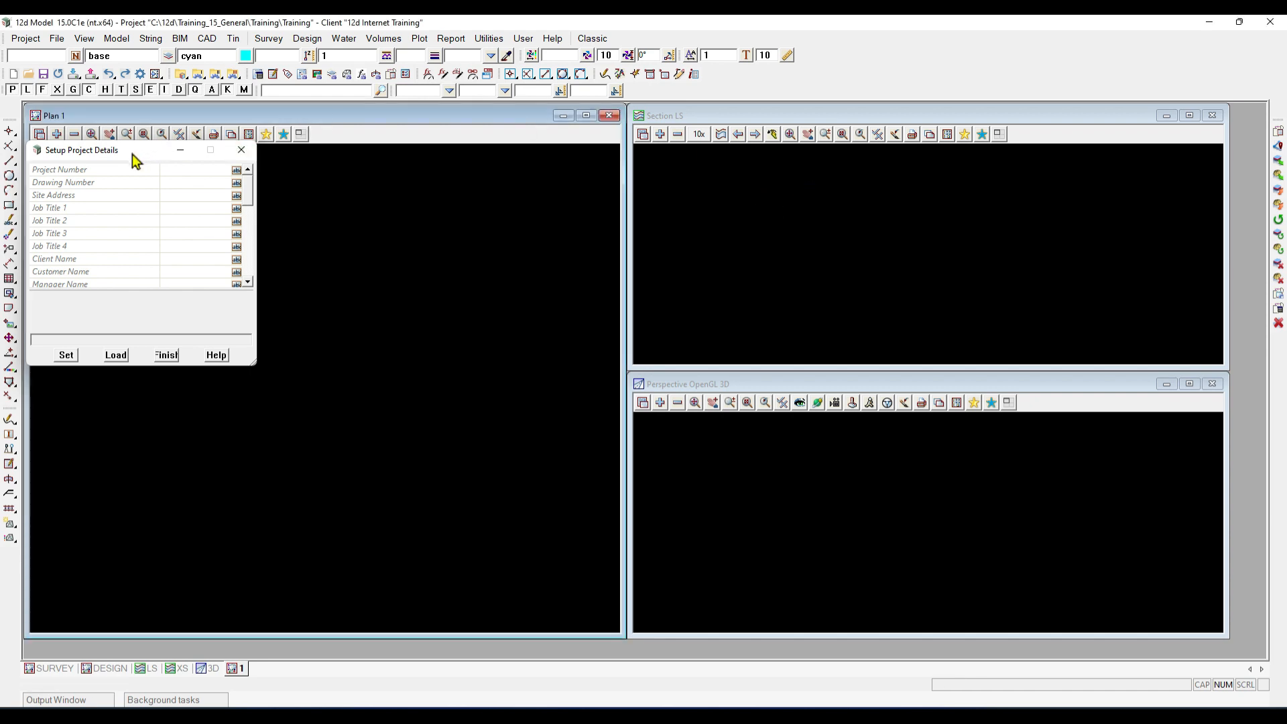
# Move the Setup Project Details panel into the Plan 1 view and examine its project, drawing, job title and personnel fields
pyautogui.moveTo(132, 154); pyautogui.dragTo(314, 175)
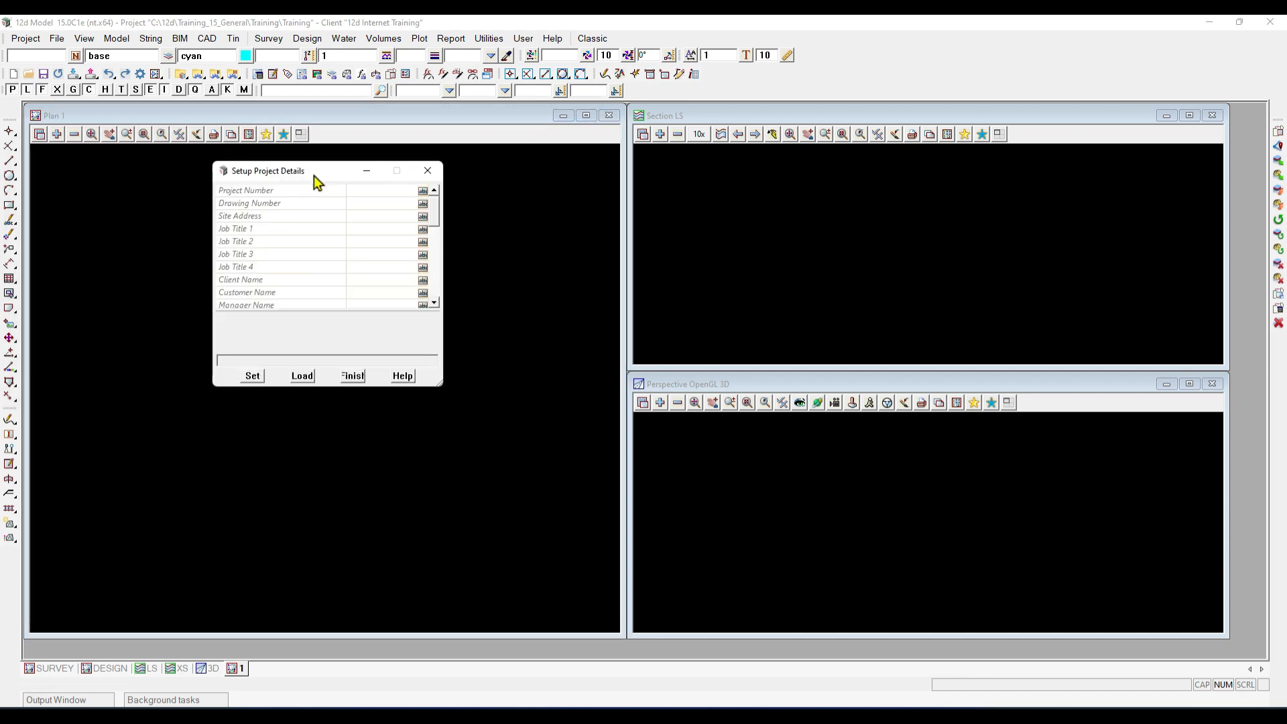
pyautogui.click(238, 181)
pyautogui.click(291, 191)
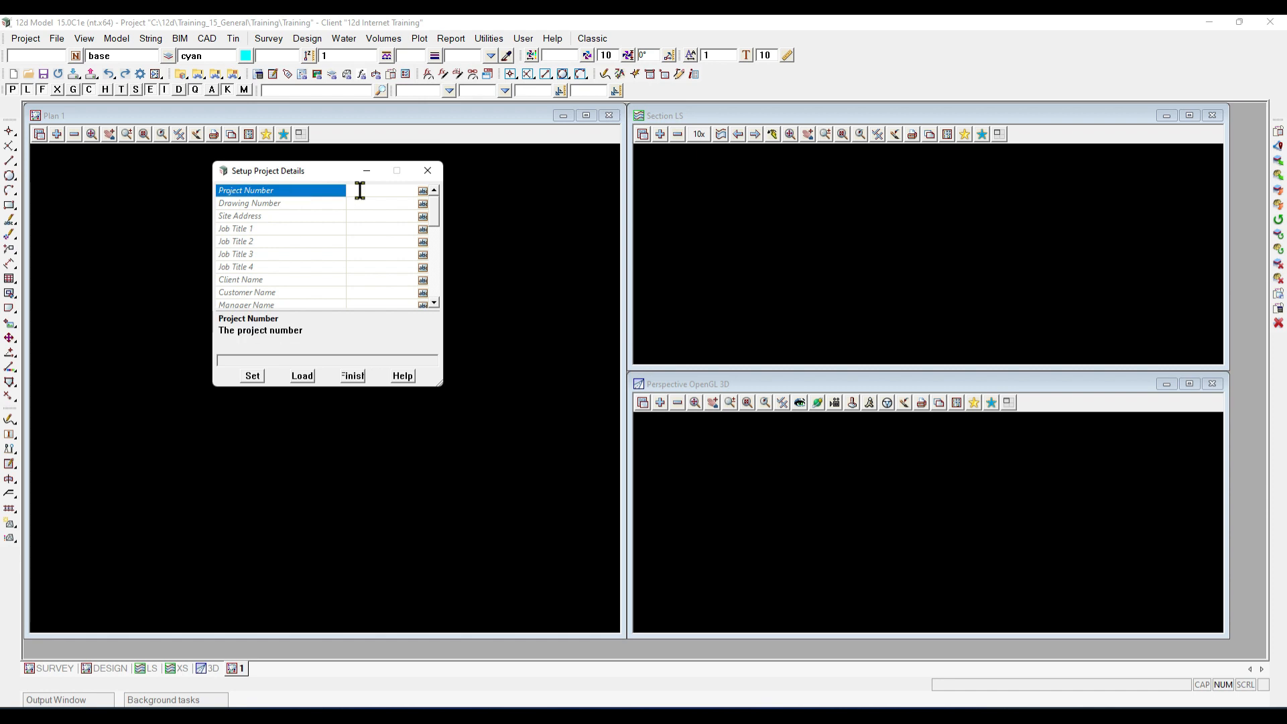
pyautogui.click(292, 204)
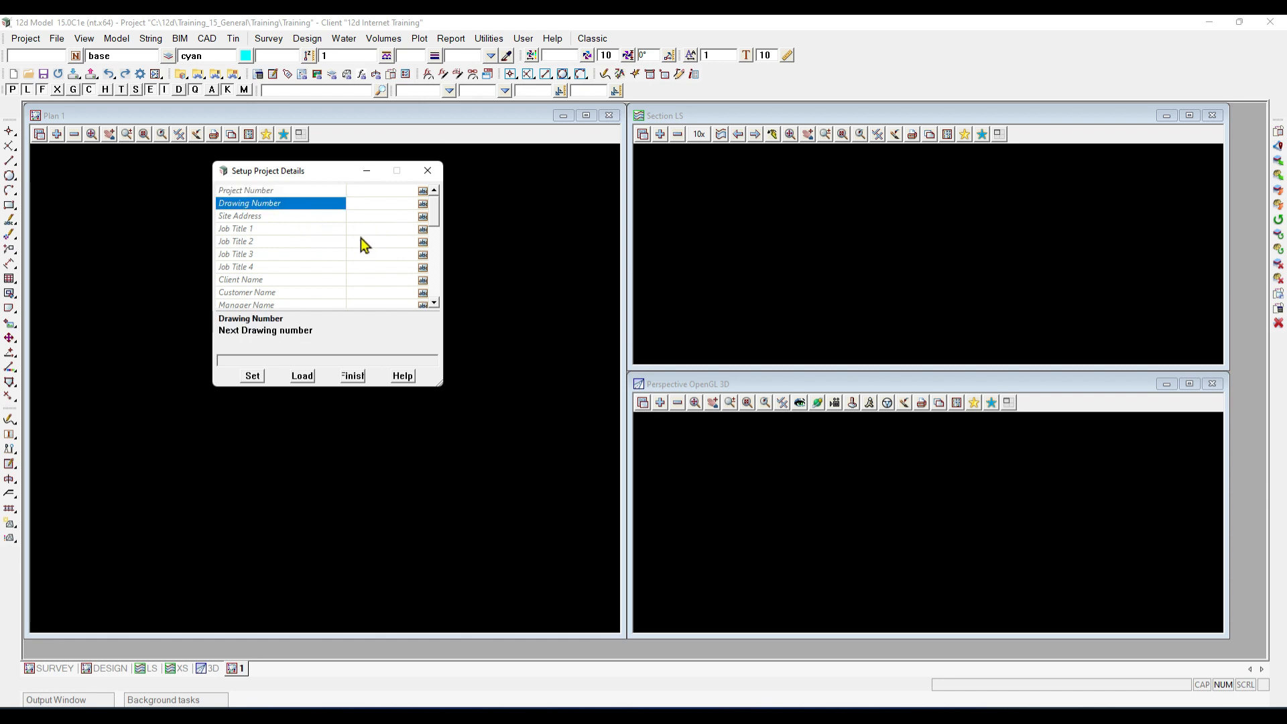
pyautogui.scroll(-1, 361, 248)
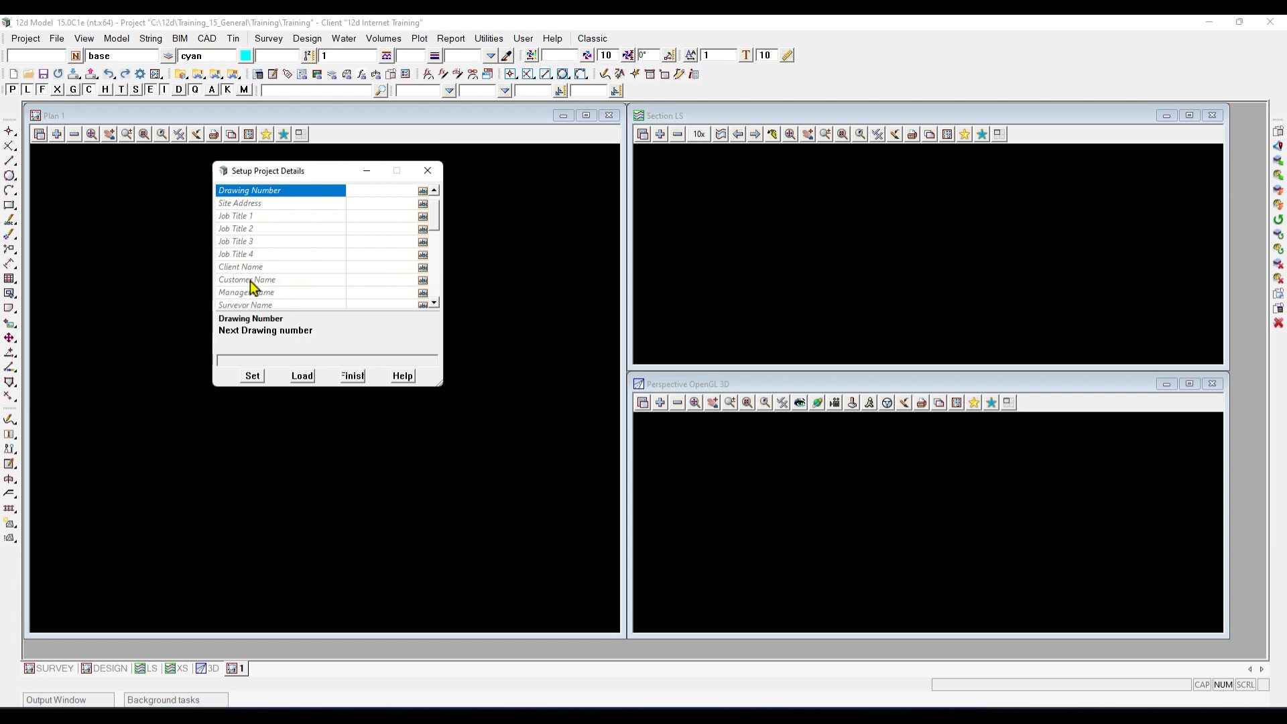
pyautogui.click(348, 306)
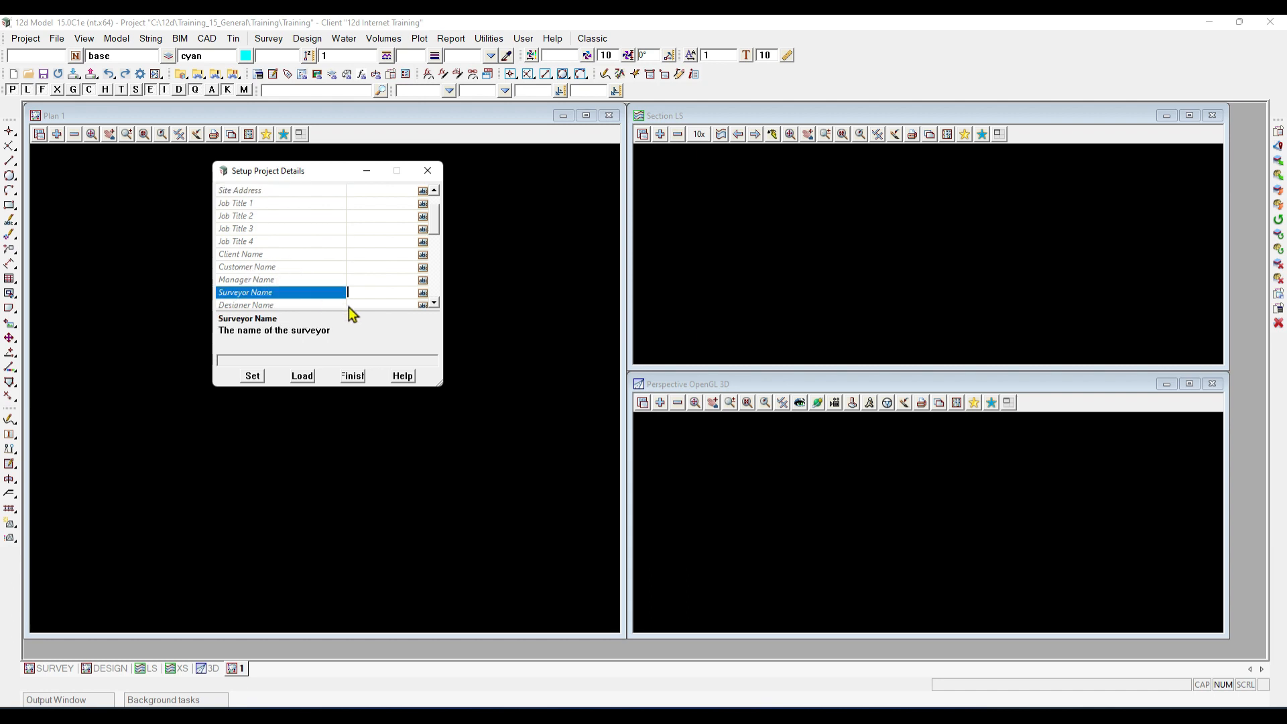
pyautogui.scroll(-1, 359, 289)
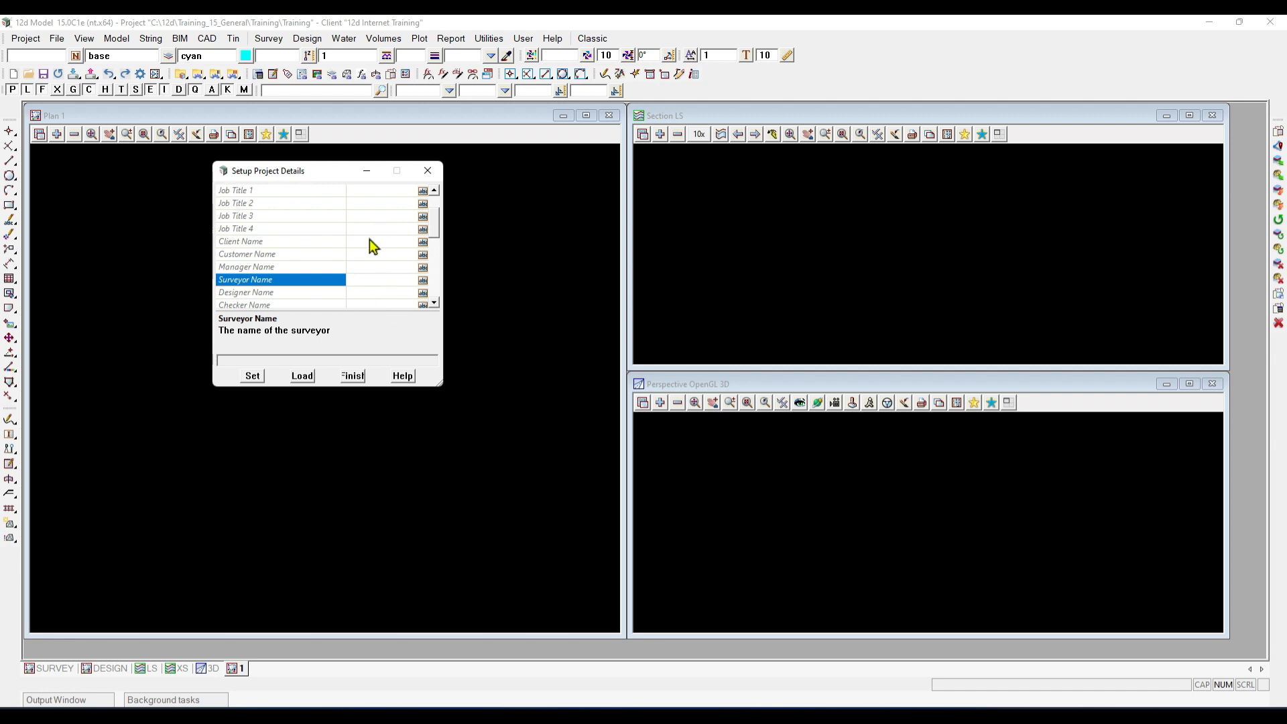
pyautogui.scroll(1, 366, 253)
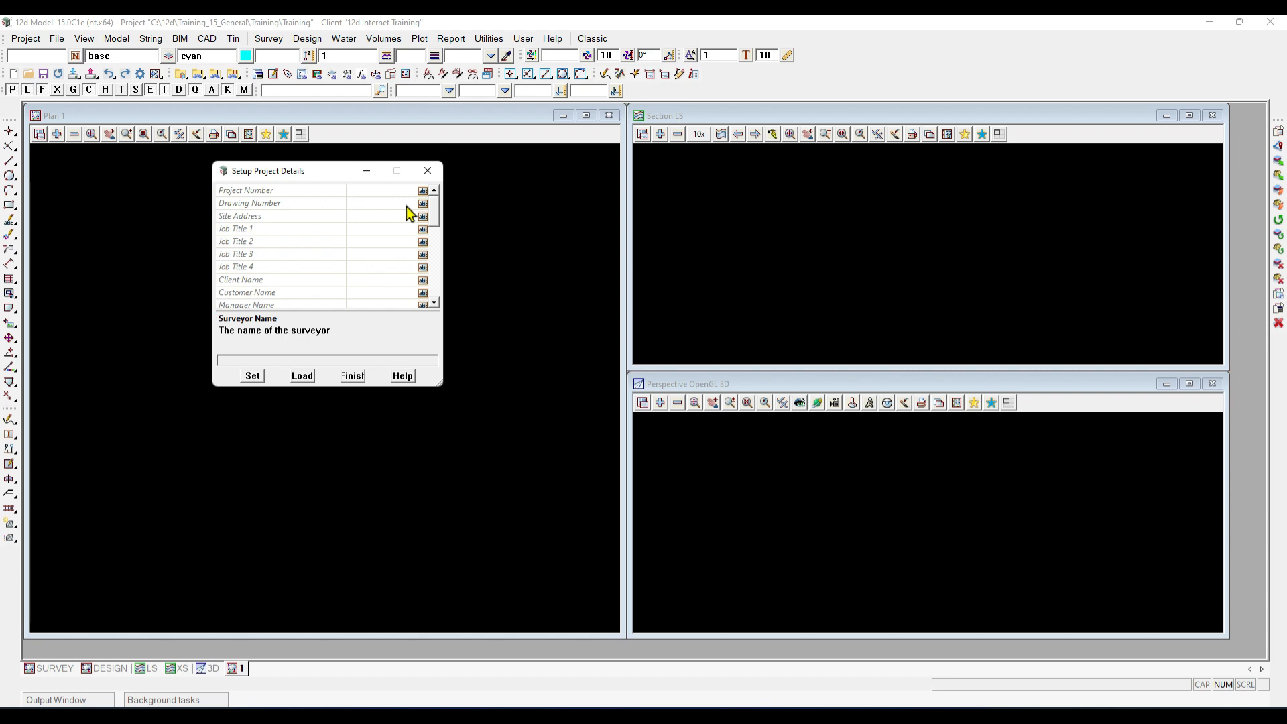
# Enter "training" as Job Title 1 and fill in the computer operator's name, saving the project details and closing the panel
pyautogui.click(365, 228)
pyautogui.write('training')
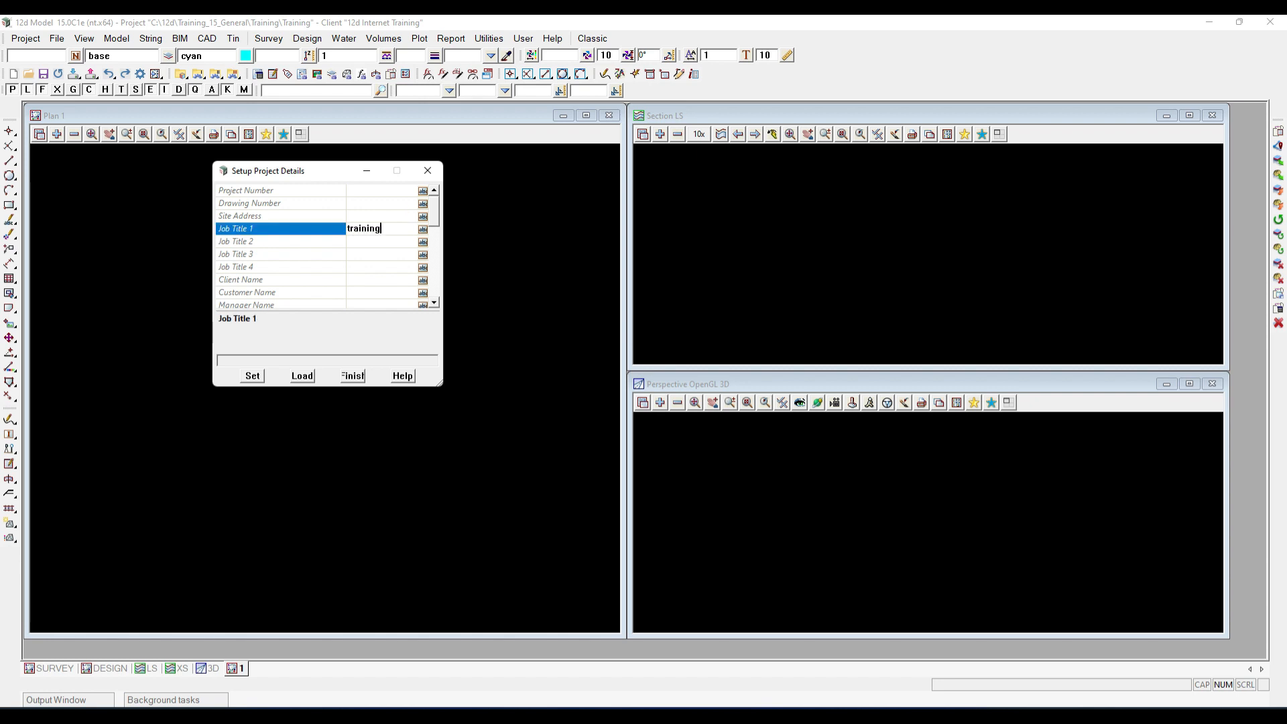
pyautogui.scroll(-3, 393, 268)
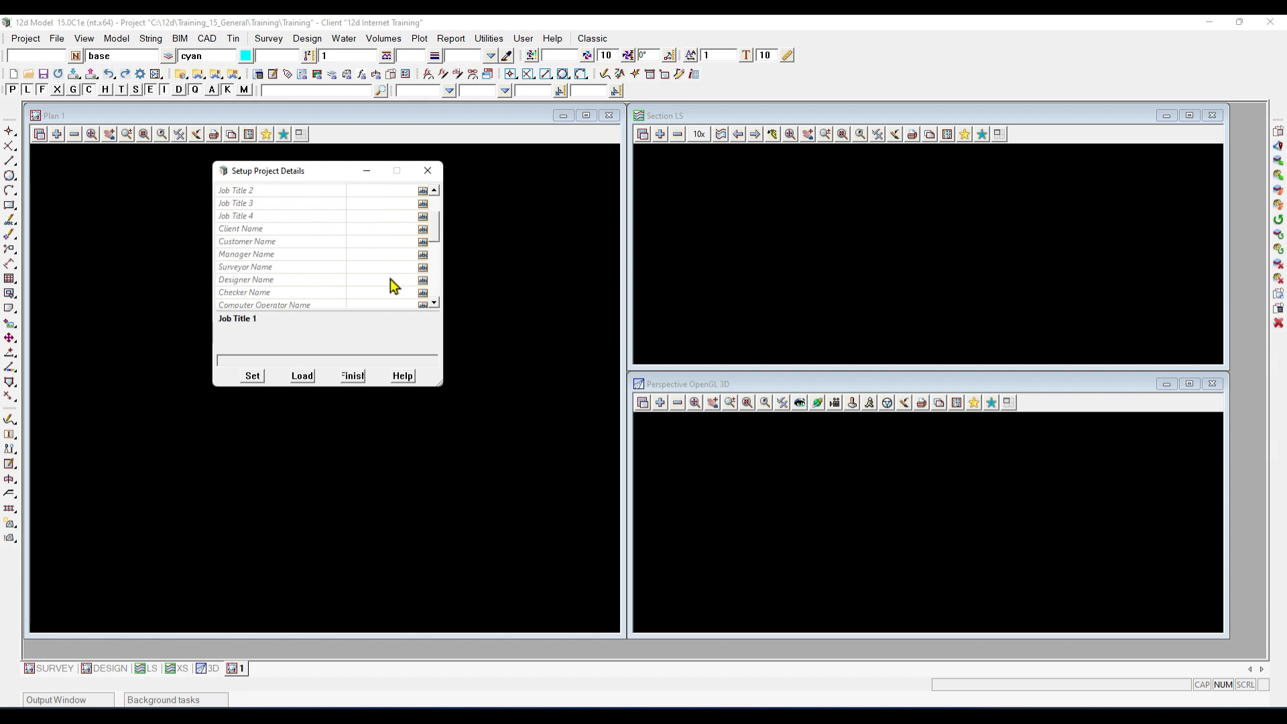
pyautogui.click(369, 307)
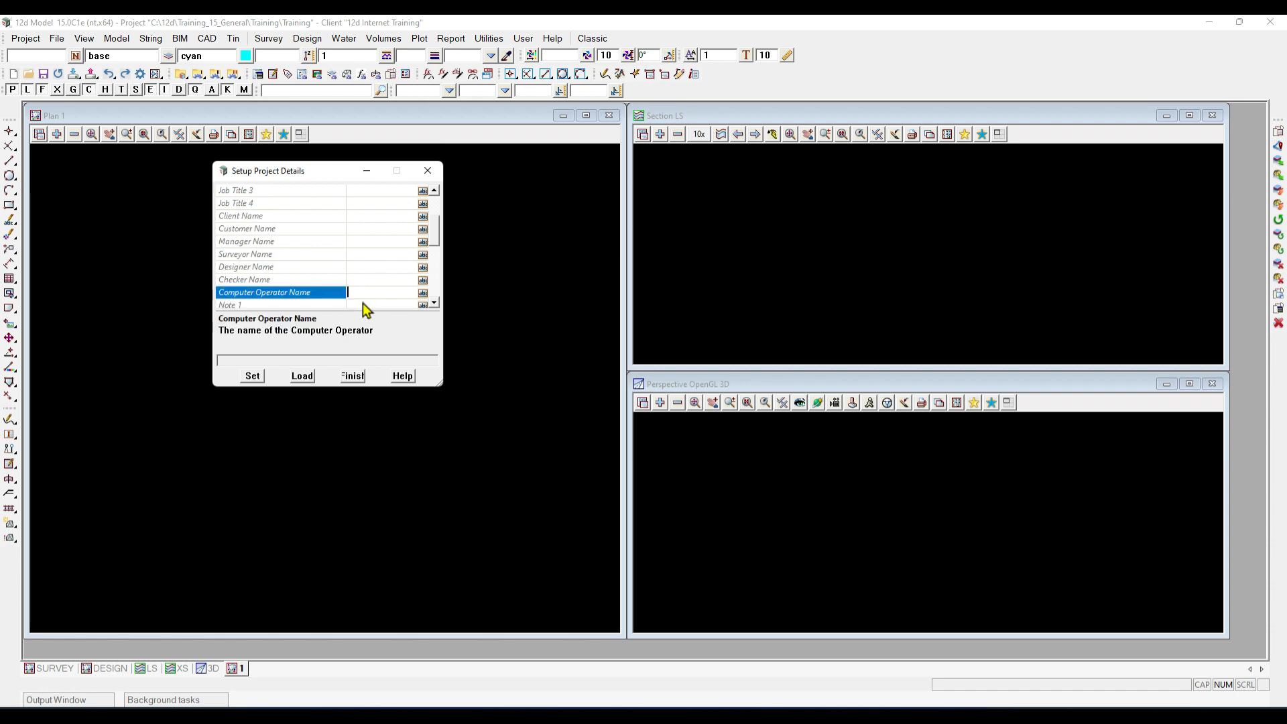
pyautogui.write('Sharleen')
pyautogui.click(248, 377)
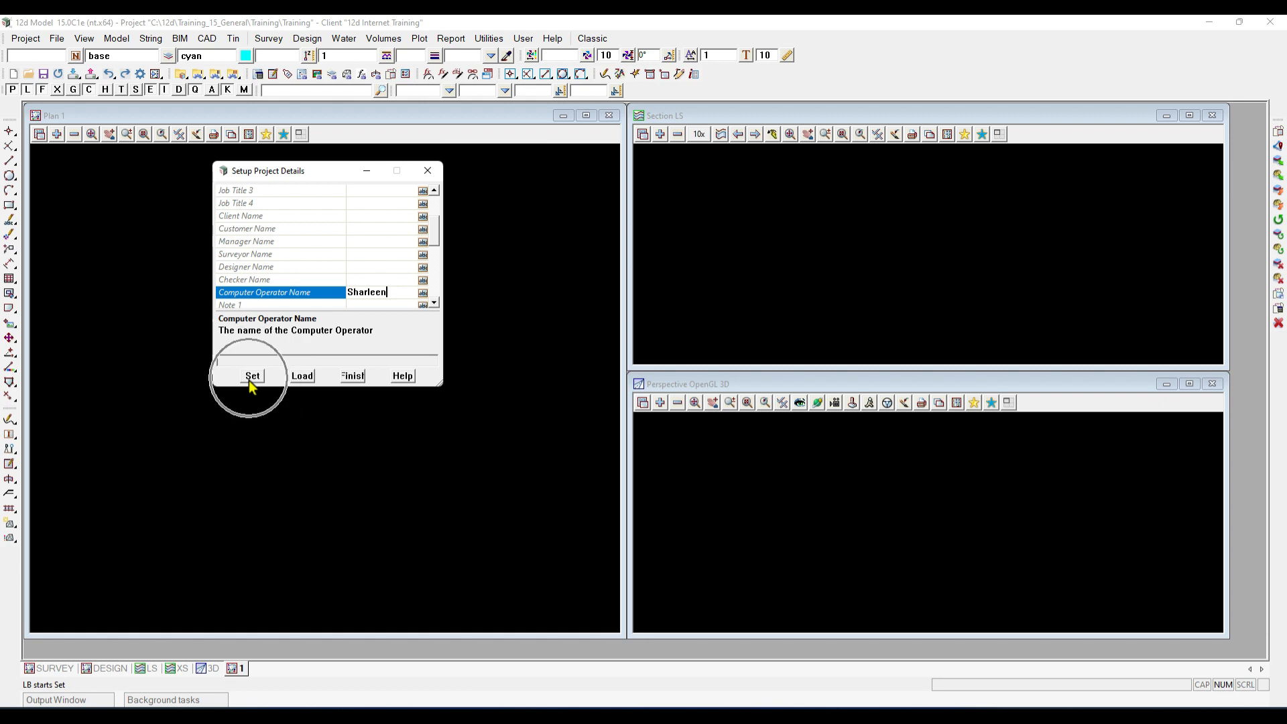
pyautogui.moveTo(274, 360); pyautogui.dragTo(164, 351)
pyautogui.press('ctrl')
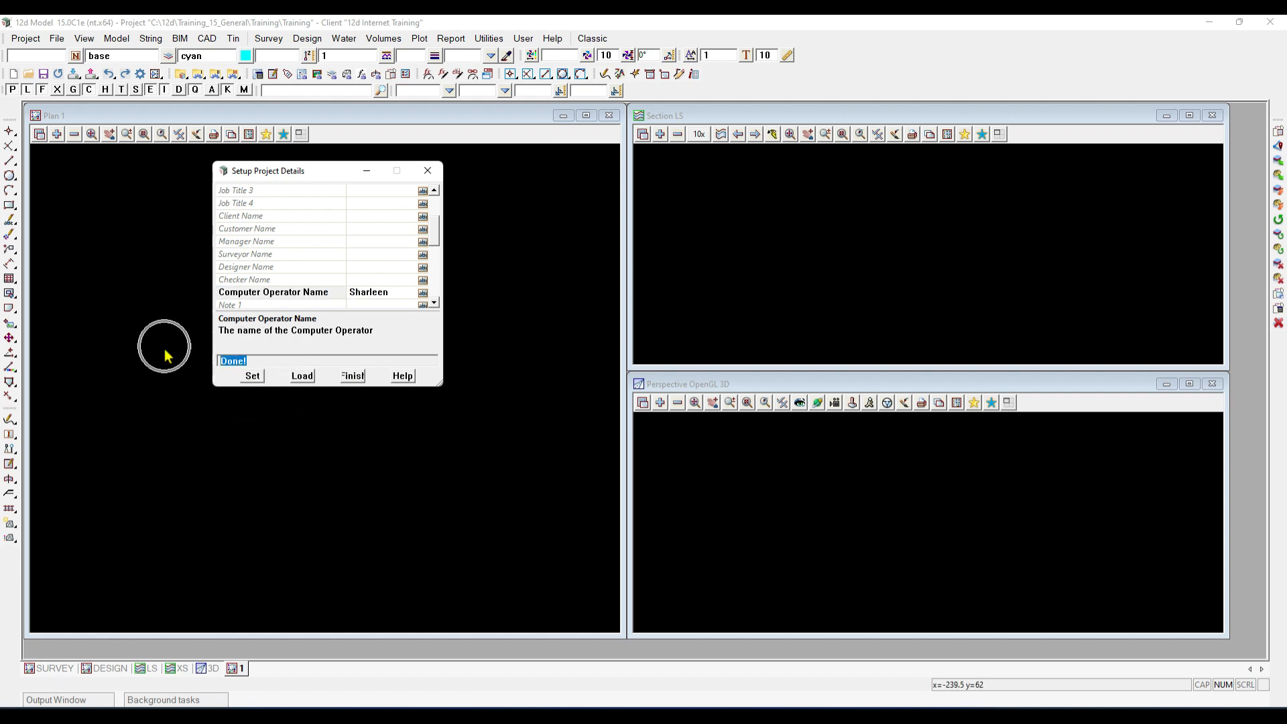
pyautogui.click(353, 377)
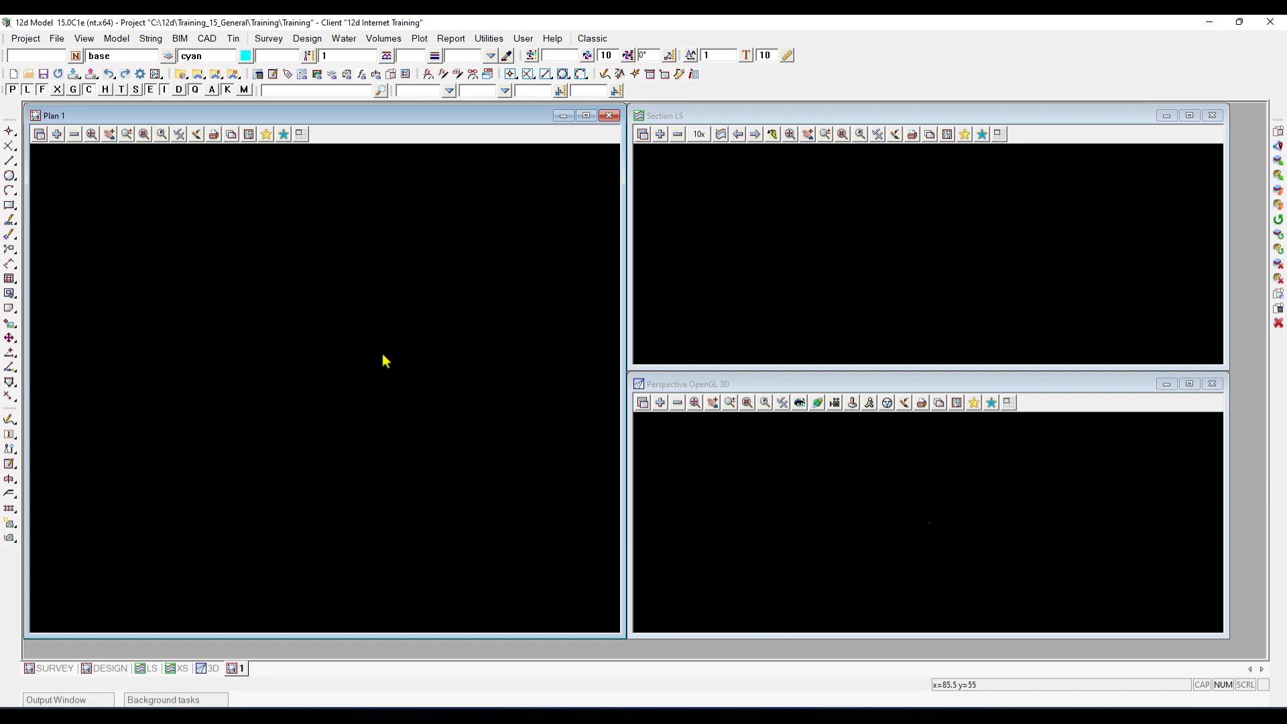
# Reopen the project details for editing to check the saved job title, and close them
pyautogui.click(20, 41)
pyautogui.click(26, 45)
pyautogui.moveTo(92, 189)
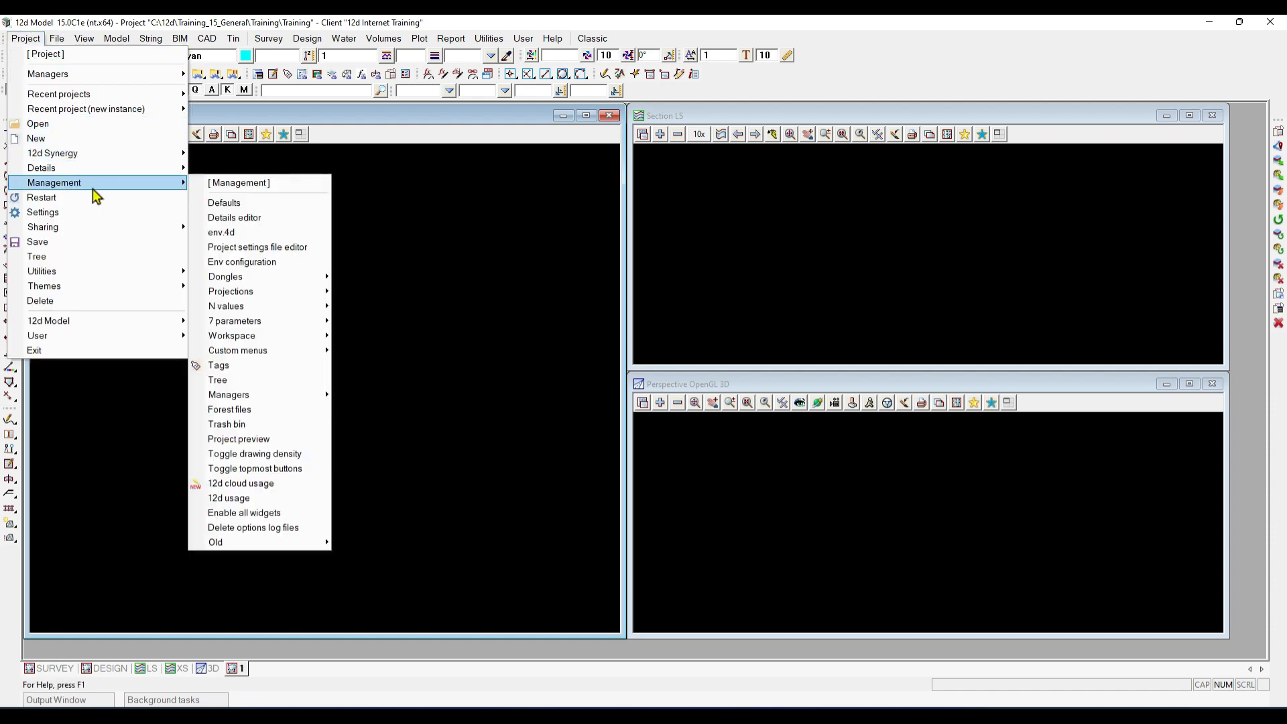
pyautogui.moveTo(103, 167)
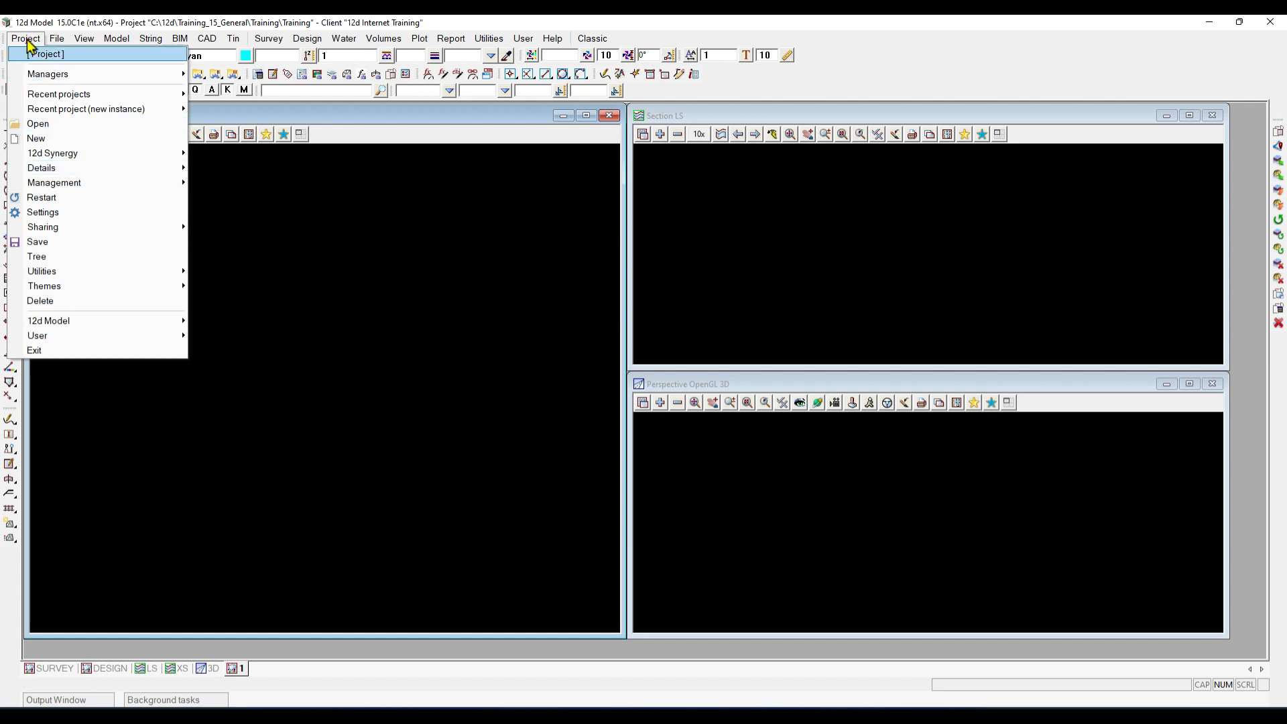
pyautogui.moveTo(40, 168)
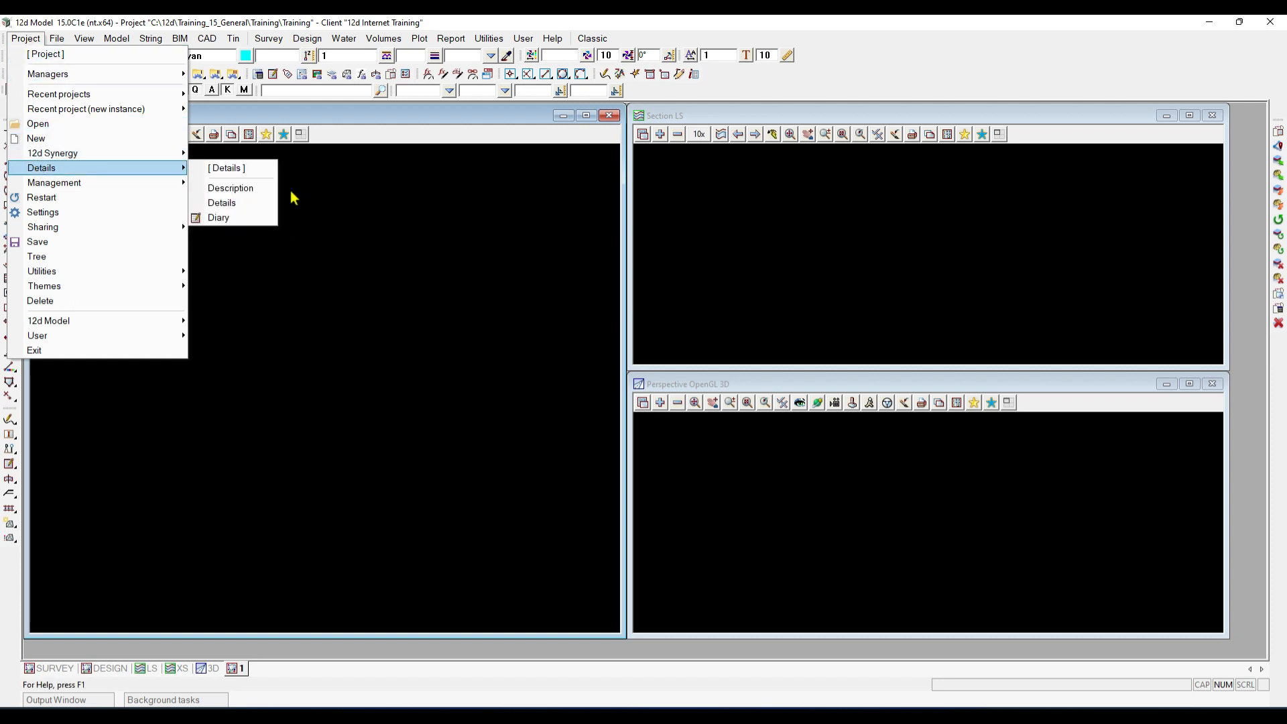
pyautogui.click(244, 203)
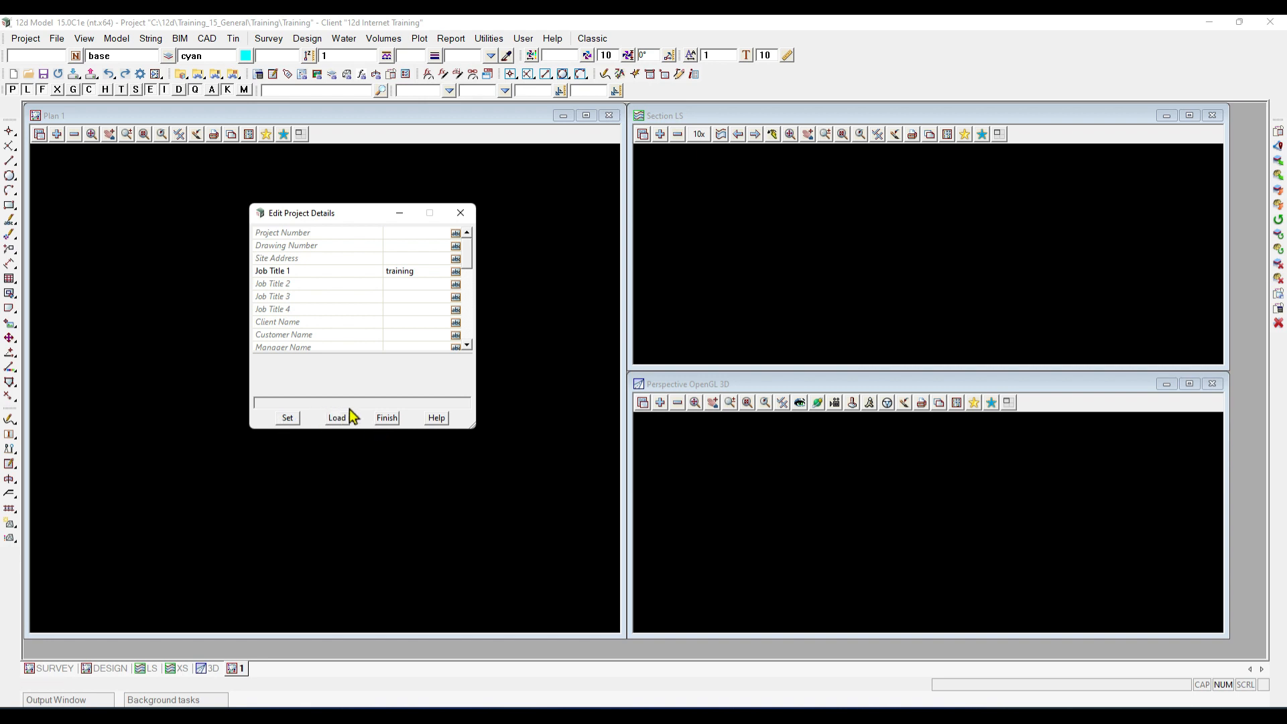
pyautogui.click(391, 420)
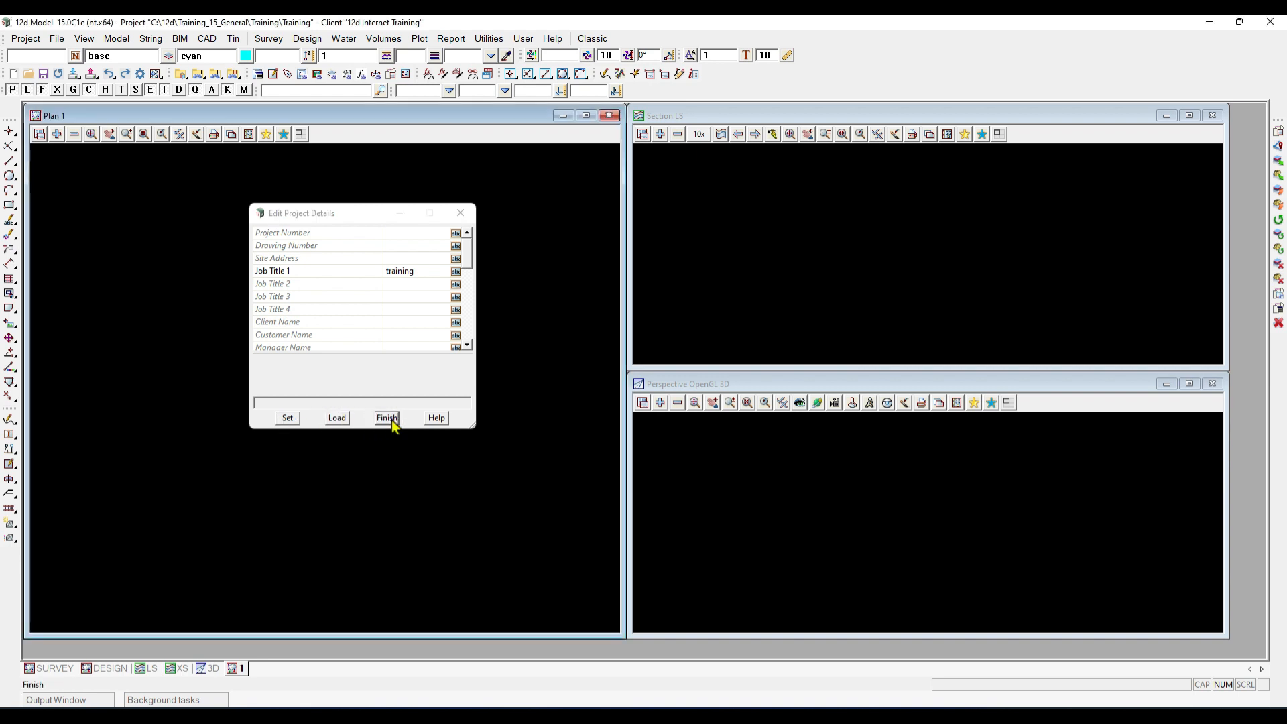
# Add an entry to the project diary reading "Did some training - 4hours" and save the entry
pyautogui.click(31, 44)
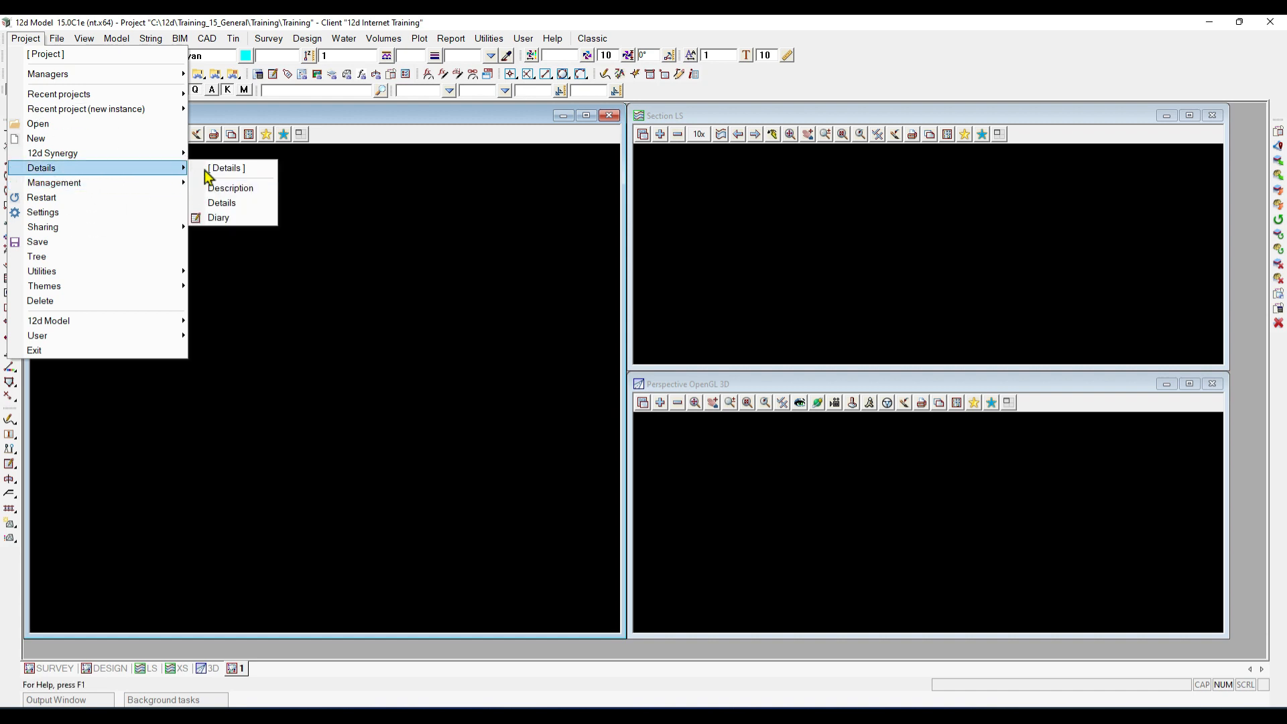
pyautogui.click(259, 219)
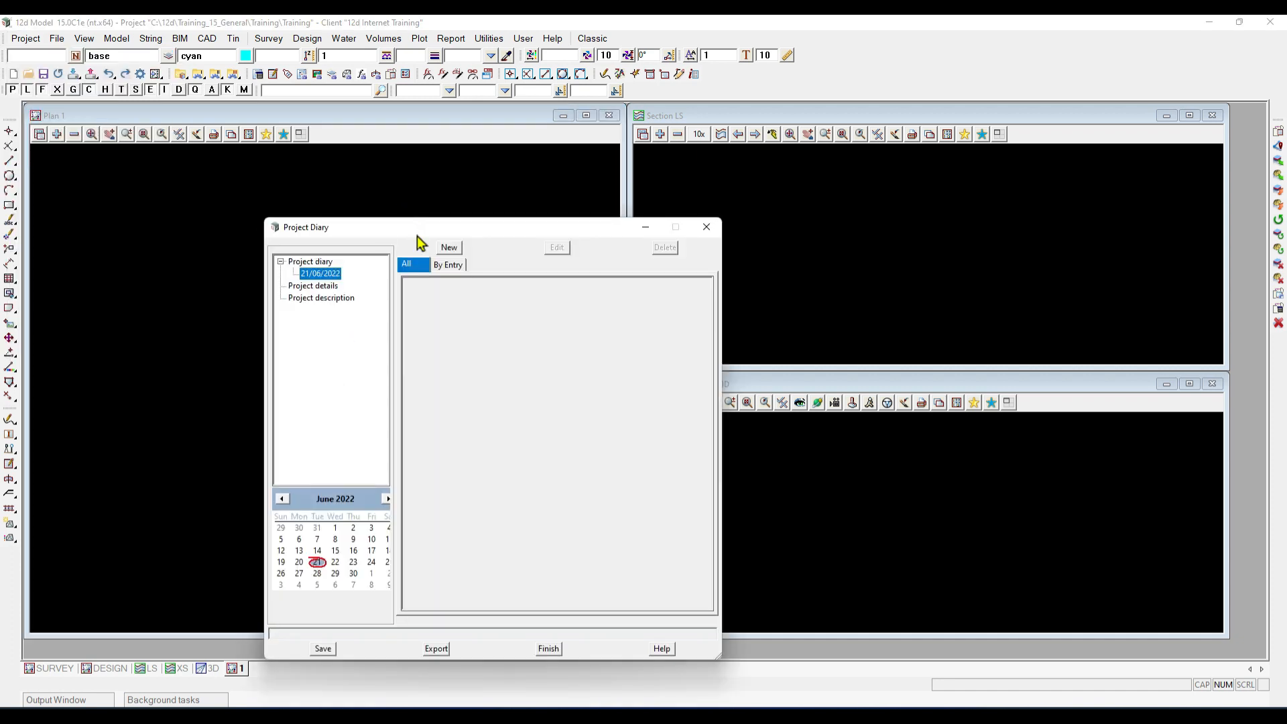
pyautogui.moveTo(417, 236); pyautogui.dragTo(346, 164)
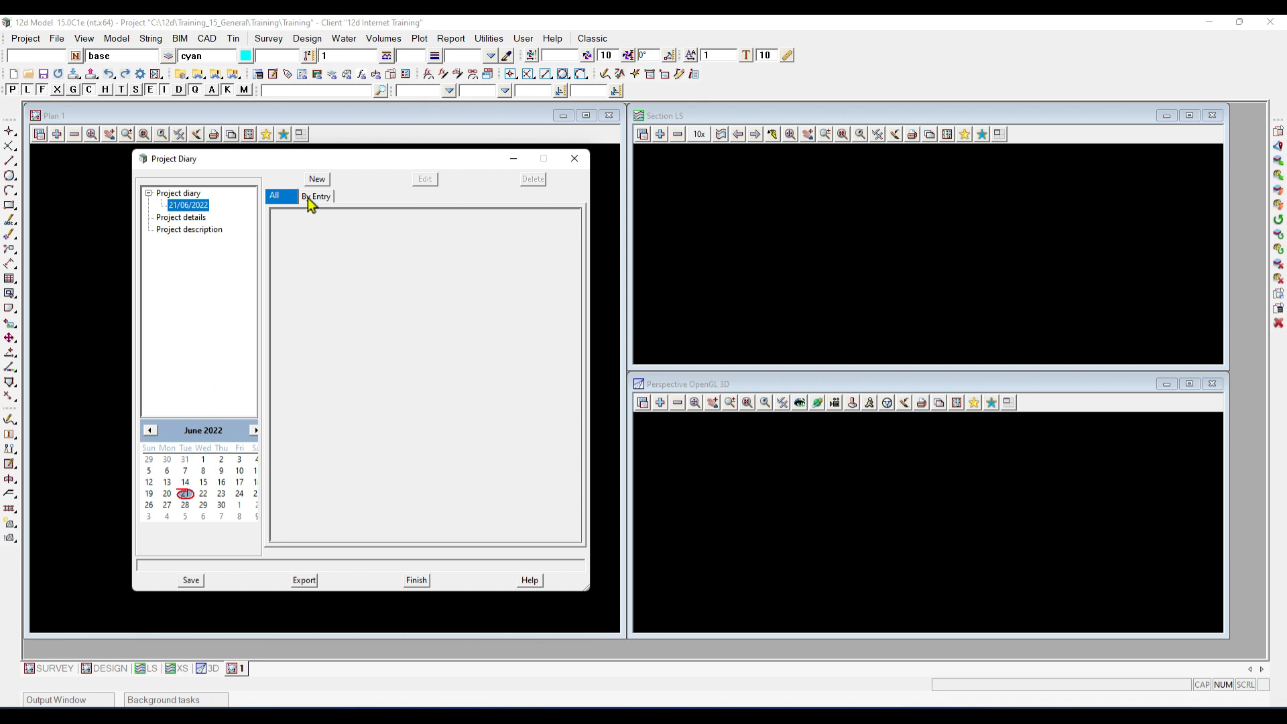
pyautogui.click(317, 179)
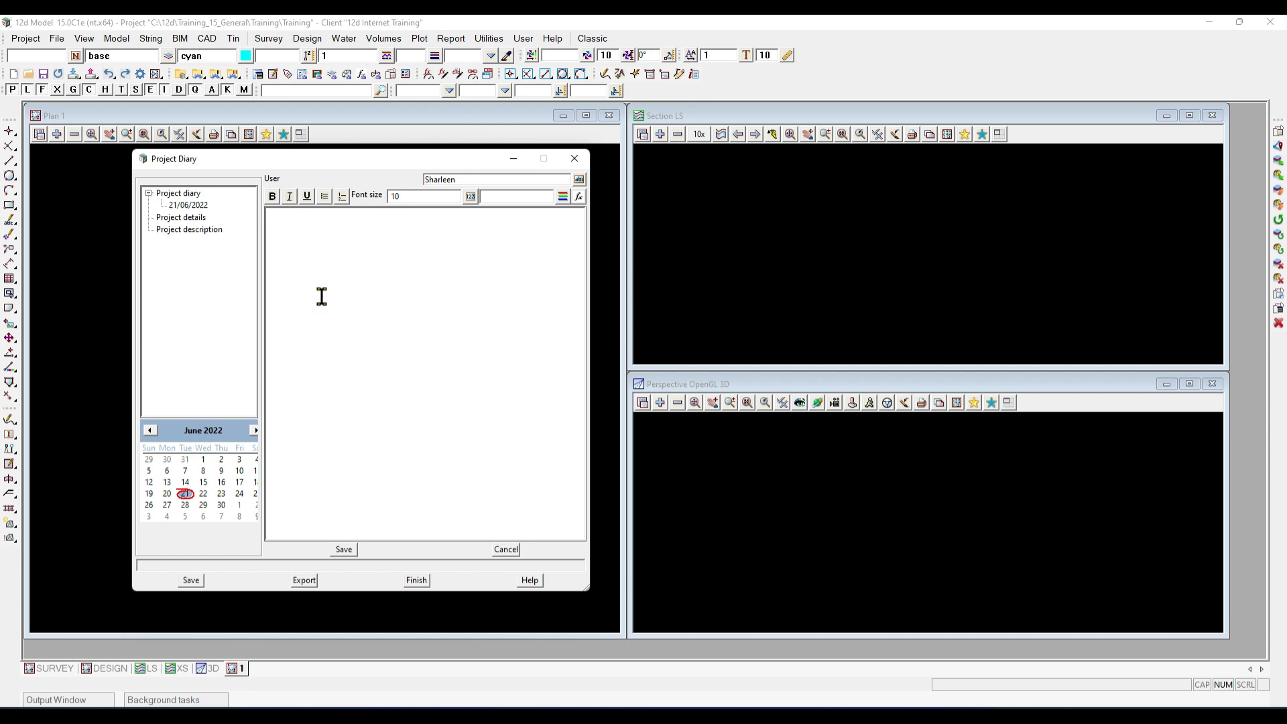
pyautogui.click(337, 232)
pyautogui.write('Did some training - 4hours')
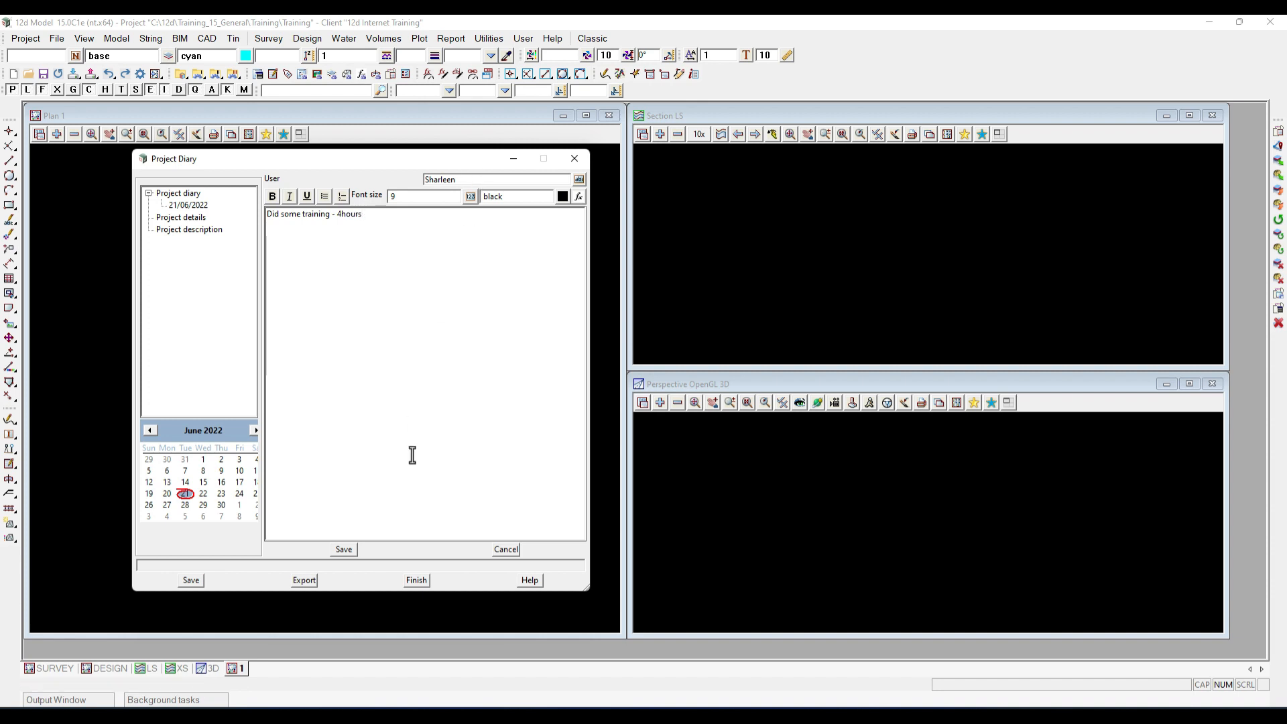
pyautogui.click(344, 549)
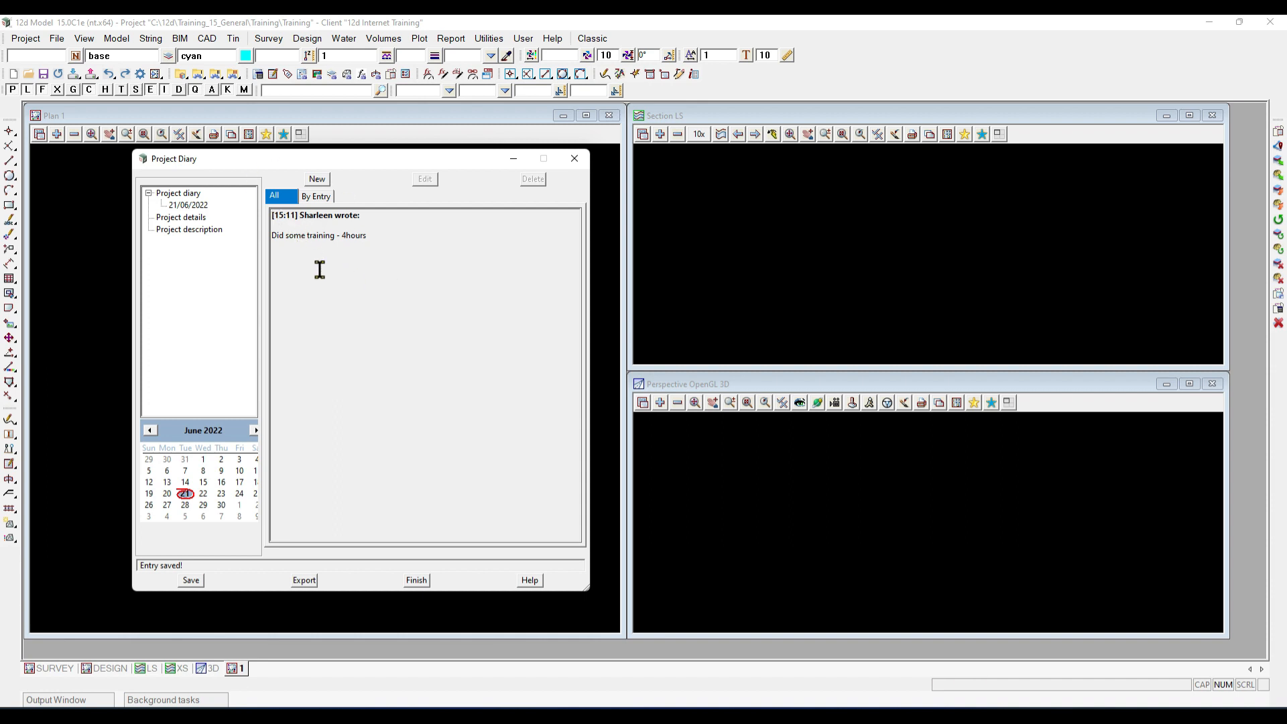
# Save the project diary and close it
pyautogui.click(188, 581)
pyautogui.press('ctrl')
pyautogui.press('ctrl')
pyautogui.click(417, 580)
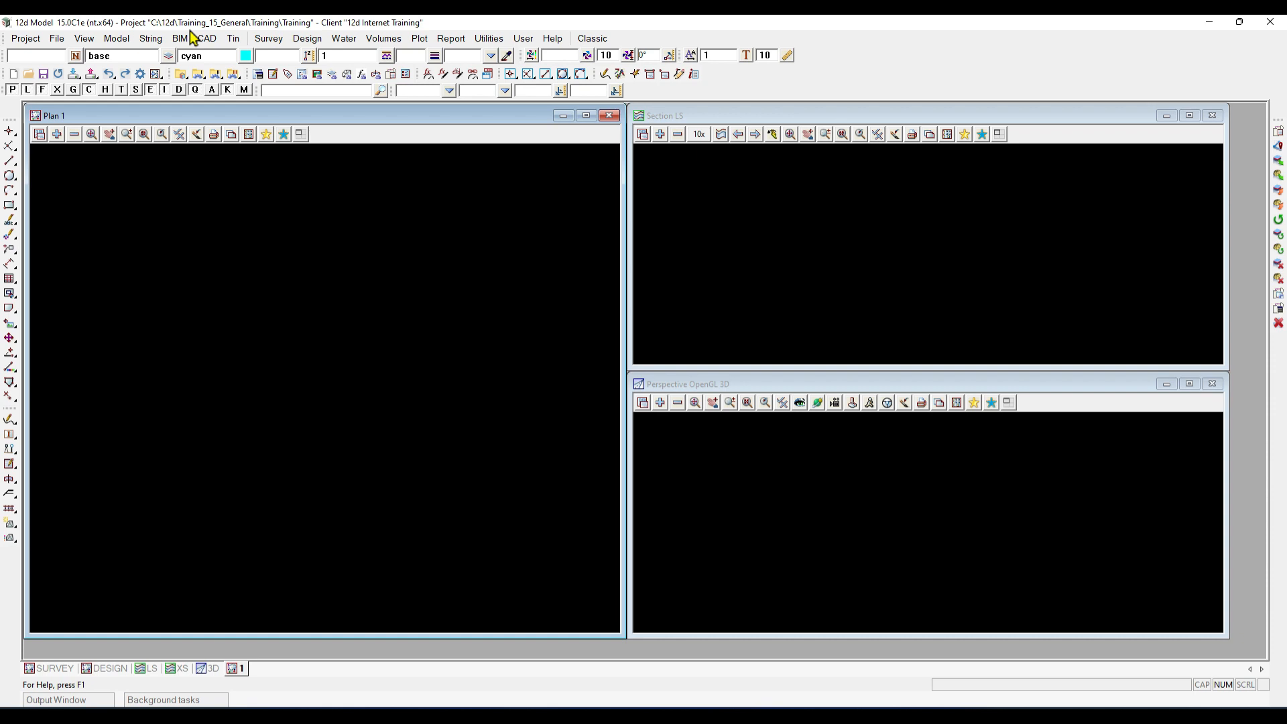
# Float the Water Network menu and move it into the Plan 1 view
pyautogui.click(345, 41)
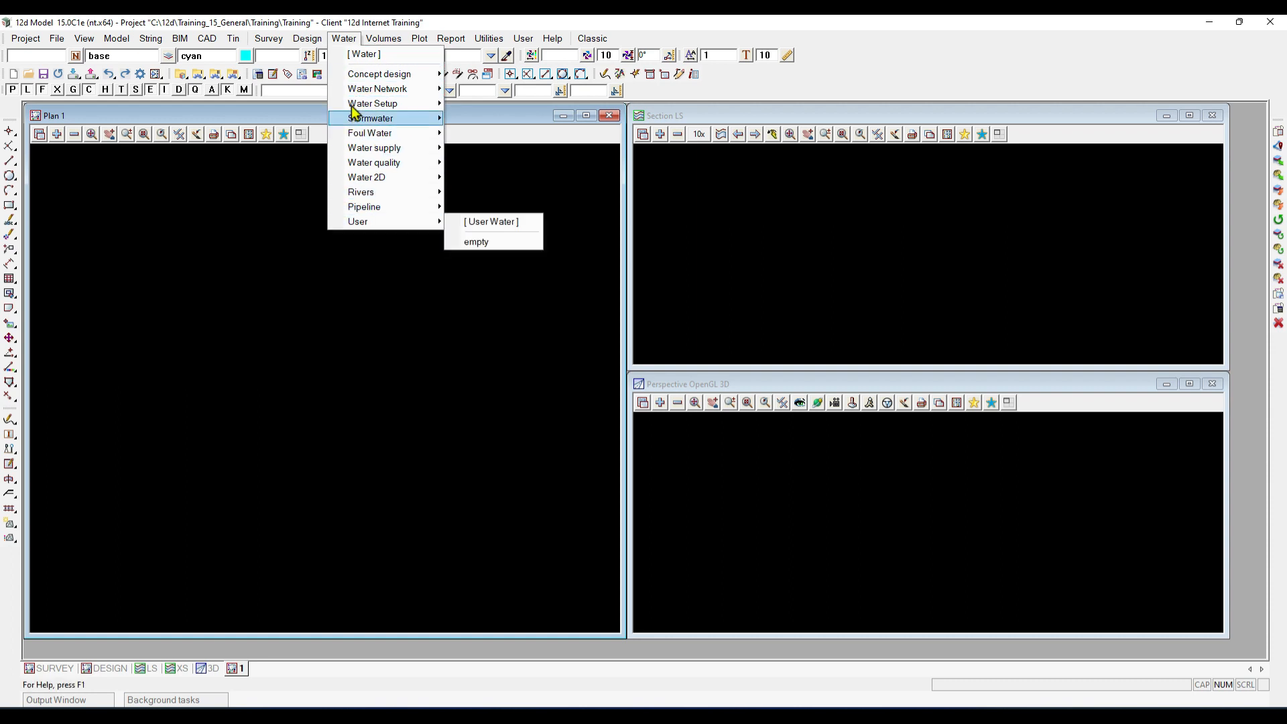
pyautogui.moveTo(354, 77)
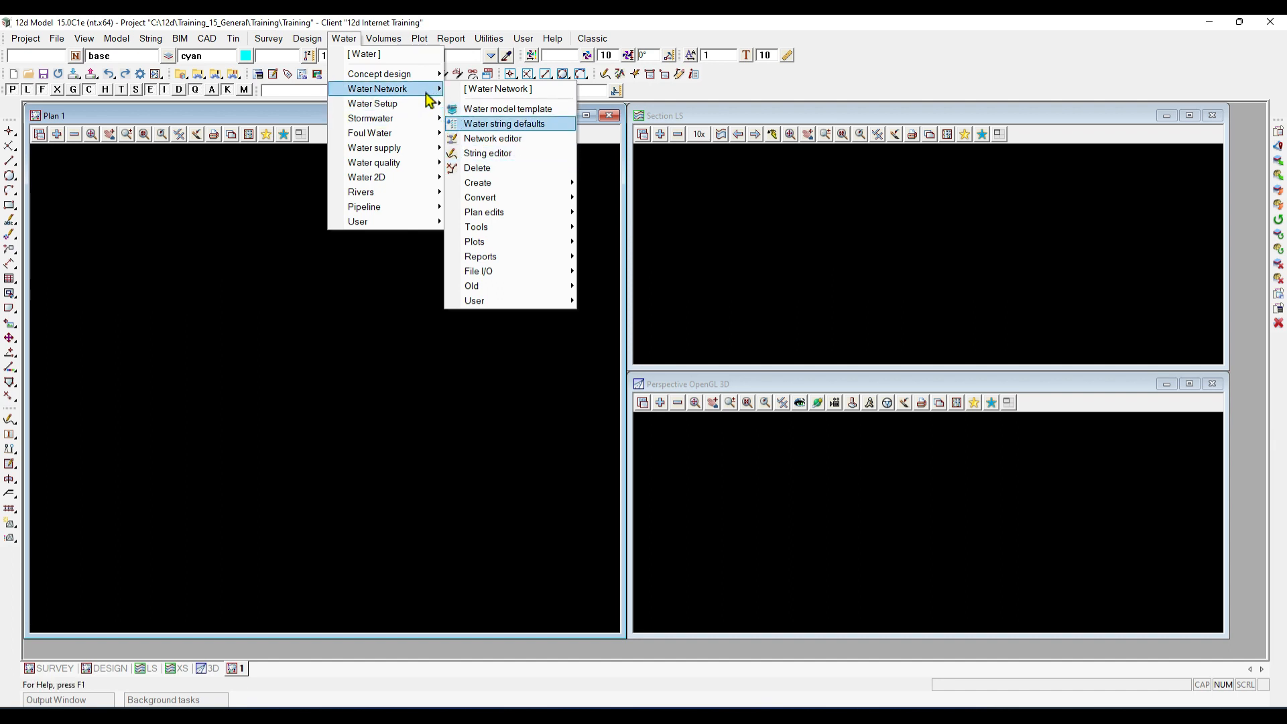
pyautogui.click(504, 94)
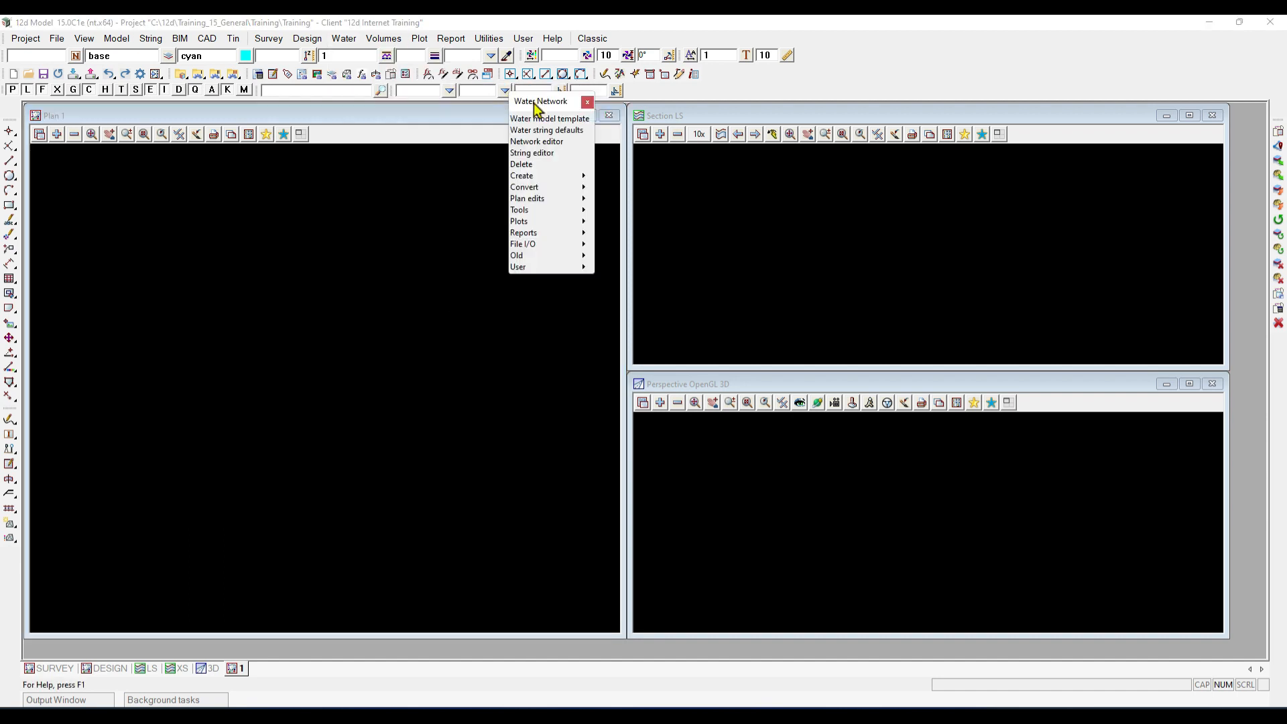
pyautogui.moveTo(534, 103); pyautogui.dragTo(178, 178)
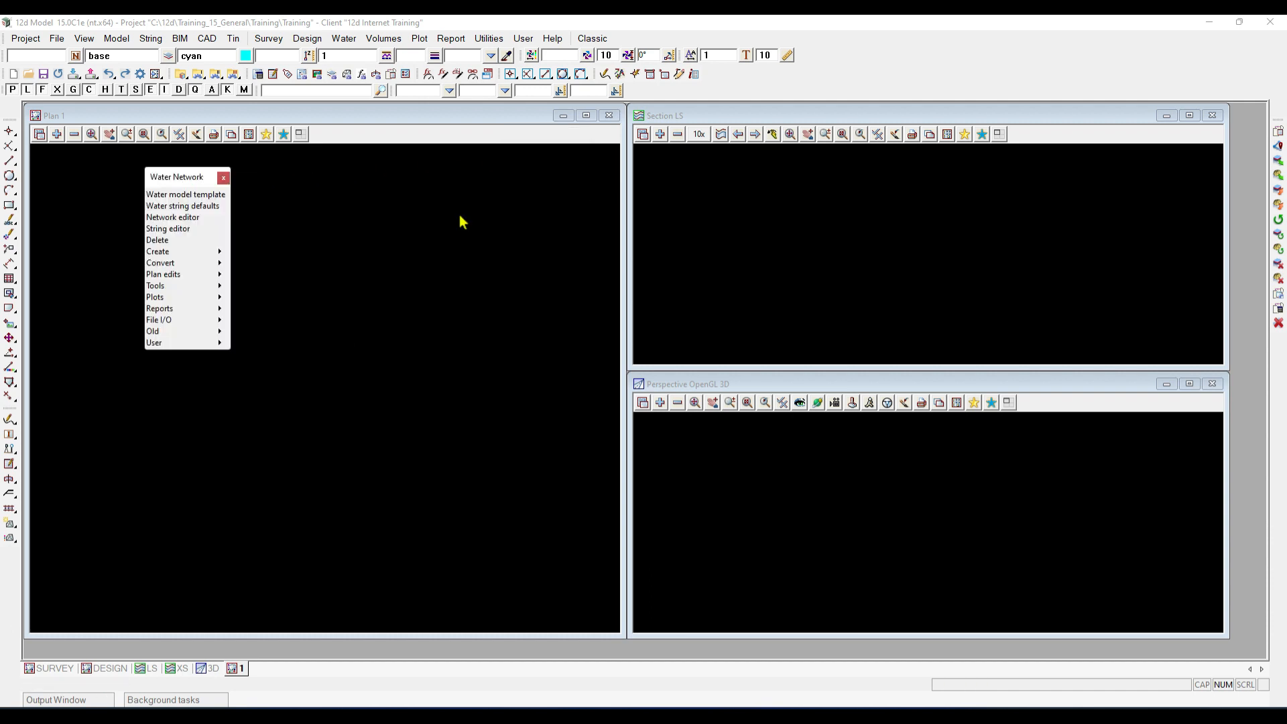
pyautogui.moveTo(460, 221); pyautogui.dragTo(85, 173)
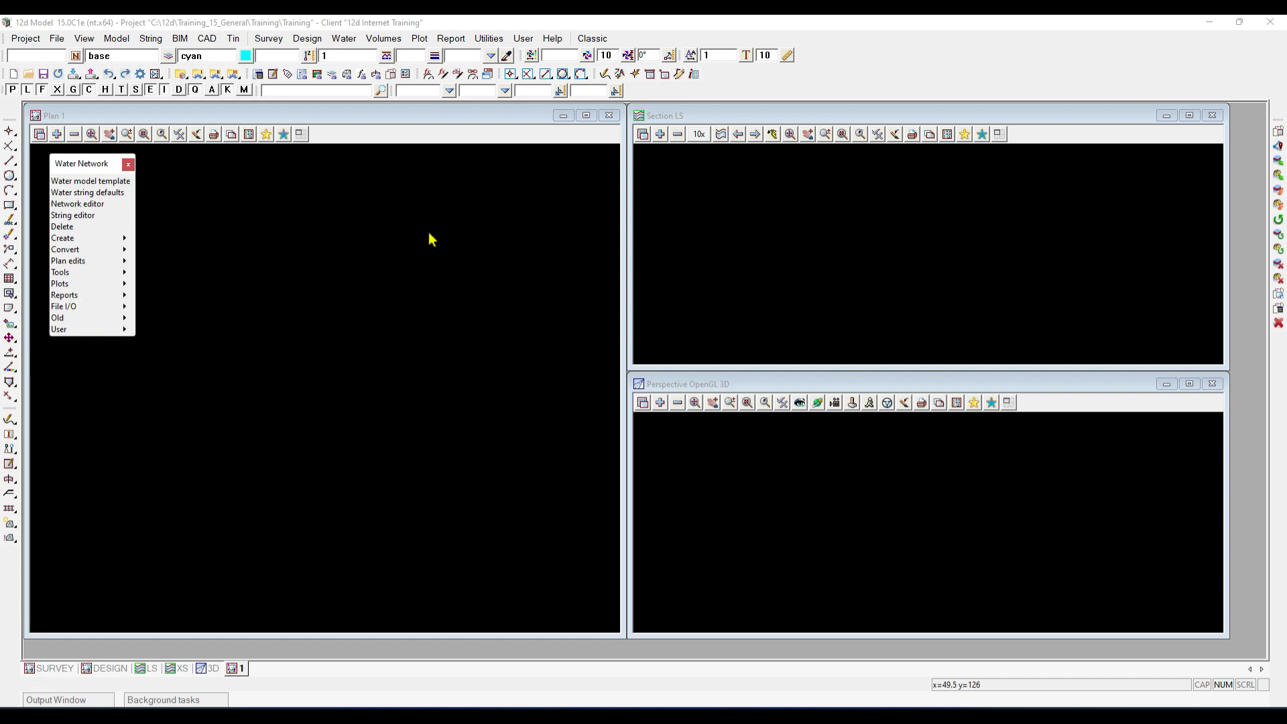
# Compare the floating Water Network menu with its original, reposition it slightly within Plan 1, and close it
pyautogui.click(345, 39)
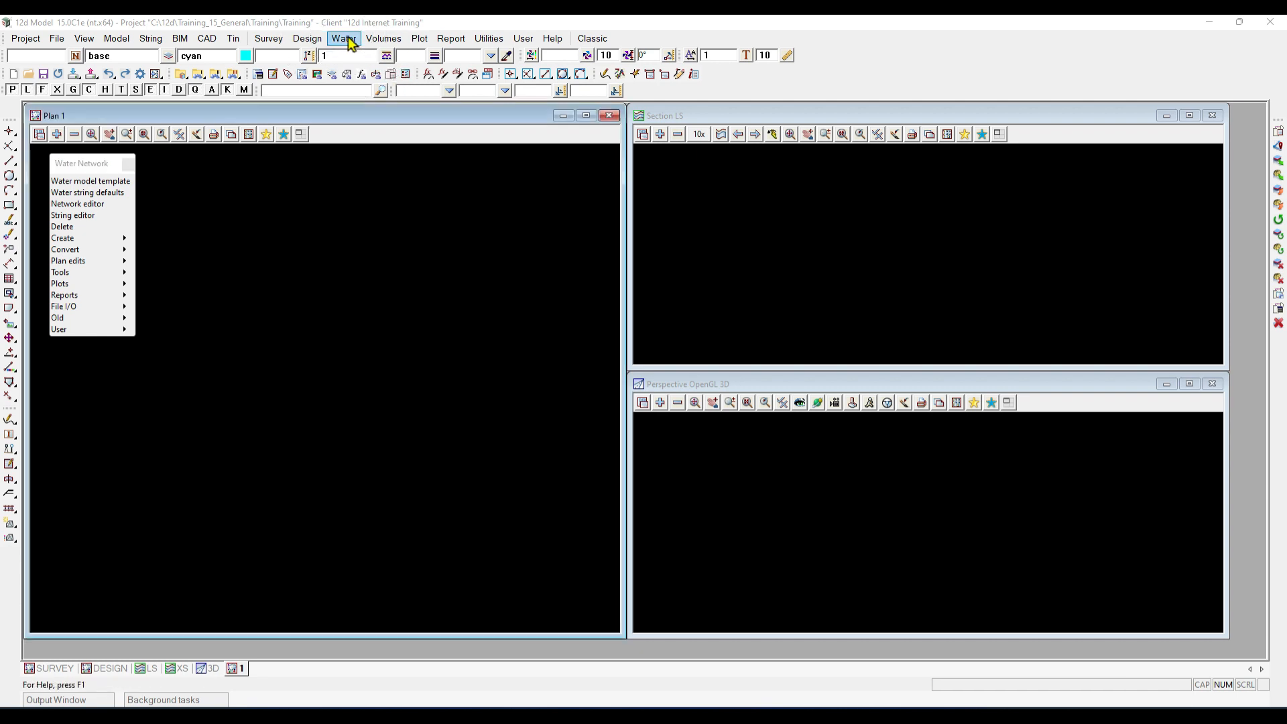
pyautogui.moveTo(411, 95)
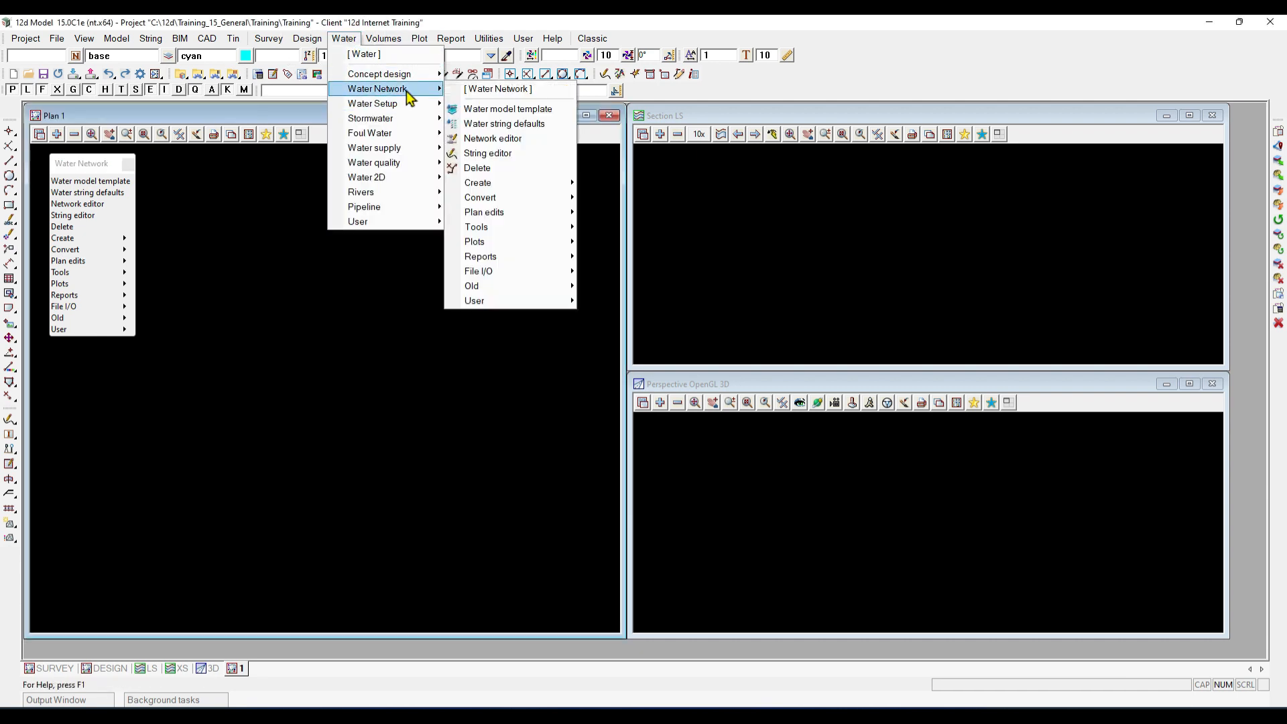
pyautogui.click(92, 167)
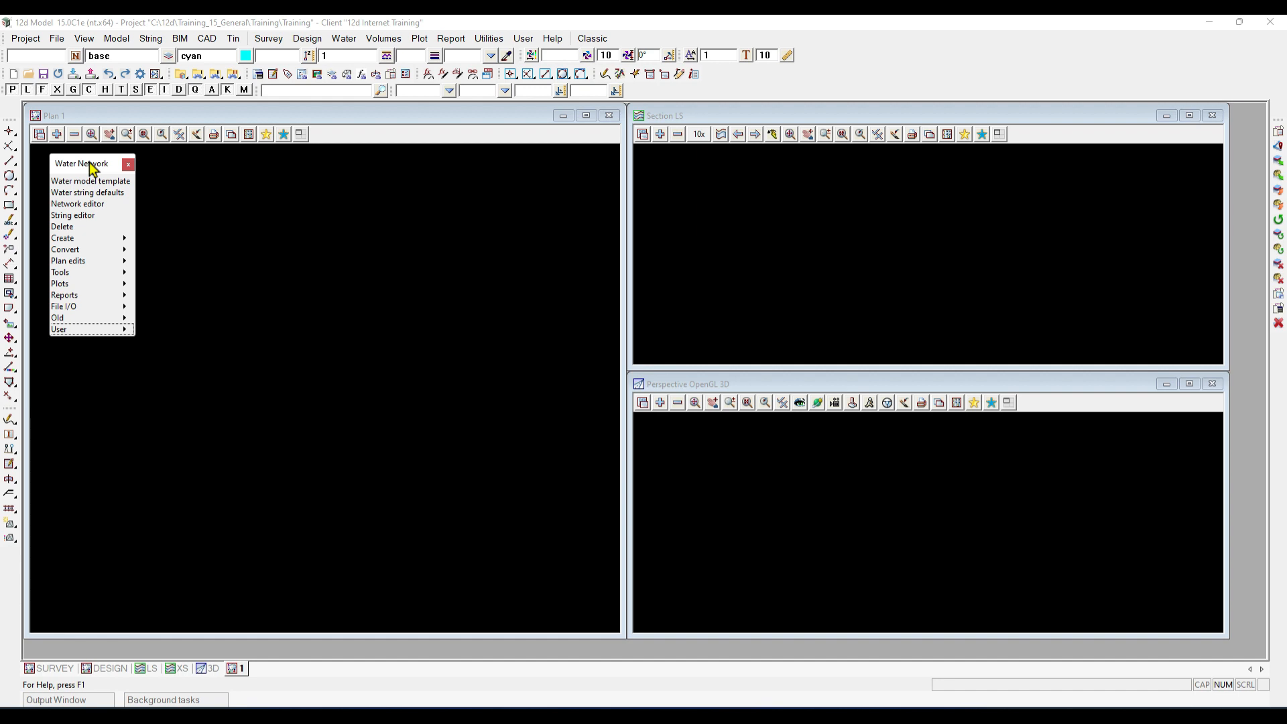
pyautogui.moveTo(91, 169); pyautogui.dragTo(108, 178)
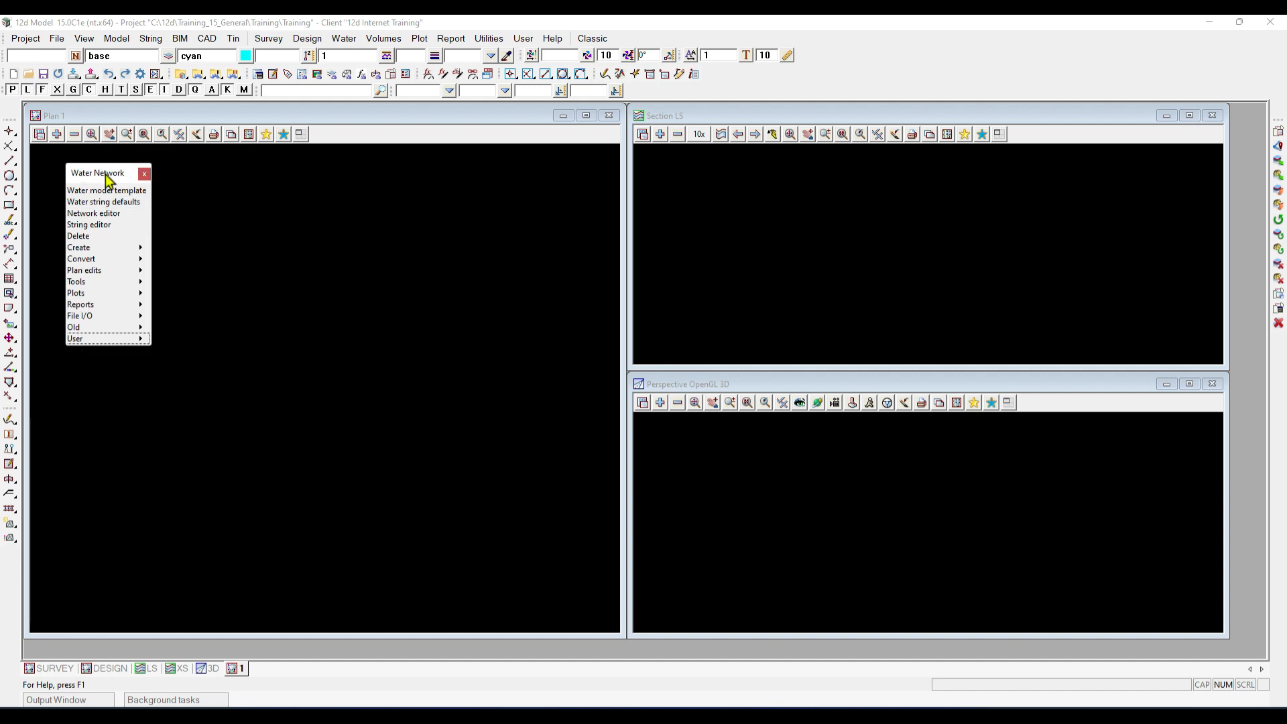
pyautogui.click(145, 175)
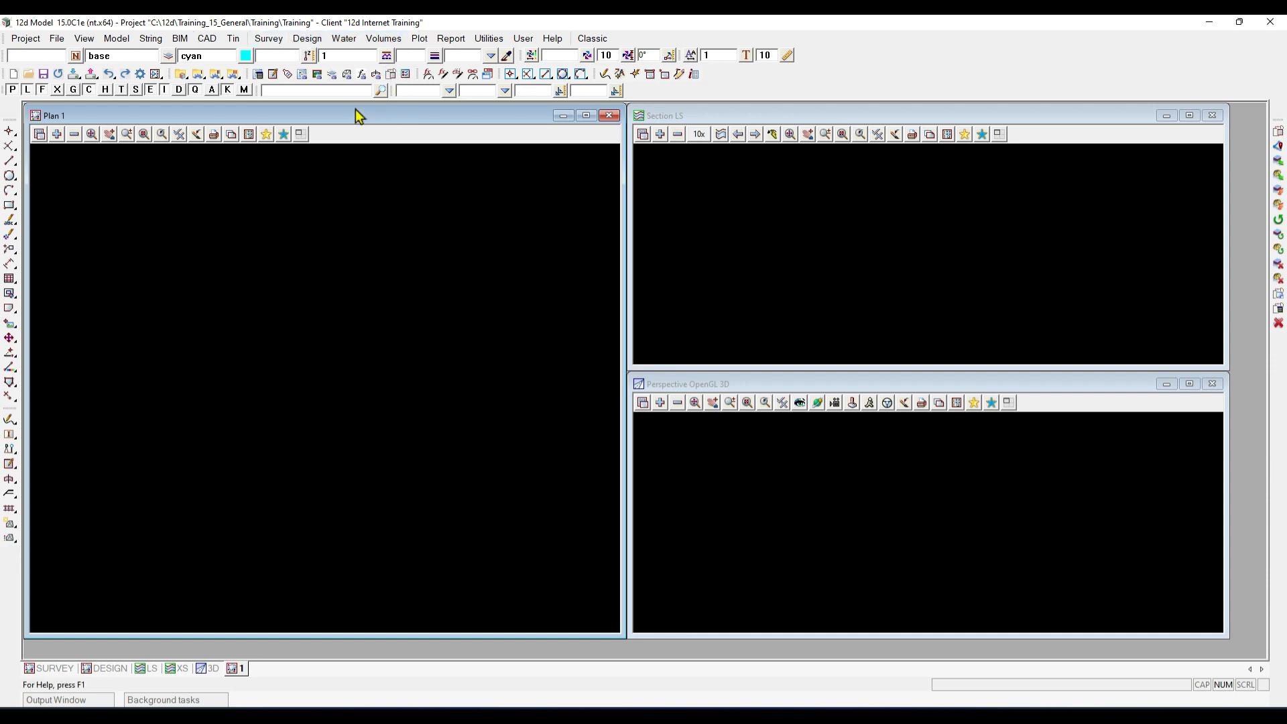
pyautogui.press('ctrl')
pyautogui.press('ctrl')
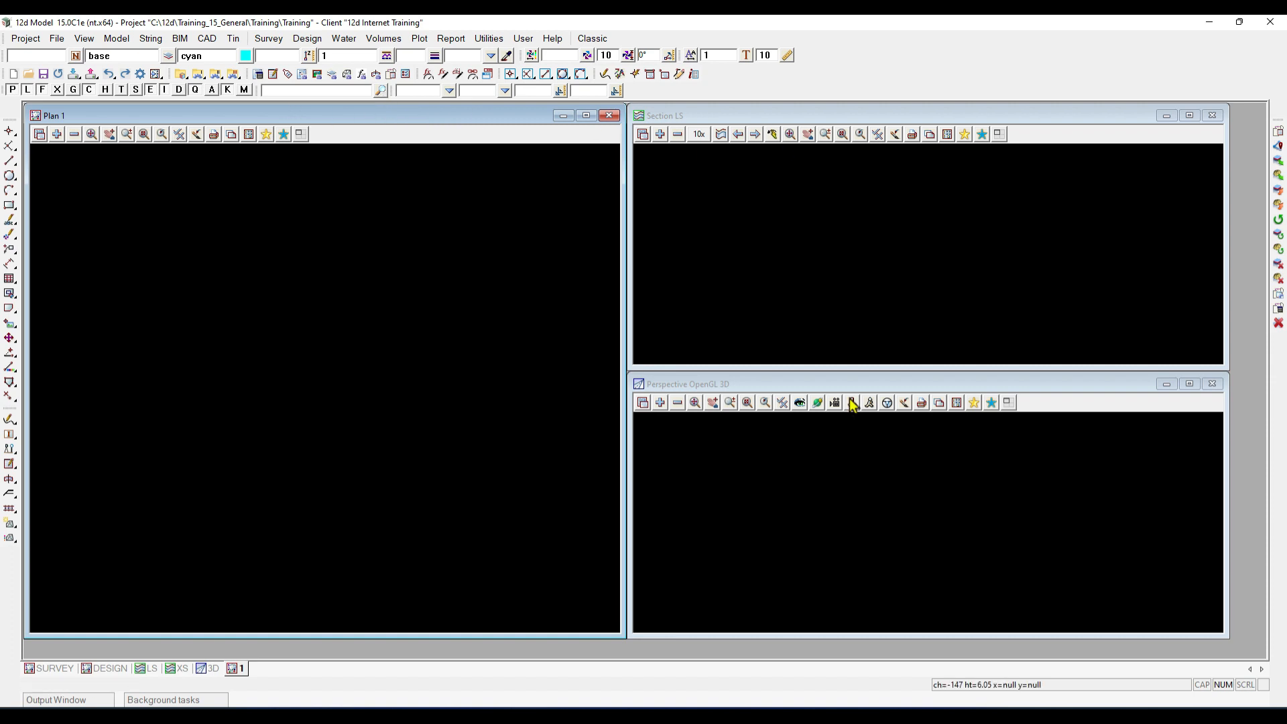
# Search the 12d Model options for "draw li" and clear the search term
pyautogui.click(381, 93)
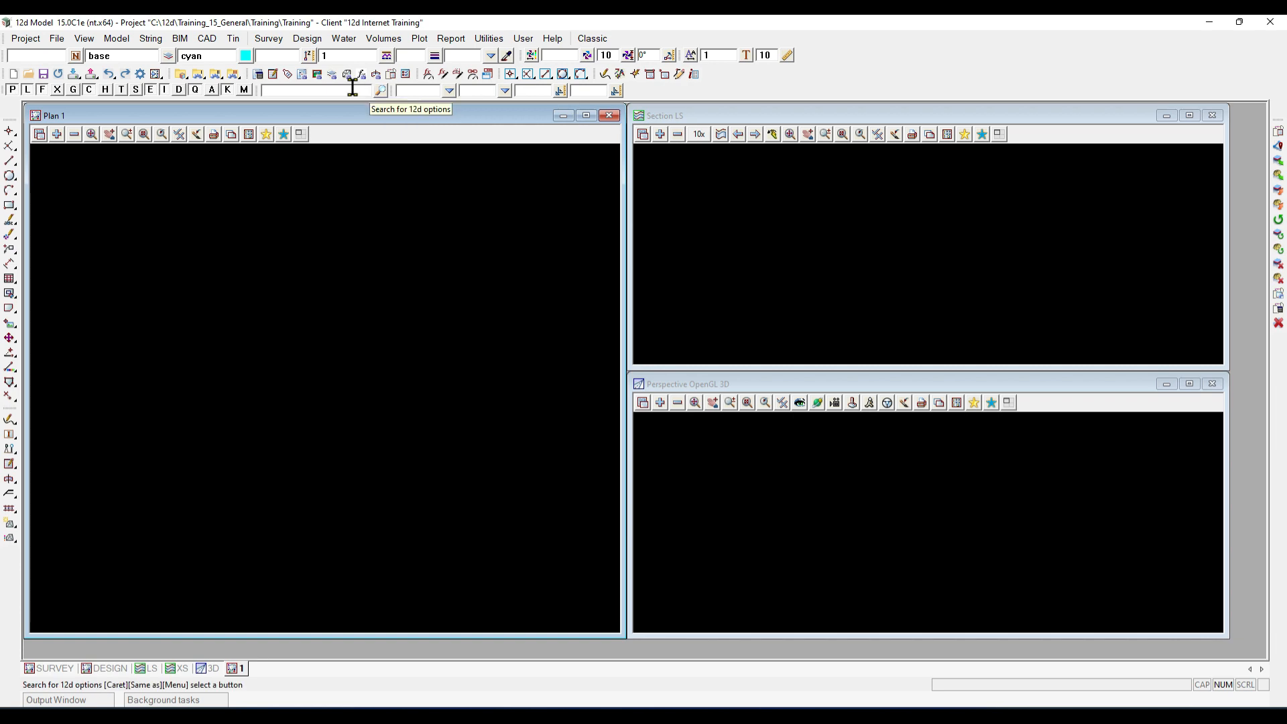
pyautogui.click(350, 88)
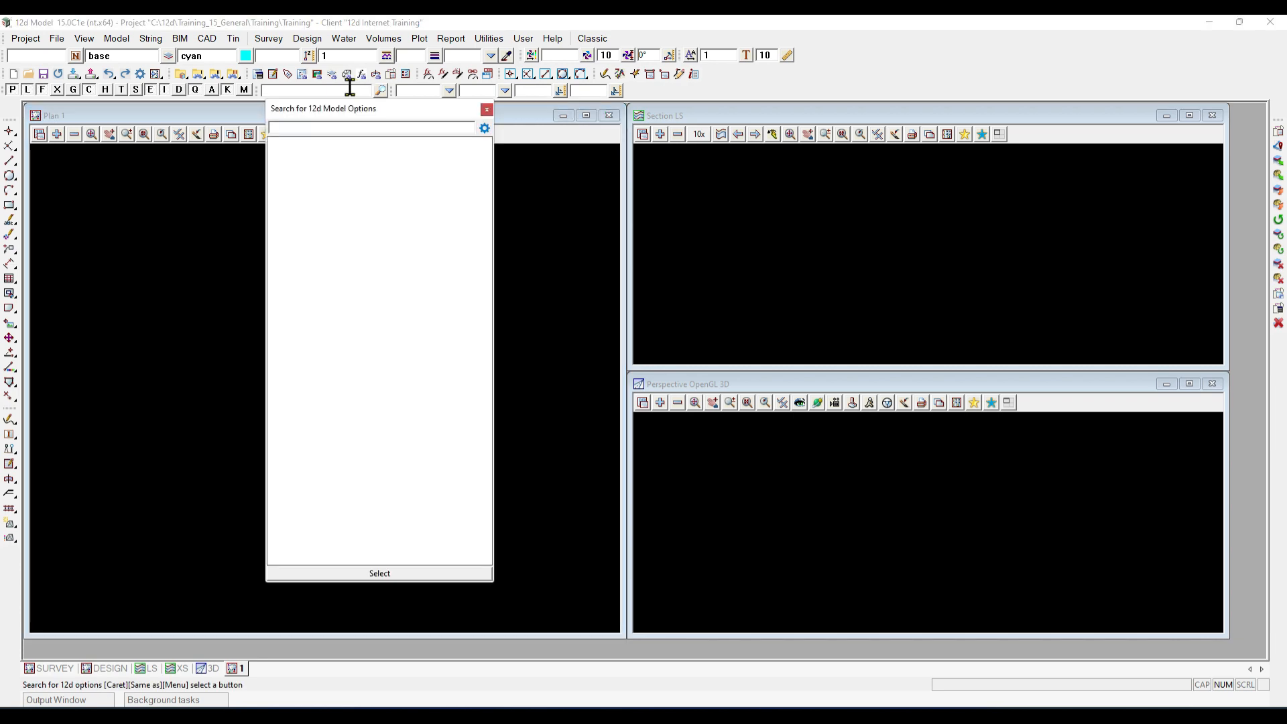
pyautogui.write('dra')
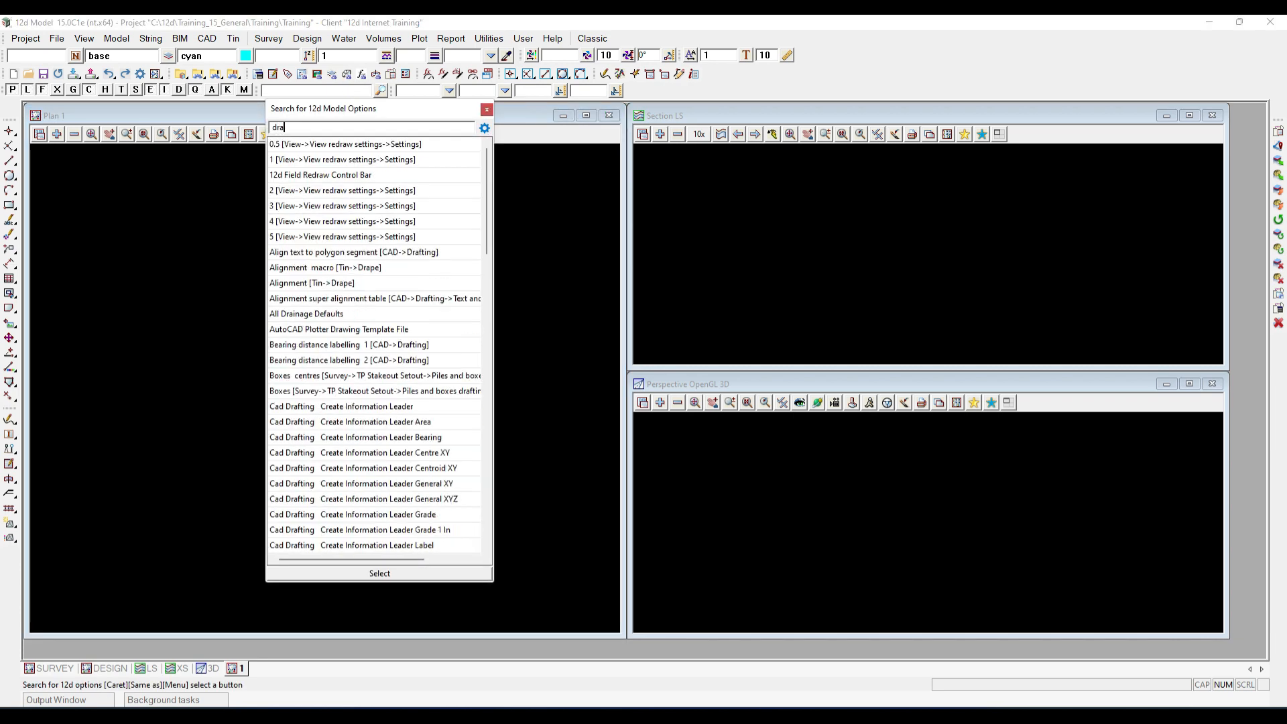
pyautogui.write('w li')
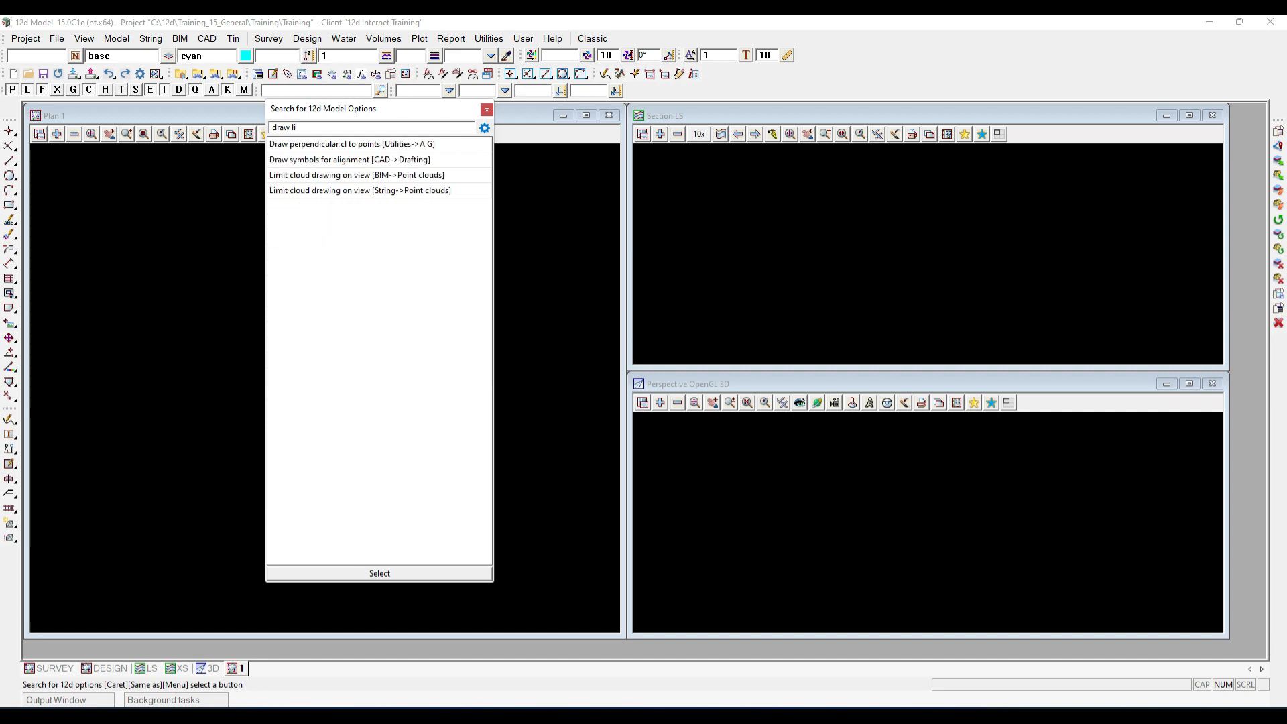
pyautogui.press('BackSpace')
pyautogui.press('BackSpace')
pyautogui.press('BackSpace')
pyautogui.press('BackSpace')
pyautogui.press('BackSpace')
pyautogui.press('BackSpace')
pyautogui.press('BackSpace')
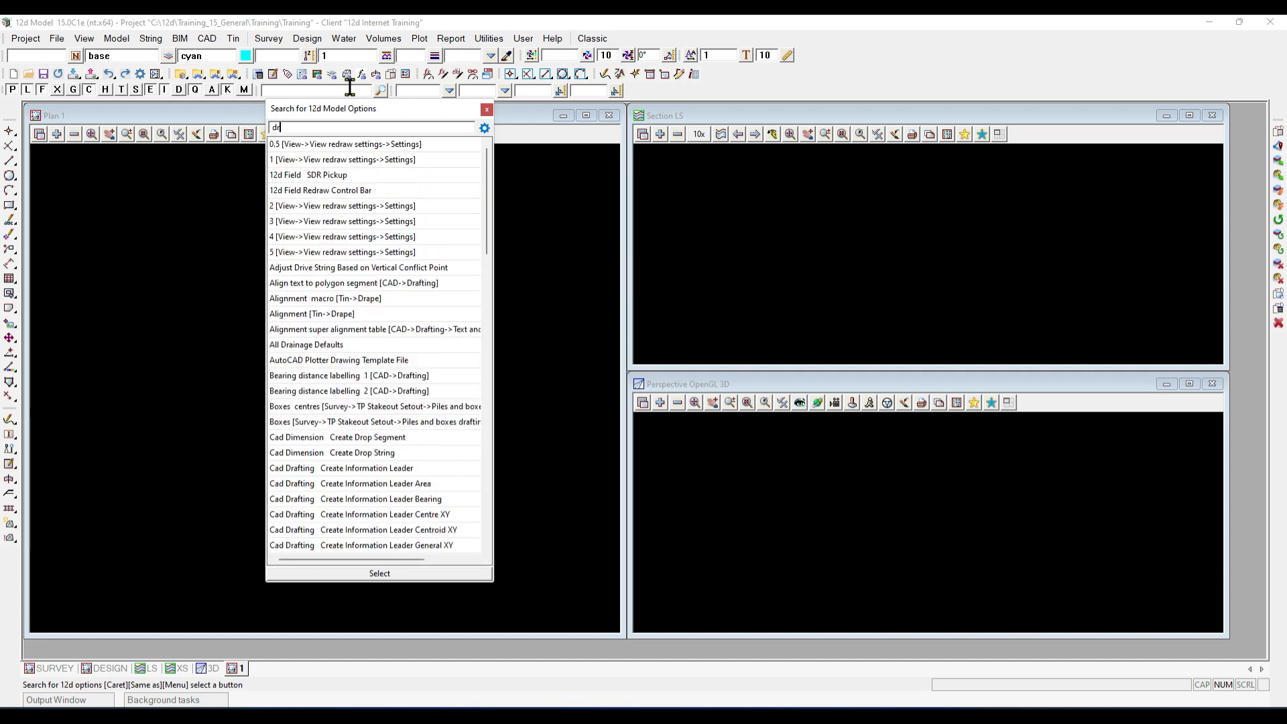
# Search the 12d Model options for "line", look through the matching commands, and close the search
pyautogui.write('line')
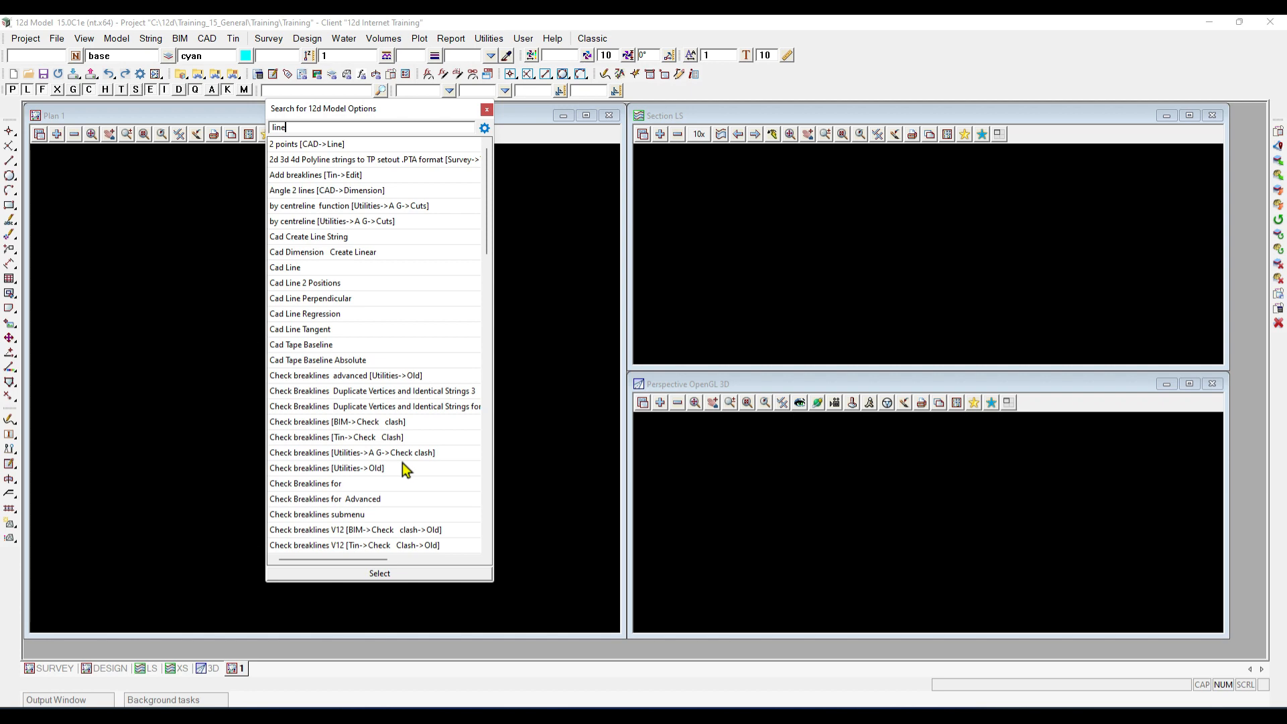
pyautogui.scroll(-11, 403, 464)
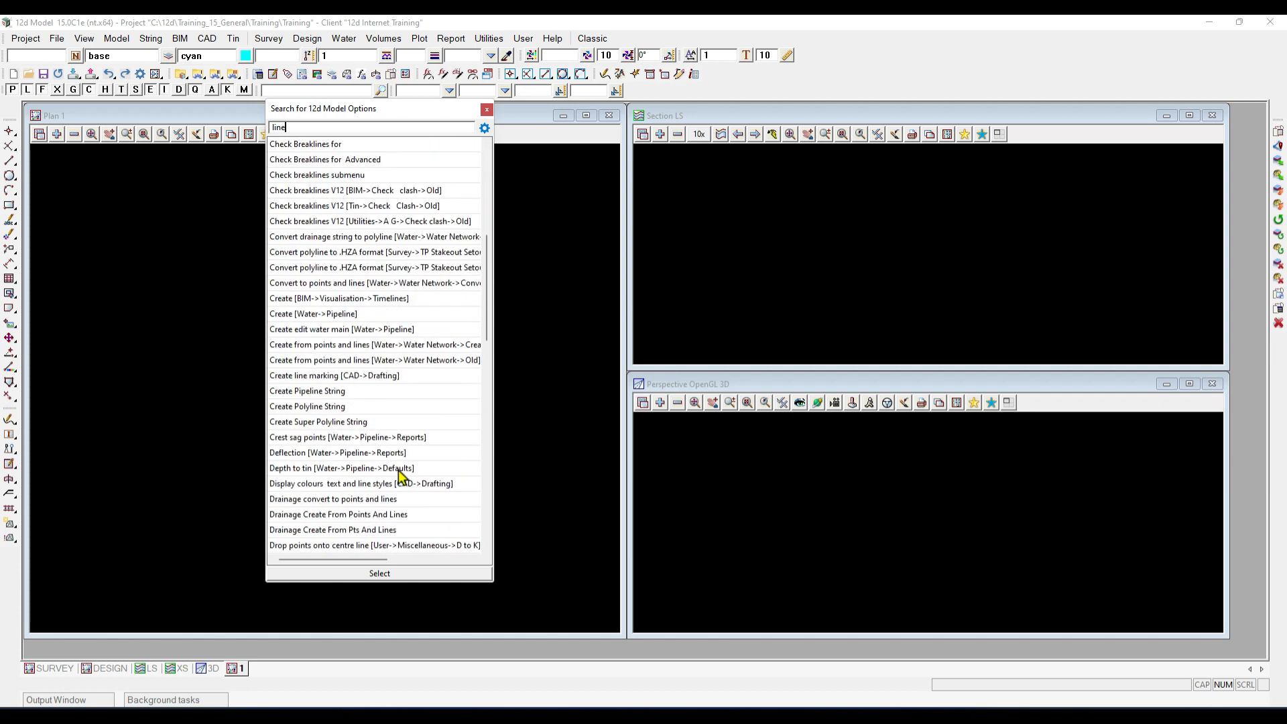
pyautogui.scroll(3, 400, 476)
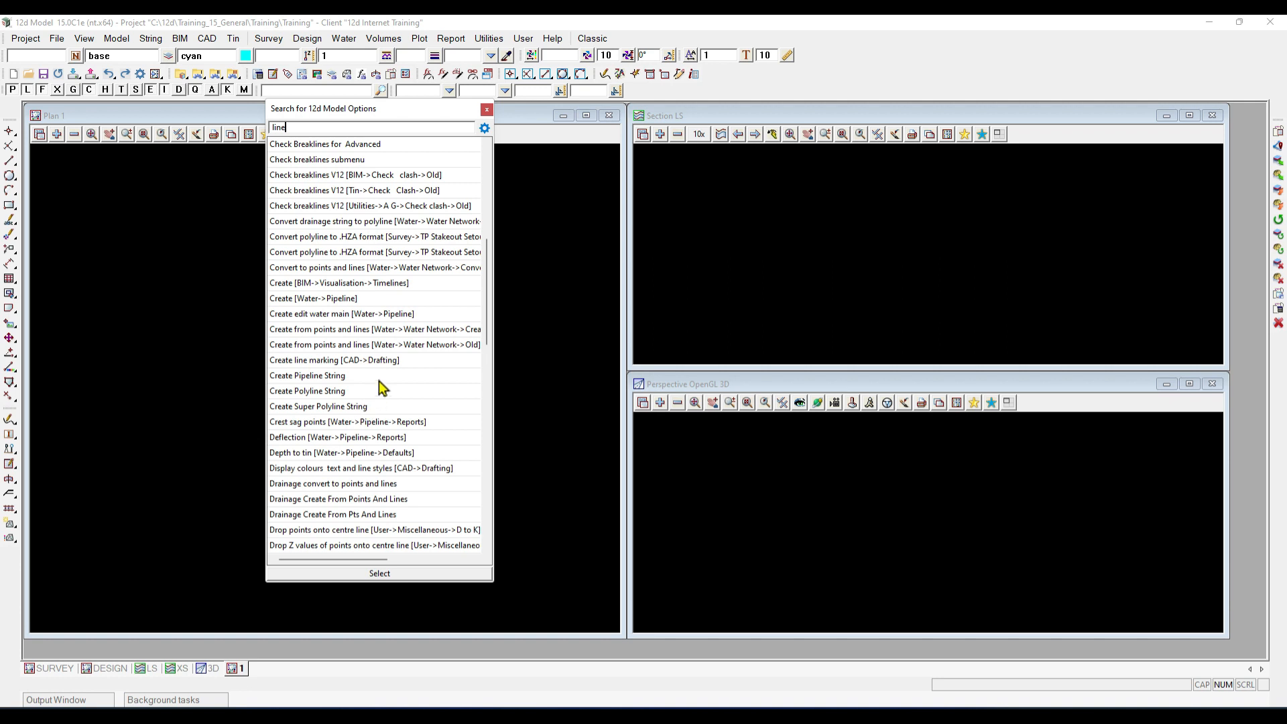
pyautogui.scroll(8, 402, 278)
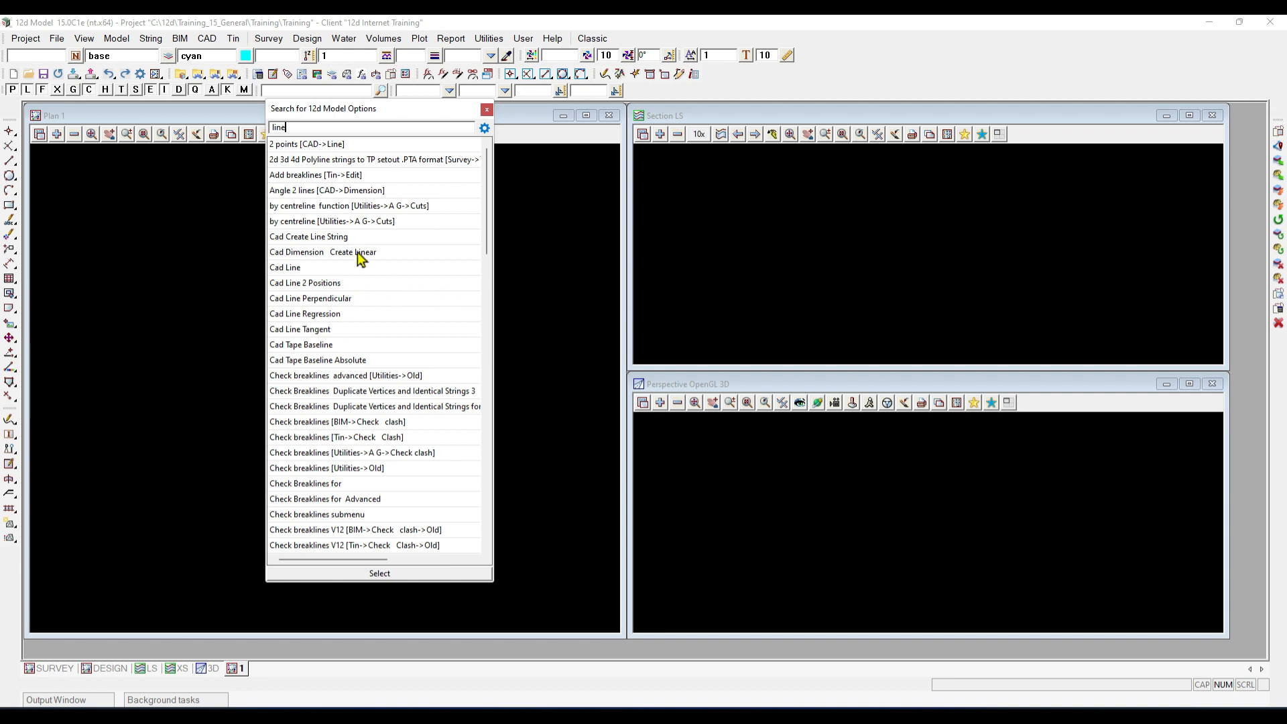
pyautogui.click(487, 110)
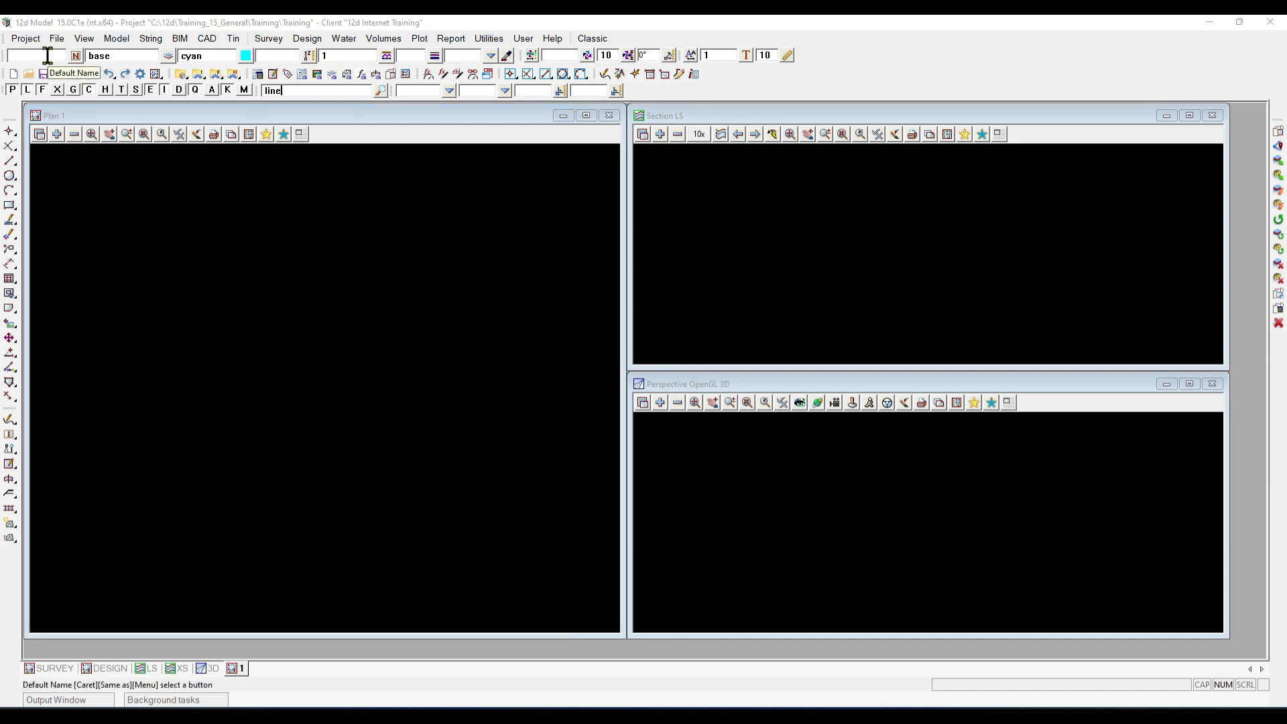
# Reopen the option search, clear the "line" search term, and close the search window
pyautogui.press('Return')
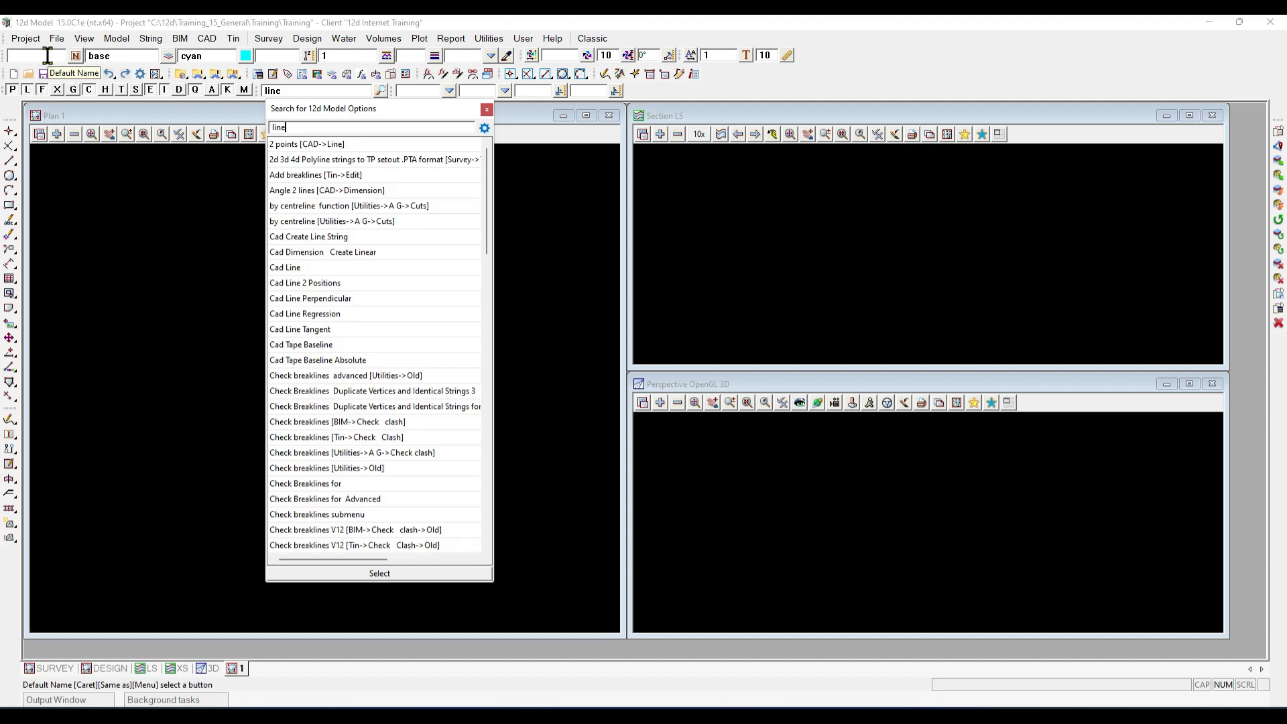
pyautogui.click(490, 110)
pyautogui.click(305, 89)
pyautogui.press('BackSpace')
pyautogui.press('BackSpace')
pyautogui.press('BackSpace')
pyautogui.press('BackSpace')
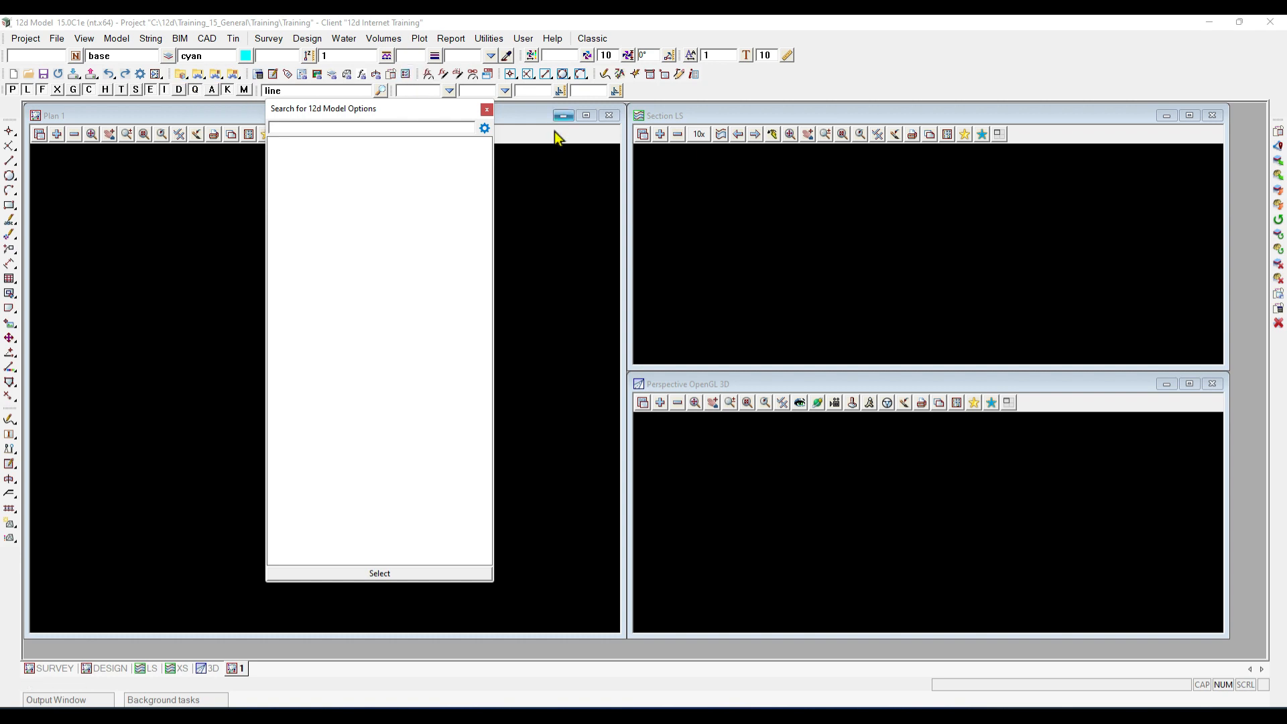
pyautogui.click(487, 109)
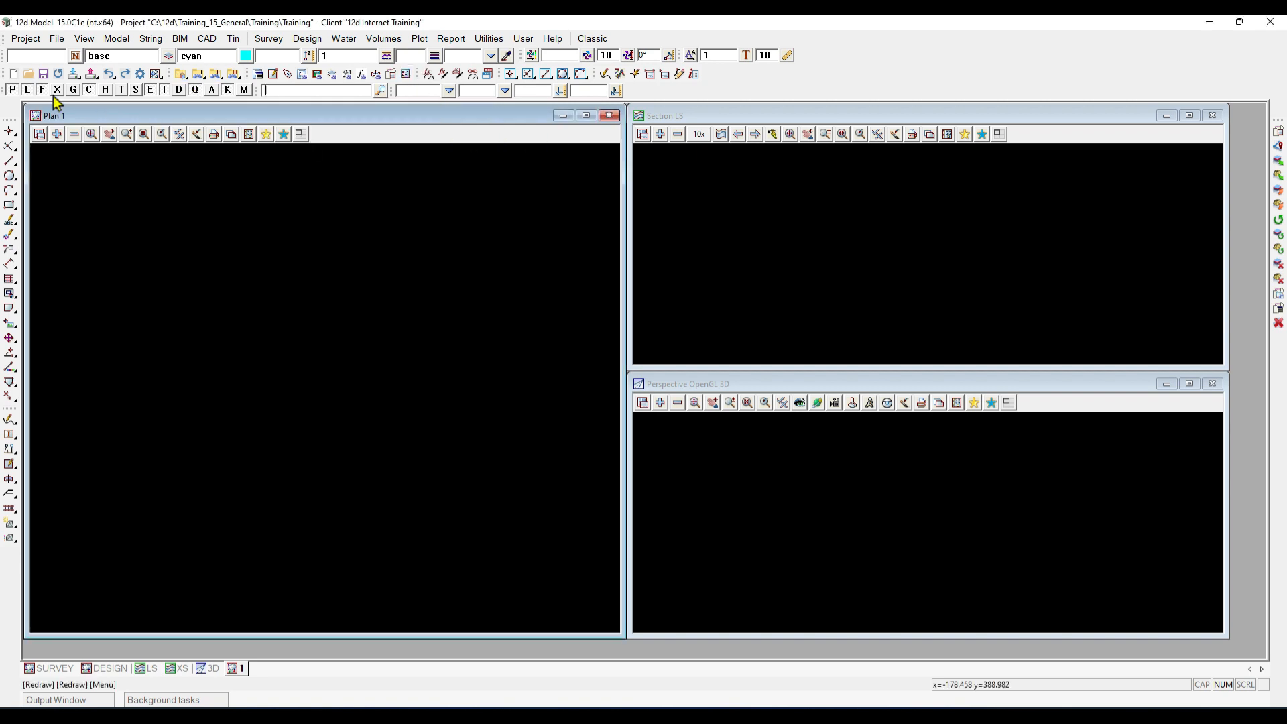
# Go through the default name and model settings and set the default drawing colour to yellow
pyautogui.click(53, 54)
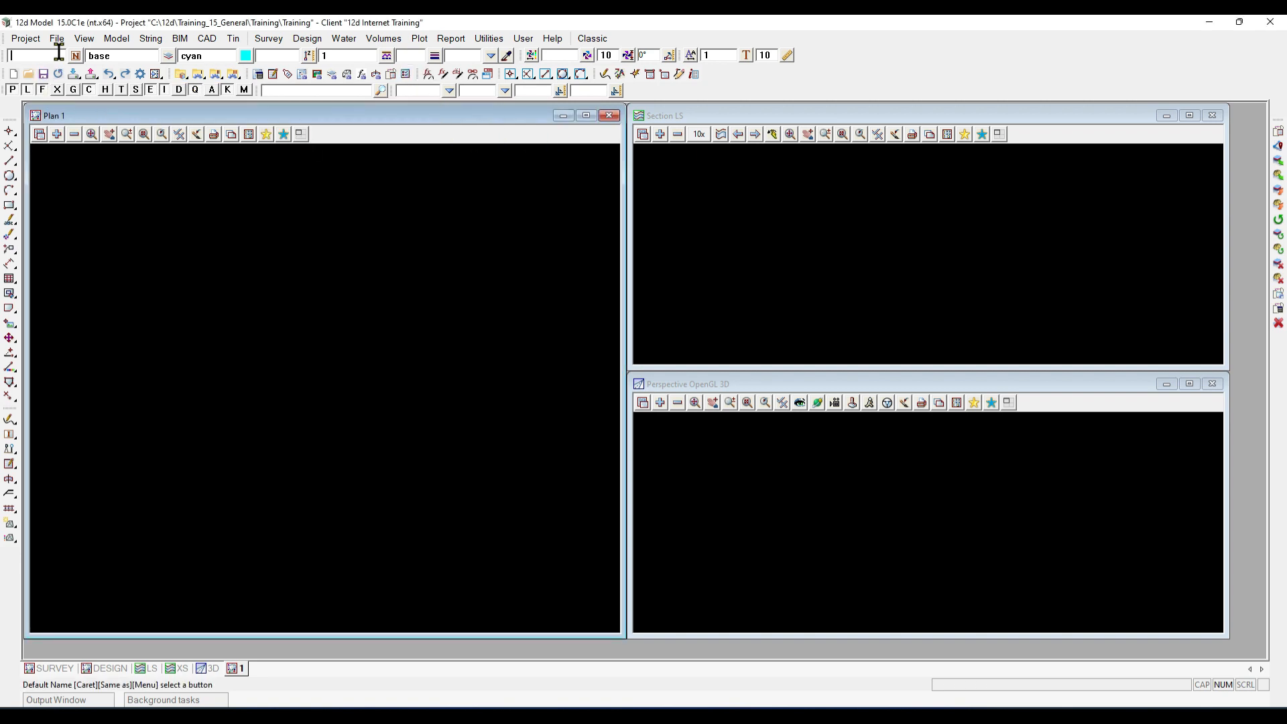
pyautogui.click(118, 55)
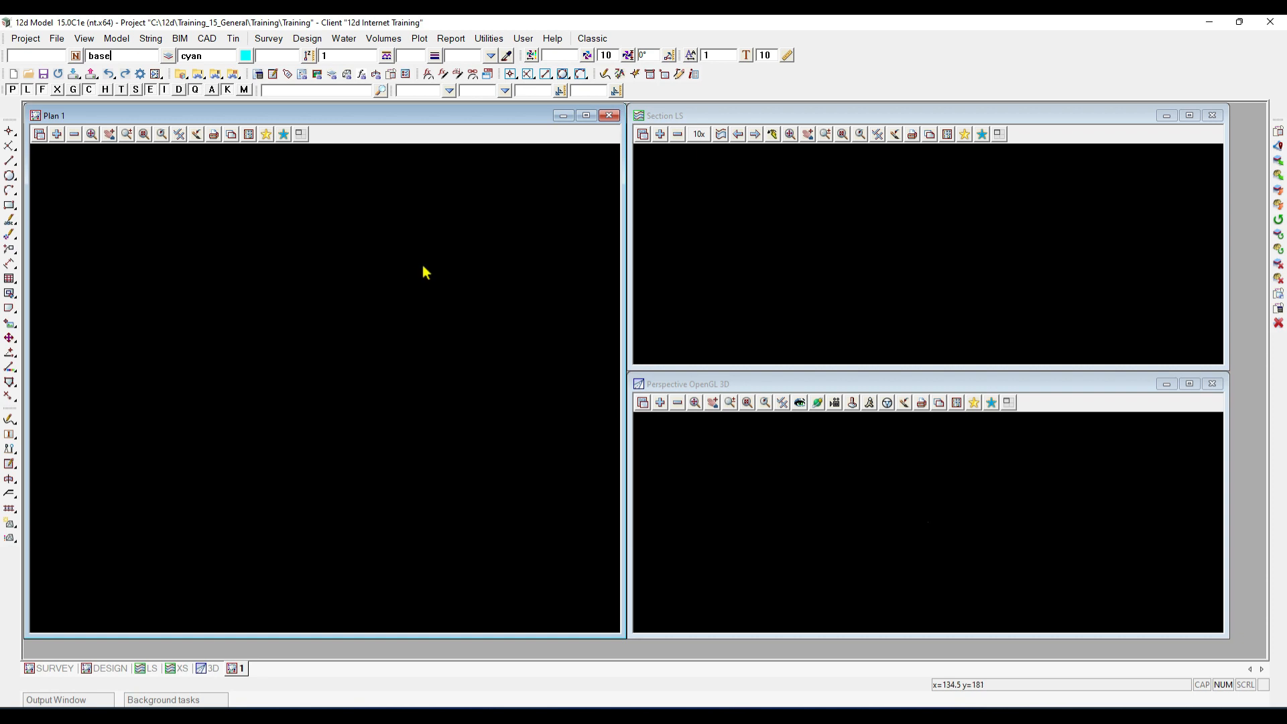
pyautogui.click(246, 55)
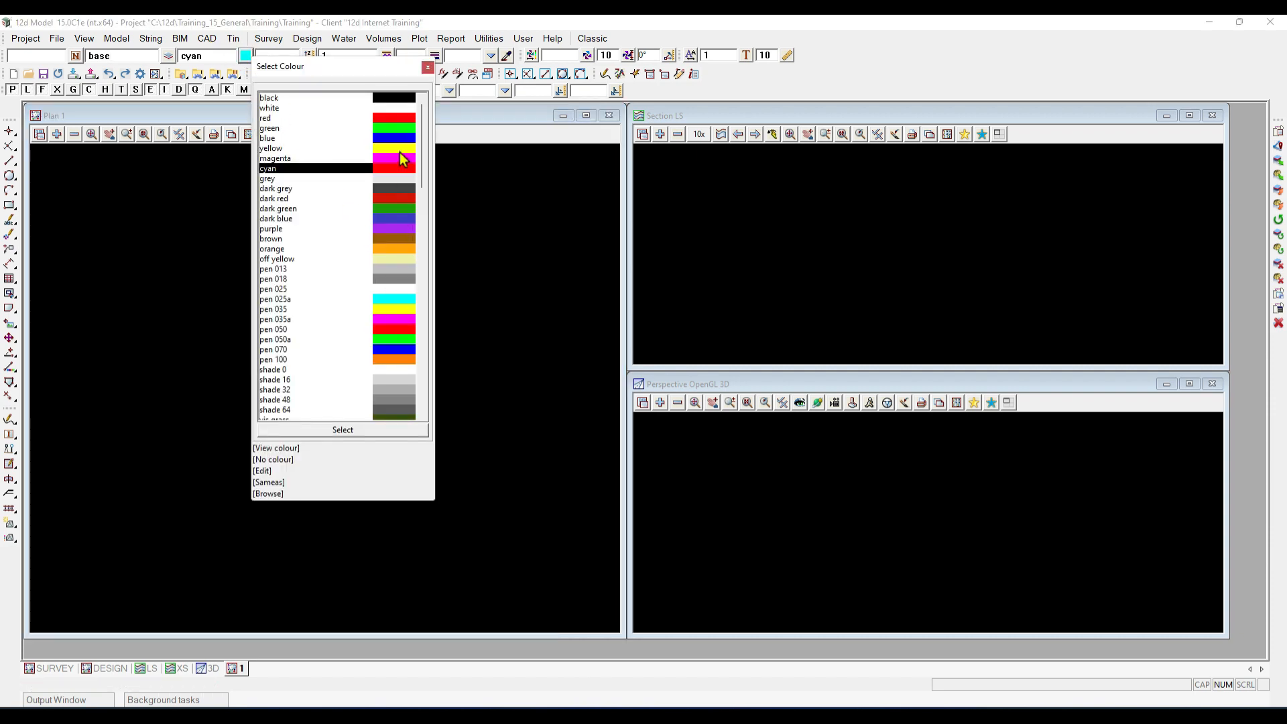
pyautogui.doubleClick(399, 150)
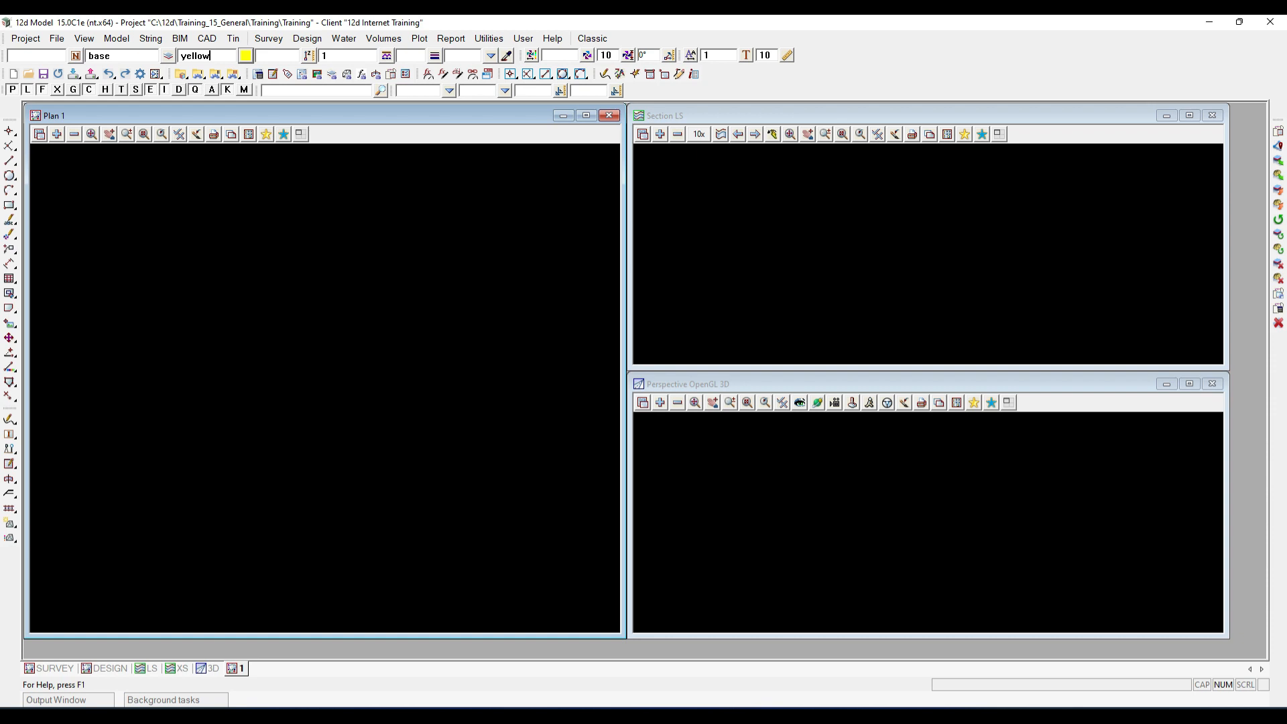
# Look through the Design group of predefined names, including the Sewer names, and collapse the group
pyautogui.click(47, 54)
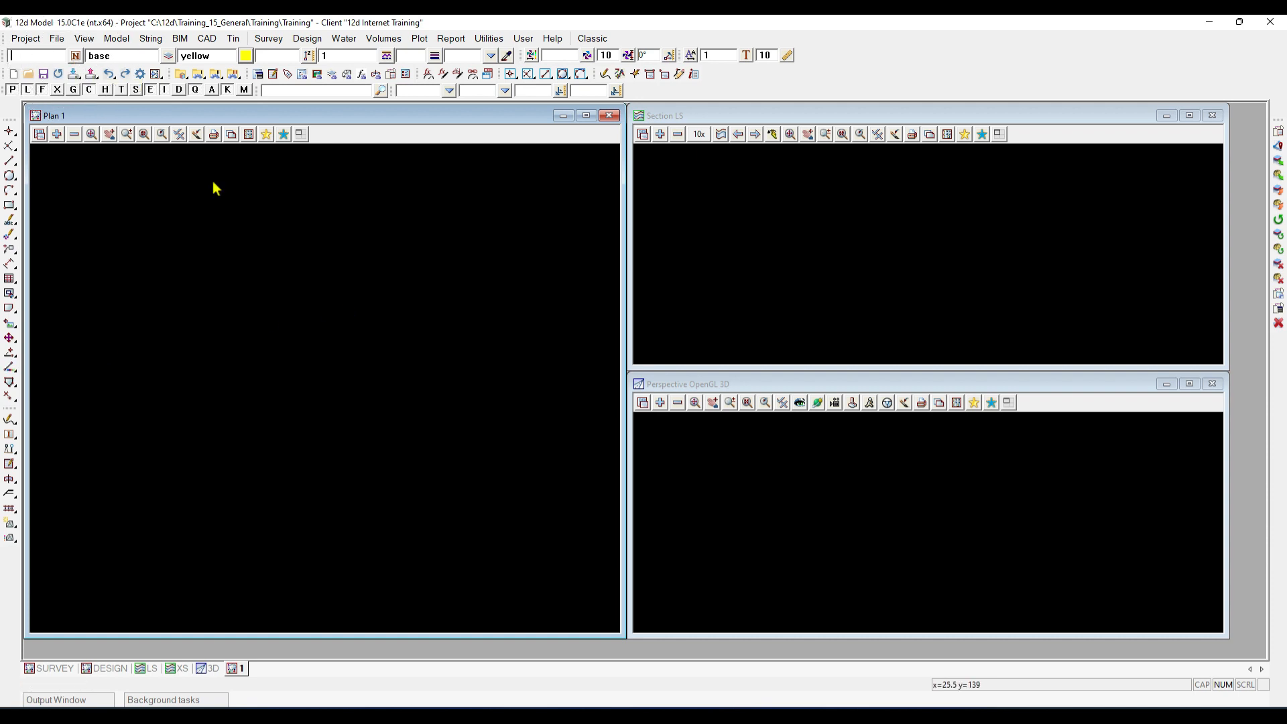
pyautogui.click(75, 56)
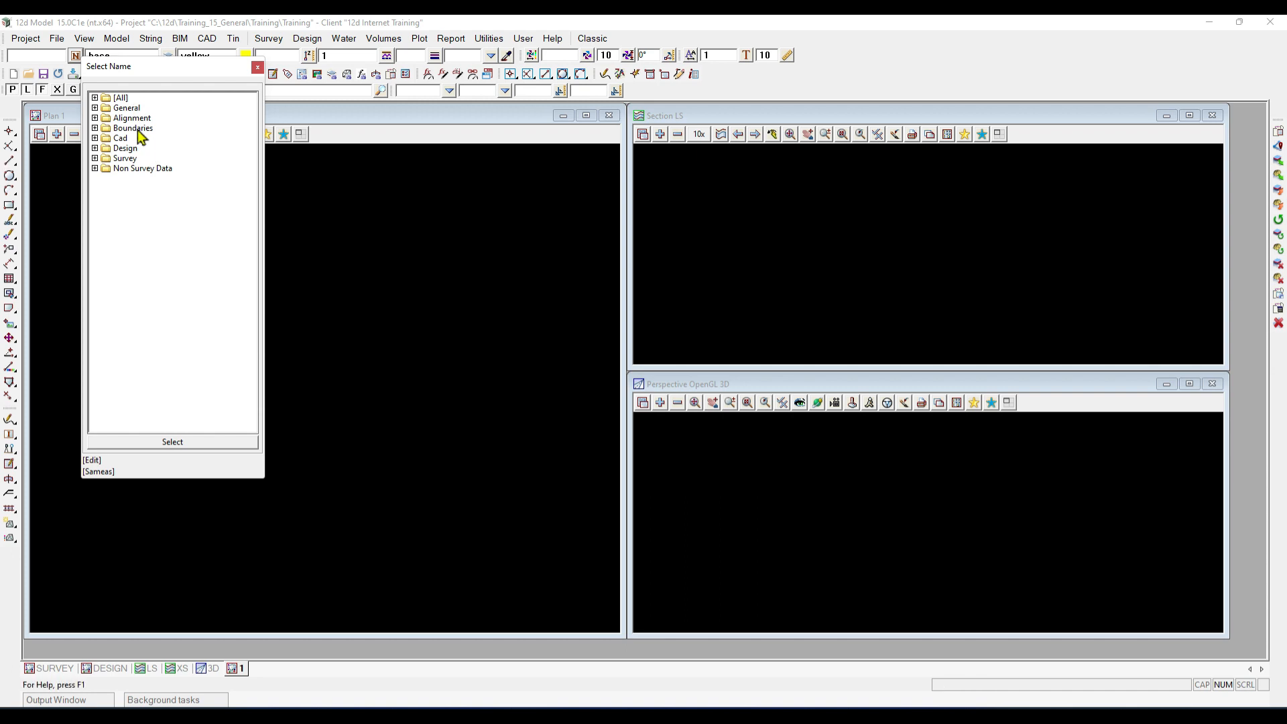
pyautogui.click(95, 149)
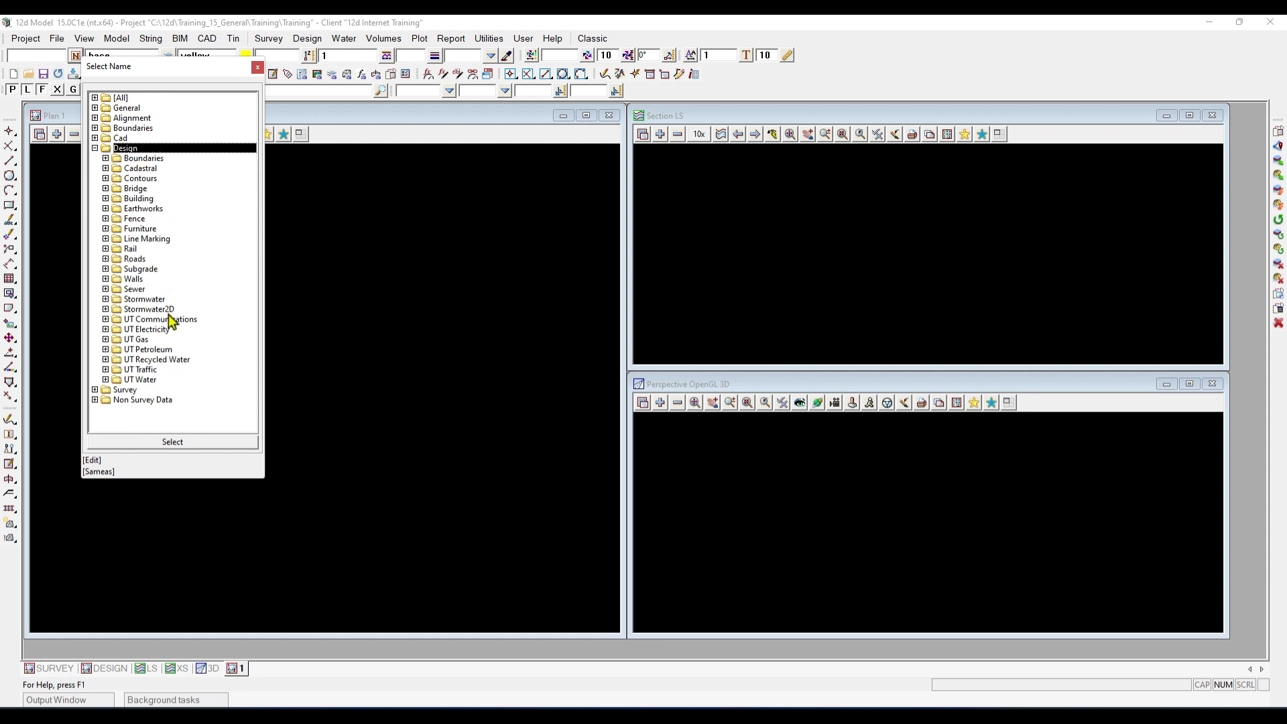
pyautogui.click(105, 289)
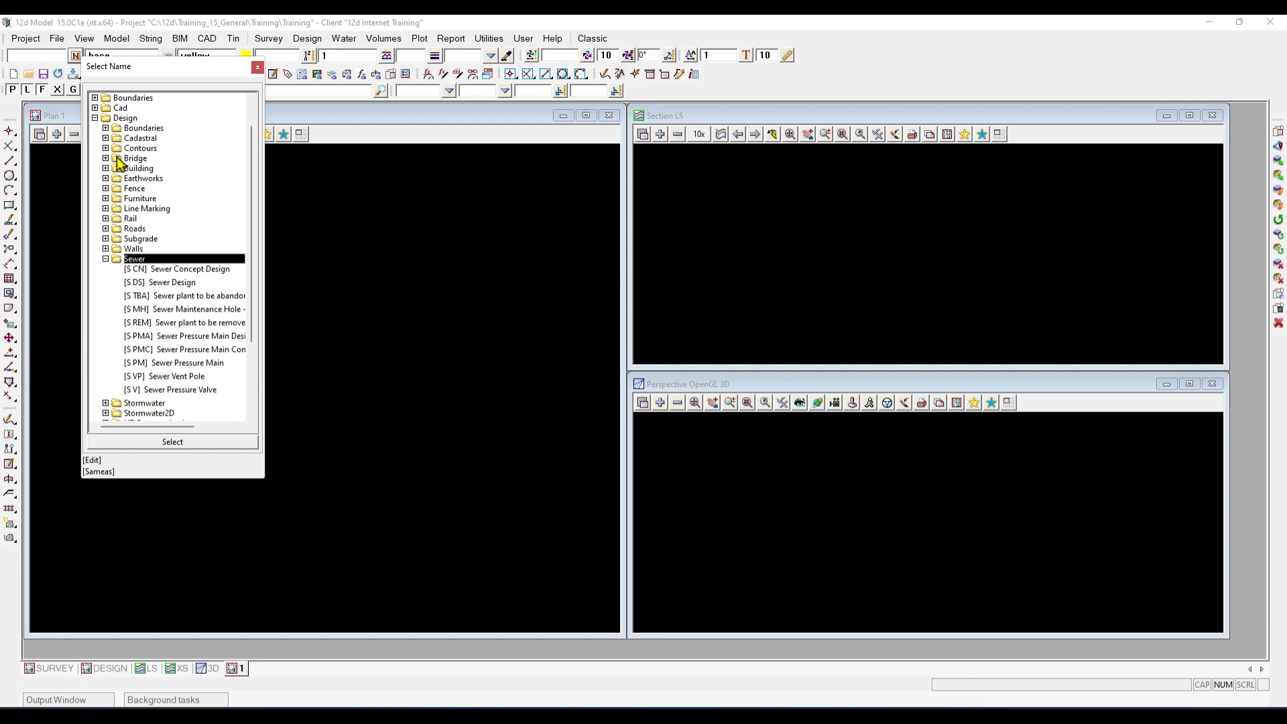
pyautogui.click(94, 118)
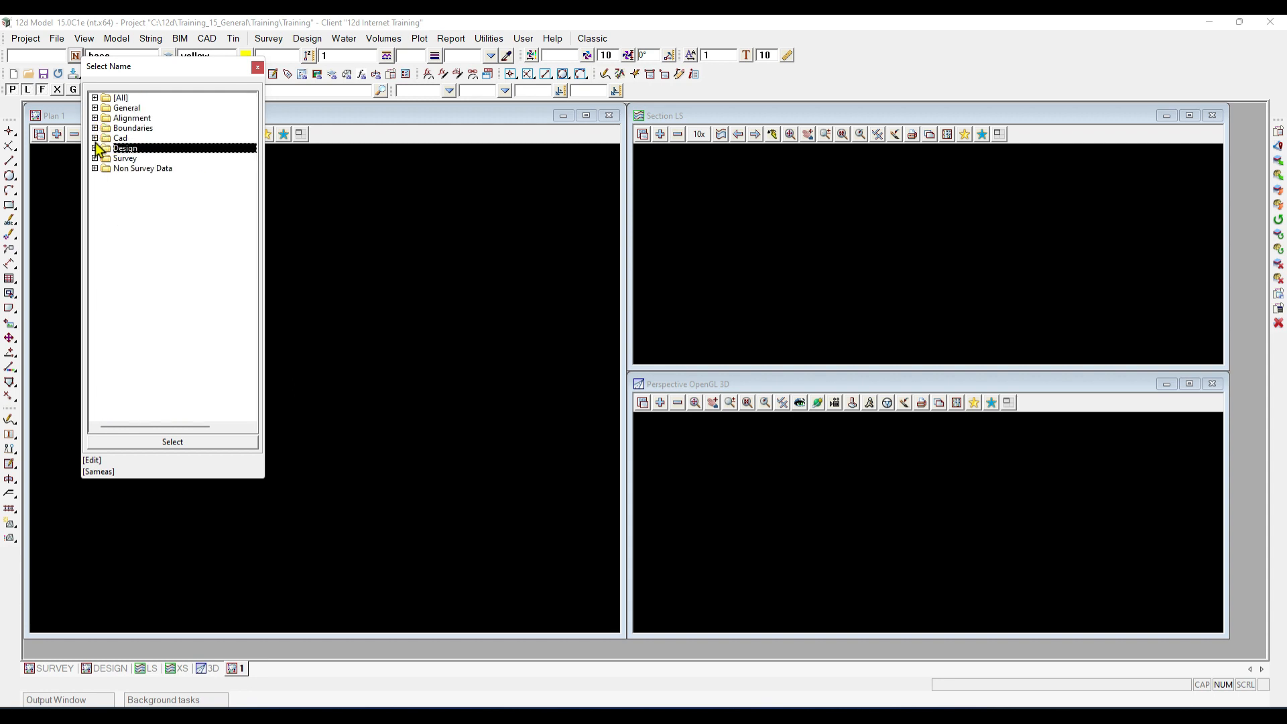
pyautogui.click(95, 147)
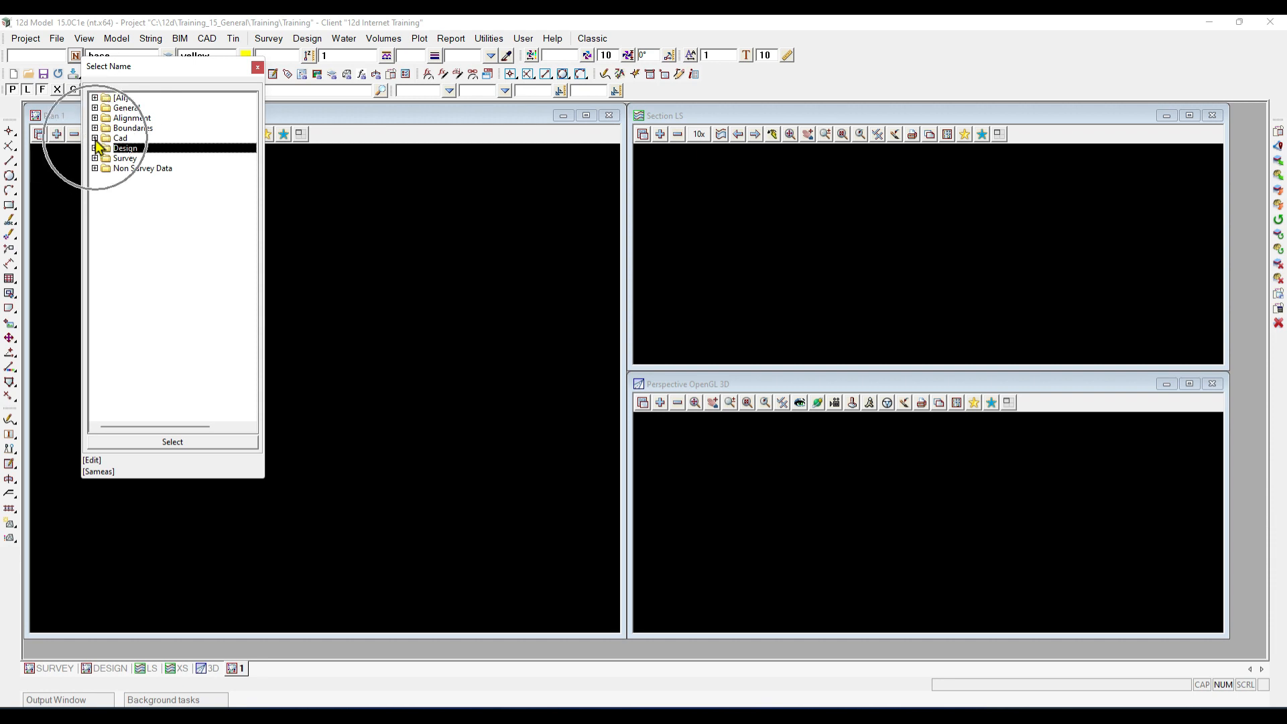
# Set the default name to Drain (DRNC) from the Services names in the Cad group
pyautogui.click(75, 57)
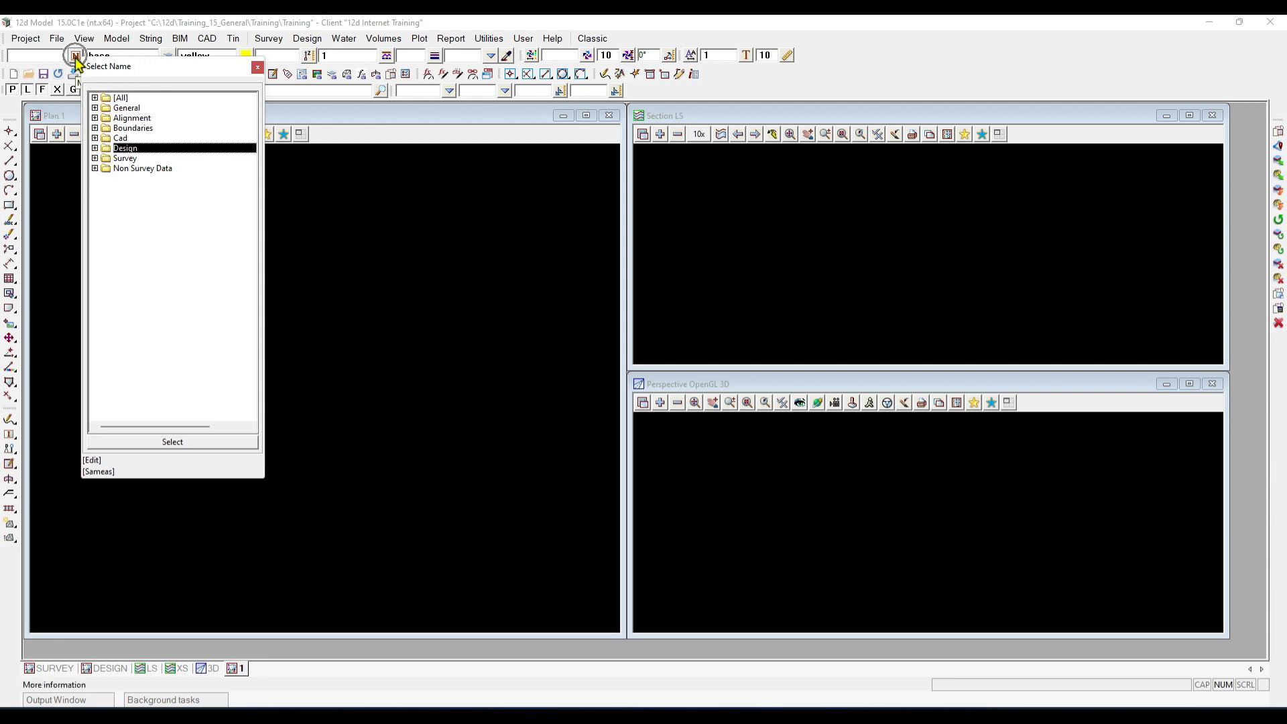
pyautogui.click(96, 142)
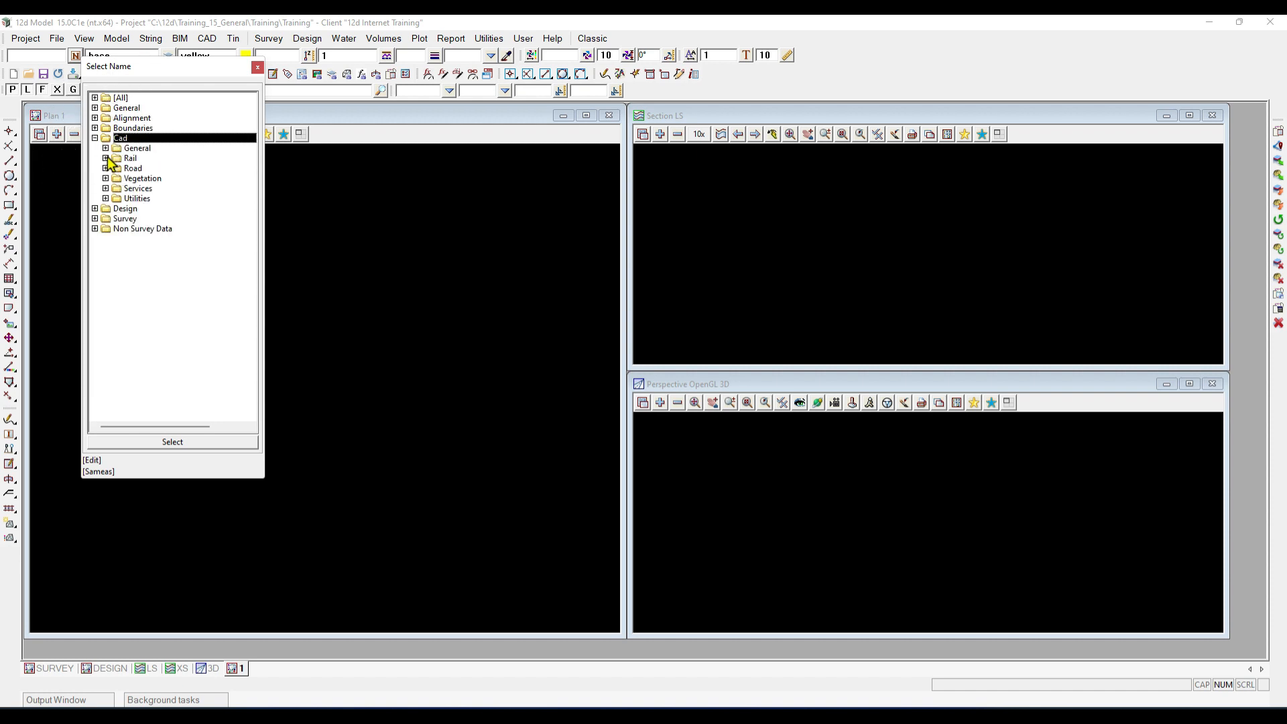
pyautogui.click(106, 149)
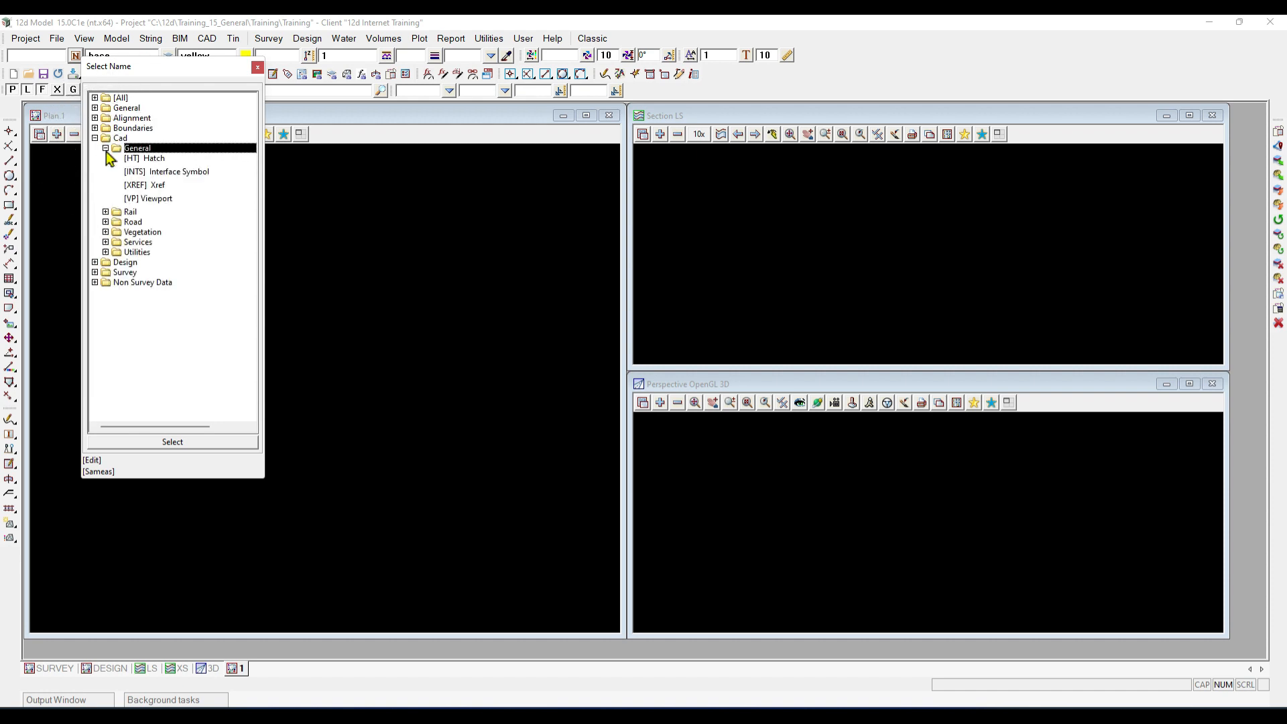
pyautogui.click(106, 148)
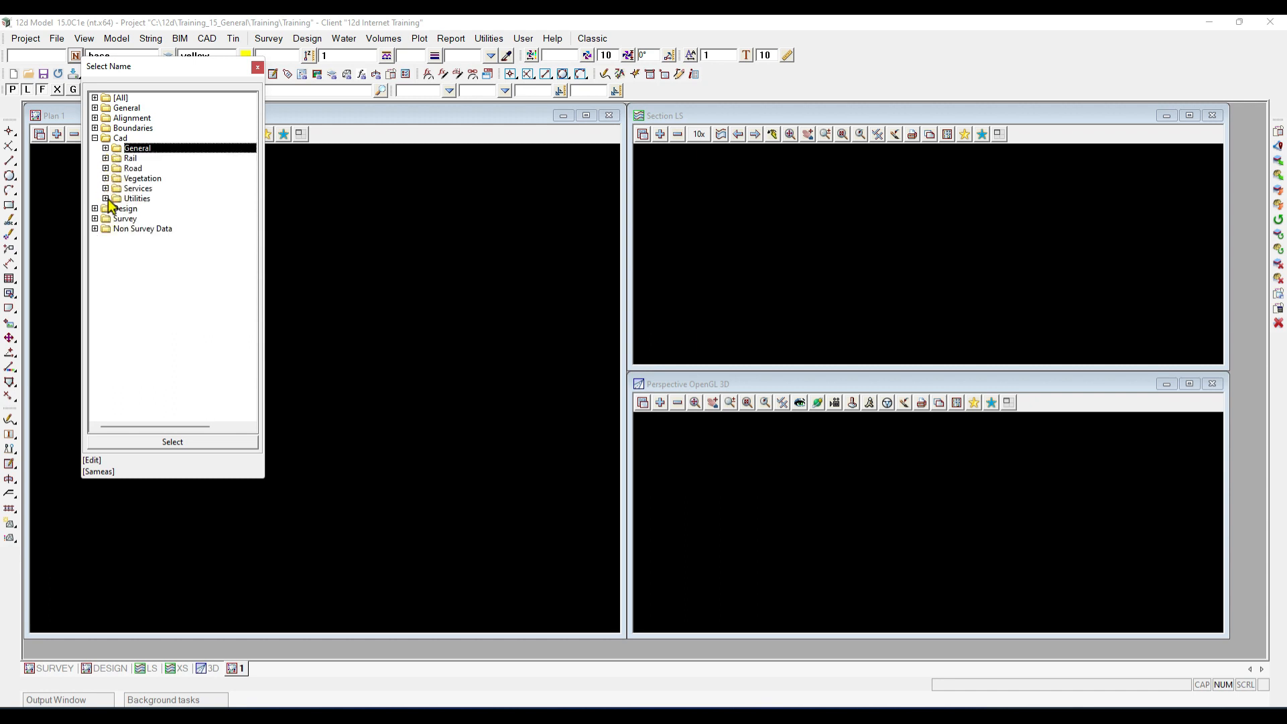
pyautogui.click(106, 189)
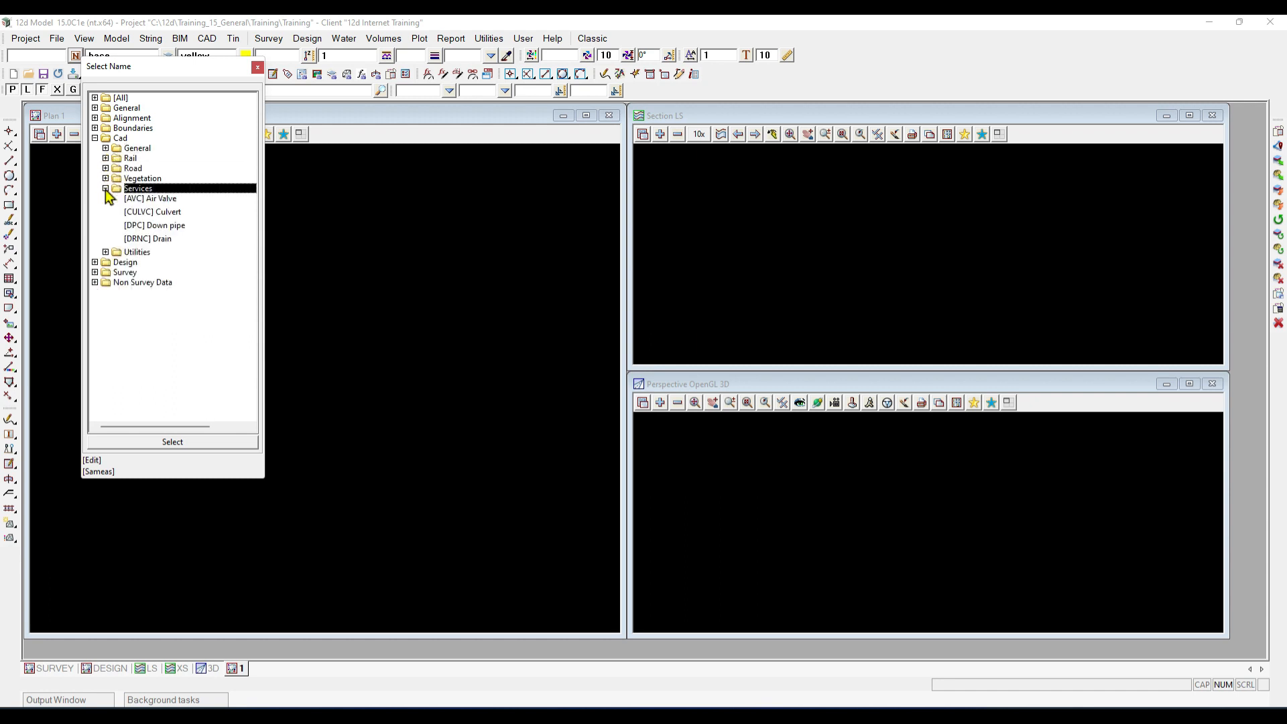
pyautogui.click(152, 242)
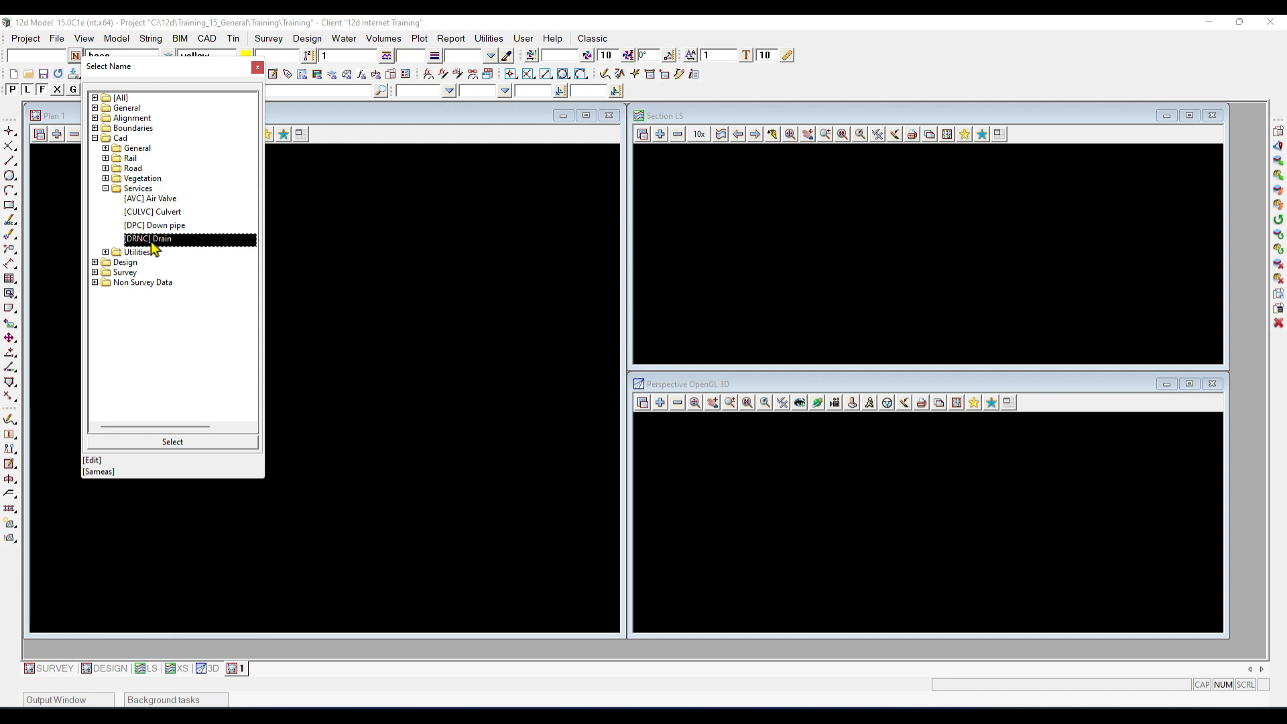
pyautogui.doubleClick(152, 242)
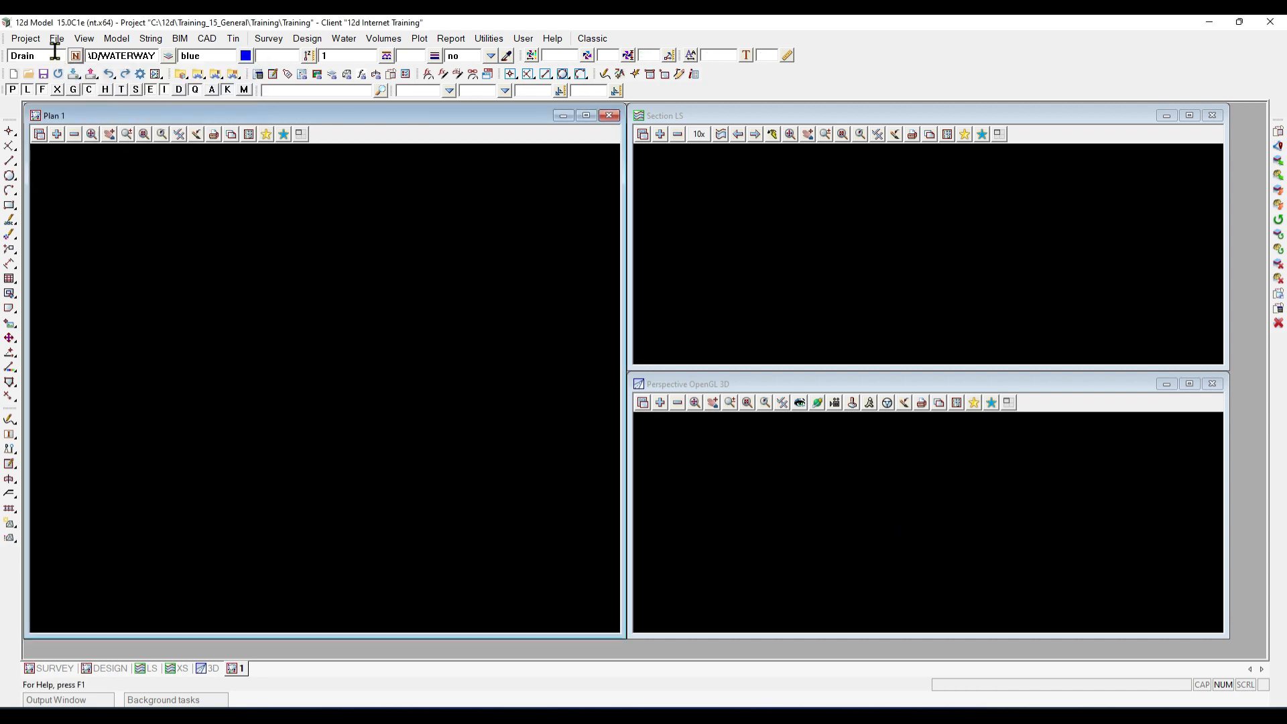
# Examine the default name, the full model name, and the colour that go with the Drain selection
pyautogui.moveTo(55, 52); pyautogui.dragTo(8, 48)
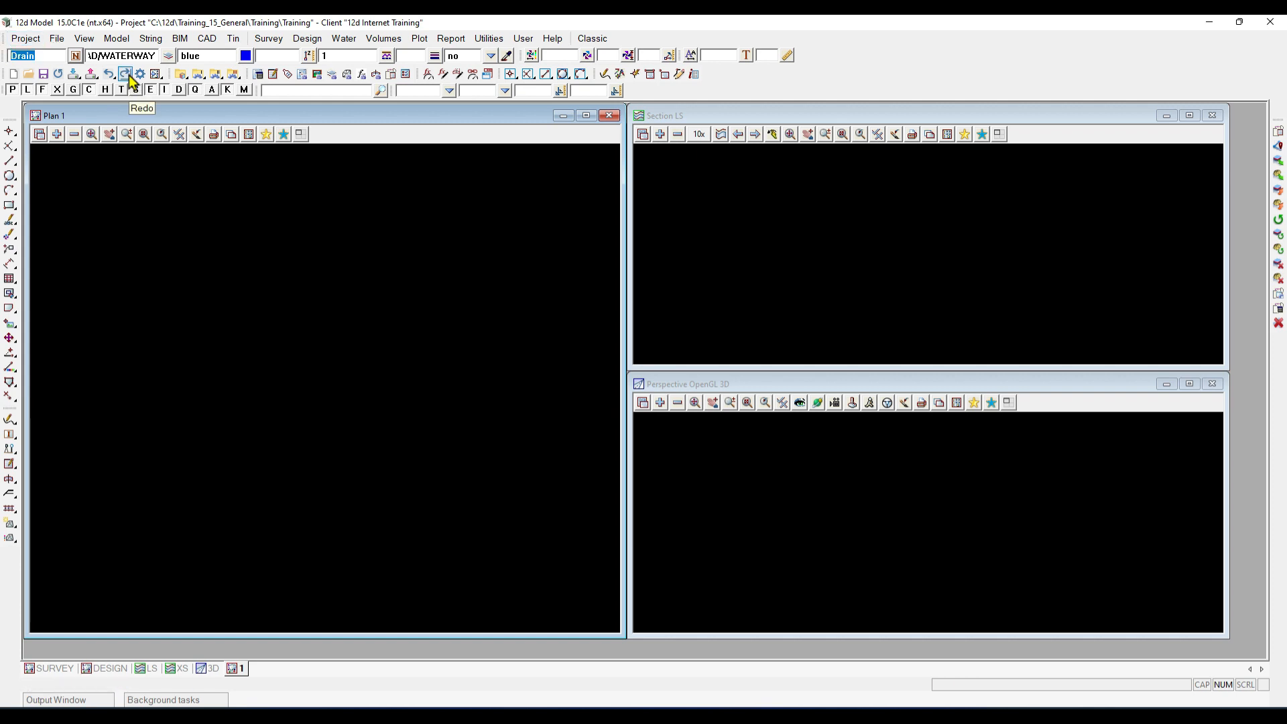
pyautogui.click(23, 56)
pyautogui.doubleClick(23, 56)
pyautogui.press('Tab')
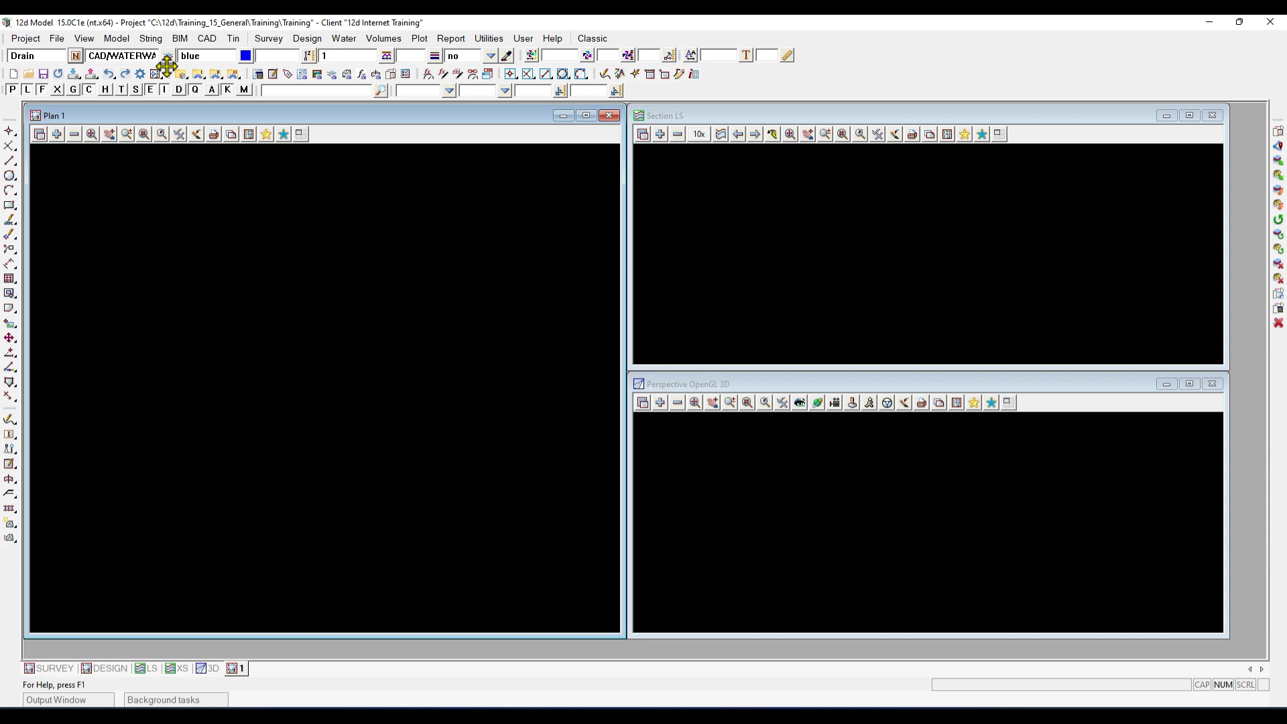
pyautogui.moveTo(110, 56); pyautogui.dragTo(168, 56)
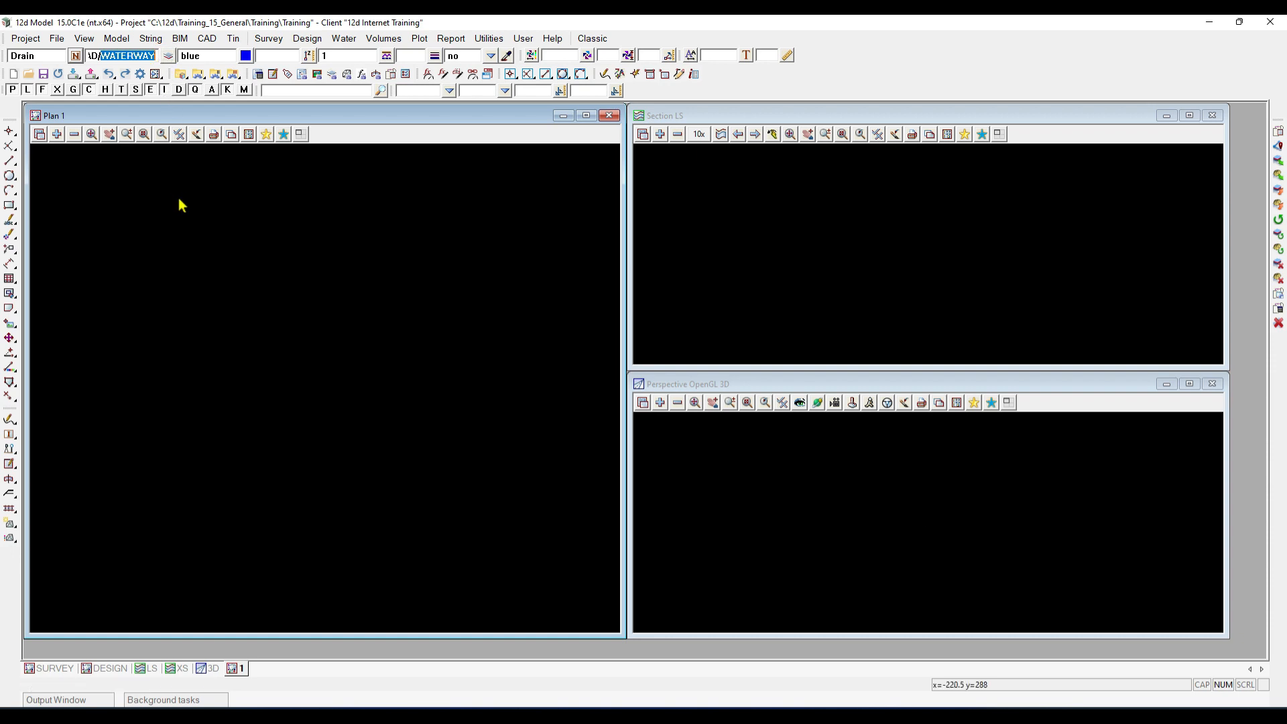
pyautogui.click(232, 54)
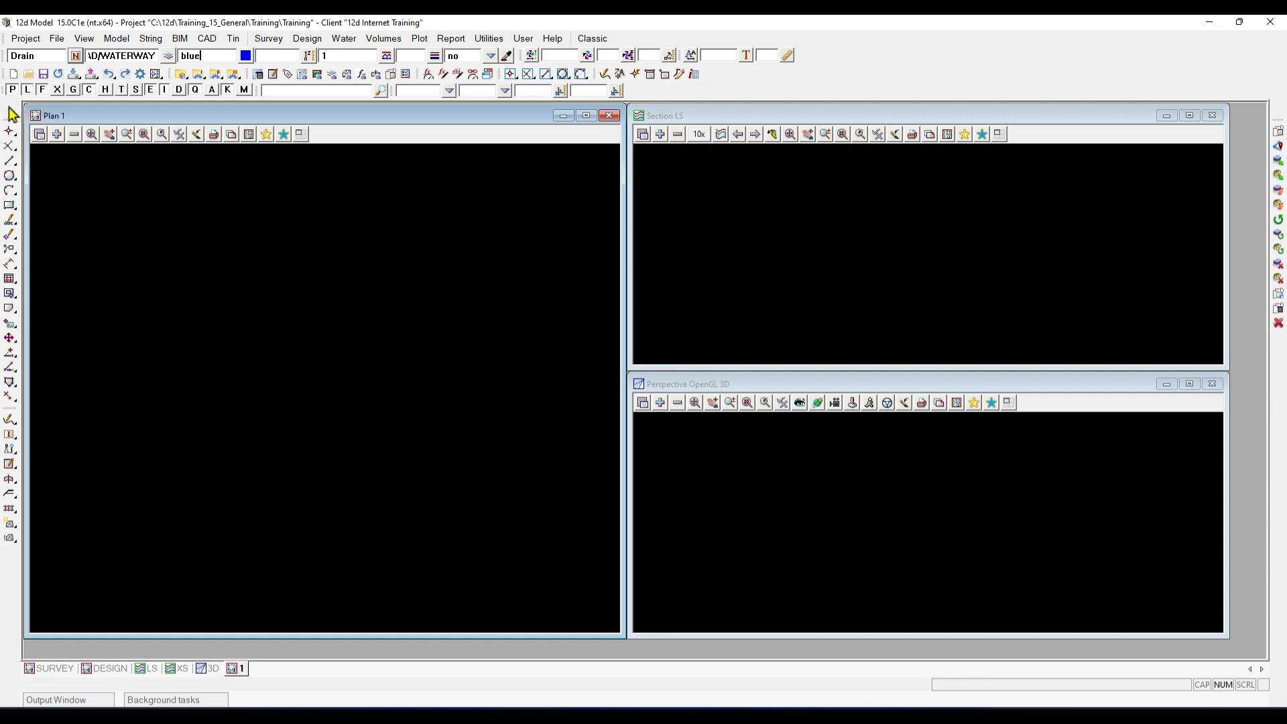
# Save the project and confirm the save reminder
pyautogui.click(43, 75)
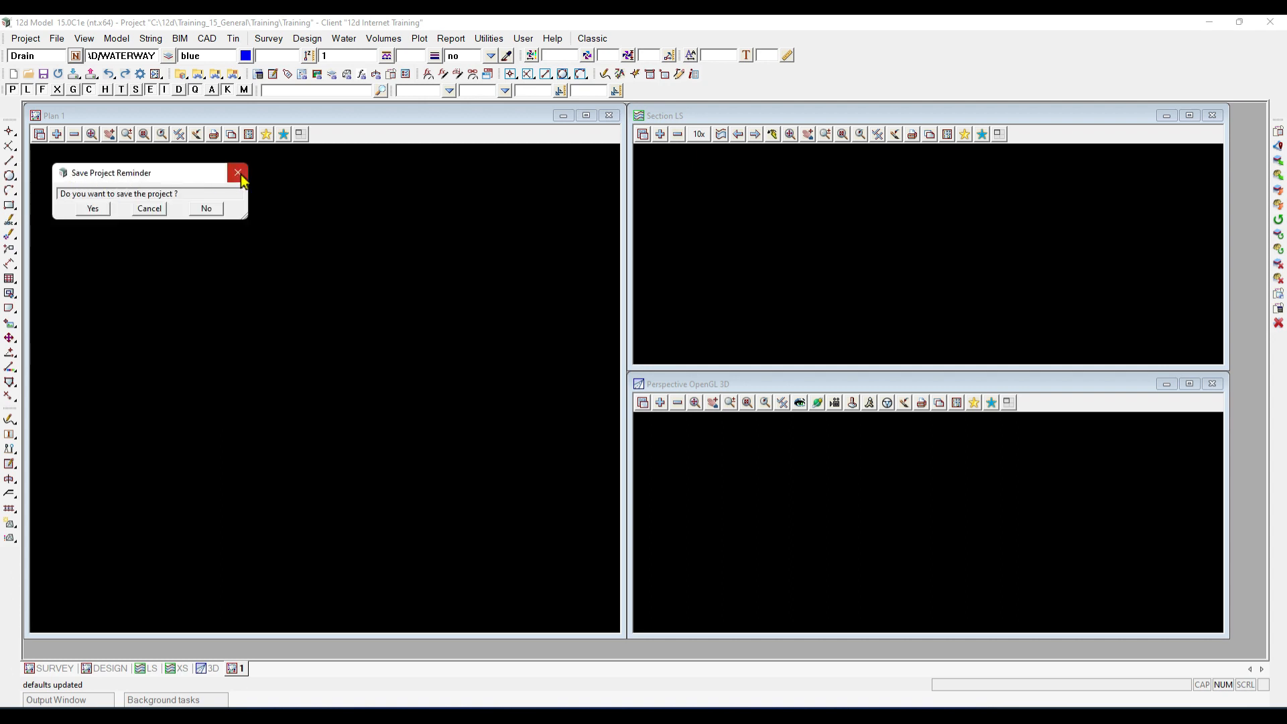
pyautogui.click(91, 209)
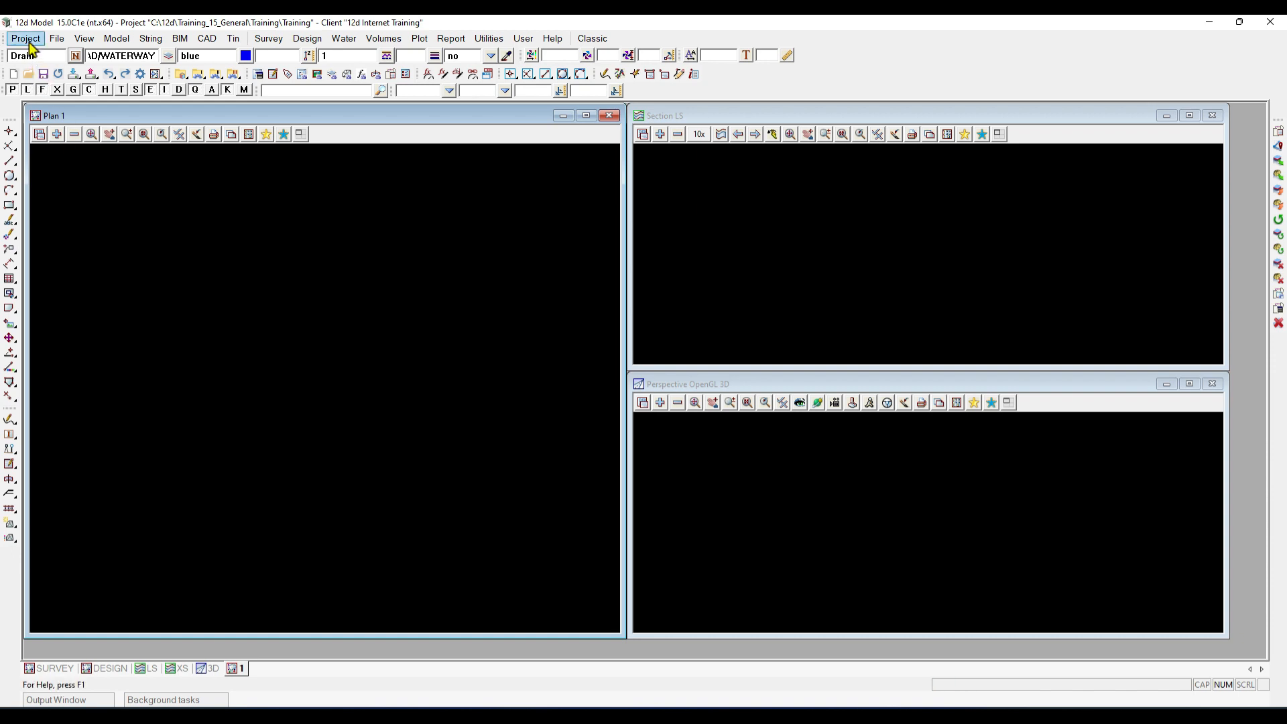
pyautogui.press('ctrl')
pyautogui.press('ctrl')
pyautogui.press('ctrl')
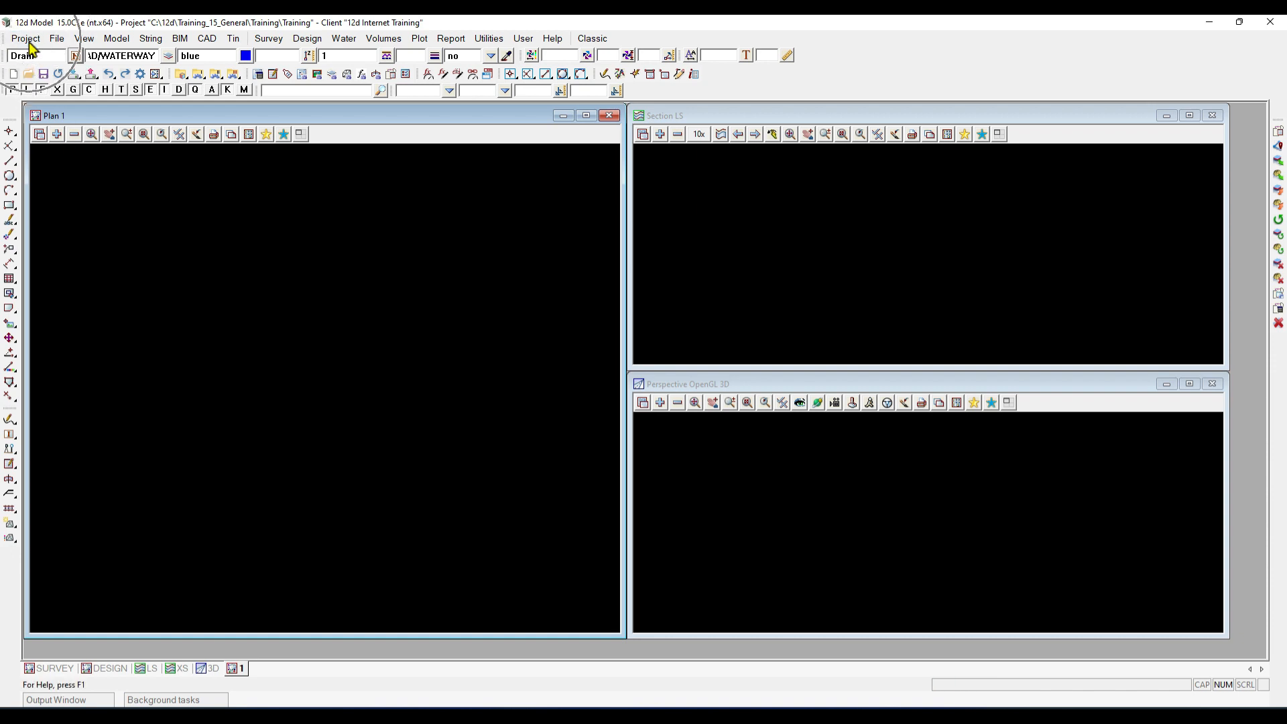
# Look through the project commands to locate Save, and close the list without running anything
pyautogui.click(29, 41)
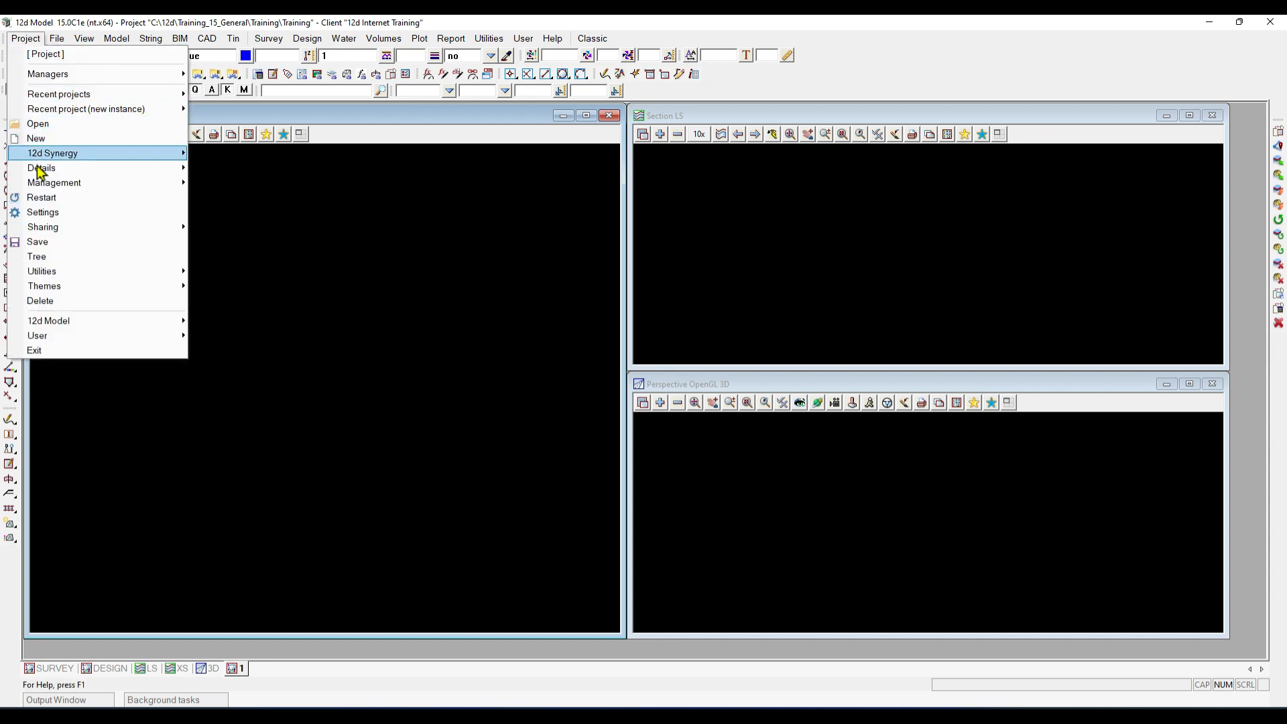
pyautogui.press('ctrl')
pyautogui.press('ctrl')
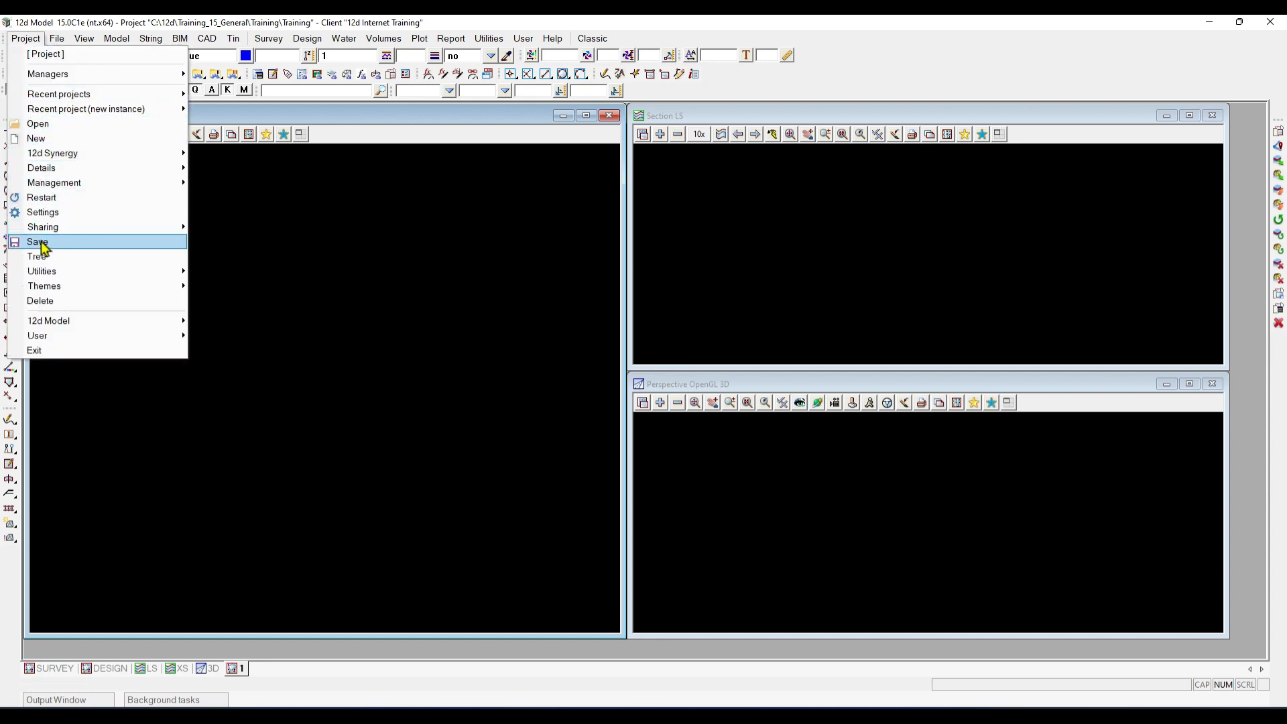
pyautogui.click(315, 243)
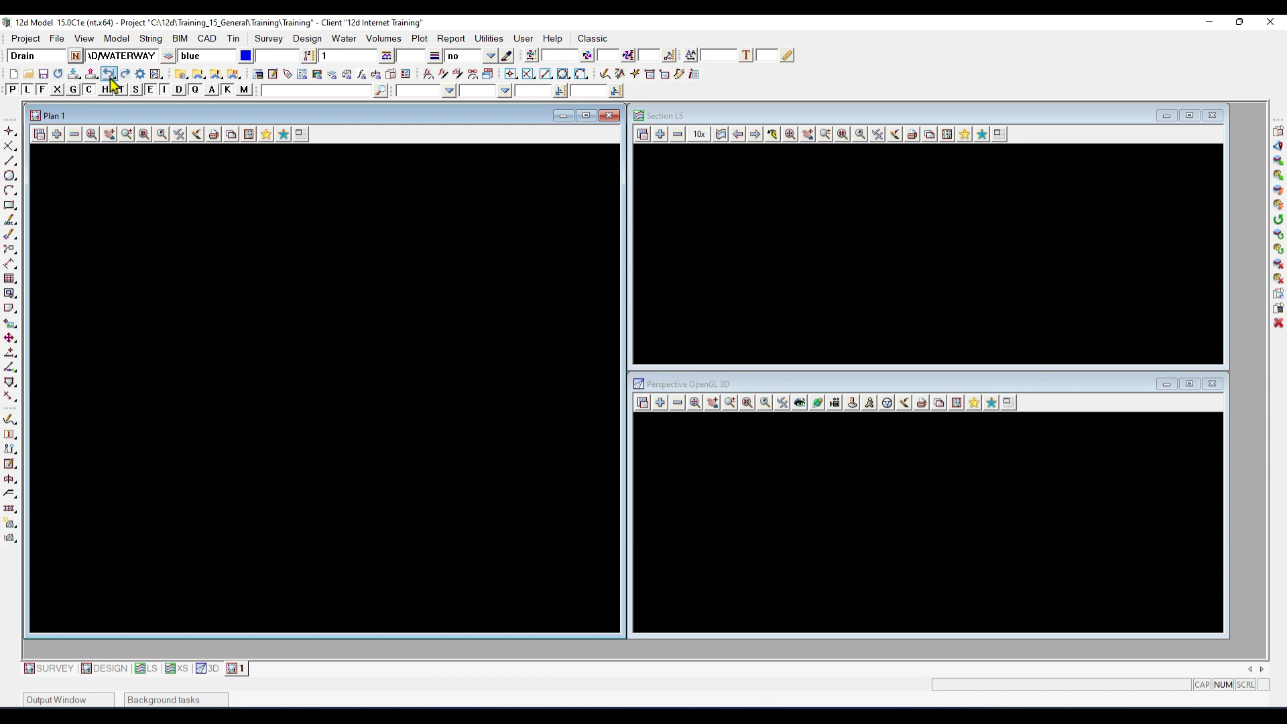
# Try to undo the last operation and dismiss the Undo dialog
pyautogui.click(110, 75)
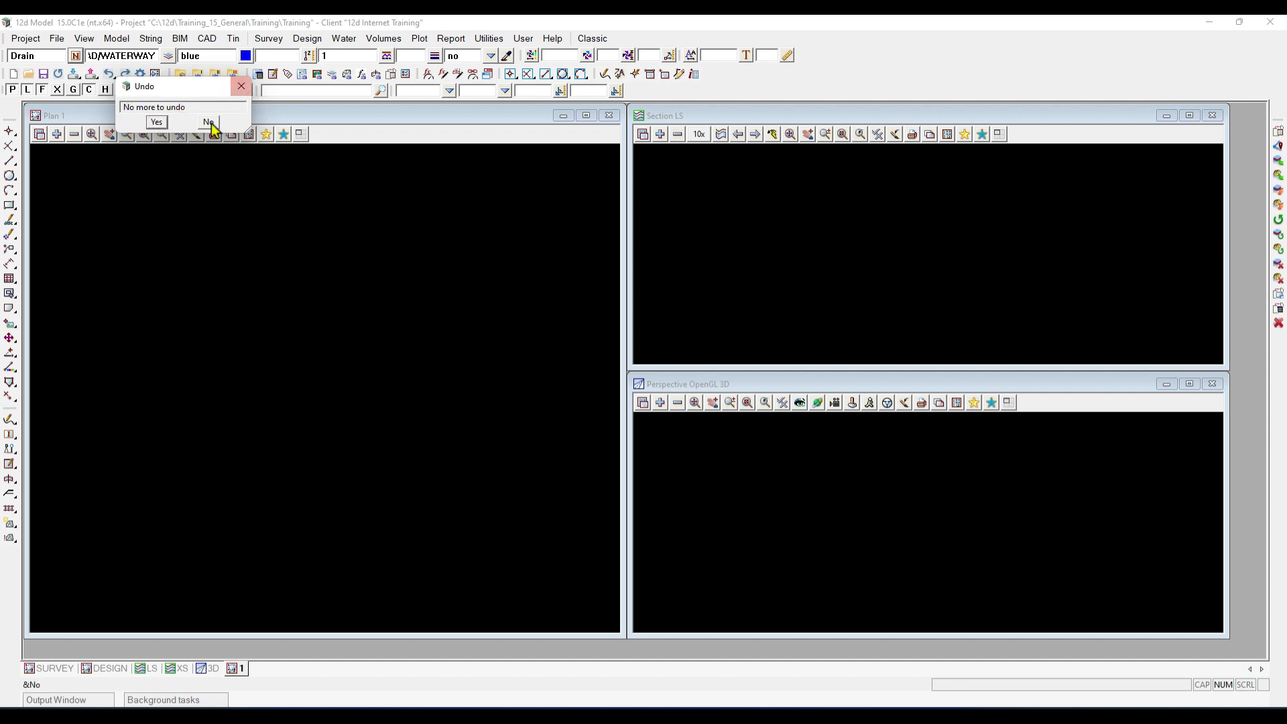
pyautogui.click(241, 86)
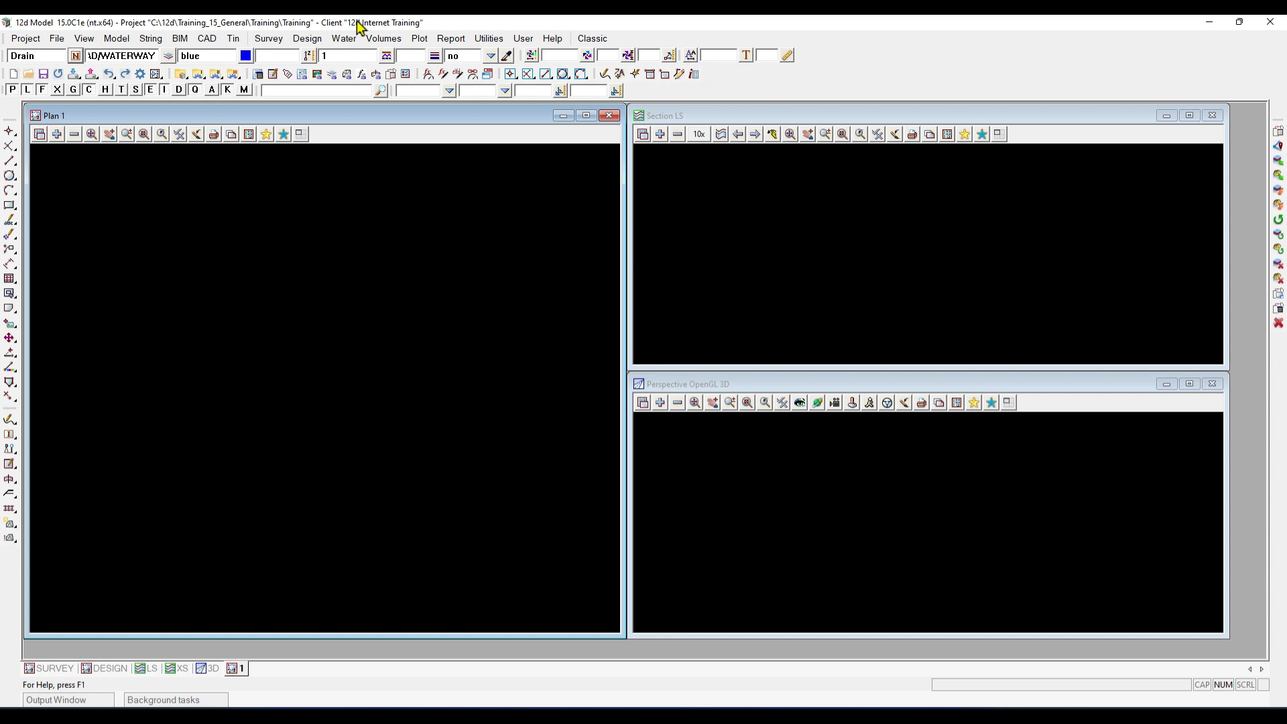
# Look through the flyout of options that includes Water, and close it
pyautogui.click(156, 75)
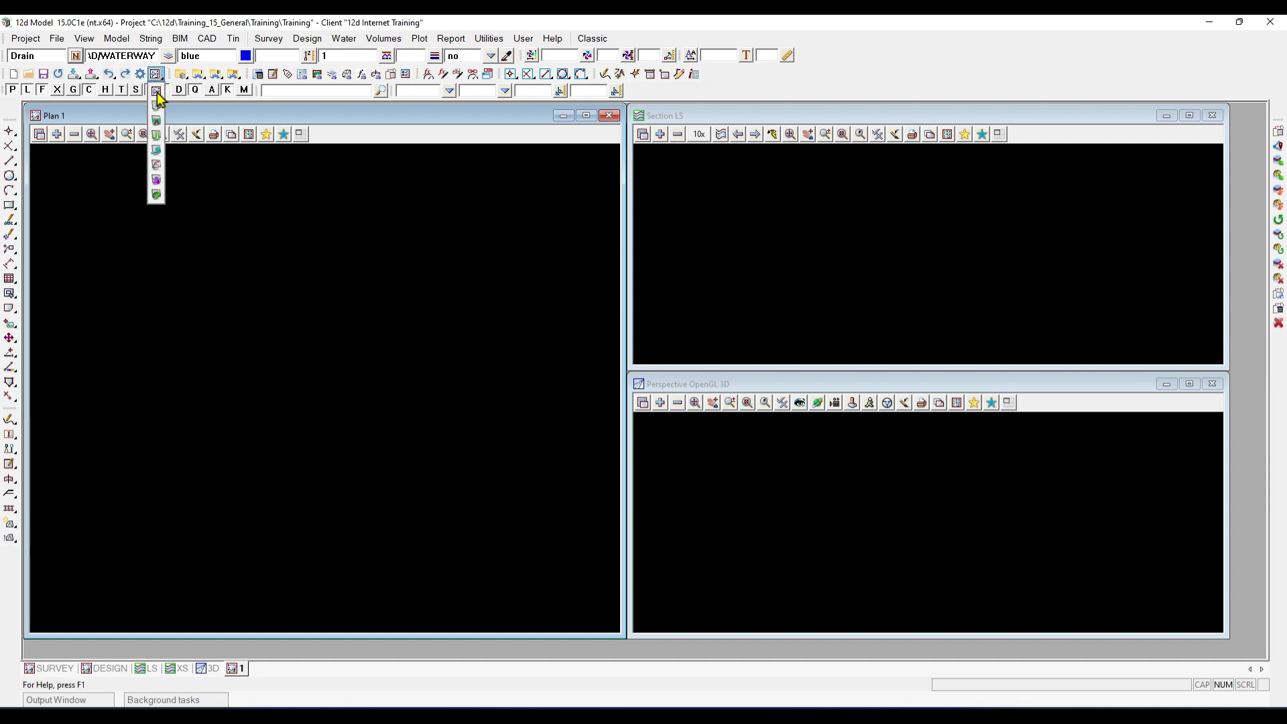
pyautogui.click(159, 152)
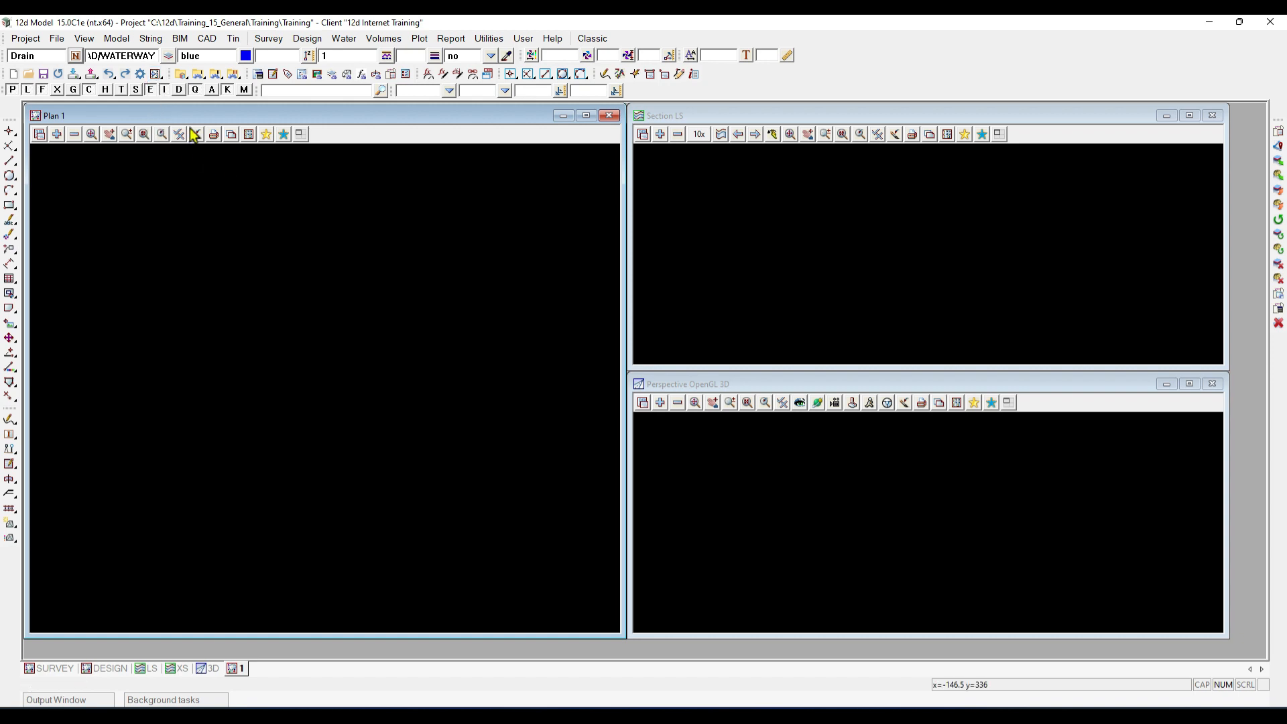
pyautogui.click(157, 76)
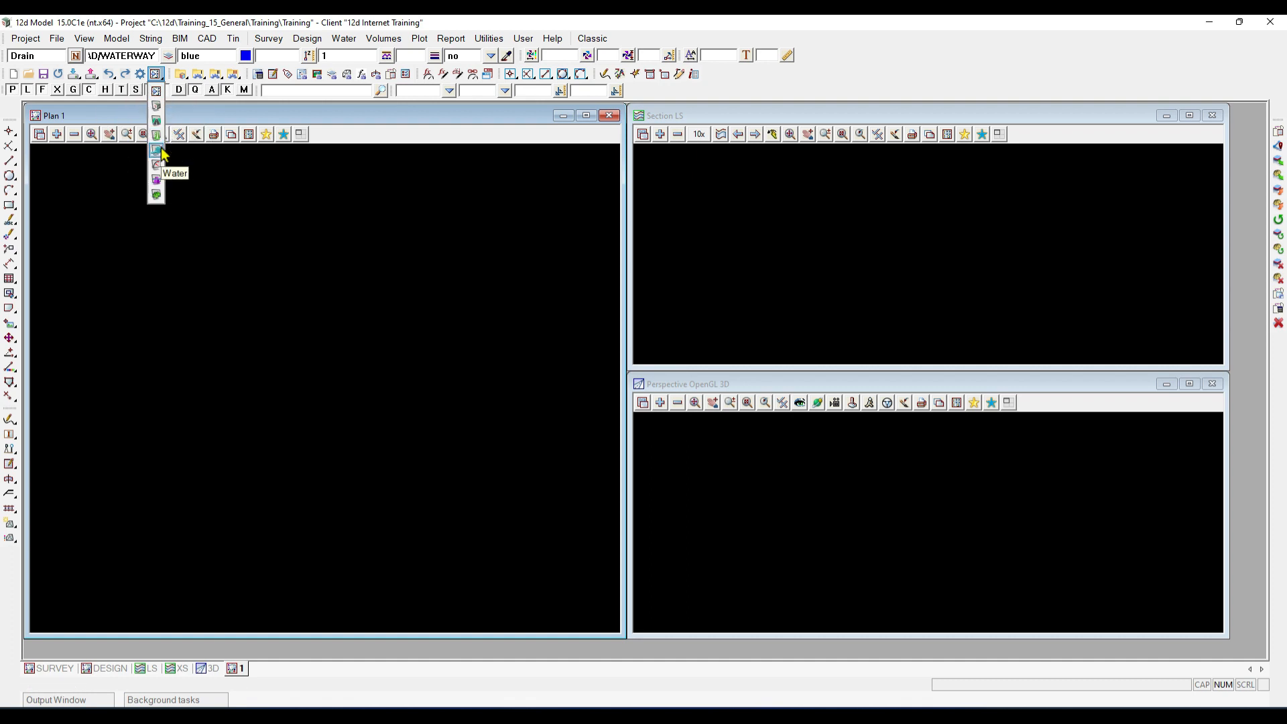
pyautogui.click(264, 193)
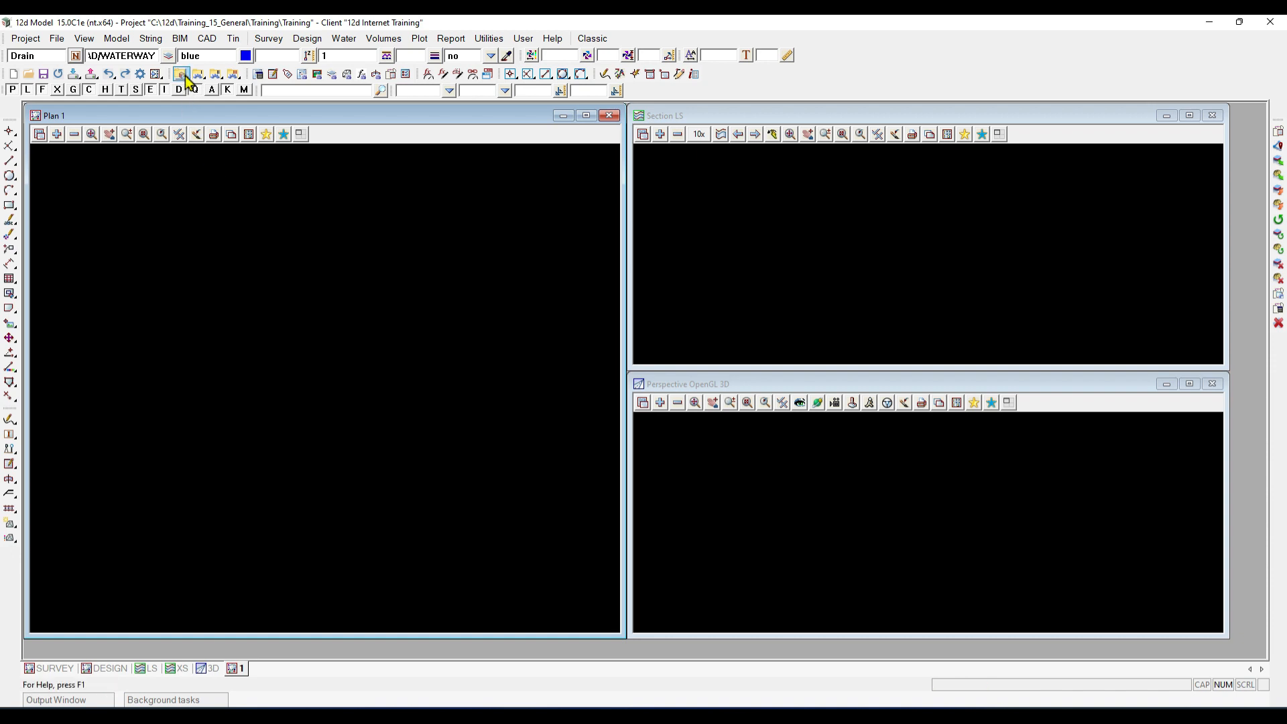
pyautogui.press('ctrl')
pyautogui.press('ctrl')
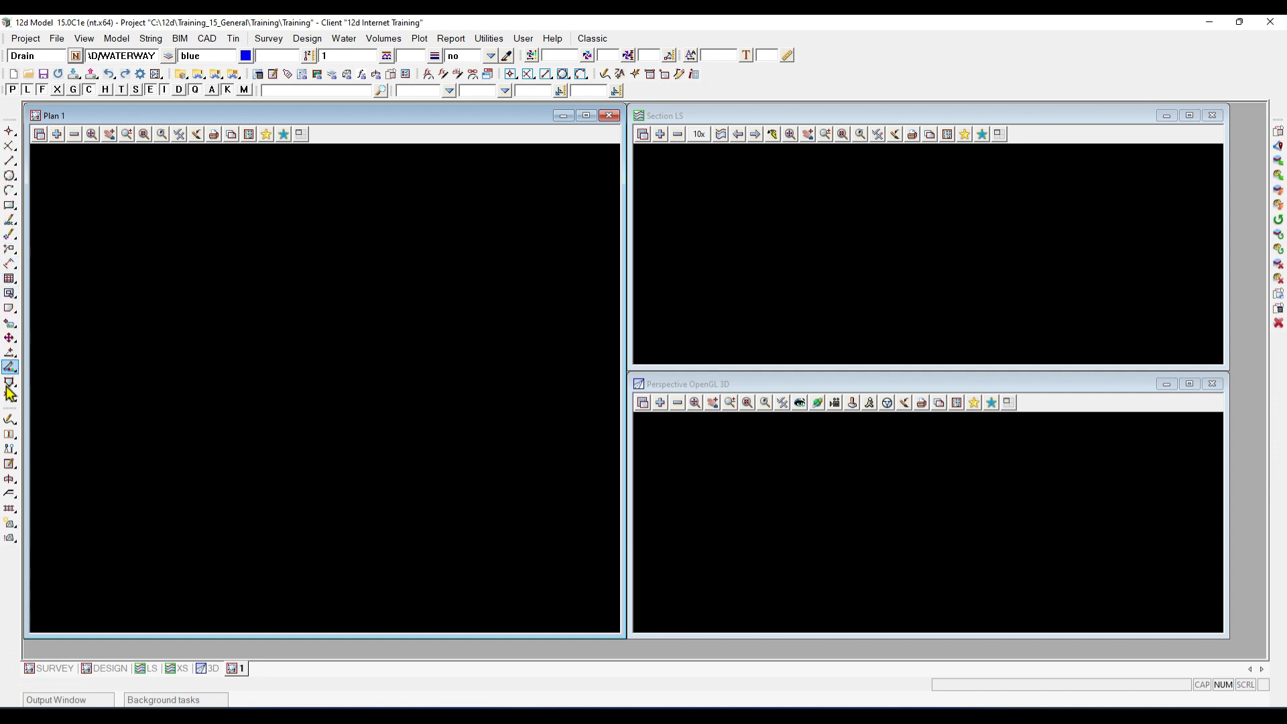
# Try the 2 points tool from the CAD line options and cancel it before picking any position
pyautogui.click(9, 136)
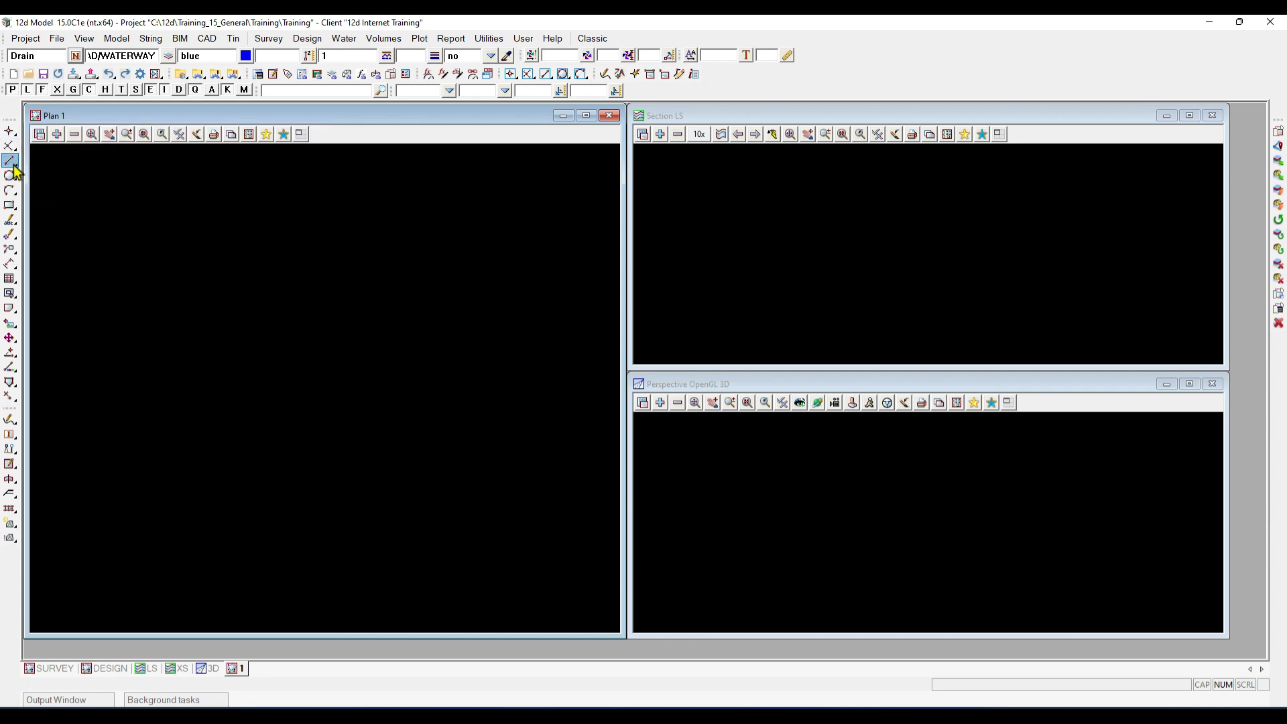
pyautogui.moveTo(13, 166)
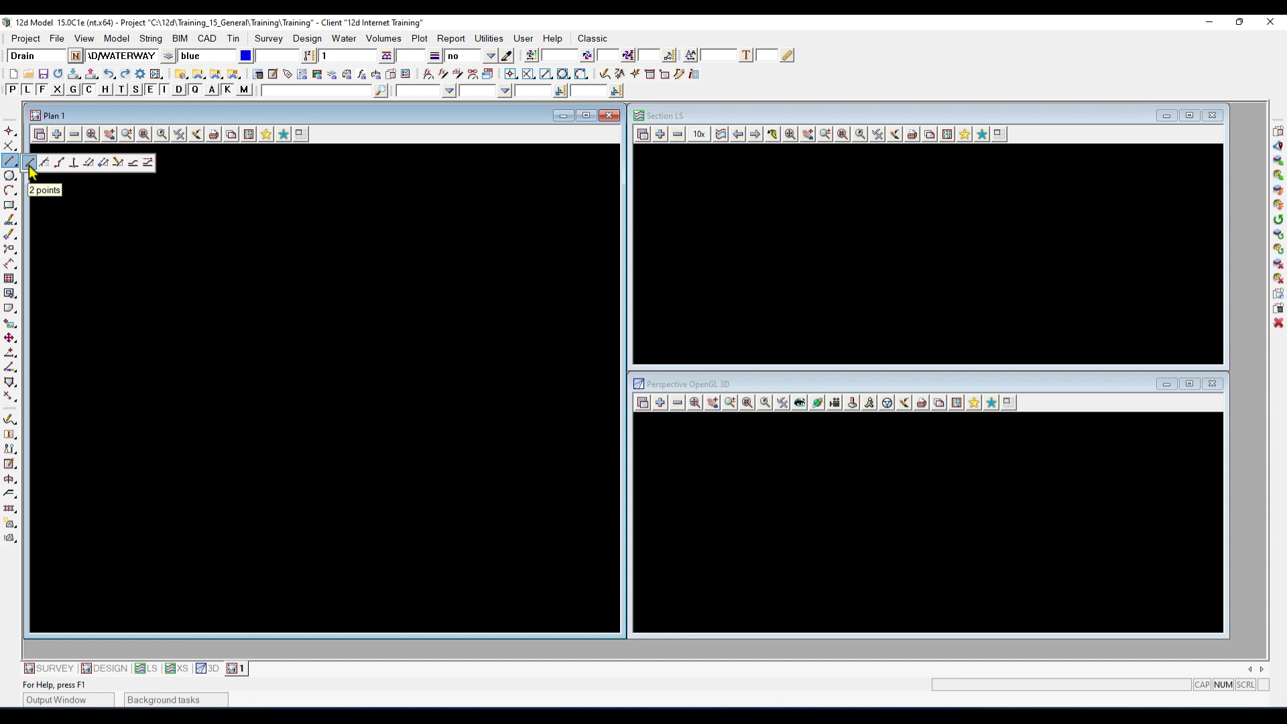
pyautogui.click(29, 164)
pyautogui.click(30, 167)
pyautogui.click(29, 167)
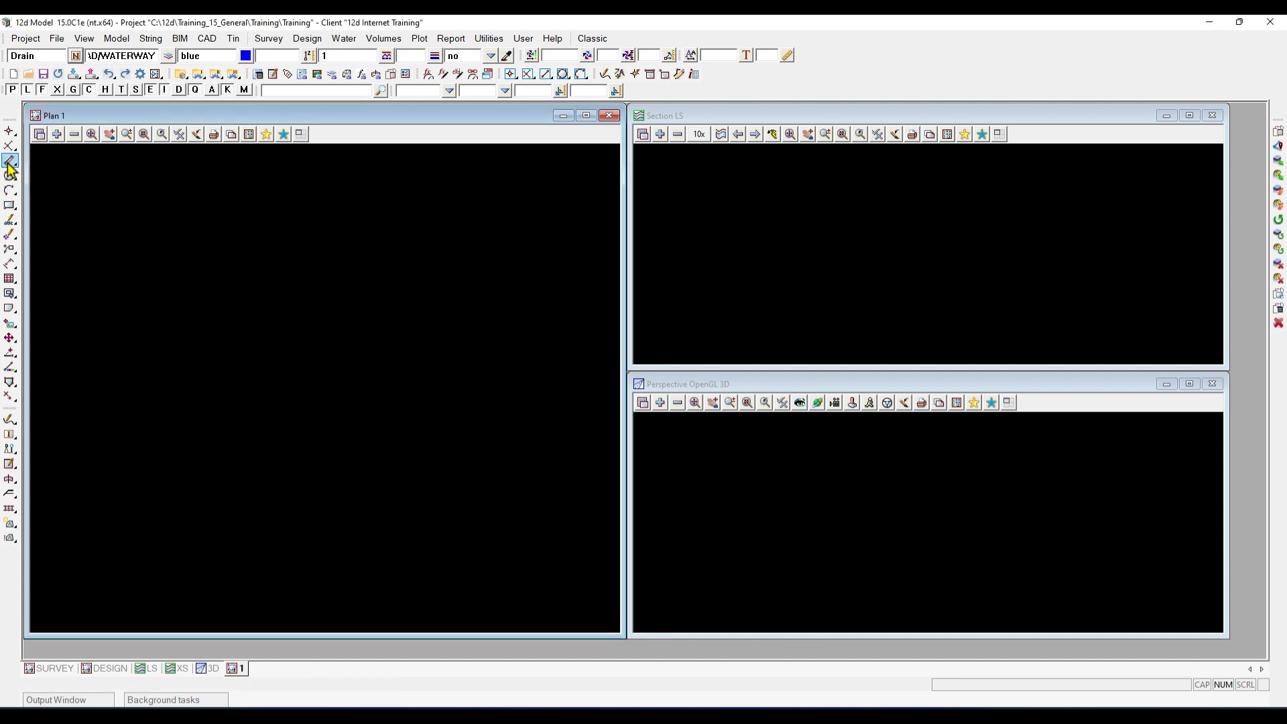
pyautogui.moveTo(9, 168)
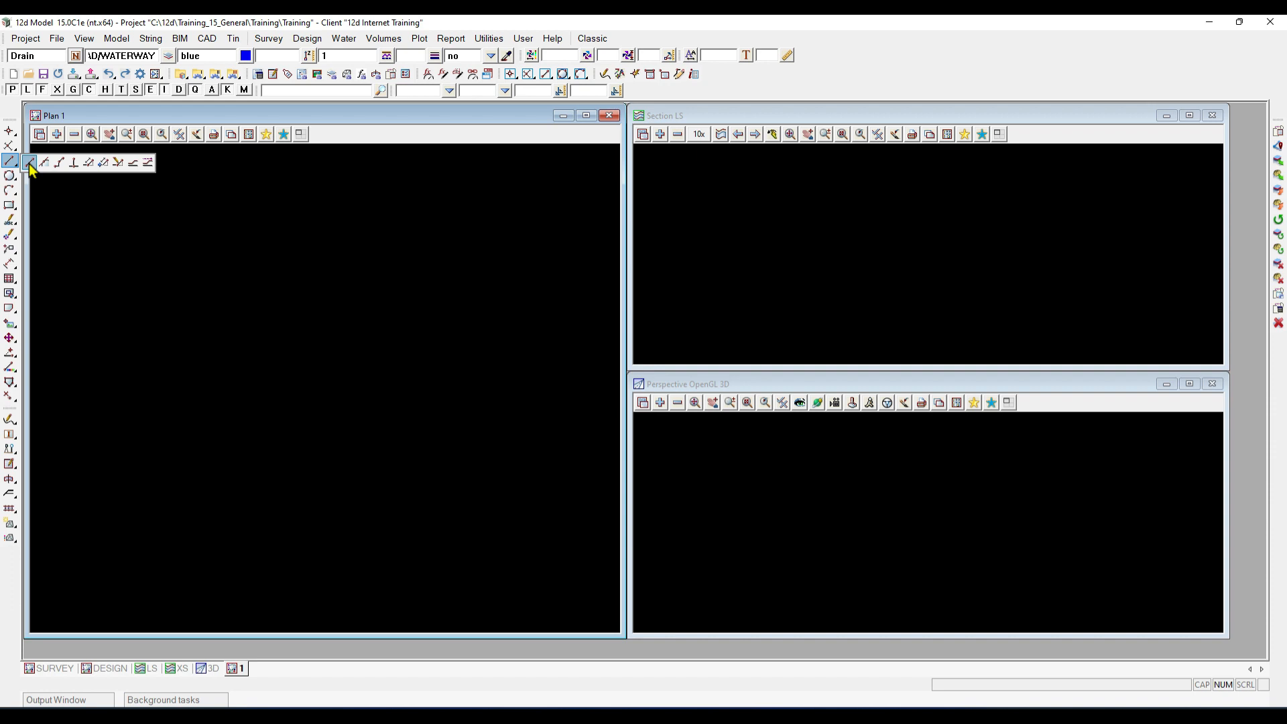
pyautogui.click(30, 163)
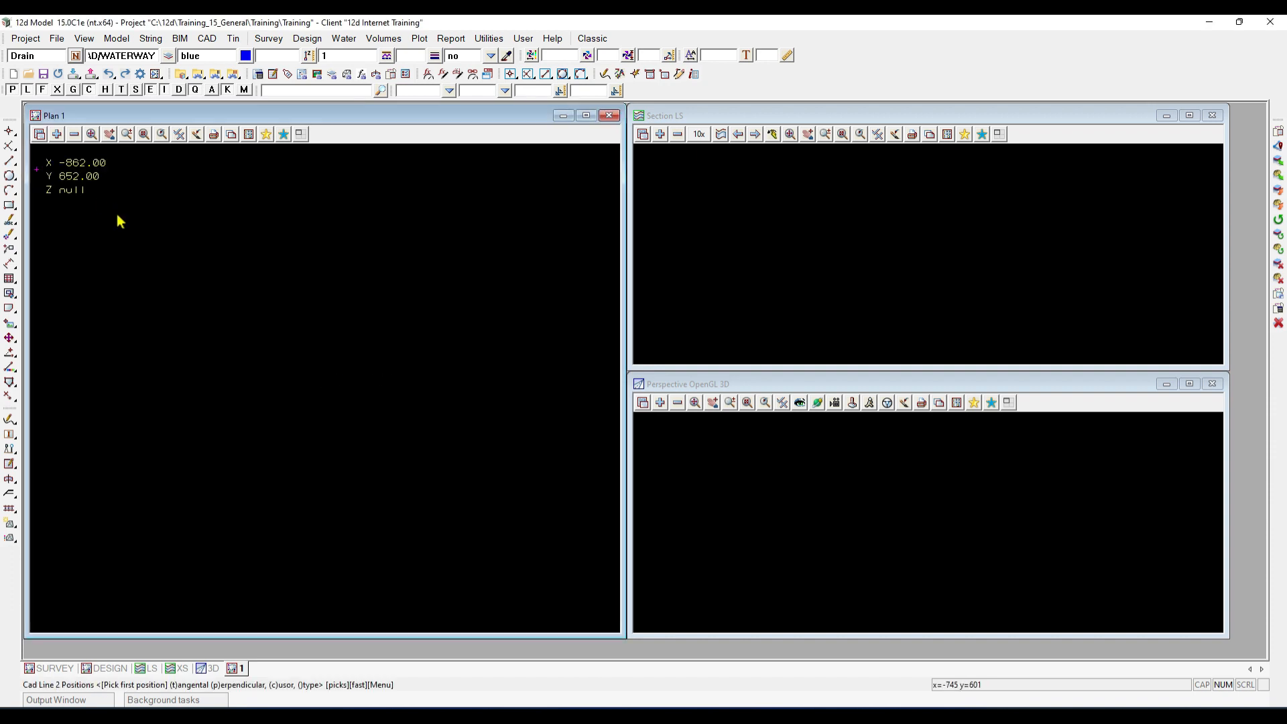
pyautogui.press('Escape')
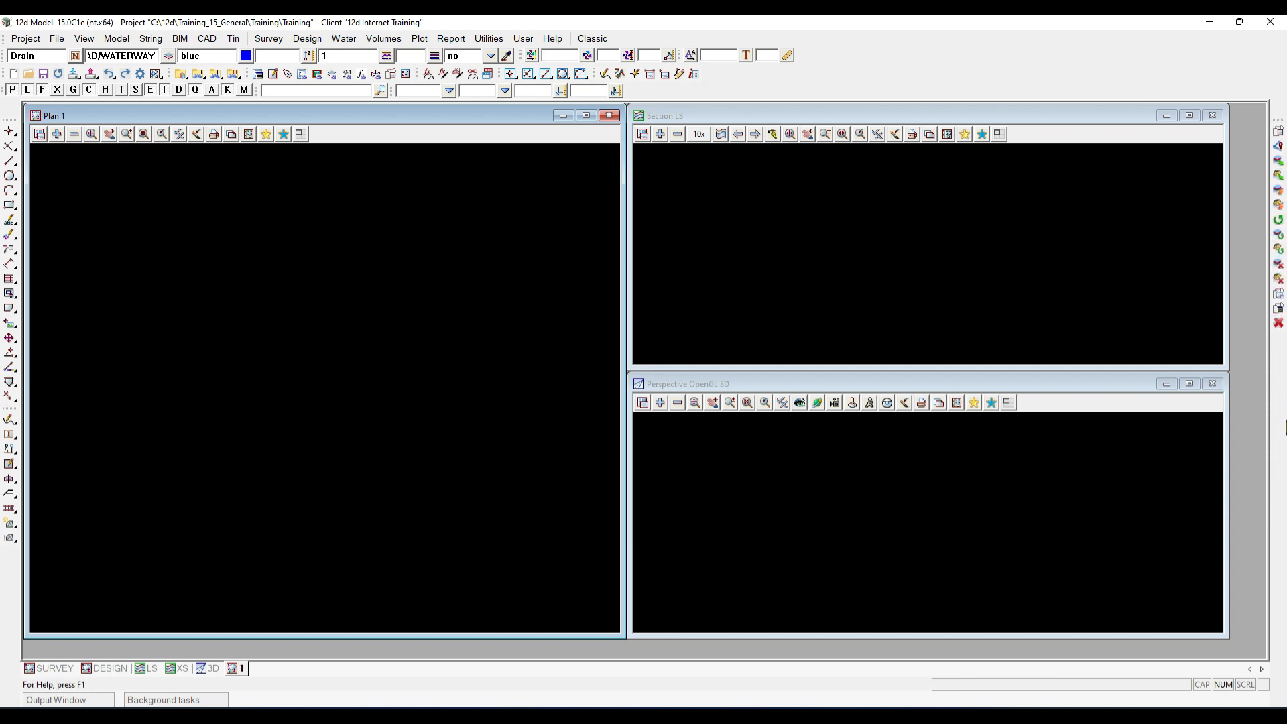
# Activate the Plan 1, Section LS and Perspective OpenGL 3D views in turn, and return to Plan 1
pyautogui.click(1278, 277)
pyautogui.click(1279, 293)
pyautogui.click(54, 121)
pyautogui.click(860, 121)
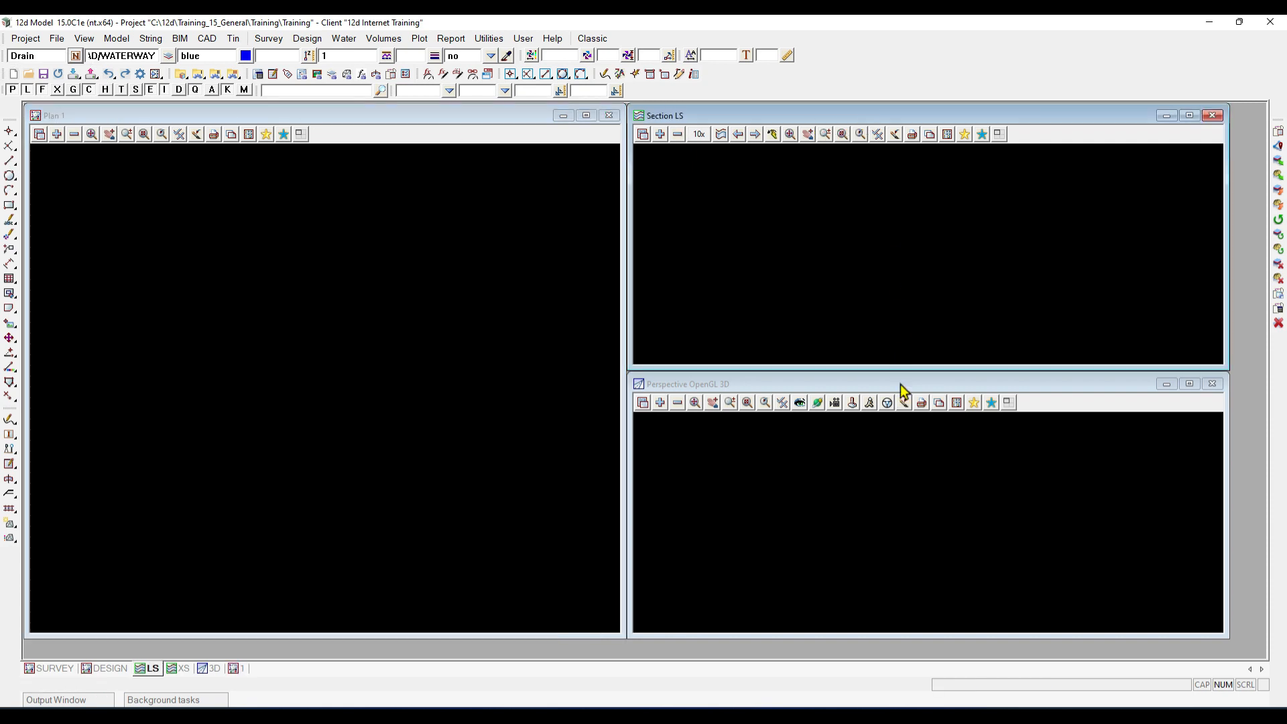
pyautogui.click(687, 120)
pyautogui.click(687, 120)
pyautogui.click(704, 399)
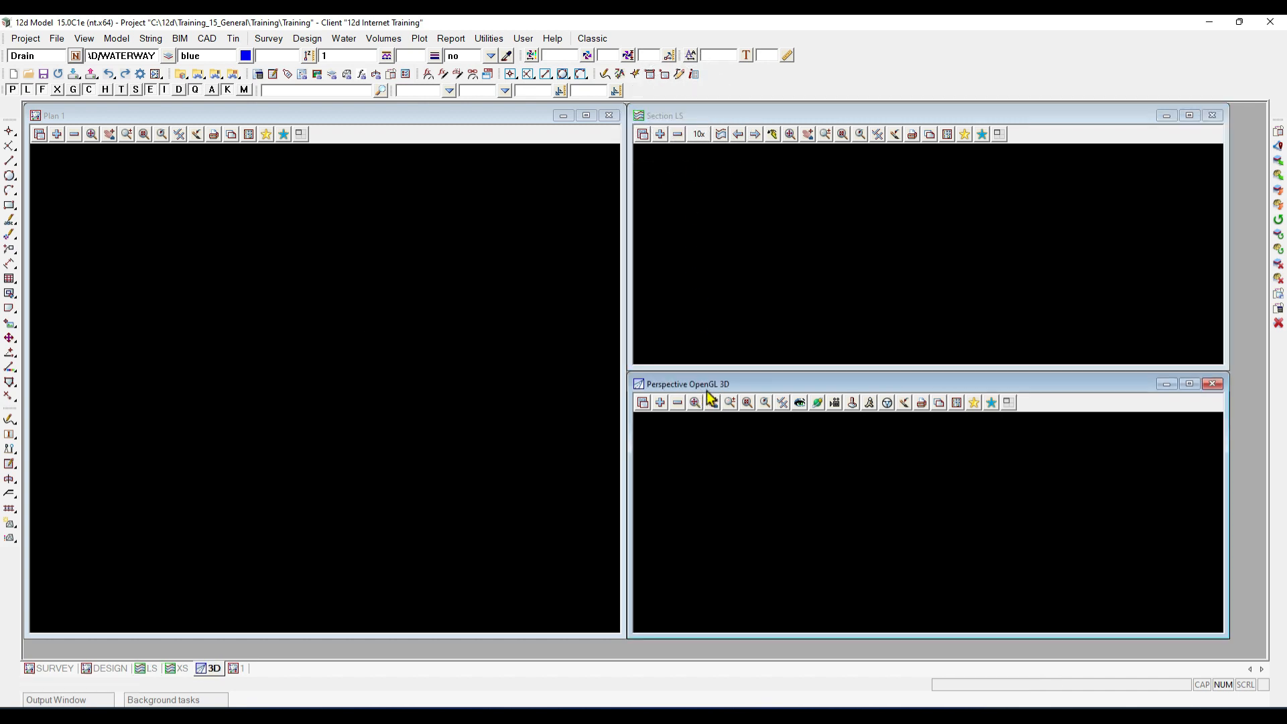
pyautogui.click(748, 401)
pyautogui.click(420, 118)
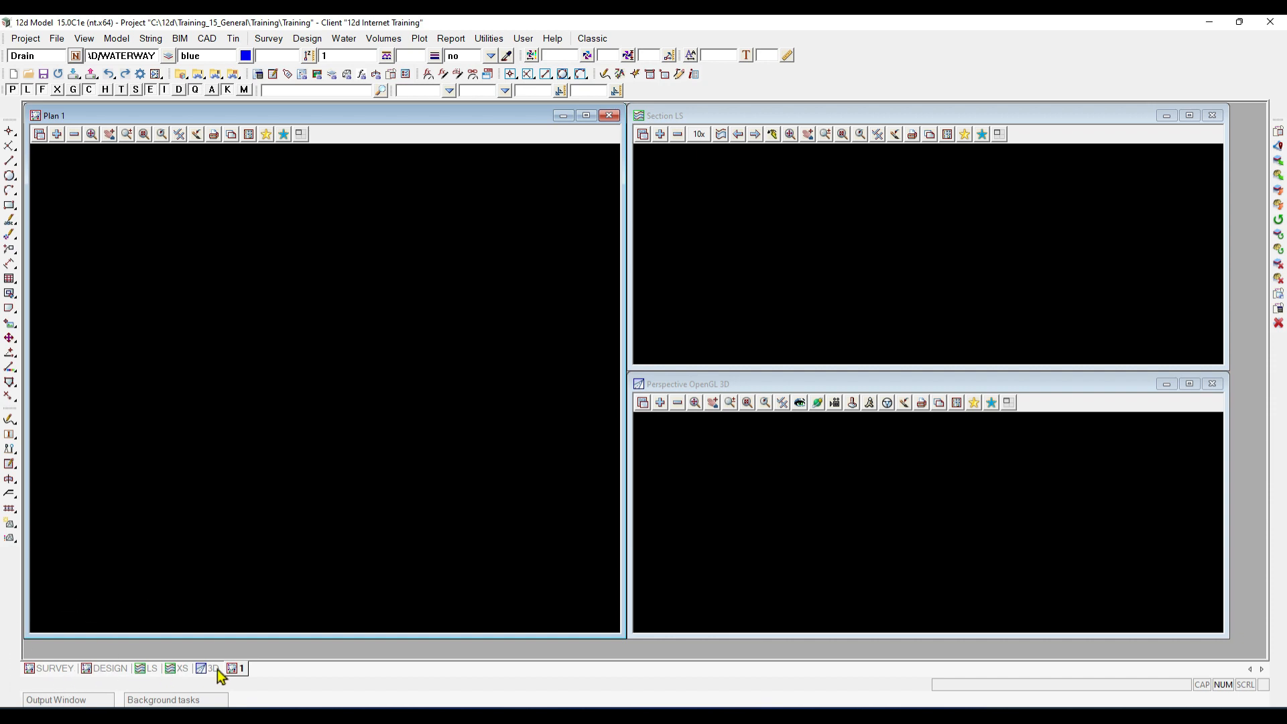
# Make the Perspective OpenGL 3D view the active view
pyautogui.press('ctrl')
pyautogui.press('ctrl')
pyautogui.press('ctrl')
pyautogui.press('ctrl')
pyautogui.press('ctrl')
pyautogui.press('ctrl')
pyautogui.click(211, 670)
pyautogui.click(210, 670)
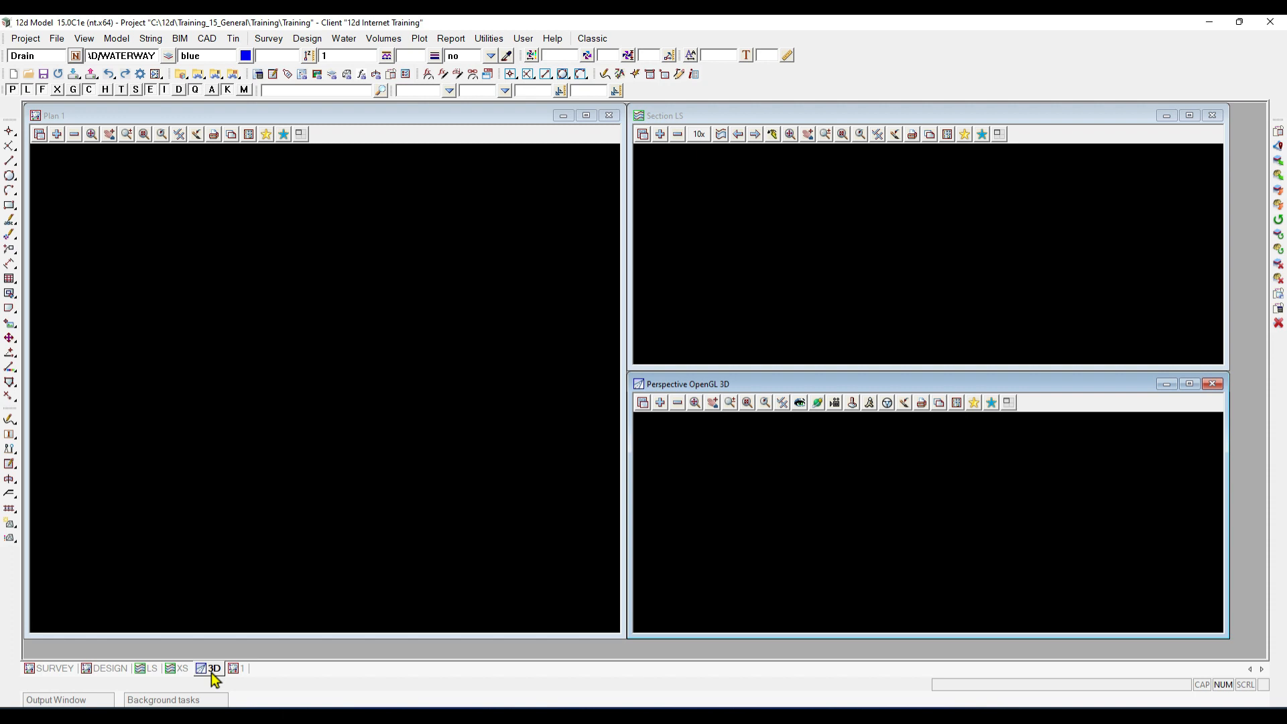
pyautogui.click(215, 673)
pyautogui.click(777, 384)
# Examine which types of view can be created, from plan to section, and leave without creating one
pyautogui.click(92, 40)
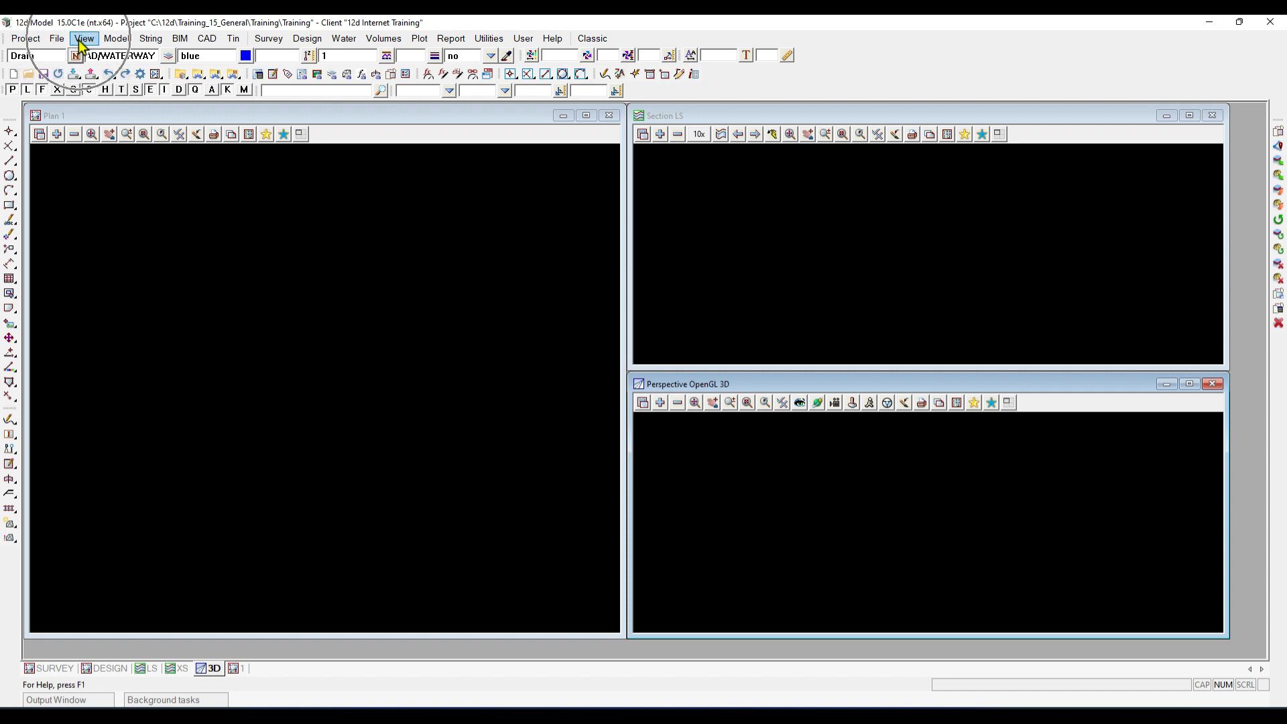
pyautogui.click(82, 39)
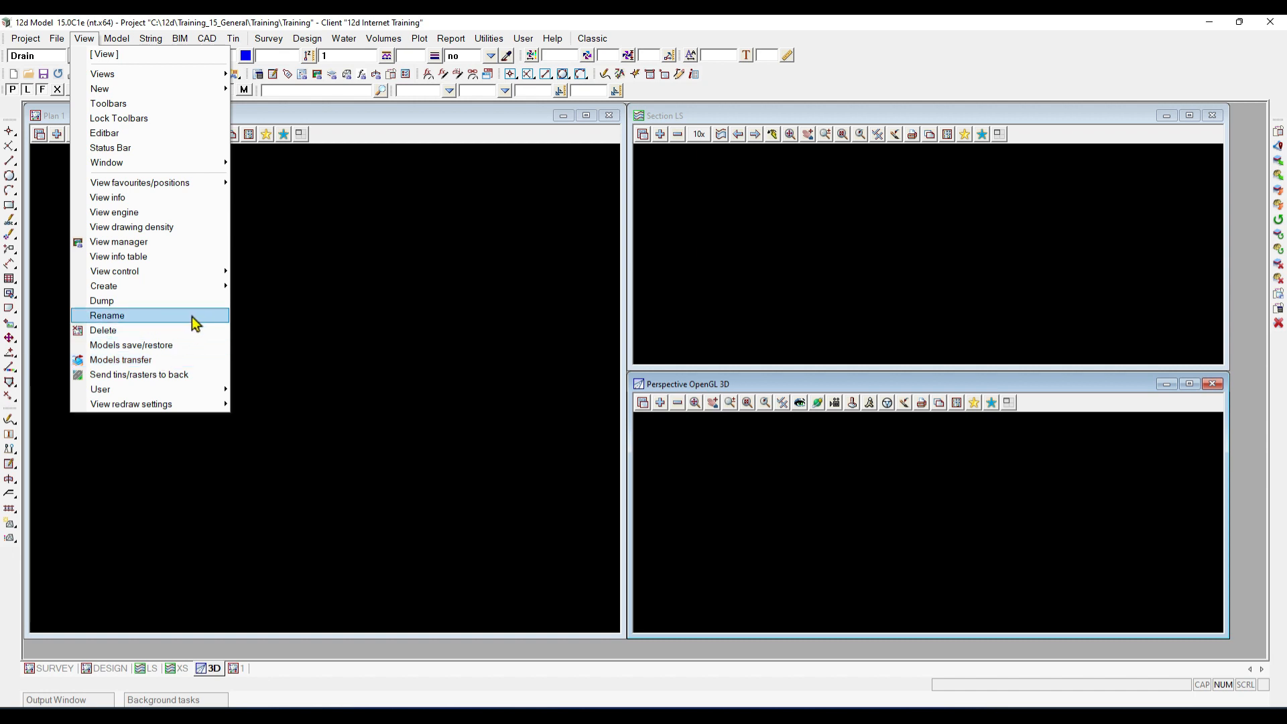
pyautogui.click(82, 40)
pyautogui.click(81, 41)
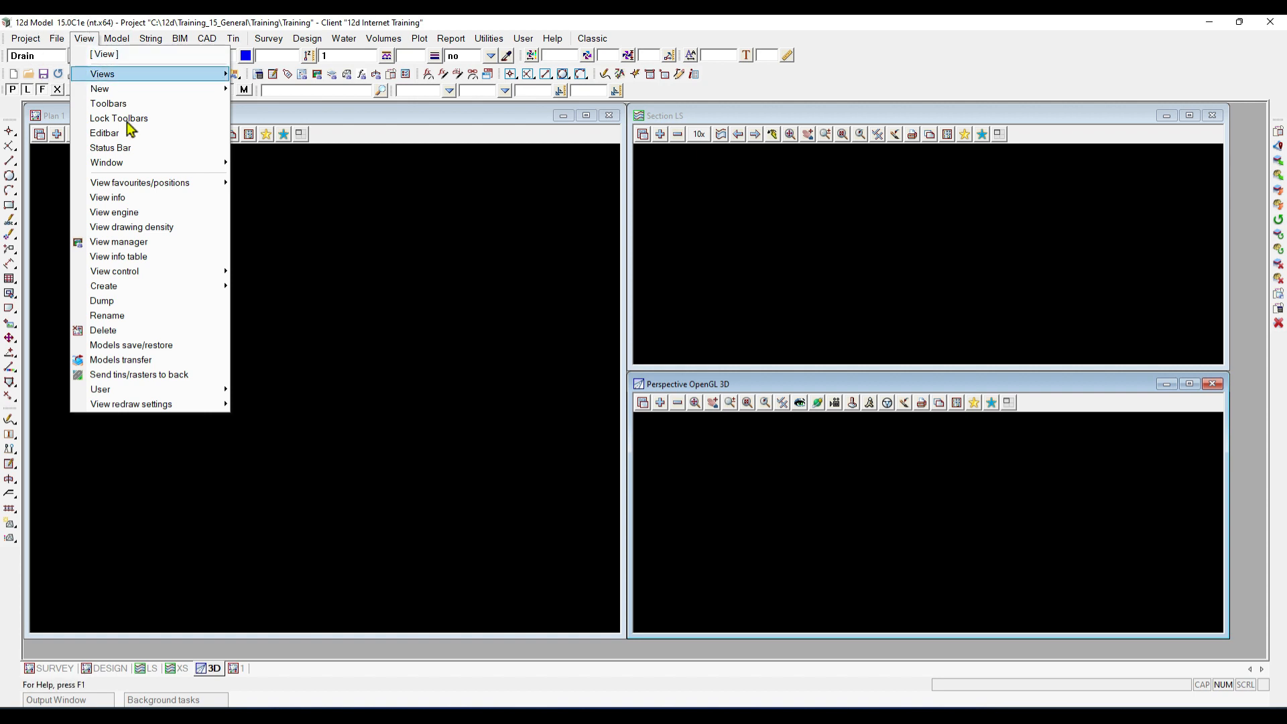
pyautogui.moveTo(159, 287)
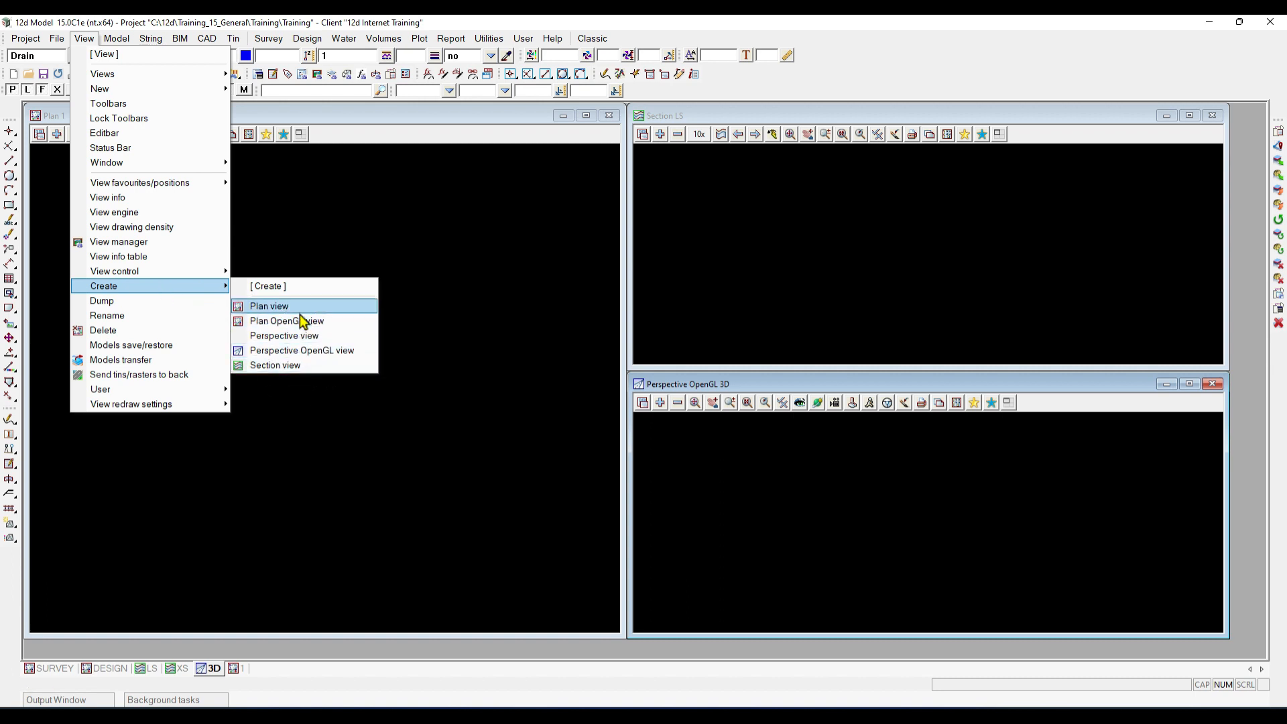
pyautogui.click(335, 321)
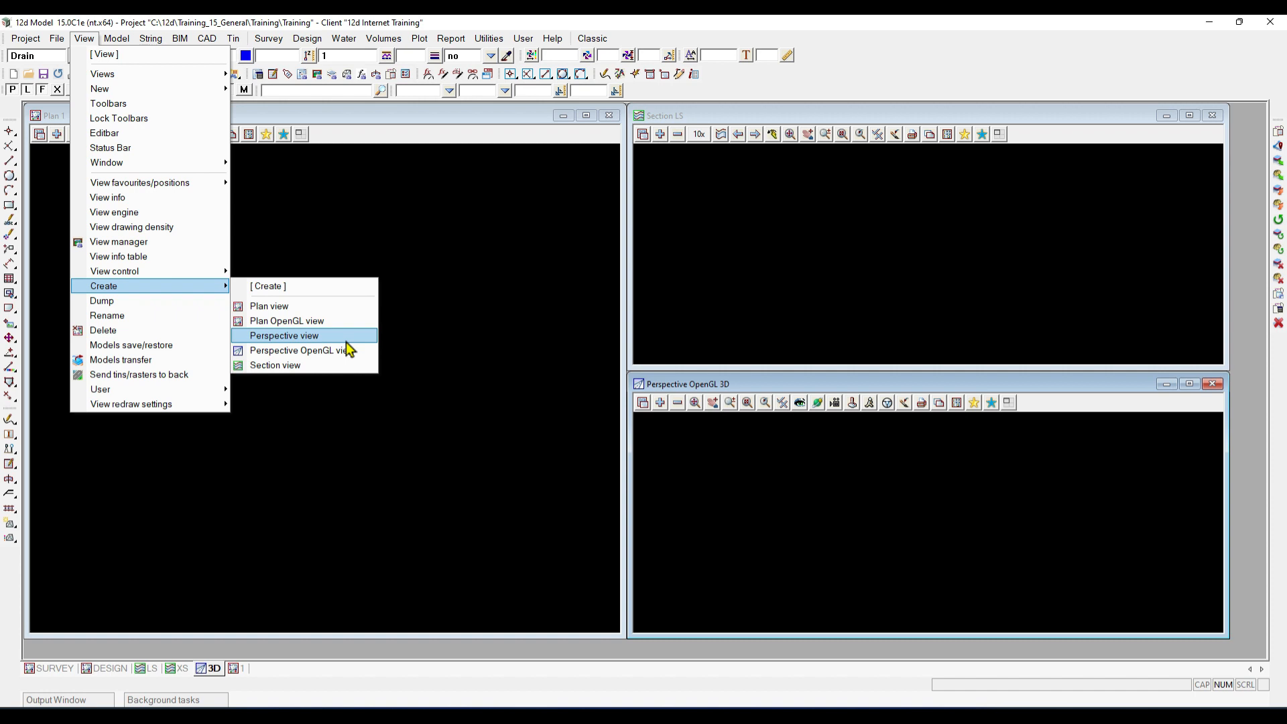
pyautogui.click(473, 328)
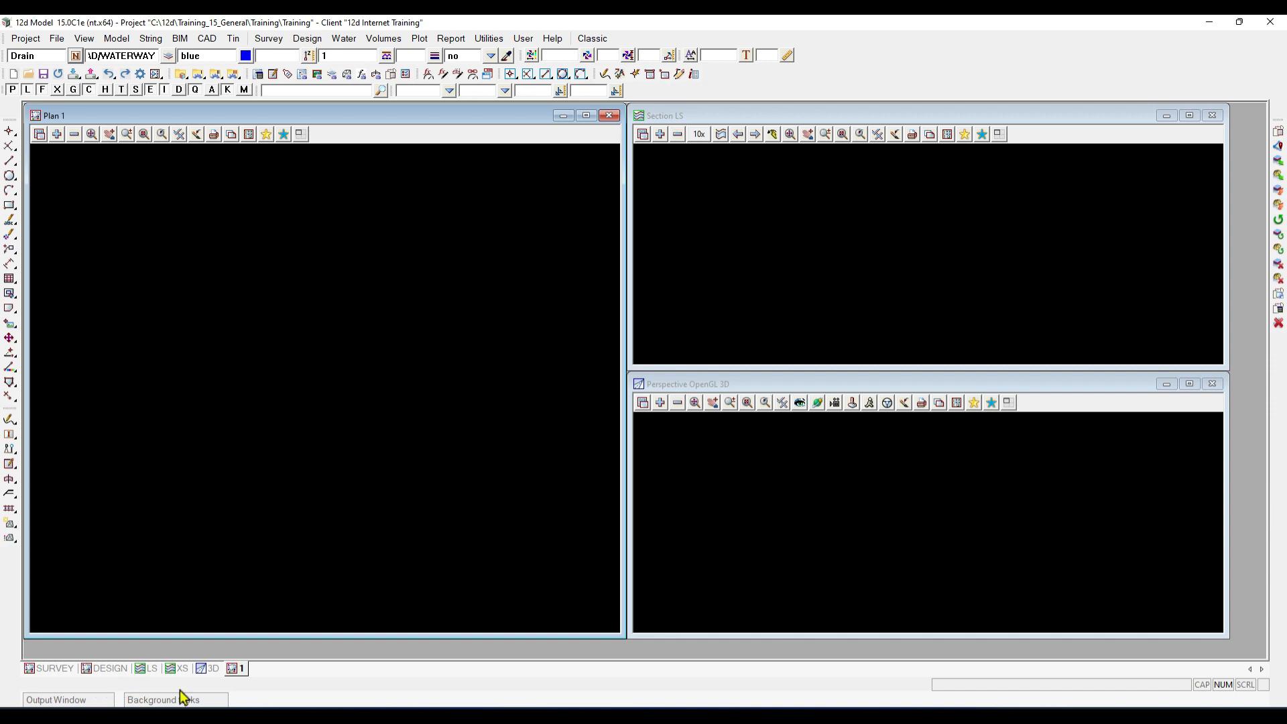
# Read the messages in the Output Window, check the Background tasks, and close what was opened
pyautogui.click(56, 699)
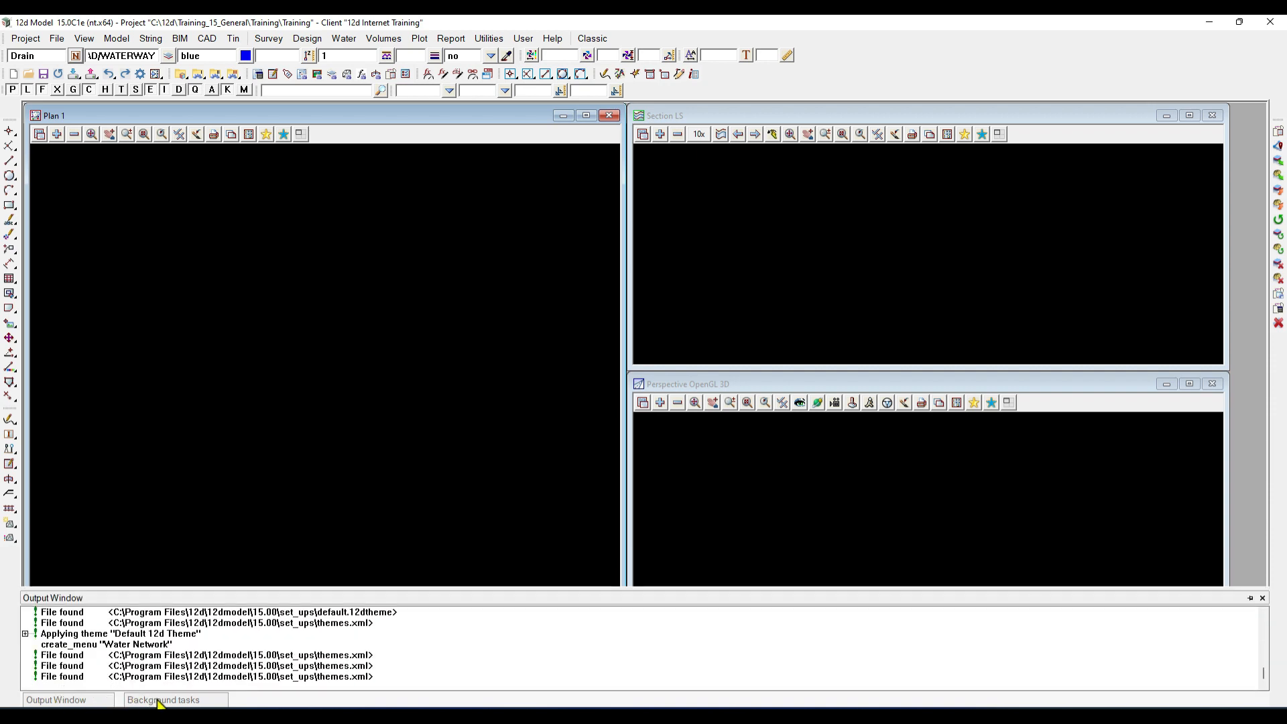
pyautogui.click(160, 701)
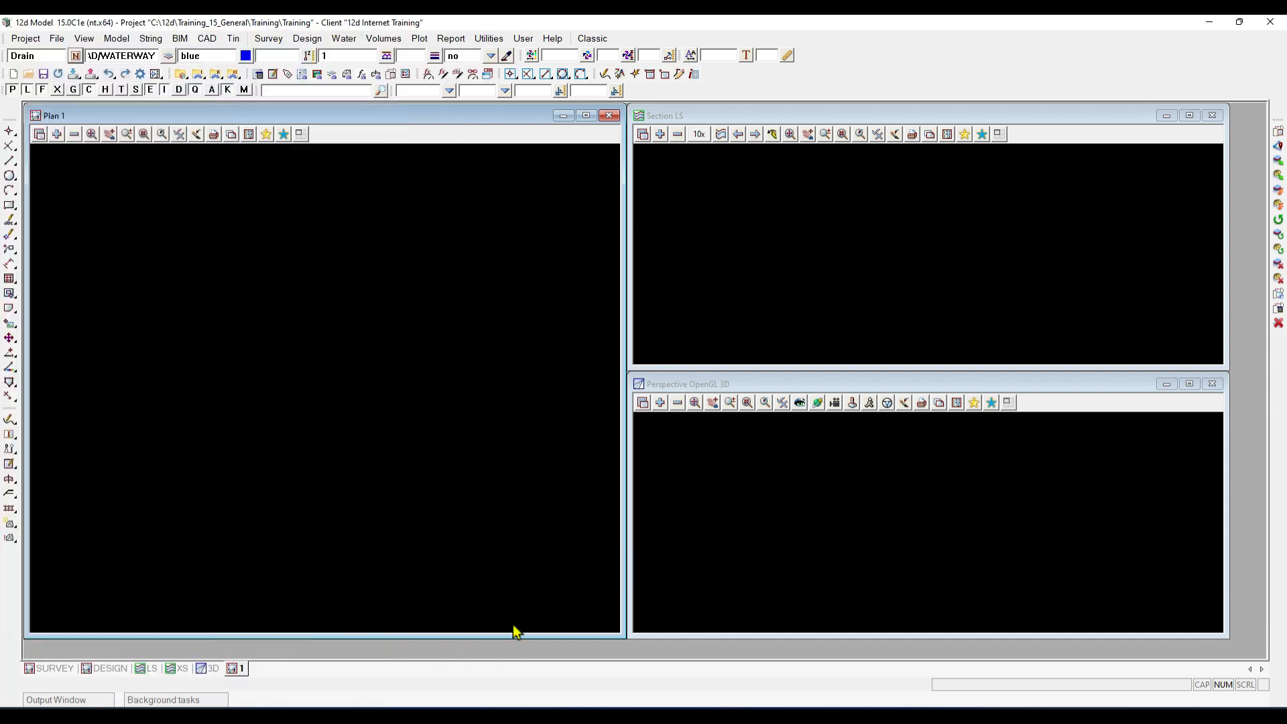
pyautogui.click(716, 473)
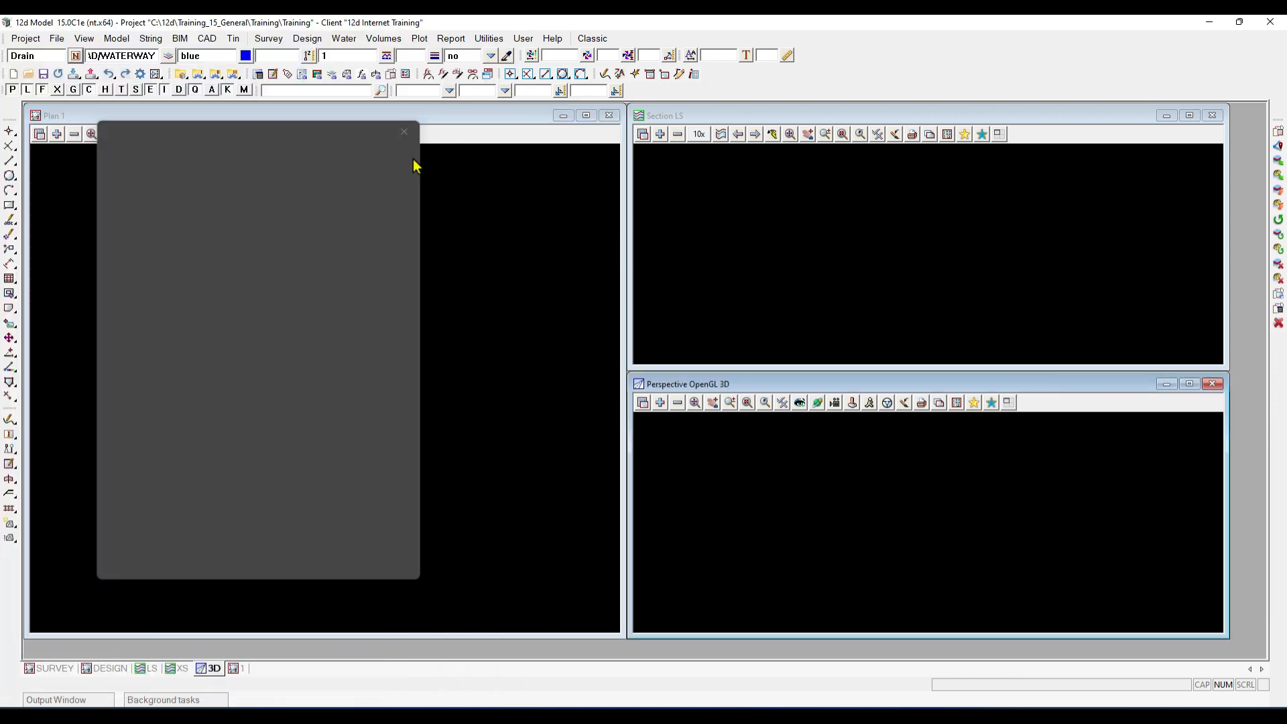
pyautogui.click(405, 134)
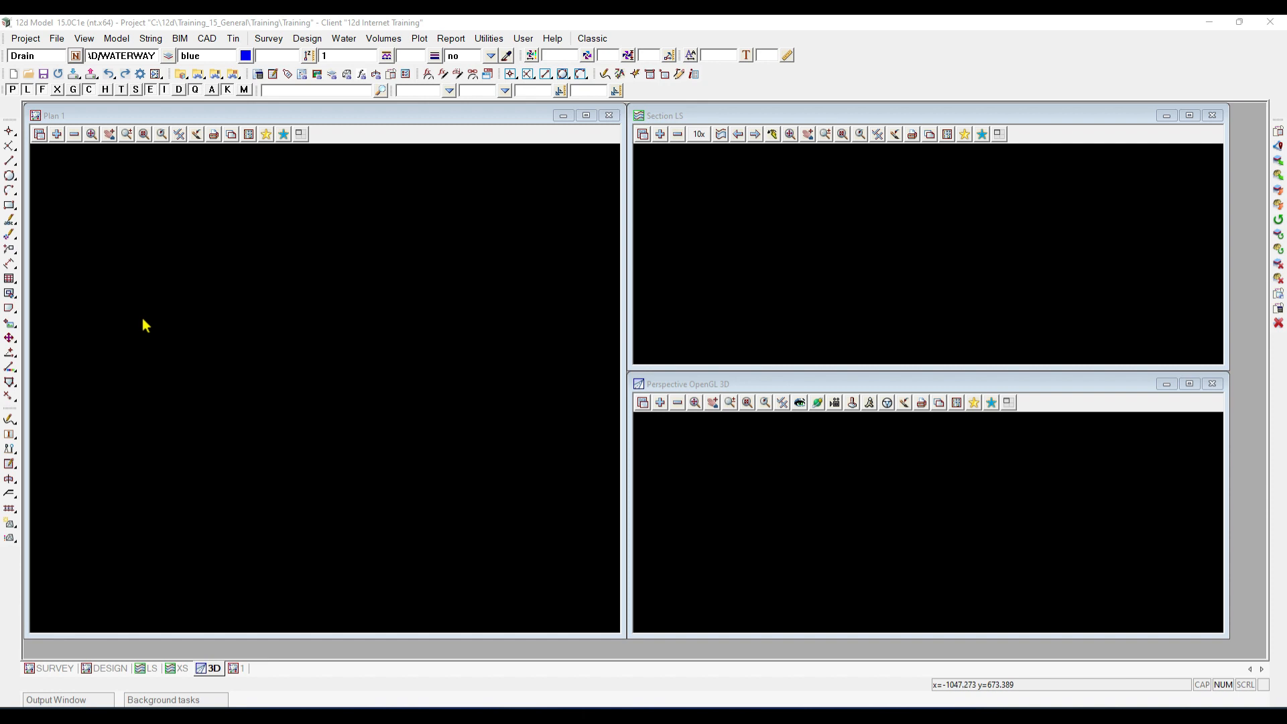
# Revisit the Output Window and try the snap option for displaying many elements at snap
pyautogui.click(93, 703)
pyautogui.moveTo(53, 700)
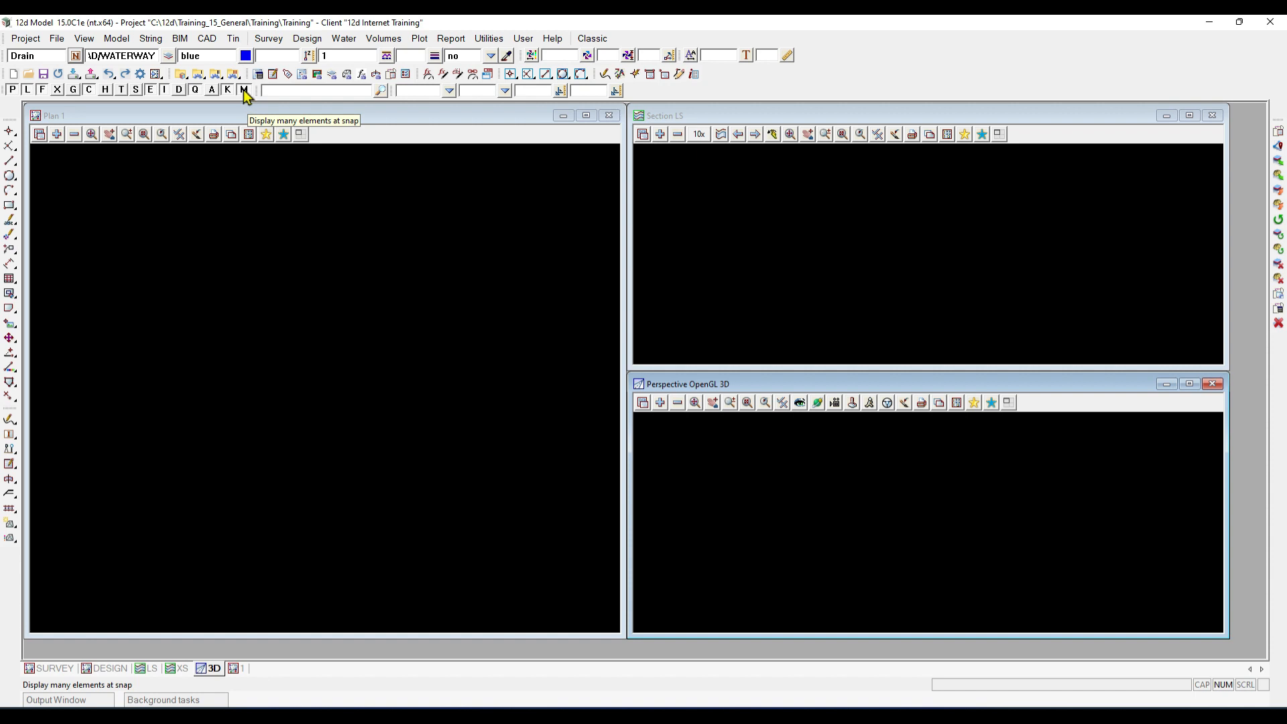
pyautogui.click(244, 91)
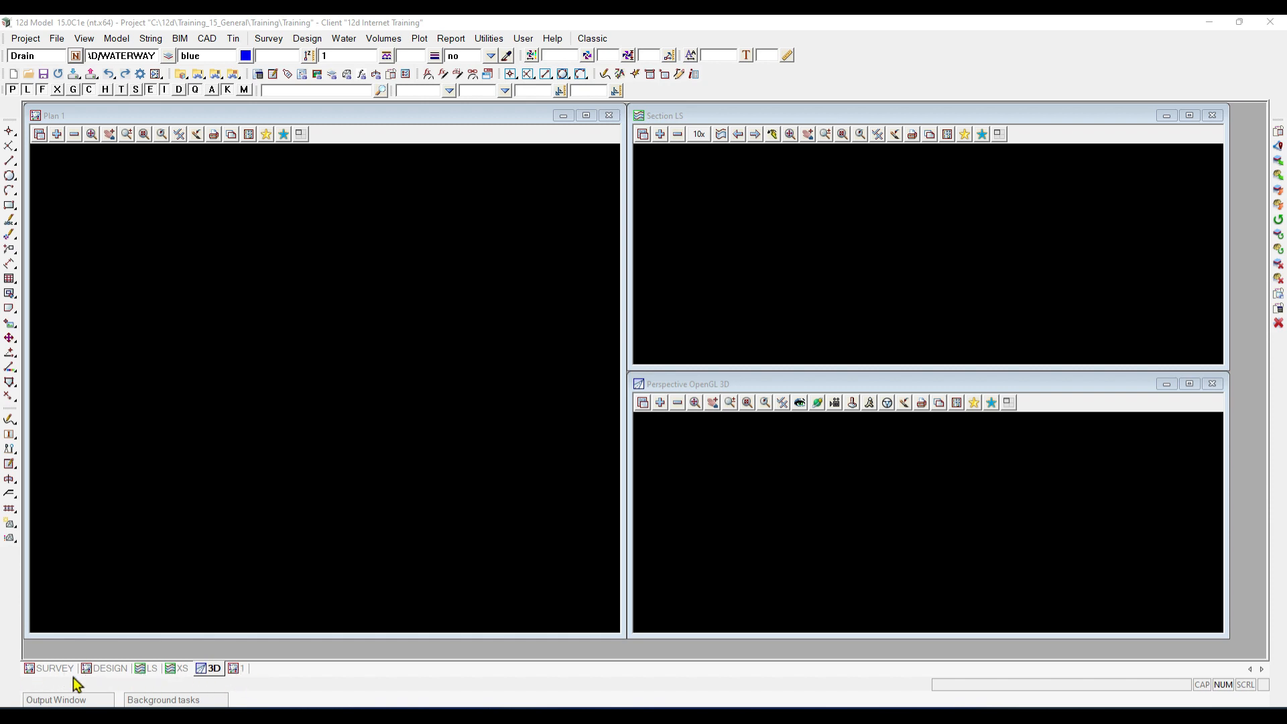
# Activate the Plan 1 view and use its view placement palette to make it fill the work area
pyautogui.click(242, 670)
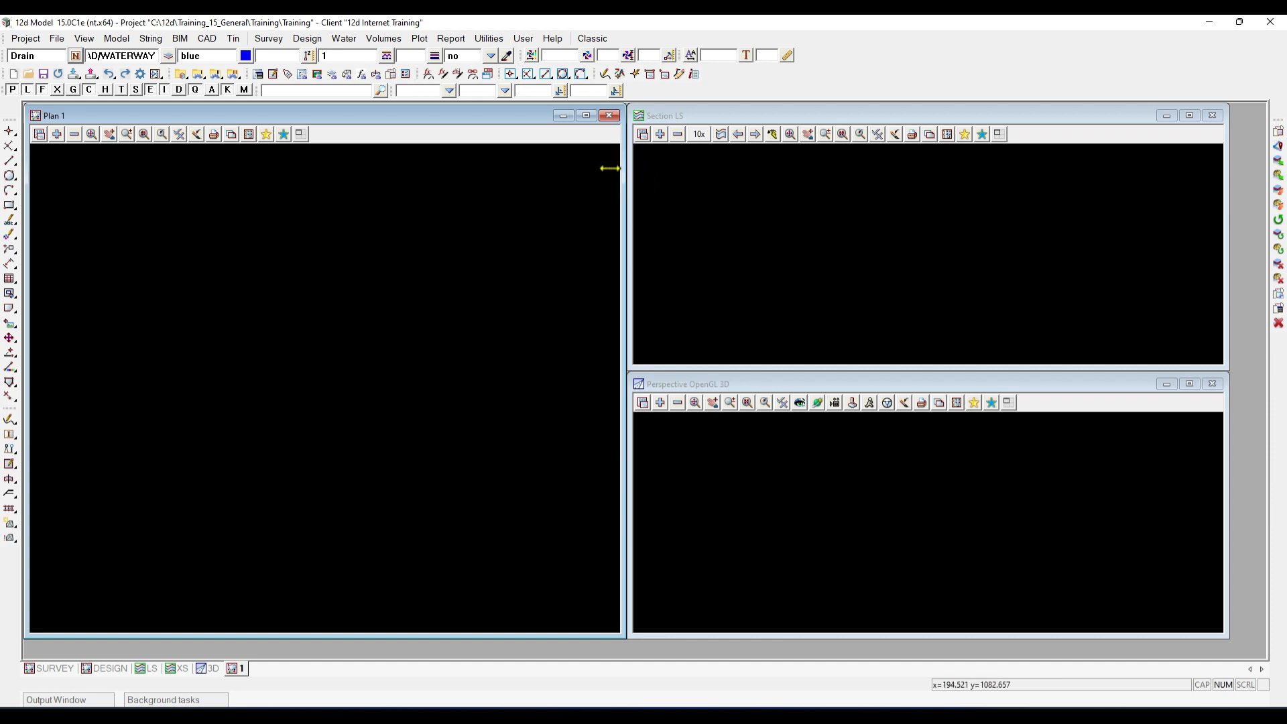
pyautogui.click(585, 118)
pyautogui.click(301, 136)
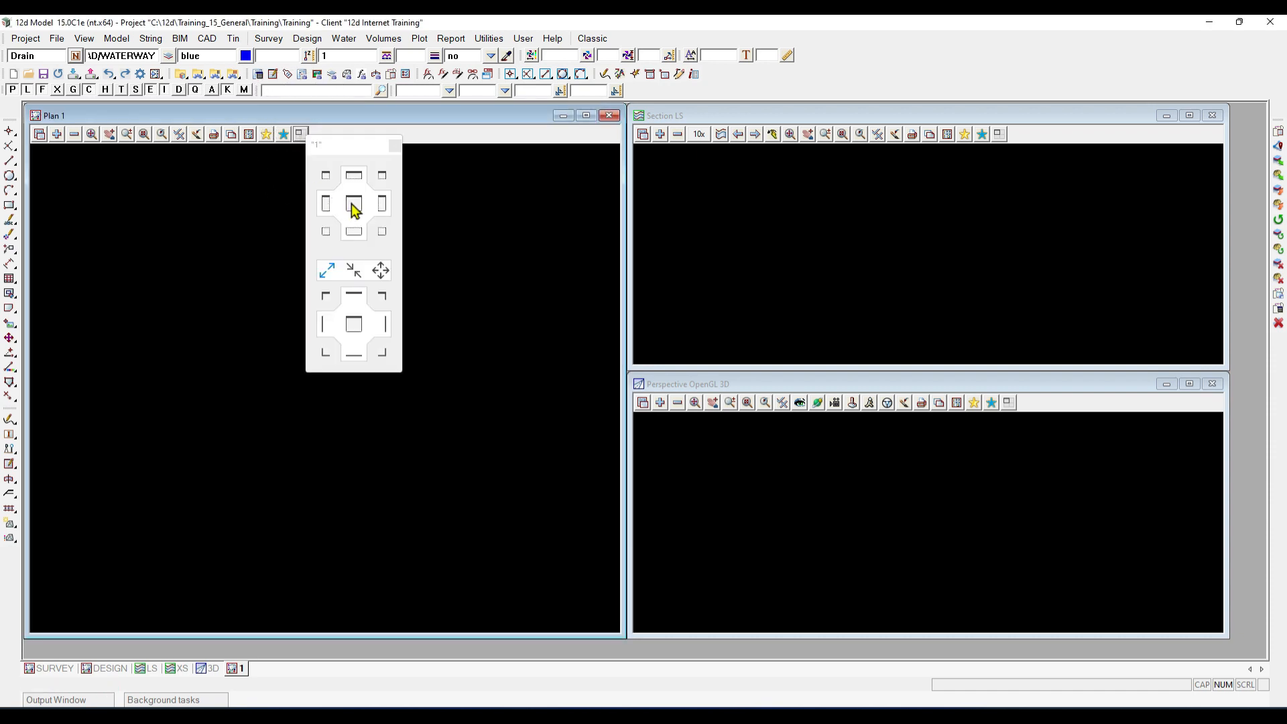
pyautogui.click(354, 205)
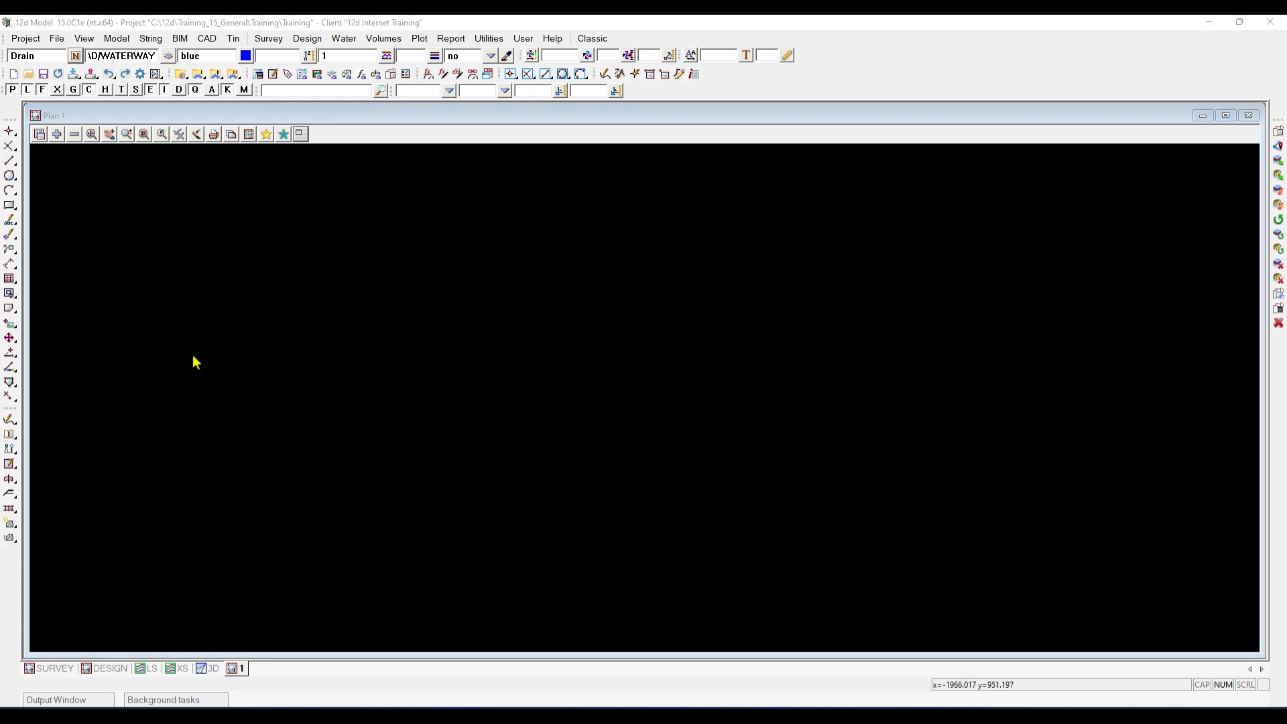
pyautogui.click(155, 118)
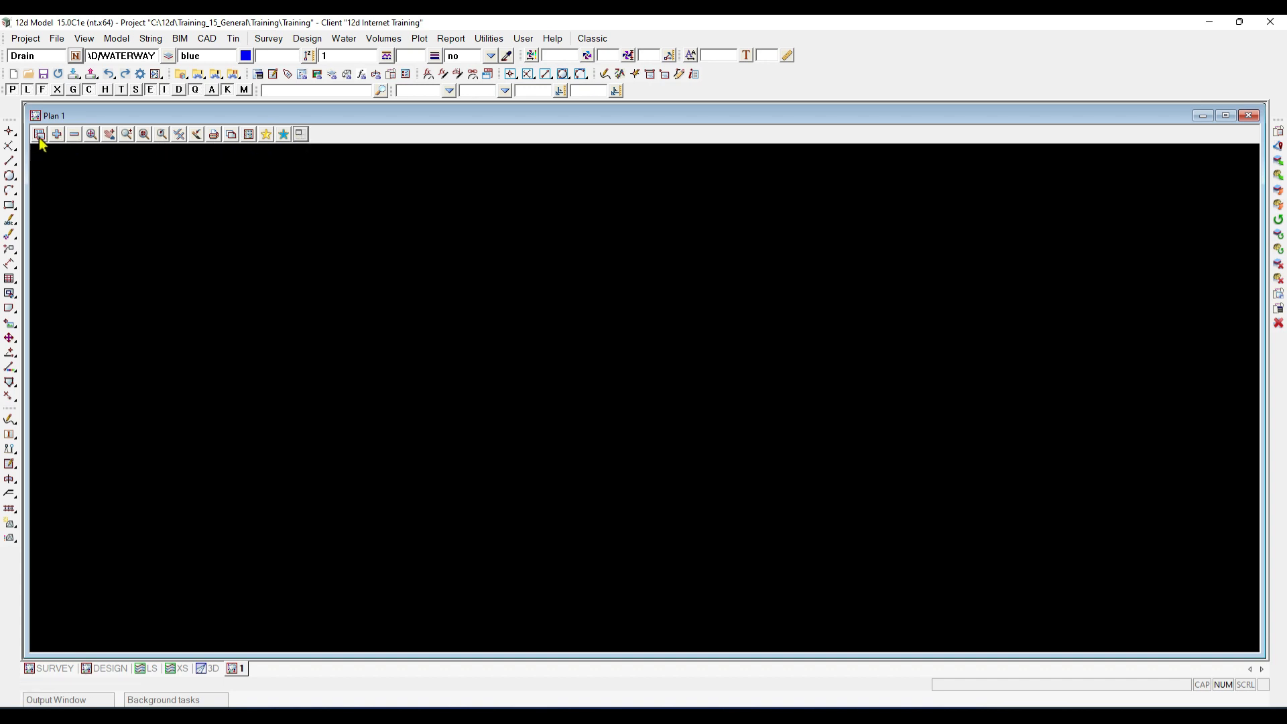
pyautogui.press('ctrl')
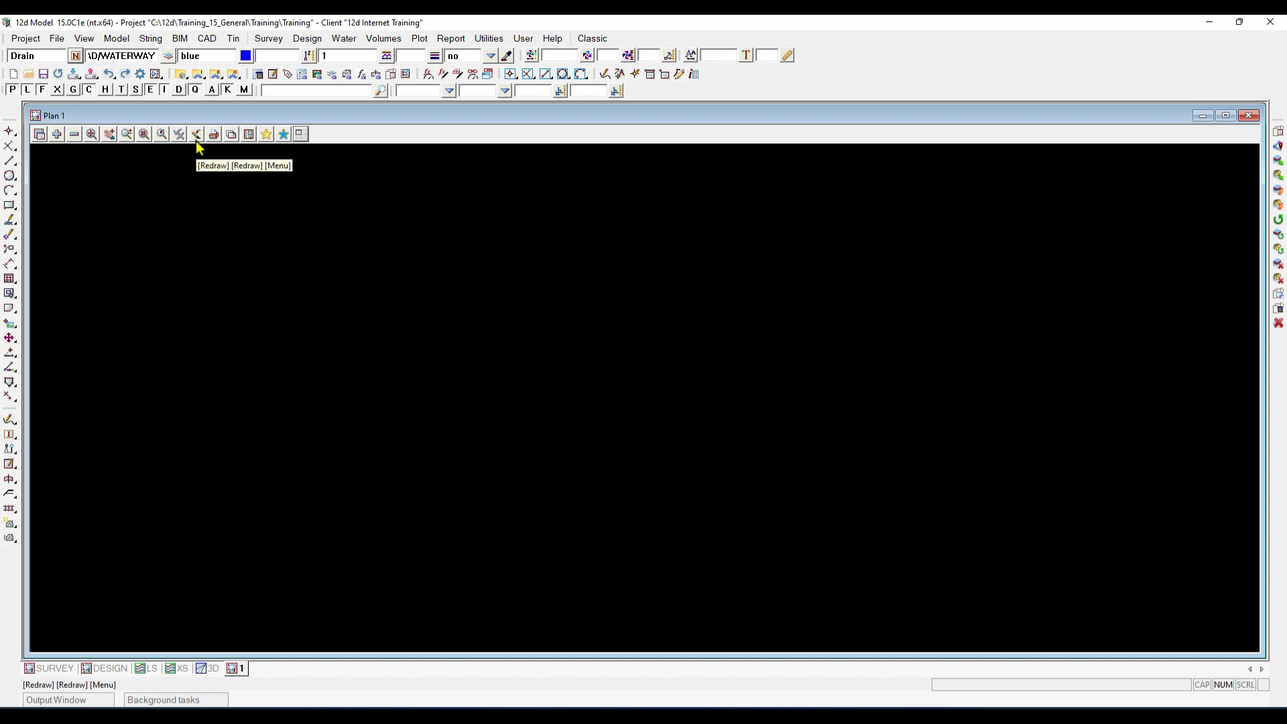
pyautogui.press('ctrl')
pyautogui.press('ctrl')
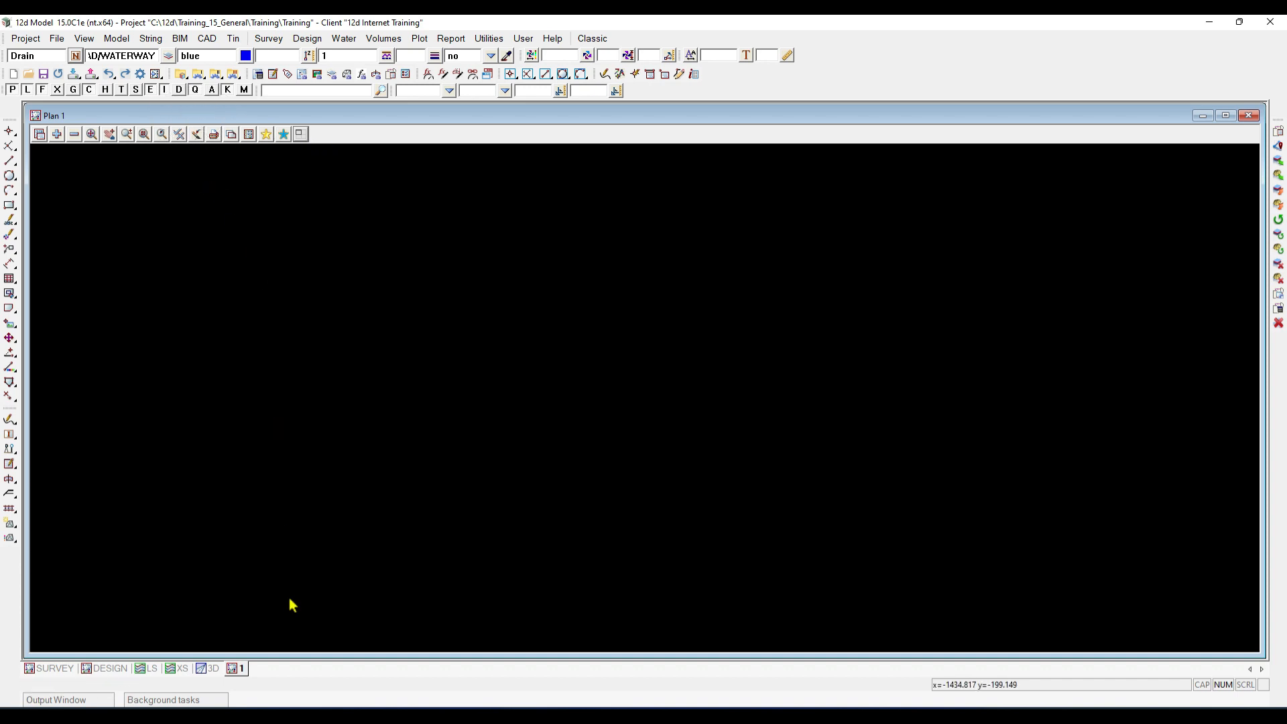
# Bring the DESIGN and SURVEY plan views forward in turn, and maximise the Section LS view
pyautogui.click(149, 670)
pyautogui.click(110, 670)
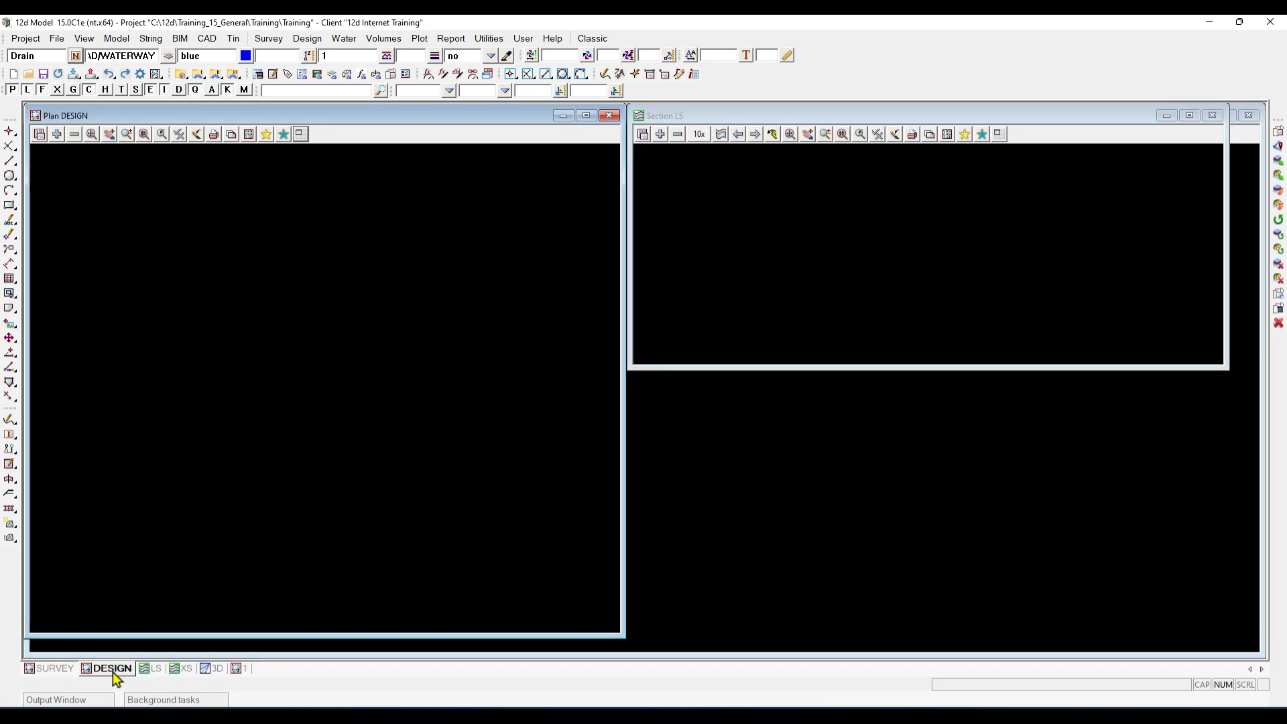
pyautogui.click(39, 671)
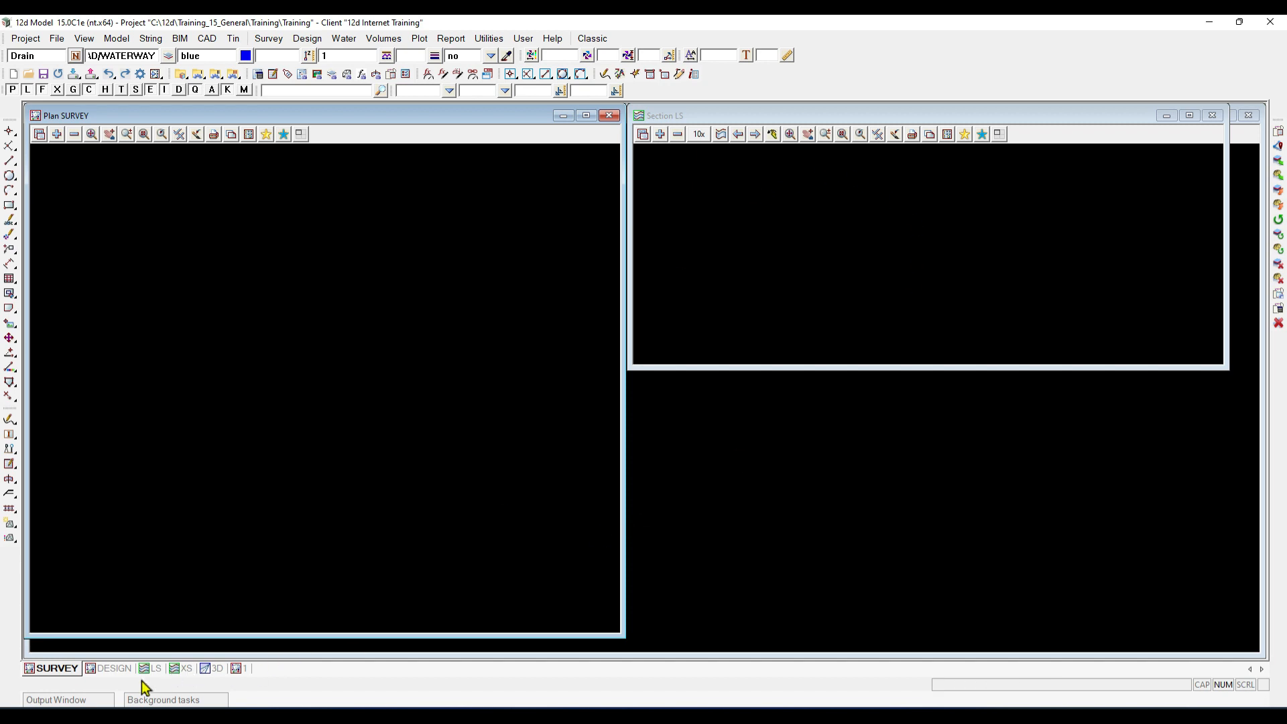
pyautogui.click(149, 671)
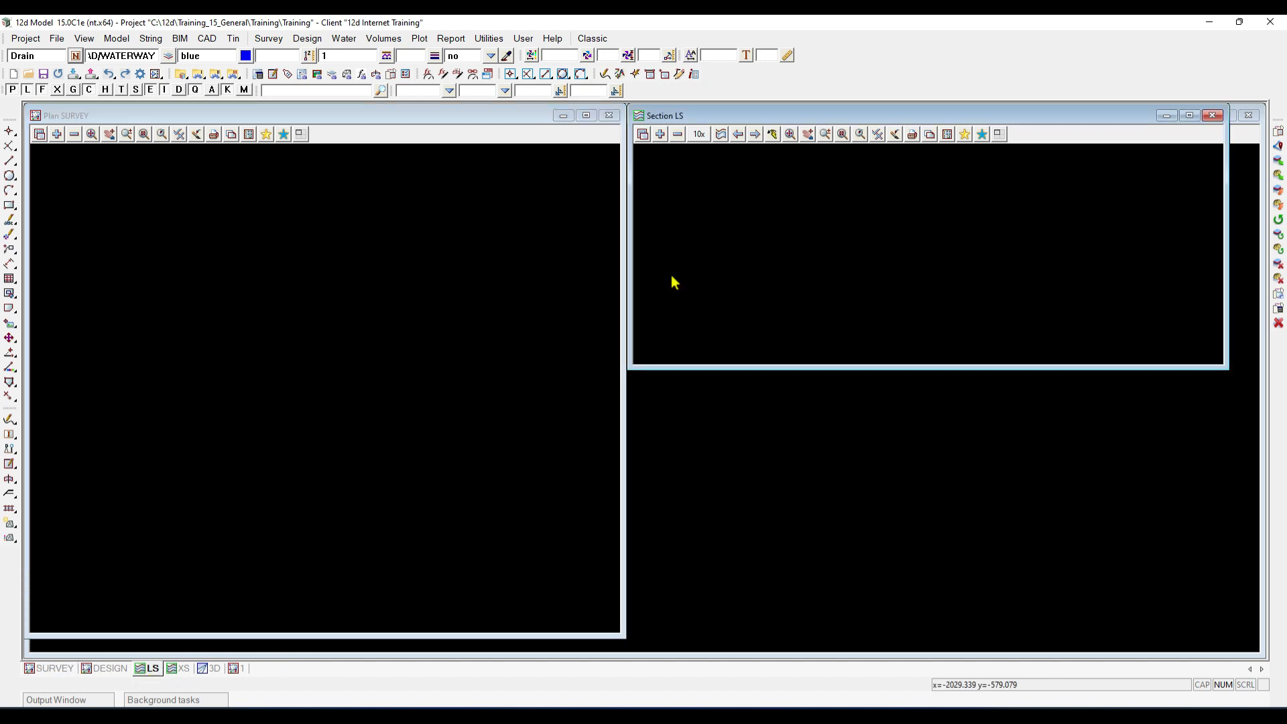
pyautogui.click(1190, 116)
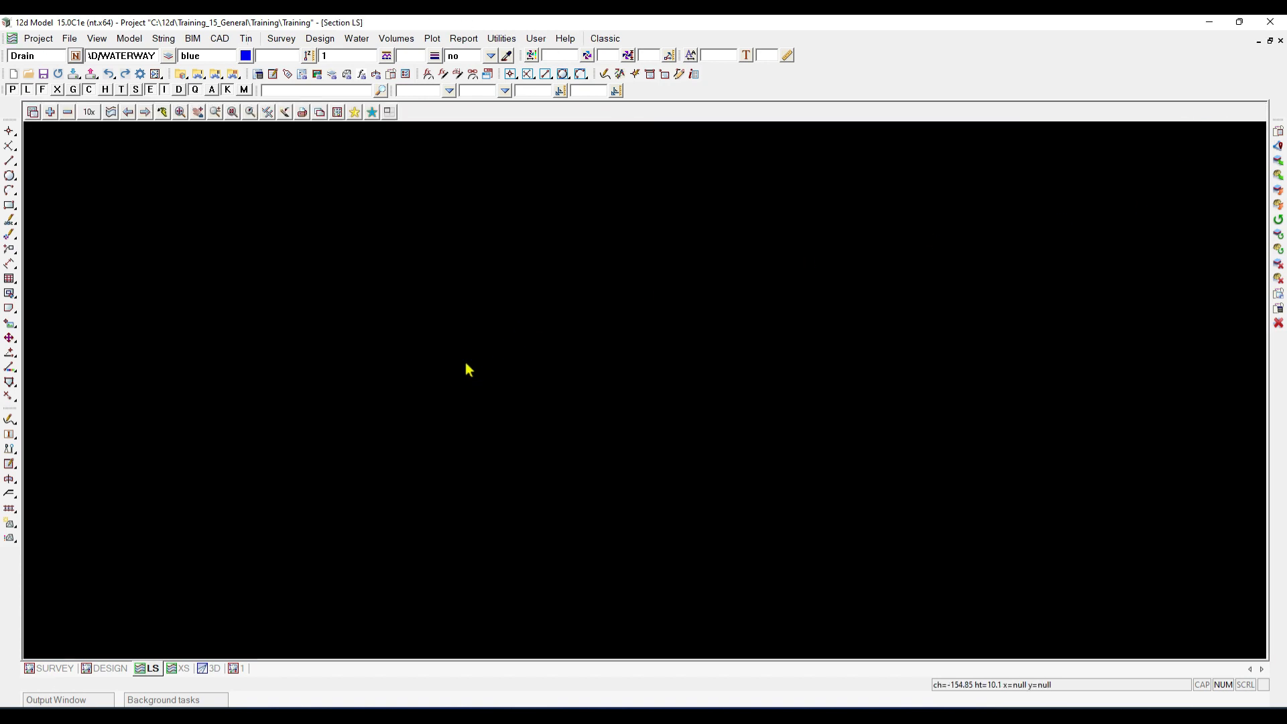
# Switch through the maximised plan and section views, ending on the SURVEY plan view
pyautogui.click(150, 673)
pyautogui.click(141, 673)
pyautogui.click(236, 669)
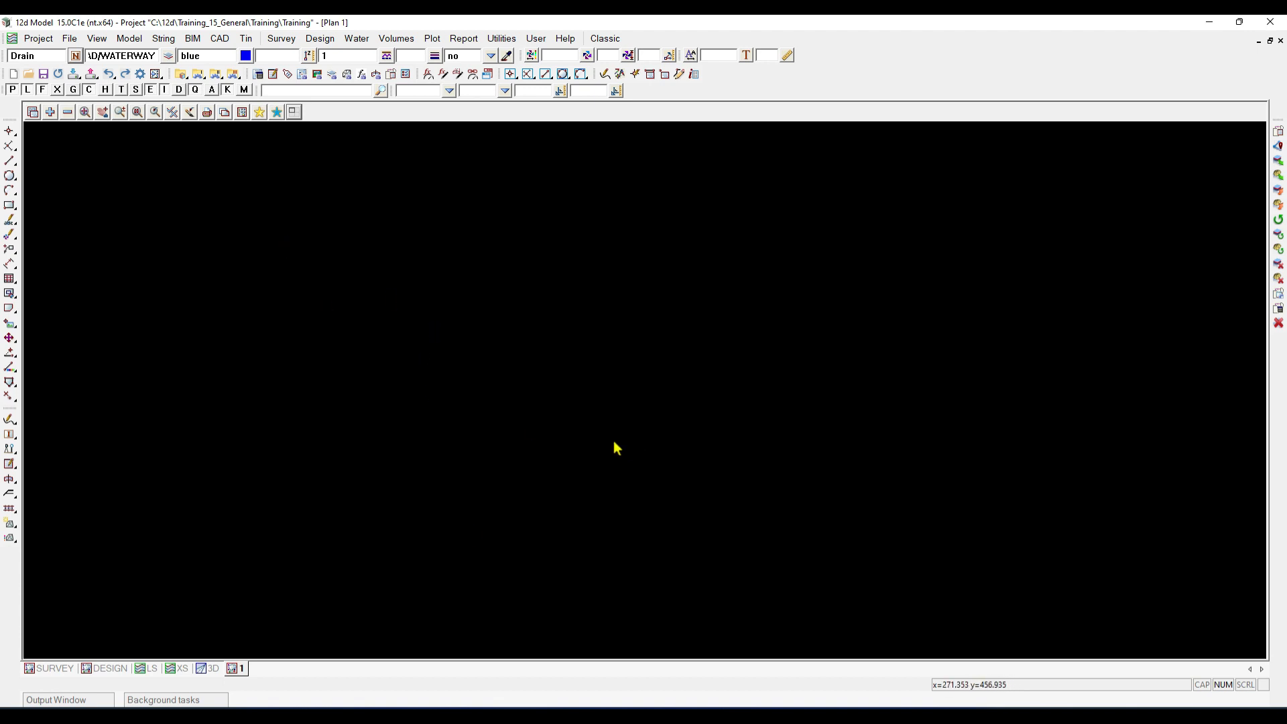
pyautogui.click(179, 671)
pyautogui.click(103, 671)
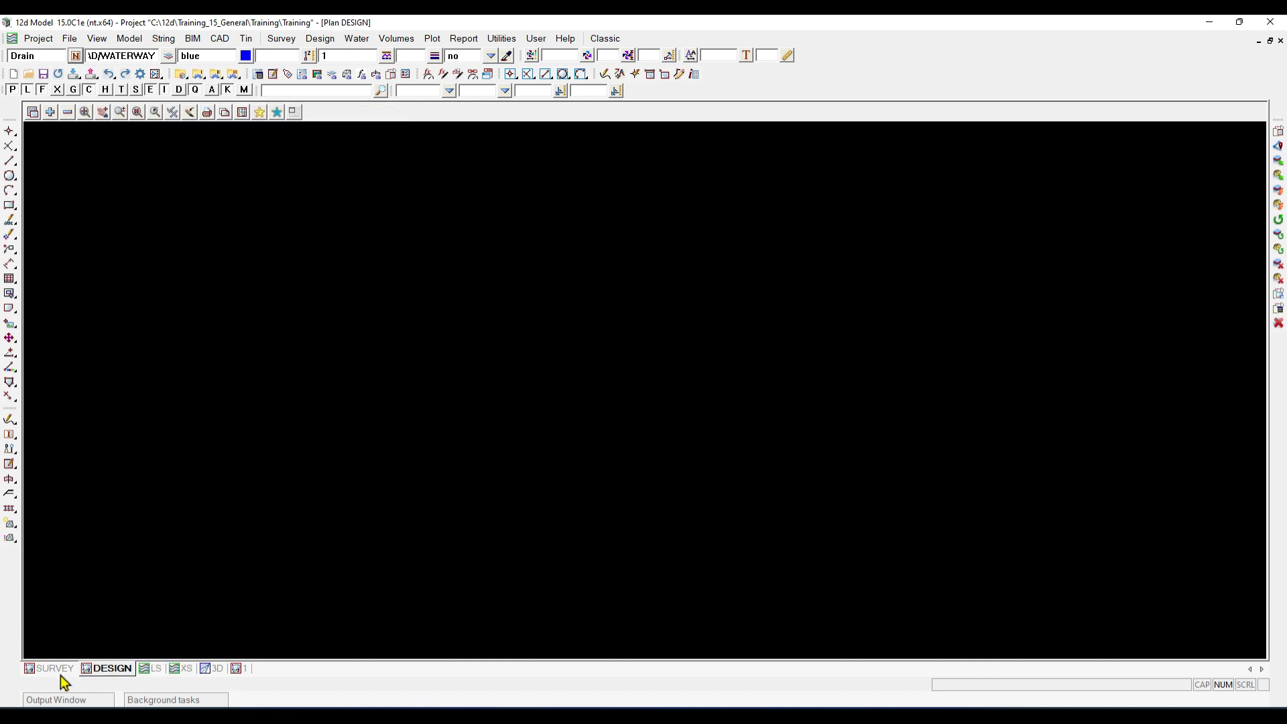
pyautogui.click(71, 670)
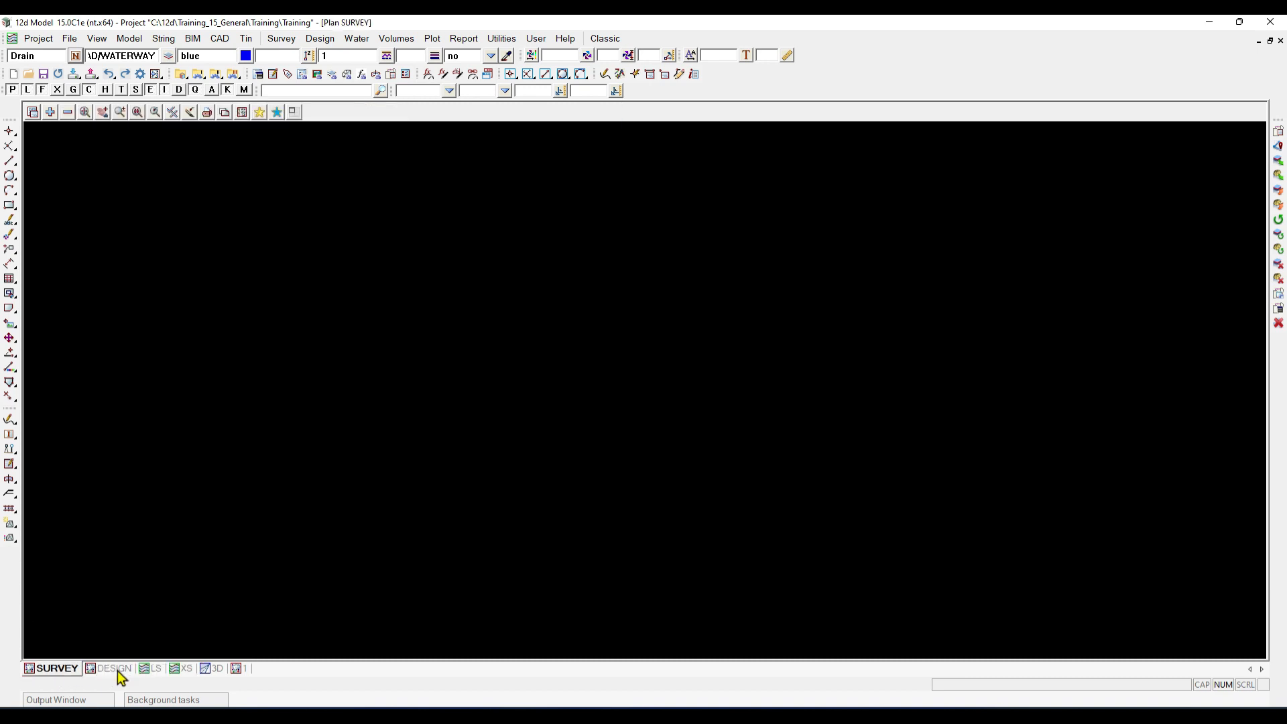
pyautogui.click(92, 670)
pyautogui.click(70, 670)
# Arrange all open views in a cascade
pyautogui.click(106, 42)
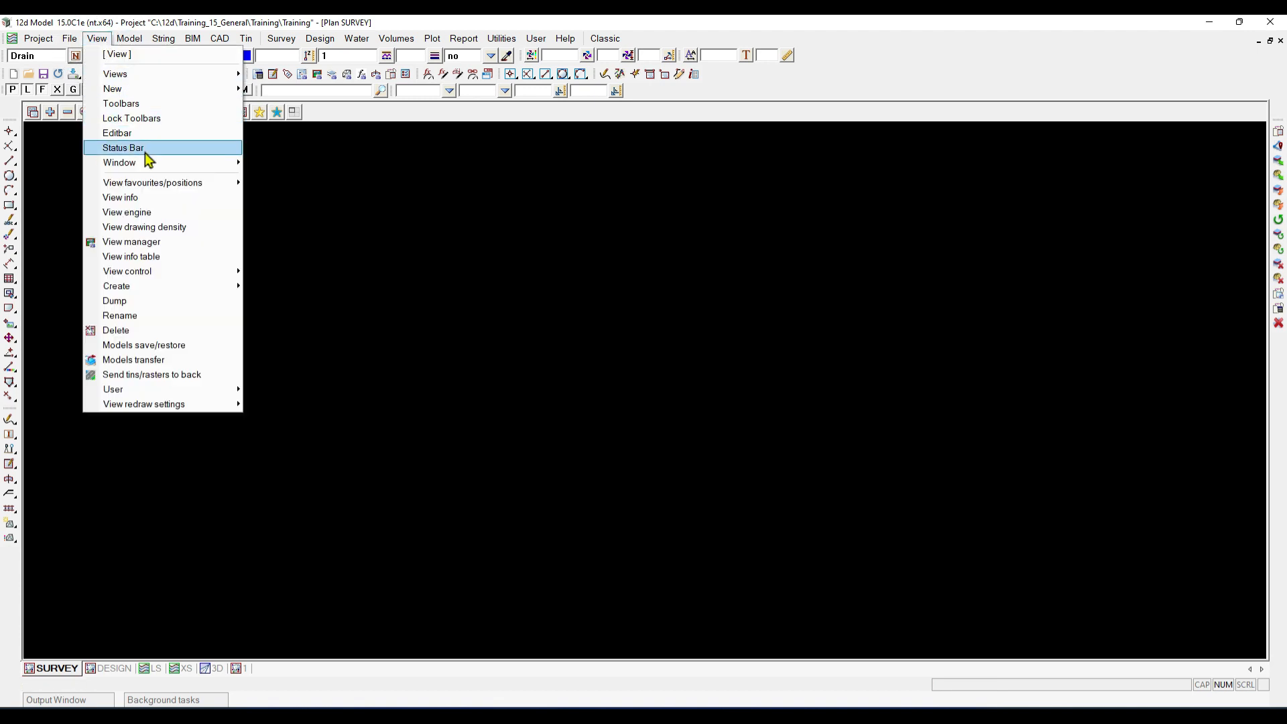
pyautogui.moveTo(140, 167)
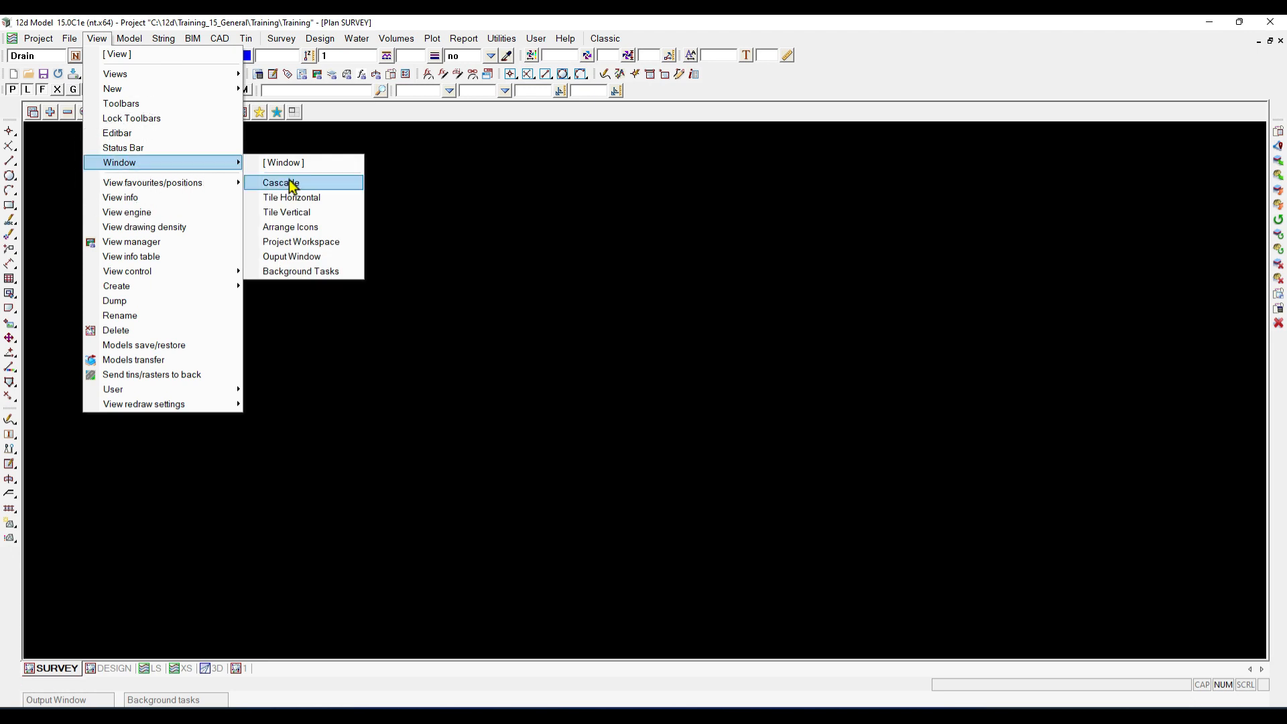
pyautogui.click(335, 183)
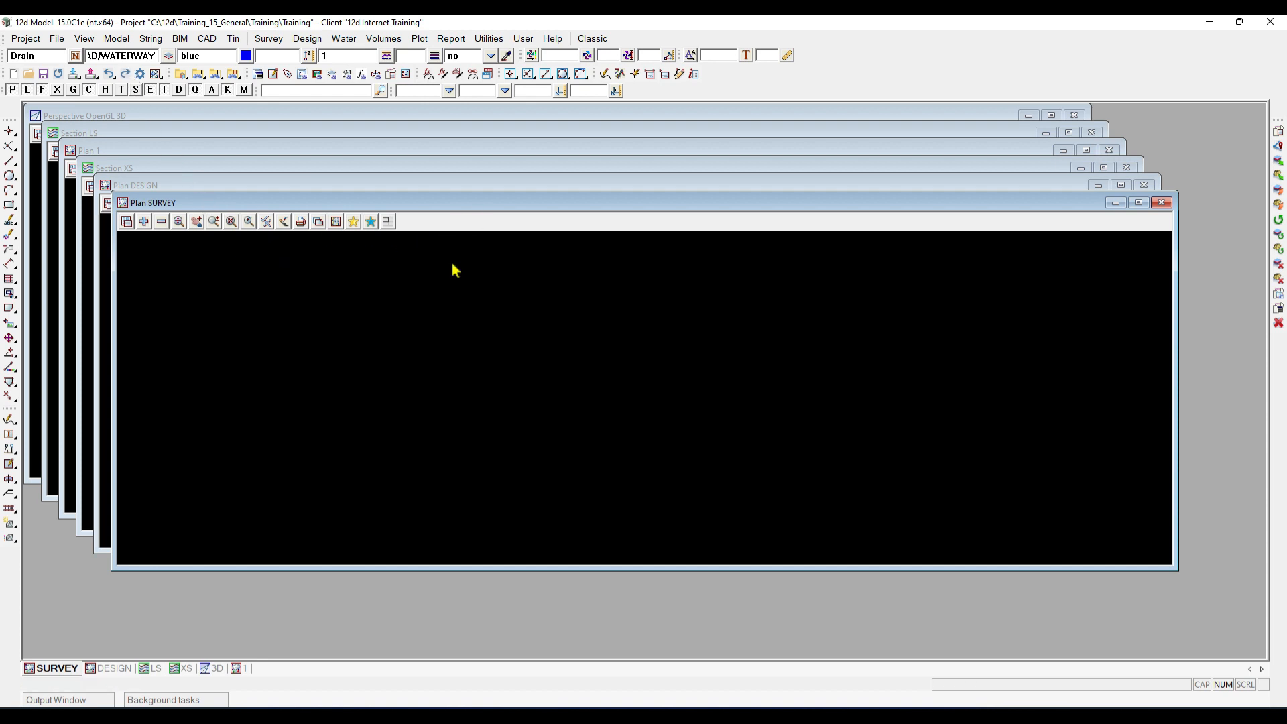
# Maximise the Plan 1 view, look through the 3D and section views, and return to Plan 1
pyautogui.click(238, 670)
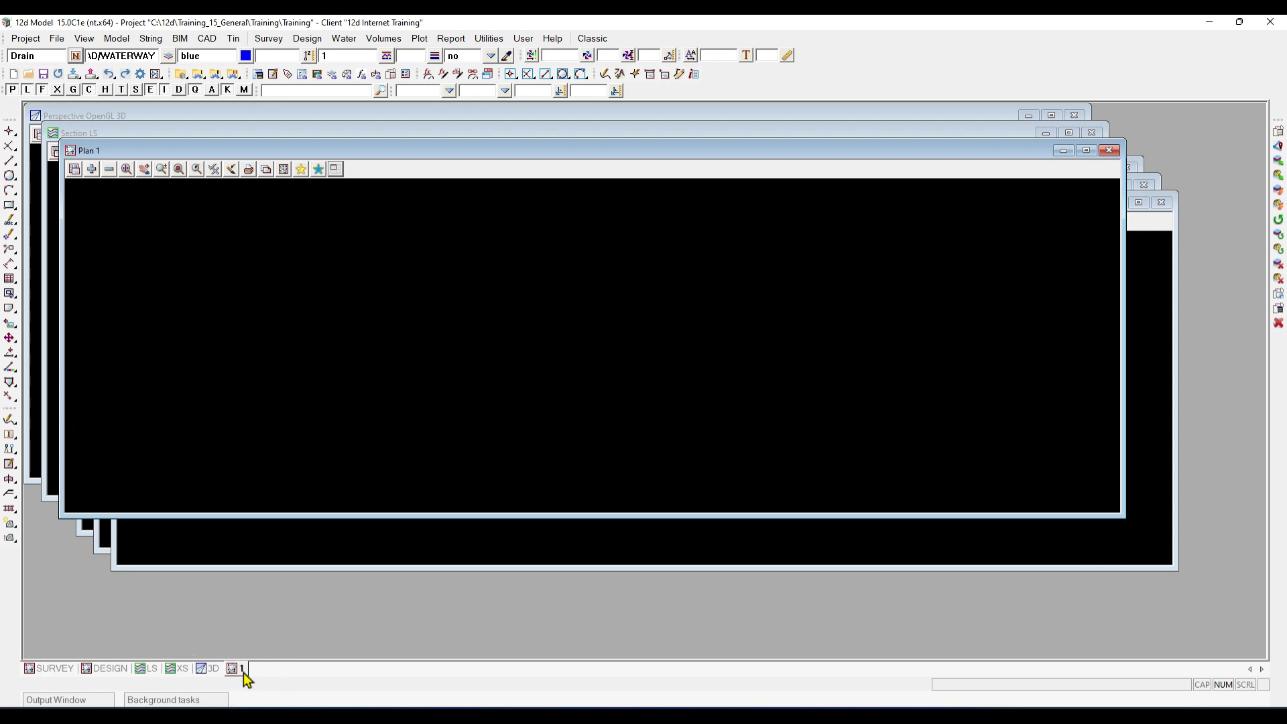
pyautogui.doubleClick(466, 161)
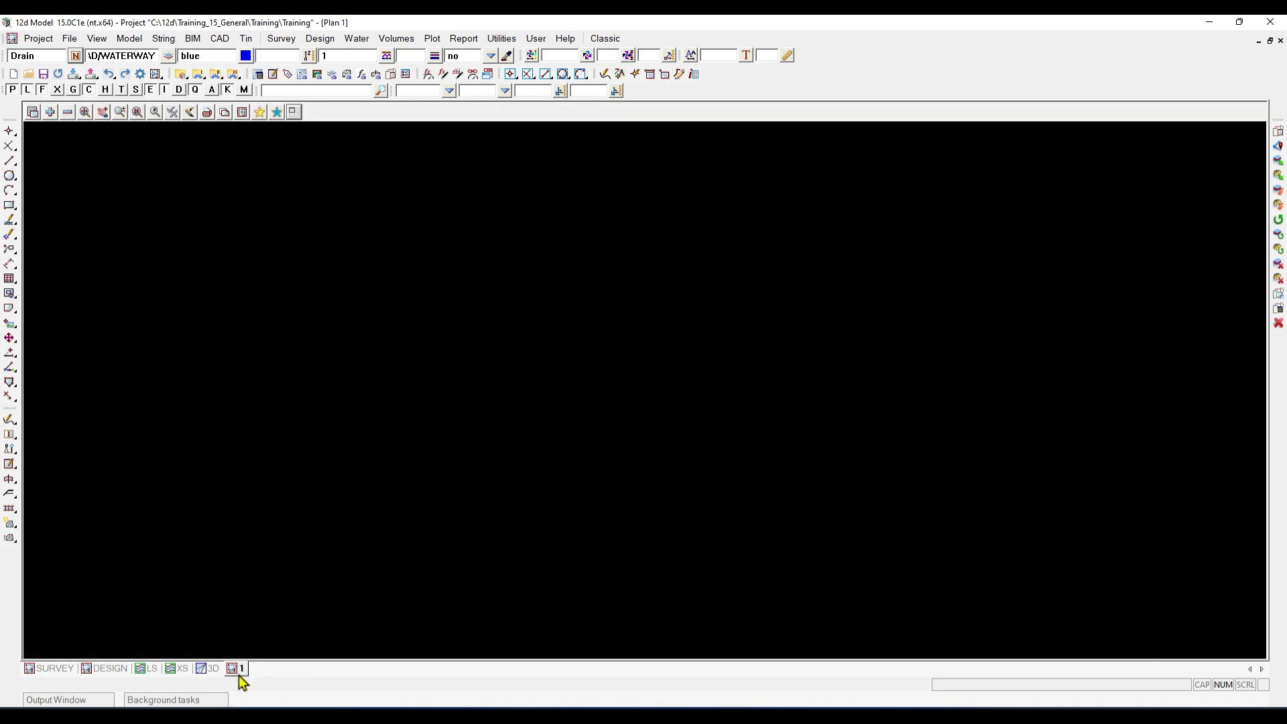
pyautogui.click(206, 669)
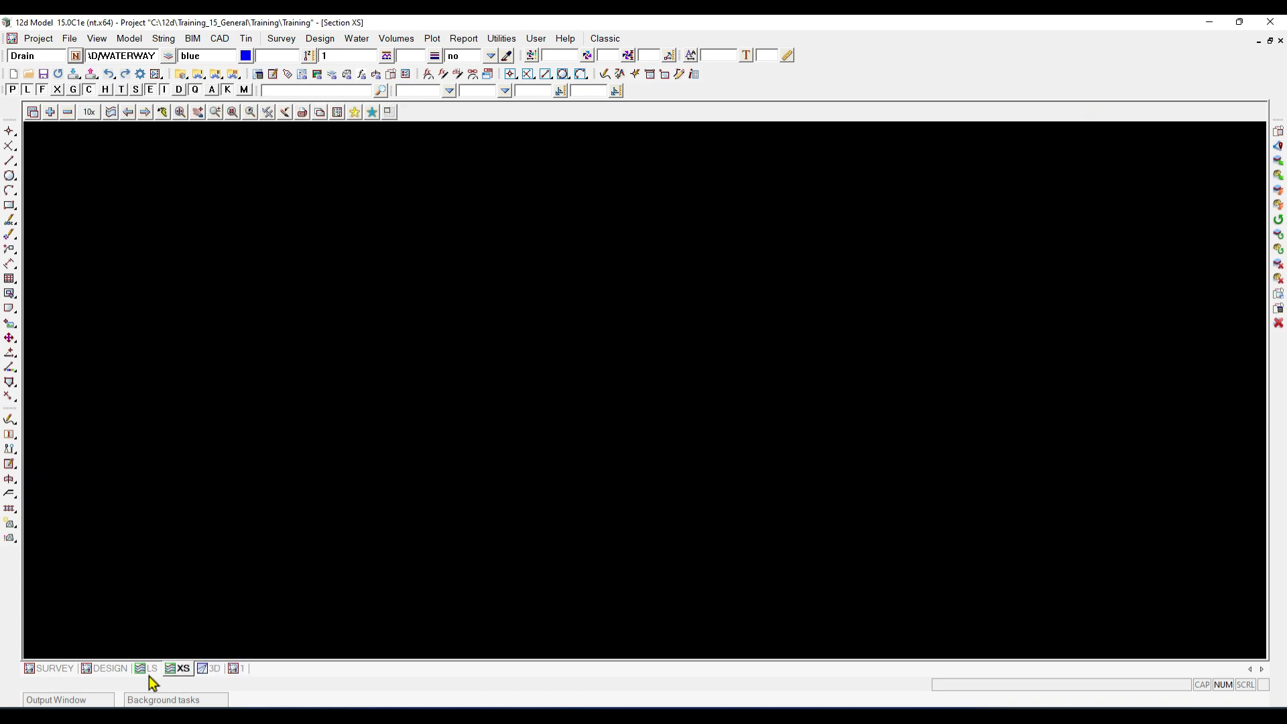
pyautogui.click(239, 670)
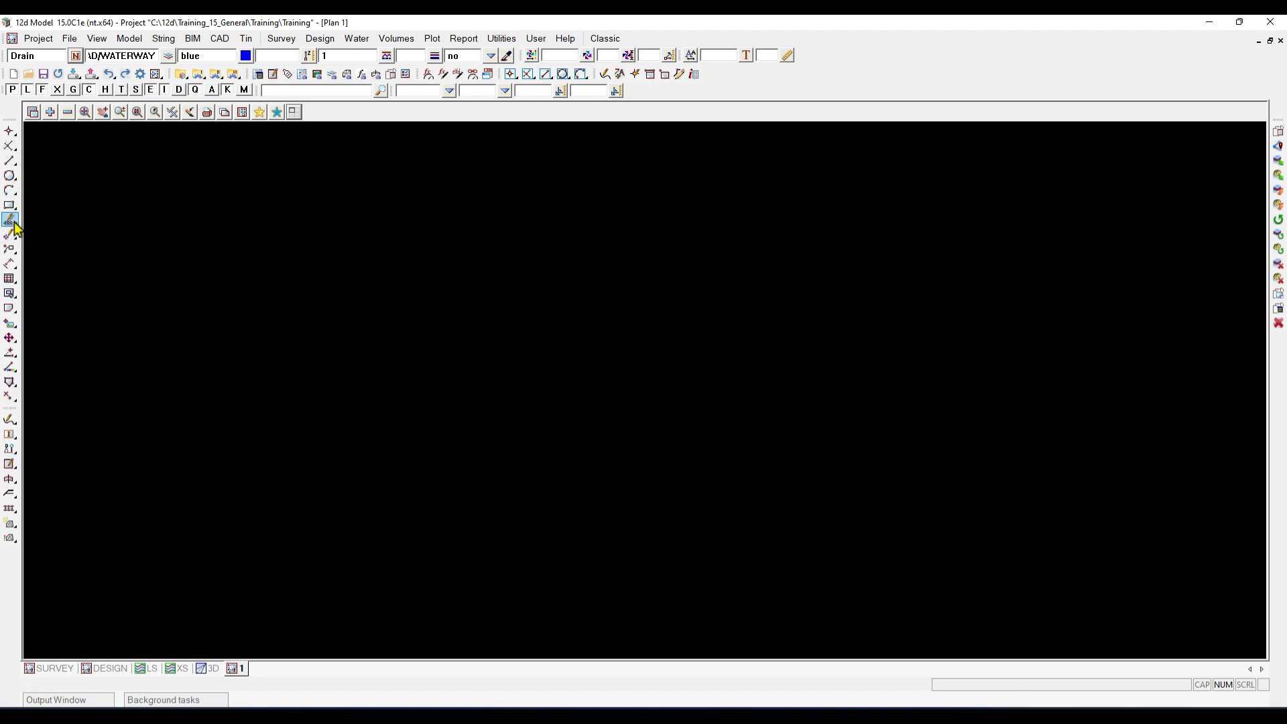
# Start the 2 points CAD Line command in Plan 1 and examine its prompt and cursor coordinates
pyautogui.click(11, 161)
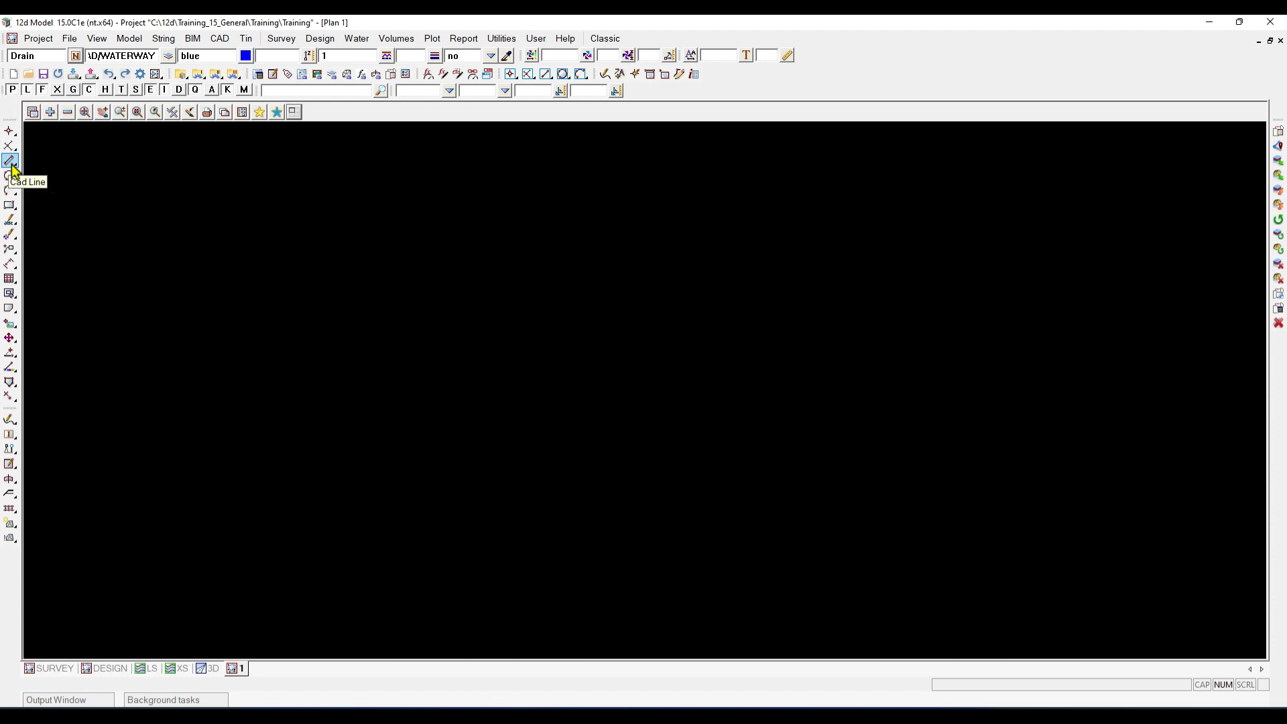
pyautogui.click(12, 165)
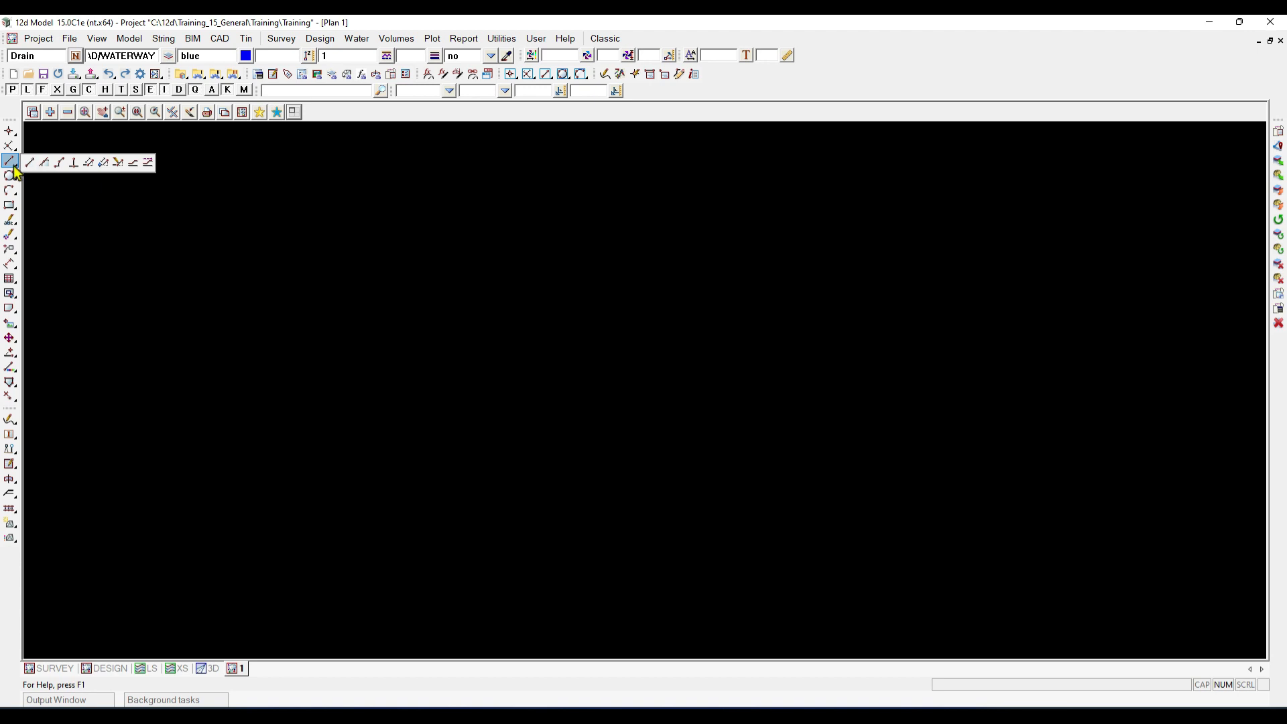
pyautogui.click(30, 163)
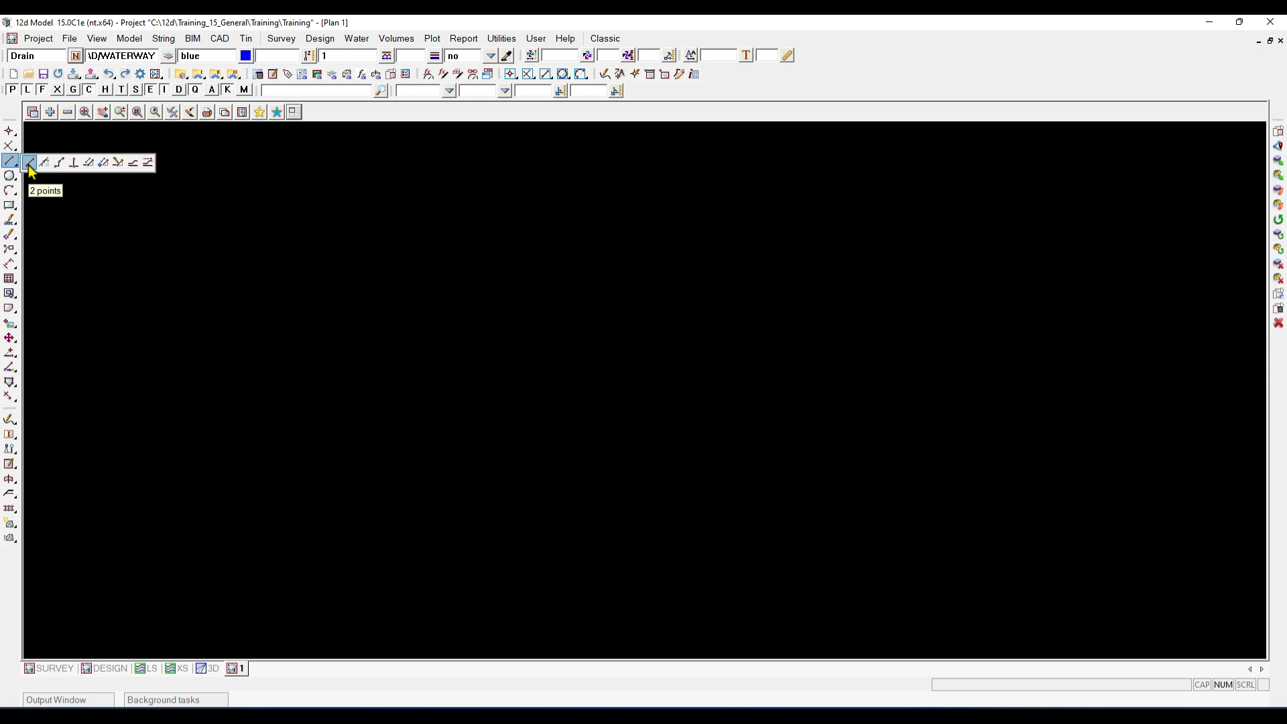
pyautogui.click(30, 167)
pyautogui.click(30, 168)
pyautogui.click(30, 167)
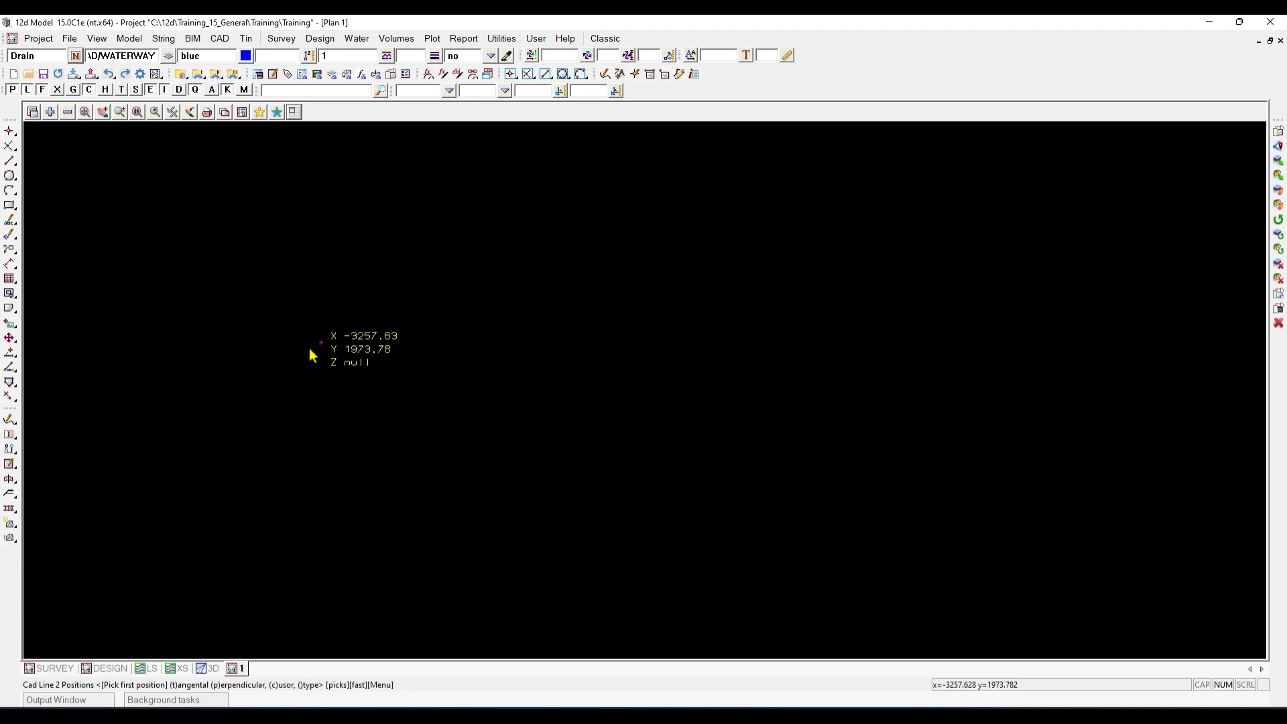
pyautogui.press('ctrl')
pyautogui.press('ctrl')
pyautogui.press('ctrl')
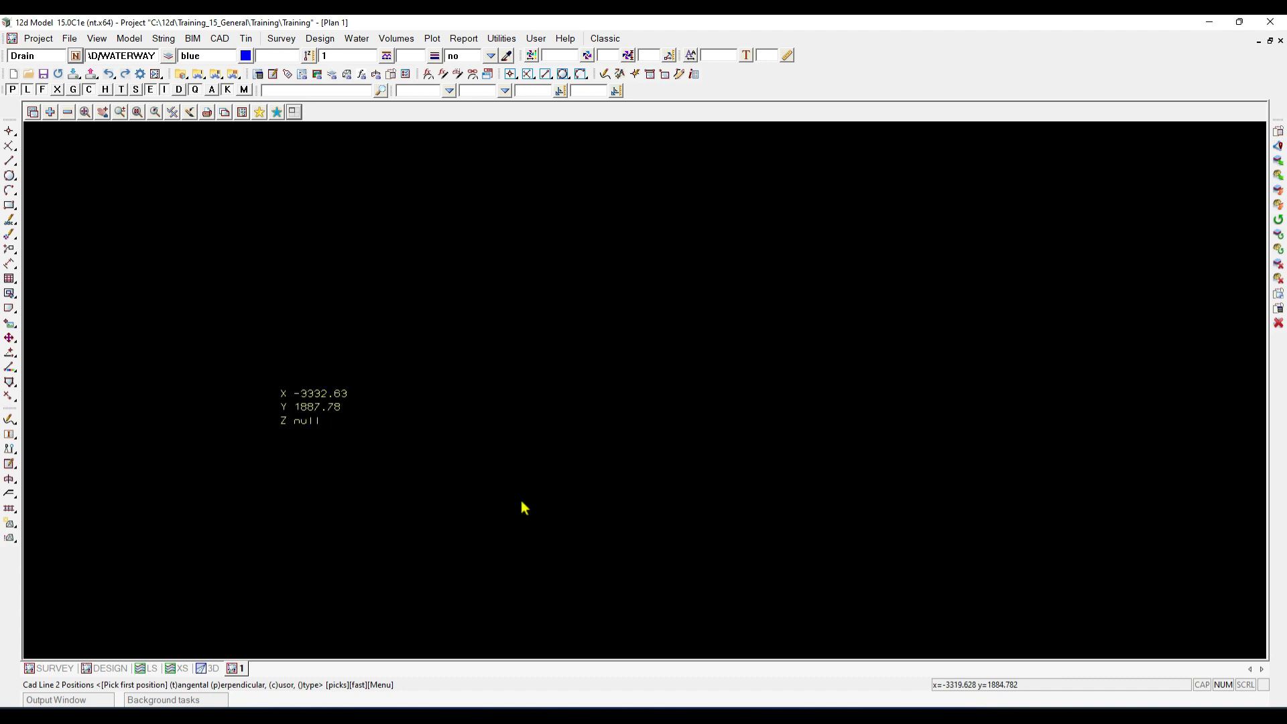
pyautogui.click(967, 694)
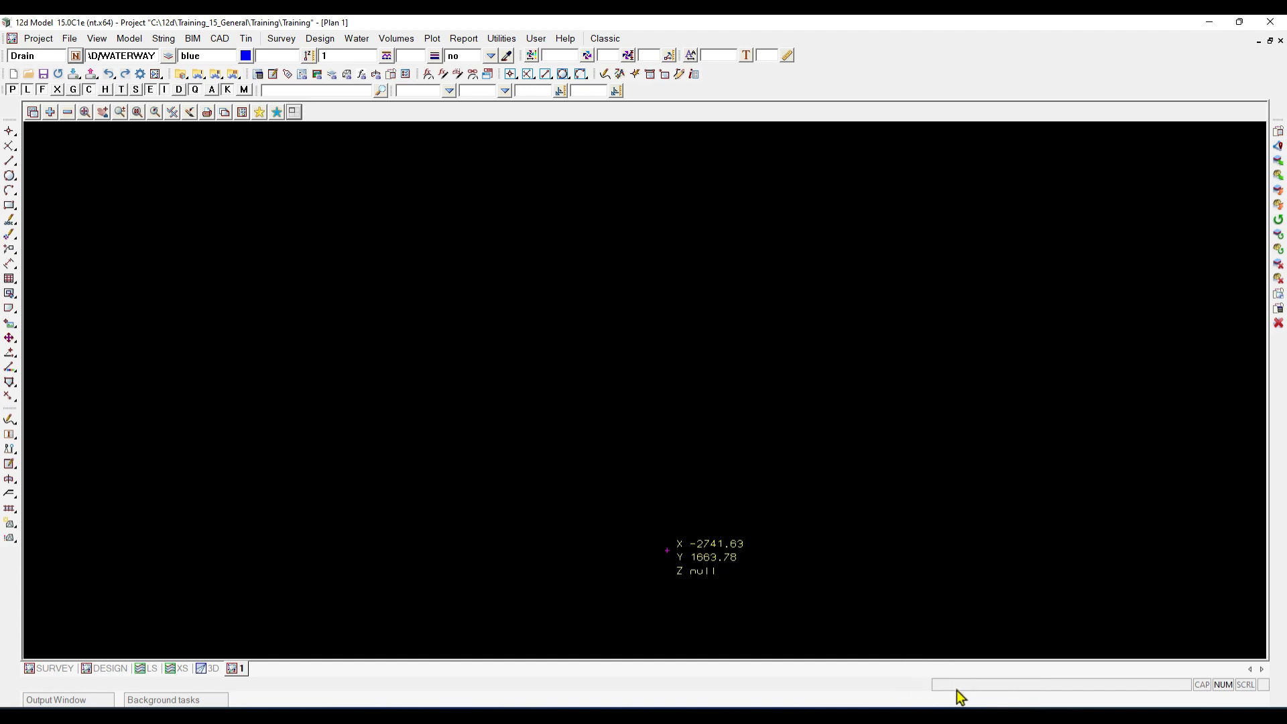
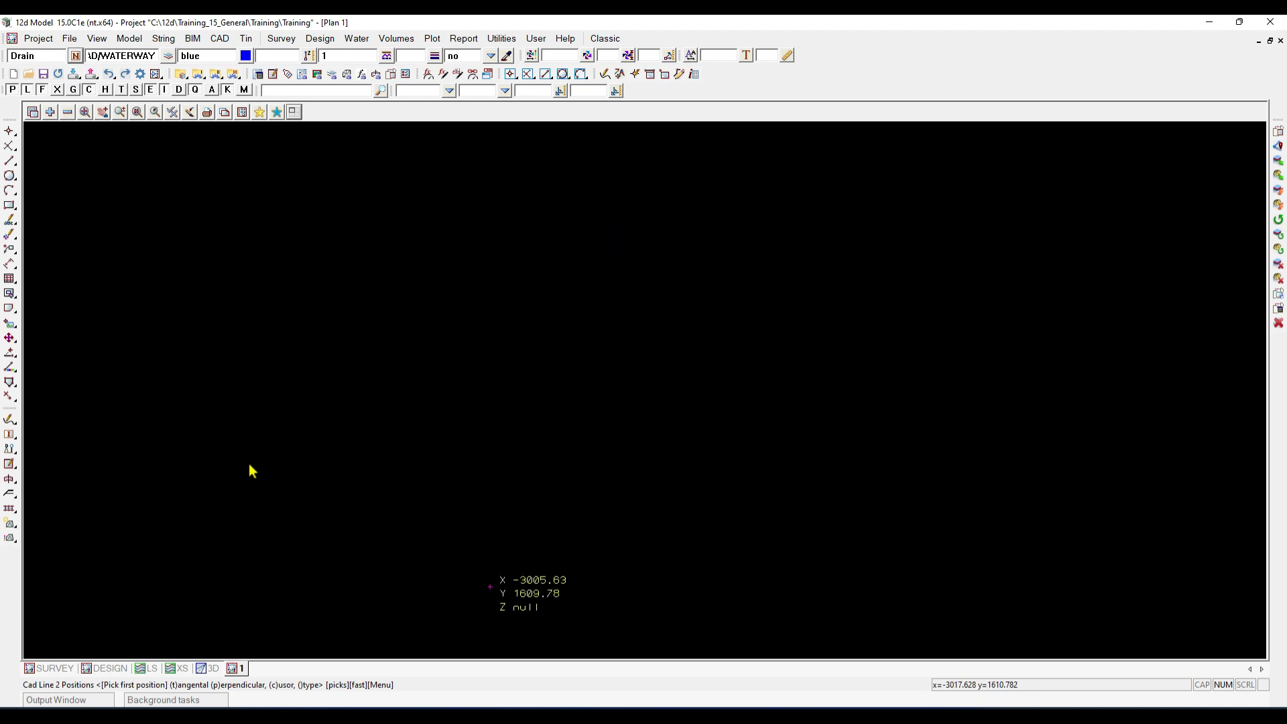
# Draw a CAD line about 1033 m long from about X -3360.63, Y 1926.78 to about X -2449.62, Y 2413.88
pyautogui.click(243, 398)
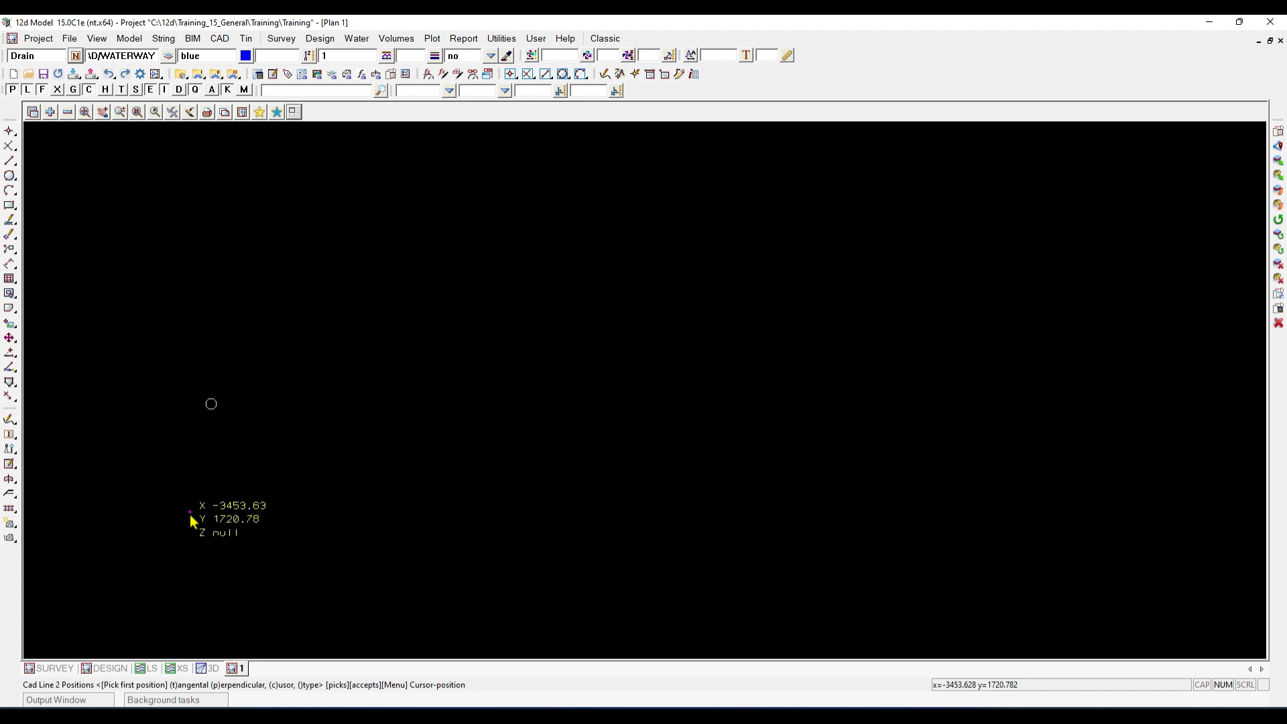
pyautogui.moveTo(190, 518)
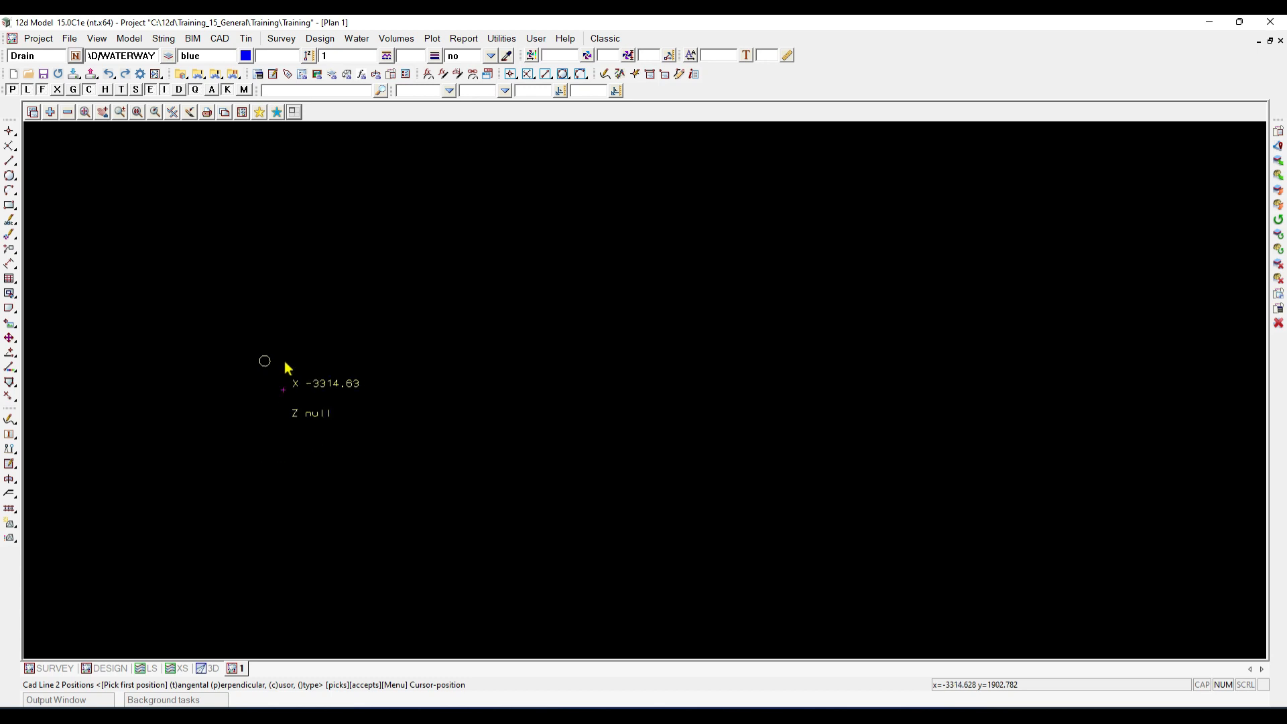
pyautogui.click(252, 376)
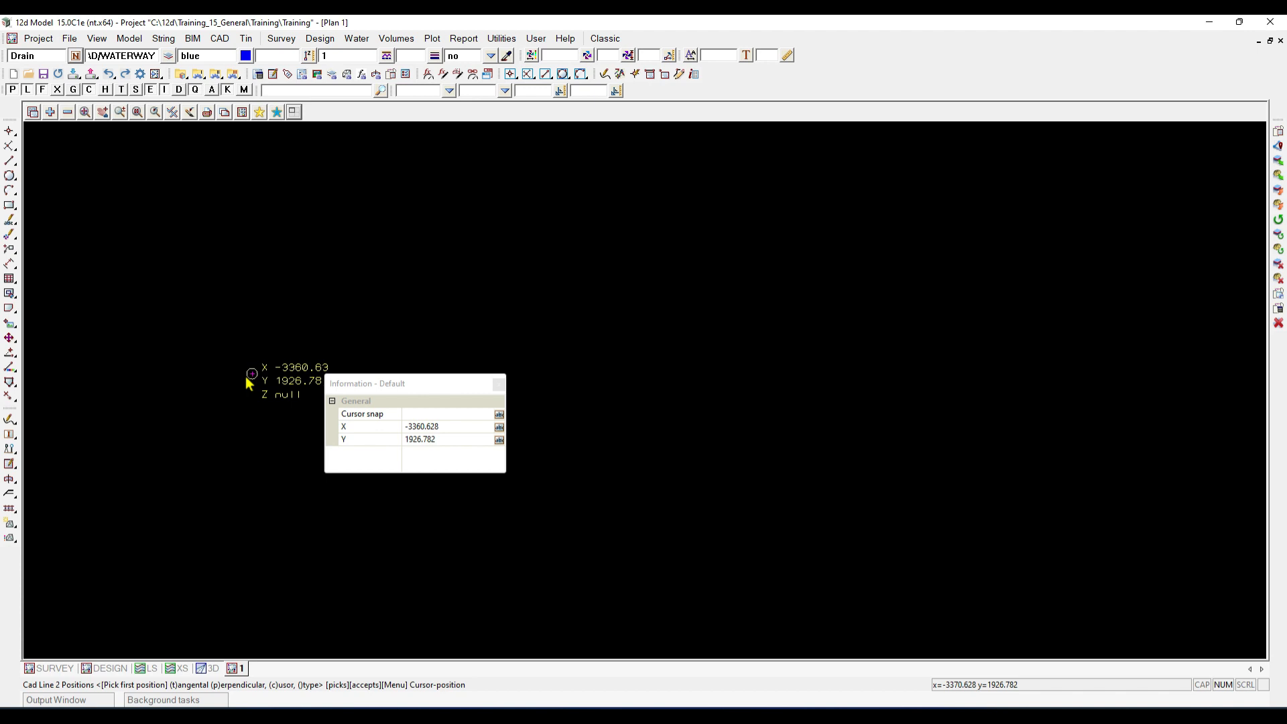
pyautogui.click(252, 374)
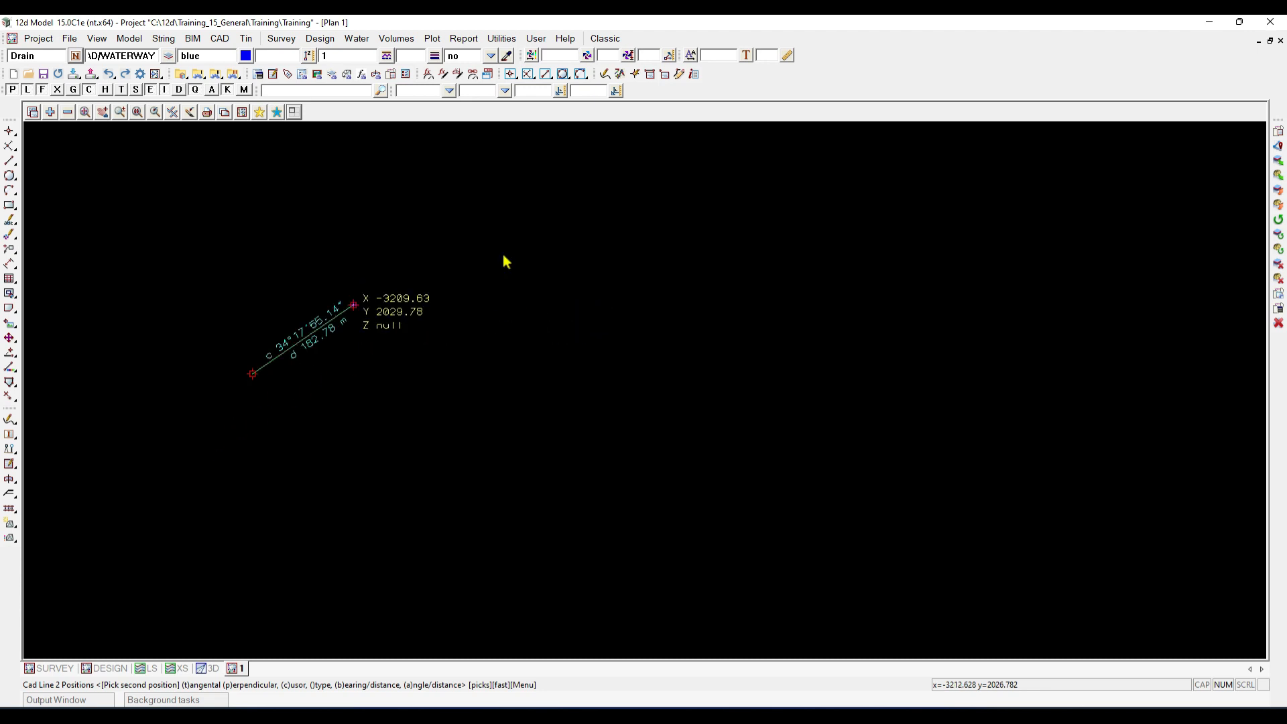
pyautogui.scroll(-3, 202, 441)
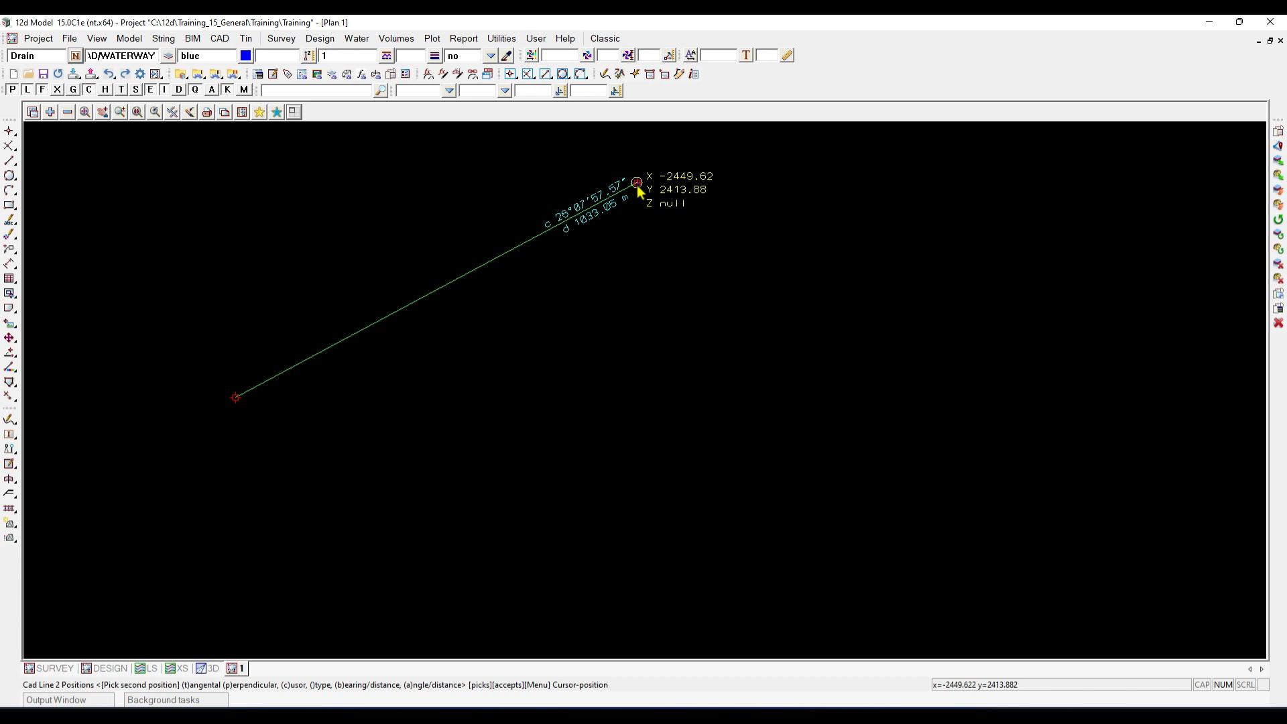
pyautogui.click(637, 188)
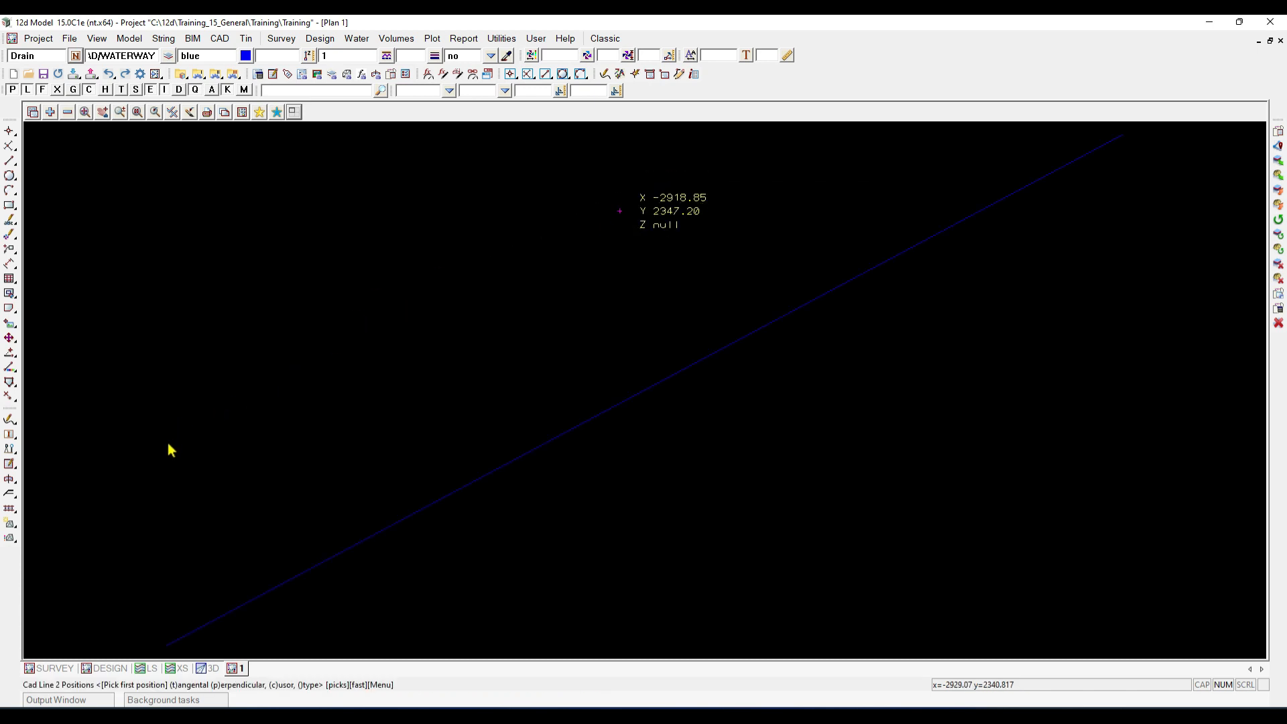
# Examine the default name and default model assigned to the drawn CAD line
pyautogui.scroll(-2, 168, 443)
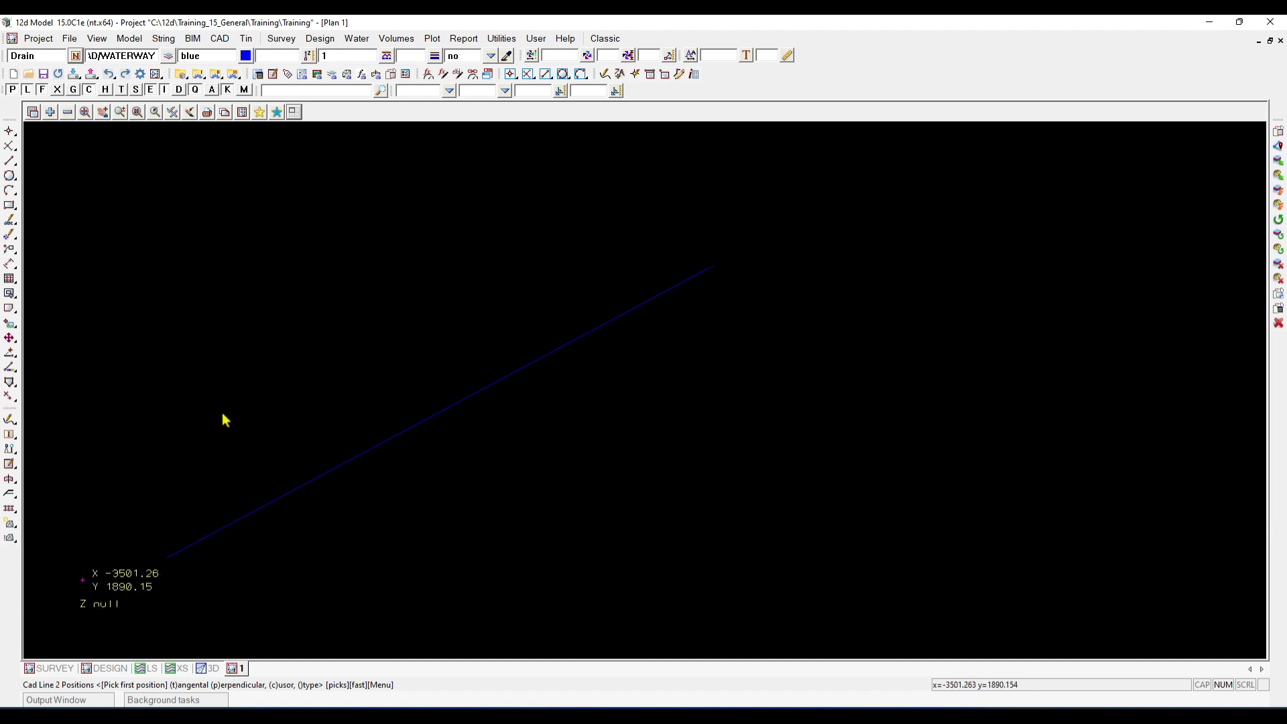
pyautogui.click(57, 56)
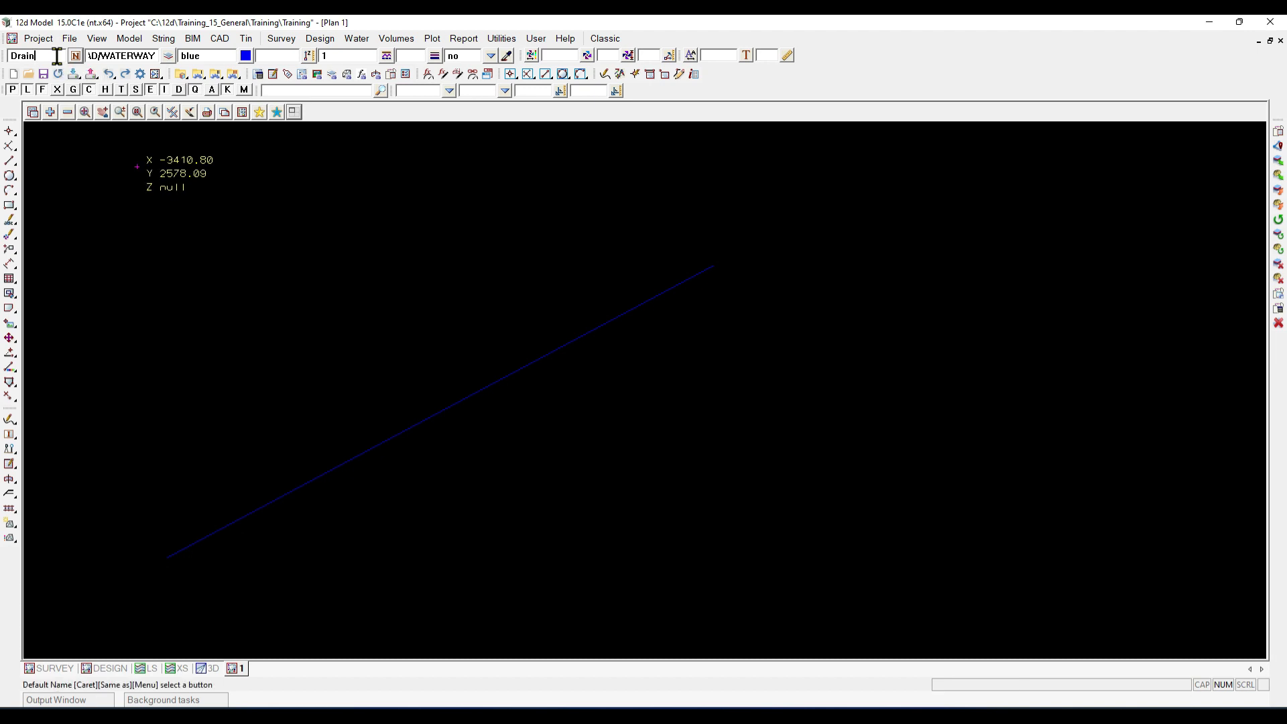
pyautogui.moveTo(57, 56); pyautogui.dragTo(7, 57)
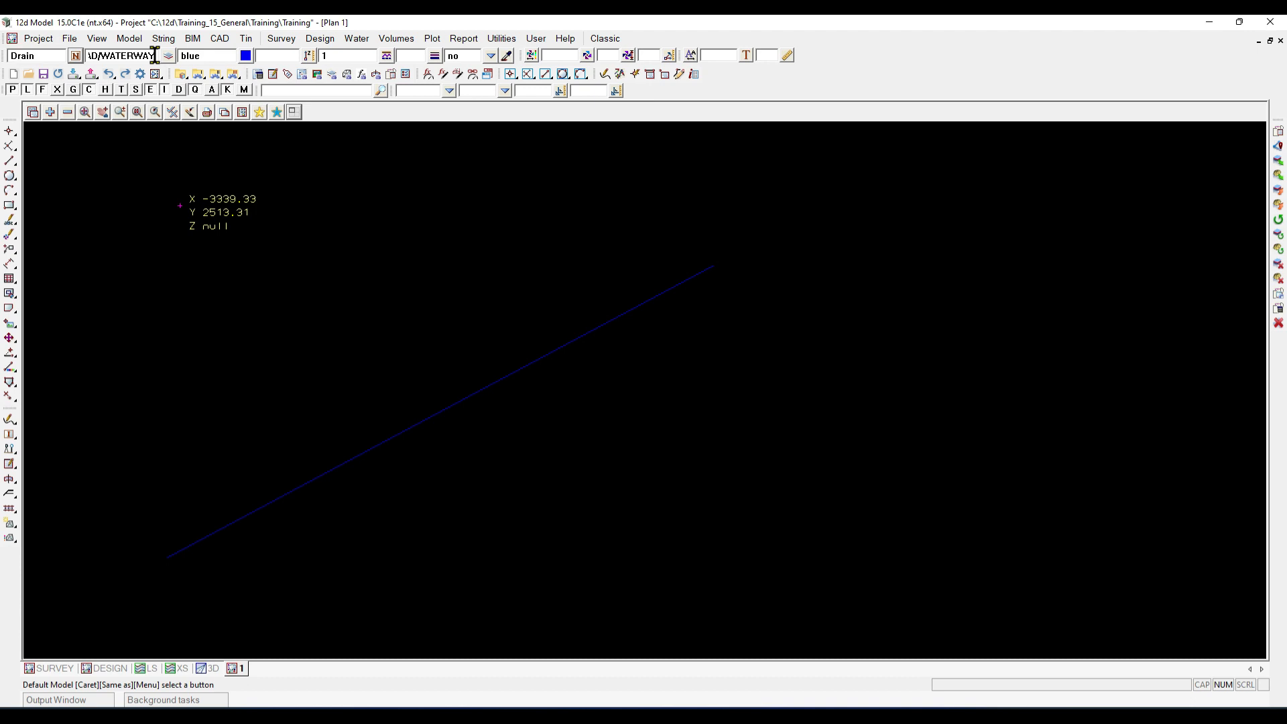
pyautogui.moveTo(156, 56); pyautogui.dragTo(77, 55)
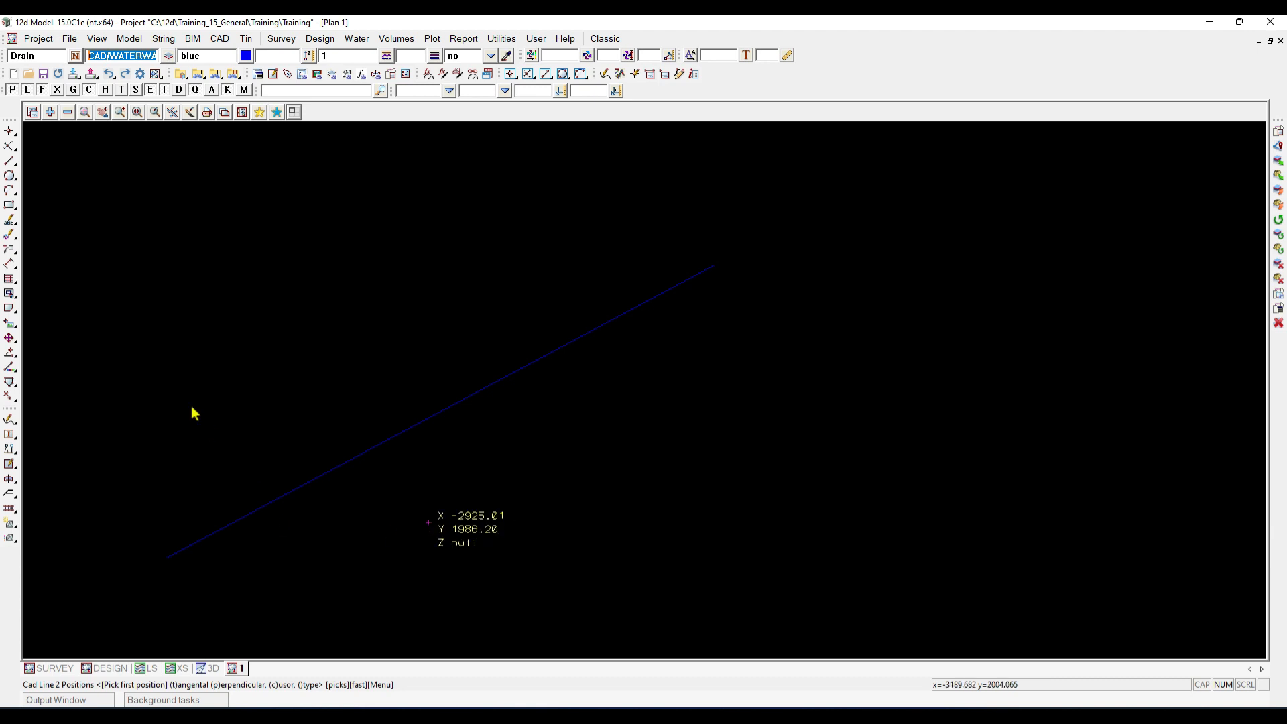
# Look through the list of models that can be added to the Plan 1 view, and close it
pyautogui.click(52, 118)
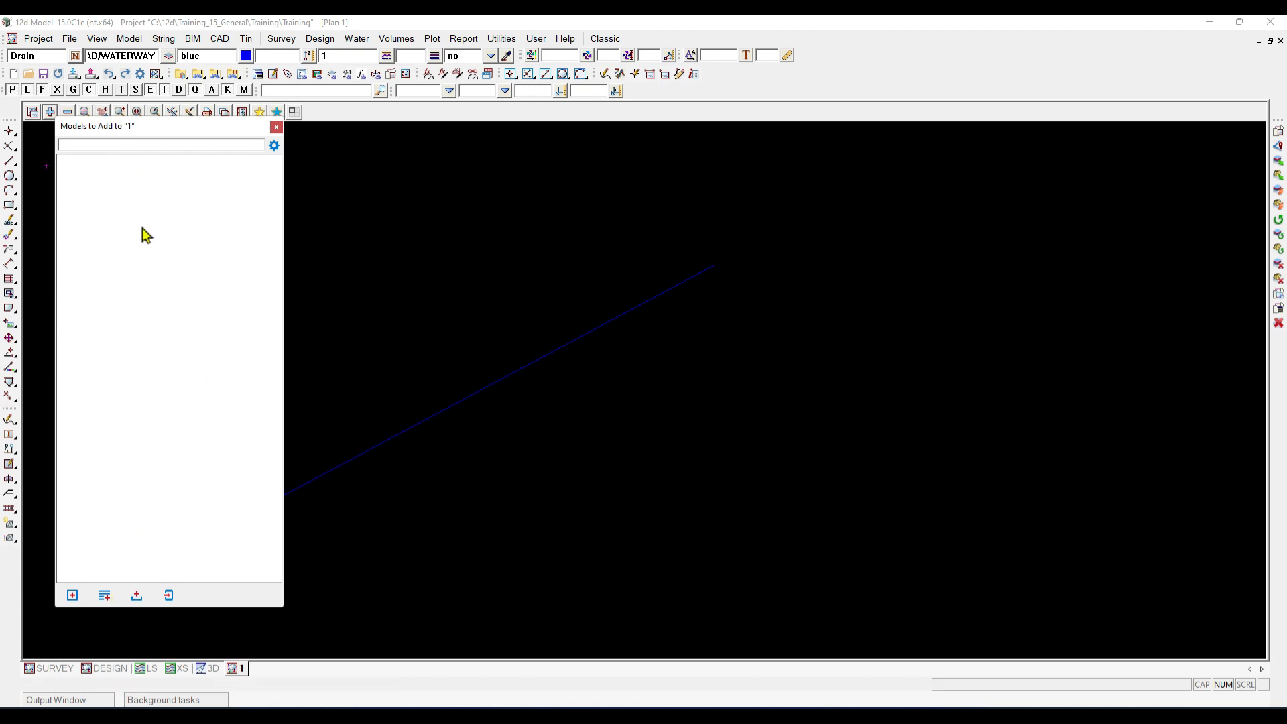
pyautogui.click(66, 597)
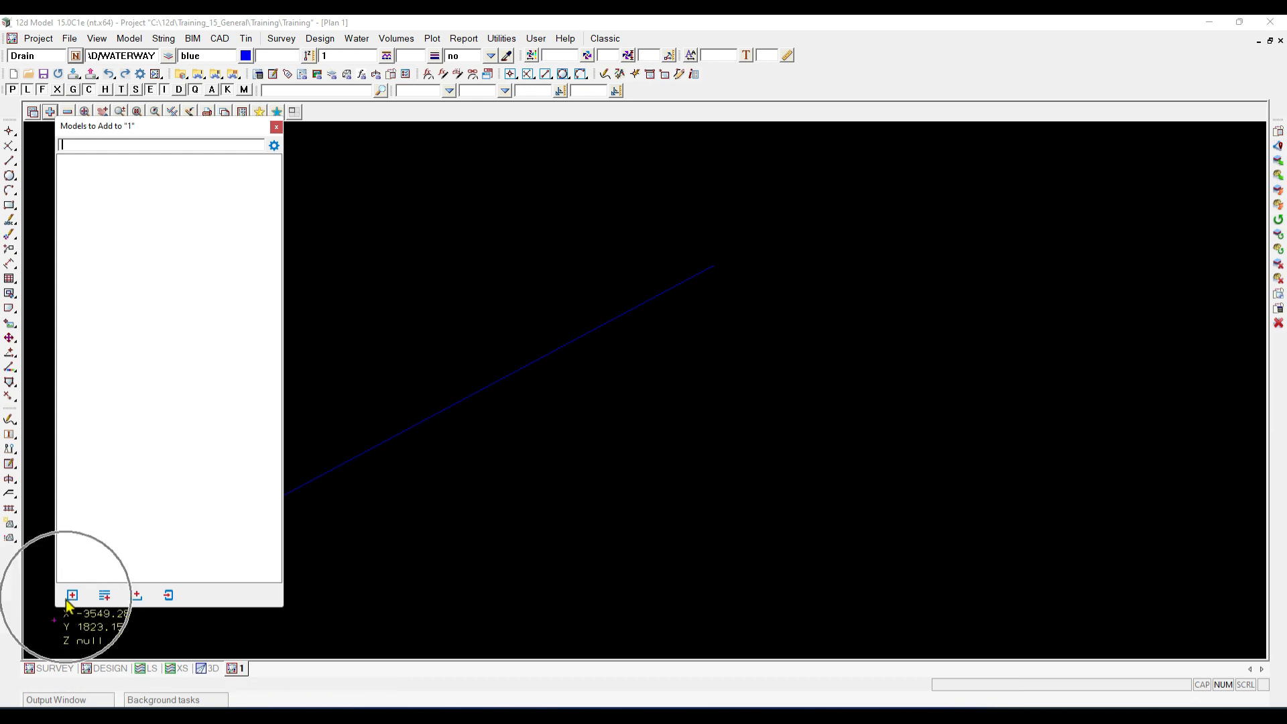
pyautogui.click(277, 127)
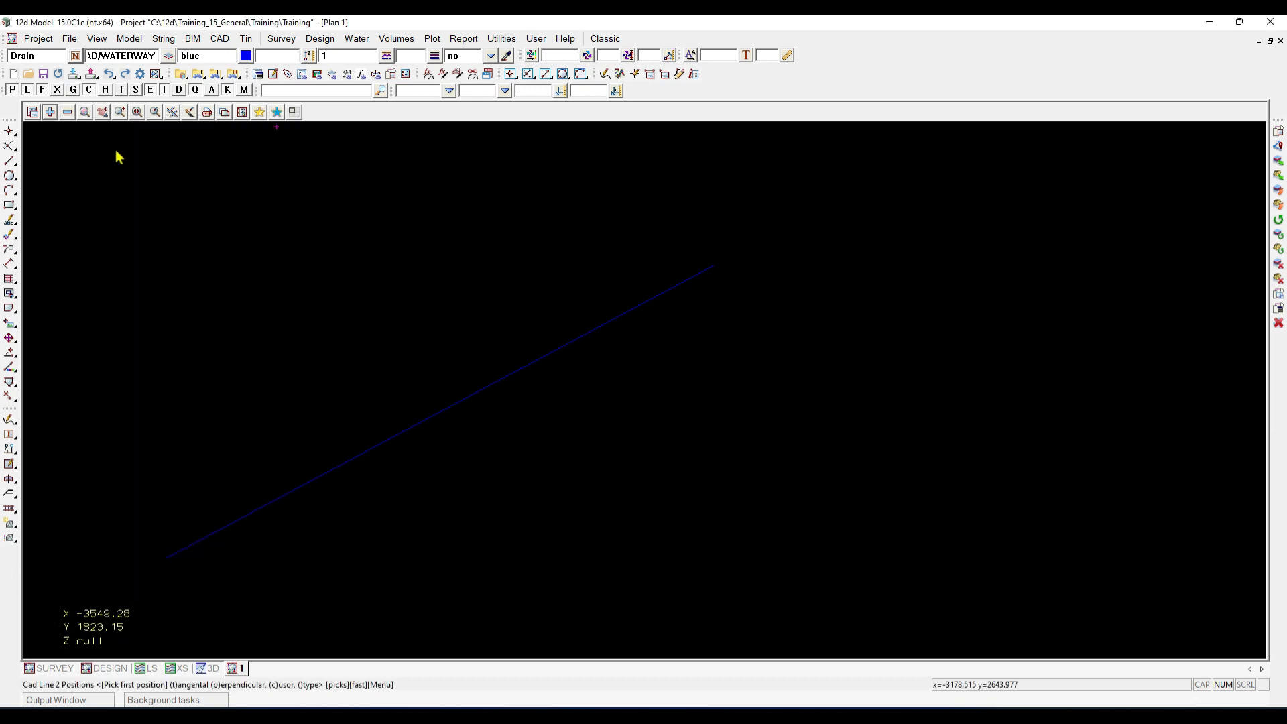
# Open the list of models to remove from Plan 1 and examine the contents of the CAD folder
pyautogui.click(67, 114)
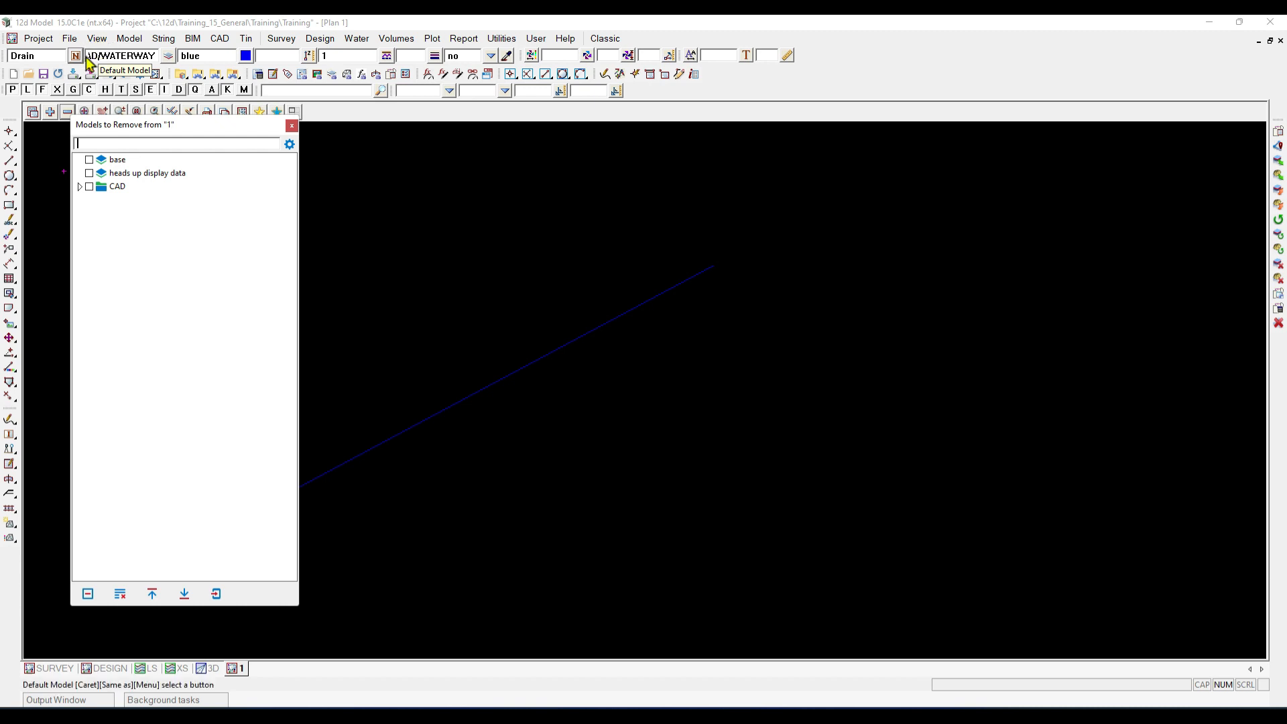
pyautogui.click(80, 187)
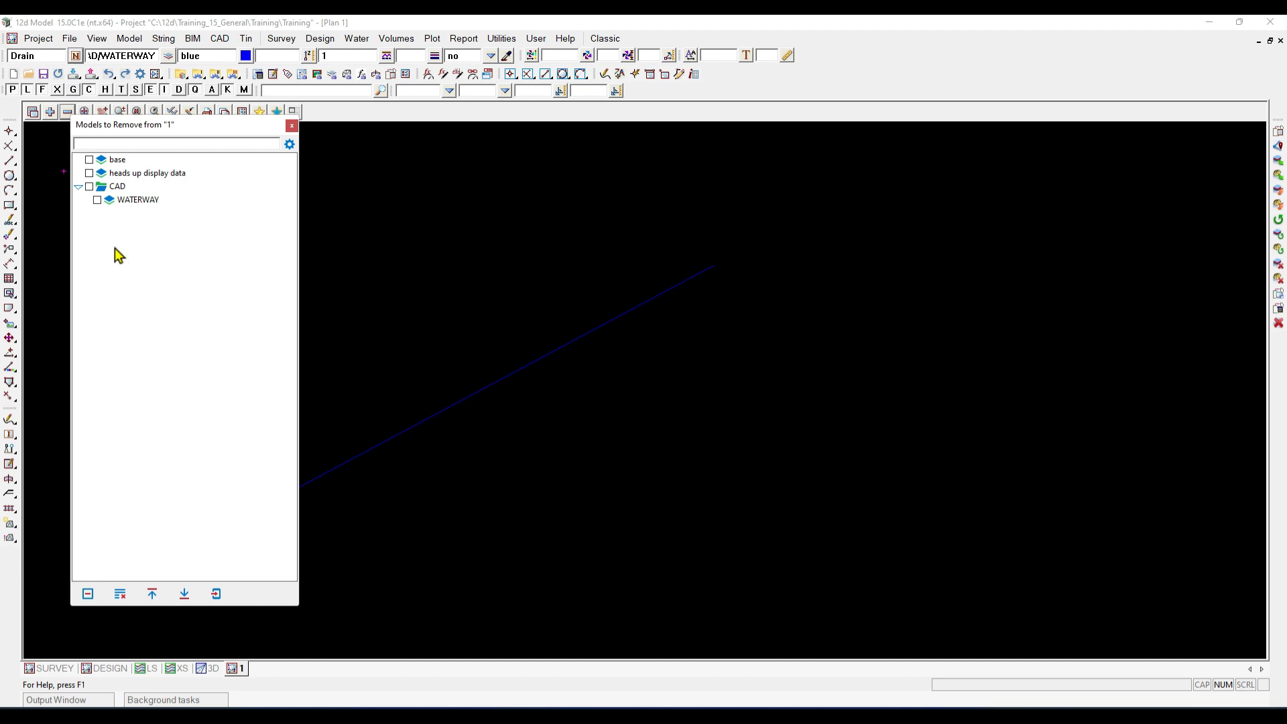
pyautogui.click(79, 188)
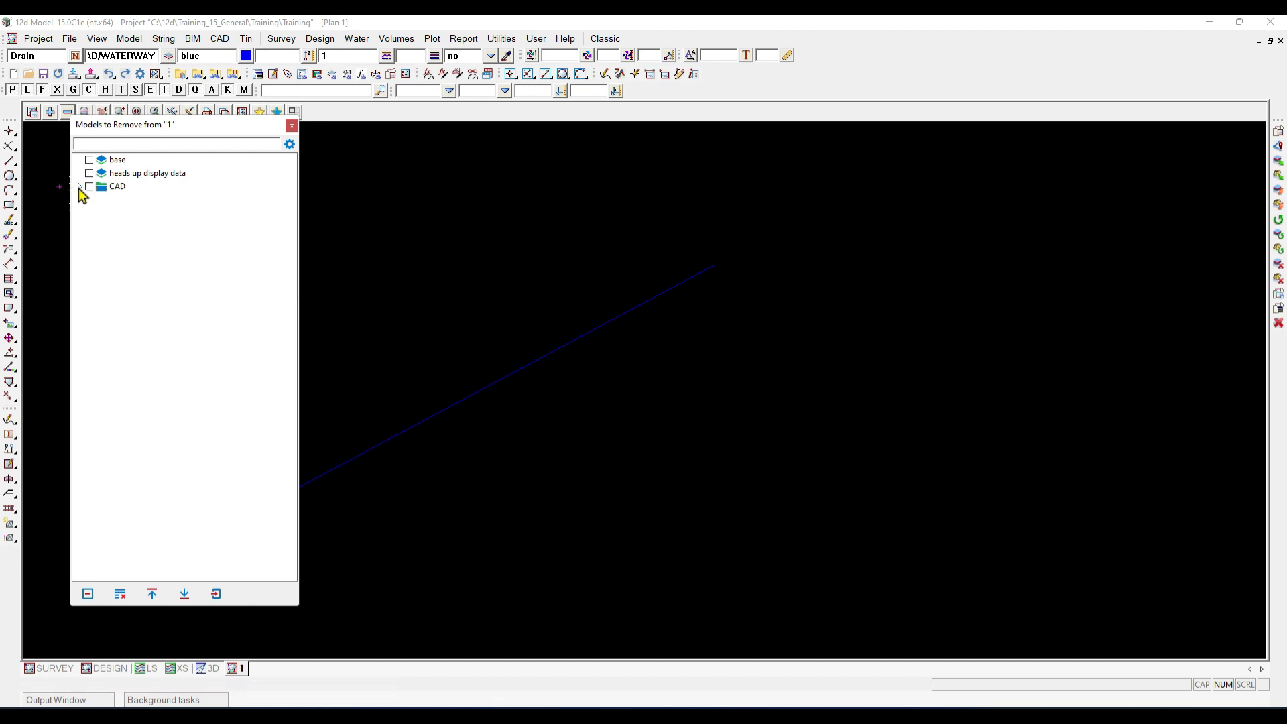
pyautogui.click(78, 187)
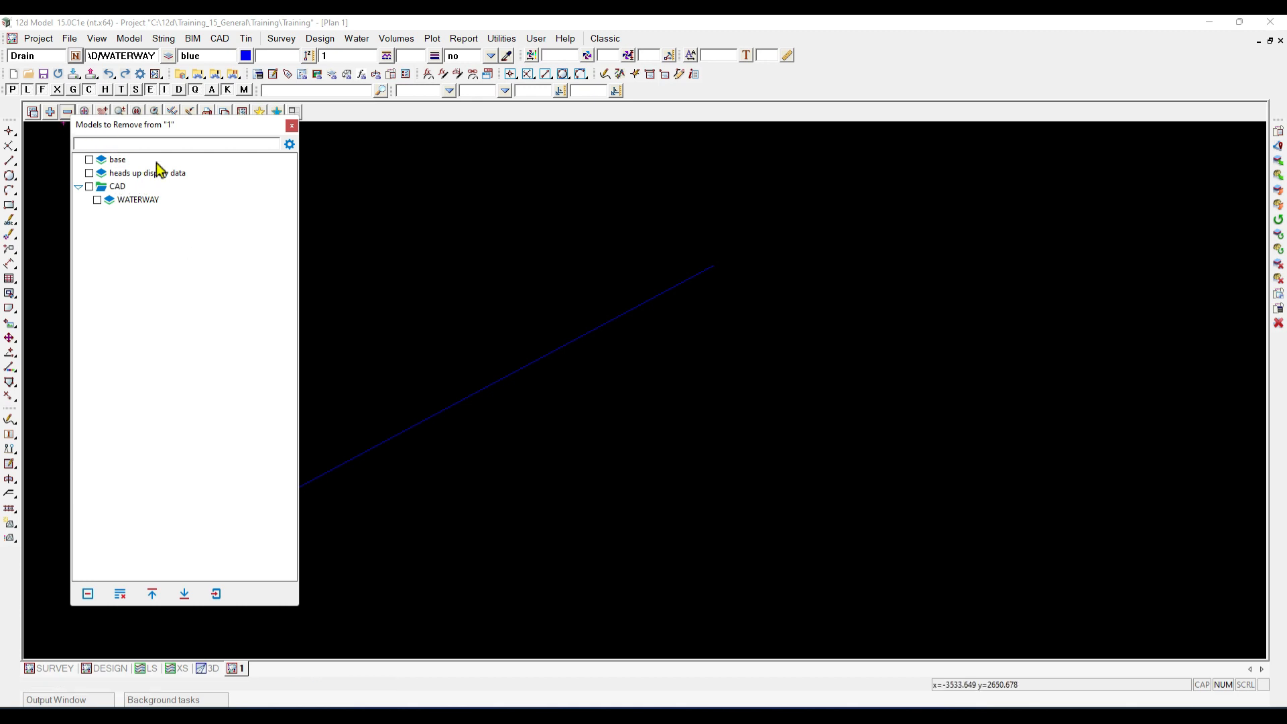
# Compare the flat and tree displays in the model list settings, and set the tree to expand to level 2
pyautogui.click(290, 146)
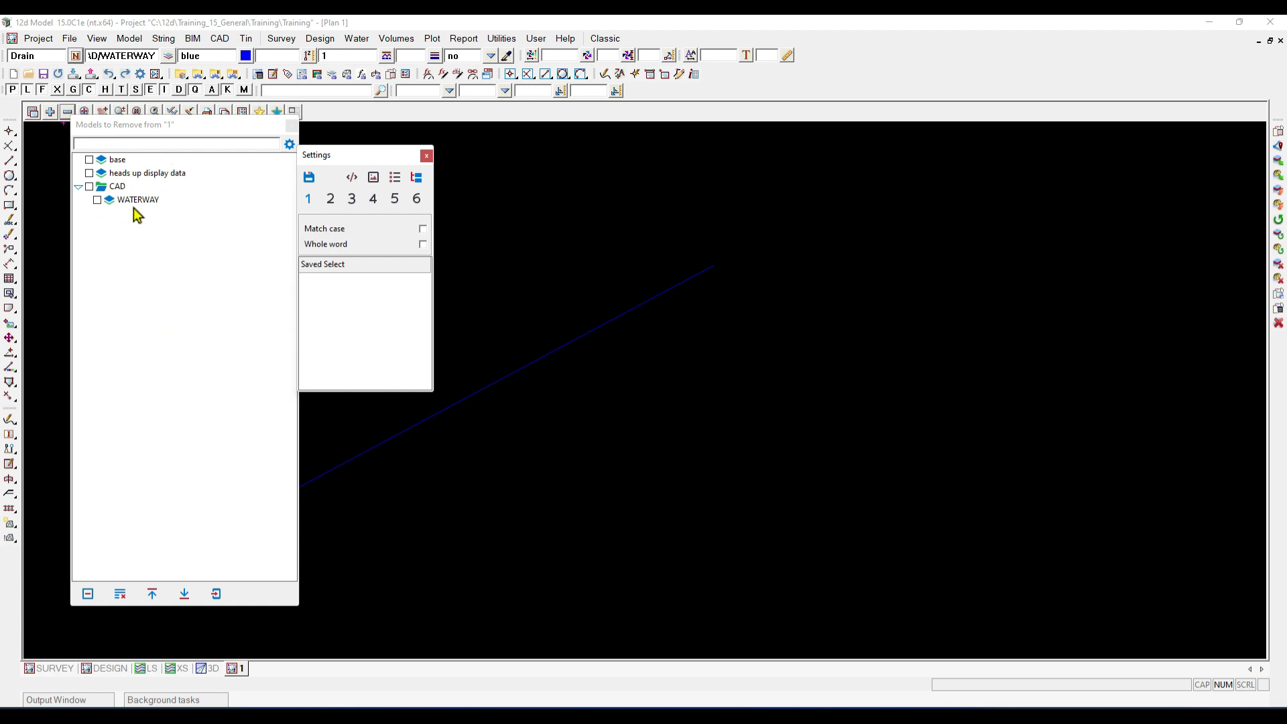
pyautogui.click(352, 179)
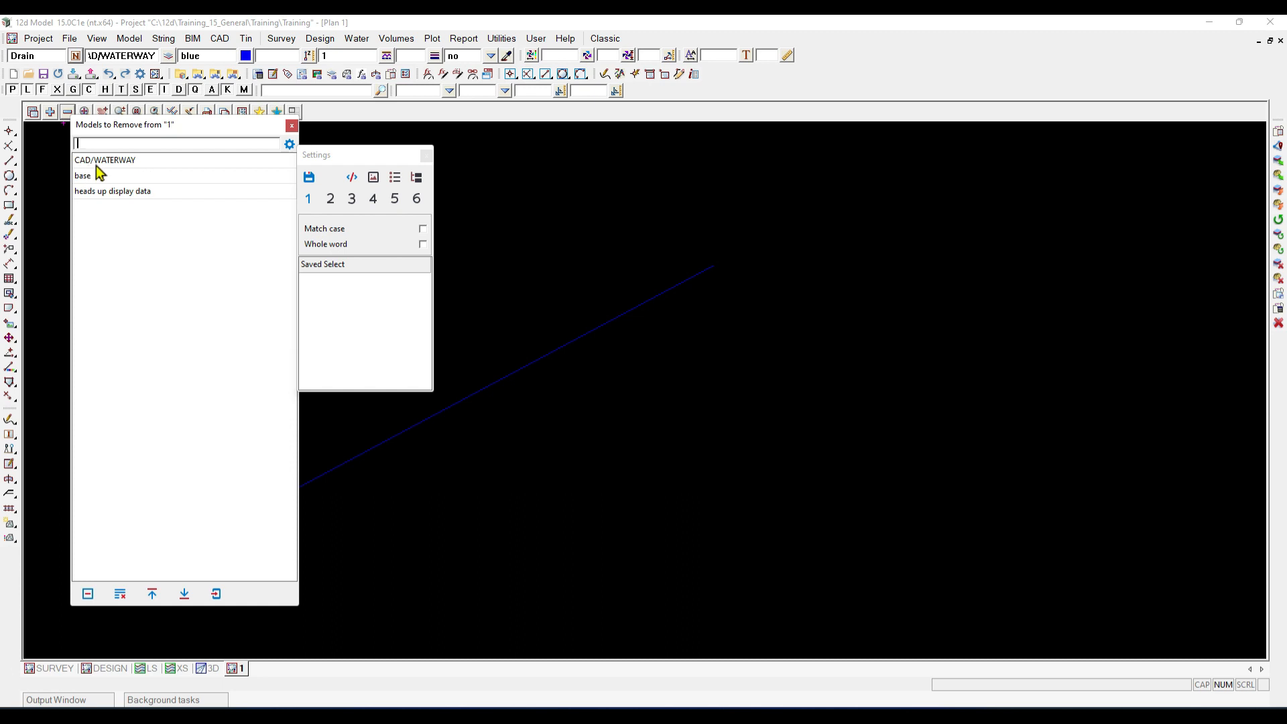
pyautogui.click(358, 180)
pyautogui.click(416, 182)
pyautogui.click(415, 181)
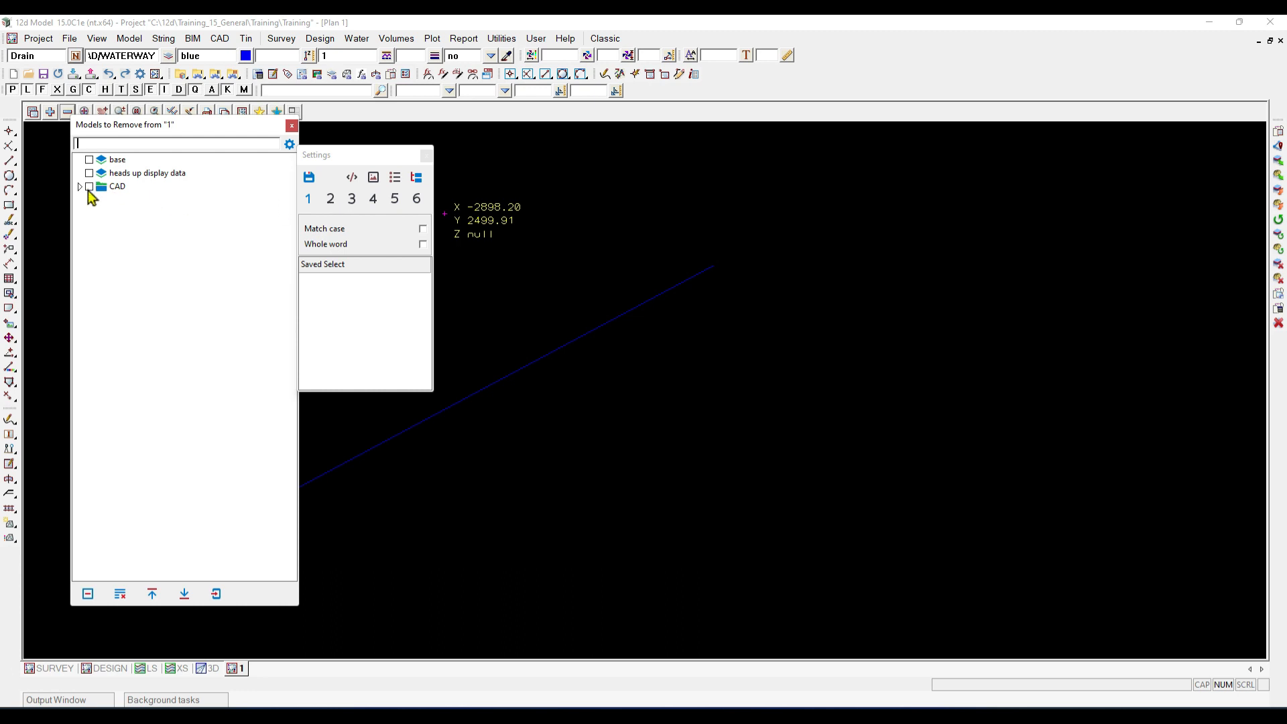
pyautogui.click(309, 205)
pyautogui.click(331, 201)
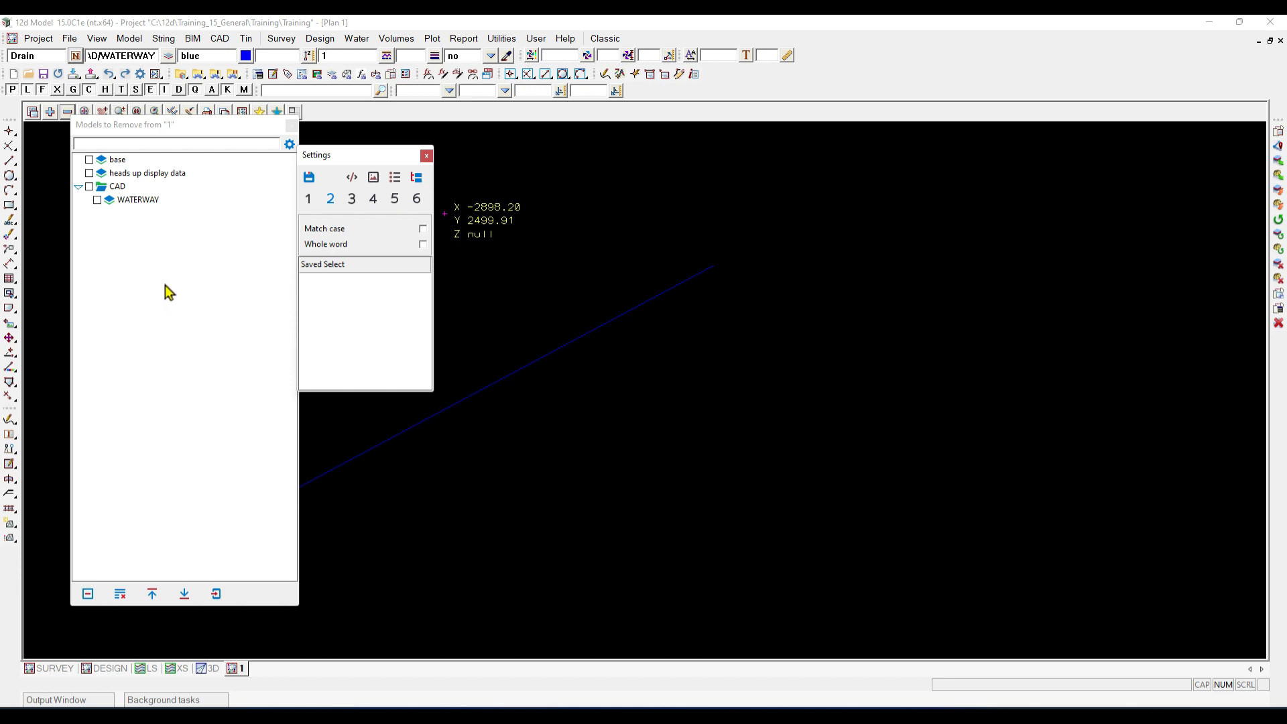
pyautogui.click(426, 156)
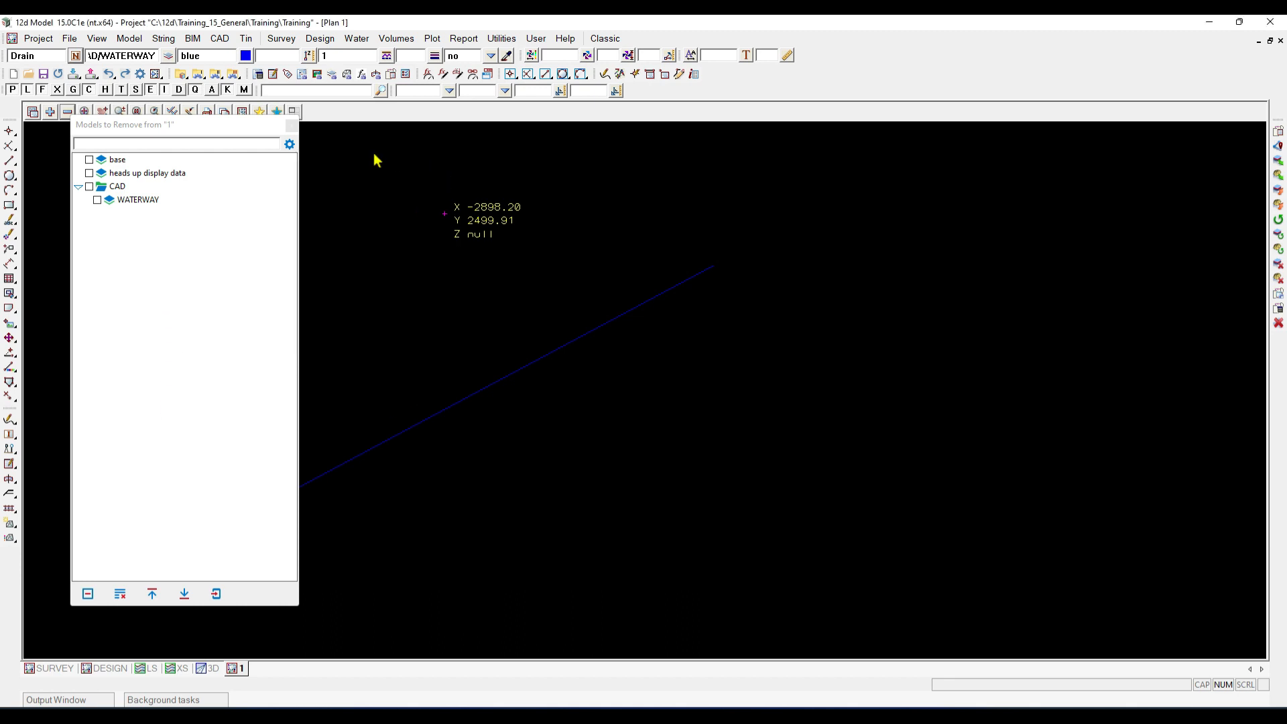
pyautogui.click(292, 127)
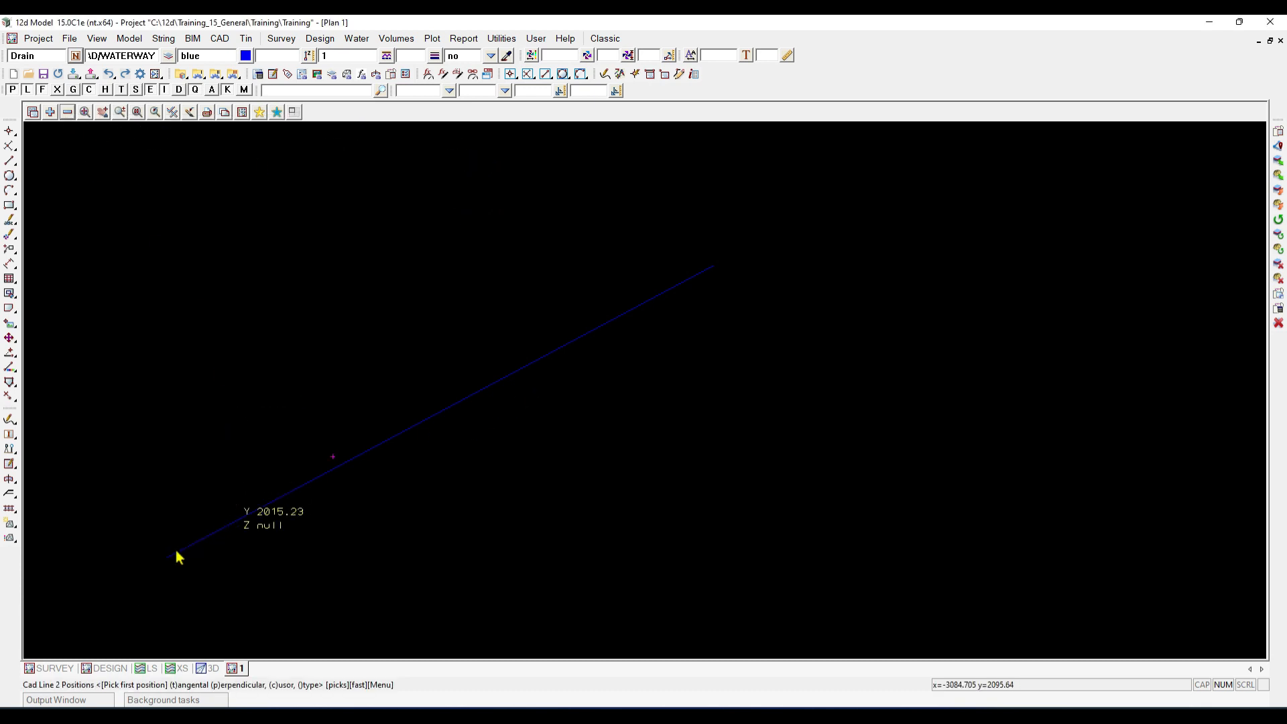
# Remove the WATERWAY model in the CAD folder from the Plan 1 view
pyautogui.click(72, 113)
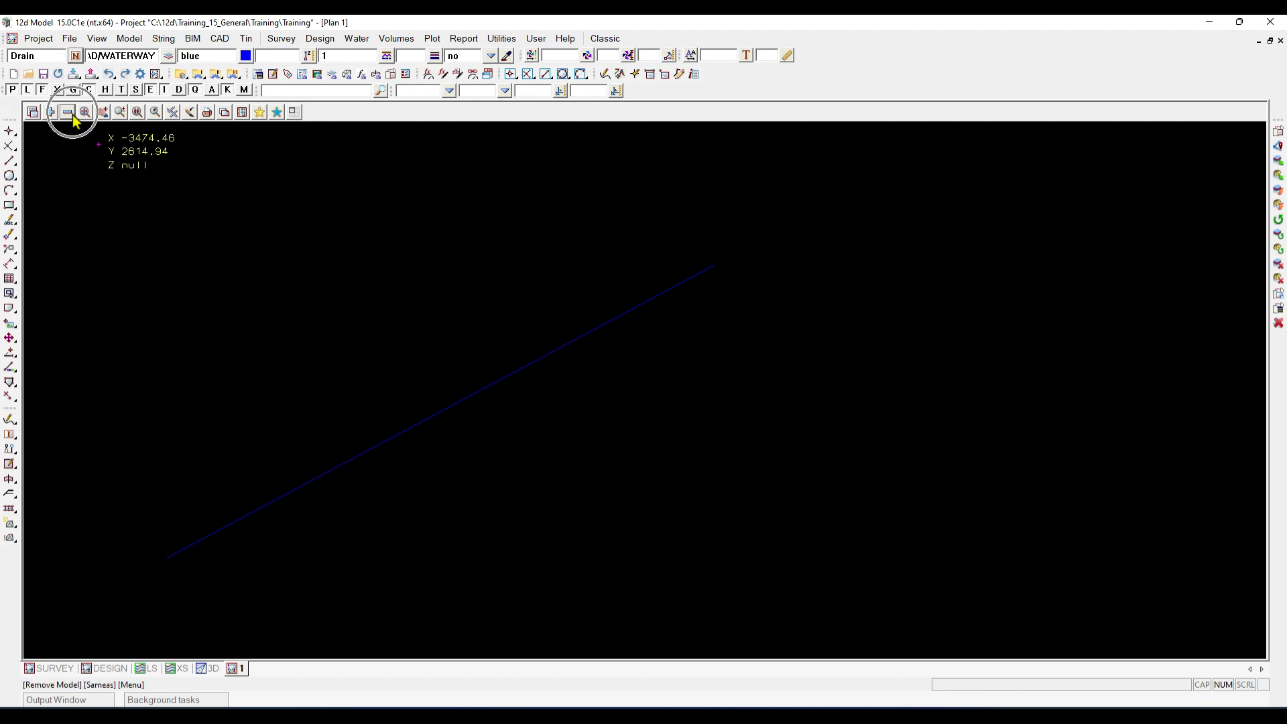
pyautogui.click(72, 113)
pyautogui.click(66, 113)
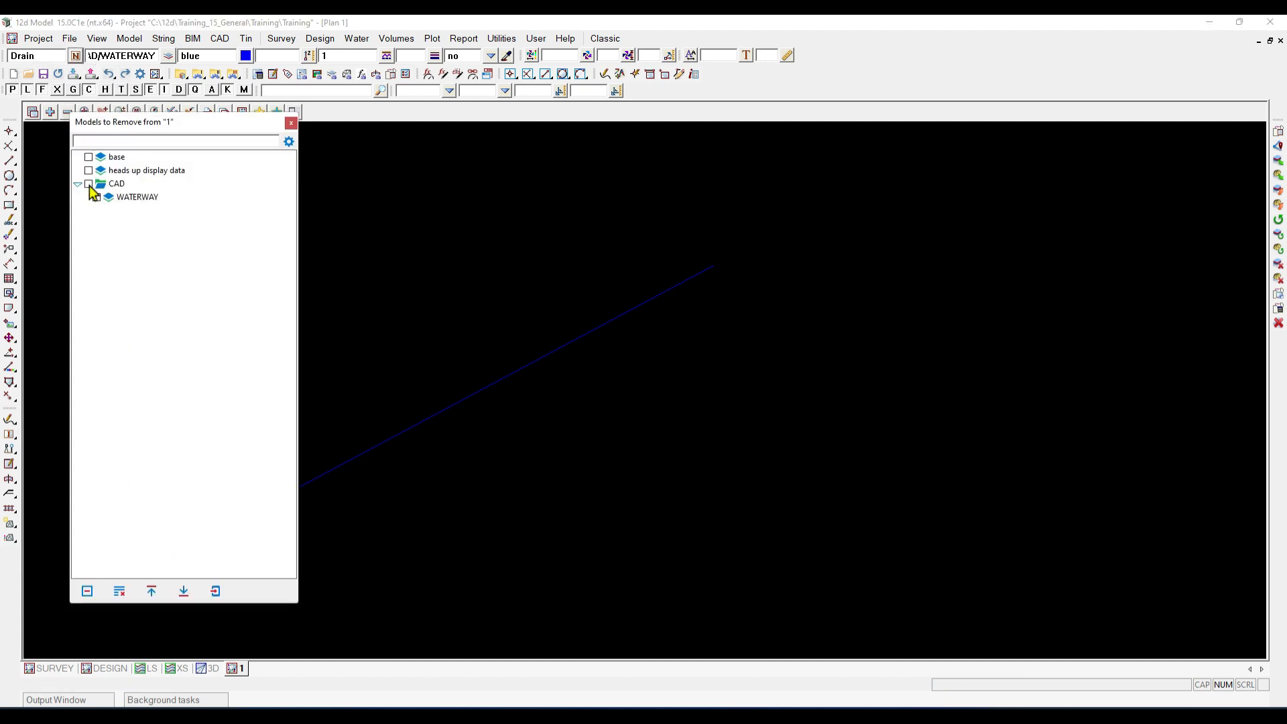
pyautogui.click(95, 199)
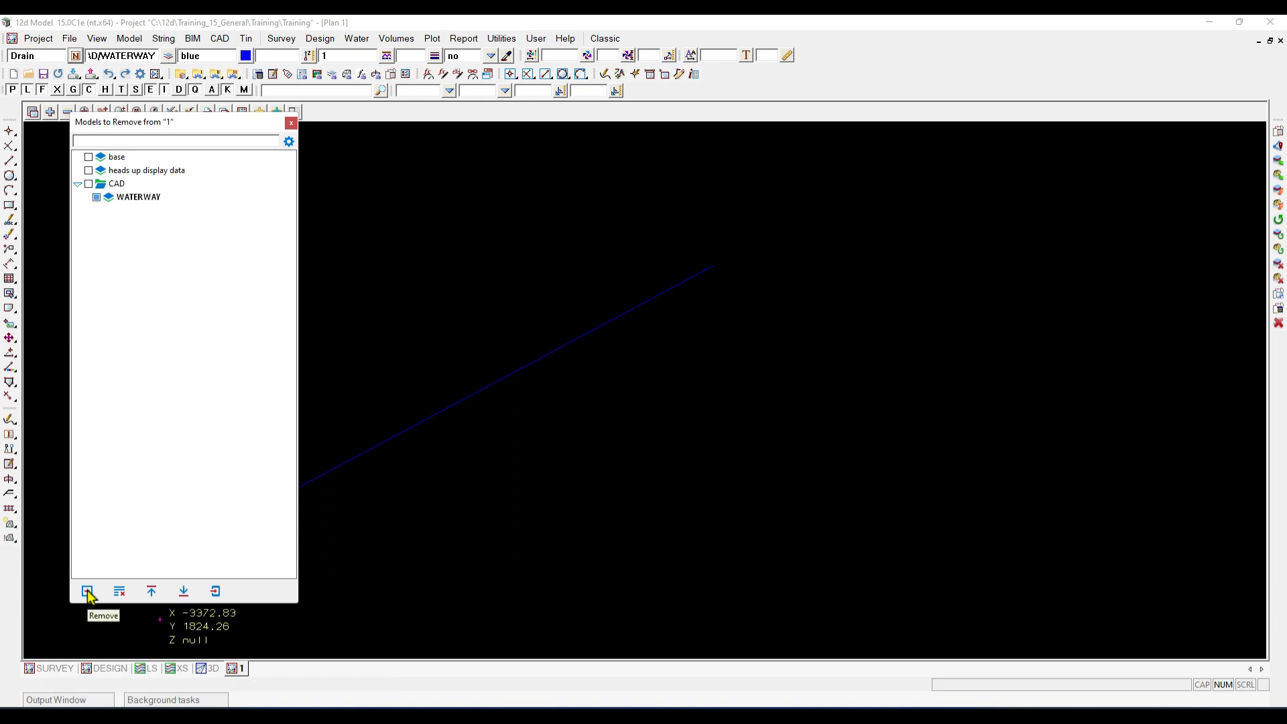
pyautogui.press('ctrl')
pyautogui.press('ctrl')
pyautogui.press('ctrl')
pyautogui.click(88, 592)
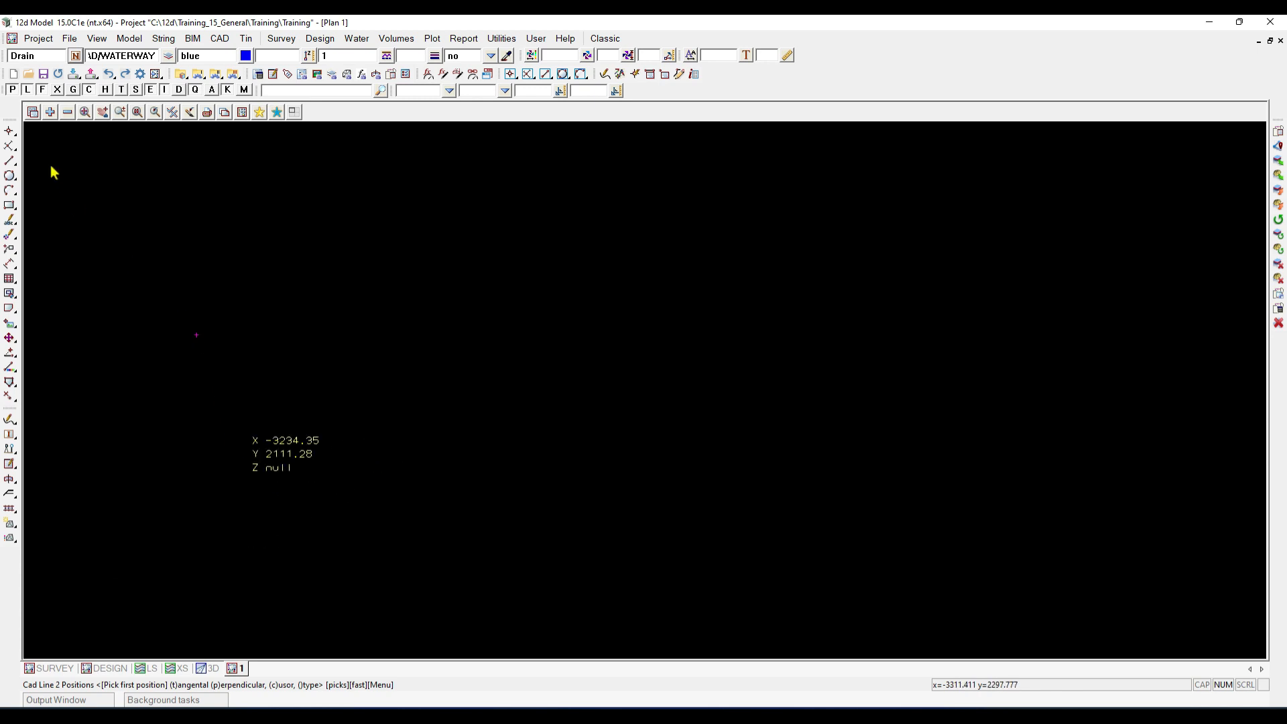
# Add the CAD folder's WATERWAY model back to the Plan 1 view
pyautogui.click(50, 112)
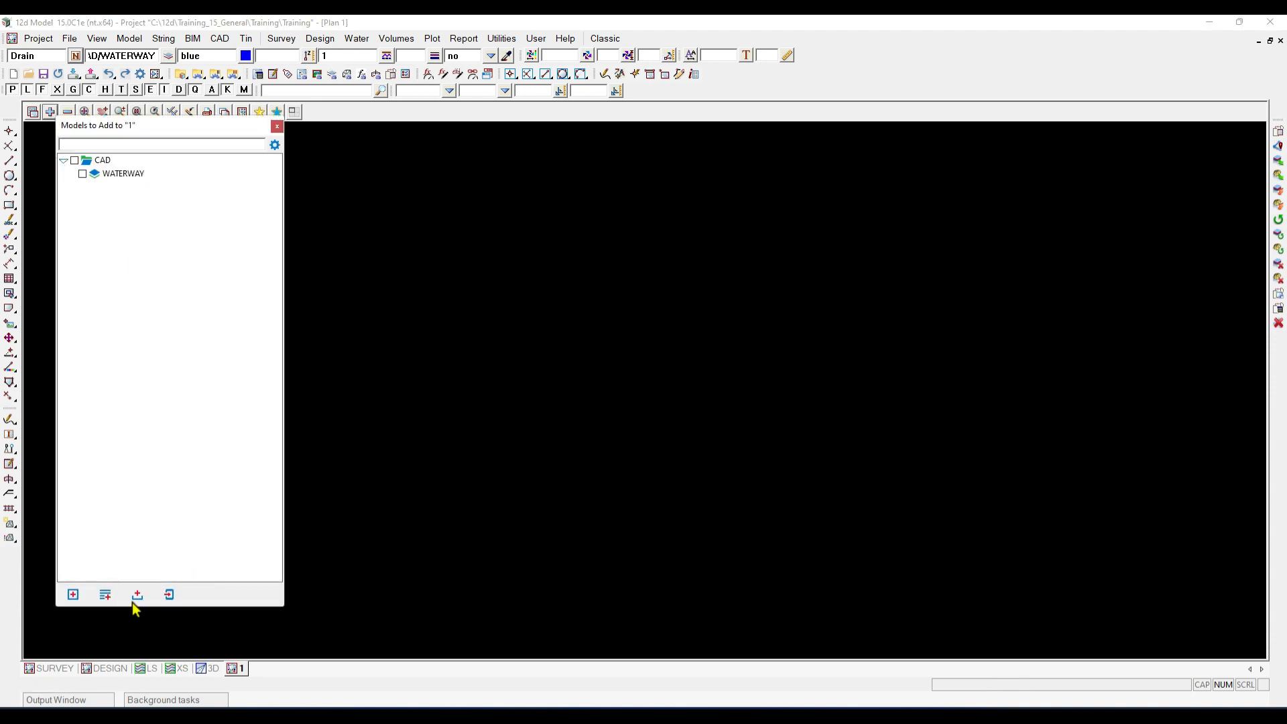
pyautogui.click(73, 595)
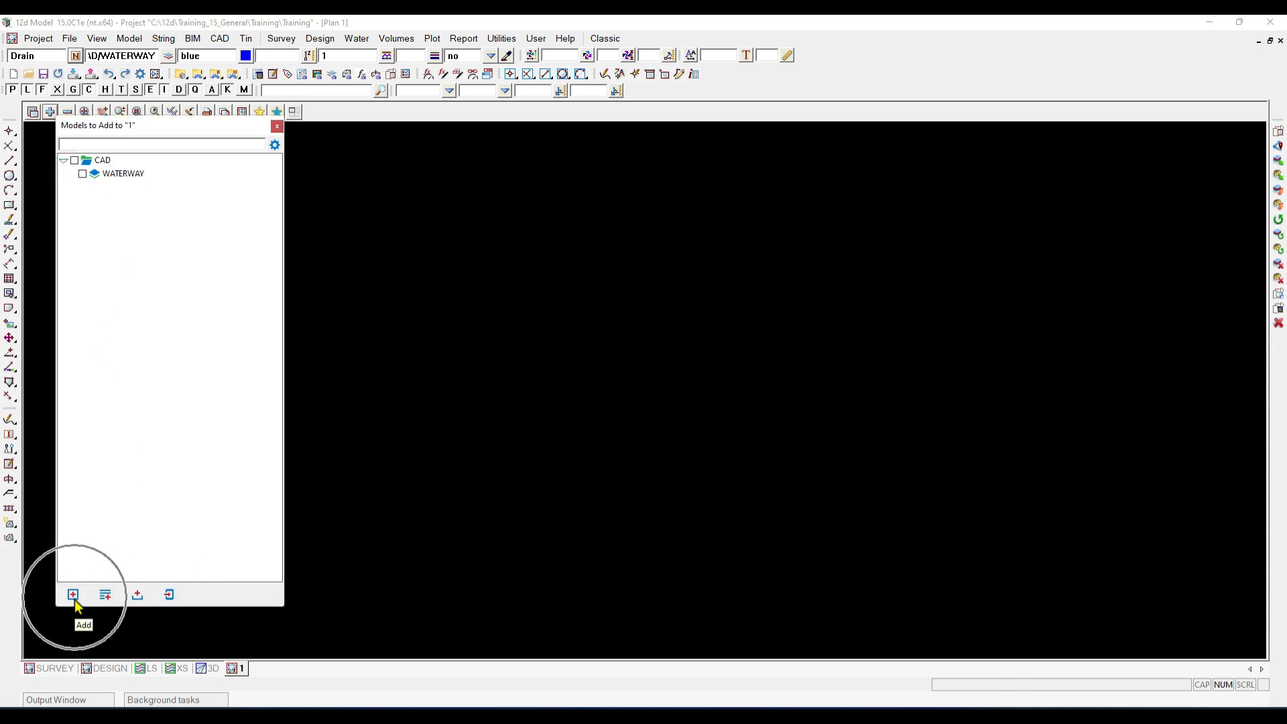
pyautogui.click(83, 174)
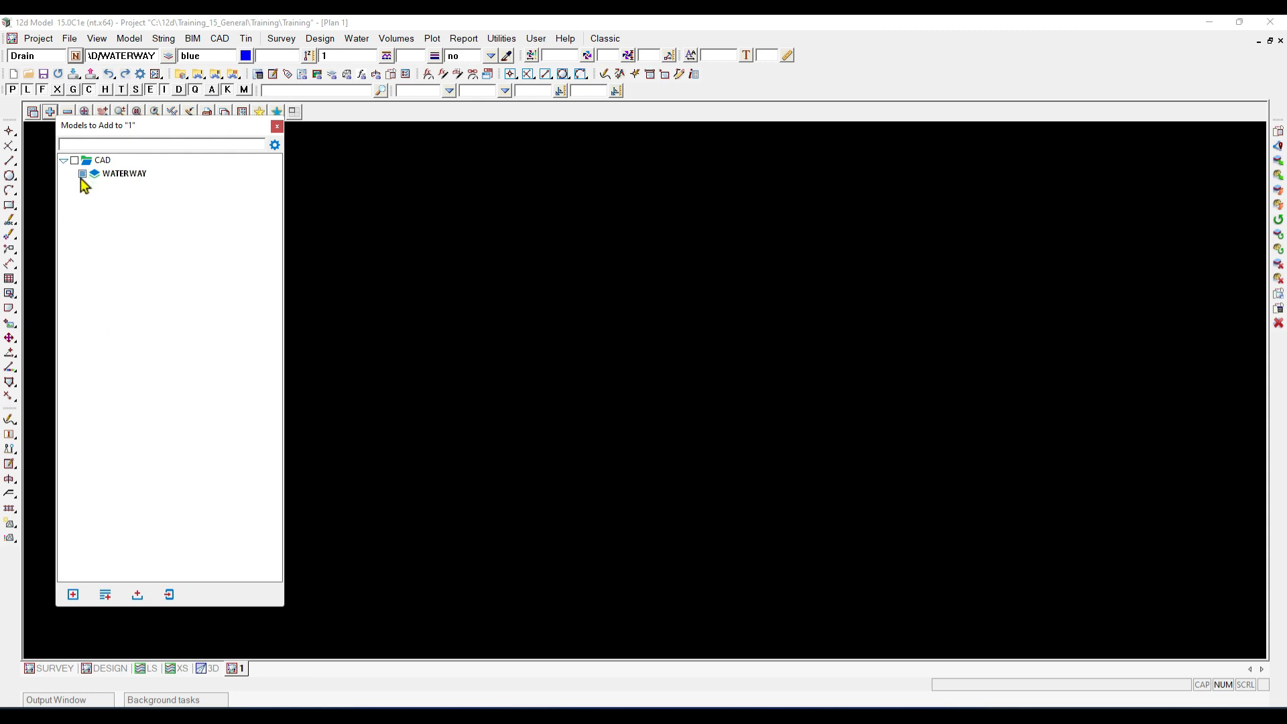
pyautogui.click(74, 161)
pyautogui.click(105, 596)
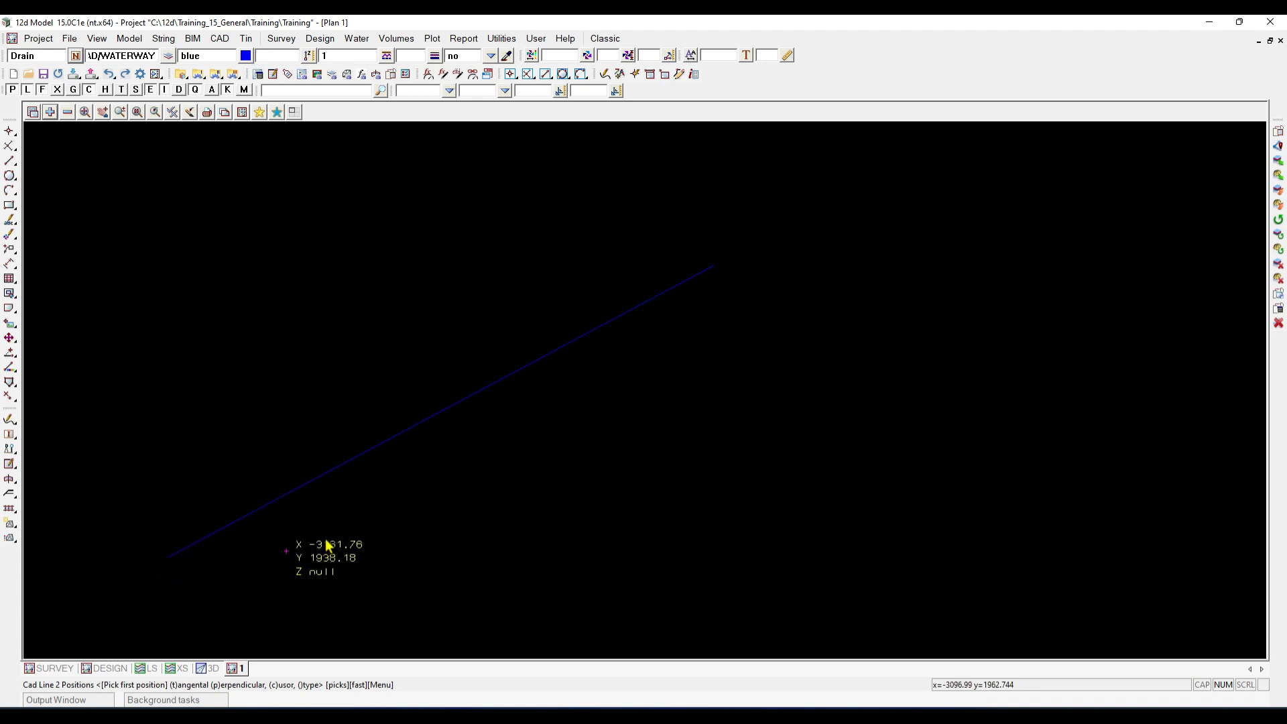
# End the active 2 points CAD Line command
pyautogui.press('Escape')
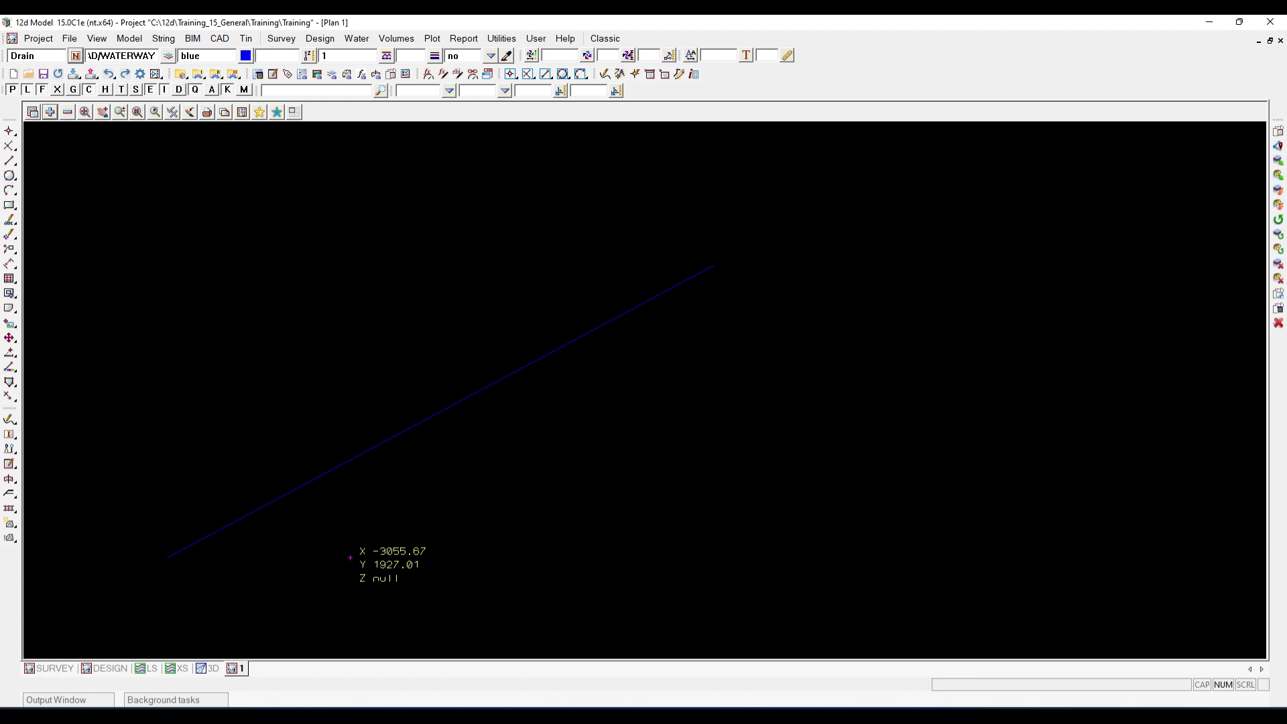
pyautogui.click(8, 508)
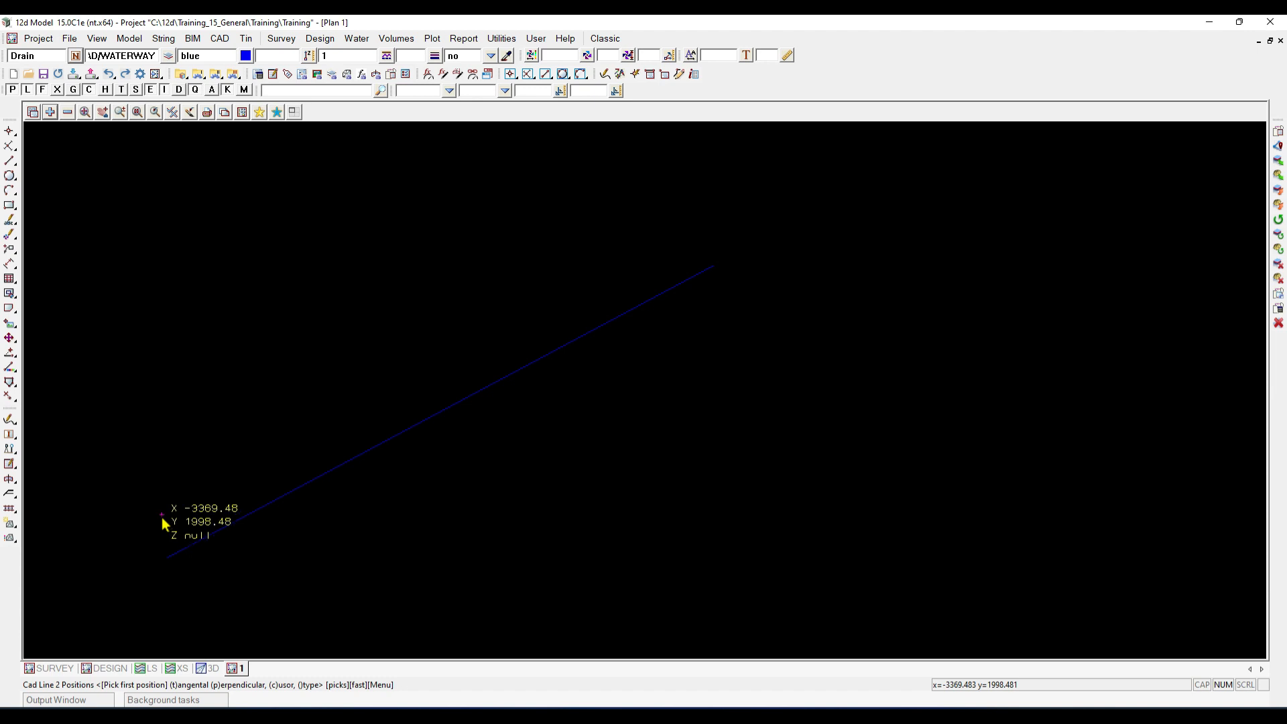
pyautogui.press('Escape')
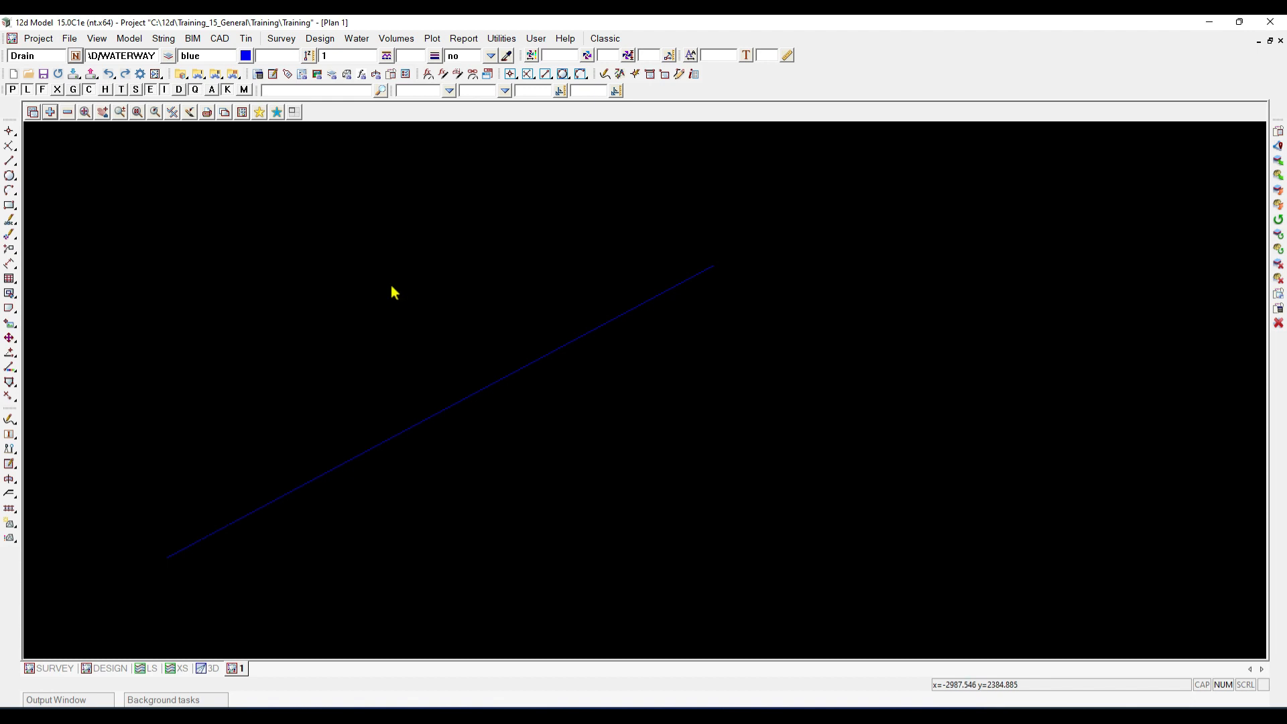
# Start the 2 points CAD Line command and try picking its first position at several places along the existing Drain line
pyautogui.click(12, 162)
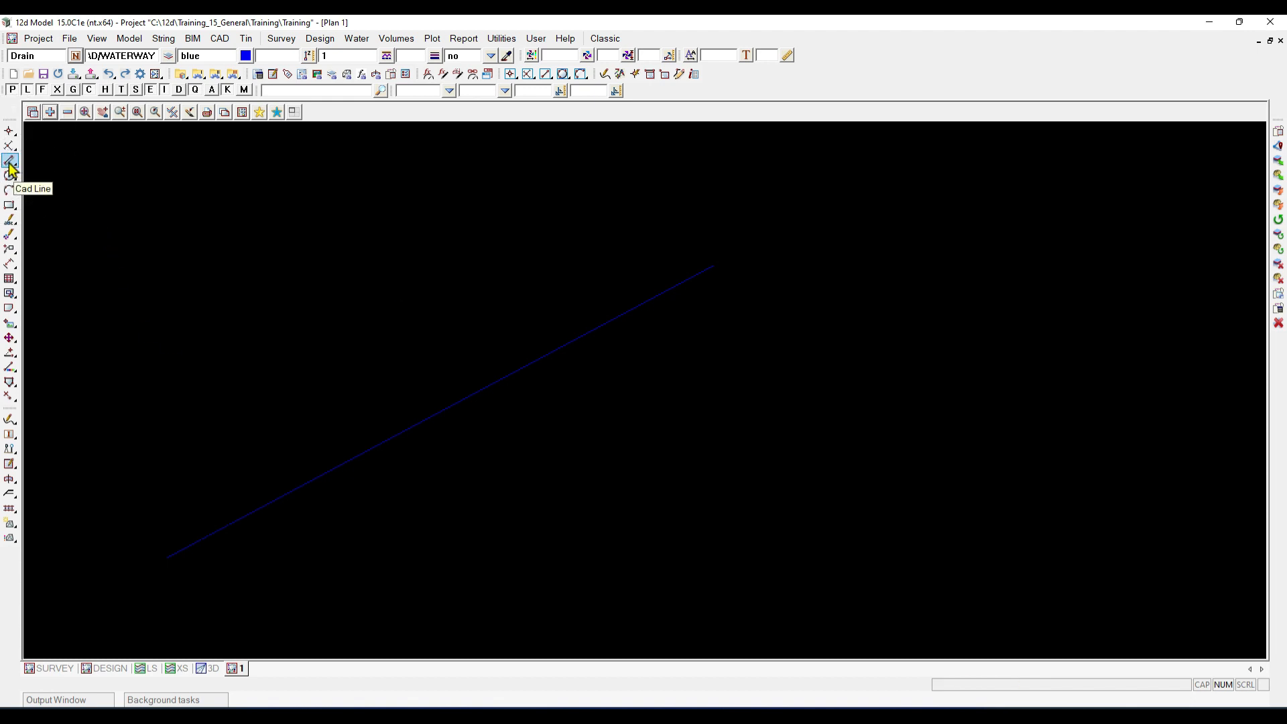
pyautogui.click(10, 165)
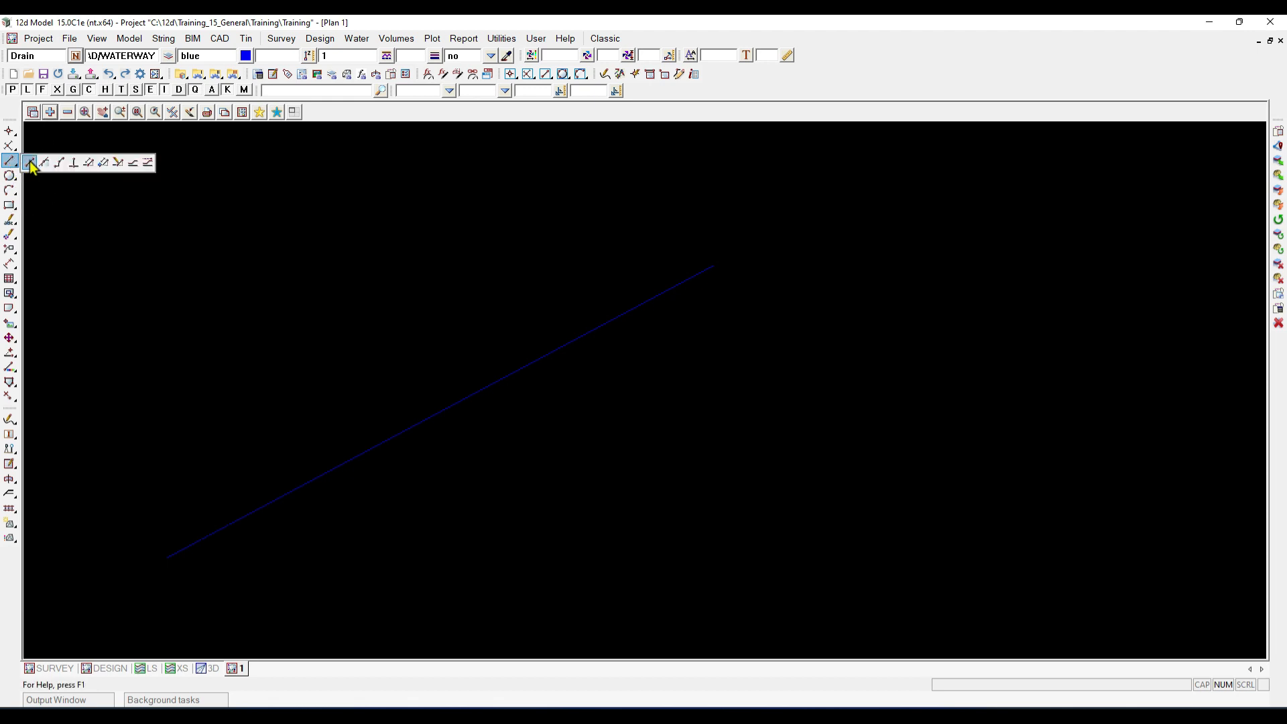
pyautogui.click(31, 163)
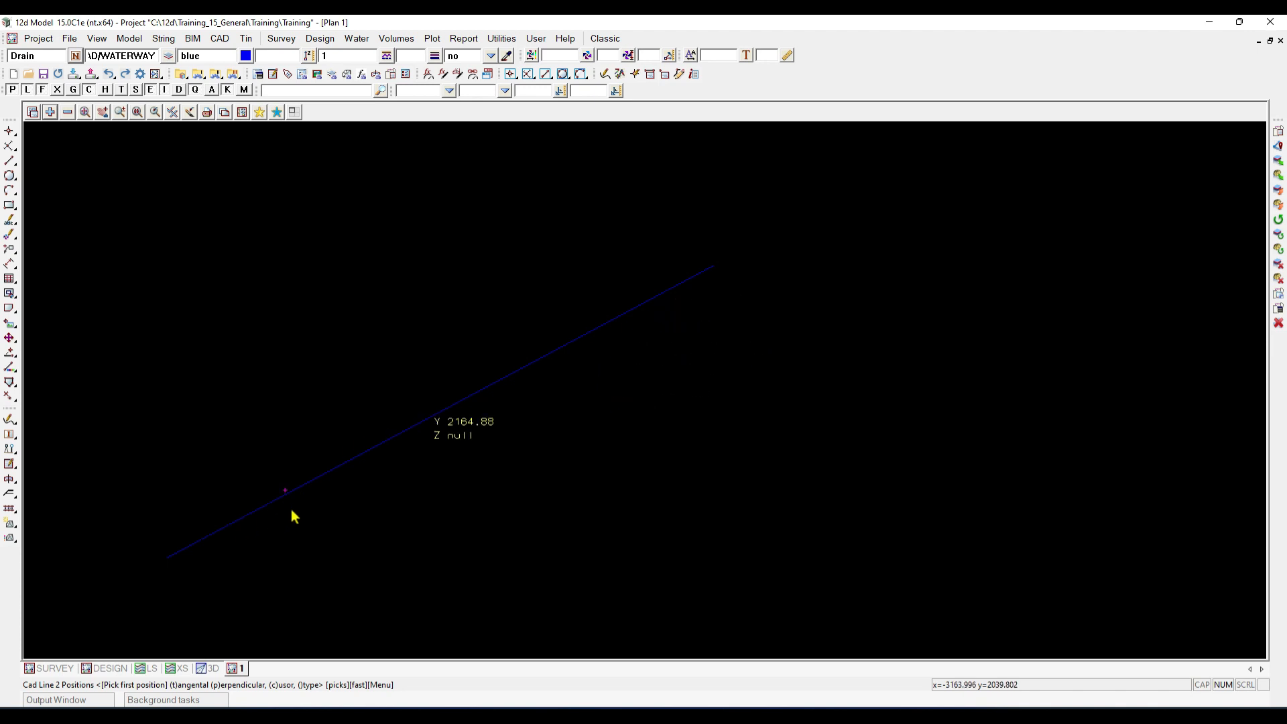
pyautogui.click(648, 302)
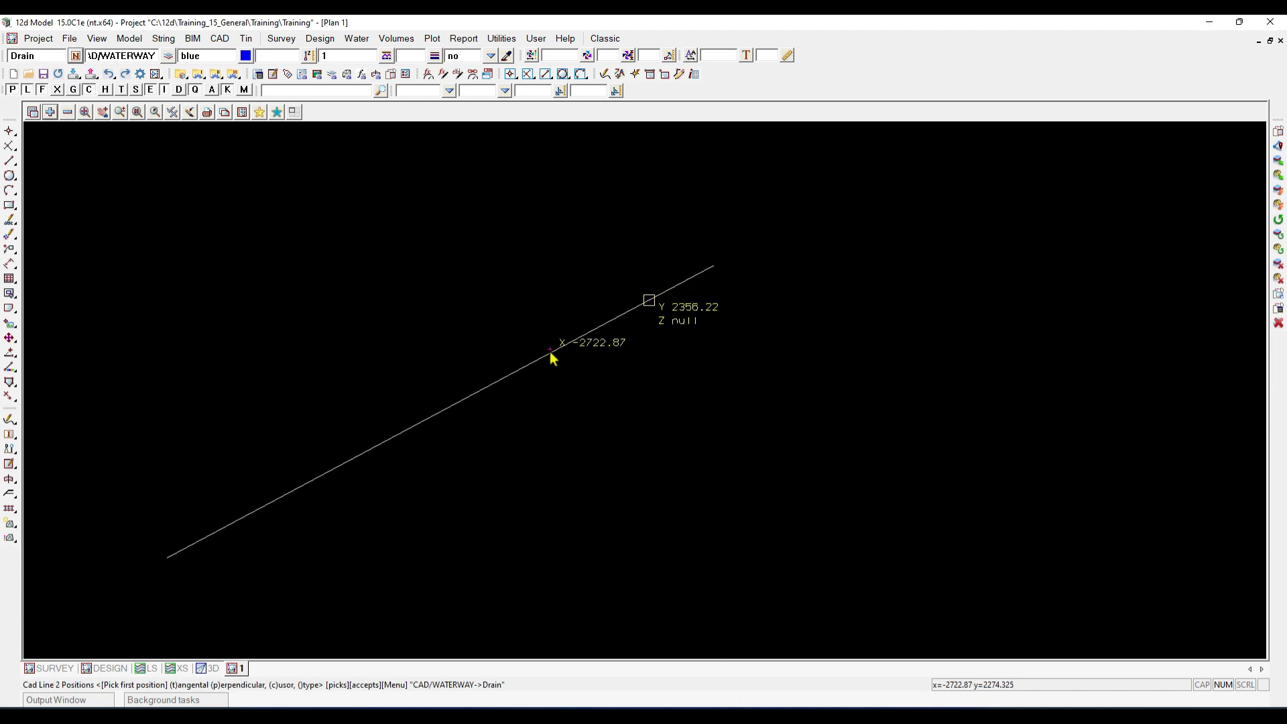
pyautogui.click(551, 353)
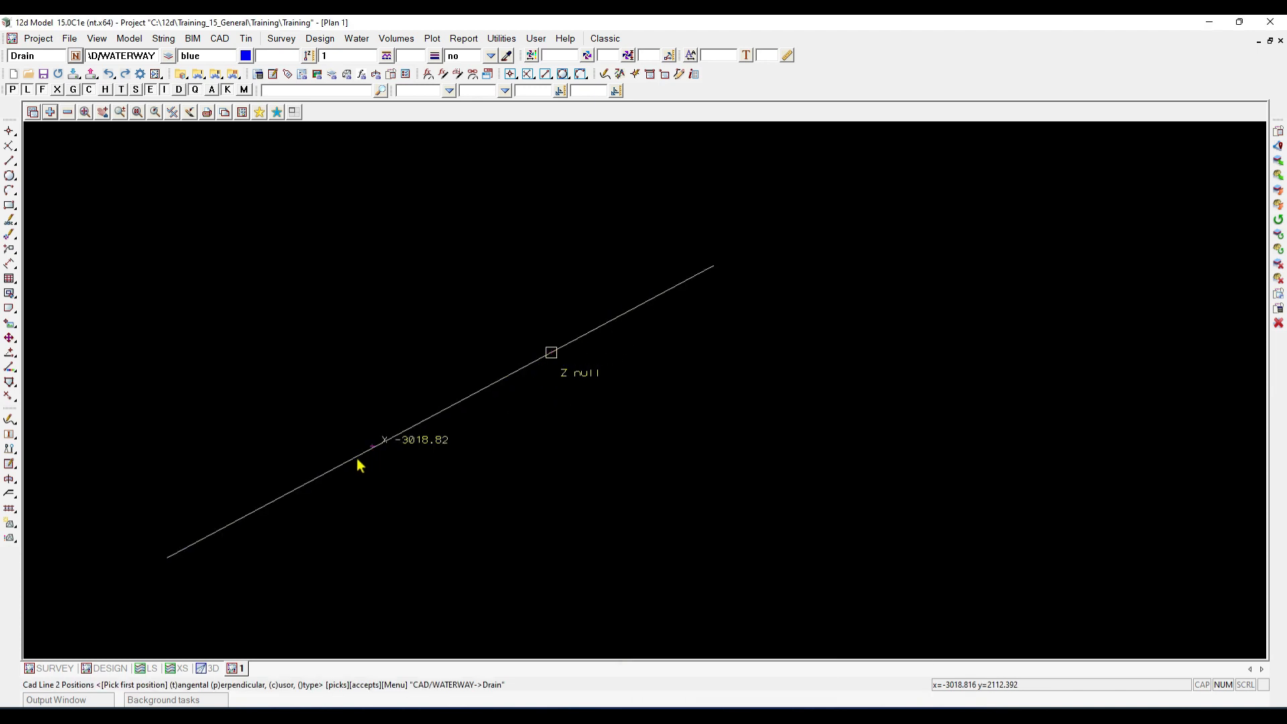
pyautogui.click(358, 458)
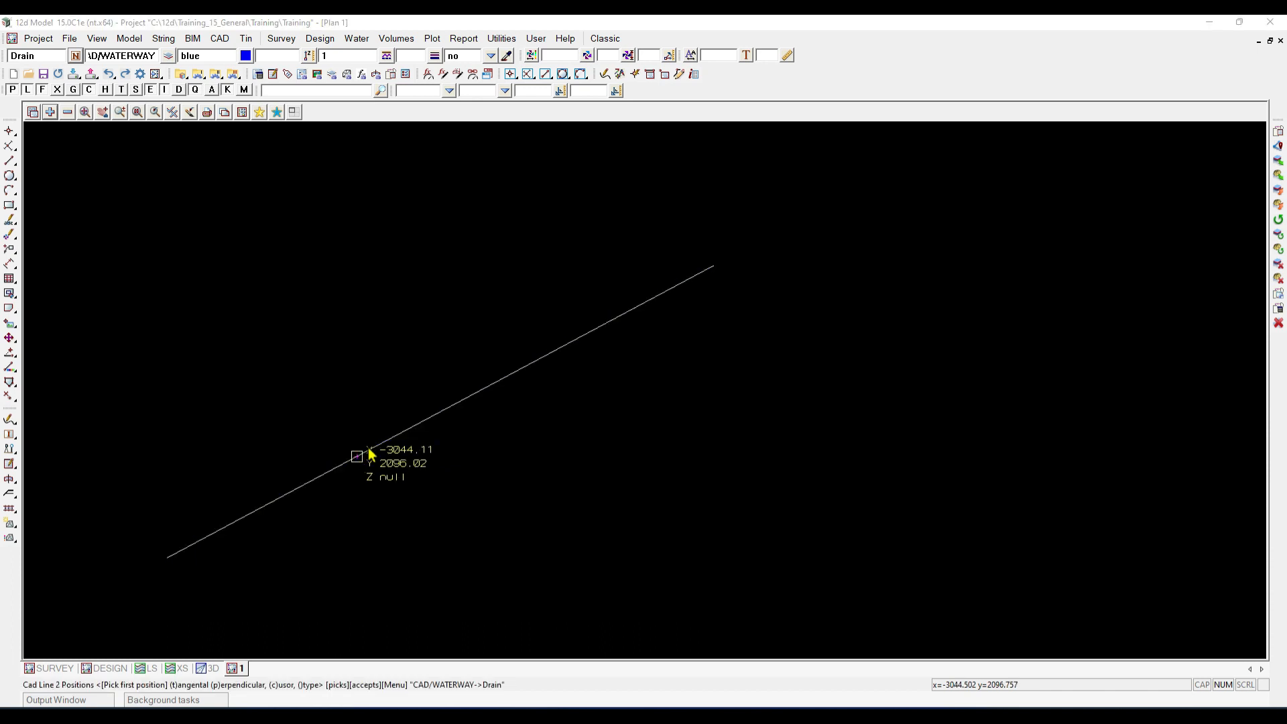
pyautogui.click(413, 427)
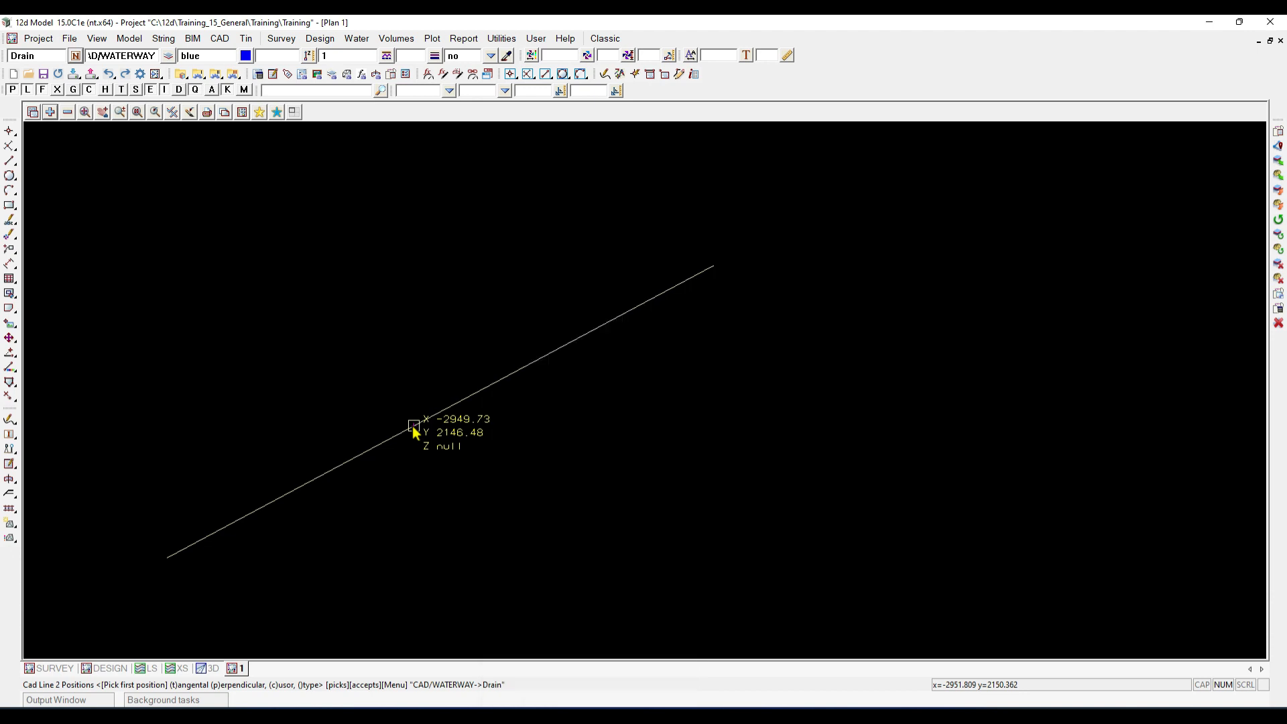
pyautogui.click(413, 428)
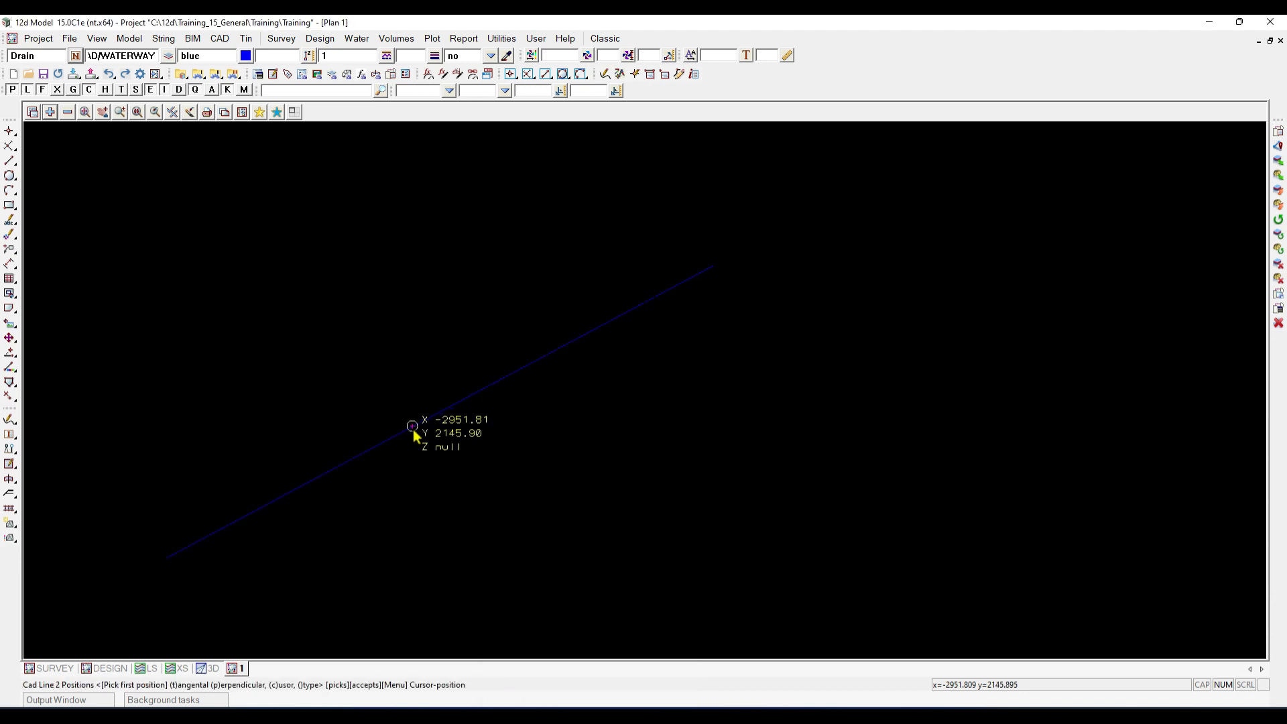
pyautogui.click(511, 376)
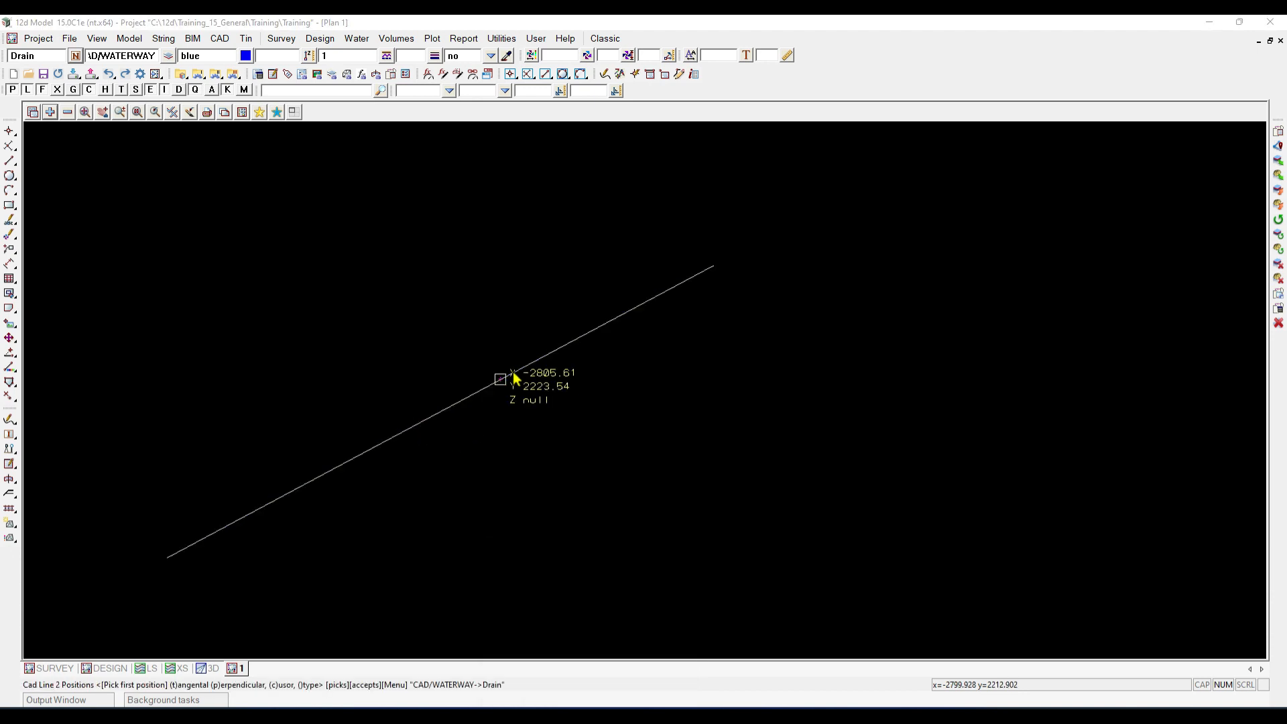
pyautogui.click(513, 373)
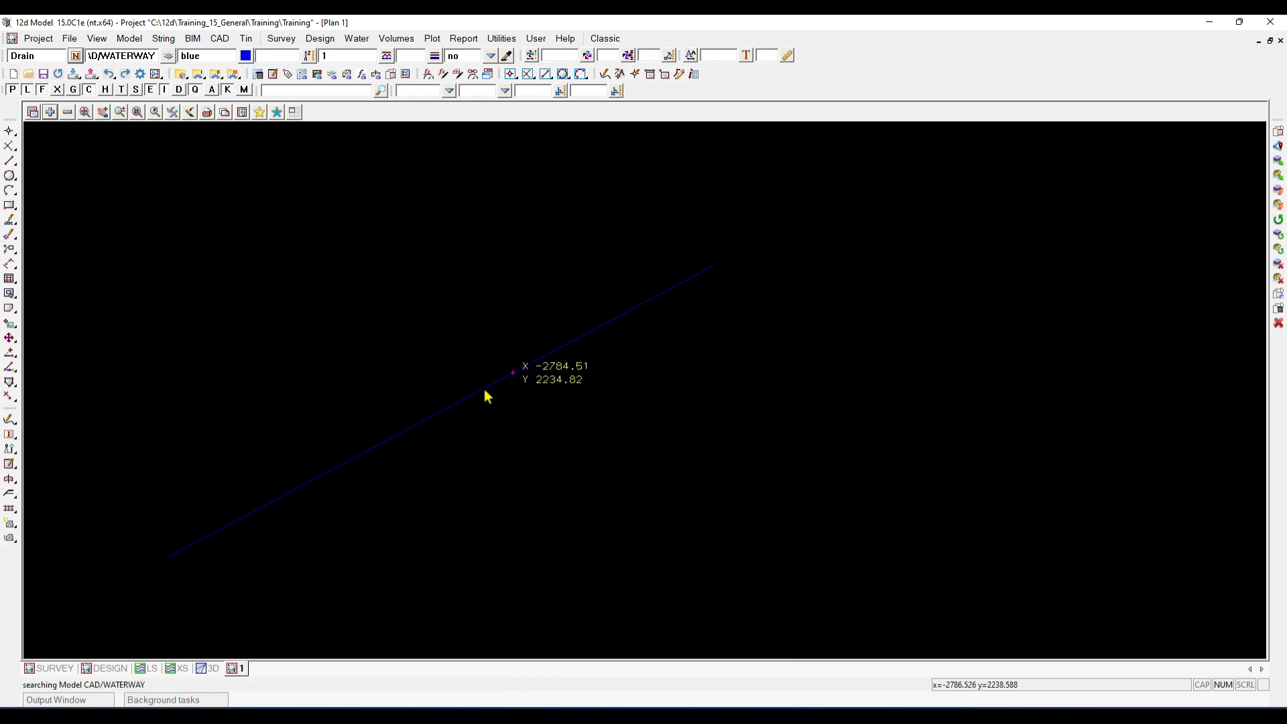
pyautogui.click(485, 391)
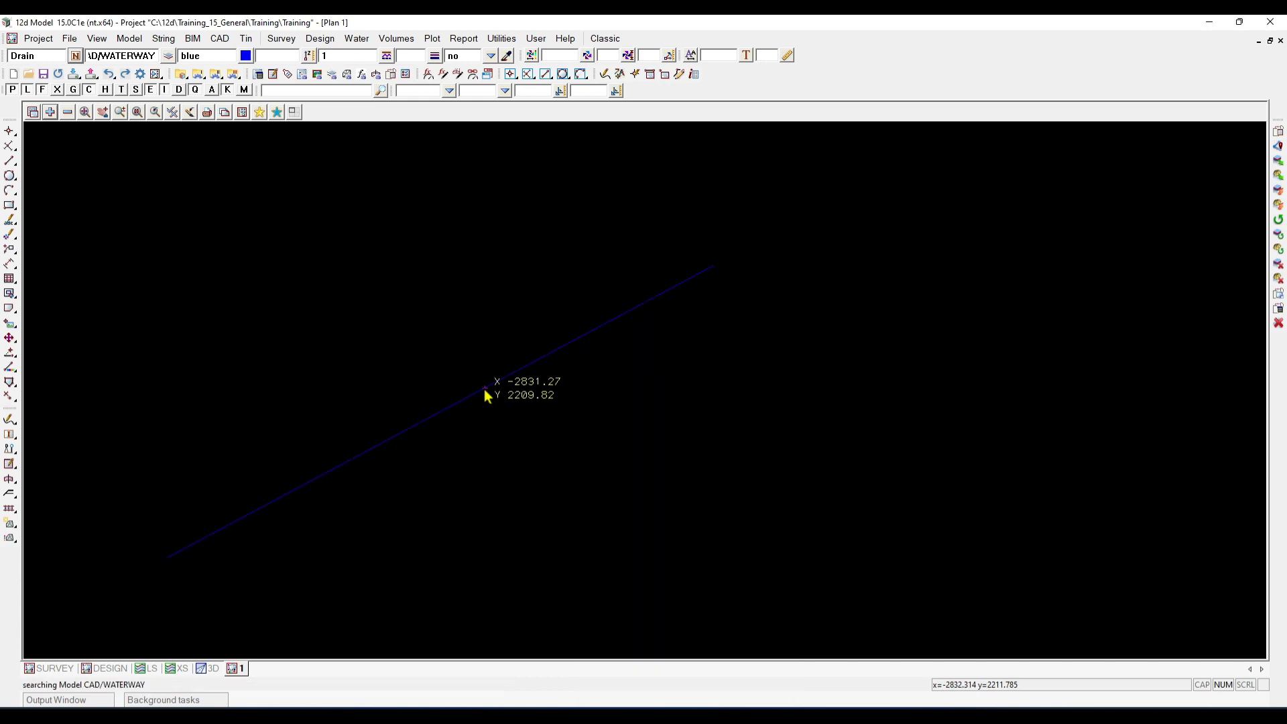
pyautogui.click(484, 391)
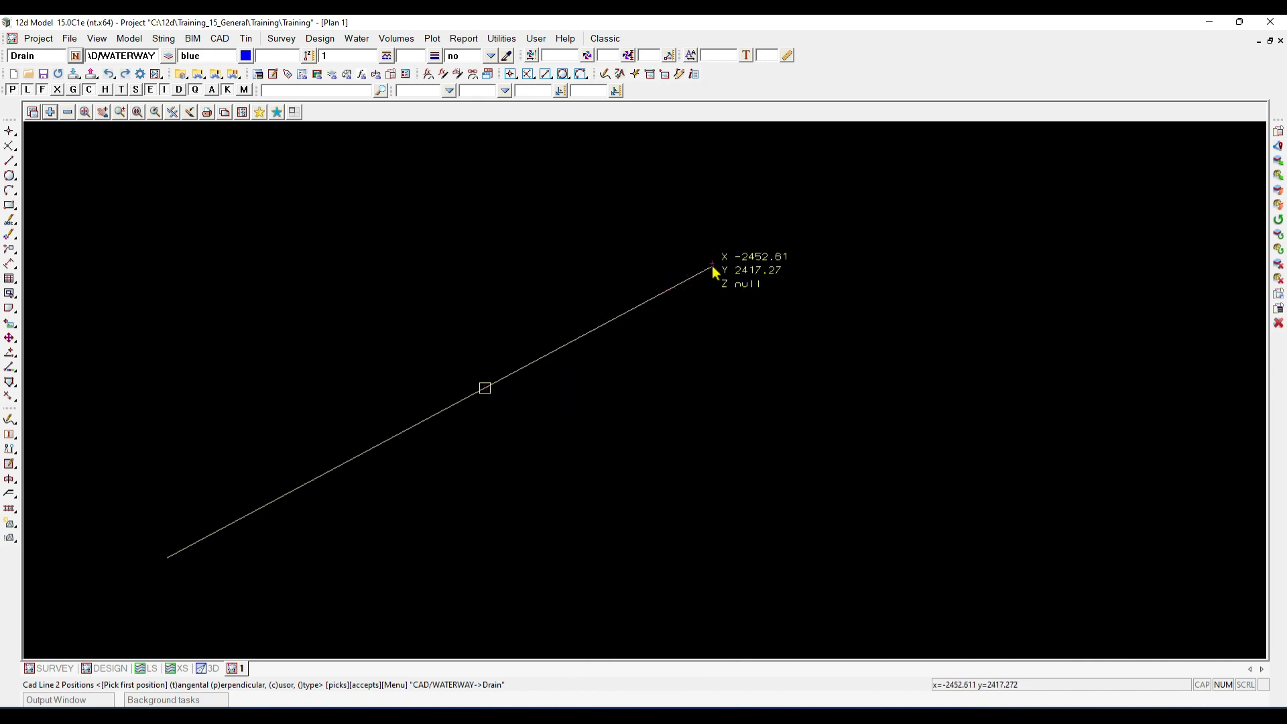
pyautogui.moveTo(713, 267)
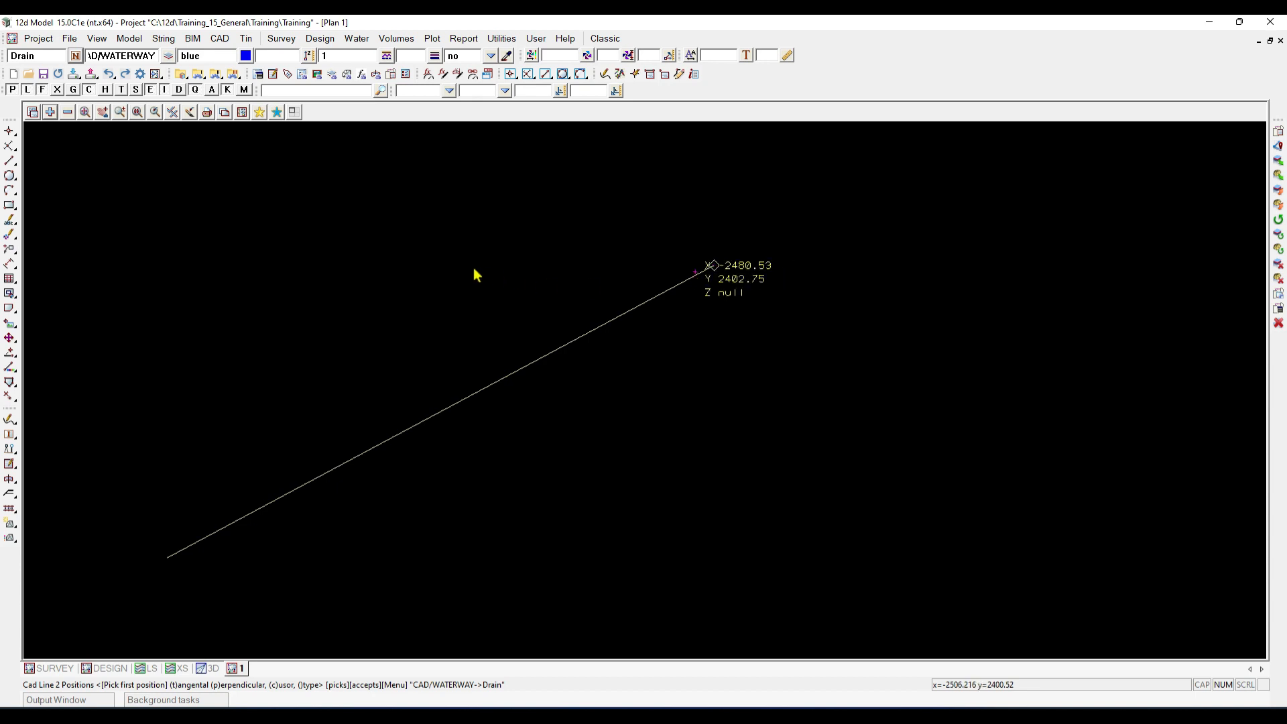
# Draw a second CAD line about 1141 m long in the empty area southeast of the existing line, from its southeast end to the northwest
pyautogui.scroll(-1, 446, 279)
pyautogui.scroll(-1, 339, 296)
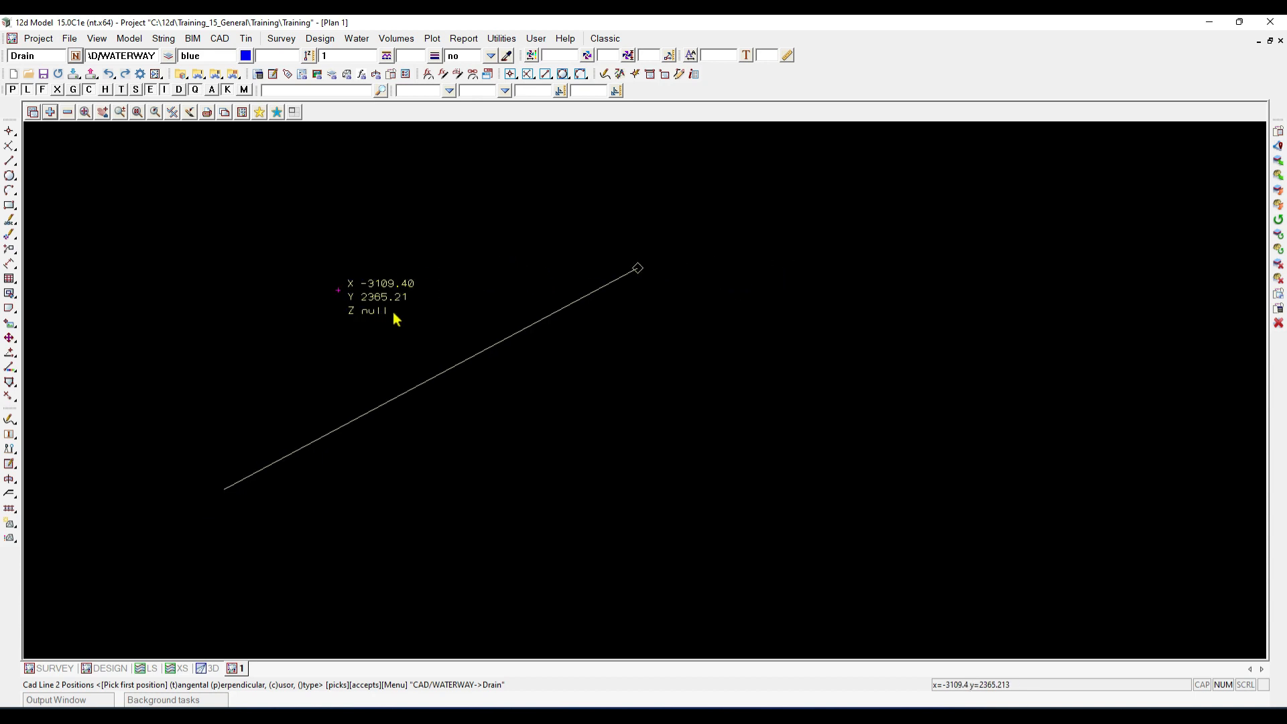
pyautogui.scroll(-1, 216, 274)
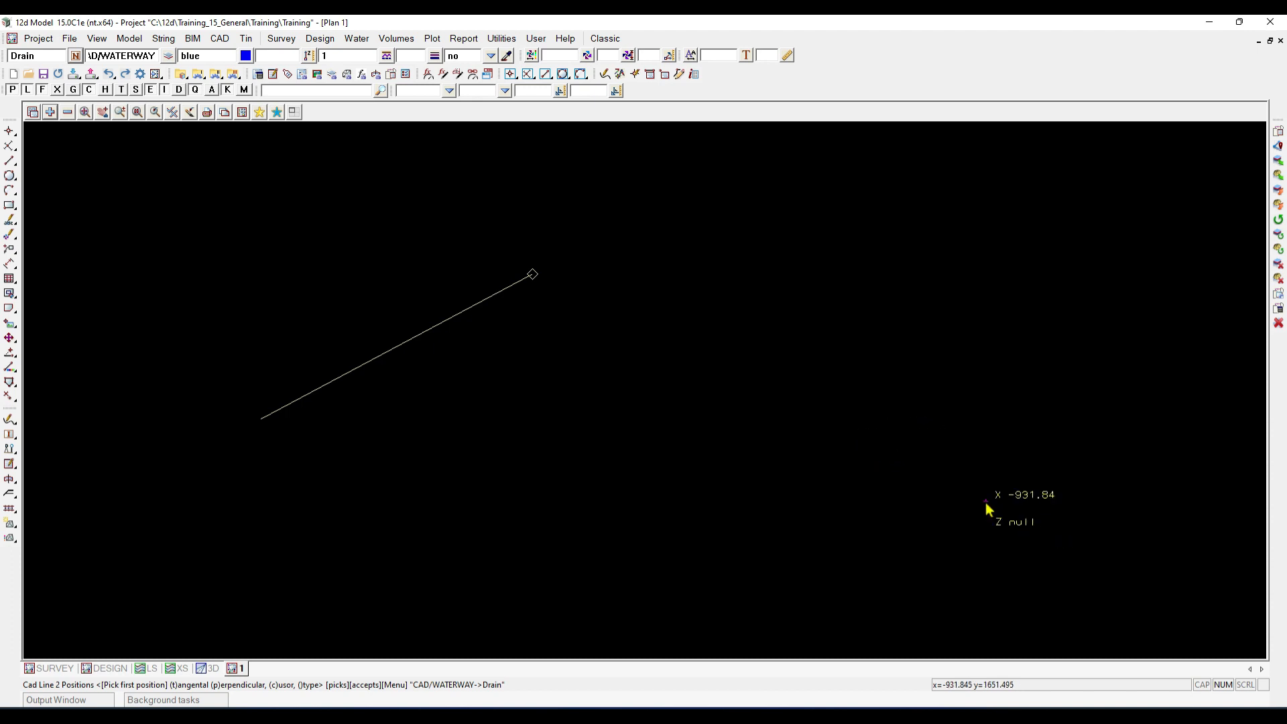
pyautogui.click(987, 509)
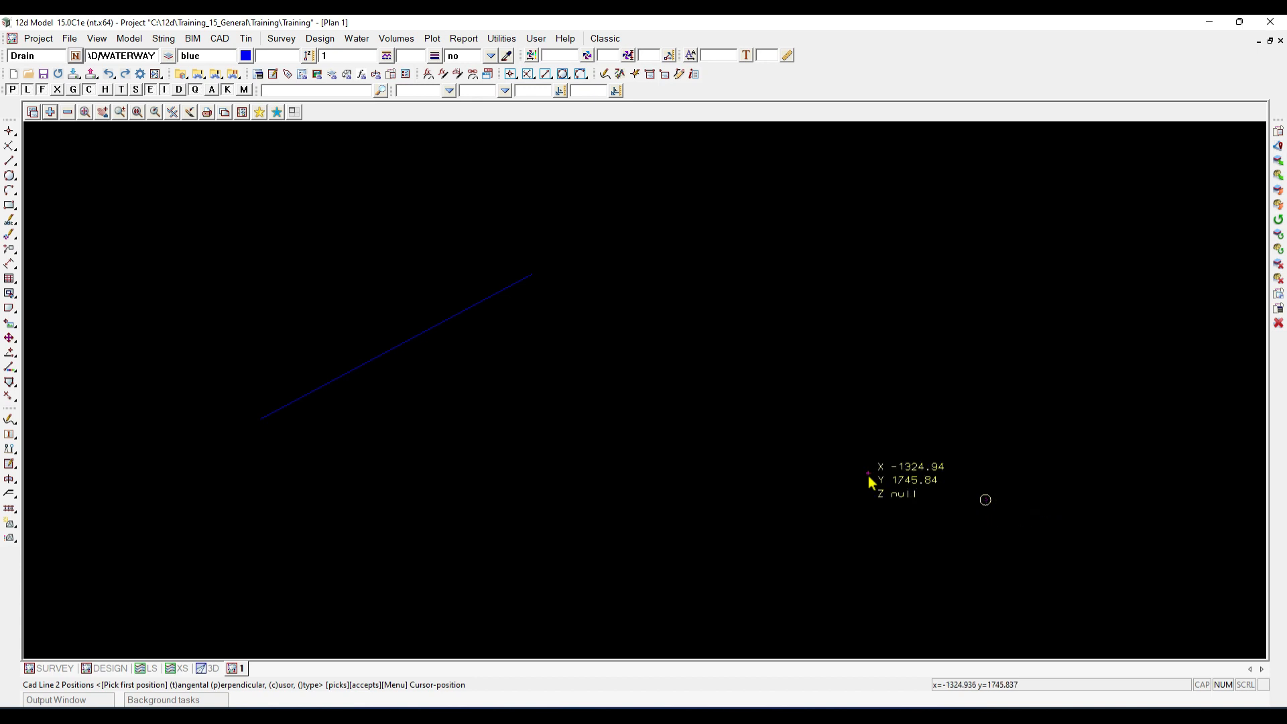
pyautogui.click(1050, 529)
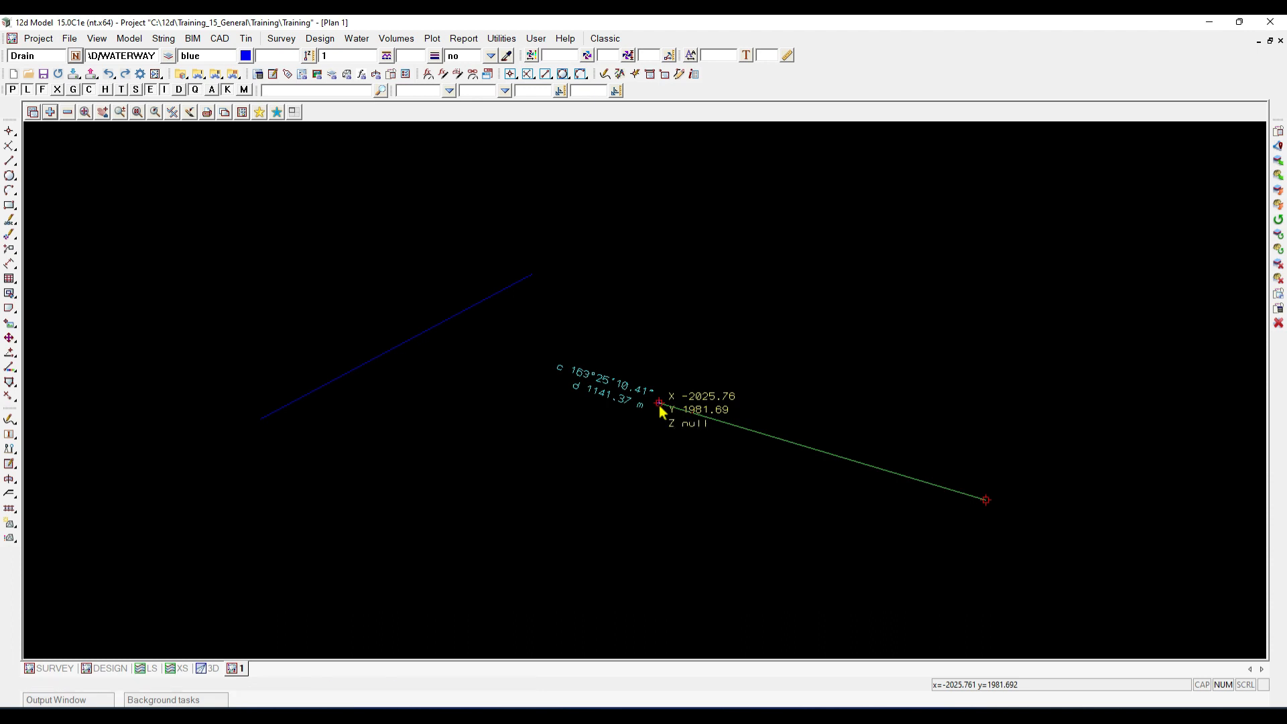
pyautogui.click(660, 404)
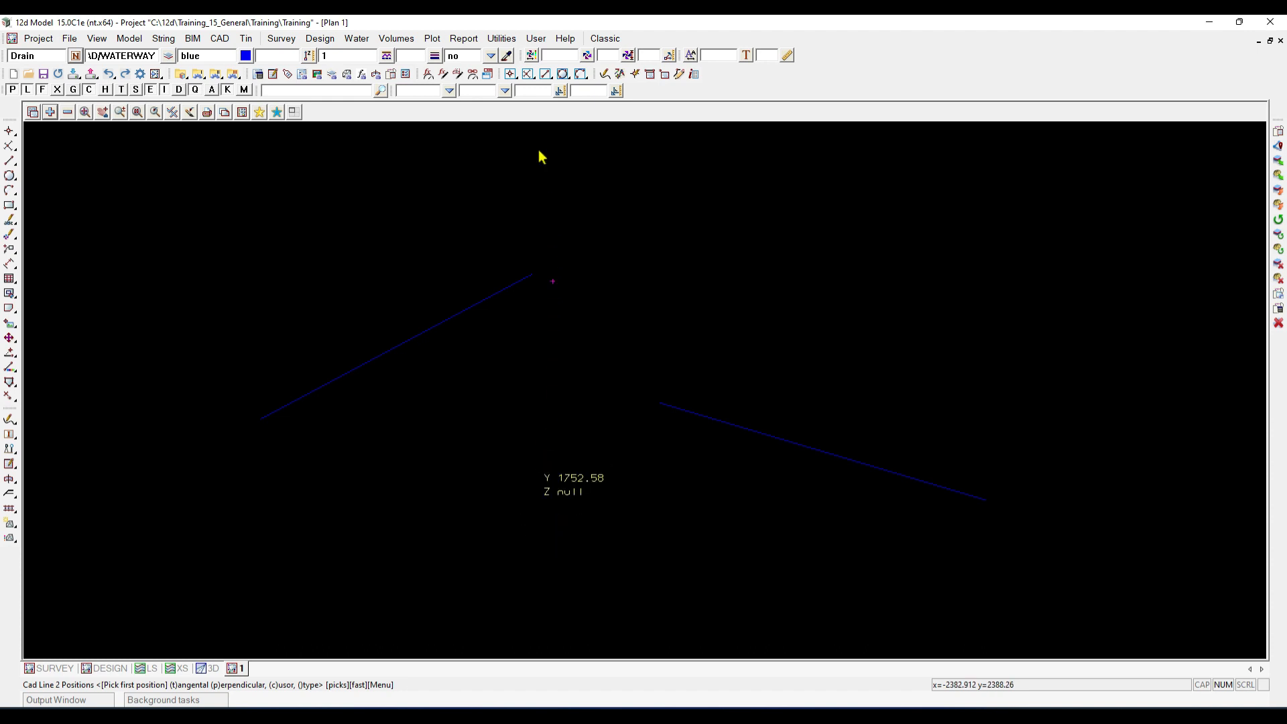
# Examine the available CAD snap groups and the options in Snaps Cad Point
pyautogui.click(511, 79)
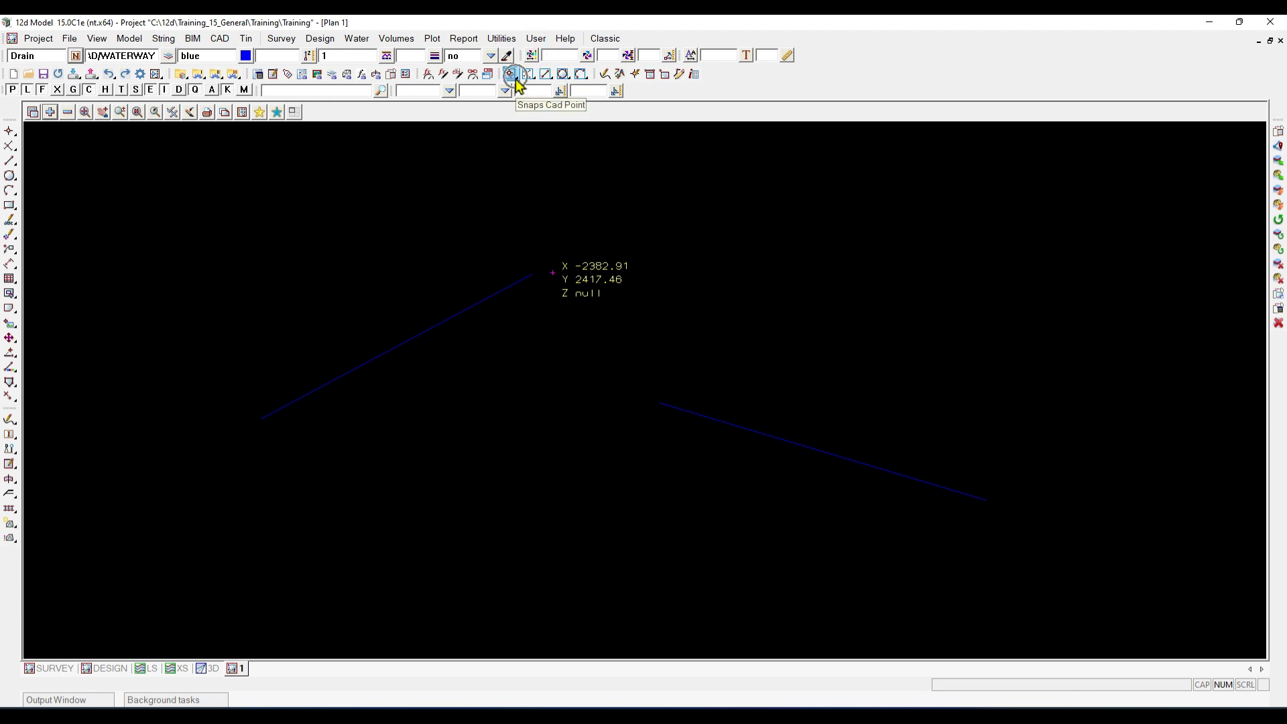
pyautogui.click(549, 75)
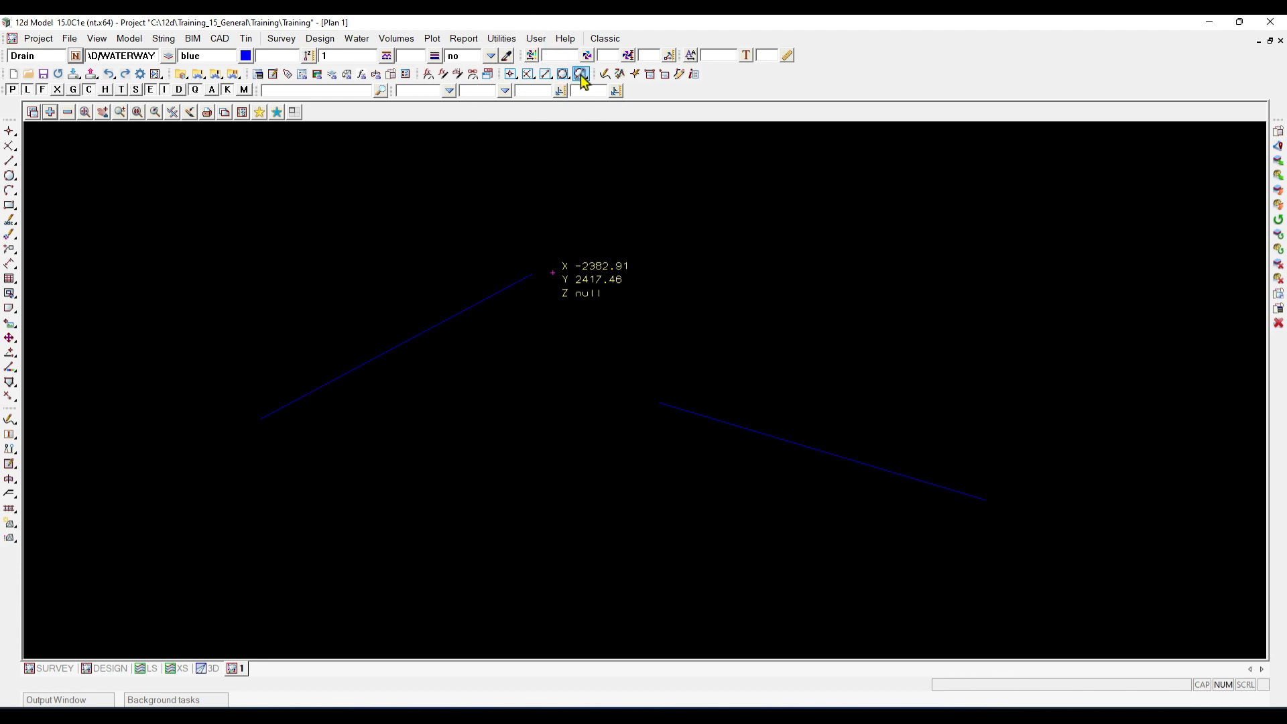
pyautogui.click(524, 76)
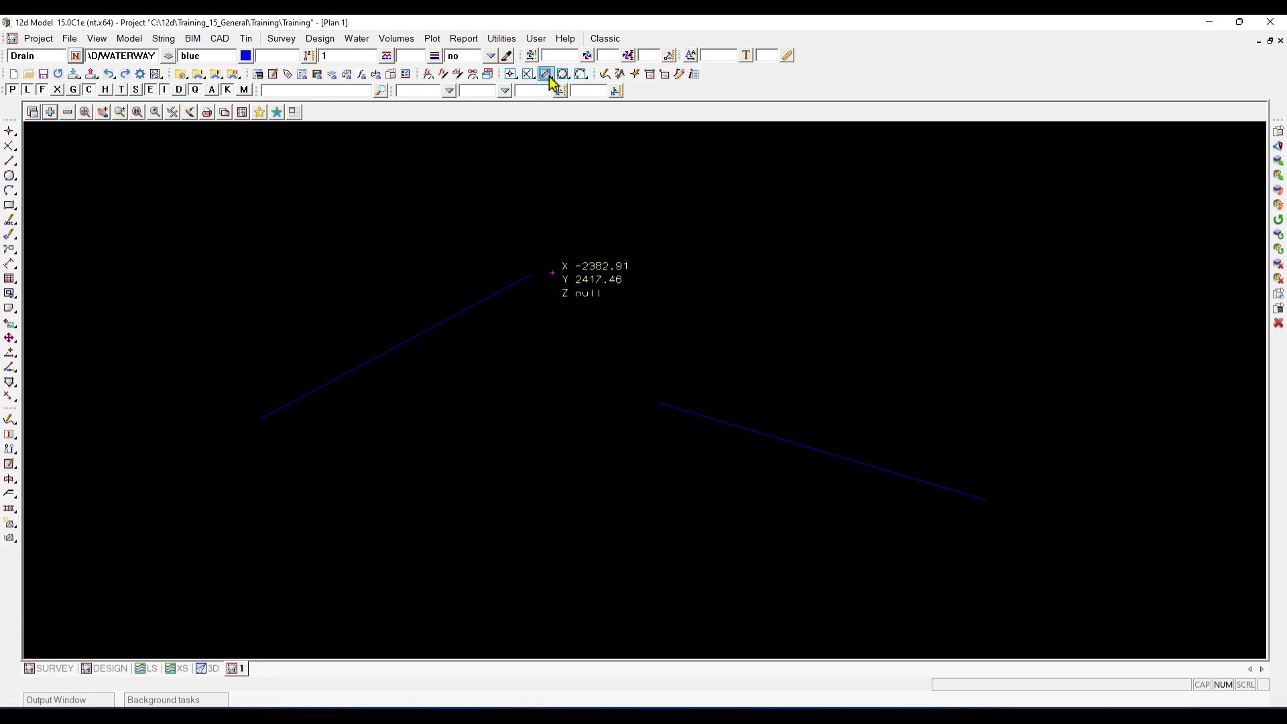
pyautogui.click(511, 75)
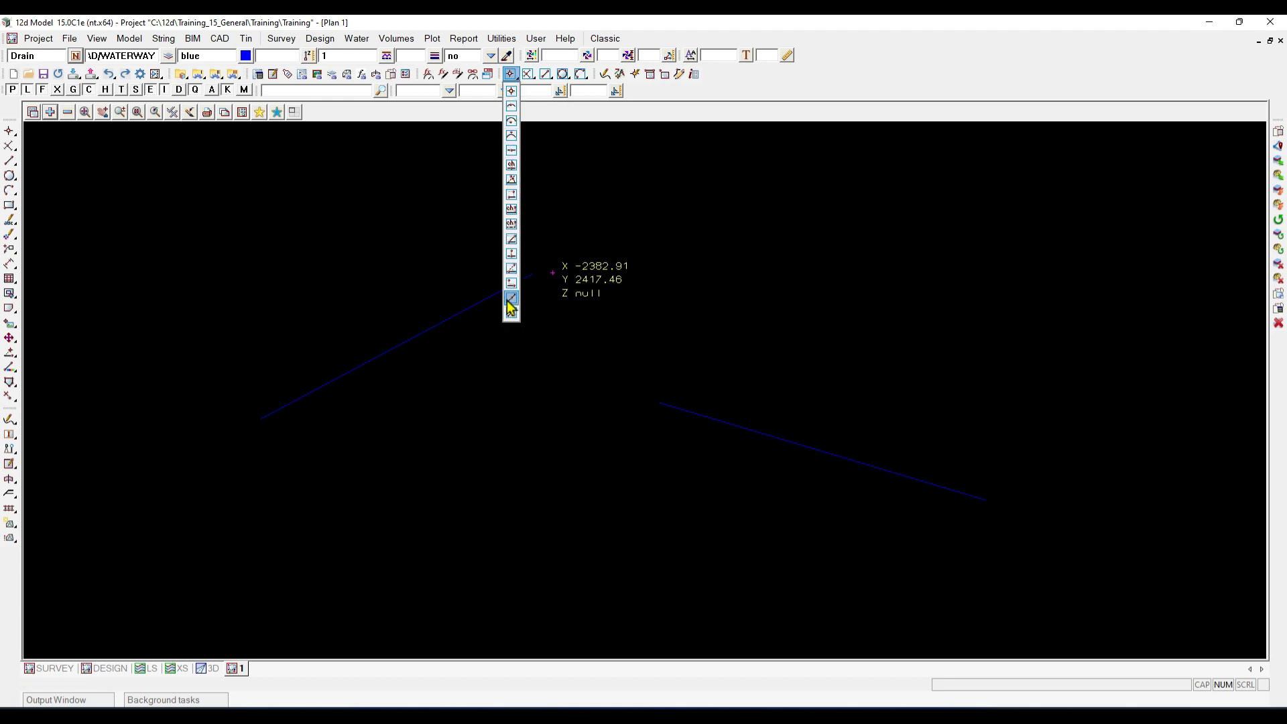
pyautogui.click(511, 80)
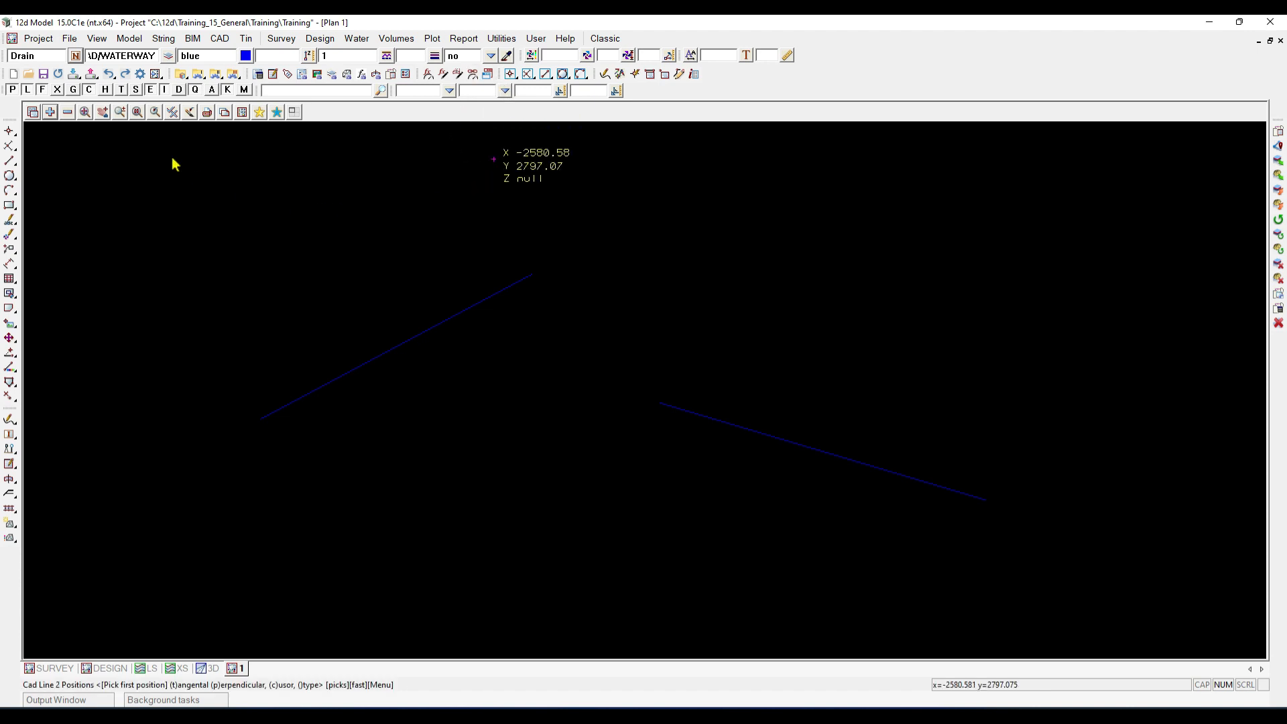
# Display the Snaps Cad Intersection and Snaps Cad Point toolbars and float them over the Plan 1 view
pyautogui.click(102, 43)
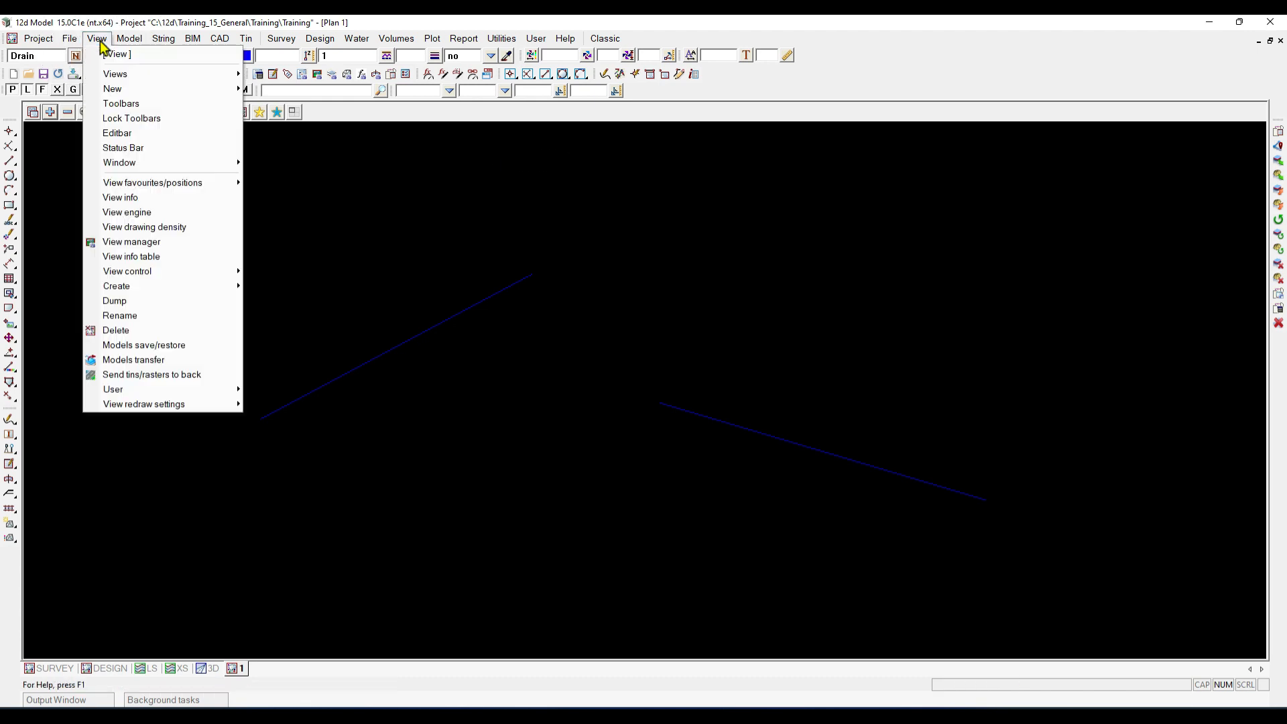
pyautogui.click(117, 105)
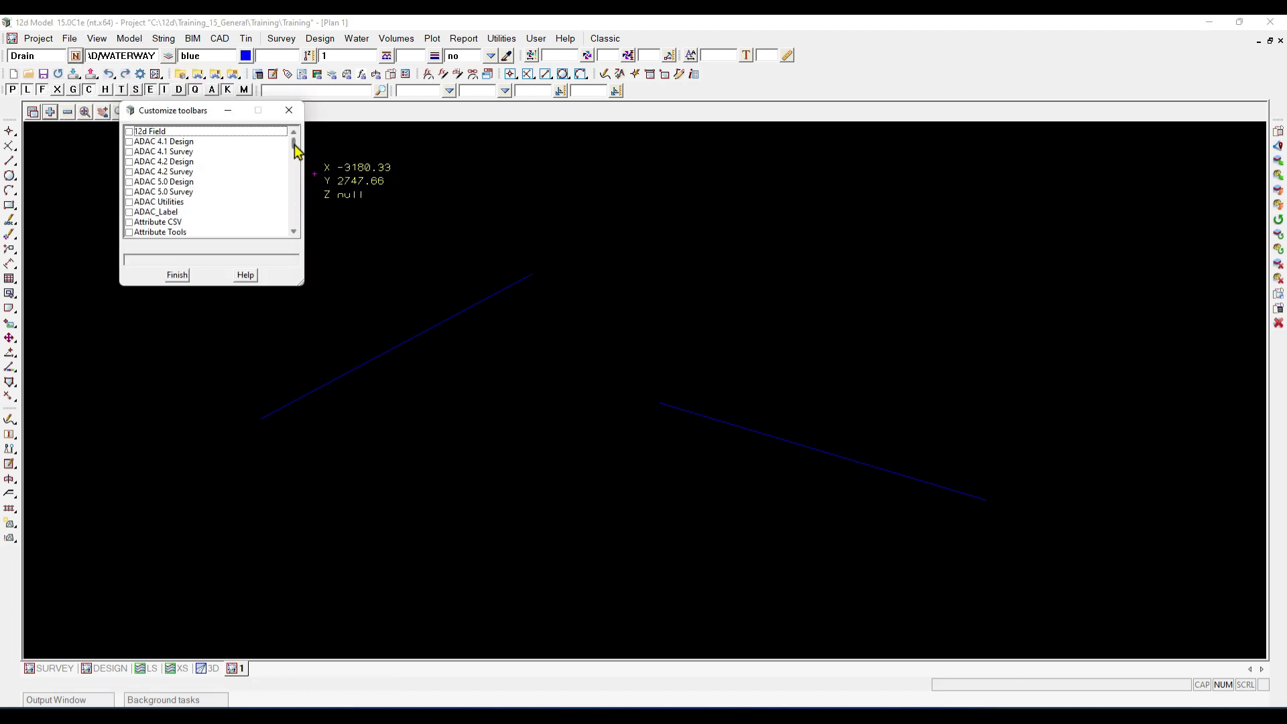
pyautogui.moveTo(297, 151); pyautogui.dragTo(297, 205)
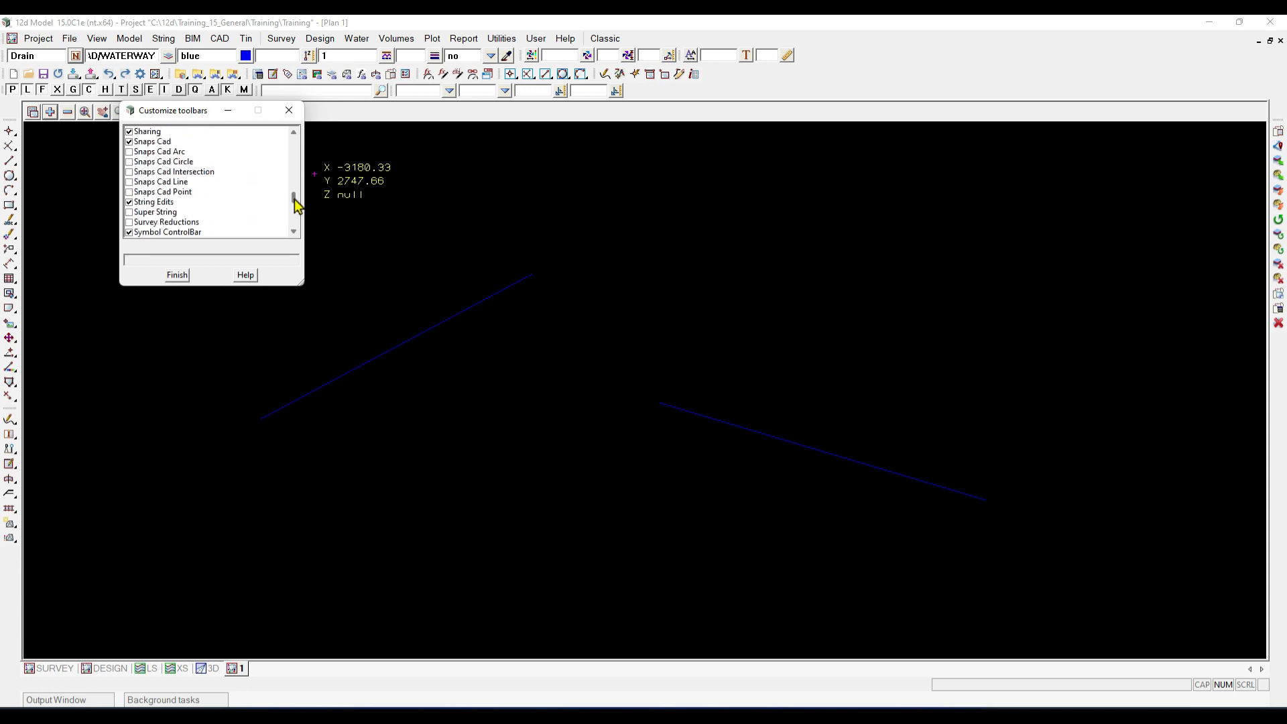
pyautogui.click(129, 173)
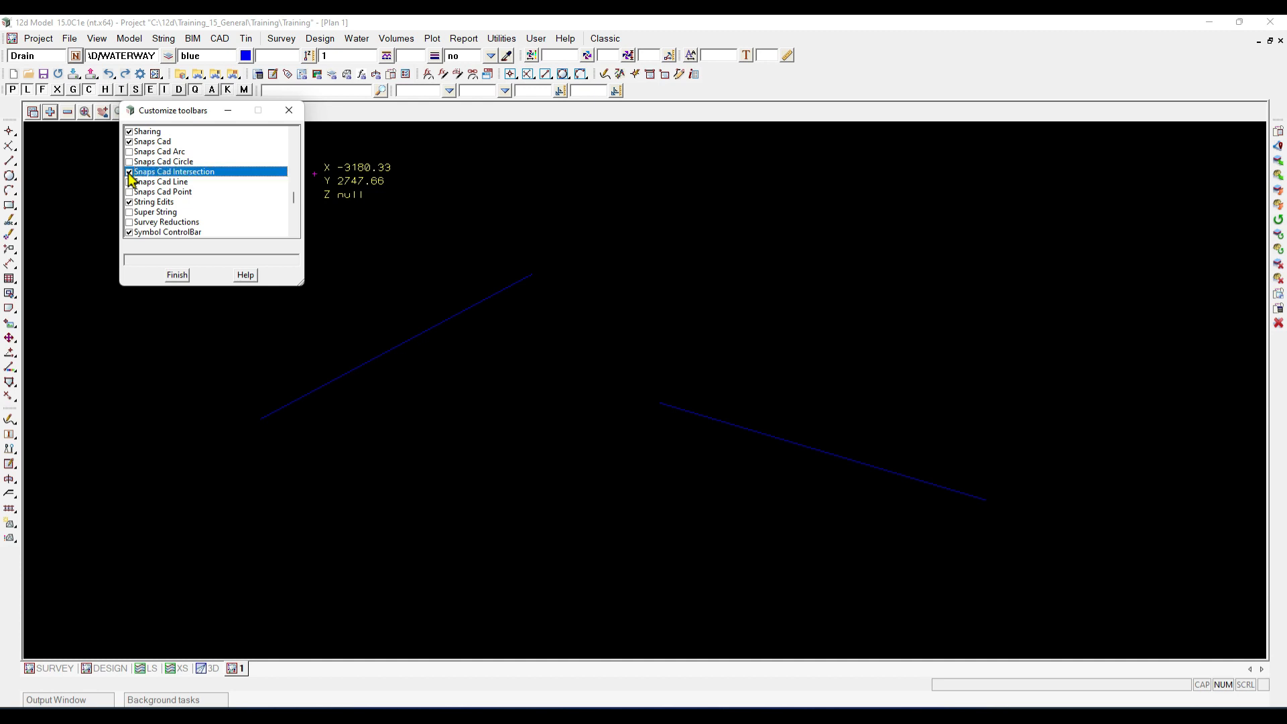
pyautogui.click(130, 193)
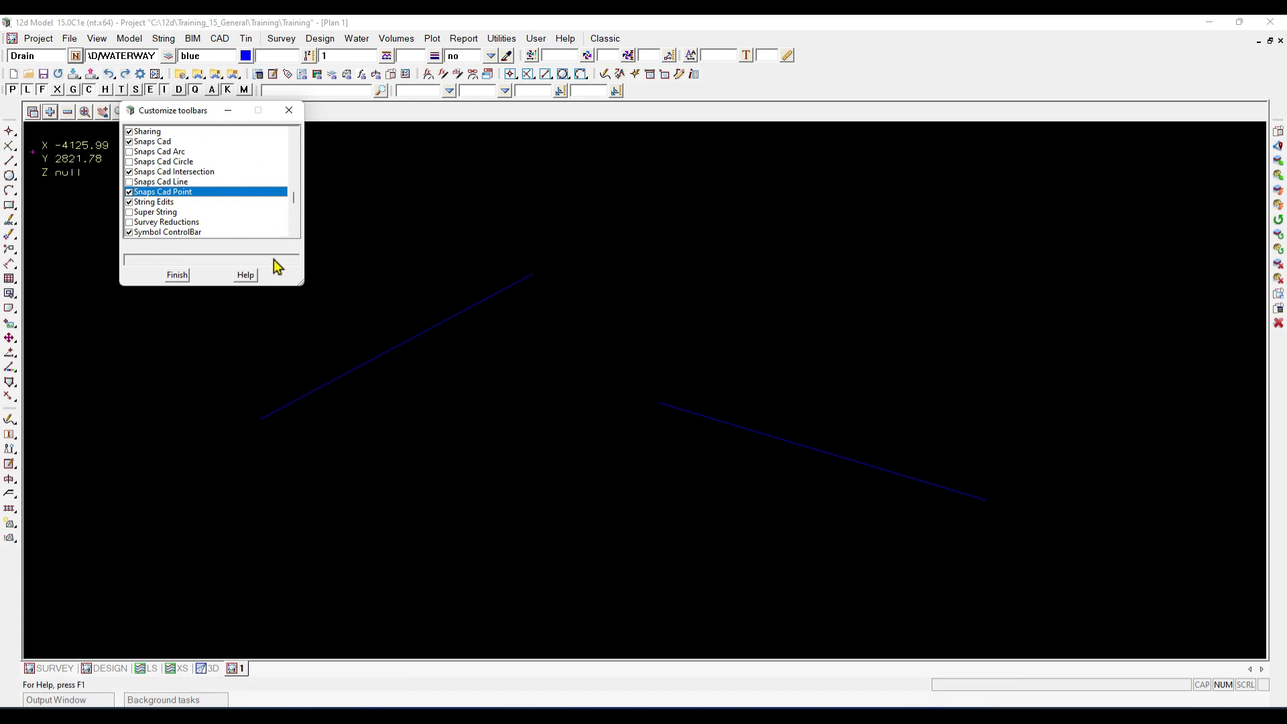
pyautogui.click(178, 276)
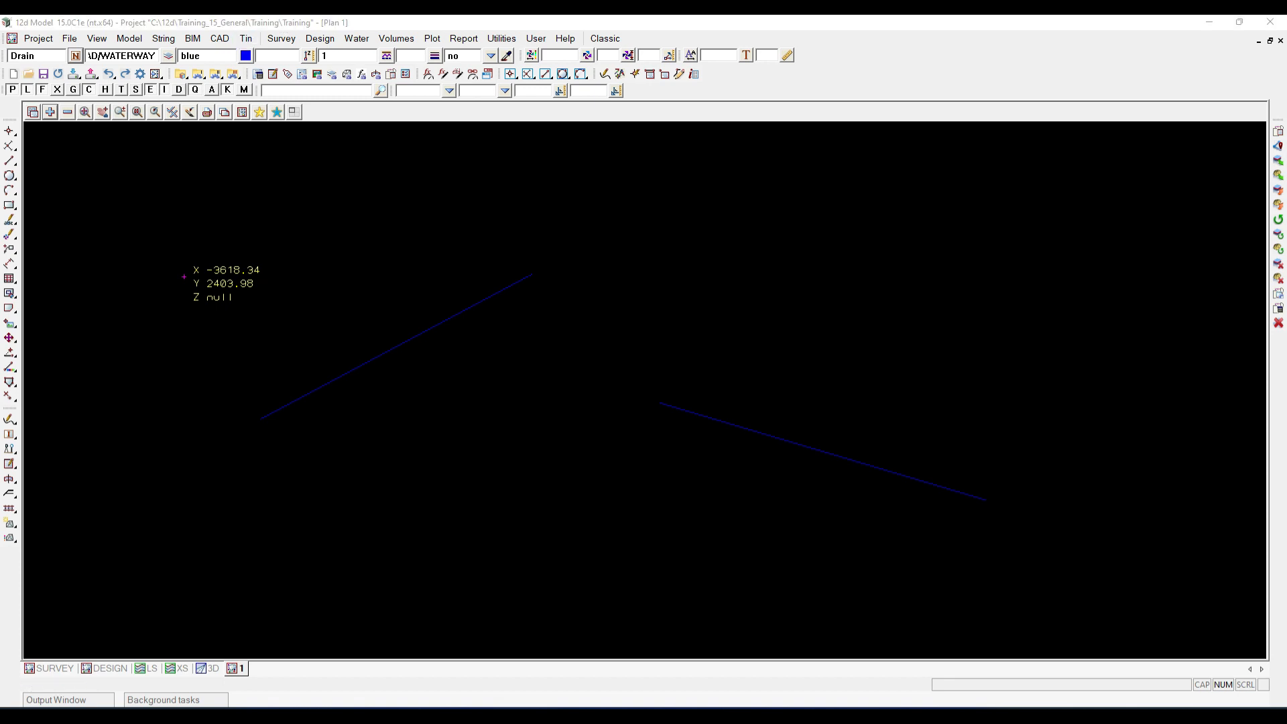
pyautogui.moveTo(528, 83); pyautogui.dragTo(838, 153)
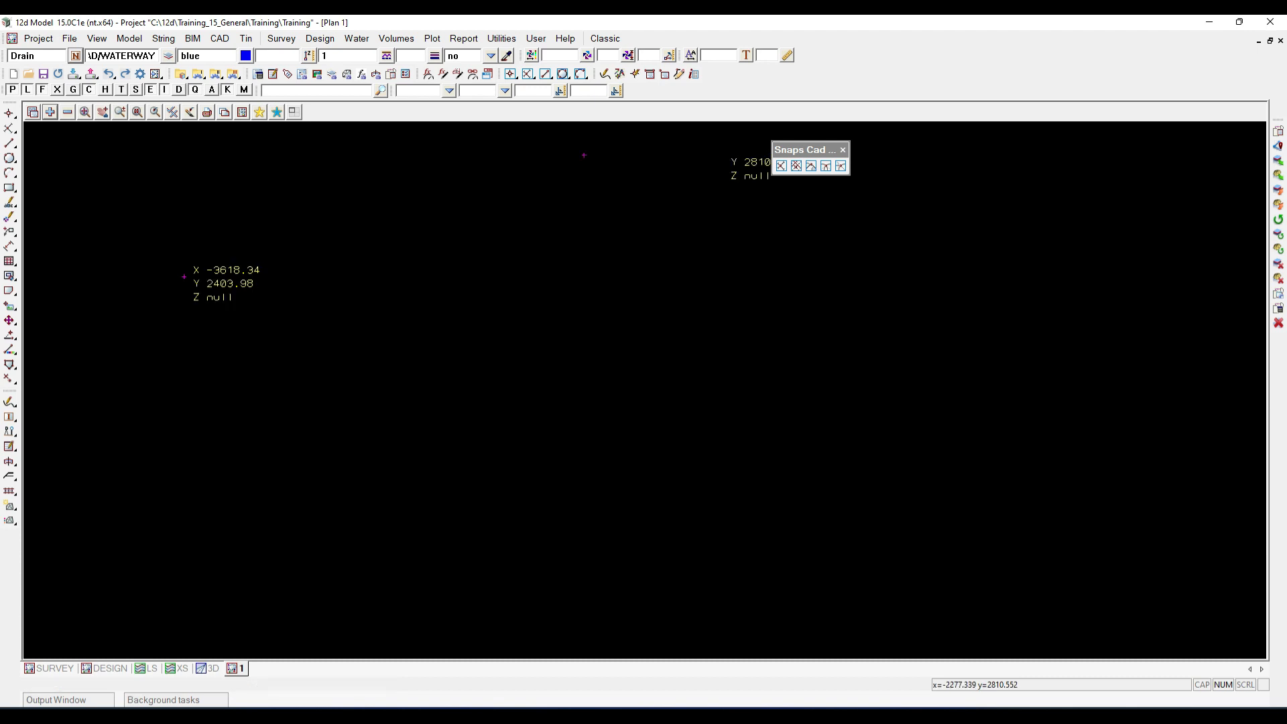
pyautogui.moveTo(511, 75); pyautogui.dragTo(615, 137)
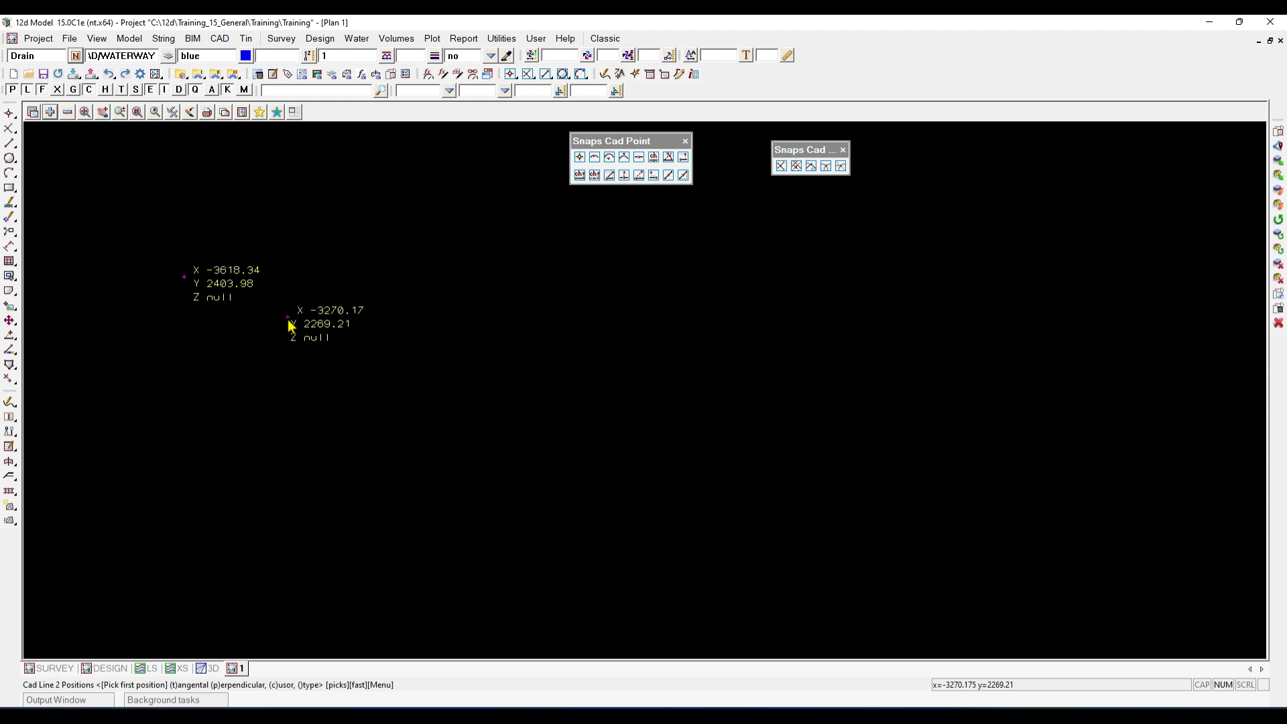
# Turn off the CAD heads-up display in the project settings and apply the change
pyautogui.click(39, 41)
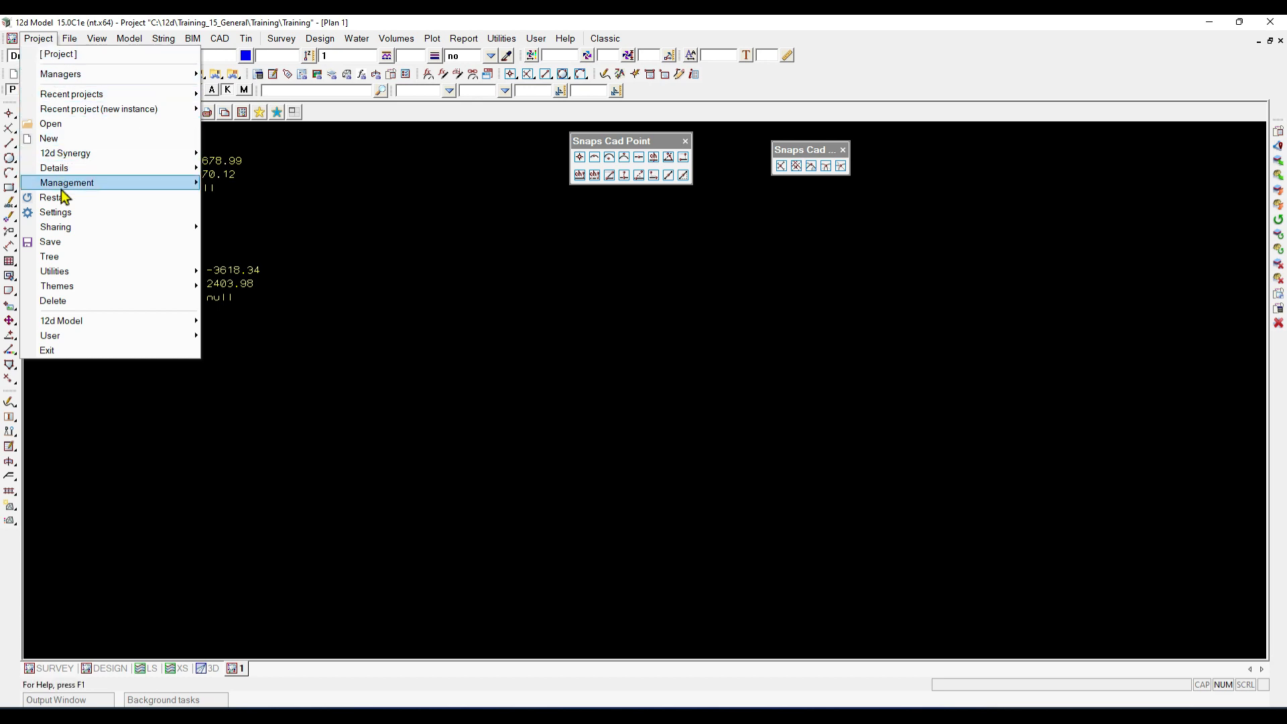
pyautogui.click(81, 216)
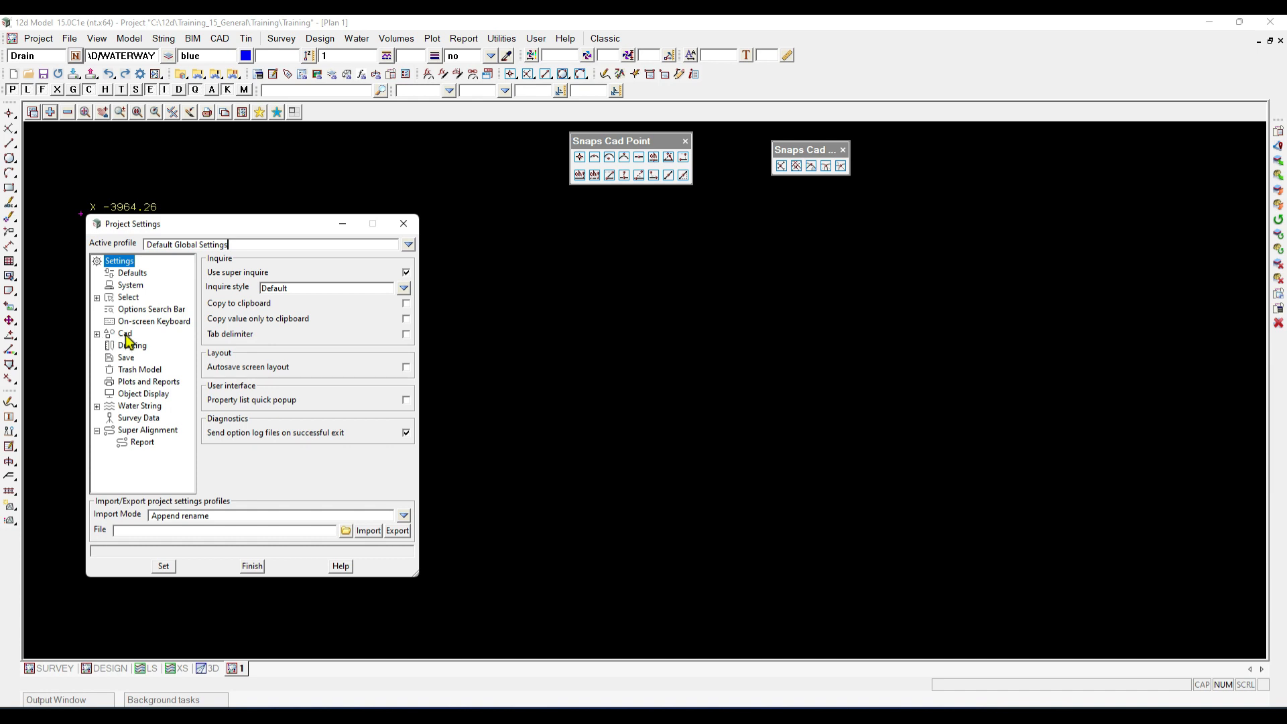
pyautogui.click(121, 334)
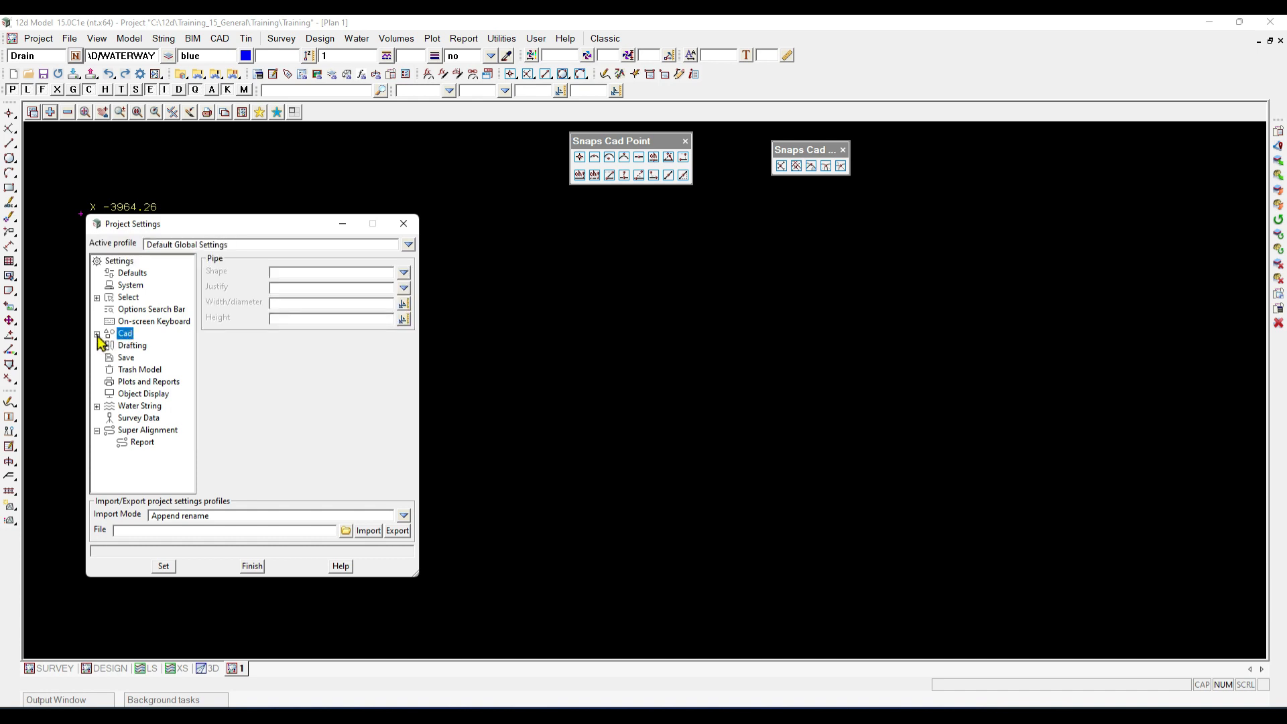
pyautogui.click(97, 334)
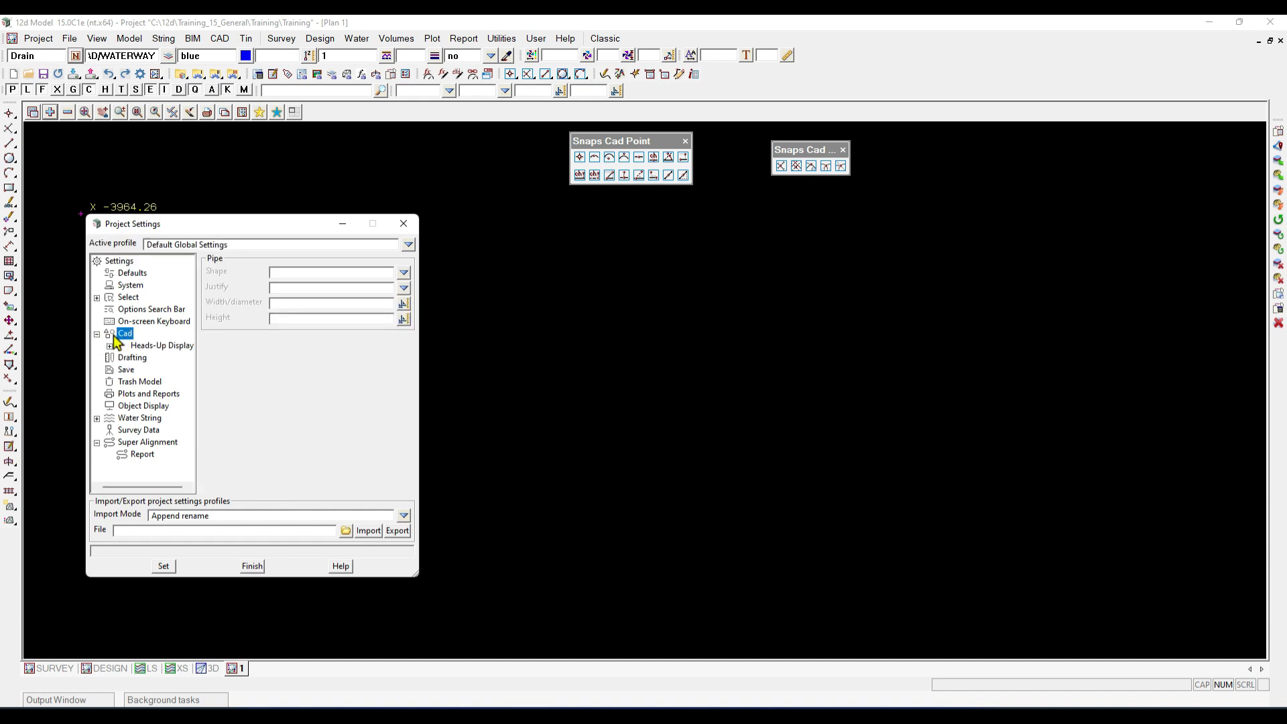
pyautogui.click(153, 349)
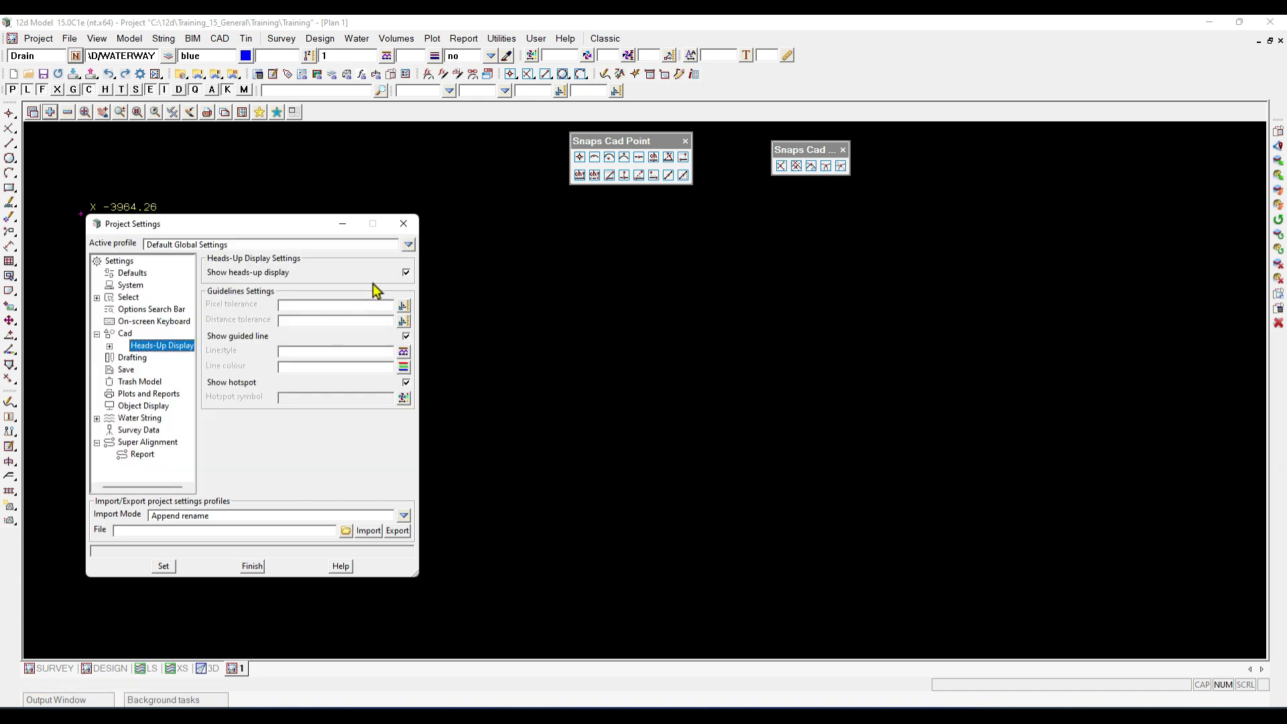
pyautogui.click(406, 273)
pyautogui.click(164, 565)
pyautogui.click(250, 567)
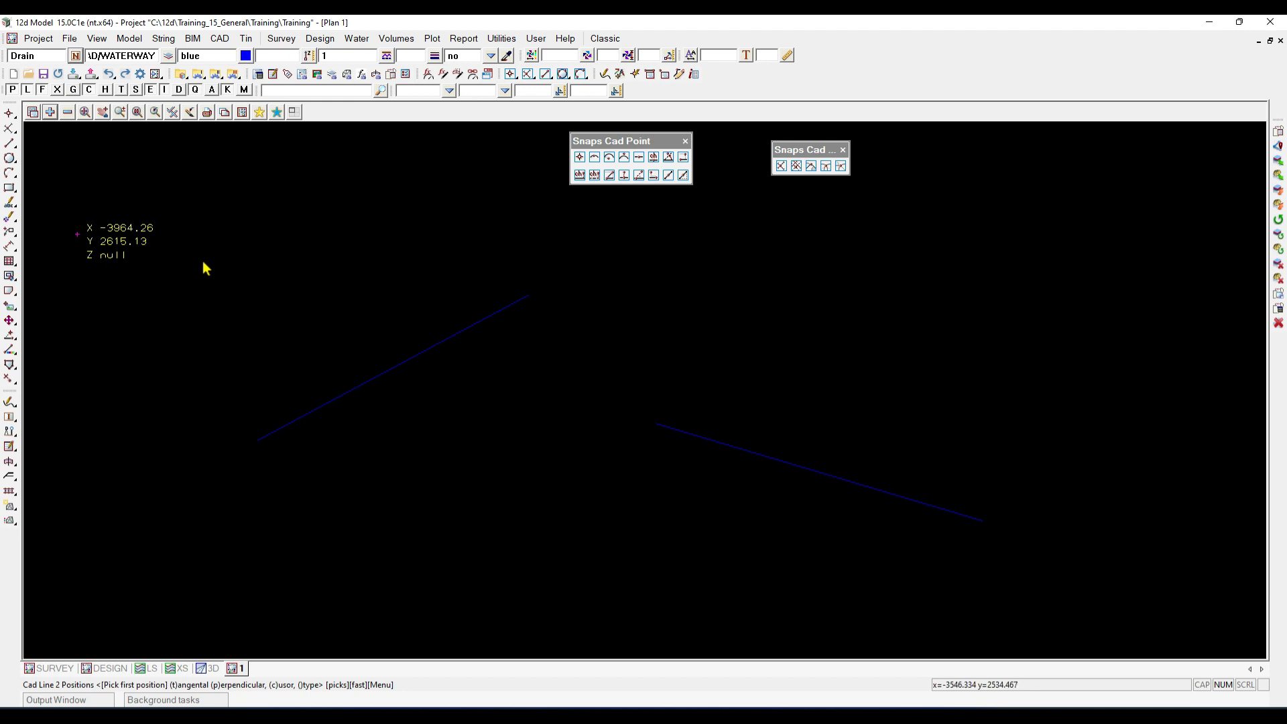
pyautogui.scroll(3, 204, 261)
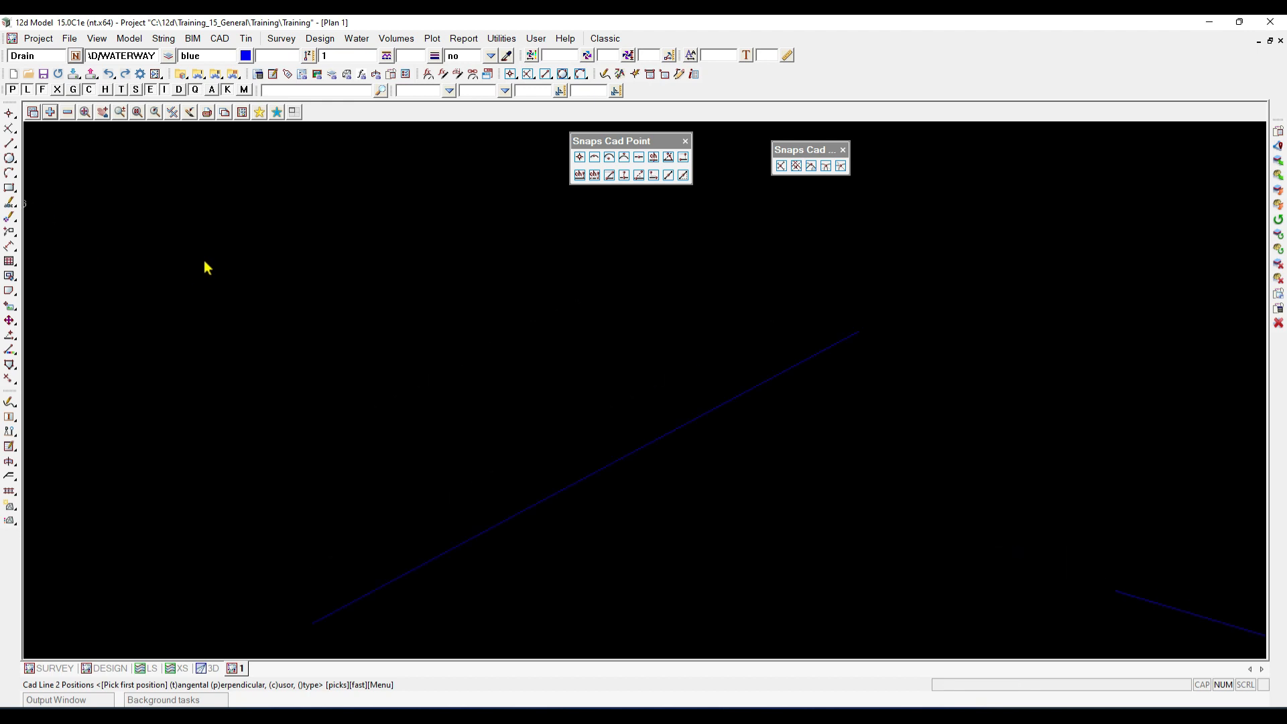
pyautogui.click(9, 145)
pyautogui.click(452, 383)
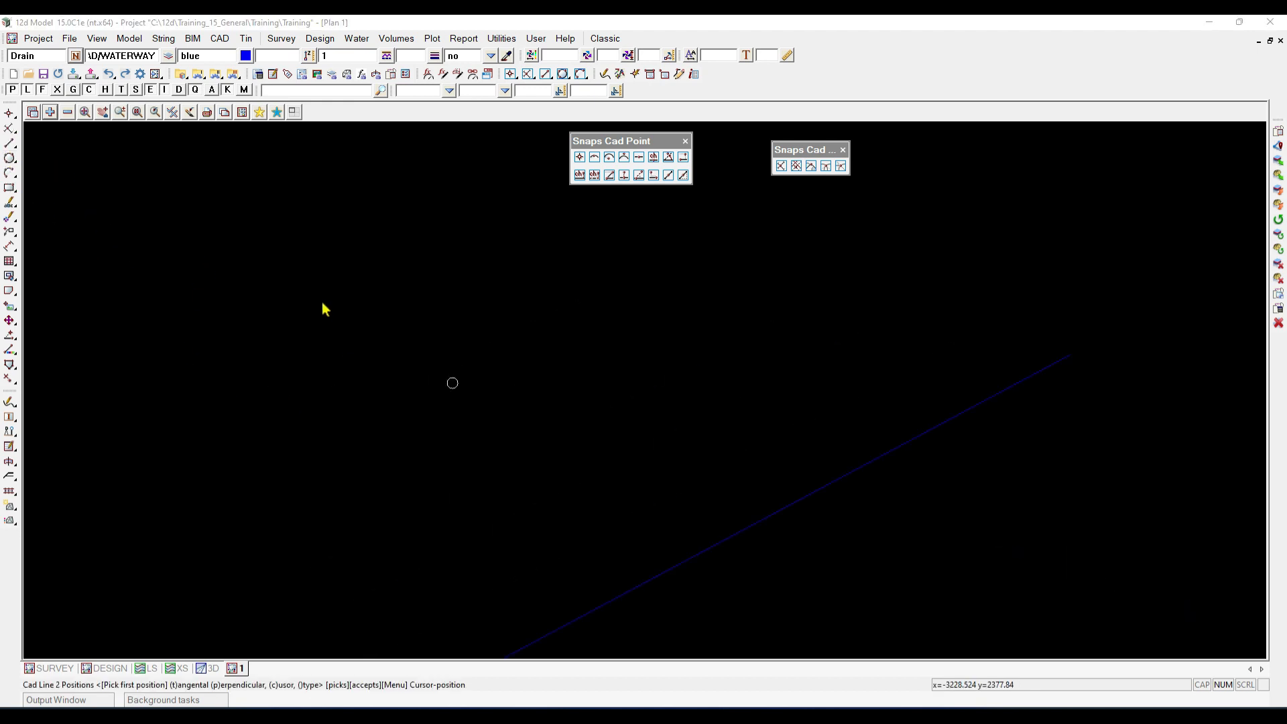
pyautogui.click(322, 299)
pyautogui.press('Escape')
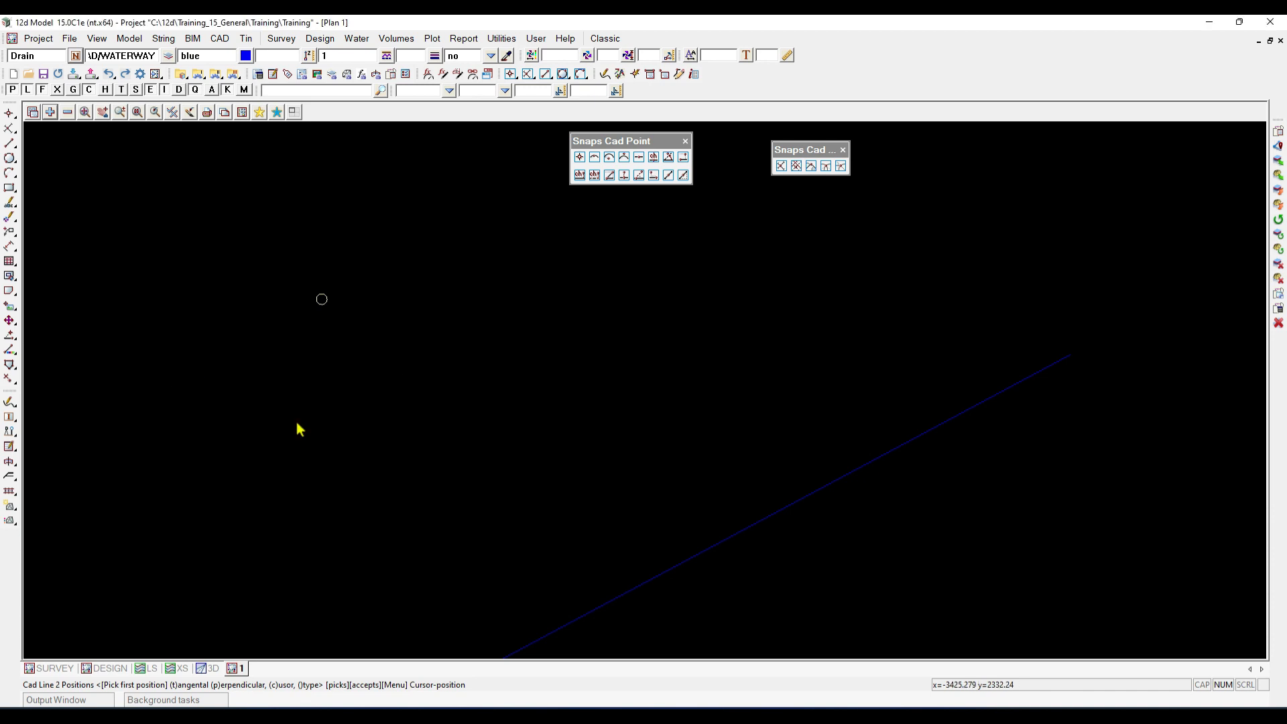
pyautogui.press('Escape')
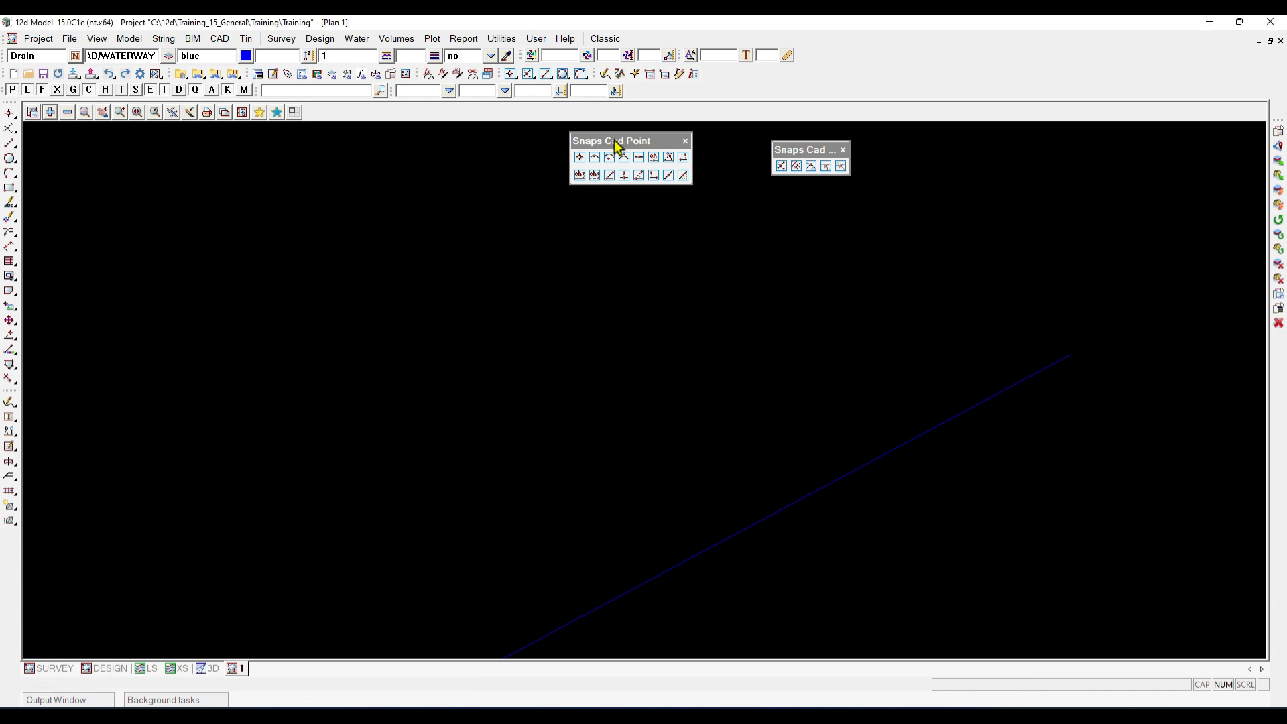
# Reshape the Snaps Cad Point toolbar into a single row and line it up beside Snaps Cad Intersection along the upper edge of Plan 1
pyautogui.moveTo(617, 143); pyautogui.dragTo(589, 141)
pyautogui.moveTo(799, 149); pyautogui.dragTo(826, 146)
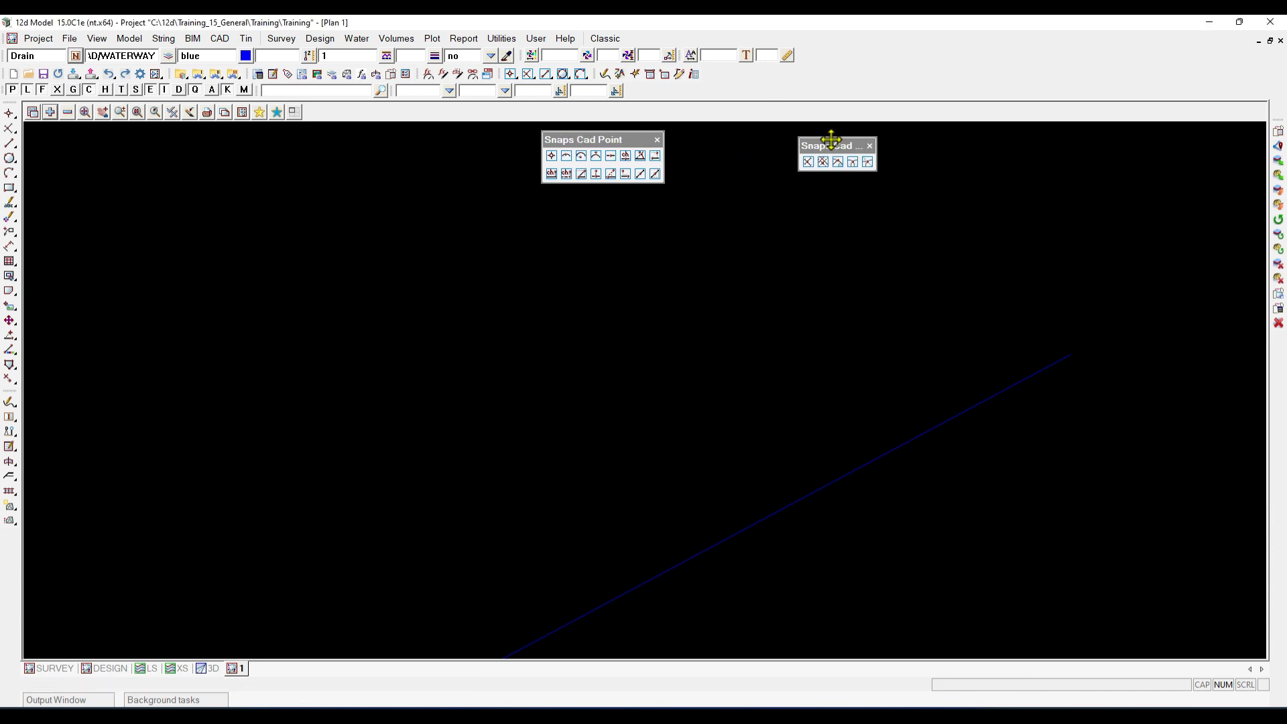
pyautogui.click(808, 162)
pyautogui.moveTo(761, 150); pyautogui.dragTo(784, 152)
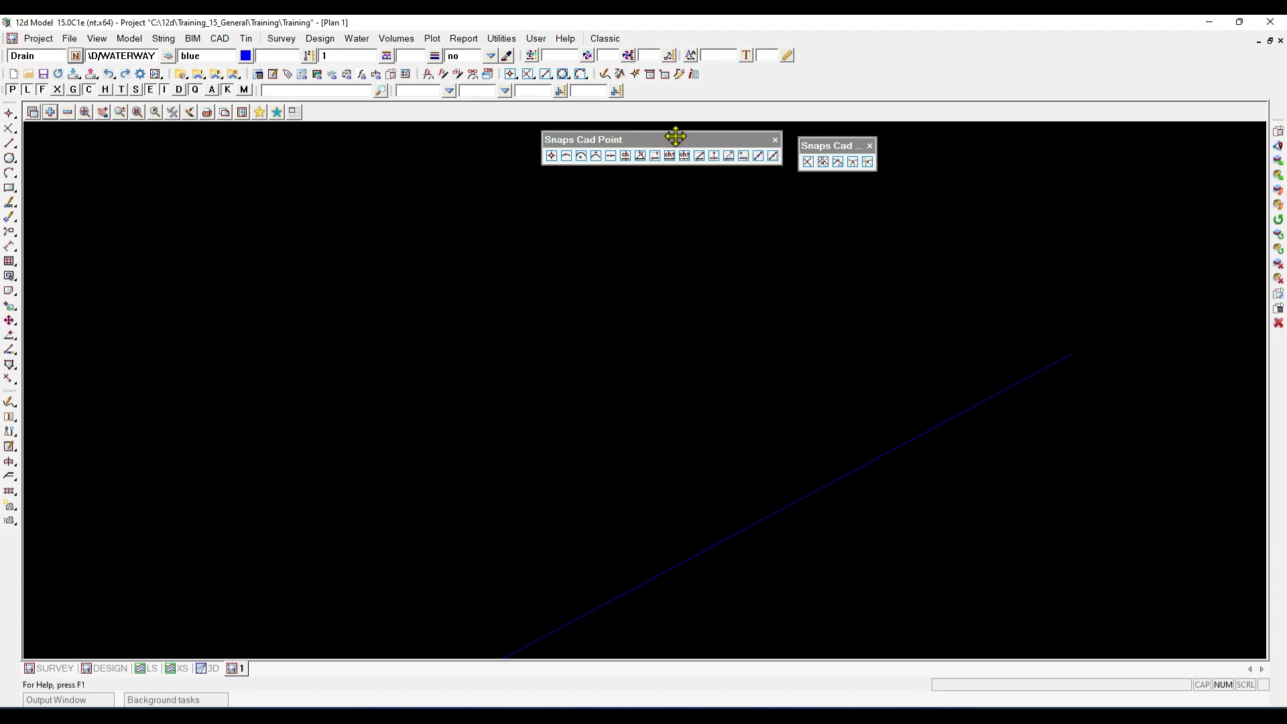
pyautogui.moveTo(676, 136); pyautogui.dragTo(685, 127)
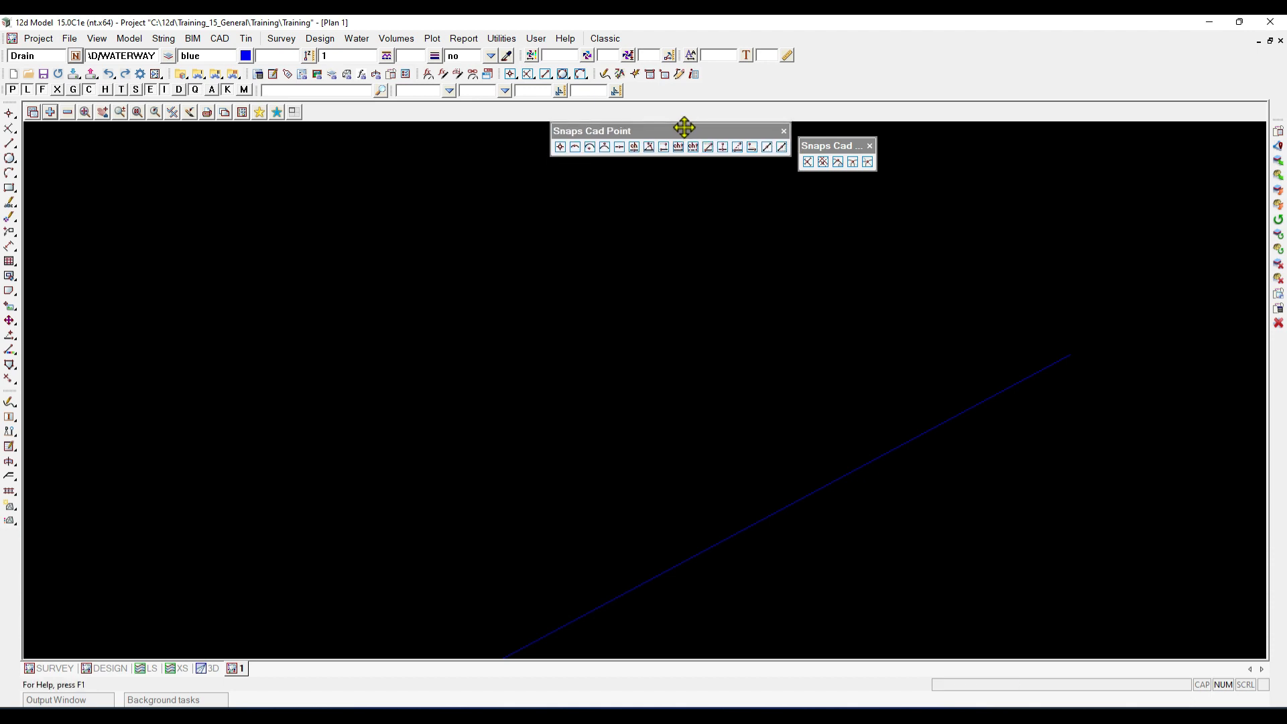
pyautogui.moveTo(827, 148); pyautogui.dragTo(829, 135)
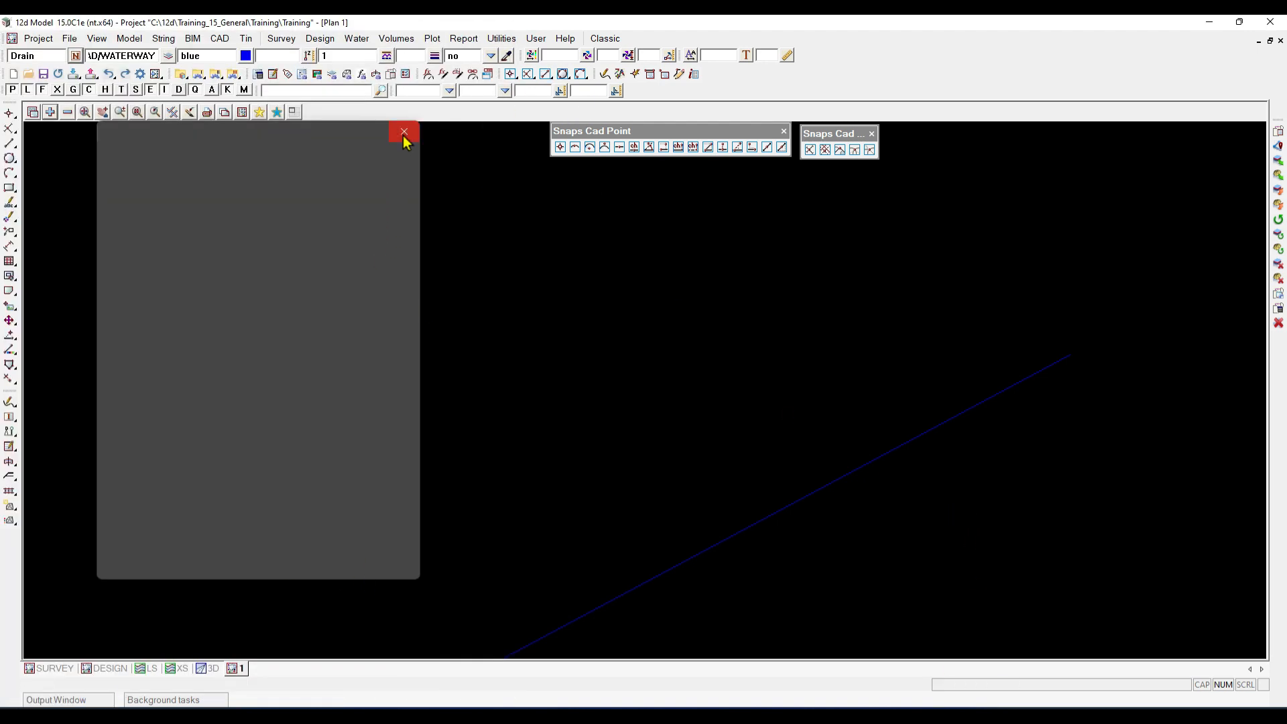
pyautogui.click(404, 133)
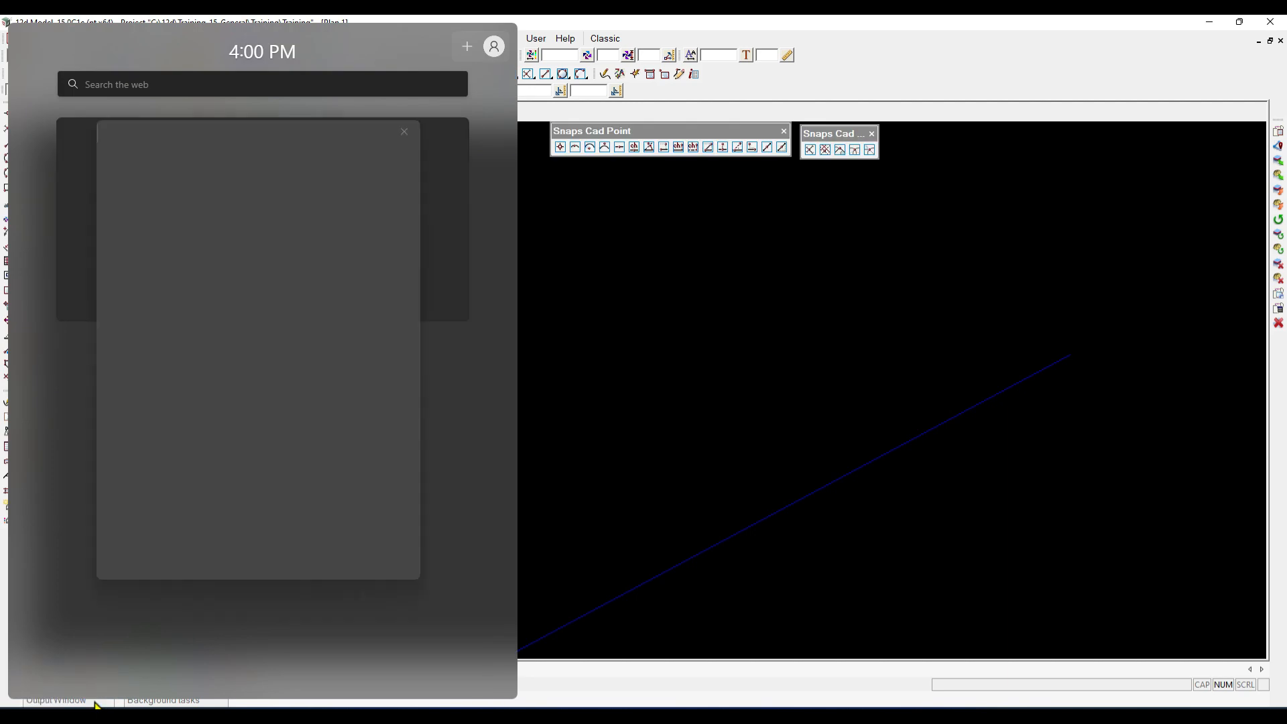
pyautogui.click(96, 701)
pyautogui.click(405, 133)
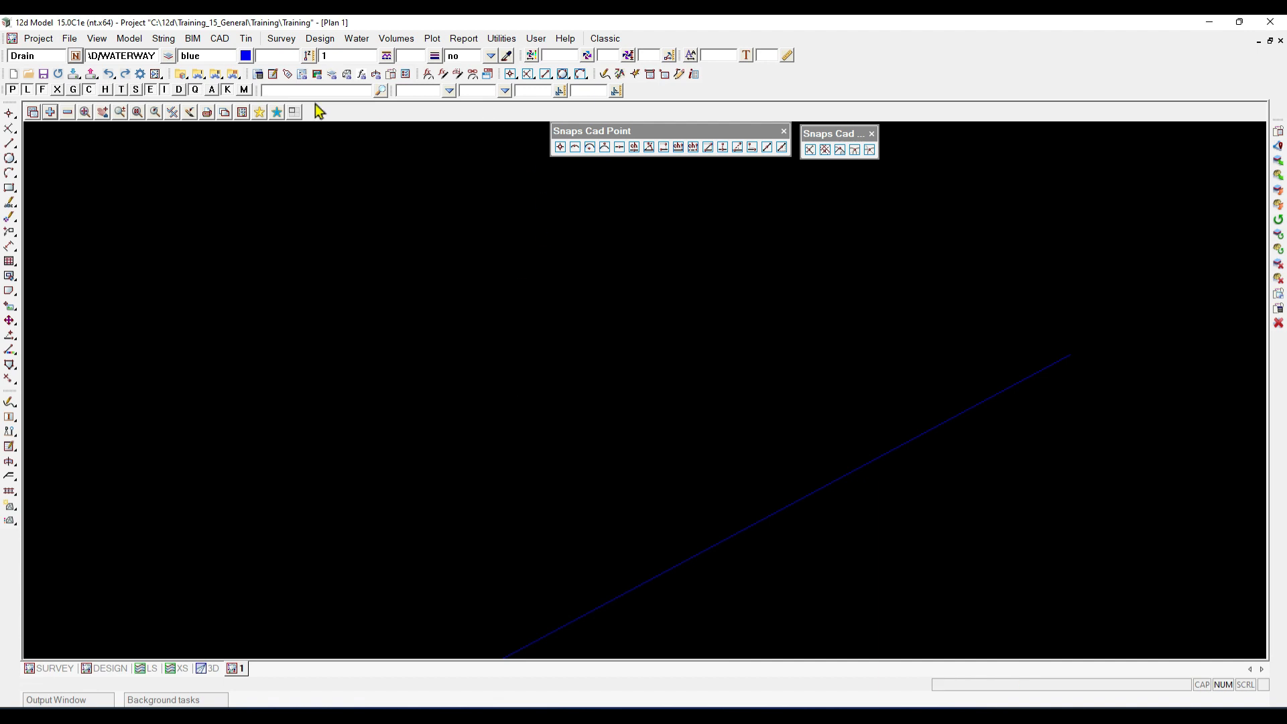
# Start a 2 points CAD line with its first position at the projected intersection of the two Drain lines, using the Intersect Segments snap
pyautogui.click(10, 146)
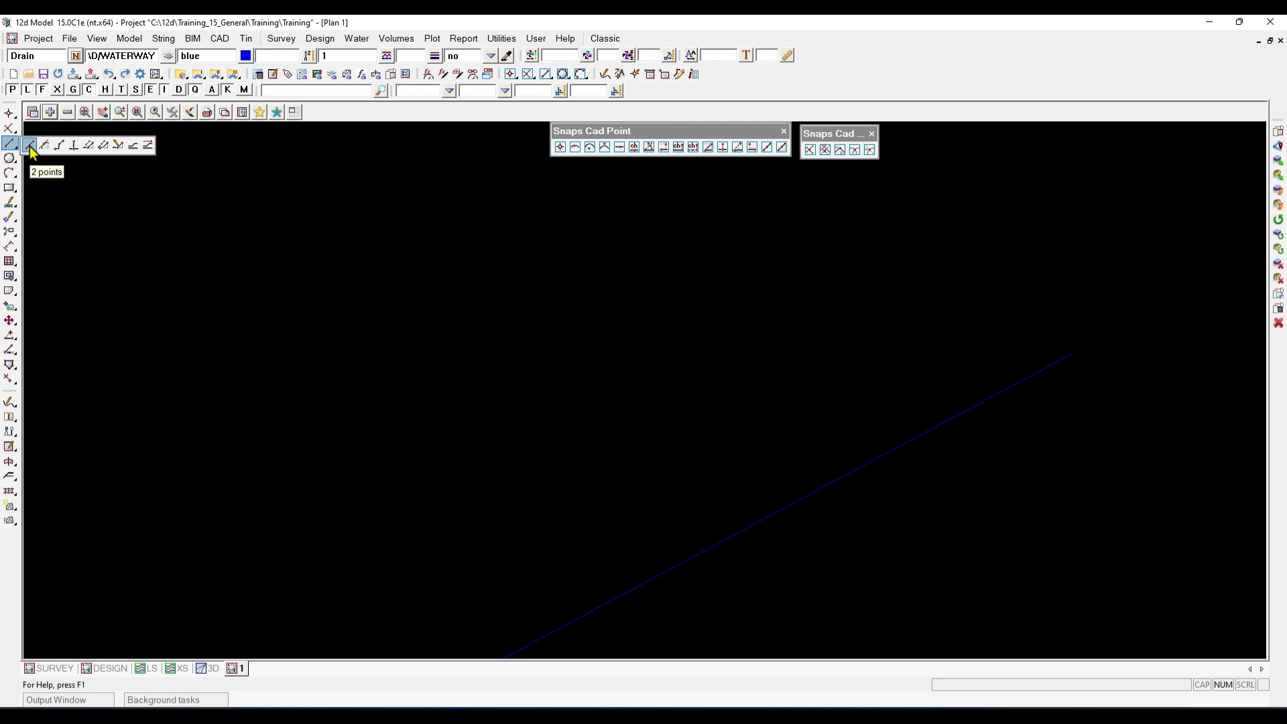
pyautogui.click(31, 149)
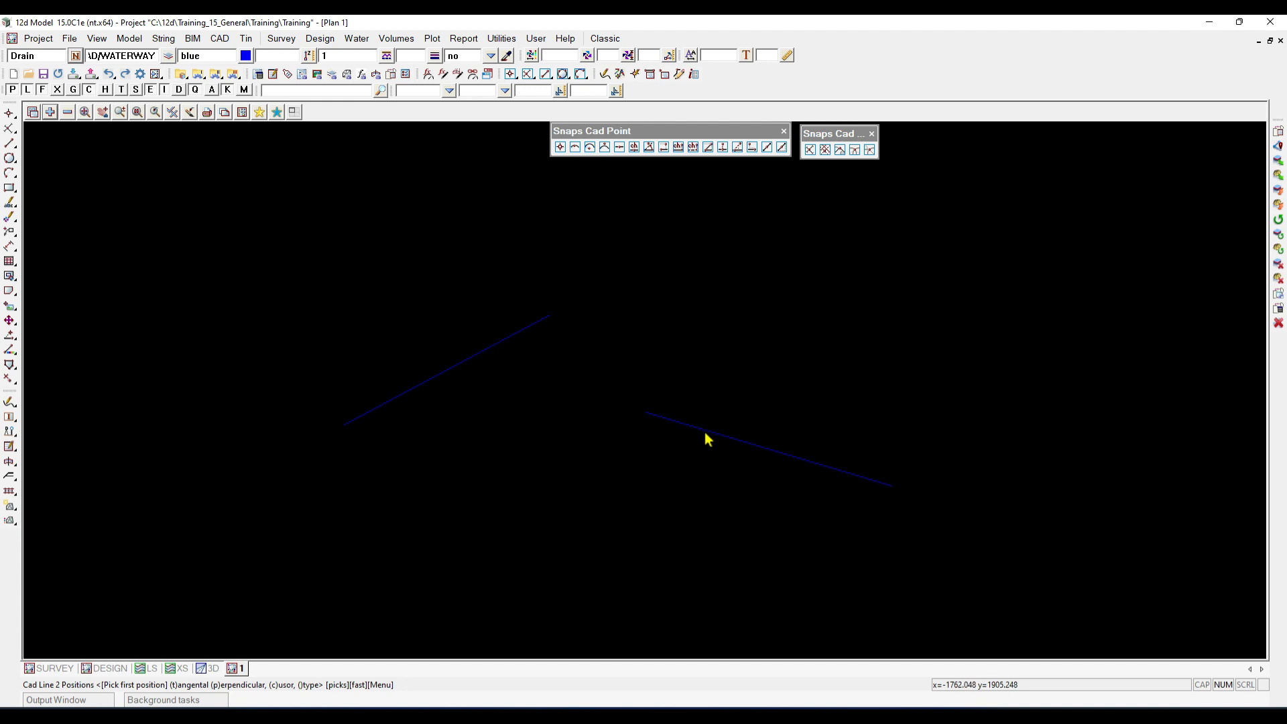
pyautogui.click(811, 151)
pyautogui.click(810, 150)
pyautogui.click(811, 150)
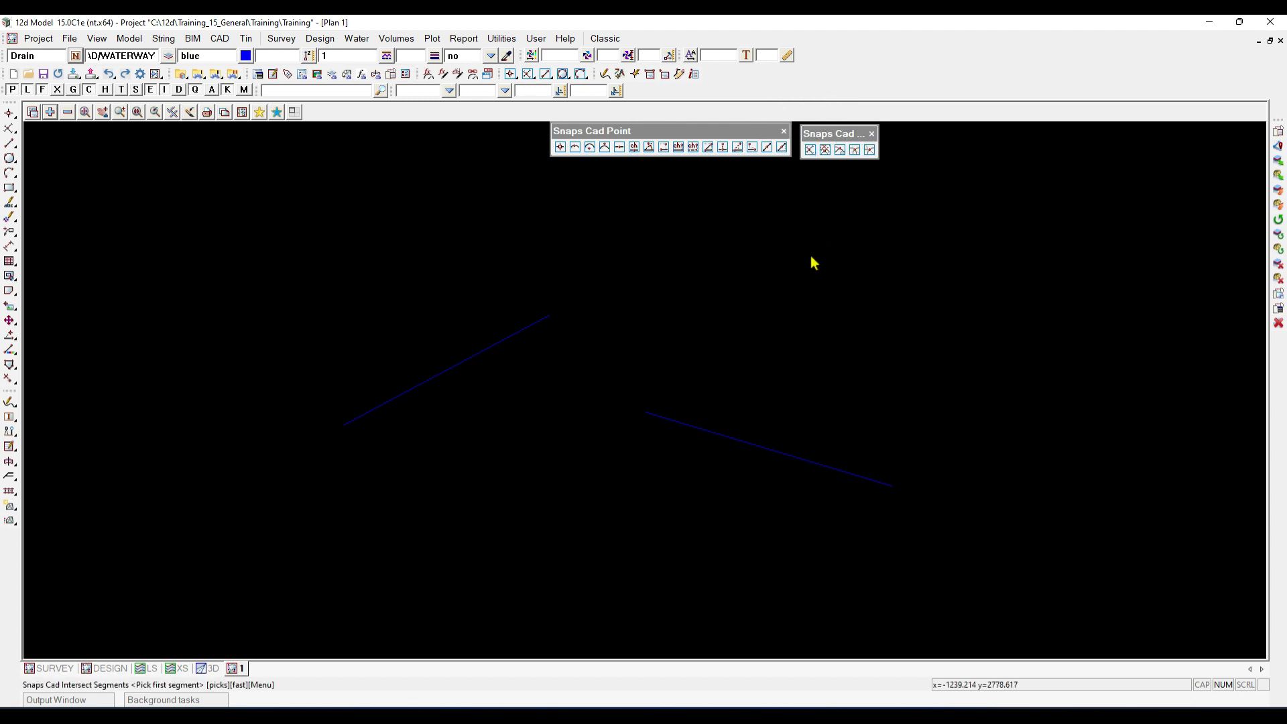
pyautogui.click(459, 372)
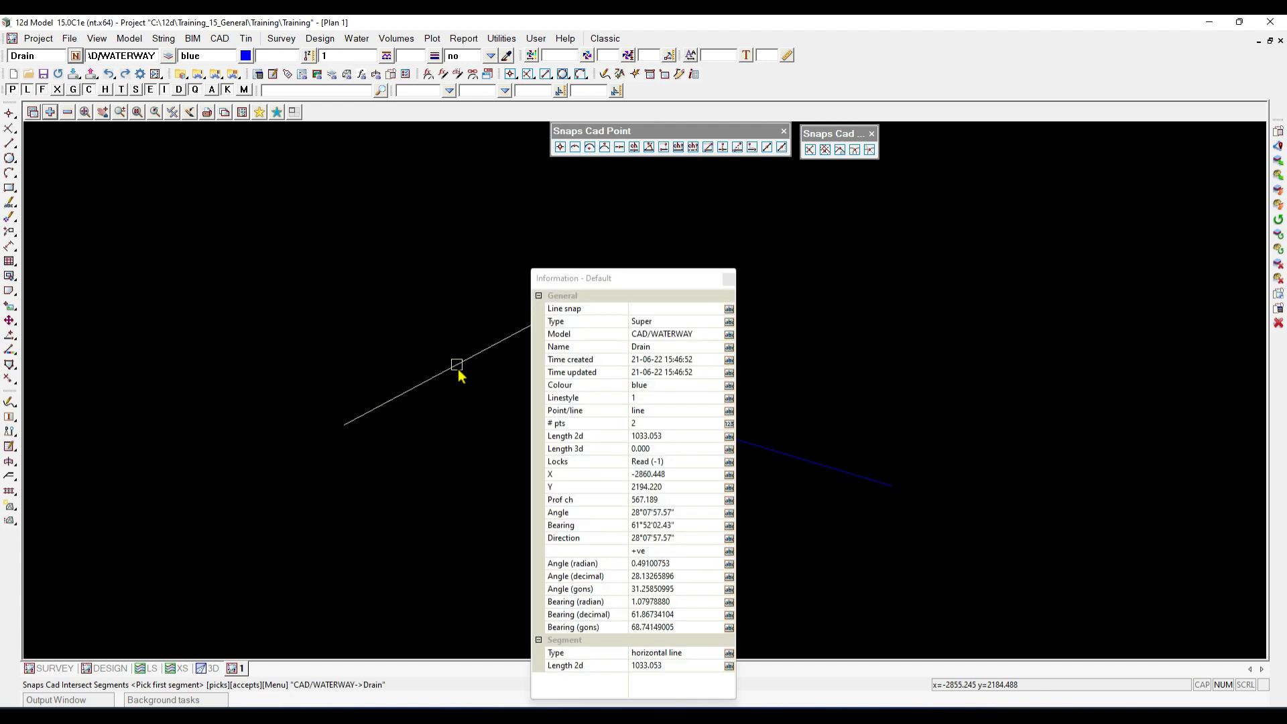
pyautogui.middleClick(460, 372)
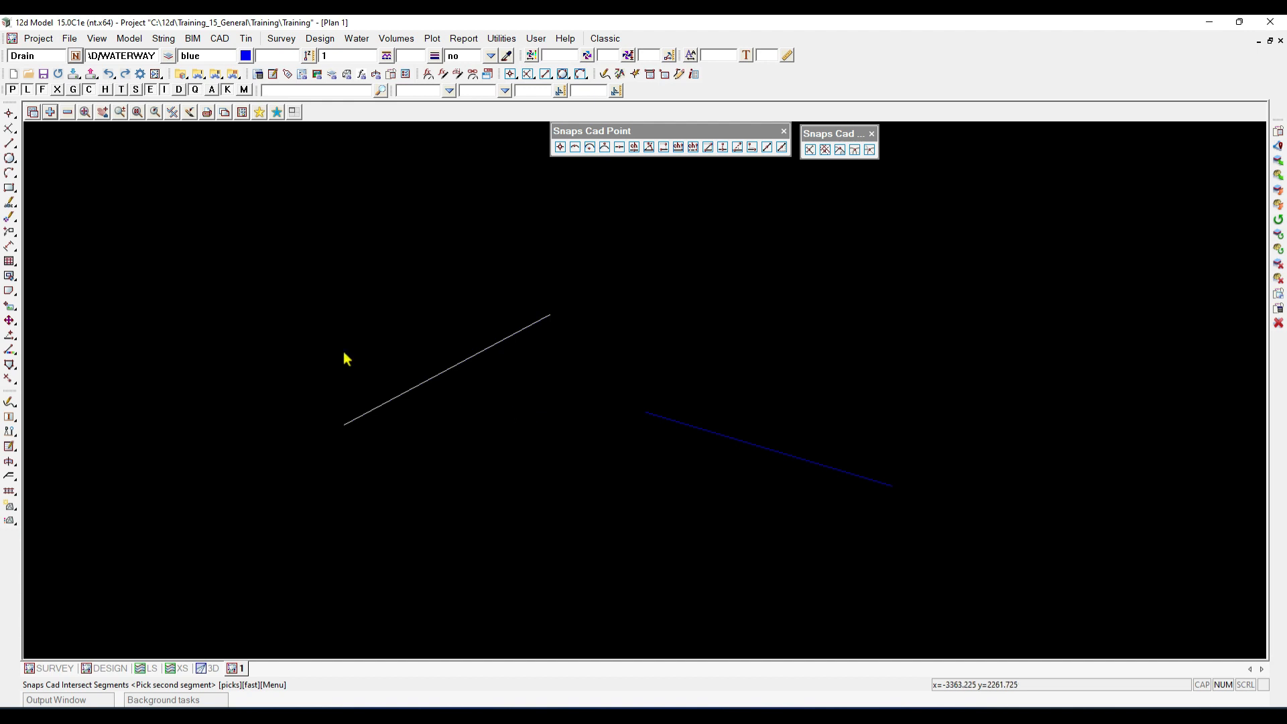
pyautogui.scroll(-1, 346, 359)
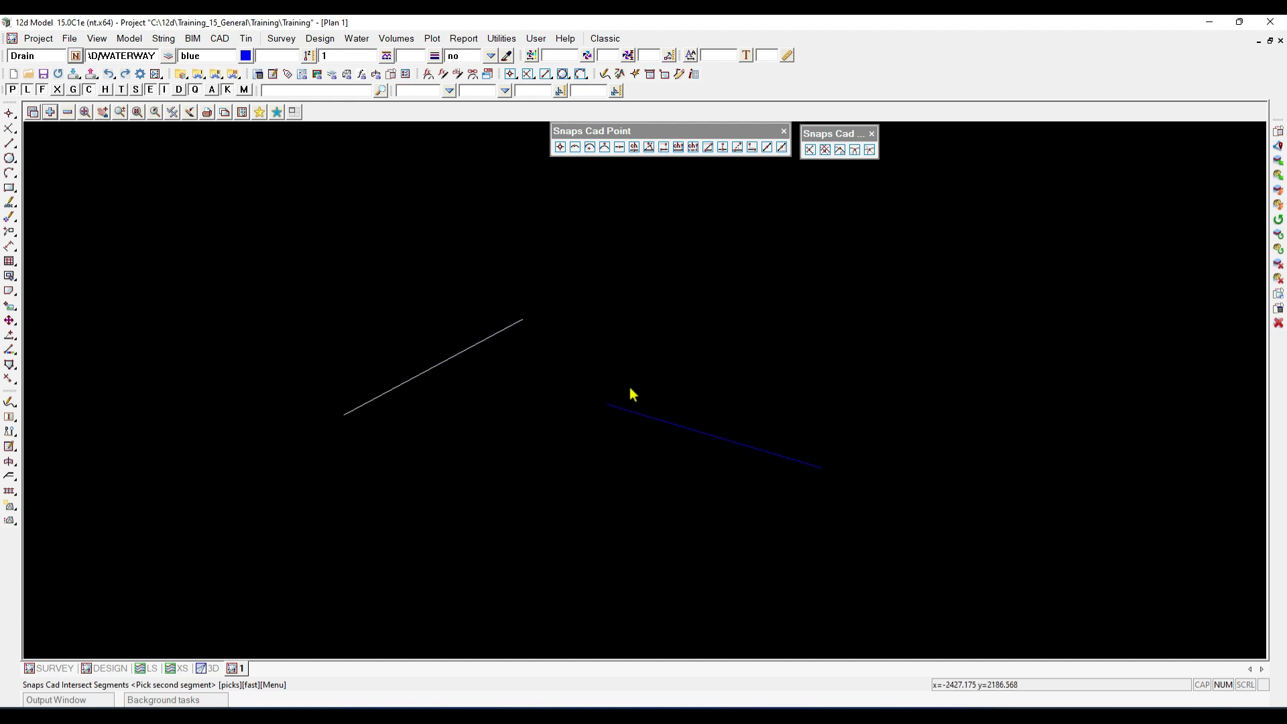
pyautogui.click(698, 429)
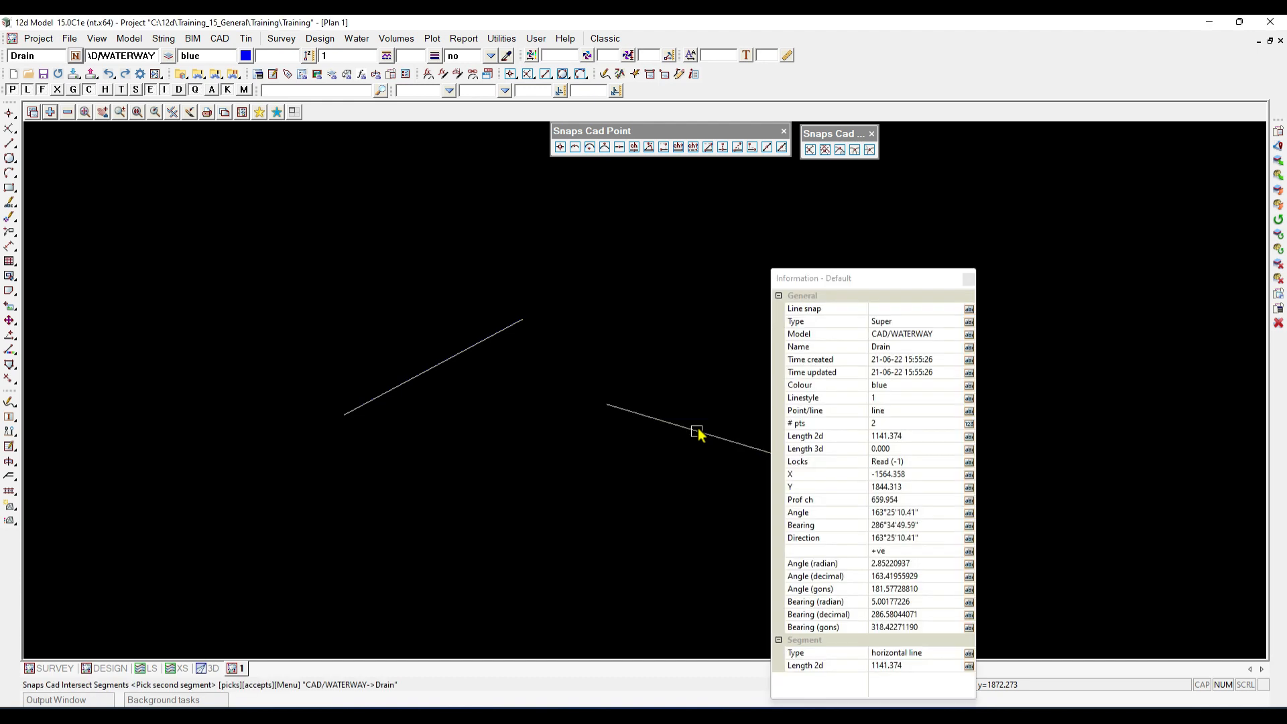
pyautogui.click(698, 435)
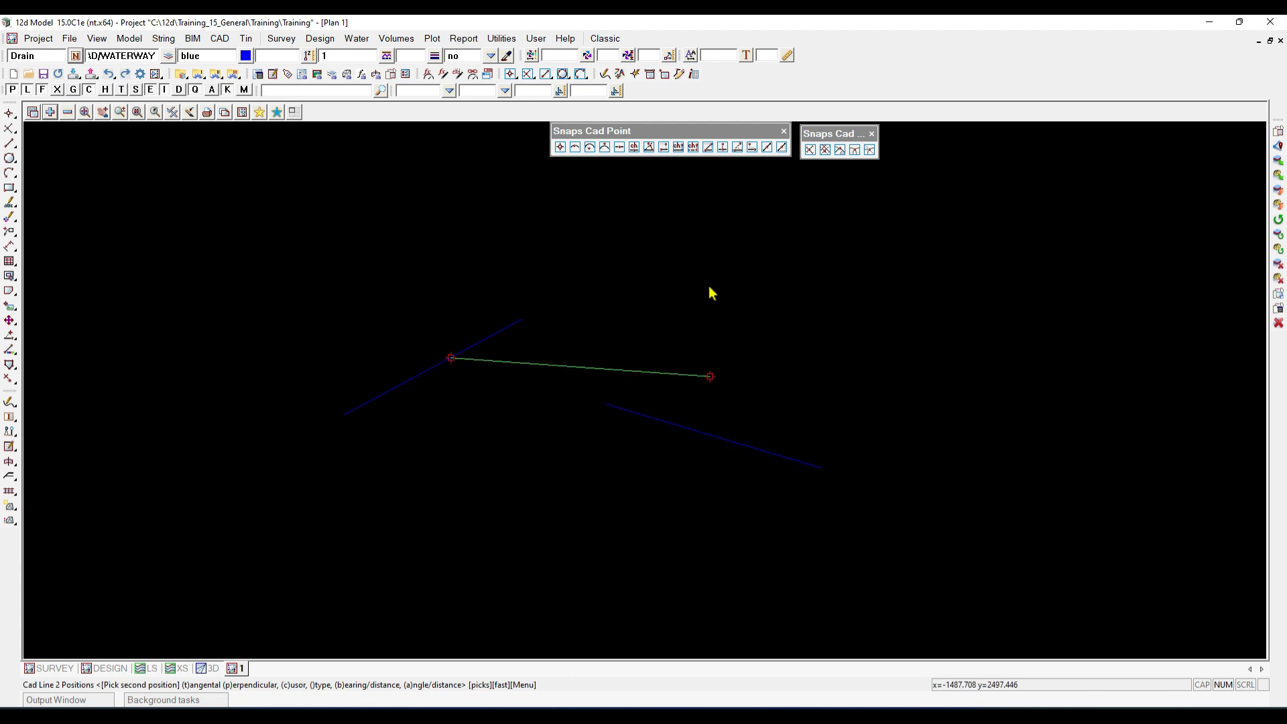
# Finish the two-position line with a mid-point snap between the right-hand line's lower end and the left-hand line's lower end
pyautogui.click(620, 148)
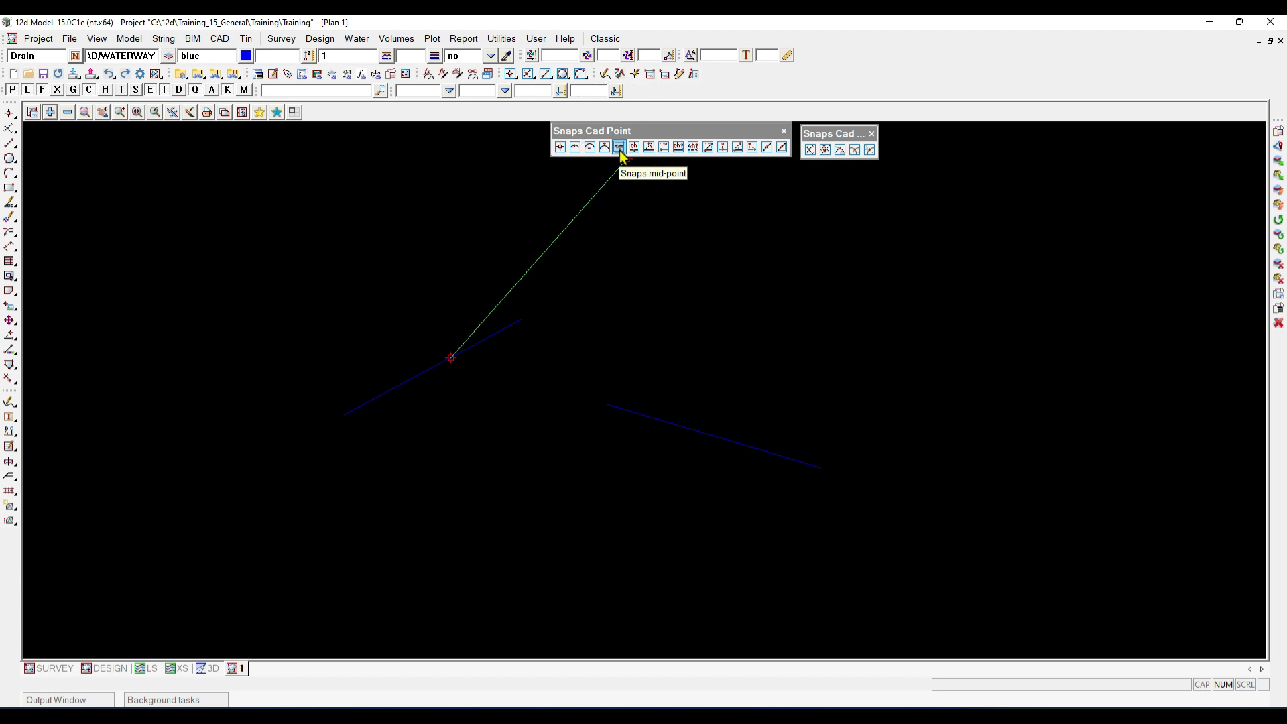
pyautogui.click(619, 148)
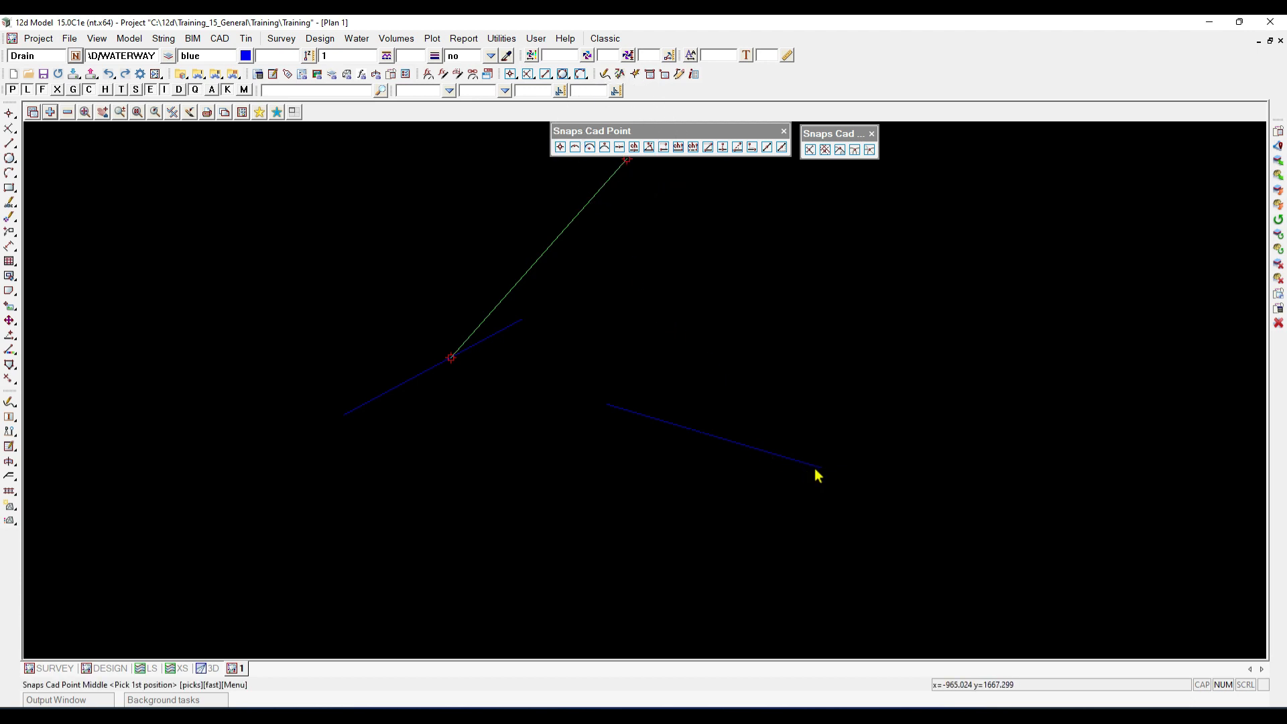
pyautogui.press('ctrl')
pyautogui.press('ctrl')
pyautogui.click(819, 468)
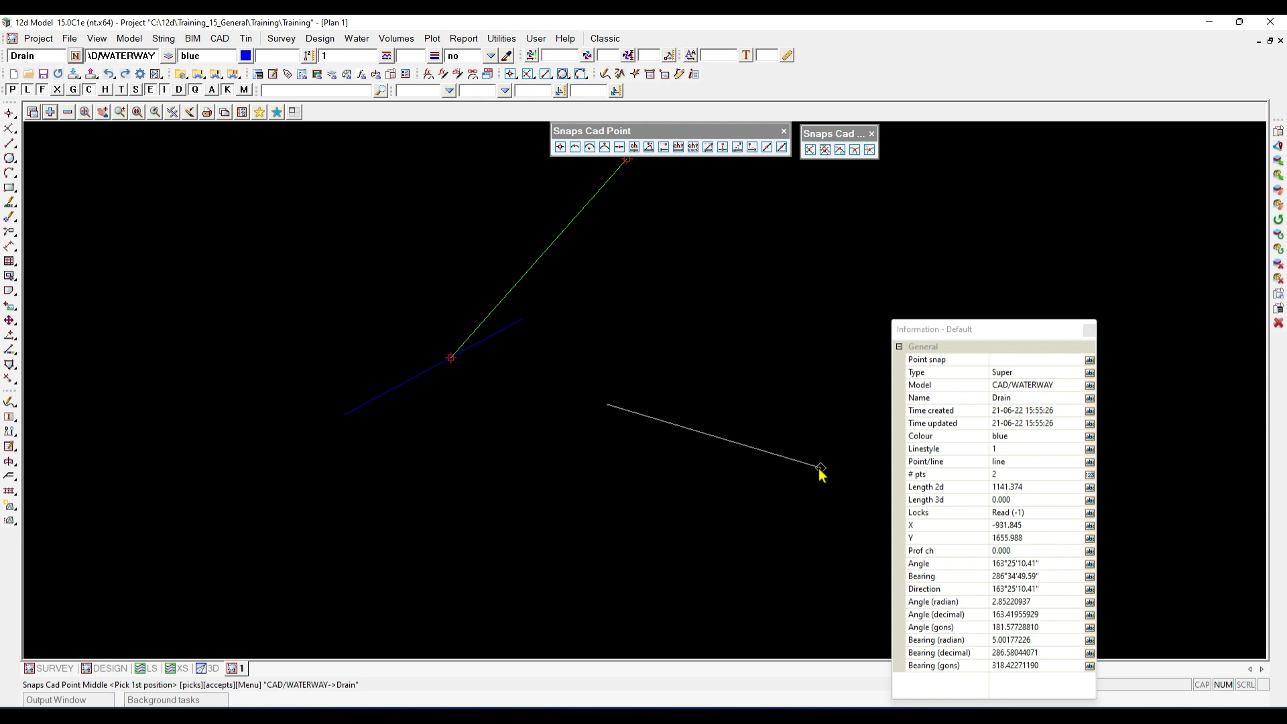
pyautogui.click(820, 469)
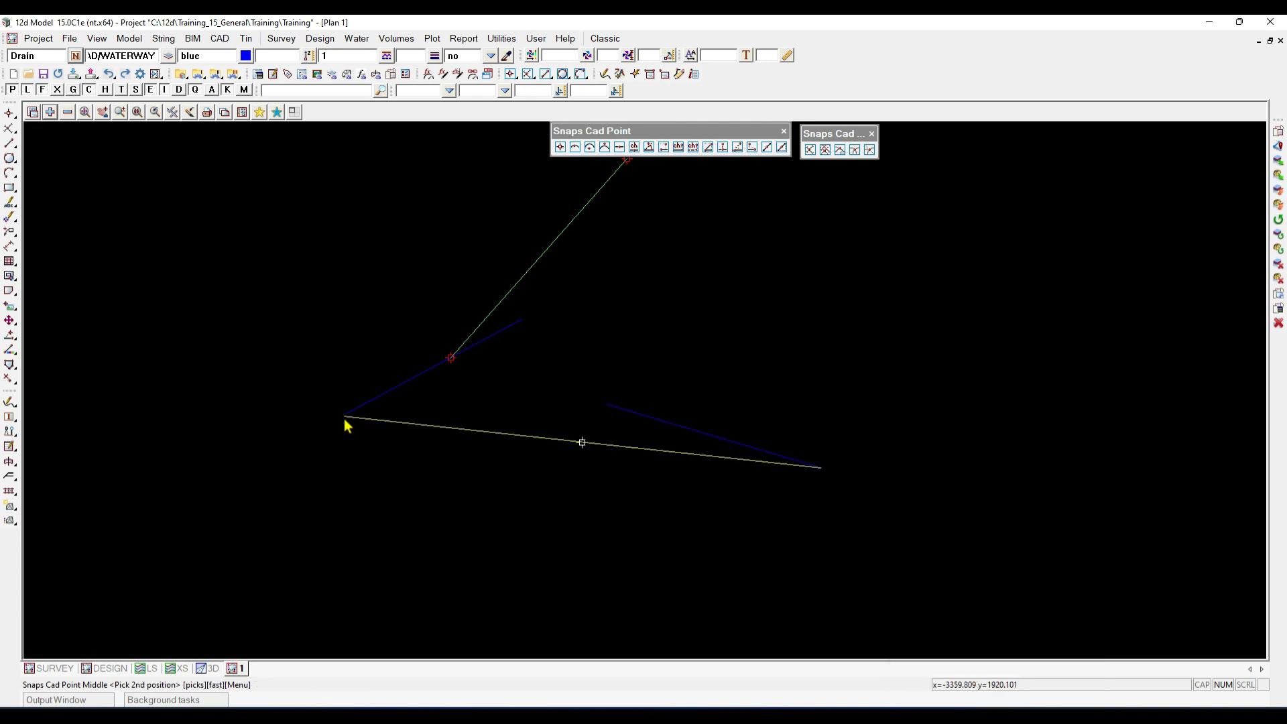
pyautogui.press('ctrl')
pyautogui.press('ctrl')
pyautogui.press('ctrl')
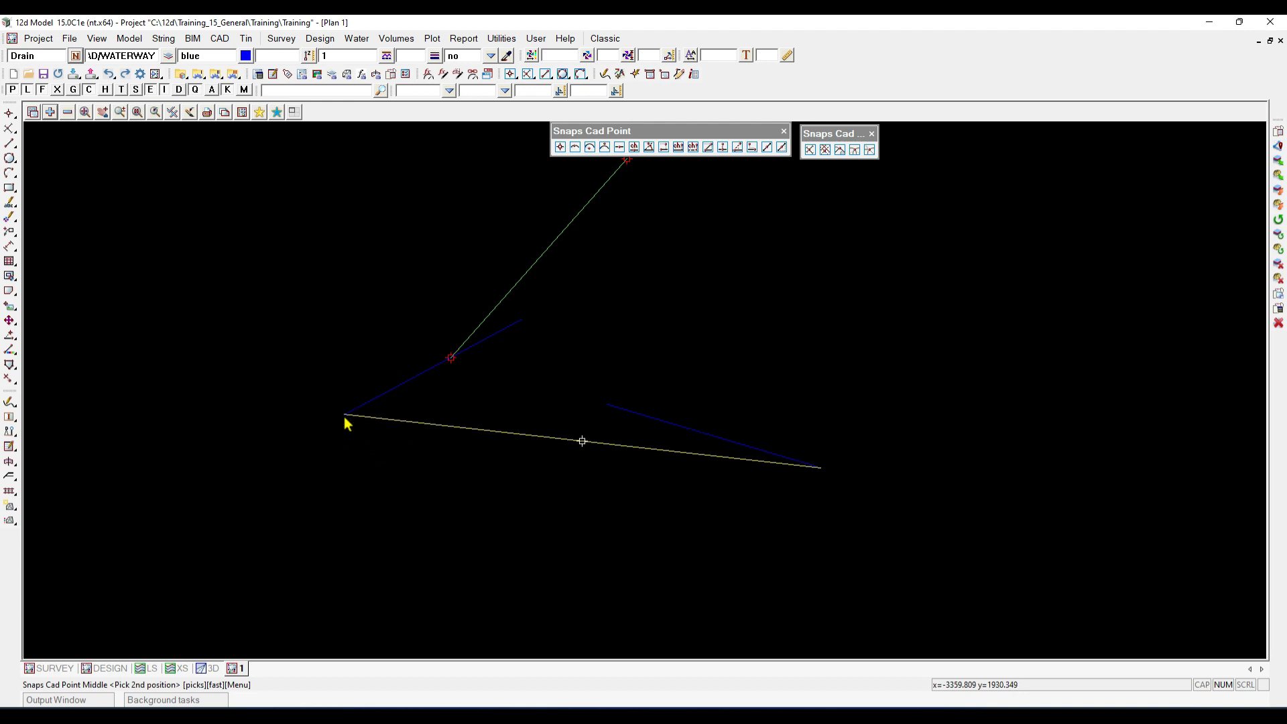
pyautogui.click(345, 417)
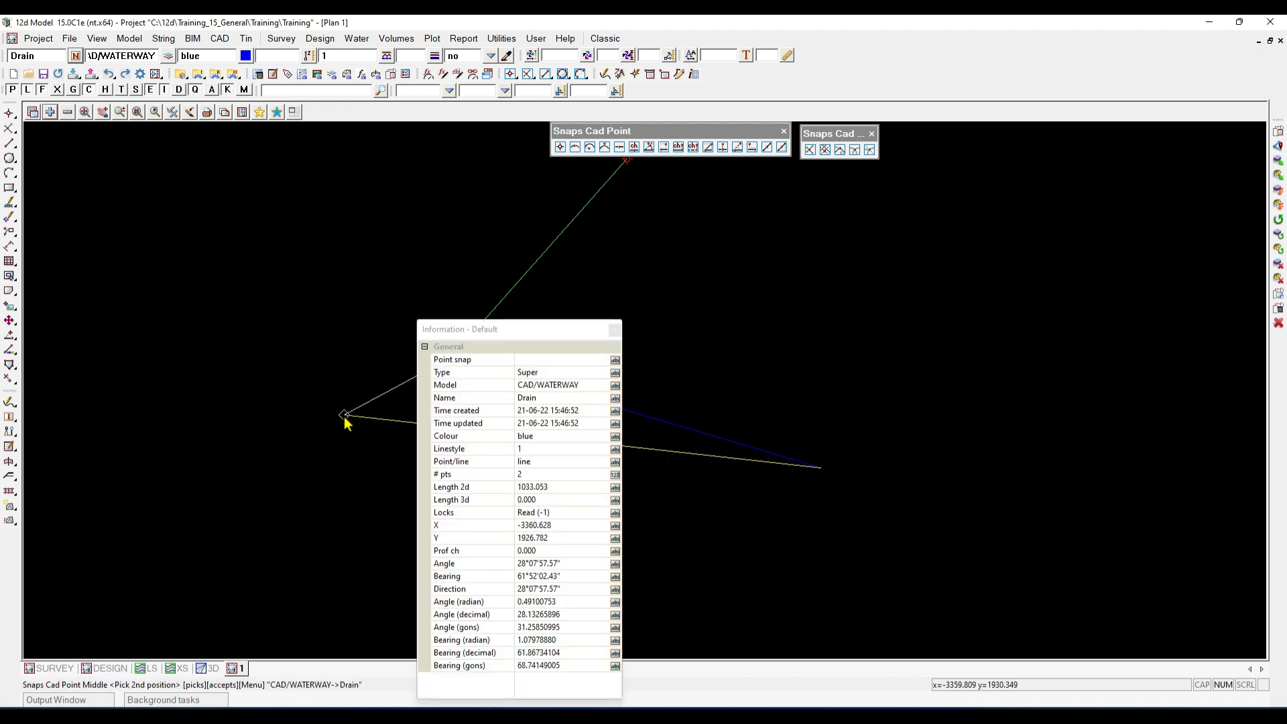
pyautogui.click(345, 418)
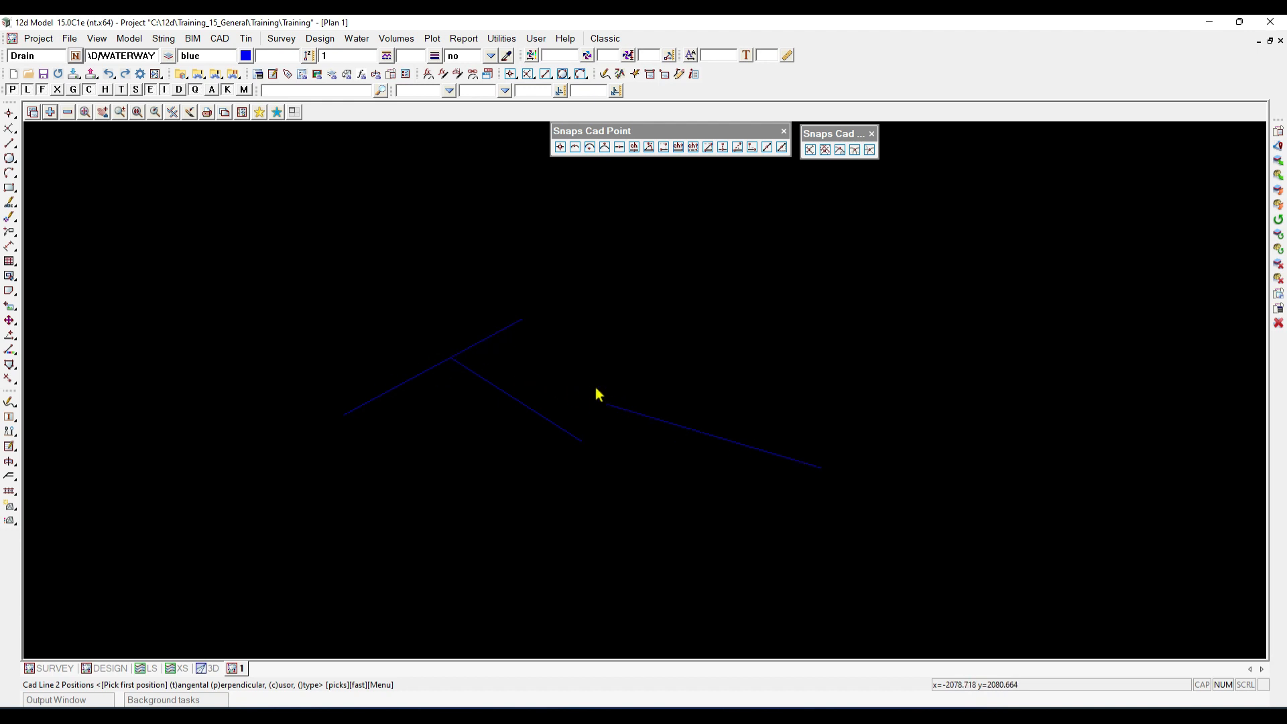
pyautogui.click(581, 444)
pyautogui.scroll(-1, 558, 444)
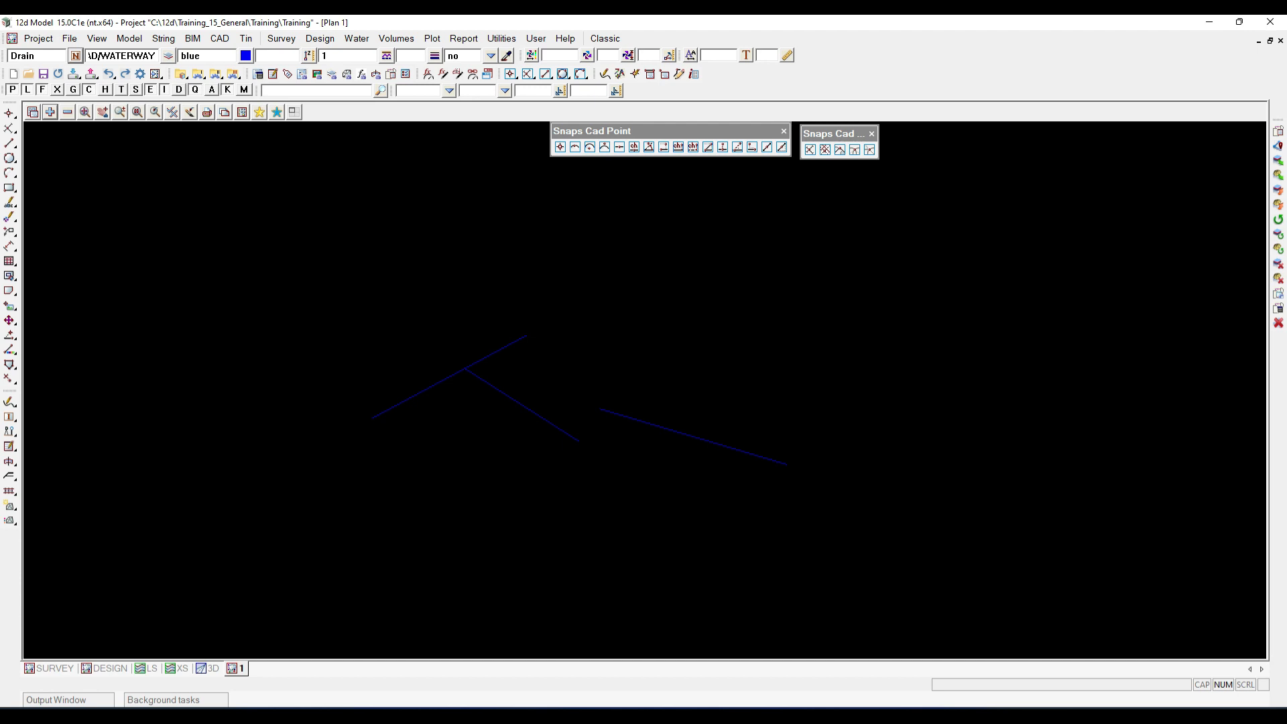
pyautogui.click(11, 447)
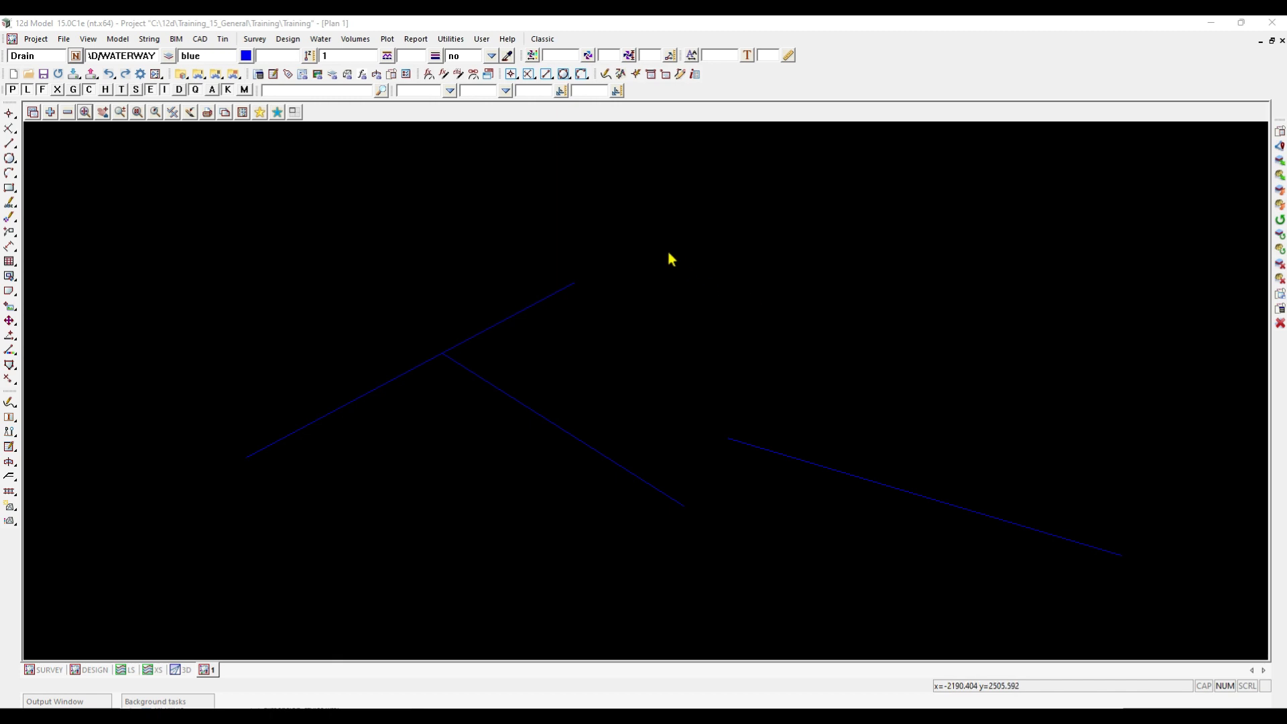
# Set the drawing colour to yellow and start a Create Line String at X 100, Y 200, Z 50
pyautogui.click(246, 57)
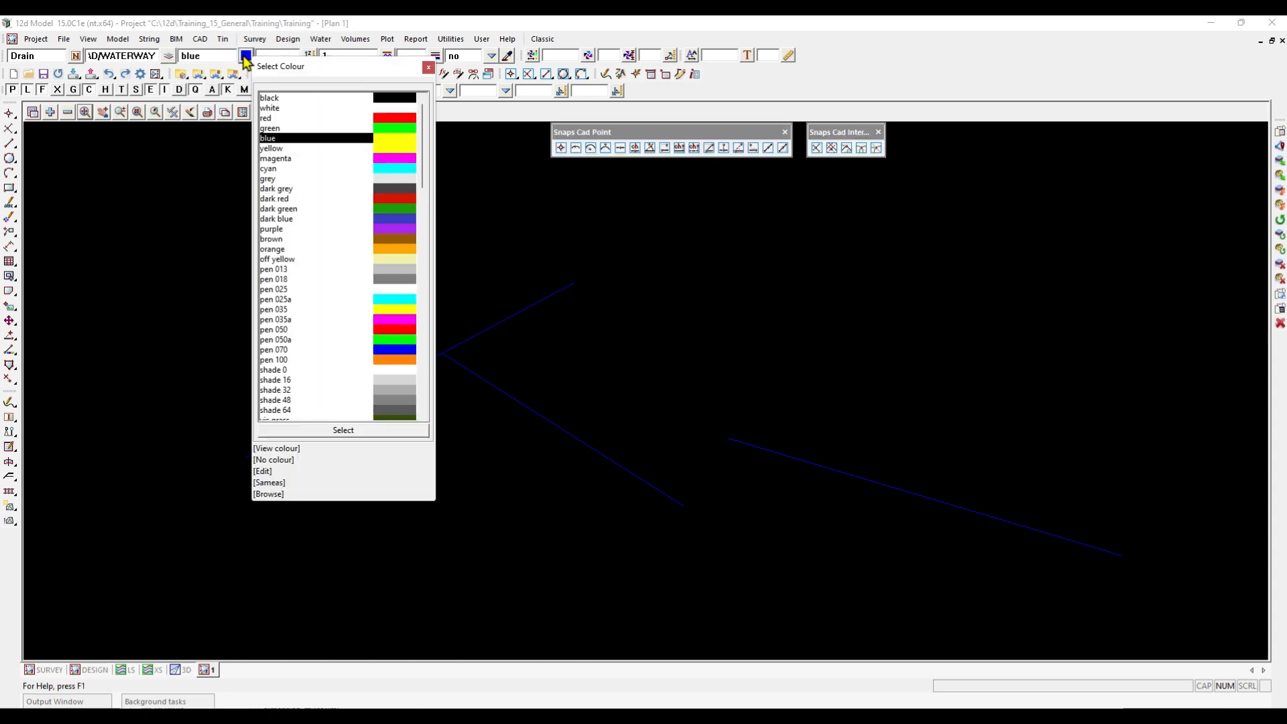
pyautogui.doubleClick(397, 147)
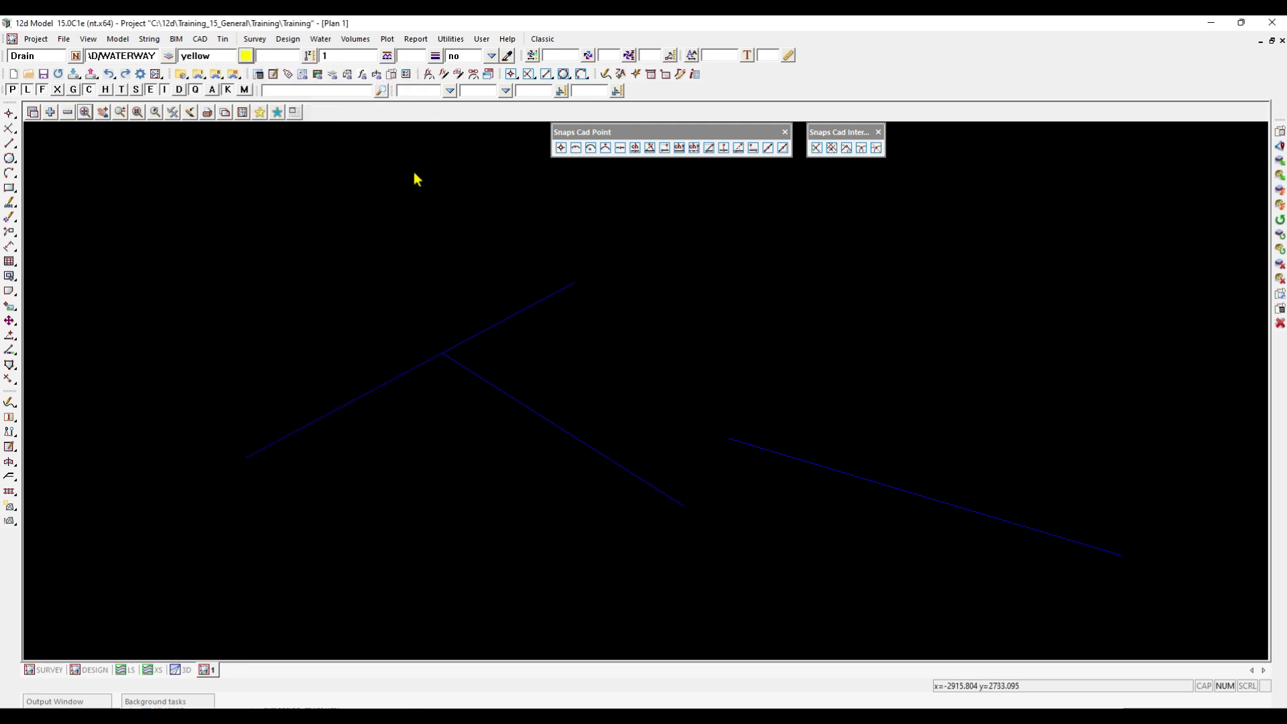
pyautogui.click(8, 147)
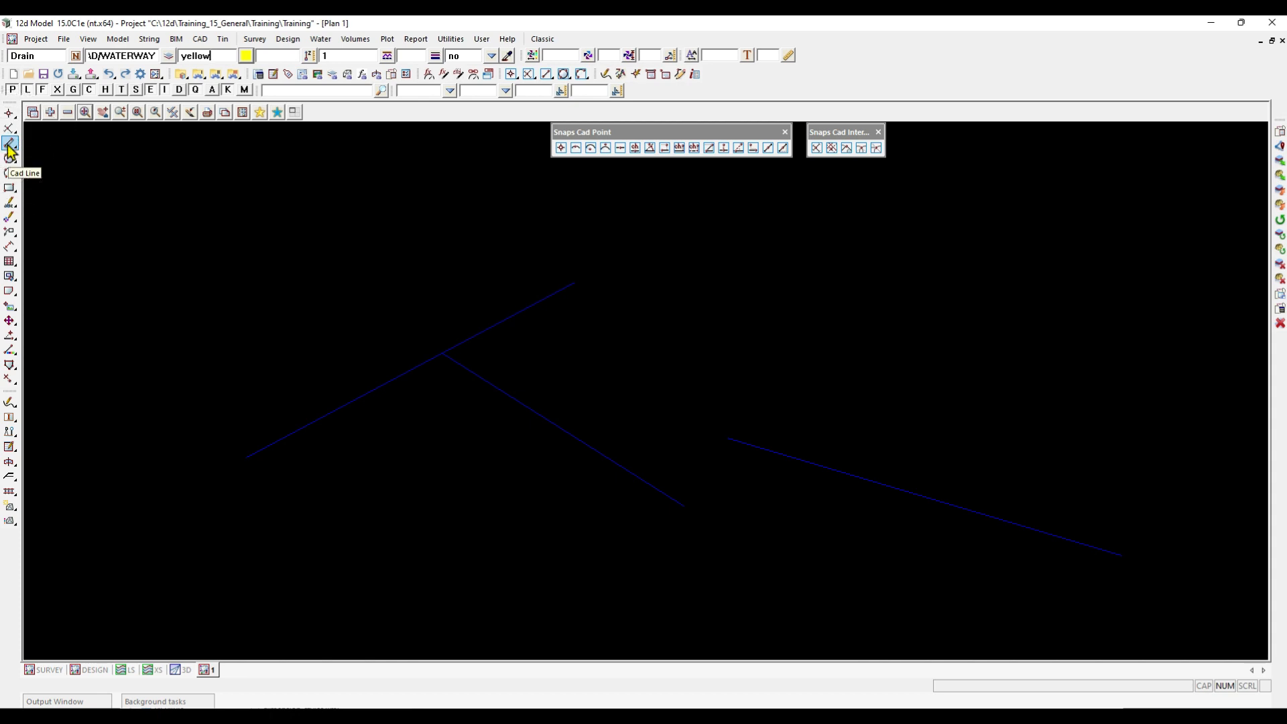
pyautogui.click(9, 147)
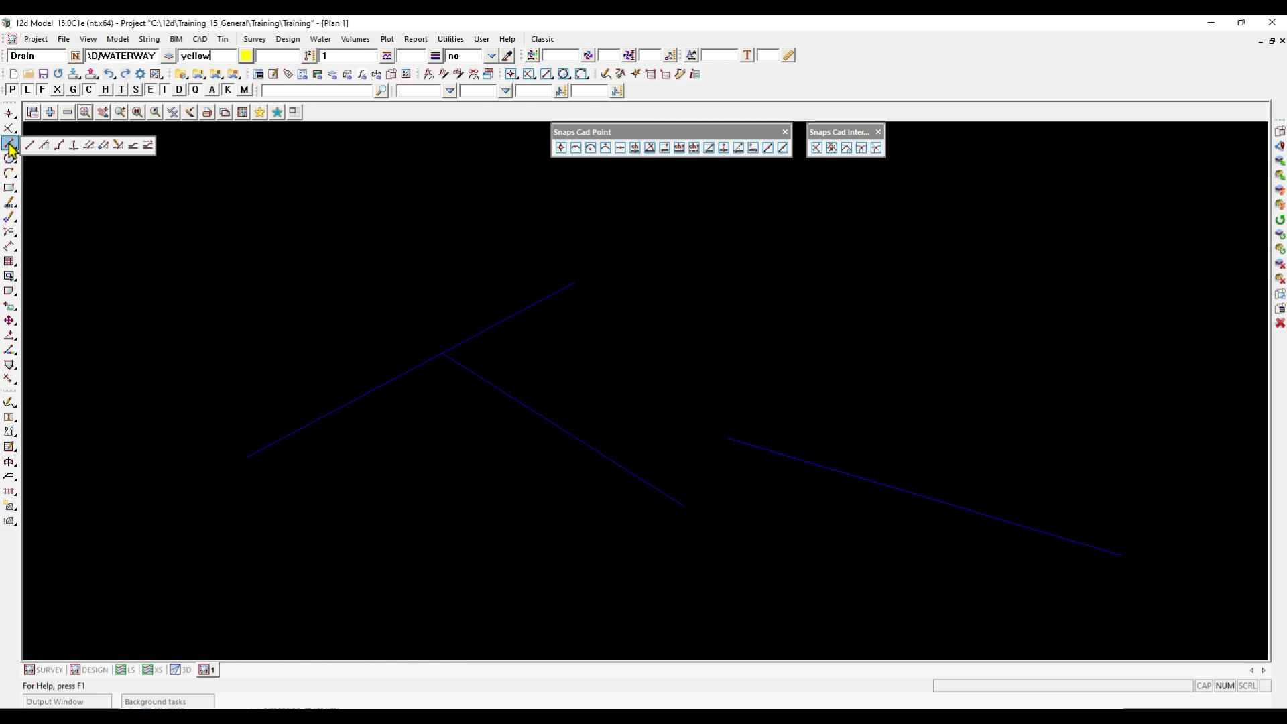
pyautogui.click(58, 147)
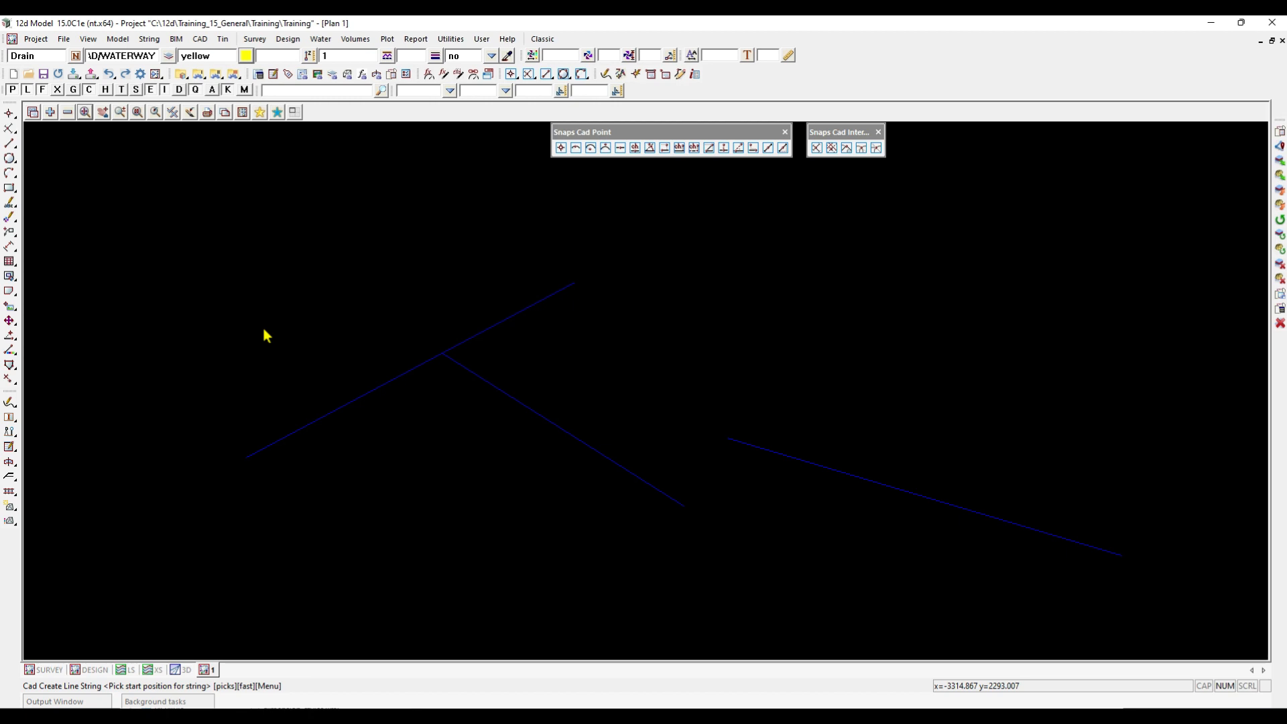
pyautogui.press('space')
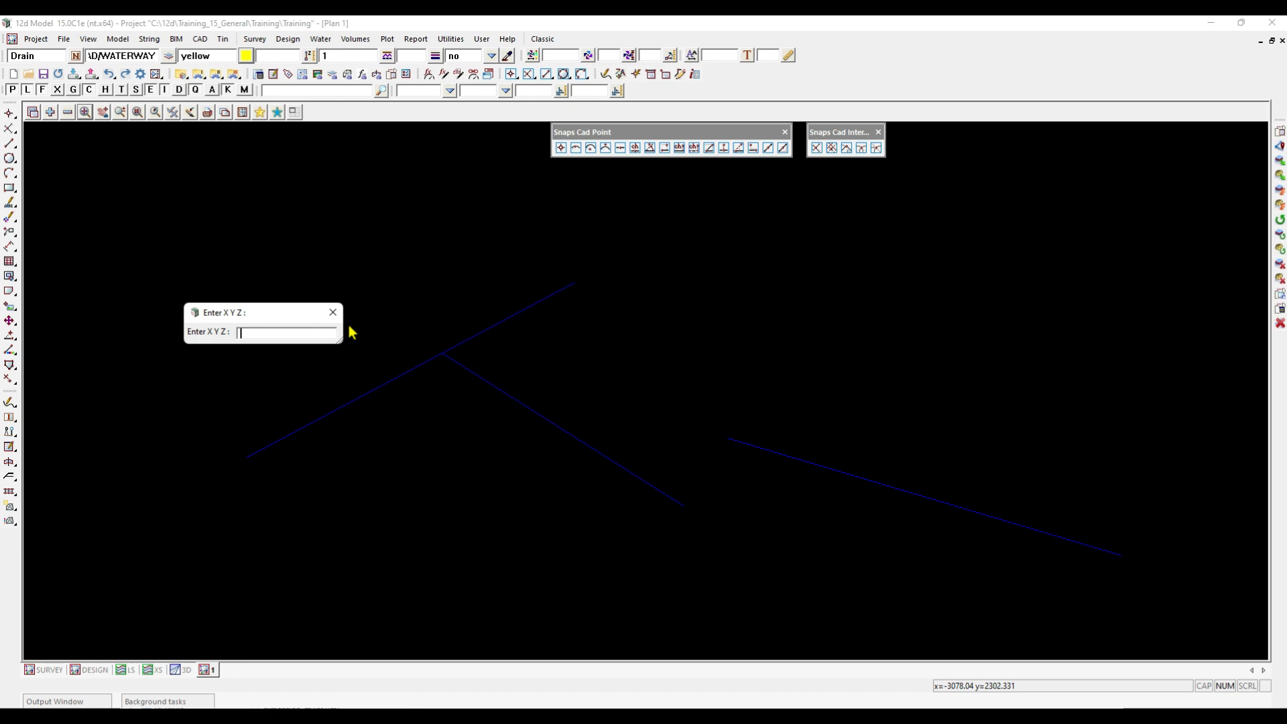
pyautogui.write('100')
pyautogui.write('200')
pyautogui.write('50')
pyautogui.press('Return')
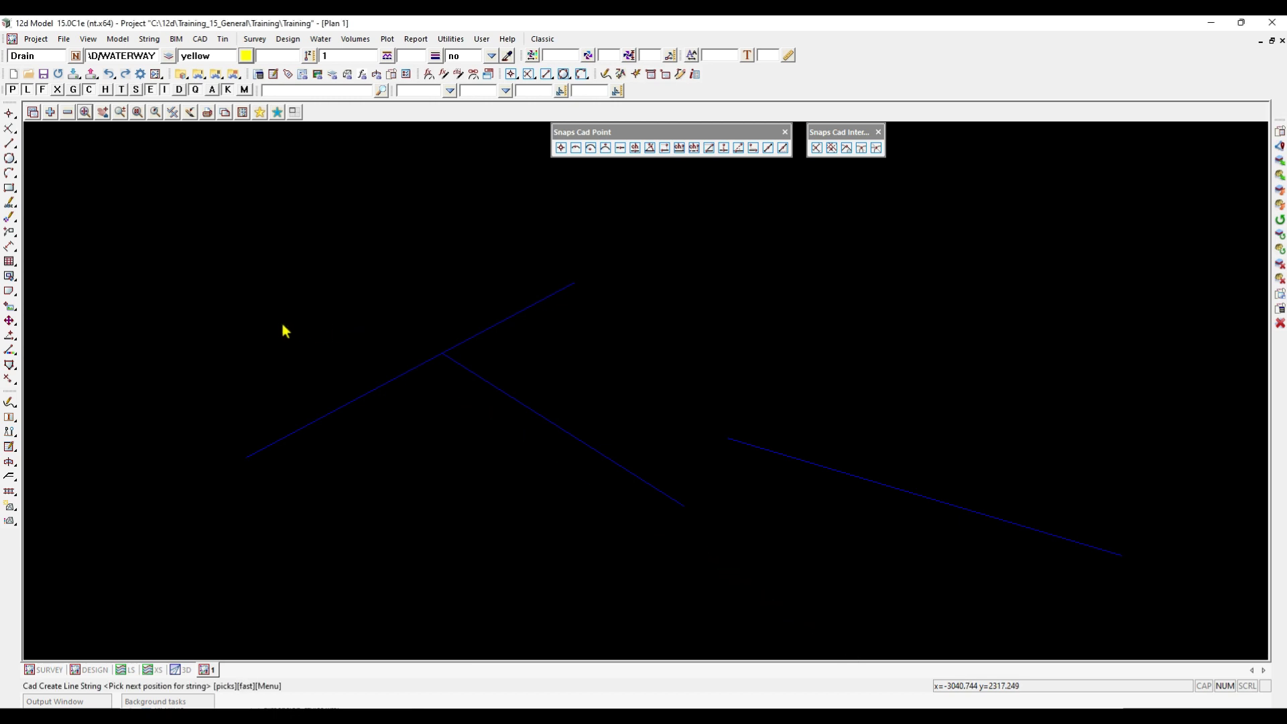
# Add the line string's second vertex by bearing and distance, with bearing 45.3030 and distance 50
pyautogui.scroll(-1, 248, 268)
pyautogui.scroll(-3, 234, 241)
pyautogui.scroll(3, 433, 426)
pyautogui.press('space')
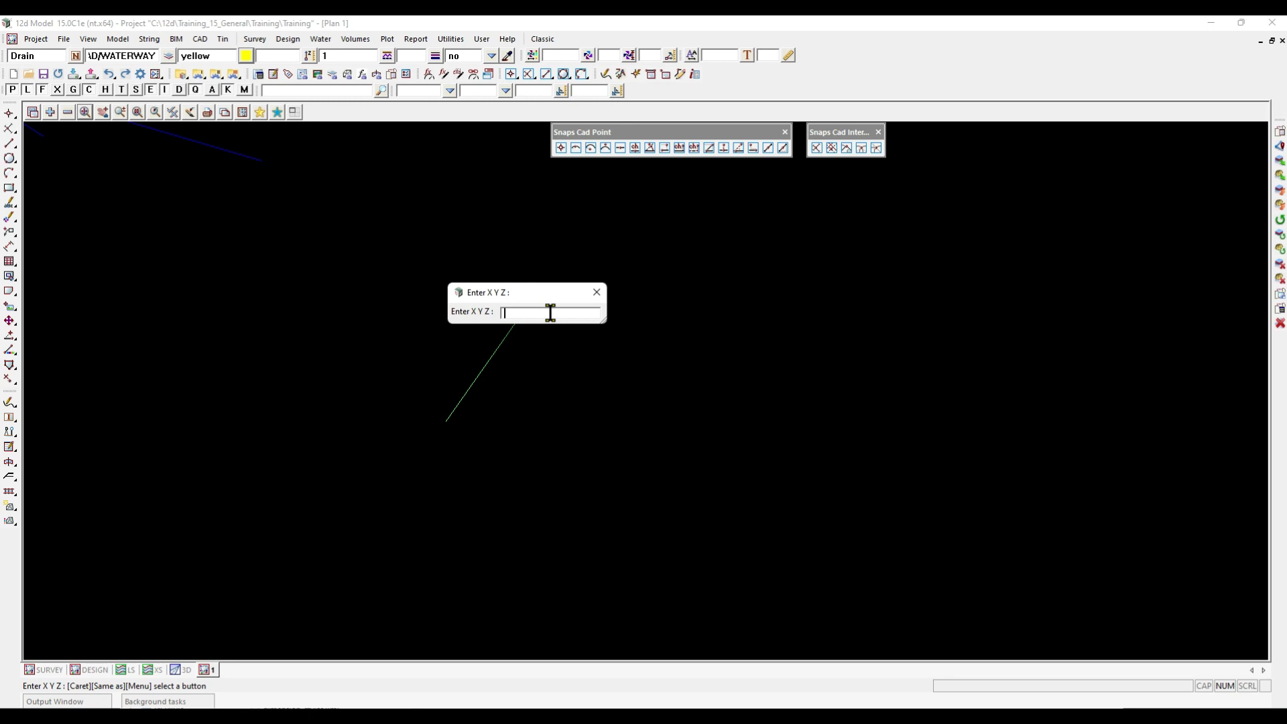
pyautogui.write('bd')
pyautogui.write('45.3030')
pyautogui.write('50')
pyautogui.press('Return')
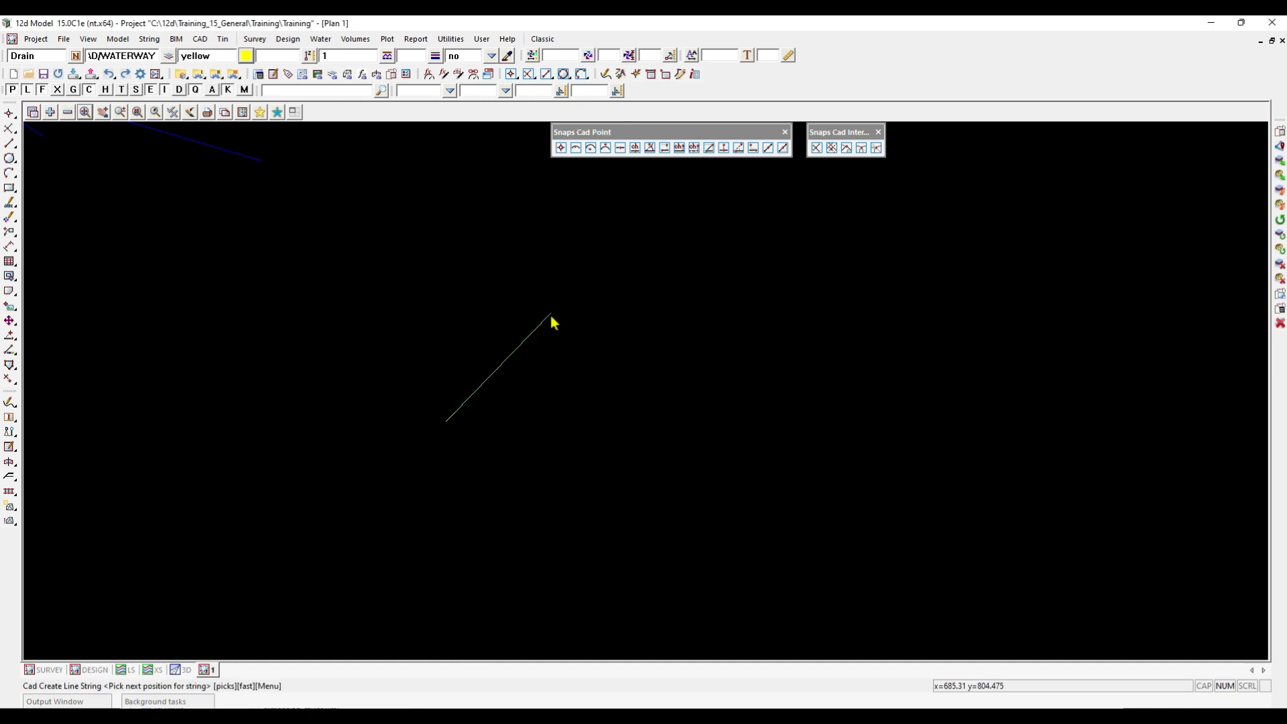
# Add the third vertex with the relative offset "r 100 10" and end the line string
pyautogui.scroll(6, 405, 436)
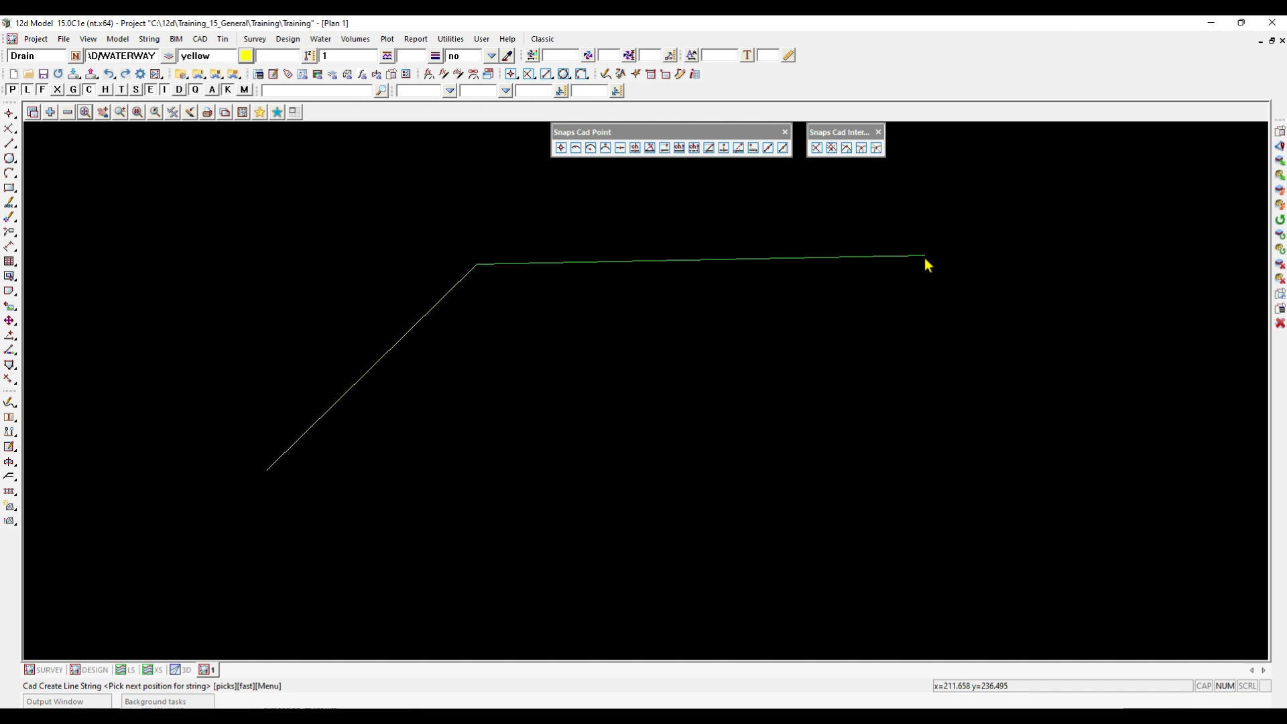
pyautogui.press('space')
pyautogui.write('r')
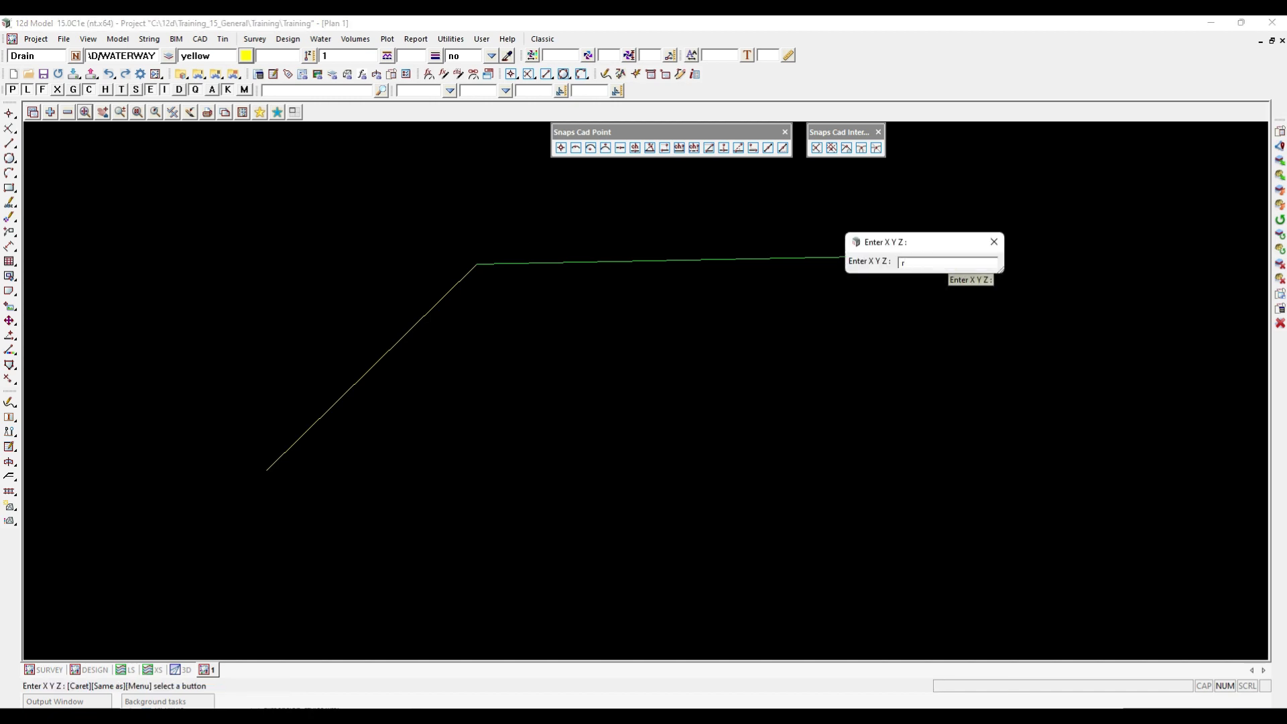
pyautogui.write(' 100 10')
pyautogui.press('Return')
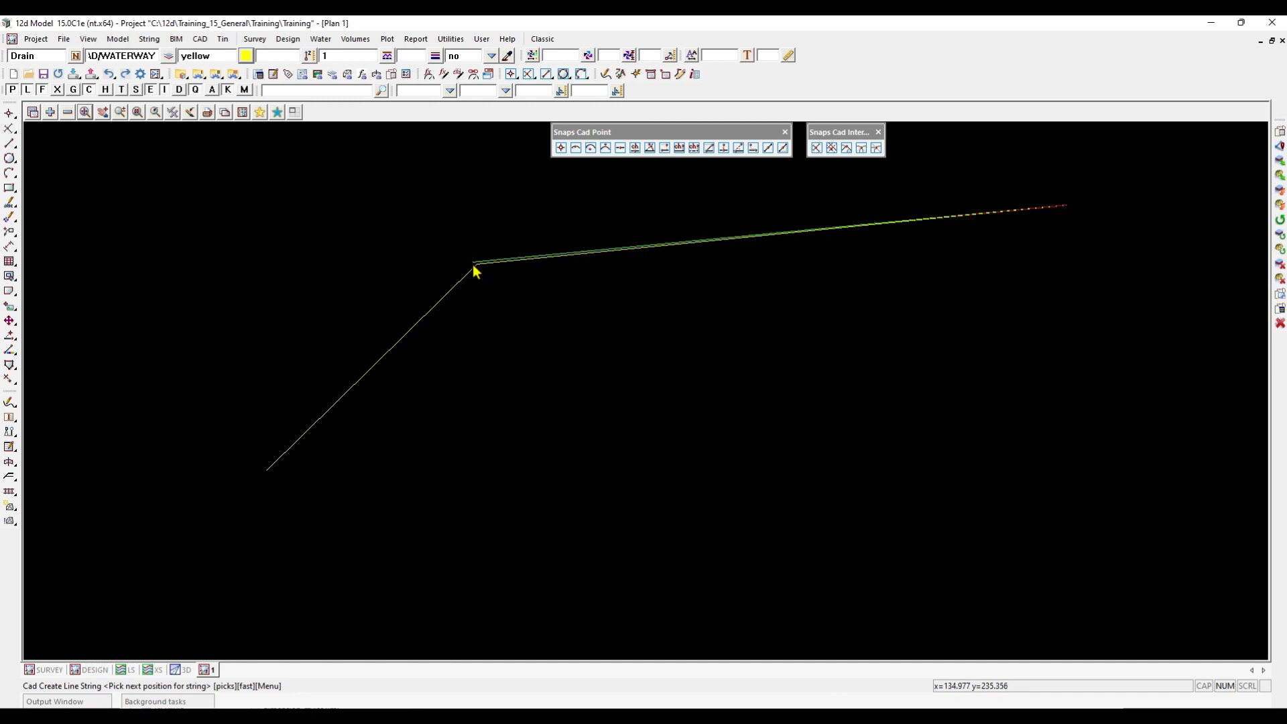
pyautogui.scroll(-3, 448, 381)
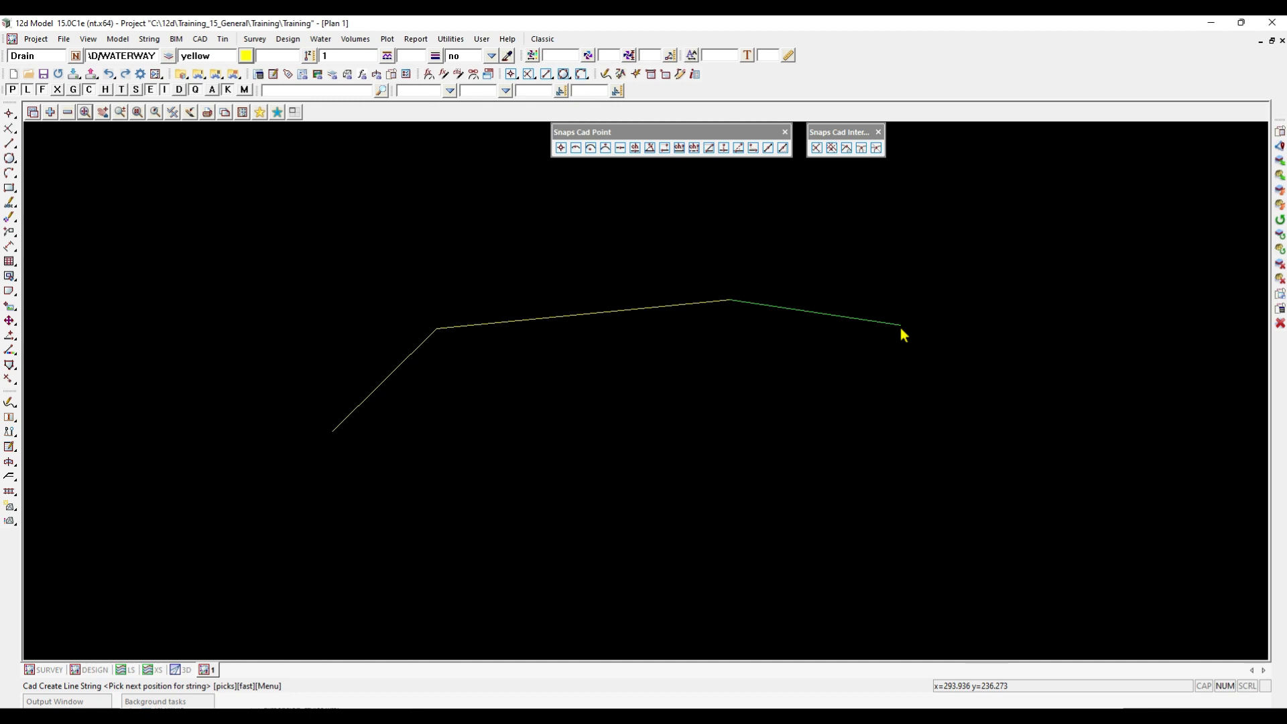
pyautogui.press('Escape')
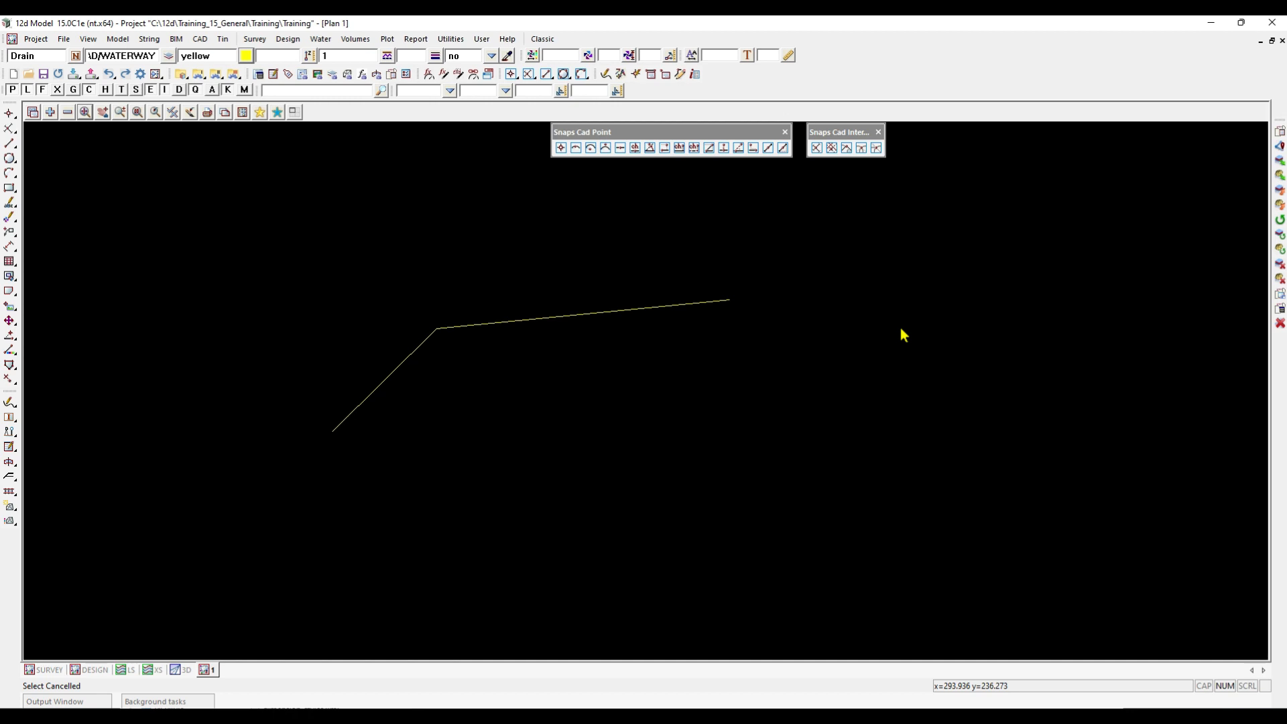
pyautogui.scroll(2, 809, 438)
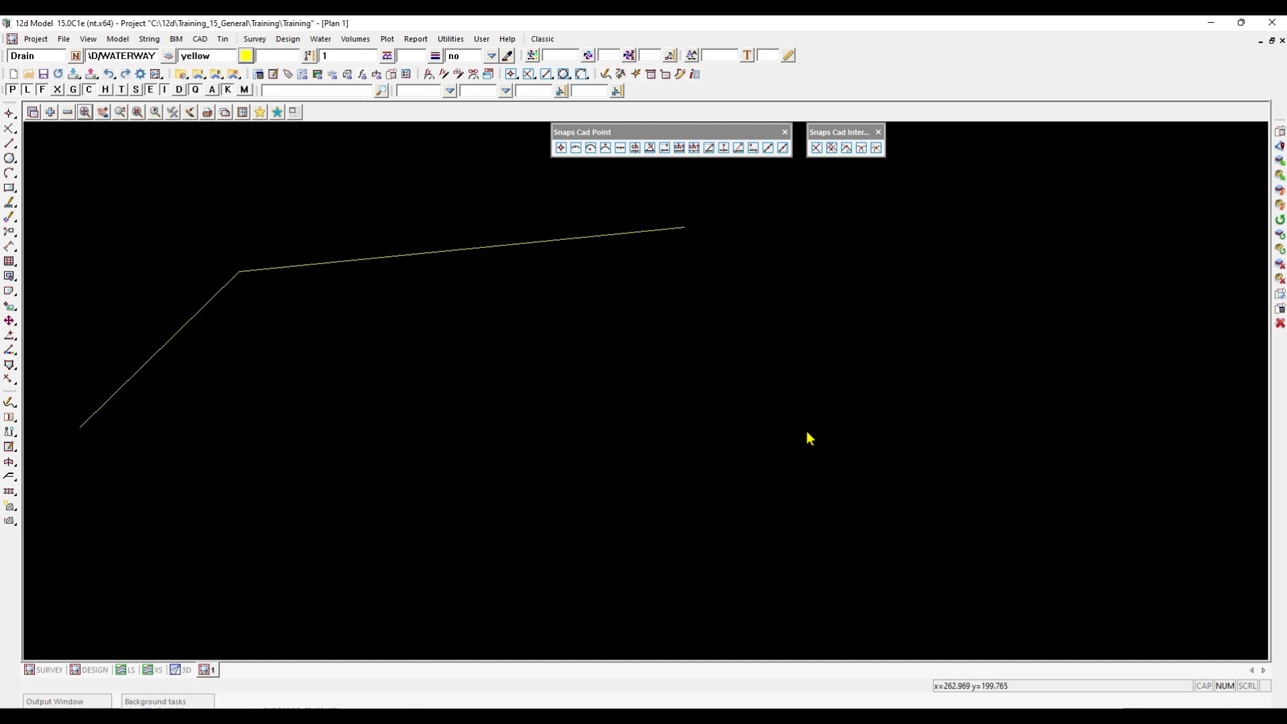
pyautogui.scroll(-2, 694, 492)
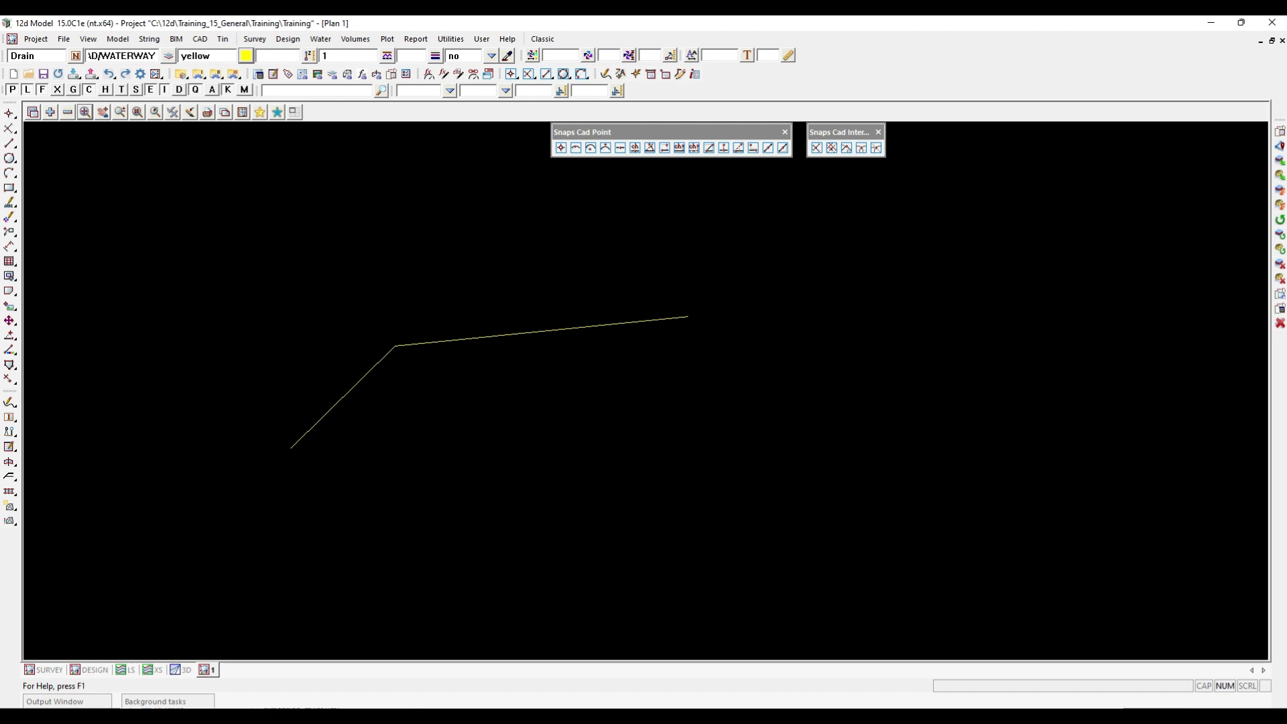
# Switch to Bamboo Paper and examine the sketch of a string's vertices, segments, direction and name
pyautogui.moveTo(0, 122); pyautogui.dragTo(702, 122)
pyautogui.doubleClick(702, 122)
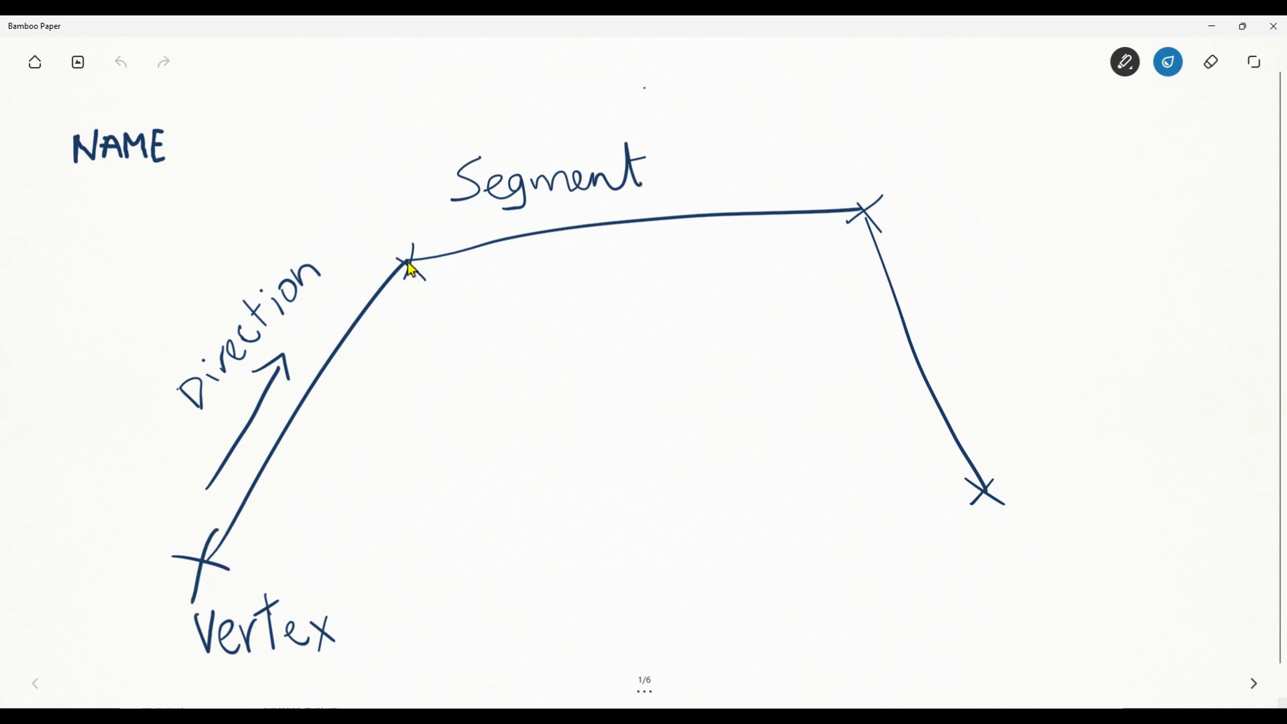
pyautogui.click(865, 215)
pyautogui.click(984, 497)
pyautogui.click(409, 262)
pyautogui.press('ctrl')
pyautogui.press('ctrl')
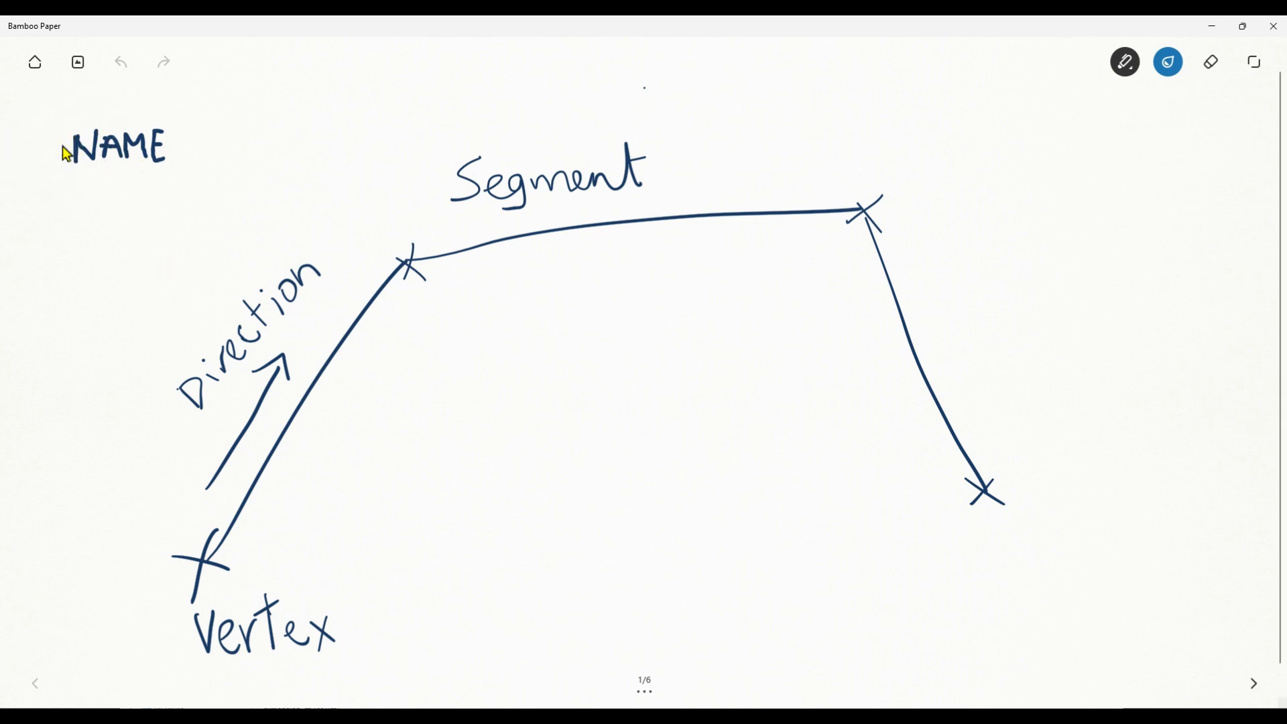
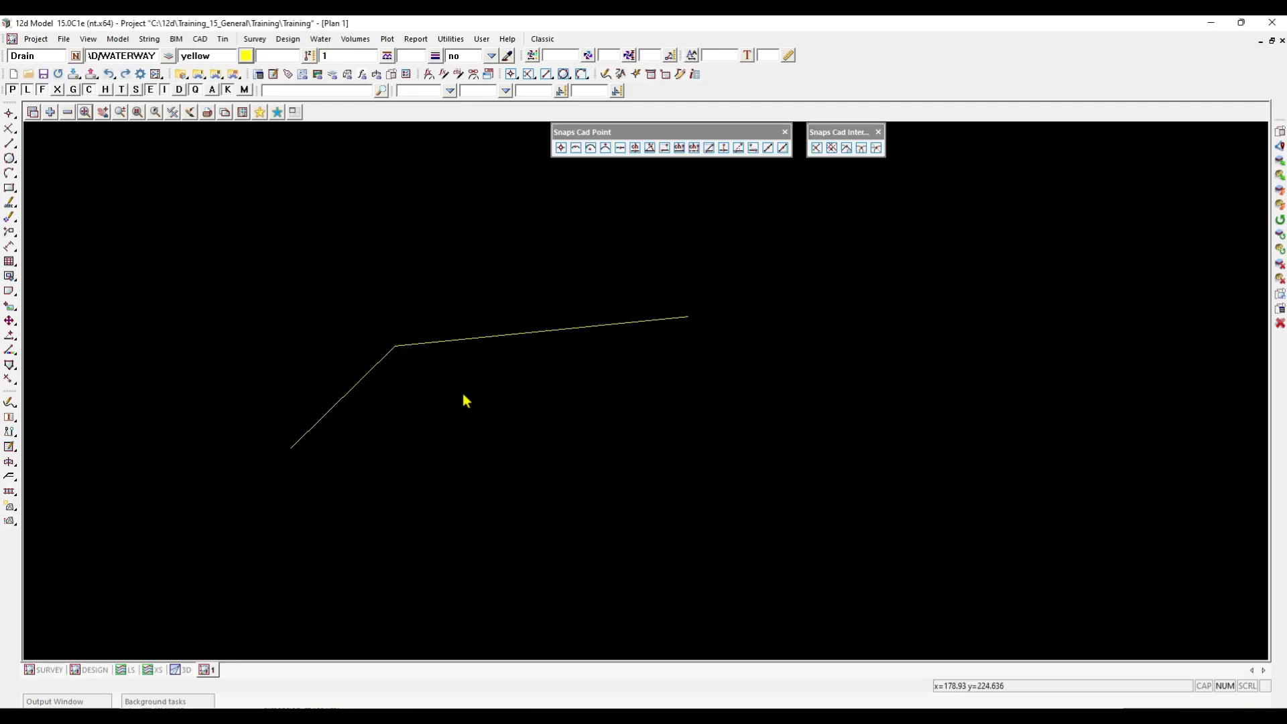
# Turn on vertex indices in plan view 1 and check the numbering along the yellow string
pyautogui.scroll(1, 333, 360)
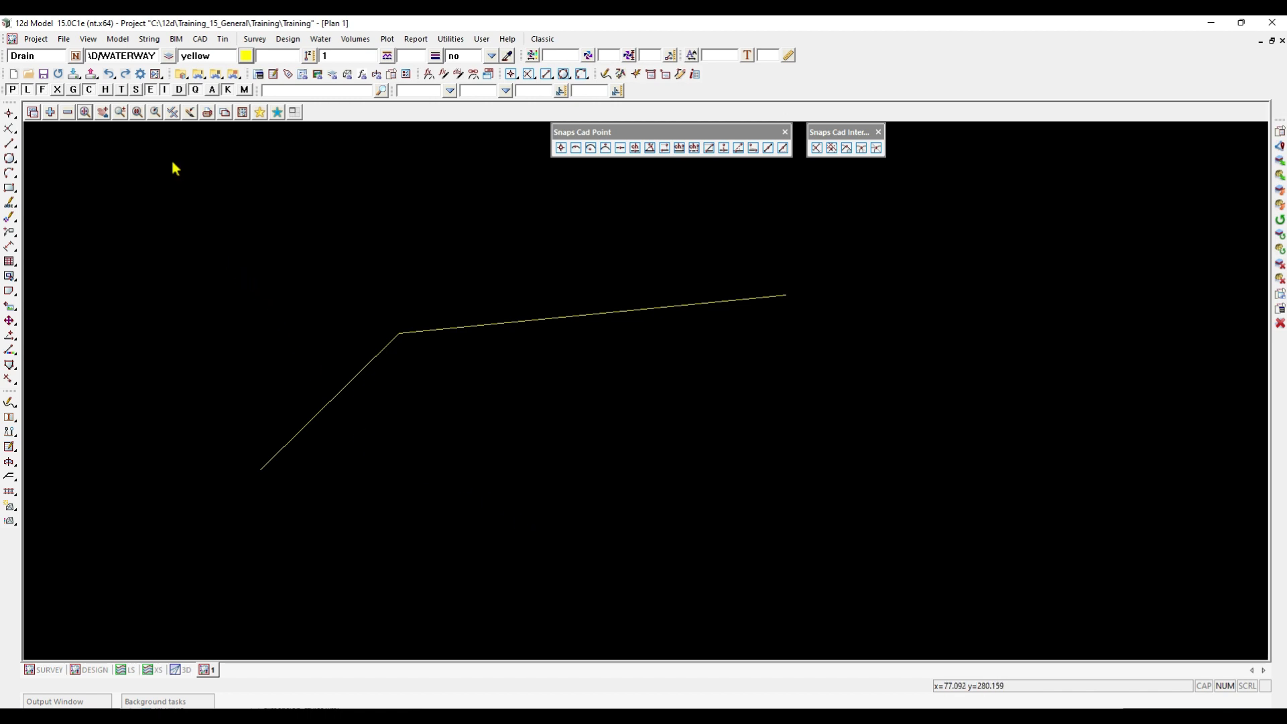
pyautogui.click(173, 114)
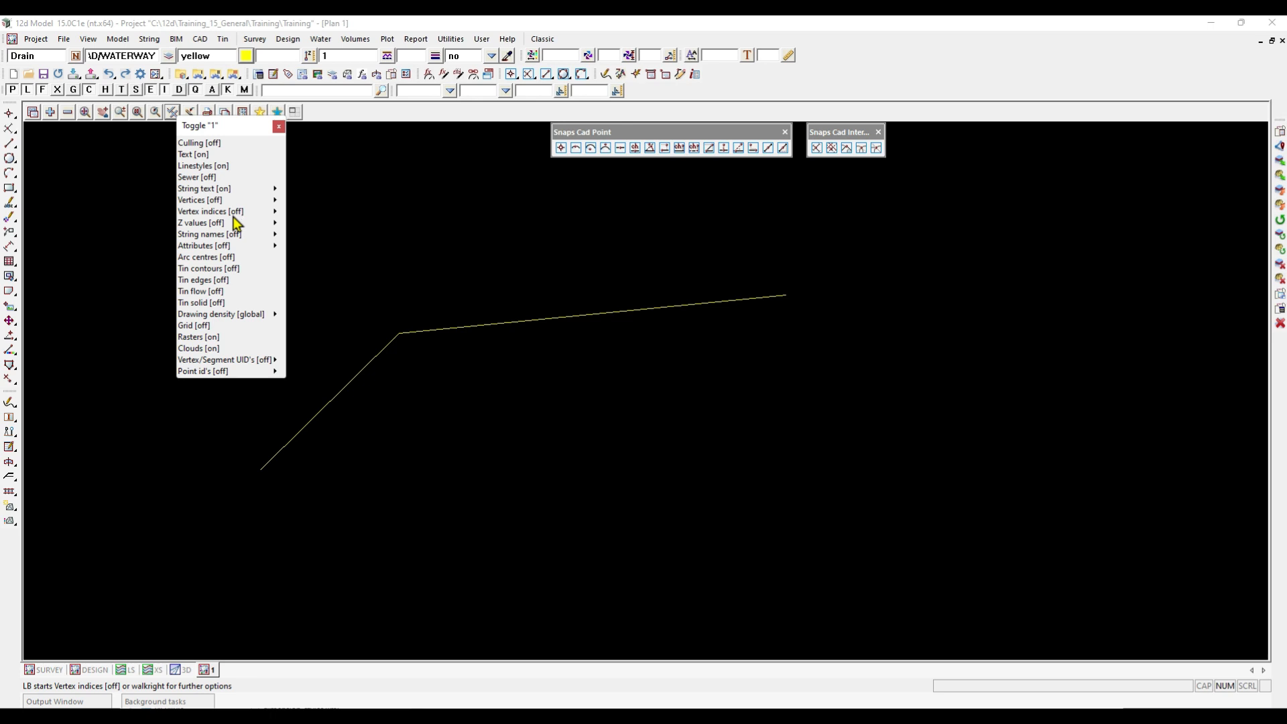
pyautogui.click(198, 214)
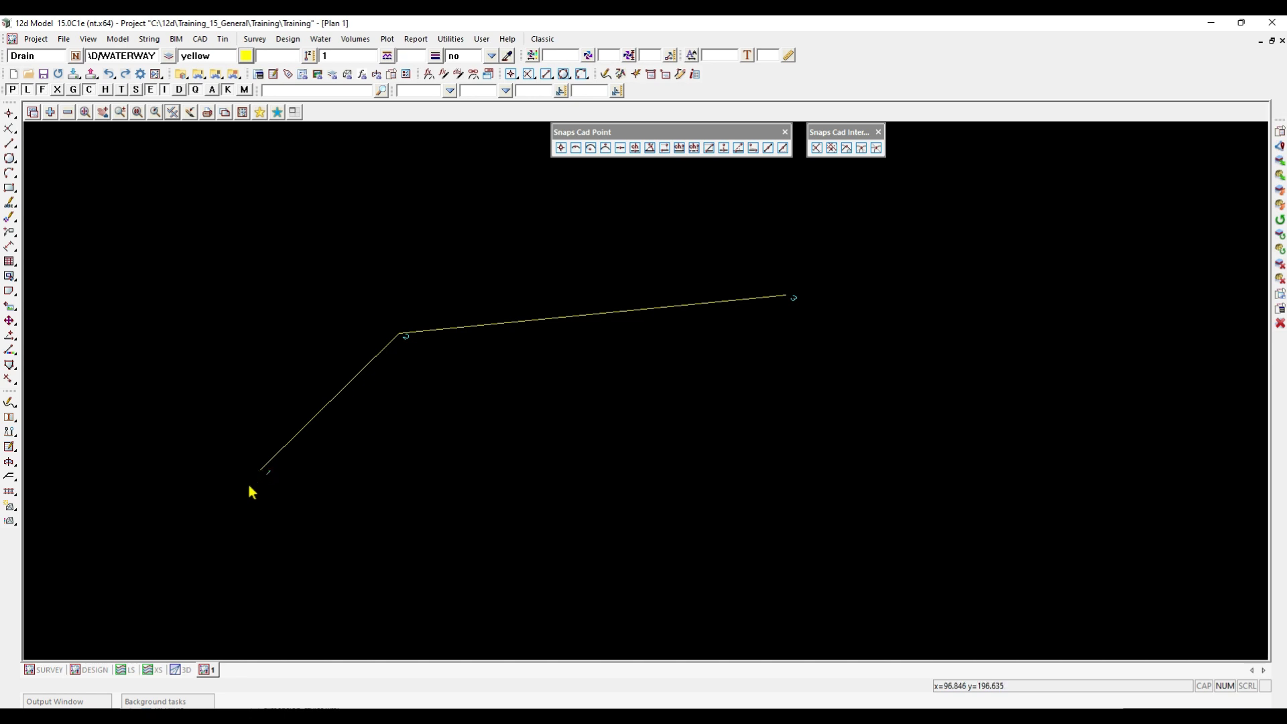
pyautogui.click(409, 336)
pyautogui.click(795, 296)
# Turn on Z values in plan view 1 and look at the yellow string's first vertex
pyautogui.click(172, 113)
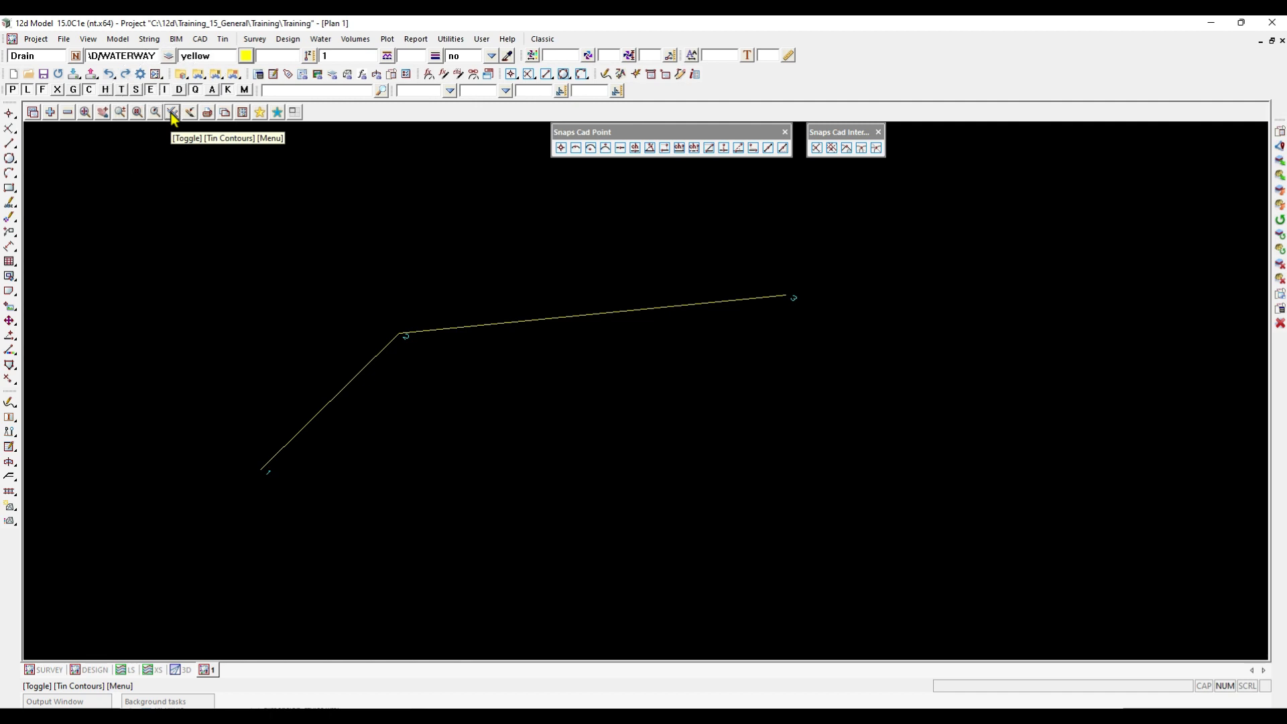
pyautogui.click(172, 113)
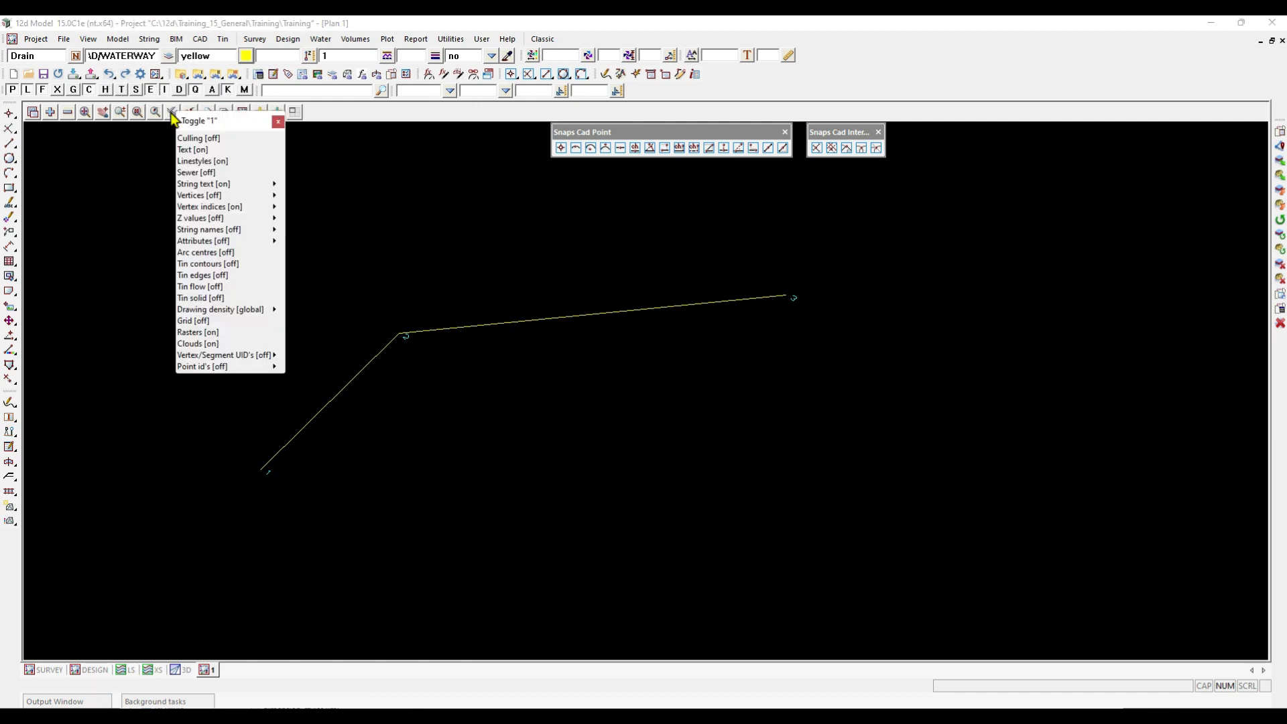
pyautogui.click(208, 223)
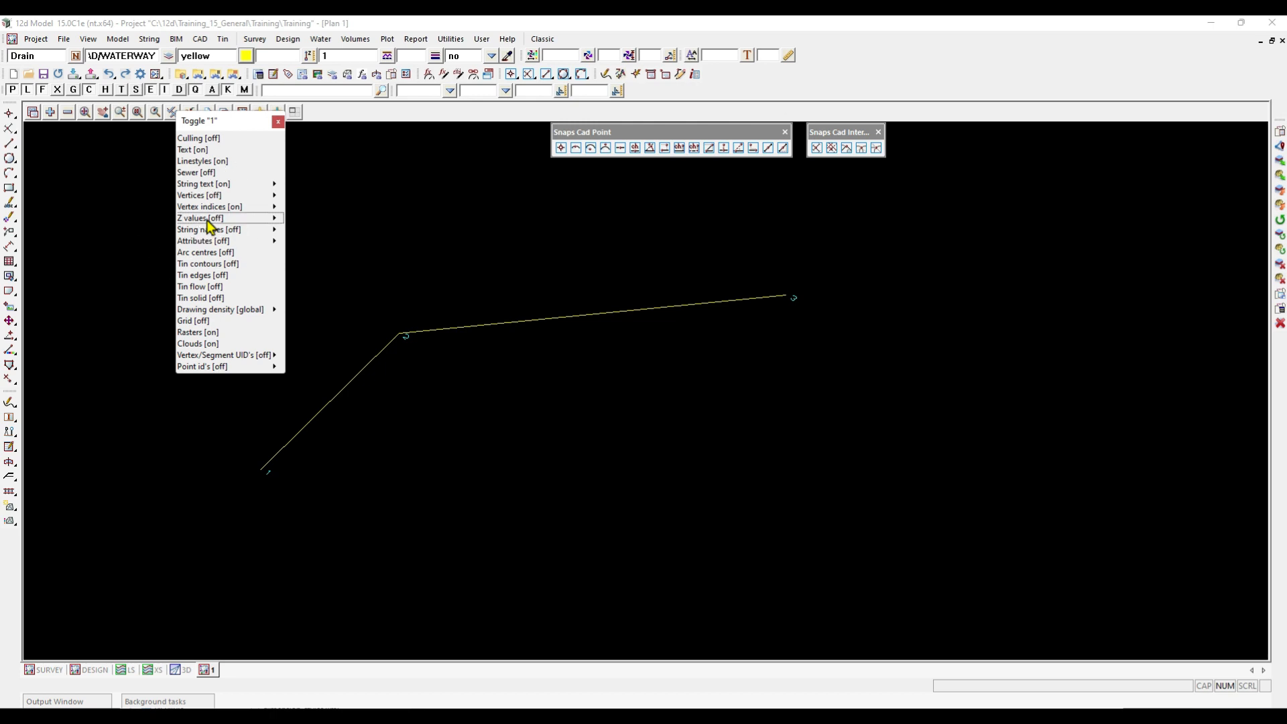
pyautogui.scroll(2, 305, 450)
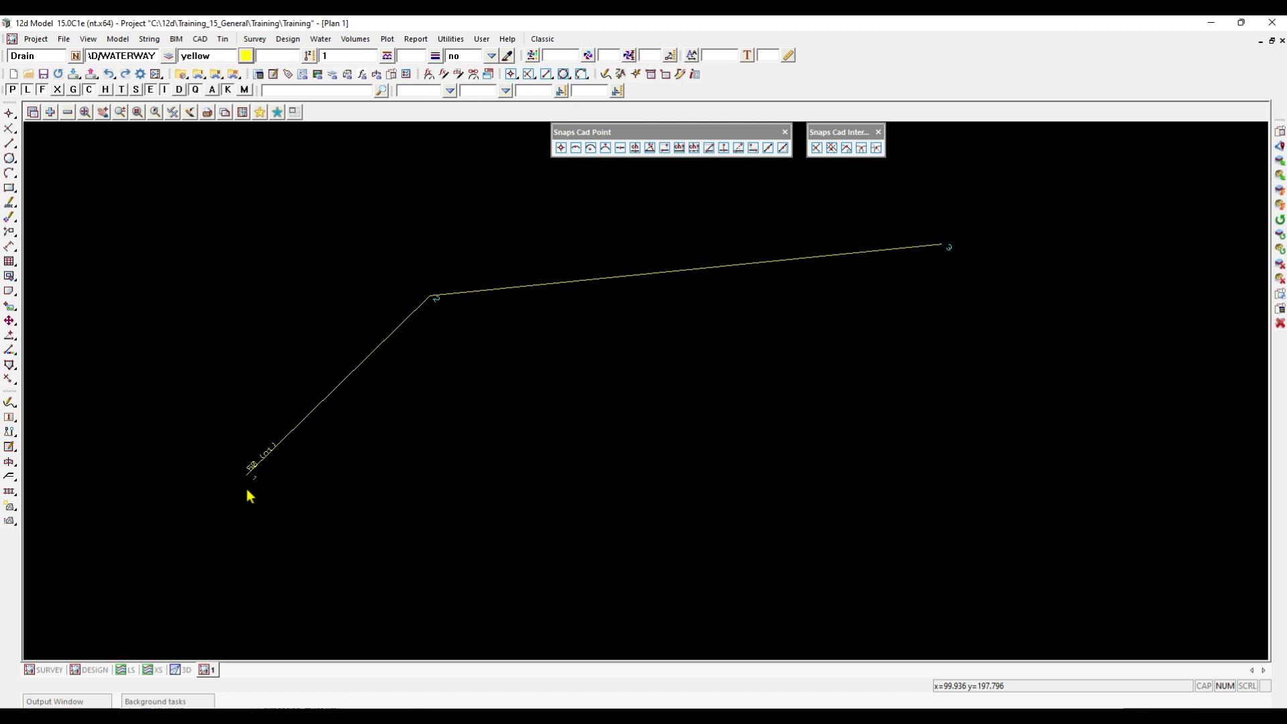
pyautogui.scroll(2, 244, 476)
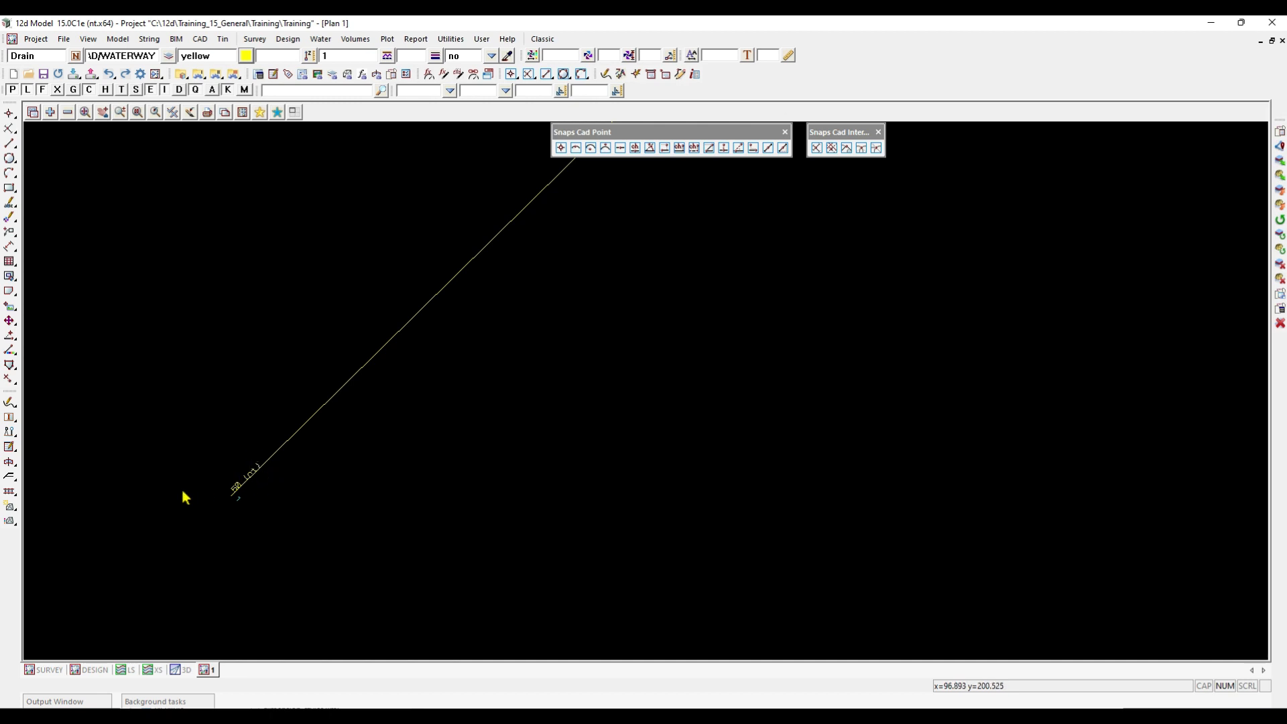
pyautogui.scroll(-3, 159, 373)
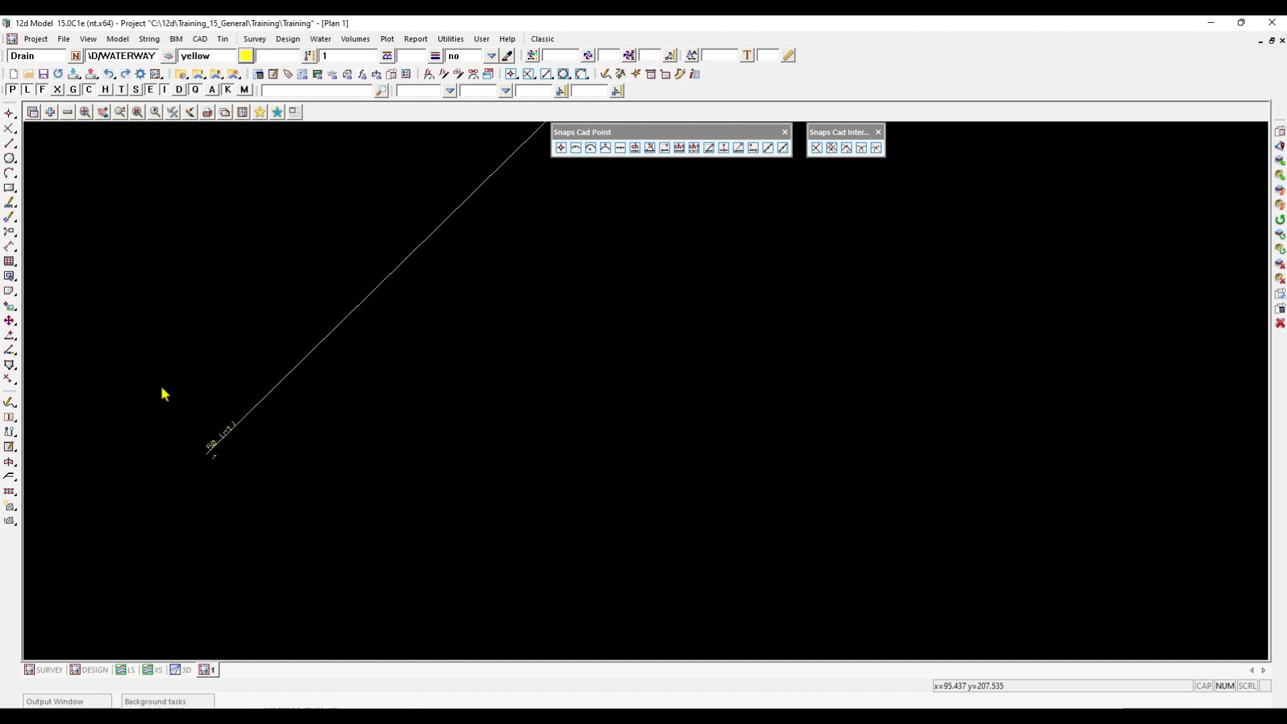
pyautogui.scroll(-2, 179, 482)
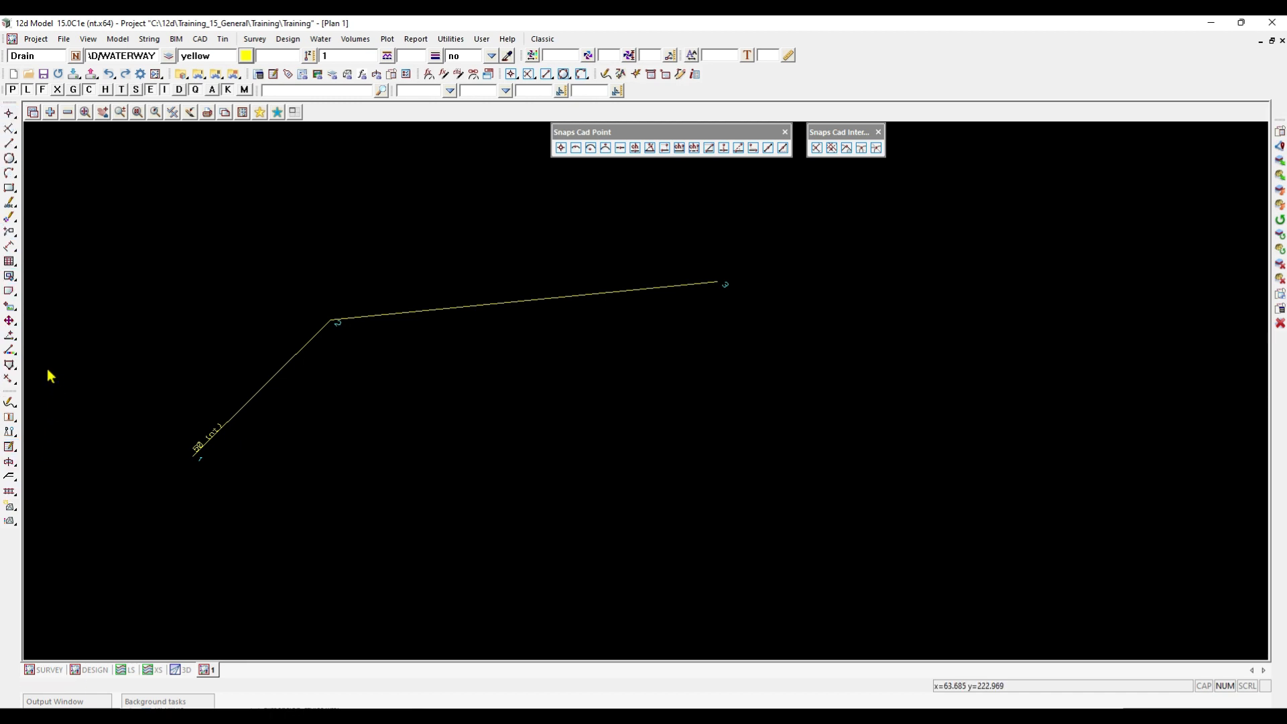
pyautogui.click(11, 370)
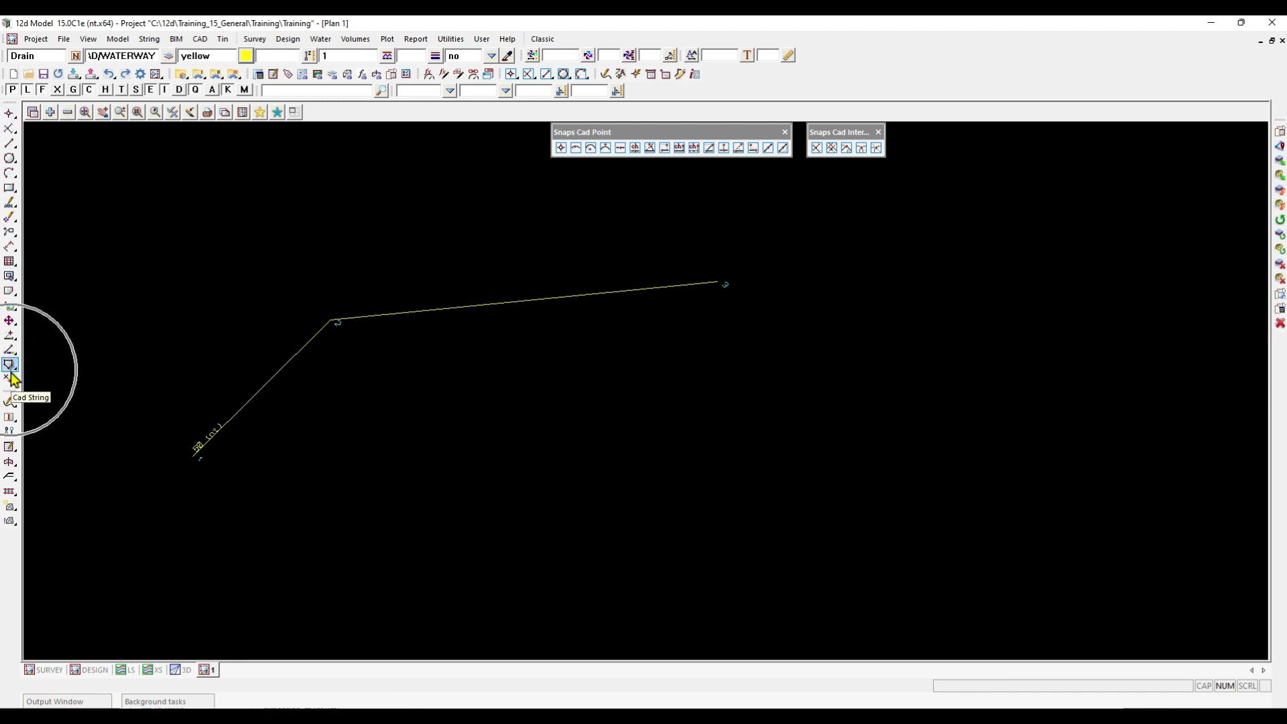
pyautogui.press('ctrl')
pyautogui.press('ctrl')
pyautogui.press('ctrl')
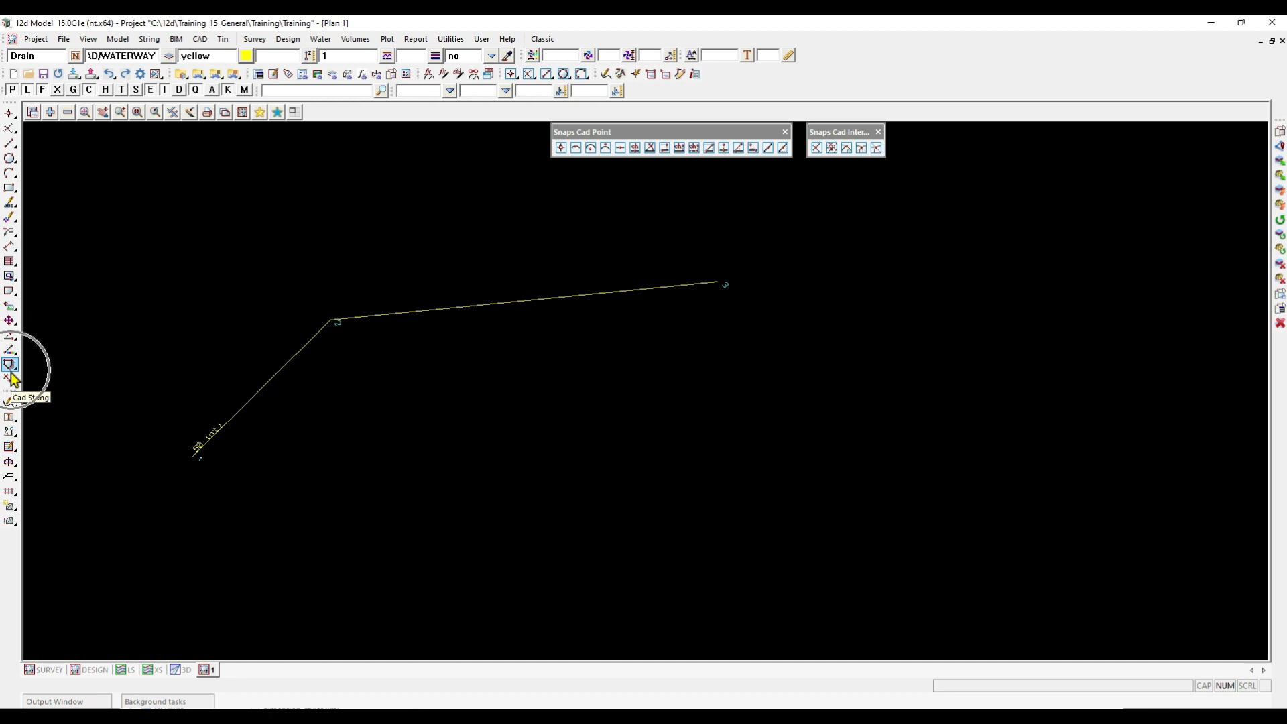
pyautogui.press('ctrl')
pyautogui.press('ctrl')
pyautogui.press('ctrl')
pyautogui.press('ctrl')
pyautogui.press('ctrl')
pyautogui.press('ctrl')
pyautogui.press('ctrl')
pyautogui.press('ctrl')
pyautogui.press('ctrl')
pyautogui.press('ctrl')
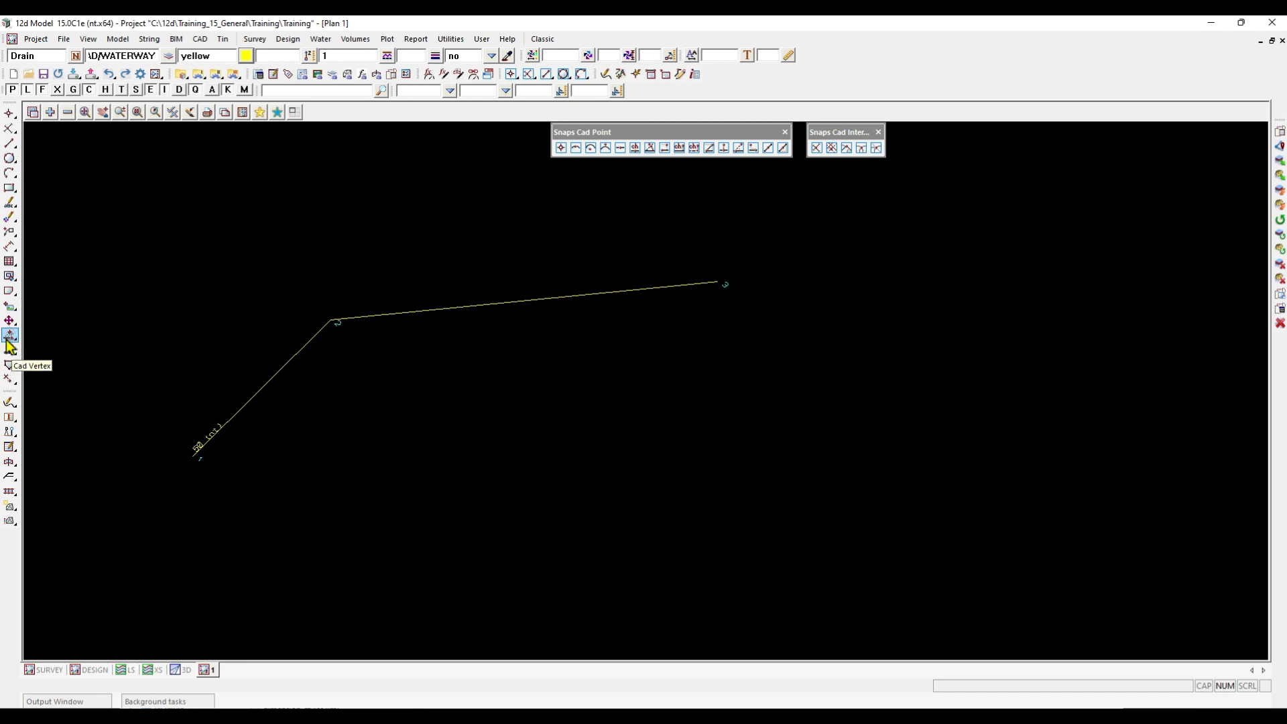
pyautogui.click(5, 340)
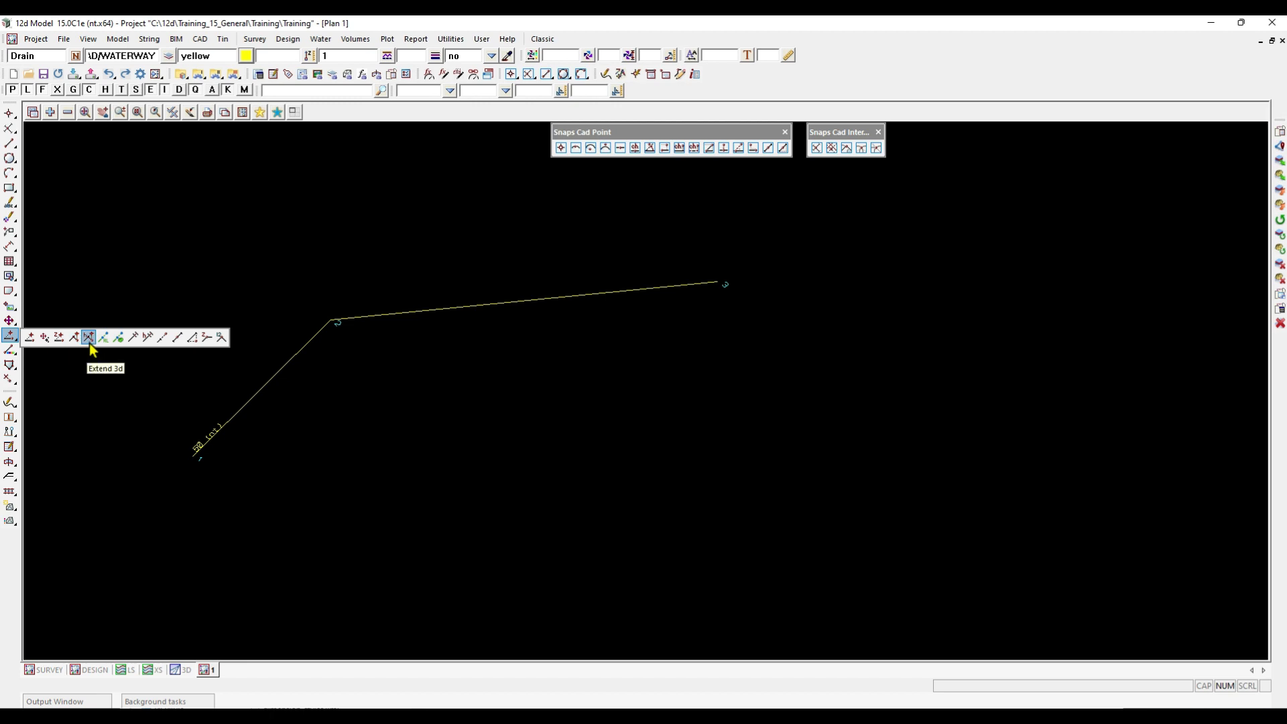
pyautogui.click(189, 347)
pyautogui.click(11, 341)
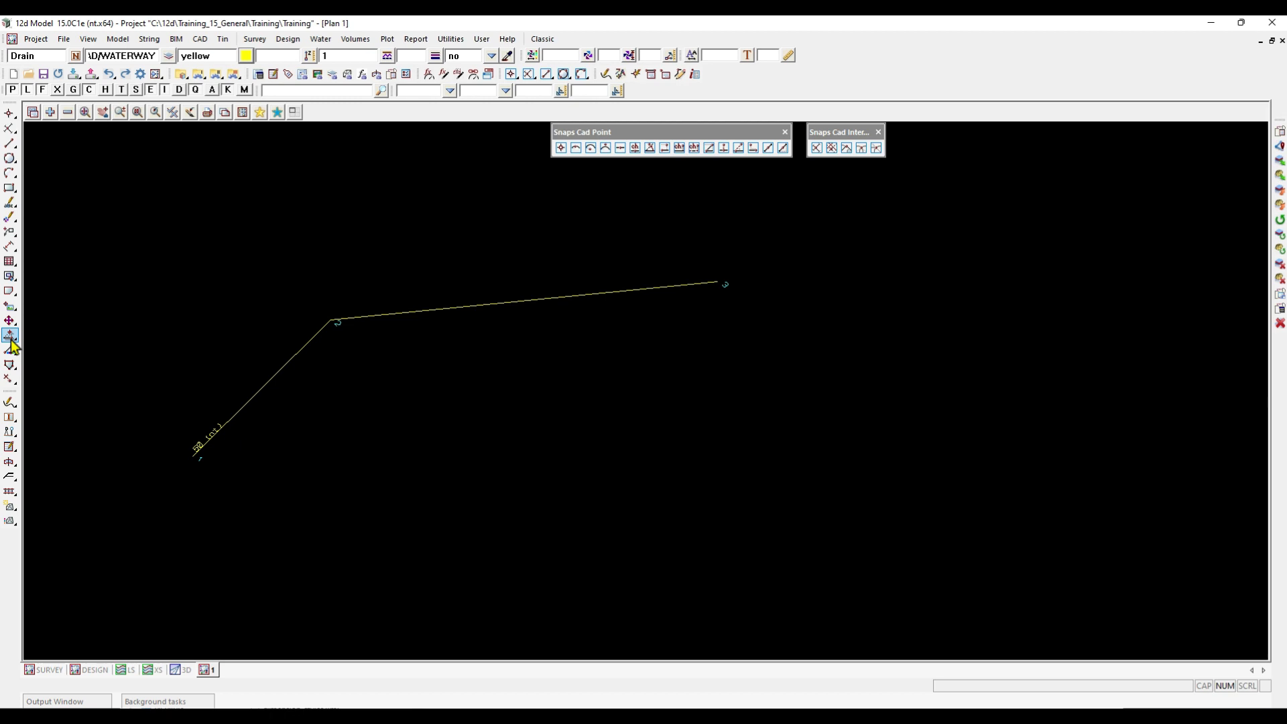
# Move the yellow Drain string's second vertex up and to the right, to about x 148.6, y 245.8
pyautogui.click(11, 340)
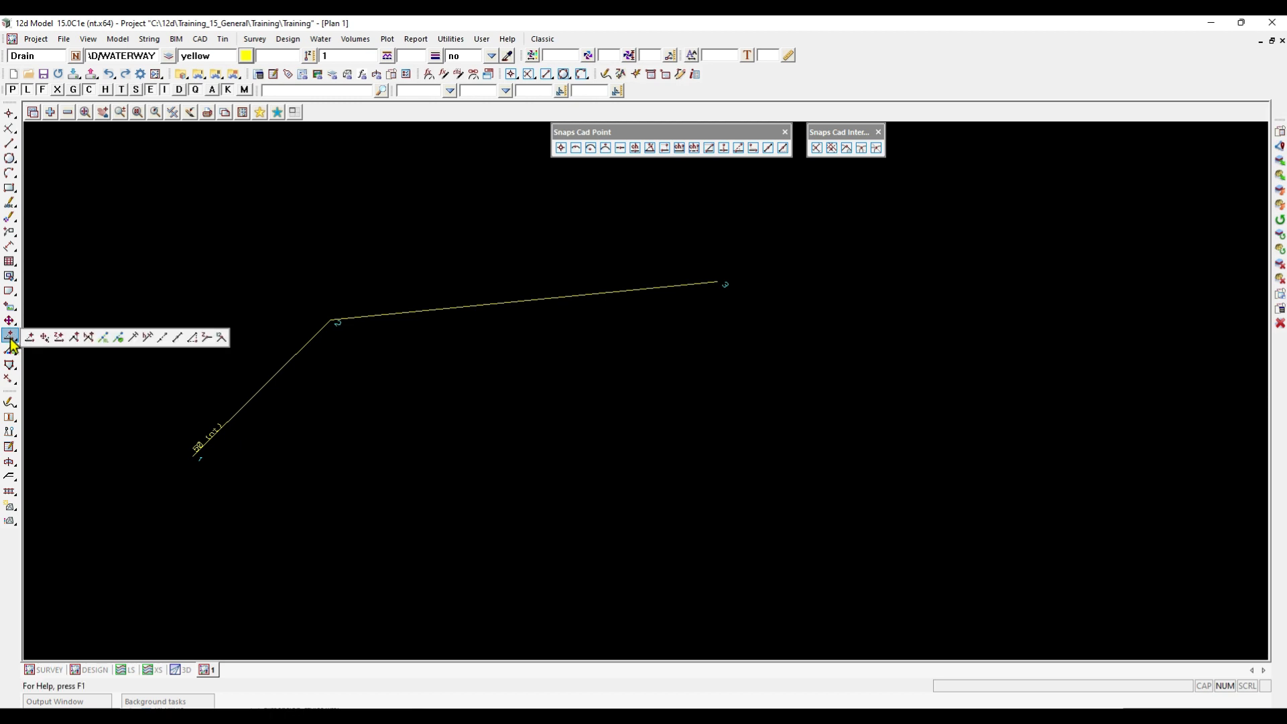
pyautogui.press('ctrl')
pyautogui.press('ctrl')
pyautogui.press('ctrl')
pyautogui.press('ctrl')
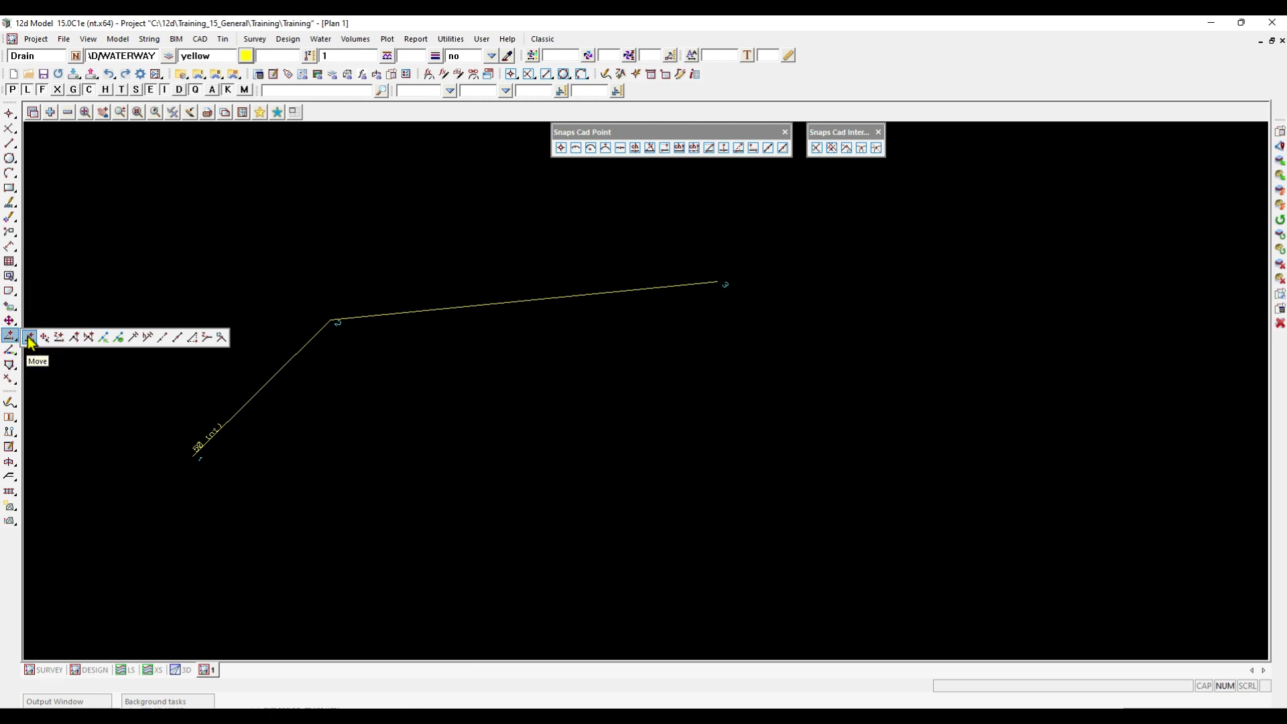
pyautogui.click(30, 339)
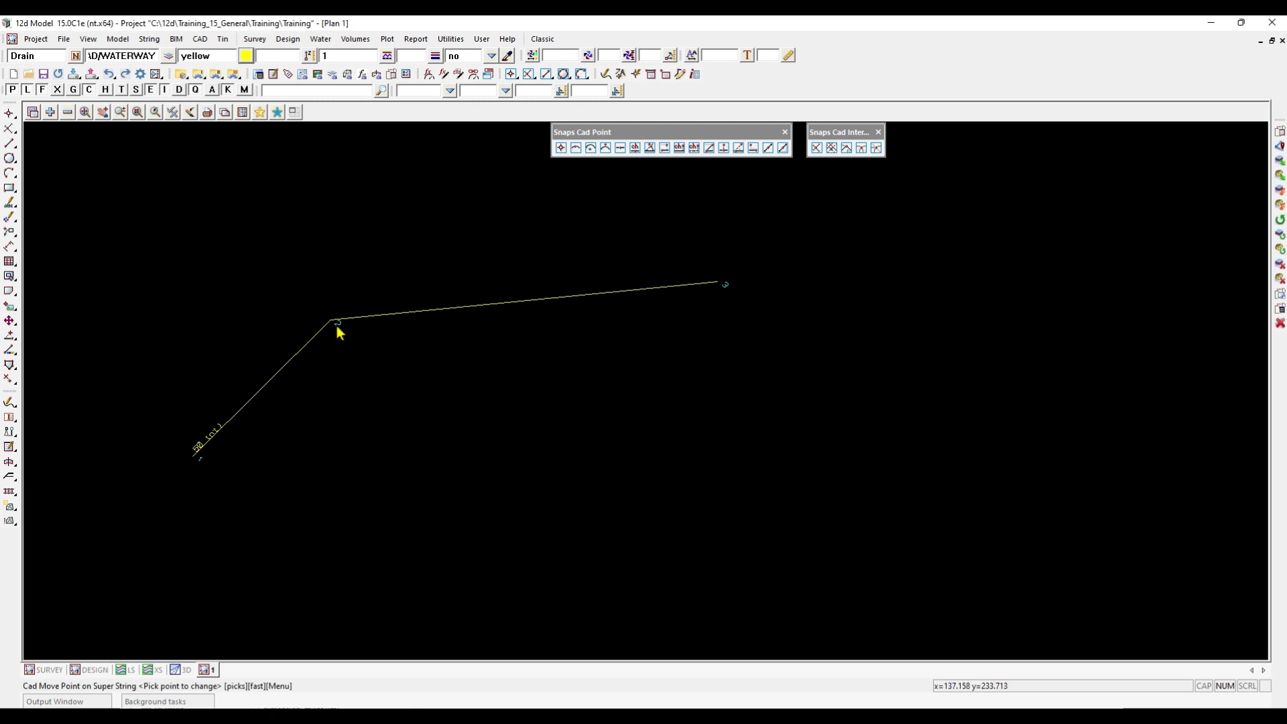
pyautogui.press('ctrl')
pyautogui.press('ctrl')
pyautogui.press('ctrl')
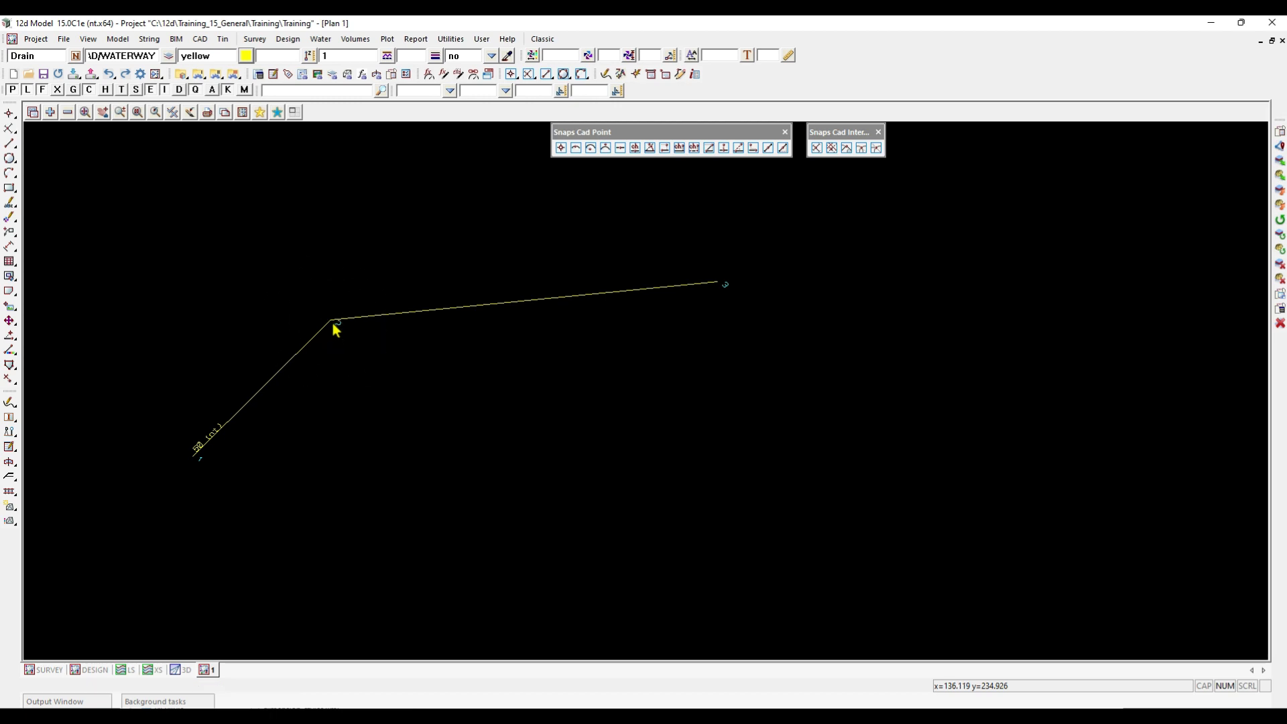
pyautogui.click(333, 324)
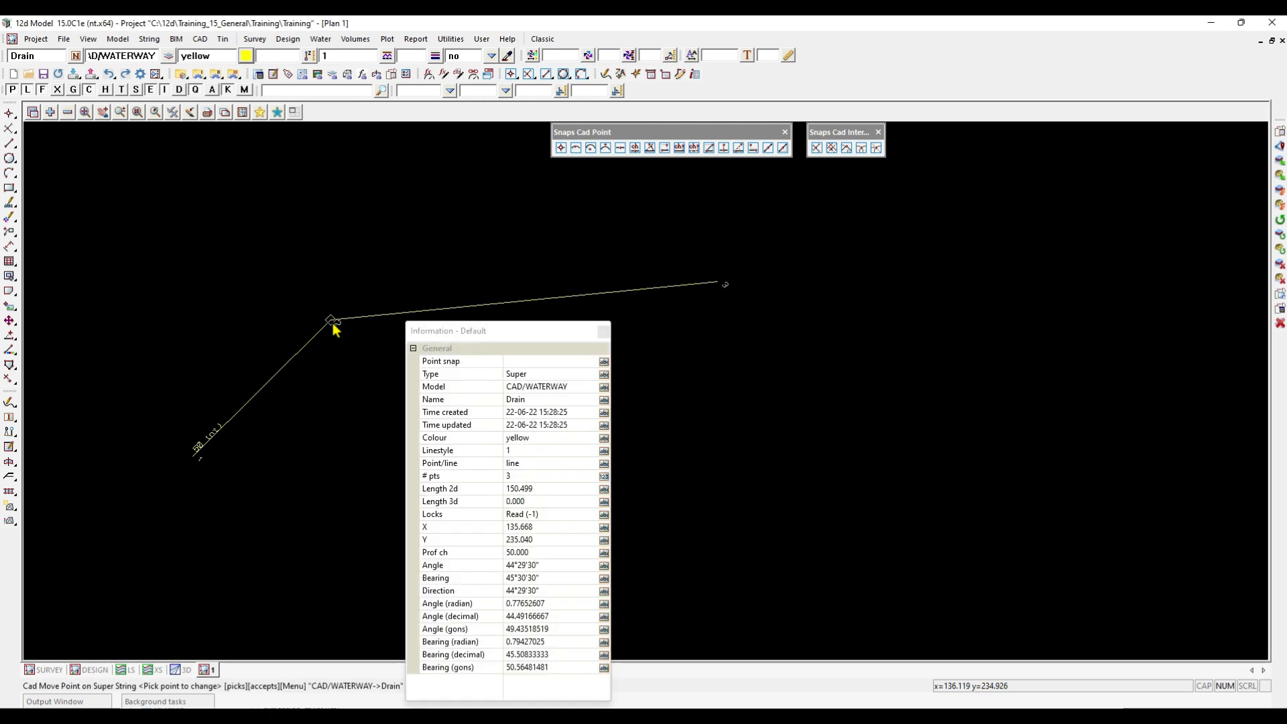
pyautogui.middleClick(333, 324)
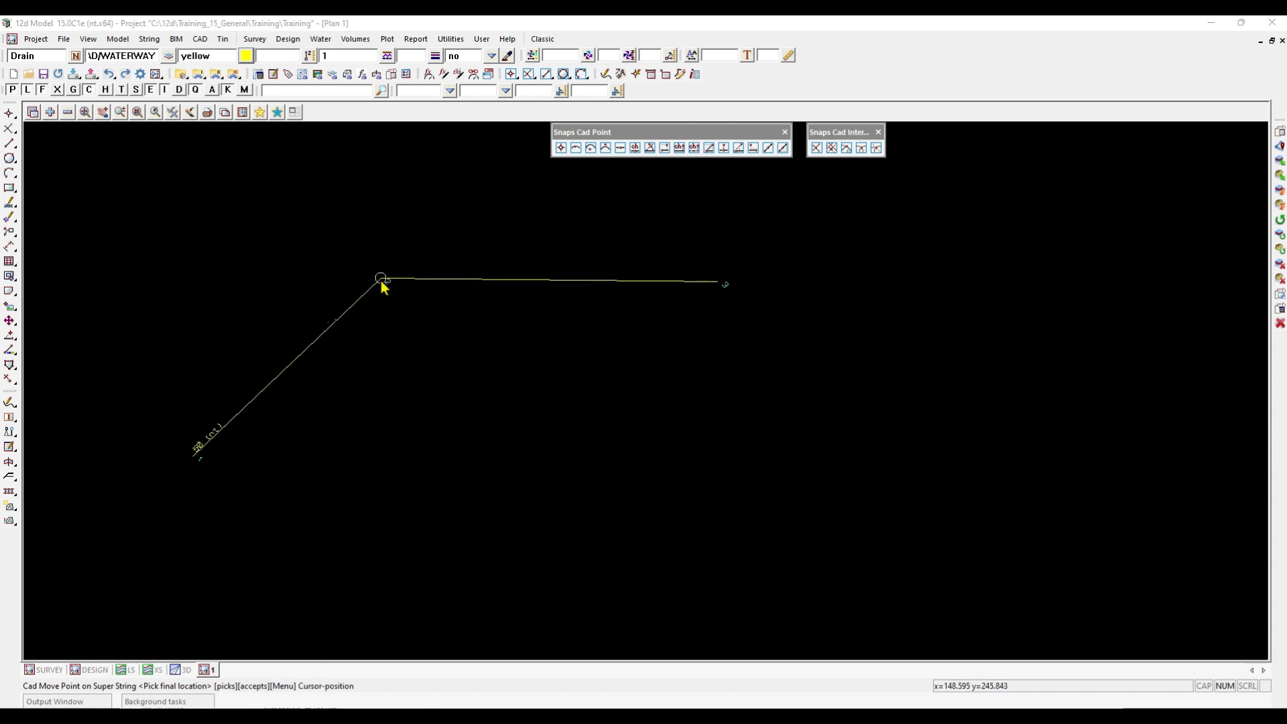
pyautogui.click(381, 280)
pyautogui.middleClick(380, 280)
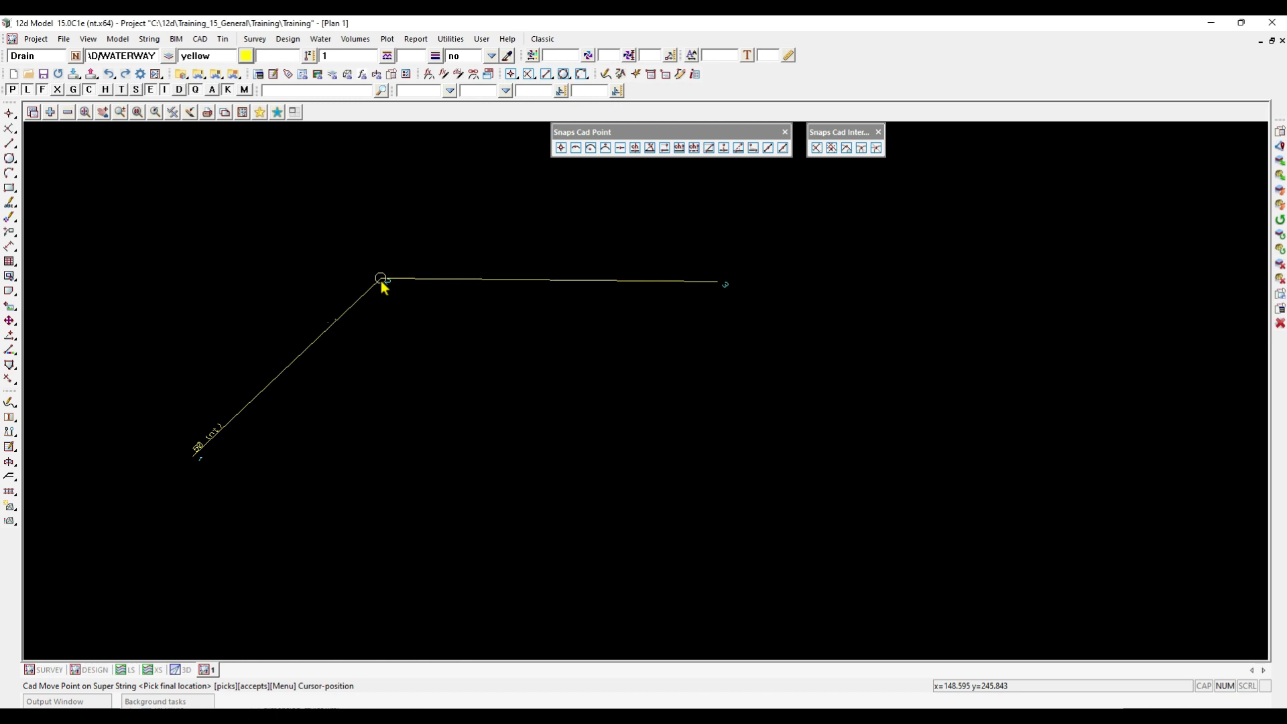
pyautogui.scroll(-2, 338, 358)
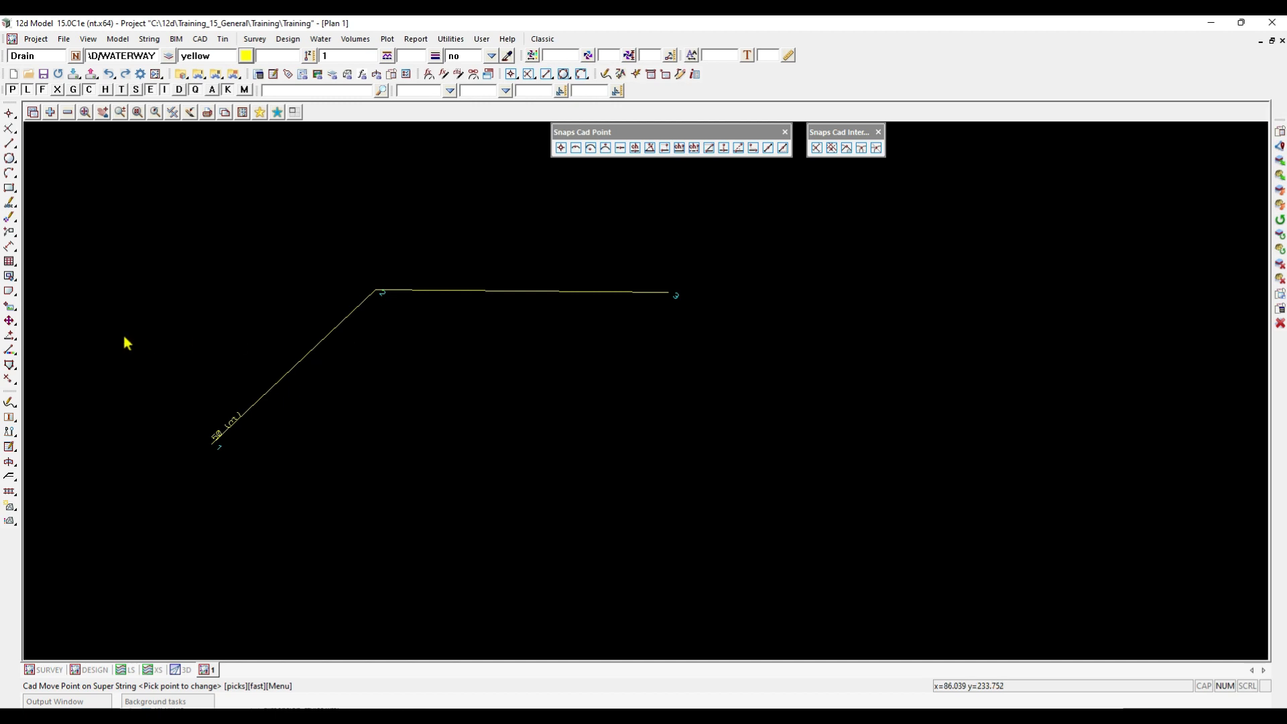
# Insert a new vertex between vertices 2 and 3 of the Drain string at about x 197.0, y 250.5
pyautogui.click(10, 114)
pyautogui.click(11, 366)
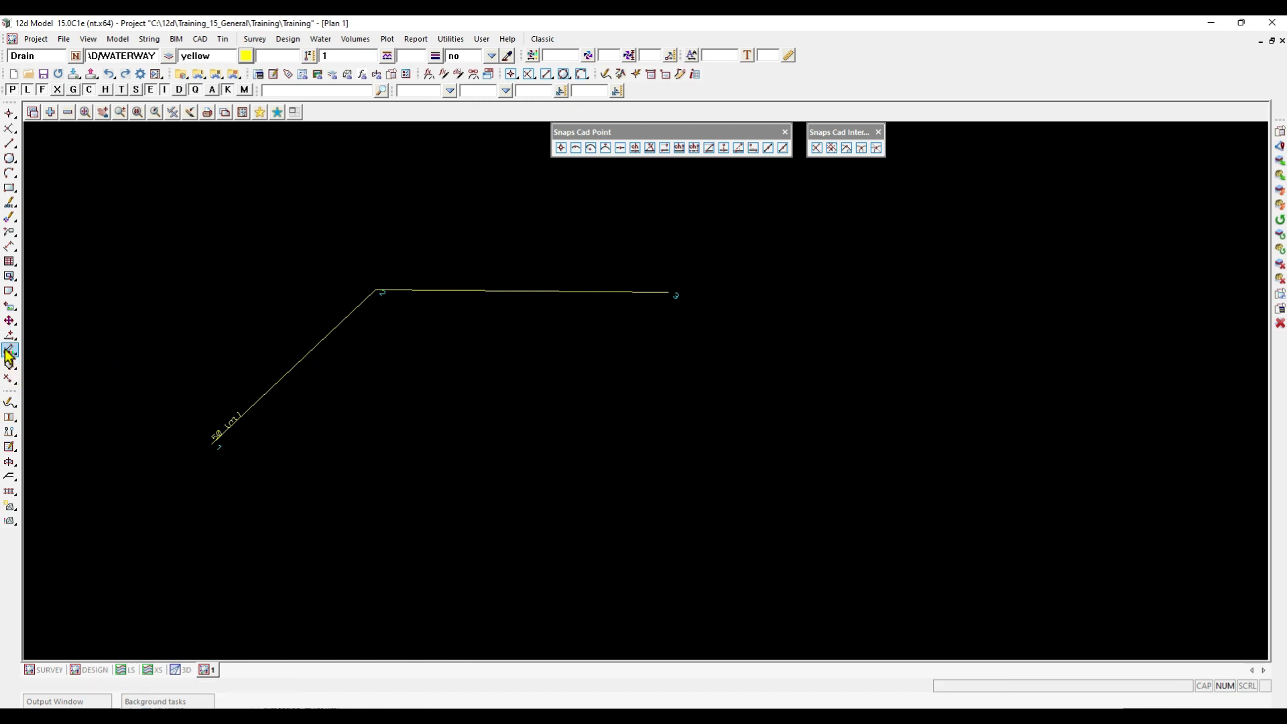
pyautogui.click(9, 338)
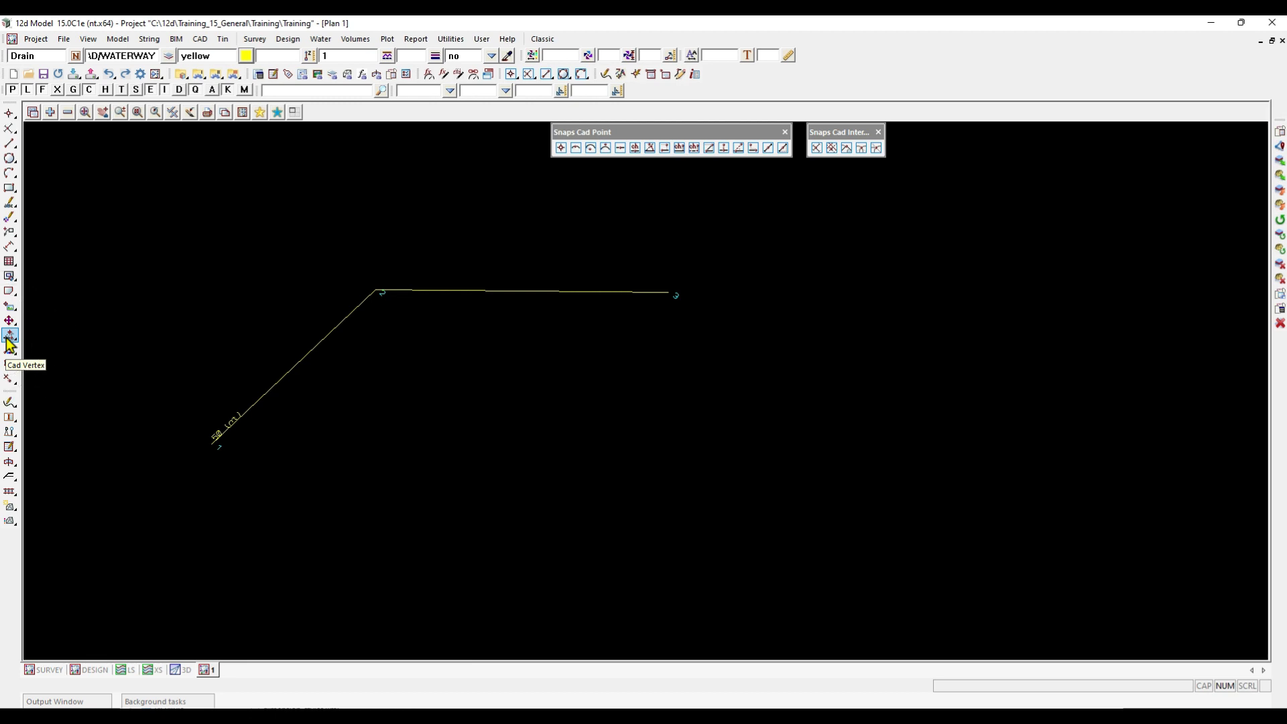
pyautogui.click(9, 337)
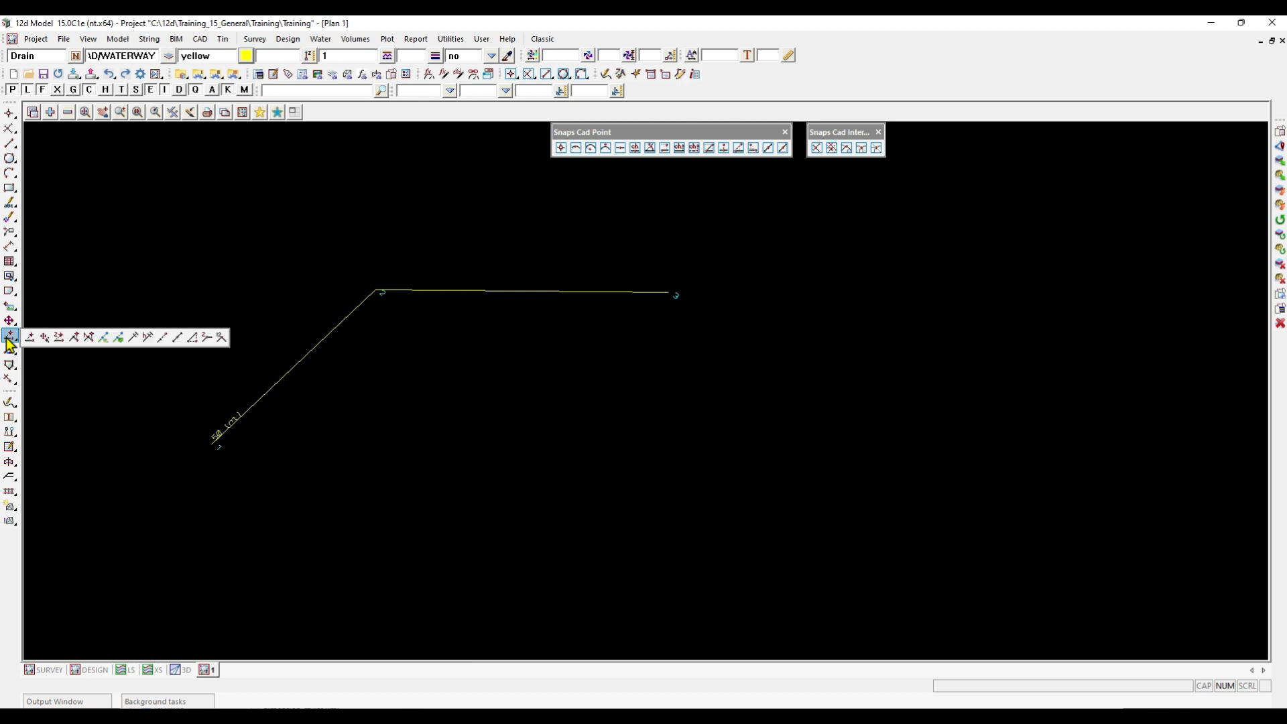
pyautogui.click(192, 338)
pyautogui.click(191, 338)
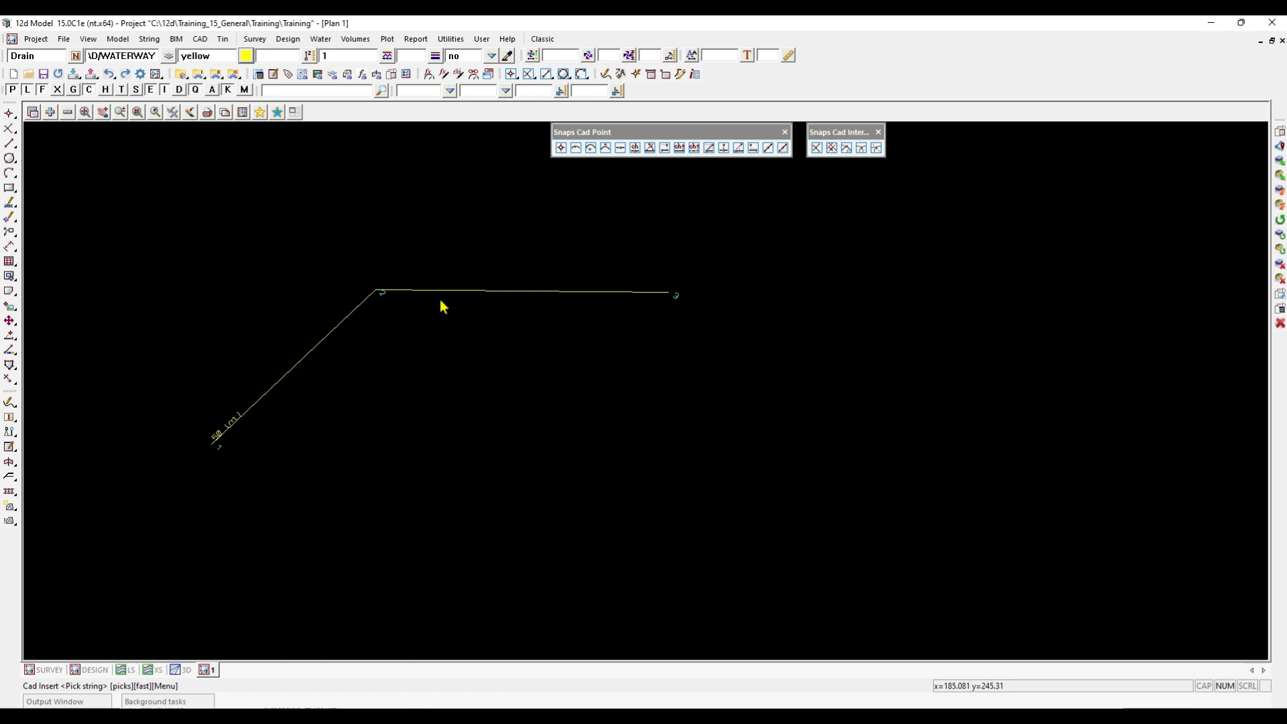
pyautogui.click(384, 293)
pyautogui.click(679, 299)
pyautogui.click(499, 291)
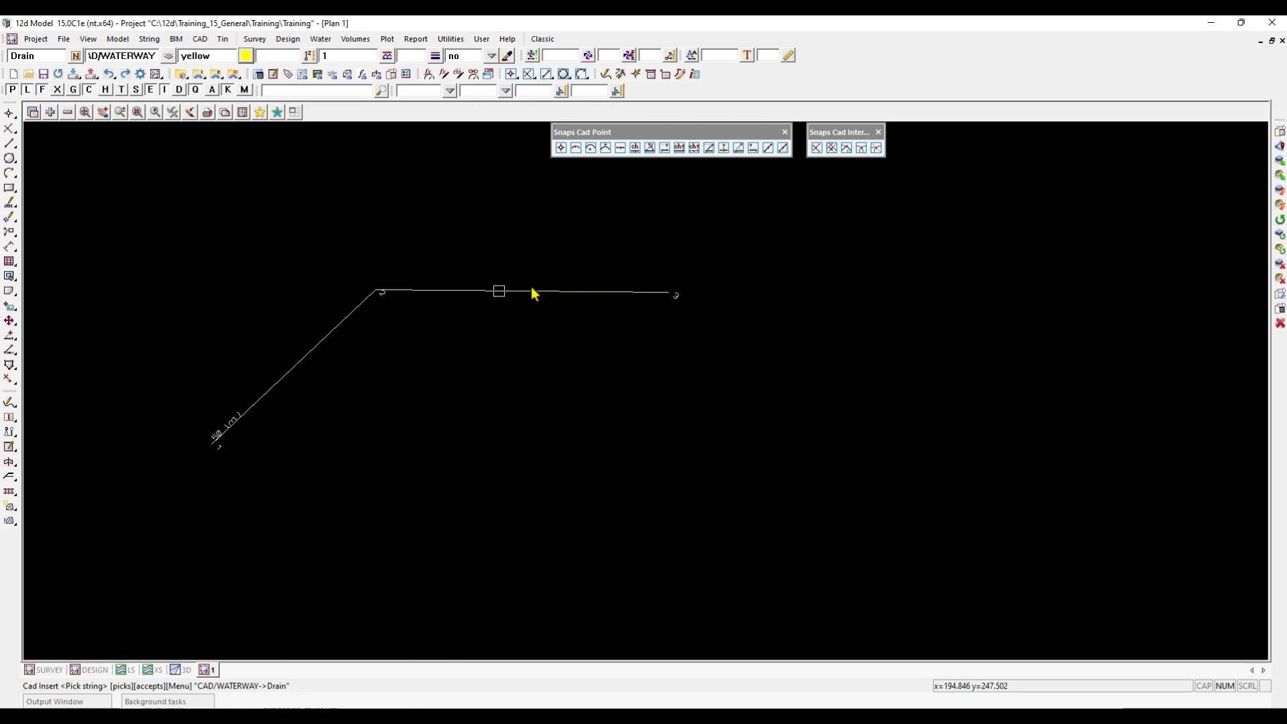
pyautogui.middleClick(531, 288)
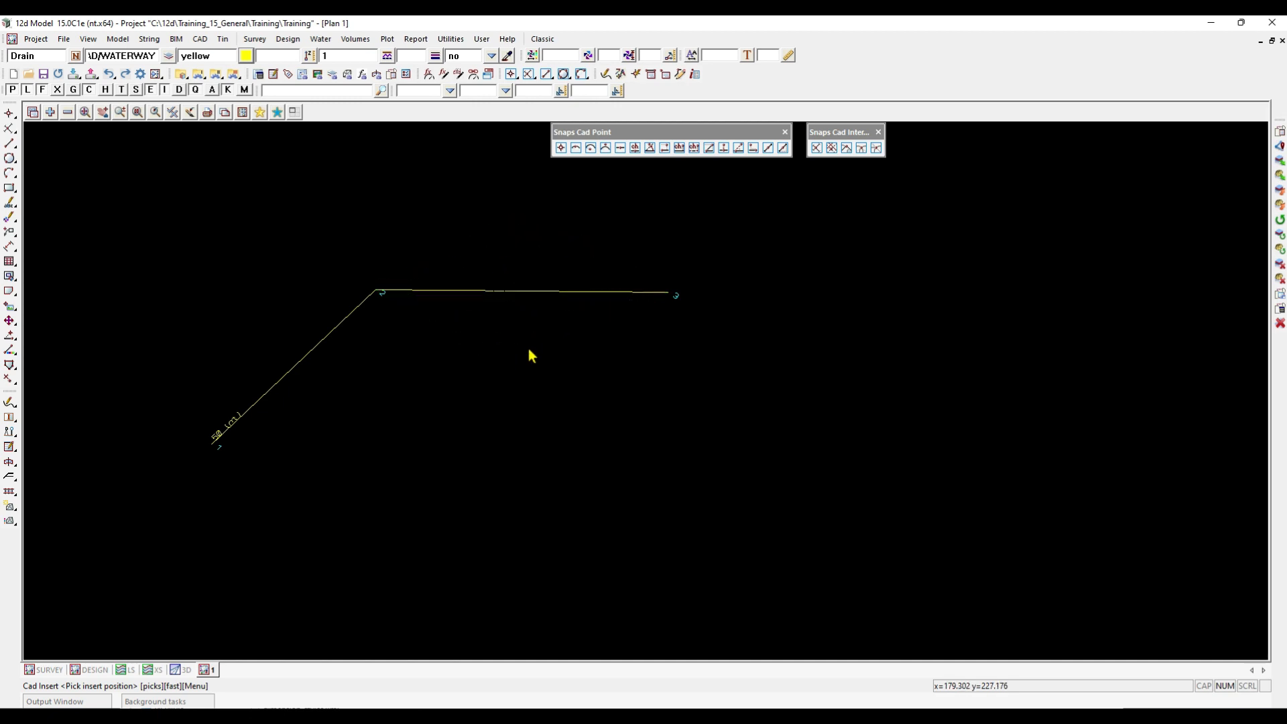
pyautogui.click(539, 277)
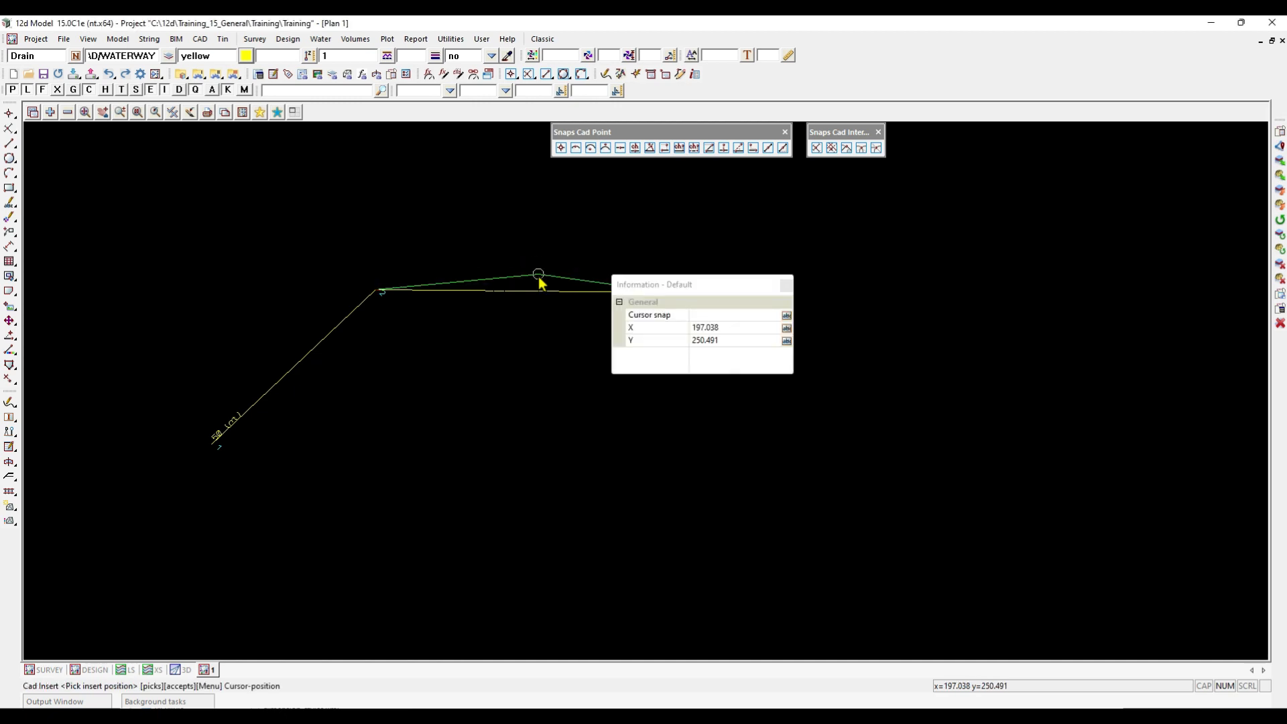
pyautogui.middleClick(540, 277)
pyautogui.scroll(1, 543, 279)
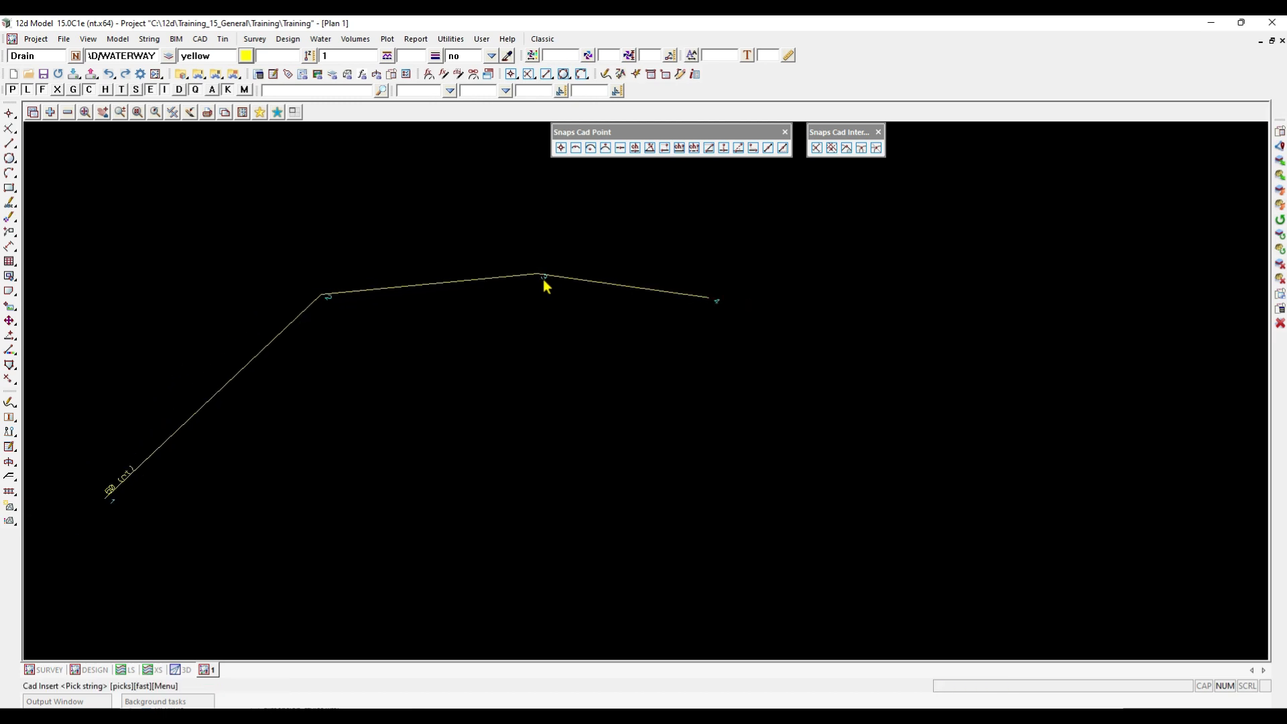
pyautogui.click(539, 280)
pyautogui.click(318, 297)
pyautogui.click(539, 276)
pyautogui.press('ctrl')
pyautogui.press('ctrl')
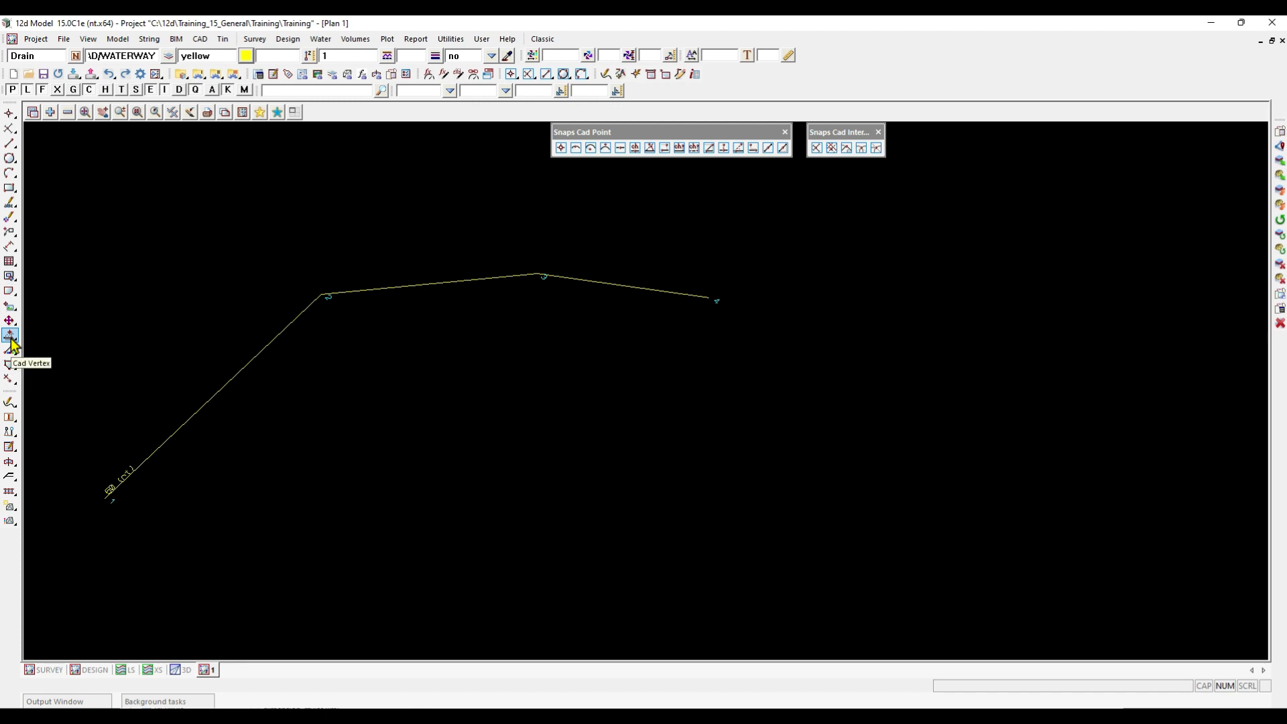
# Edit the height of the Drain string's second vertex and set it to 60
pyautogui.click(11, 339)
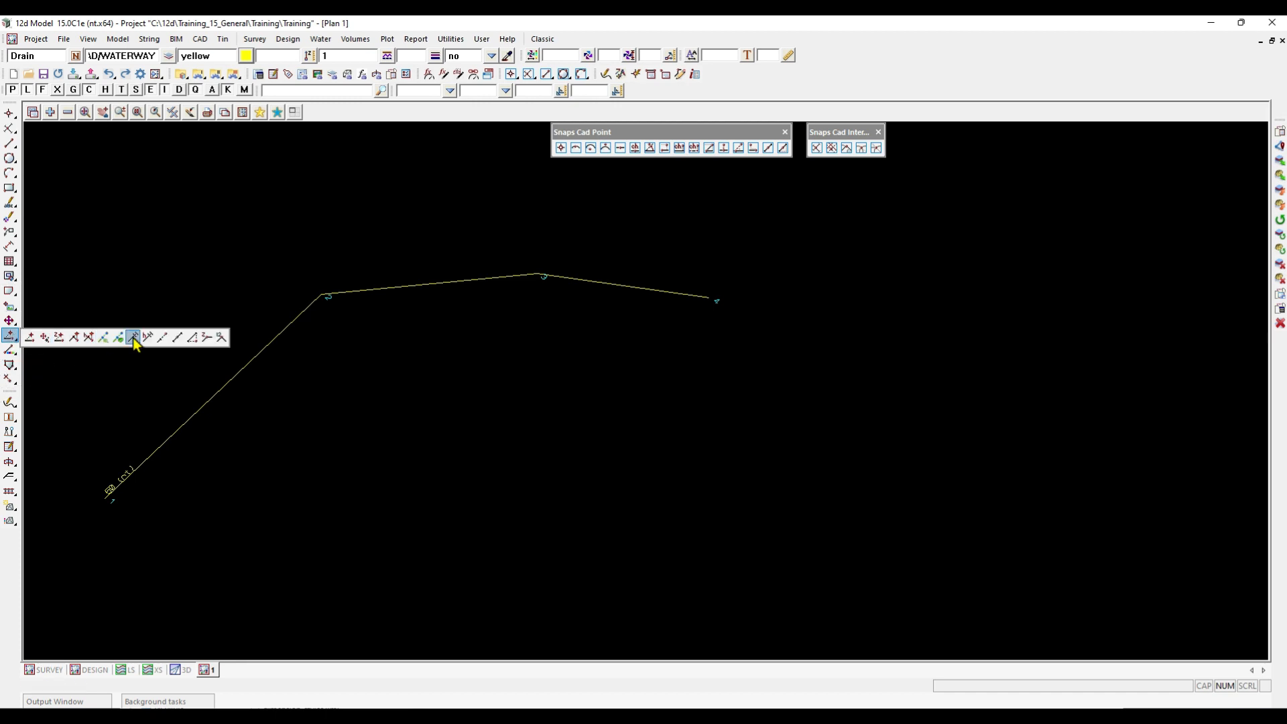
pyautogui.press('ctrl')
pyautogui.press('ctrl')
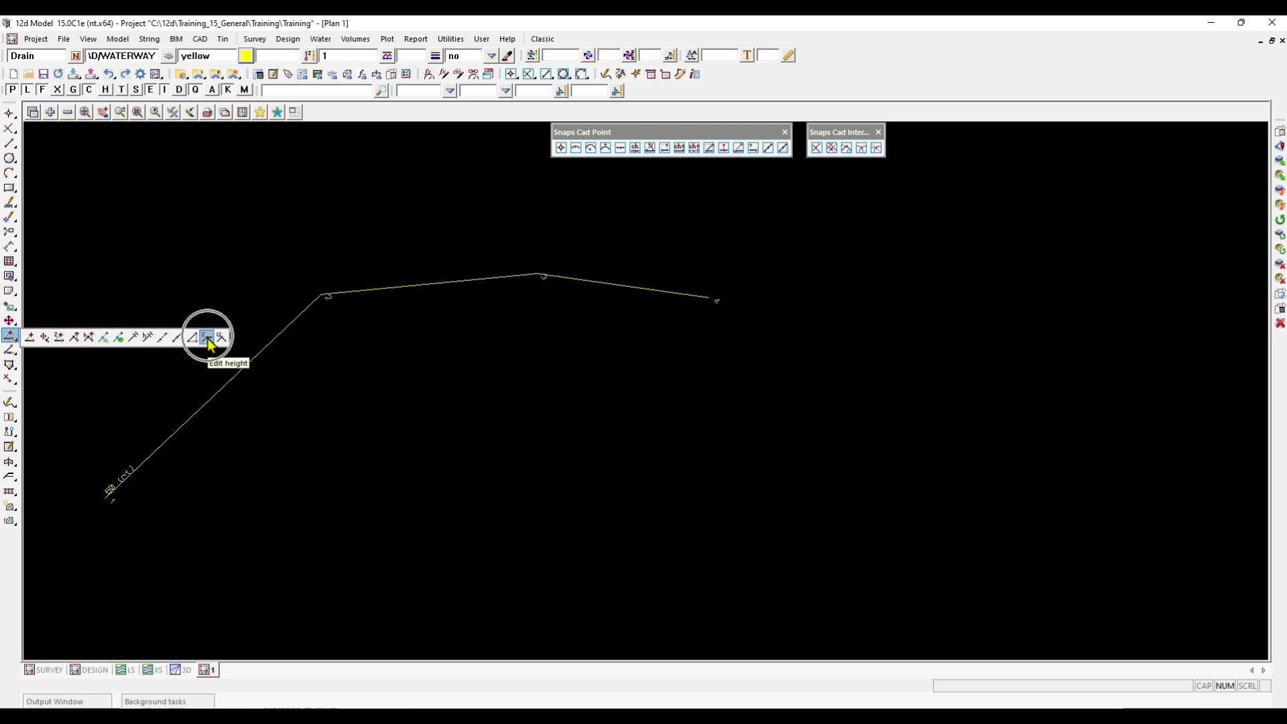
pyautogui.press('ctrl')
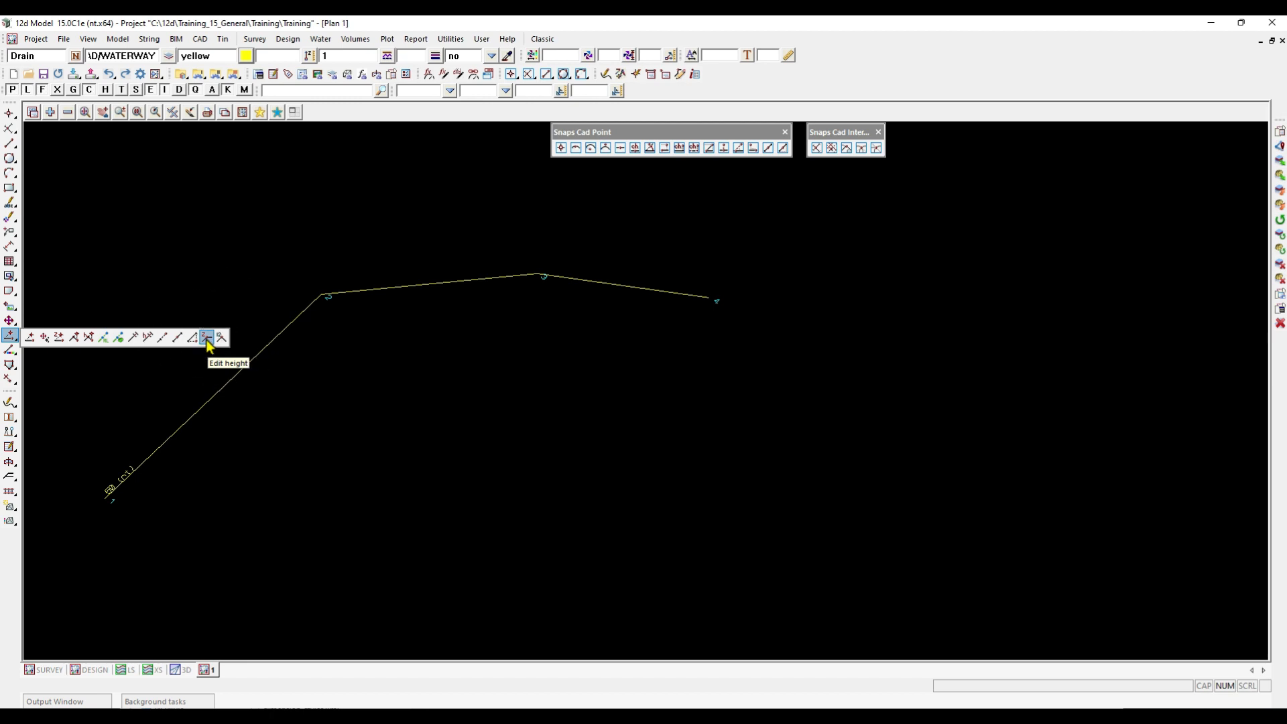
pyautogui.click(207, 341)
pyautogui.press('ctrl')
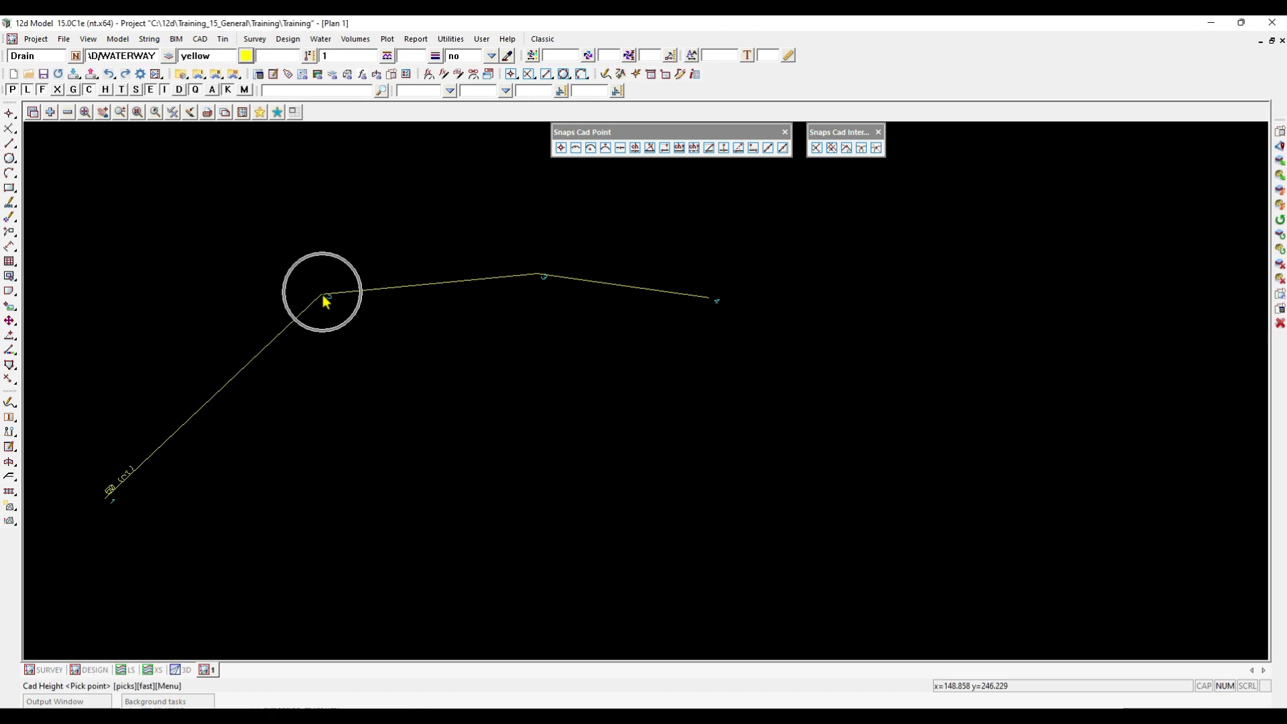
pyautogui.press('ctrl')
pyautogui.press('ctrl')
pyautogui.click(323, 297)
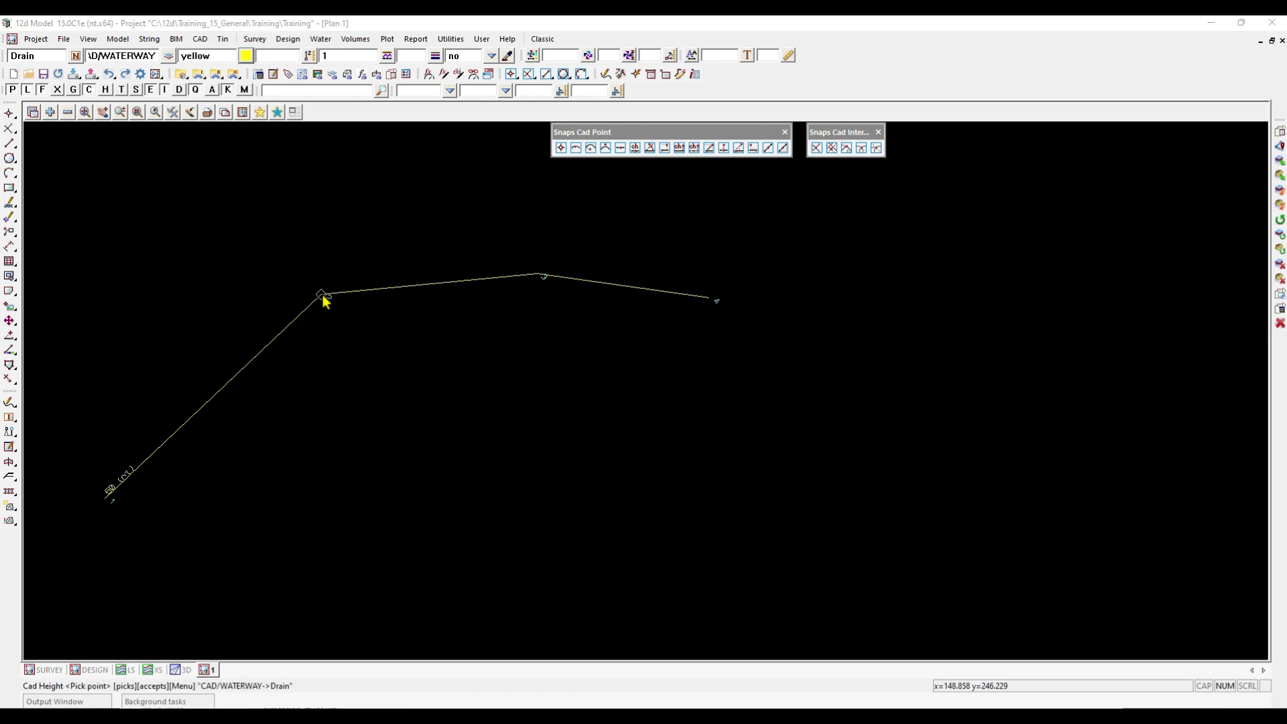
pyautogui.middleClick(323, 297)
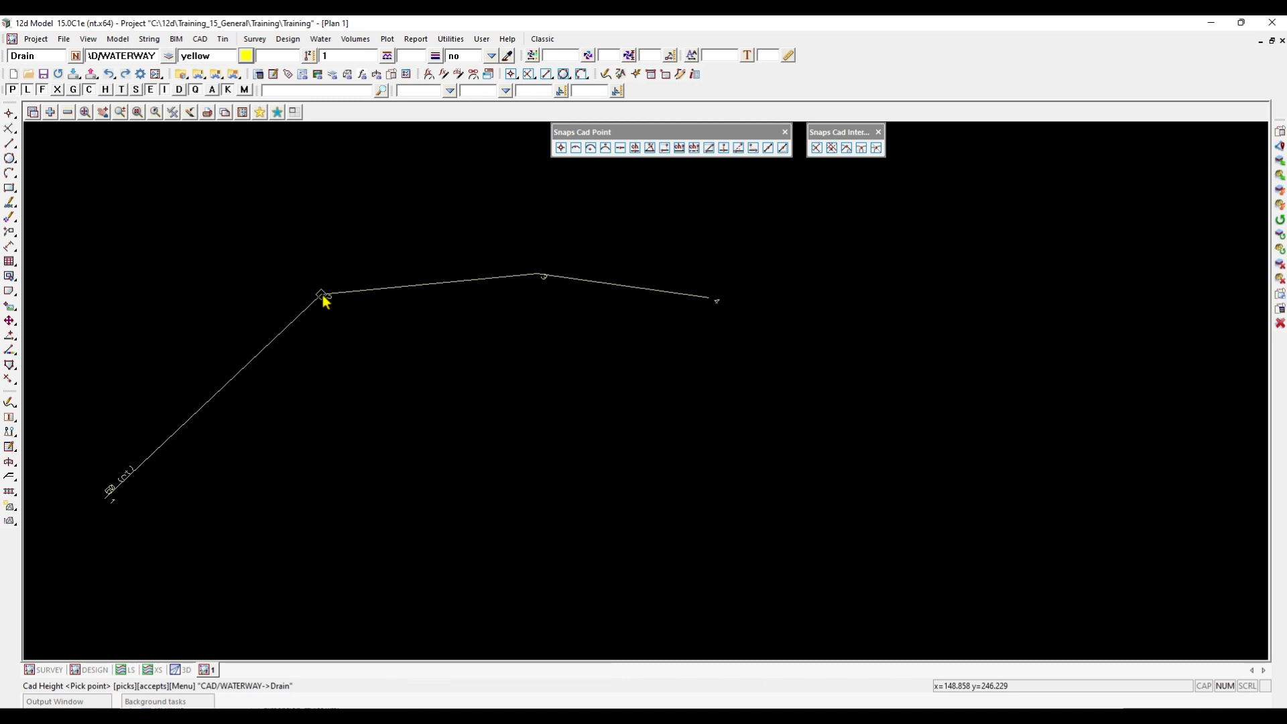
pyautogui.moveTo(306, 280); pyautogui.dragTo(363, 412)
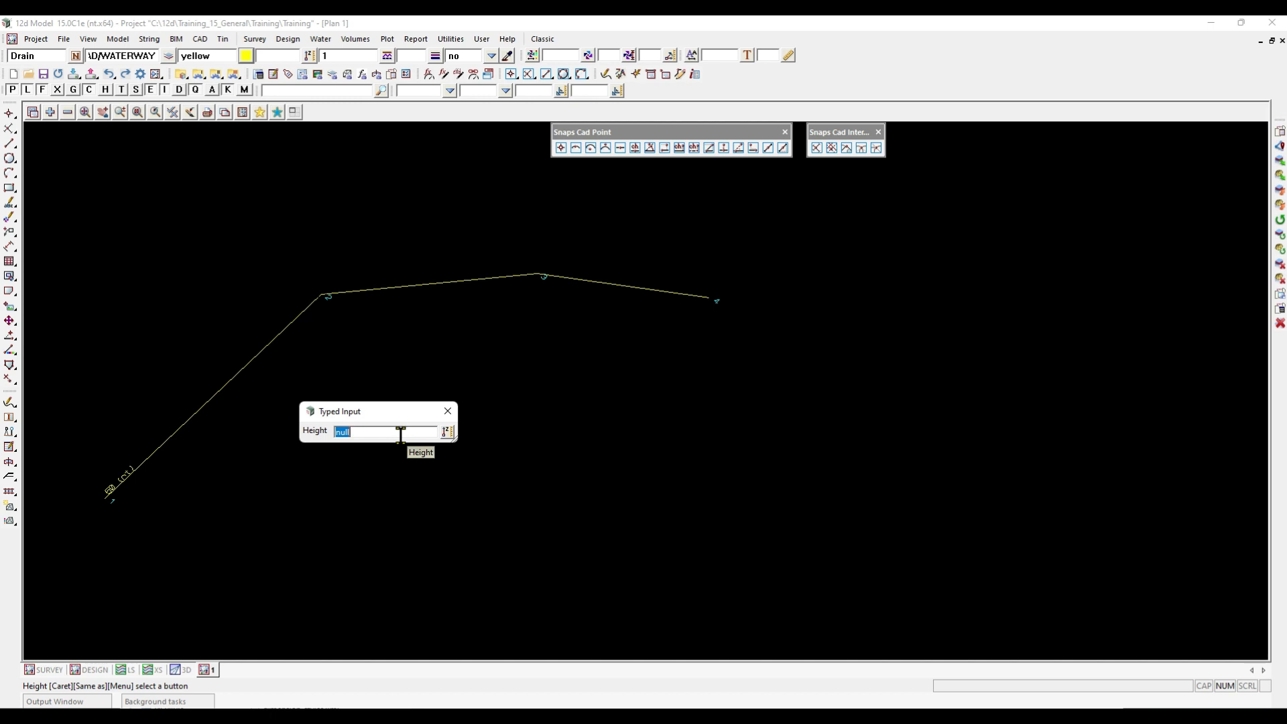
pyautogui.write('60')
pyautogui.press('Return')
pyautogui.click(323, 296)
pyautogui.scroll(1, 329, 295)
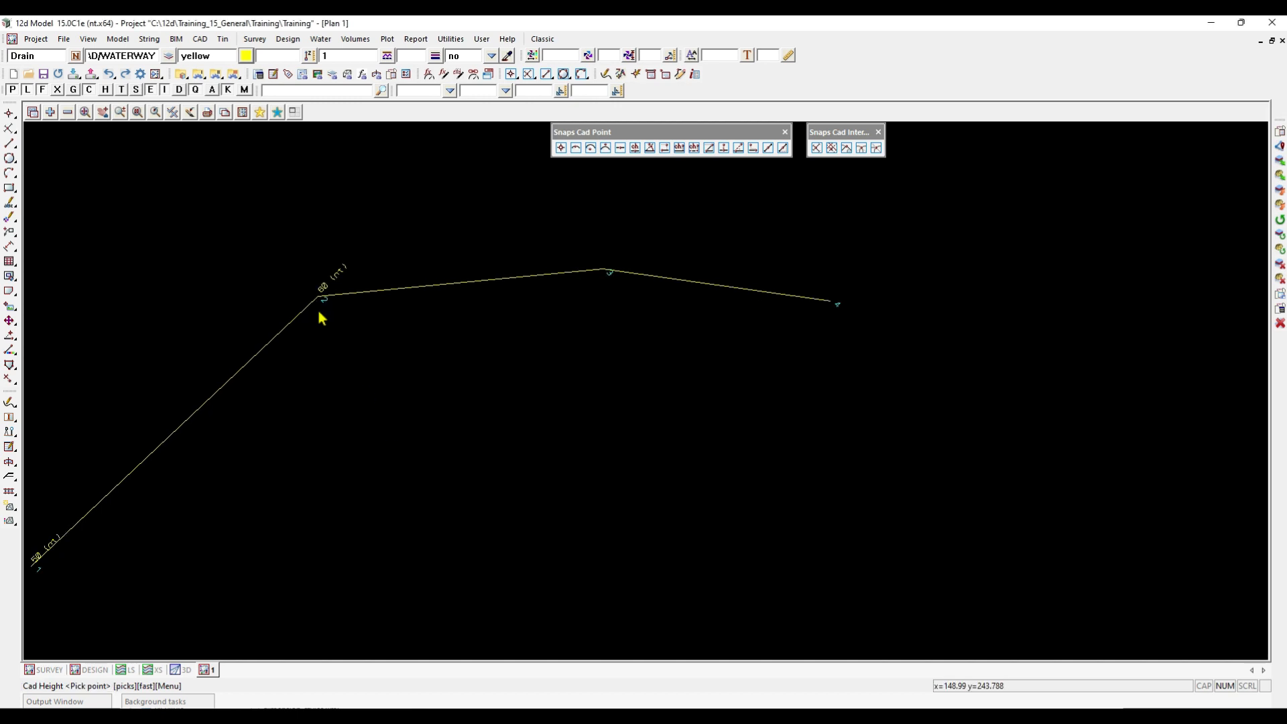
pyautogui.click(320, 298)
pyautogui.scroll(-1, 370, 374)
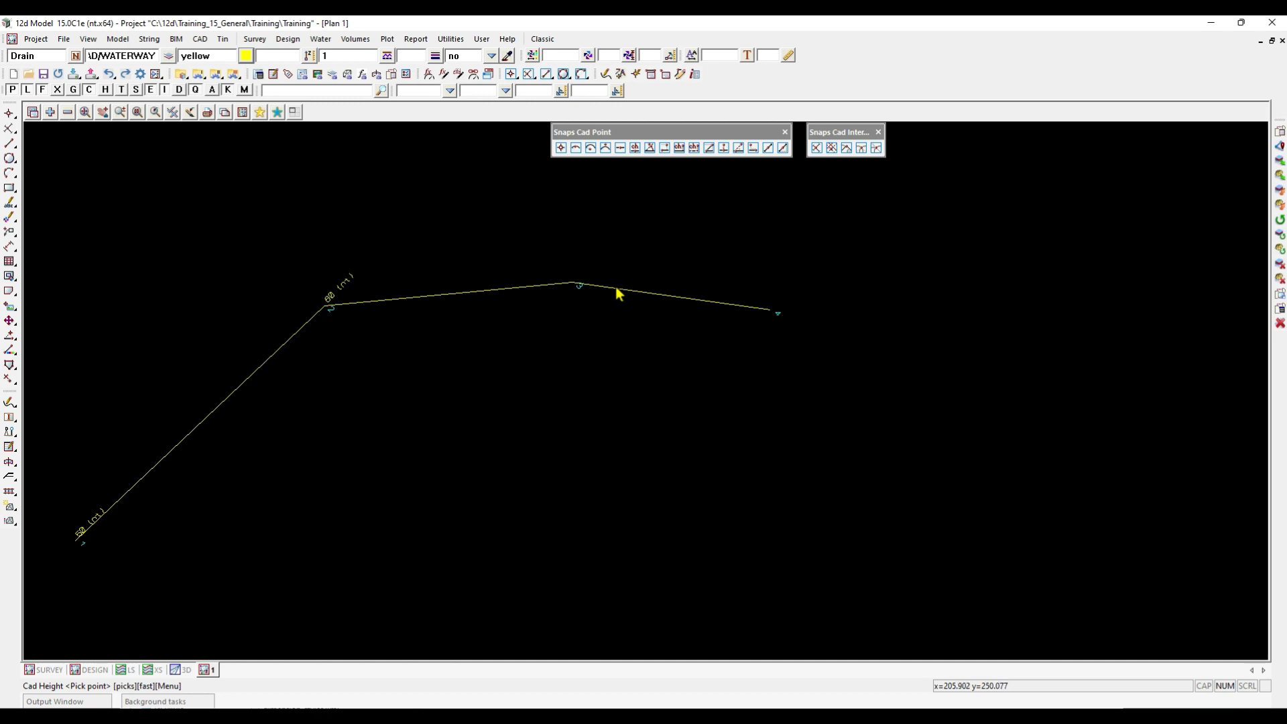
# Set the height of the Drain string's third vertex to 65
pyautogui.click(576, 285)
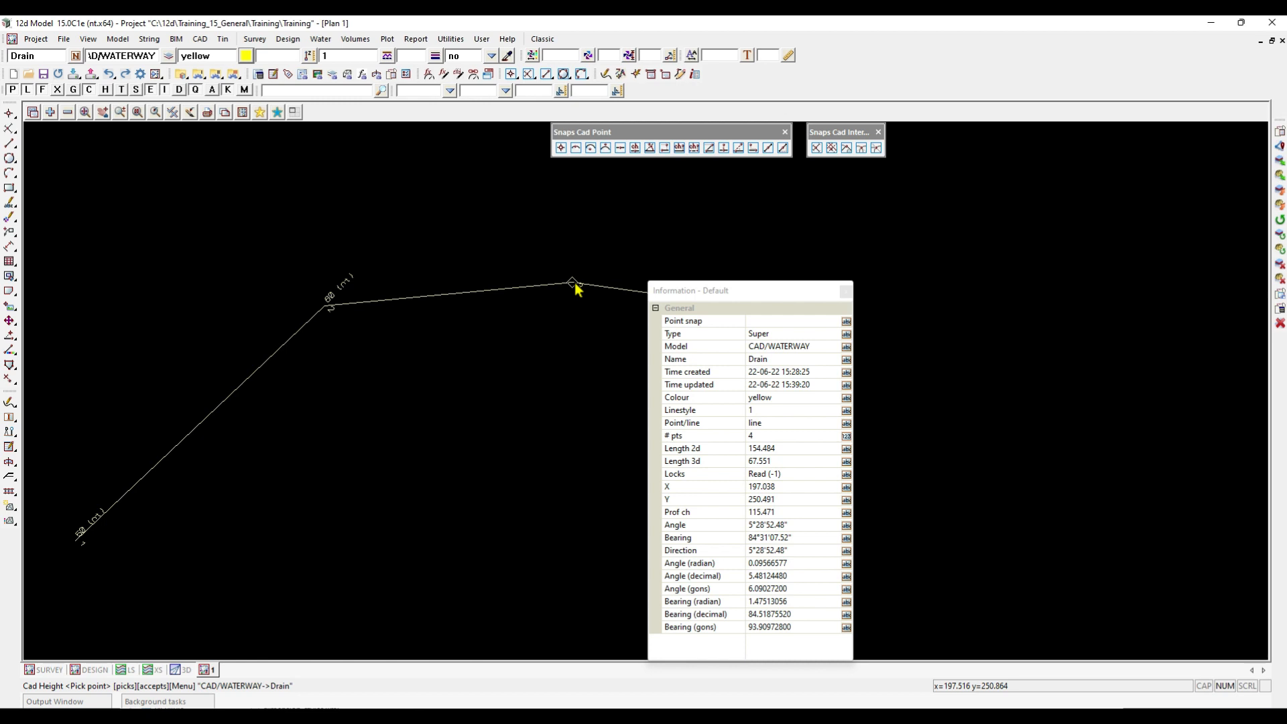
pyautogui.click(576, 286)
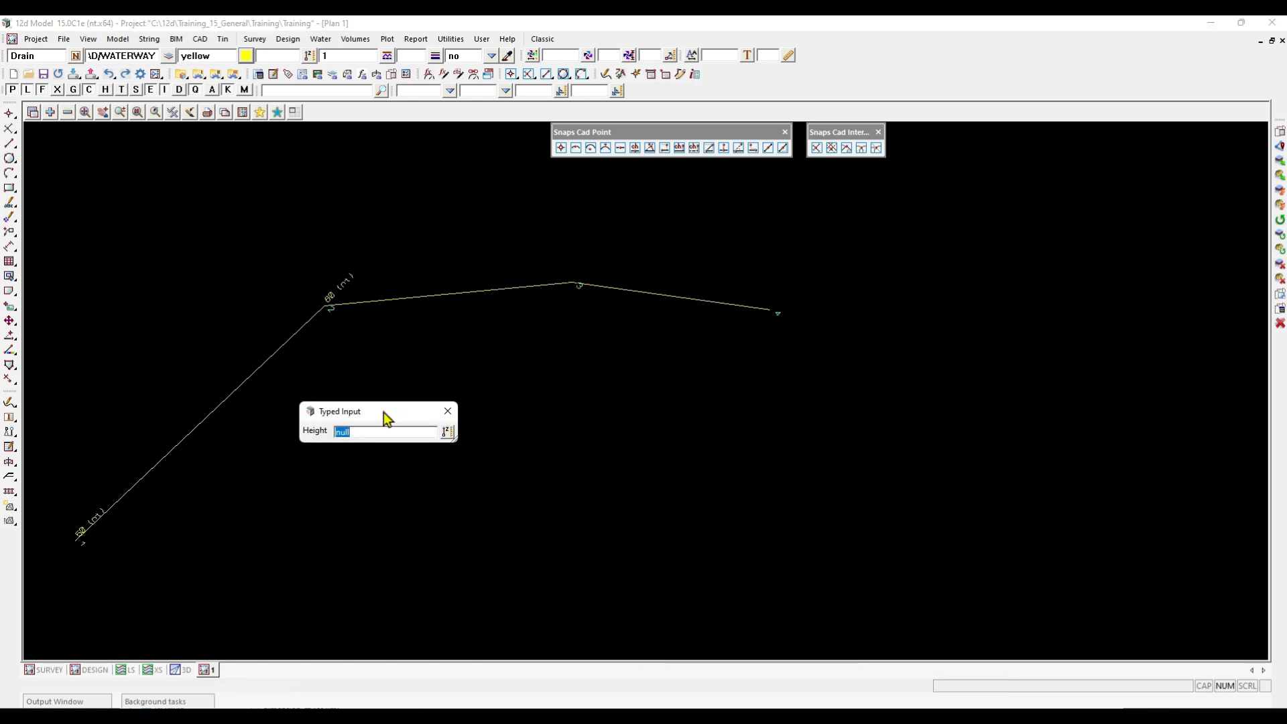
pyautogui.moveTo(606, 364); pyautogui.dragTo(643, 343)
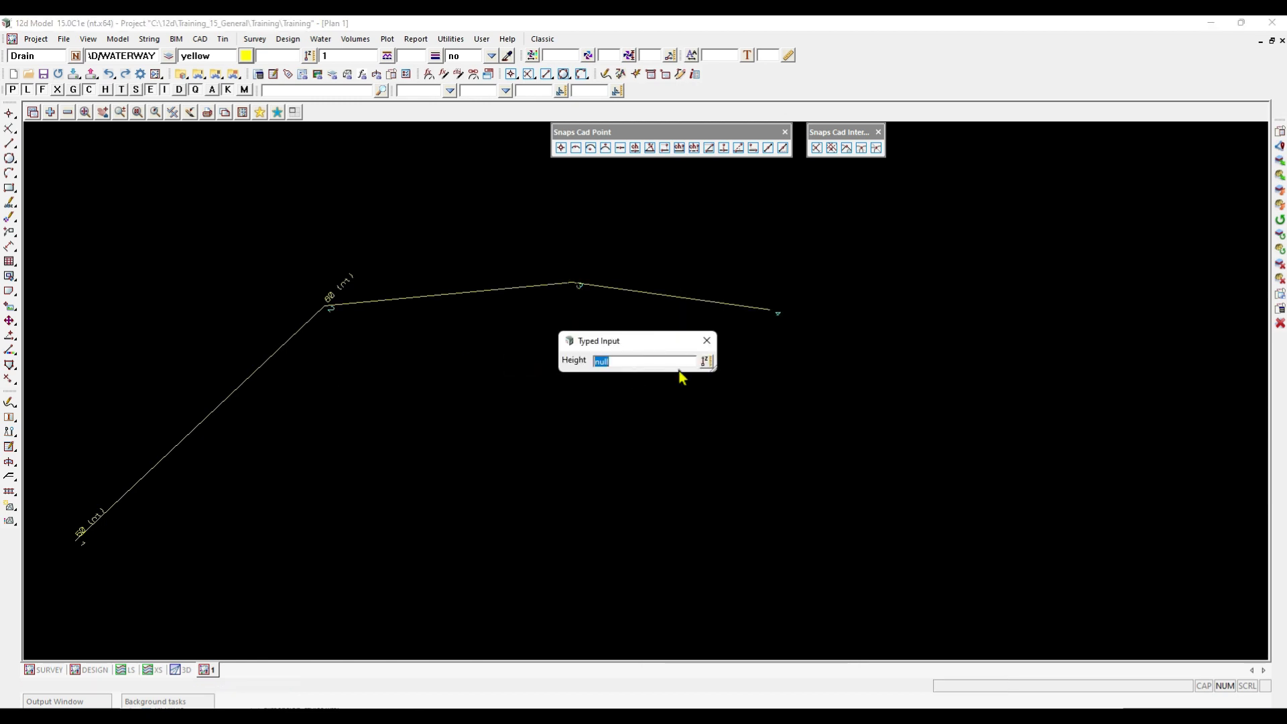
pyautogui.write('65')
pyautogui.press('Return')
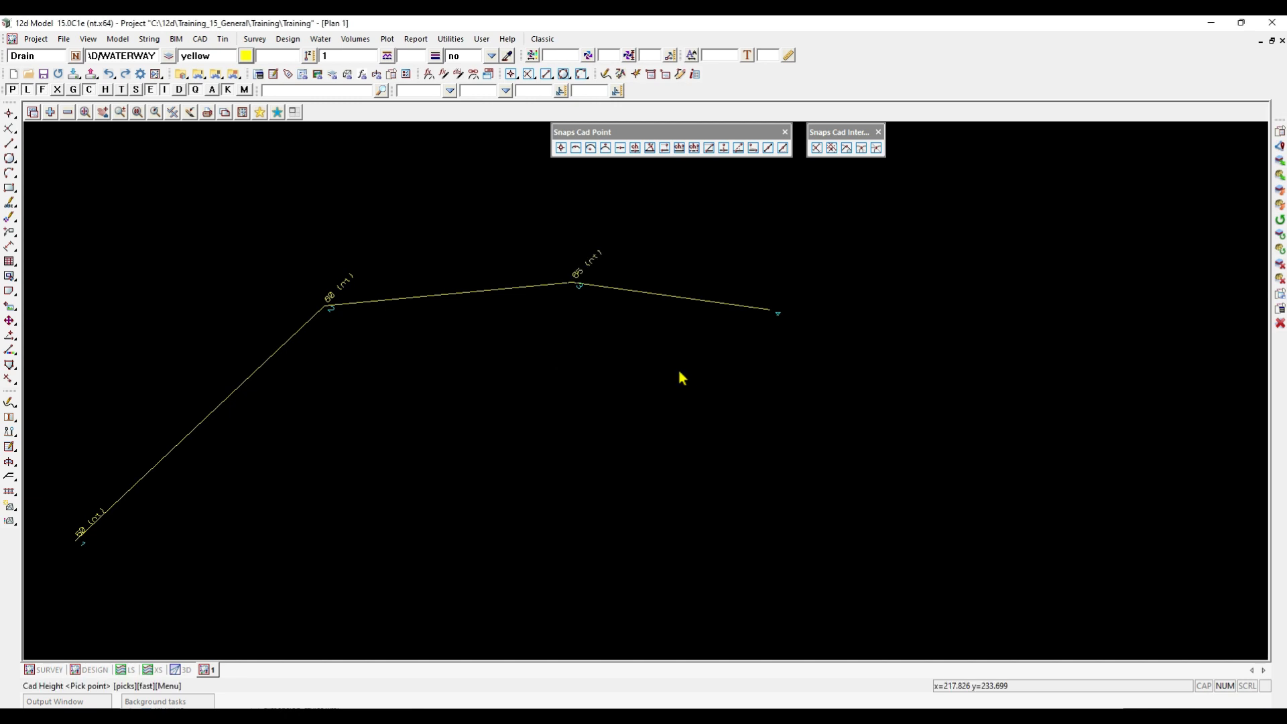
# Set the height of the Drain string's last vertex to 50
pyautogui.click(772, 312)
pyautogui.middleClick(777, 316)
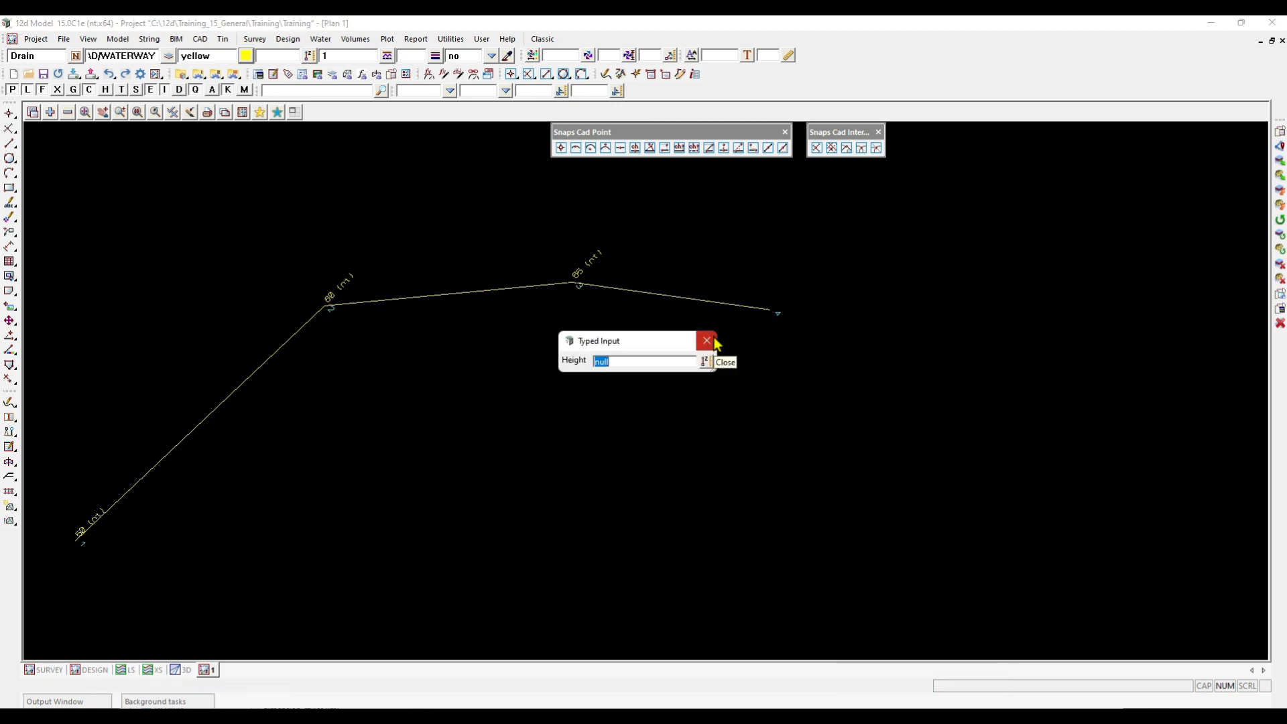
pyautogui.write('50')
pyautogui.press('Return')
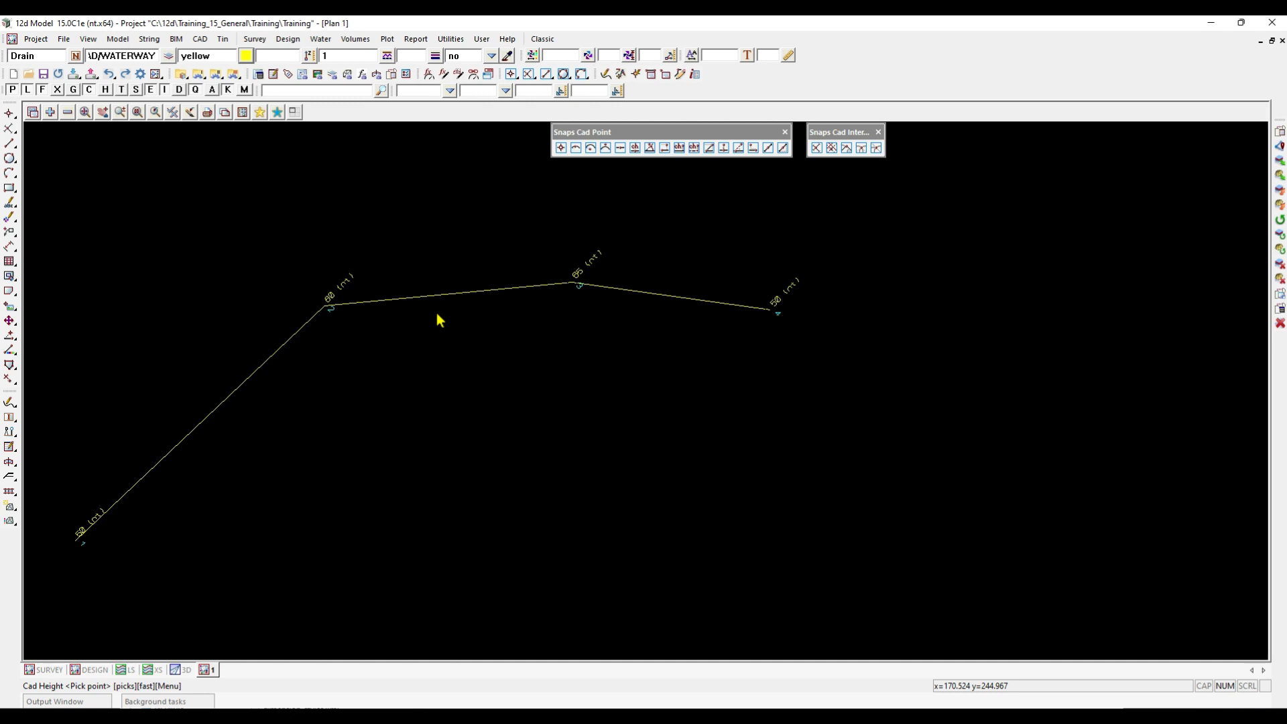
# Arrange plan view 1 and section view LS side by side at half width and dock the two floating Snaps Cad toolbars
pyautogui.click(295, 113)
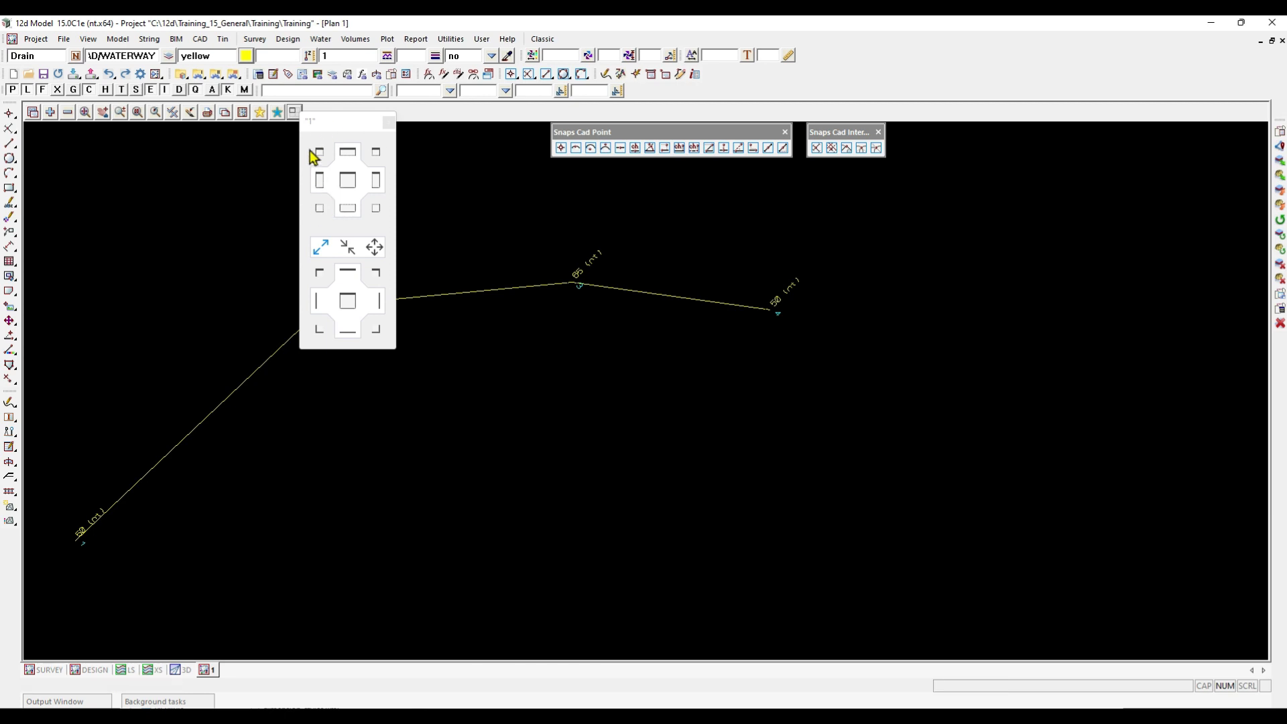
pyautogui.click(320, 190)
pyautogui.click(318, 184)
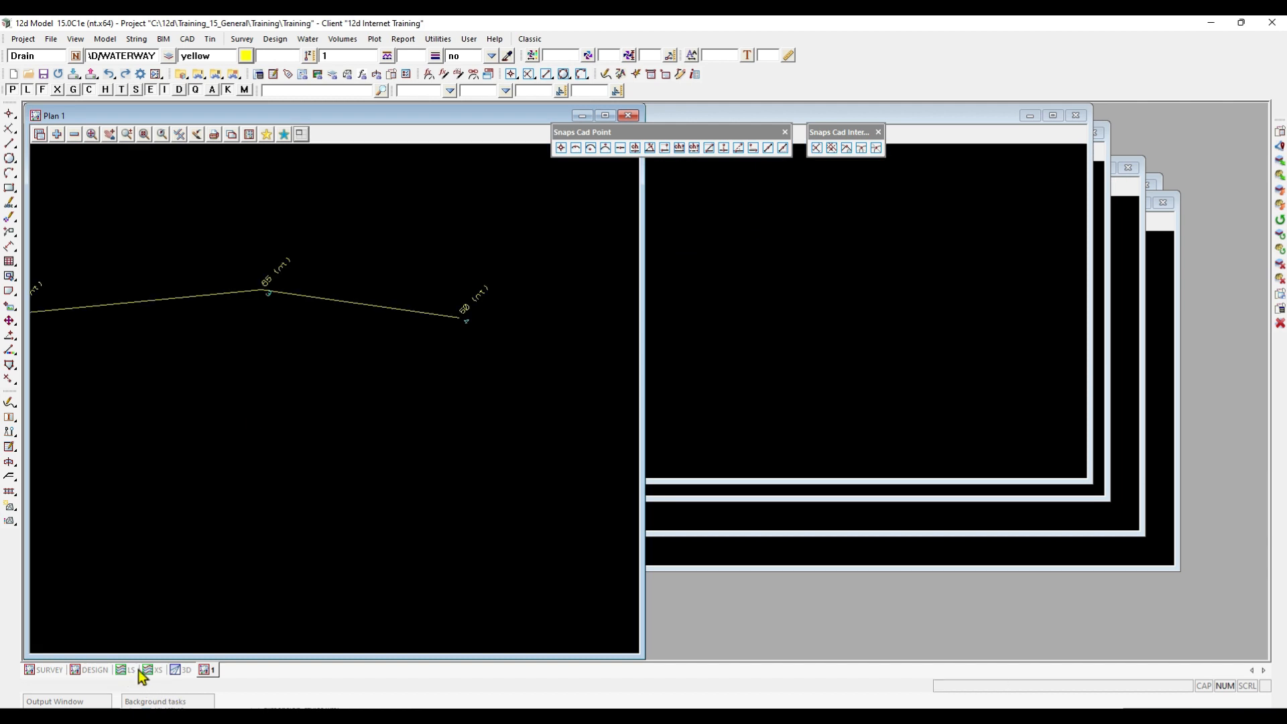
pyautogui.click(134, 671)
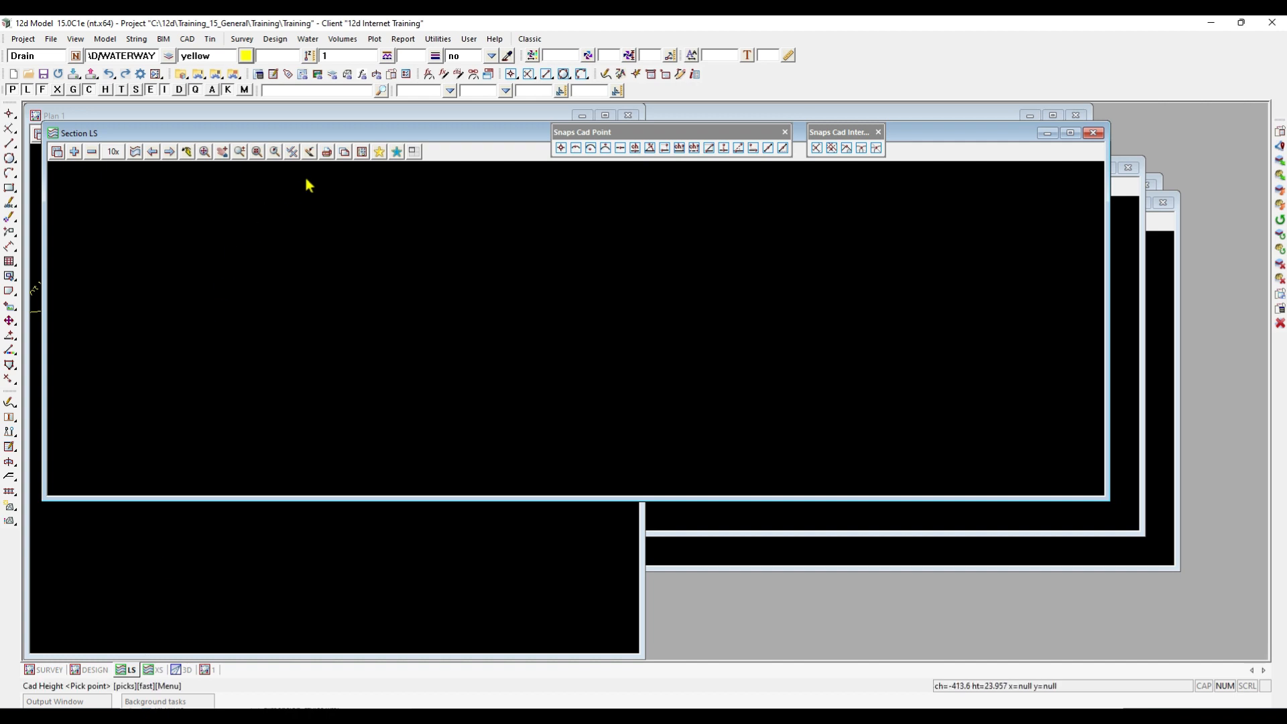
pyautogui.click(413, 151)
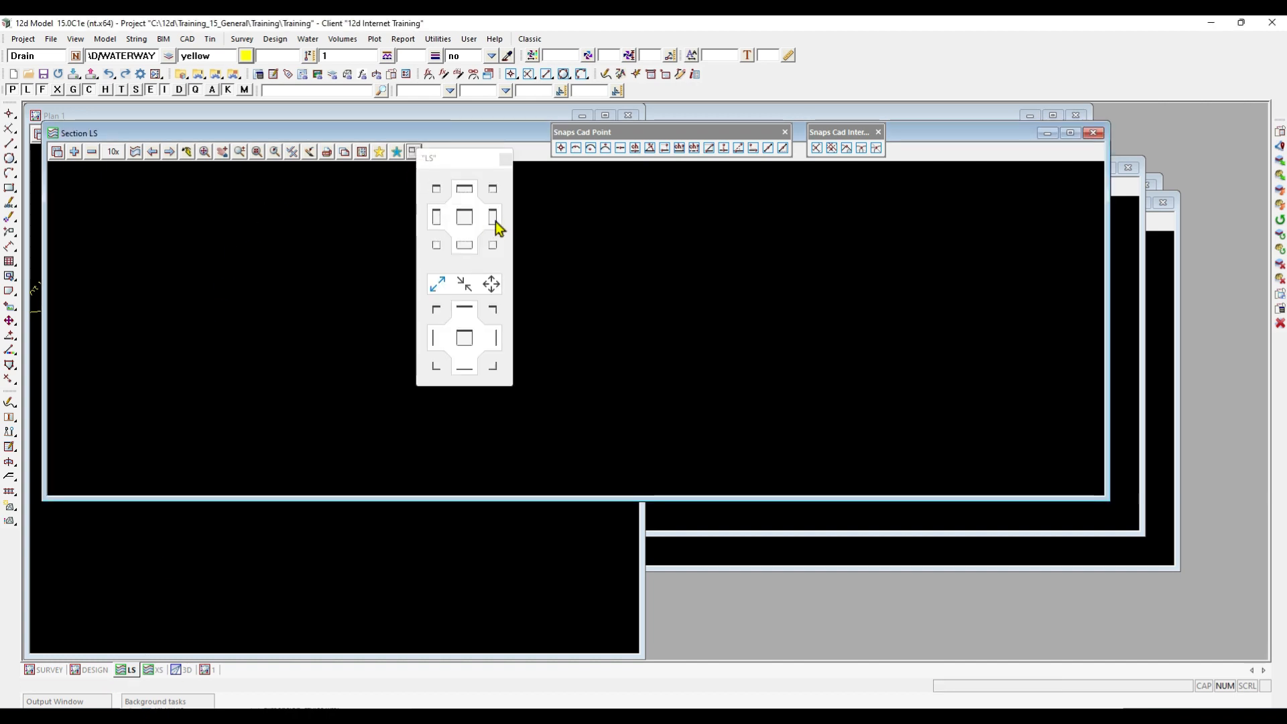
pyautogui.click(493, 222)
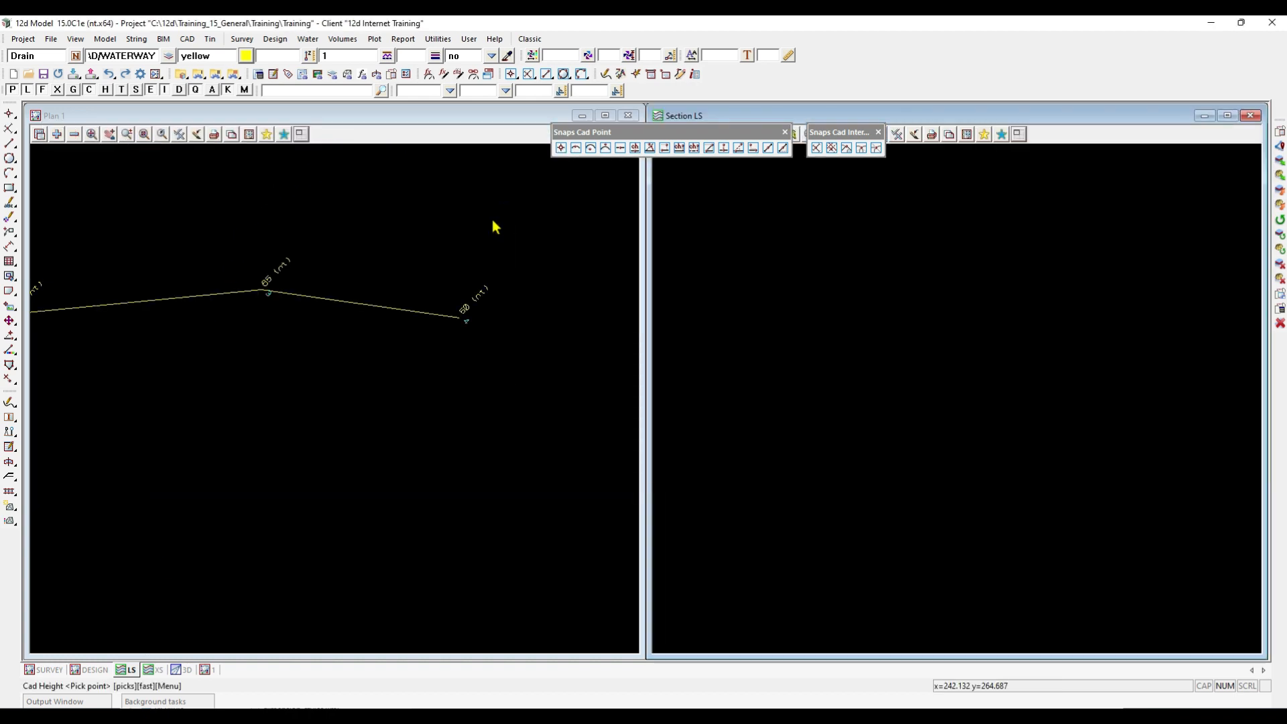
pyautogui.moveTo(731, 133); pyautogui.dragTo(902, 67)
pyautogui.moveTo(843, 129); pyautogui.dragTo(837, 88)
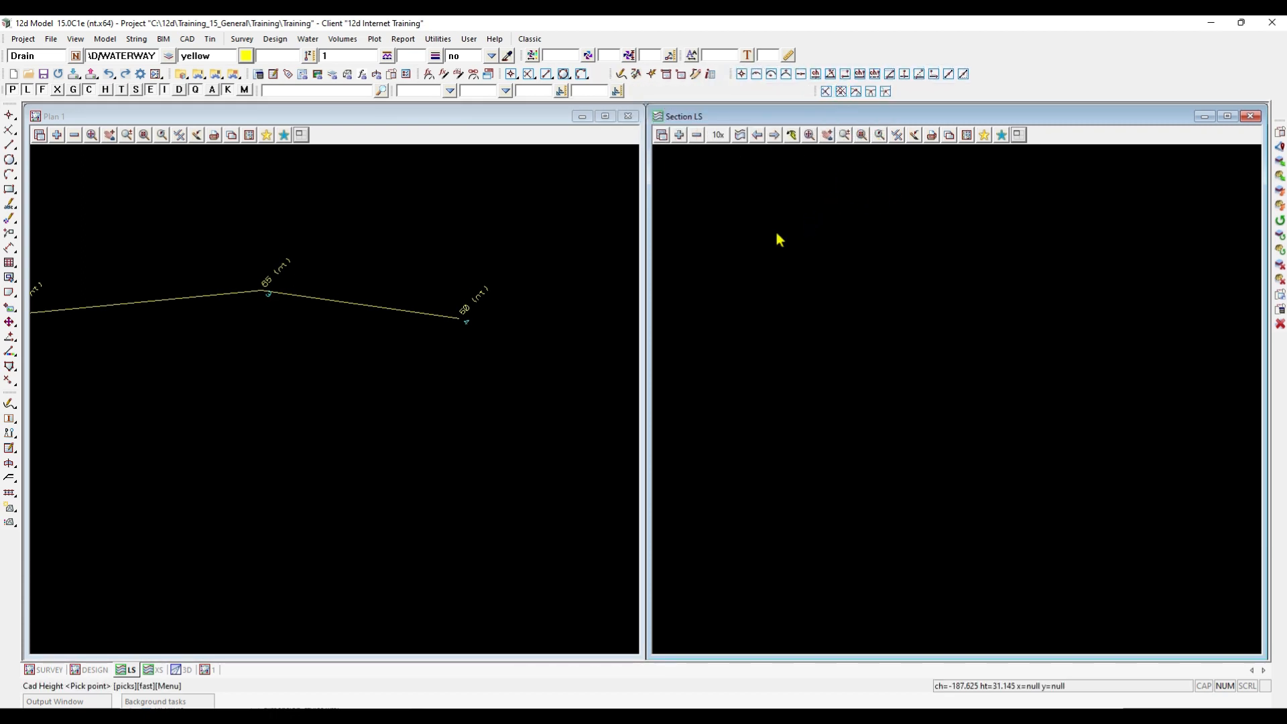
# Profile the yellow Drain string from plan view 1 in section view LS
pyautogui.scroll(-3, 504, 345)
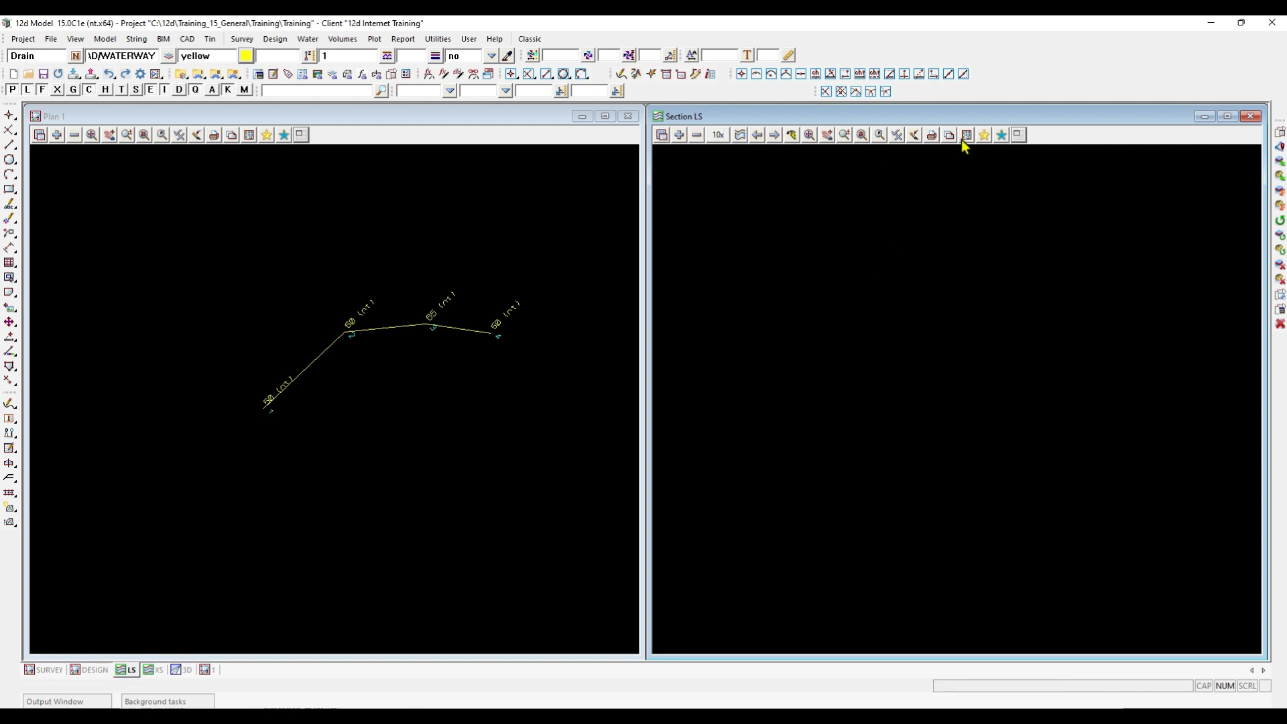
pyautogui.click(741, 138)
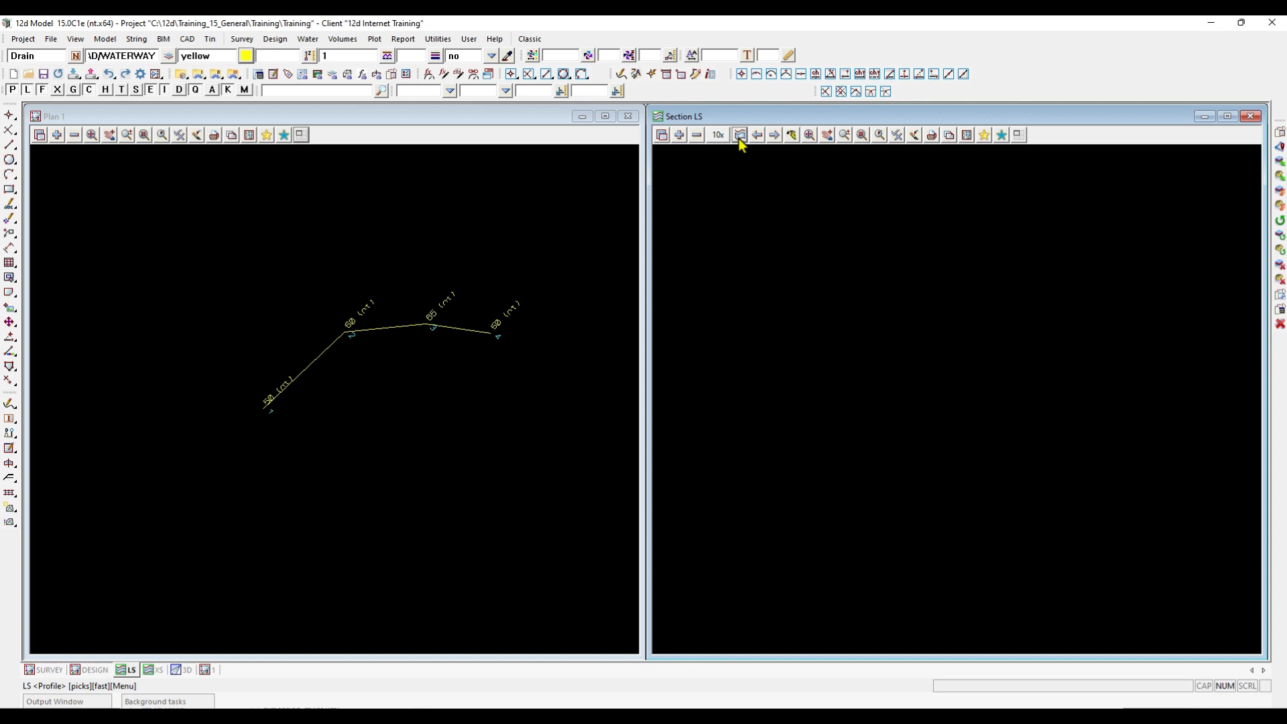
pyautogui.click(388, 331)
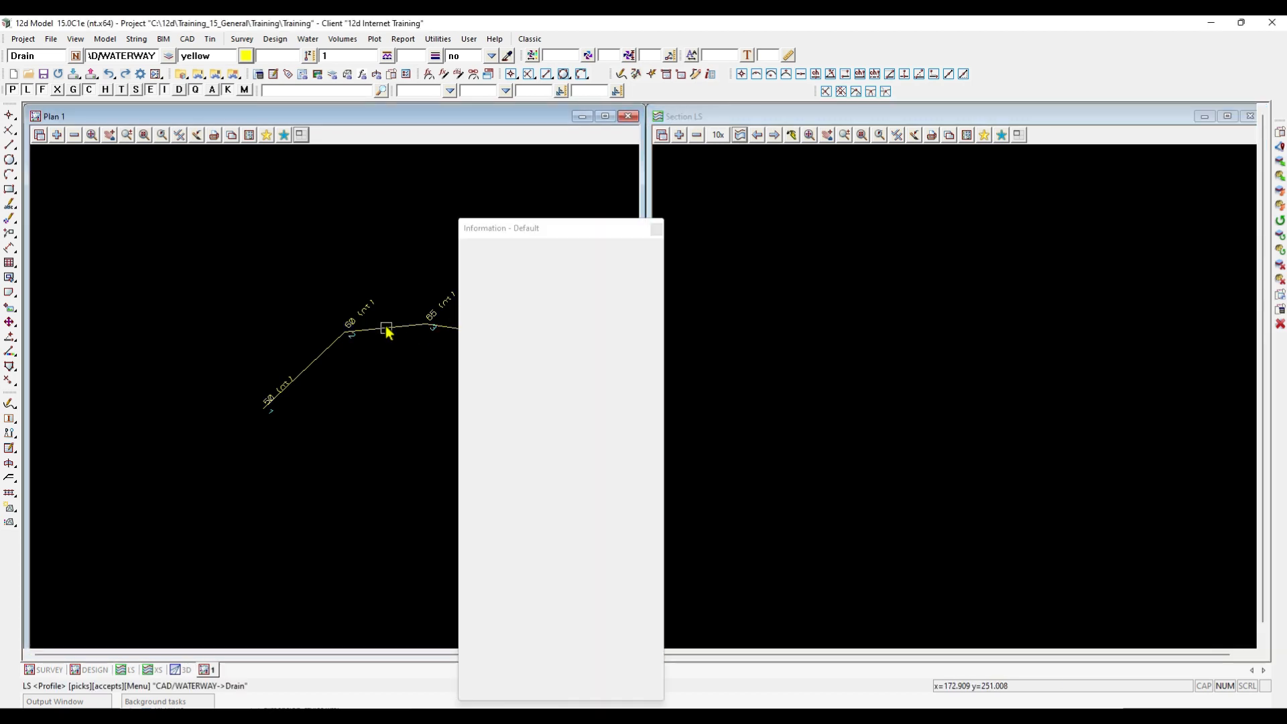
pyautogui.middleClick(387, 331)
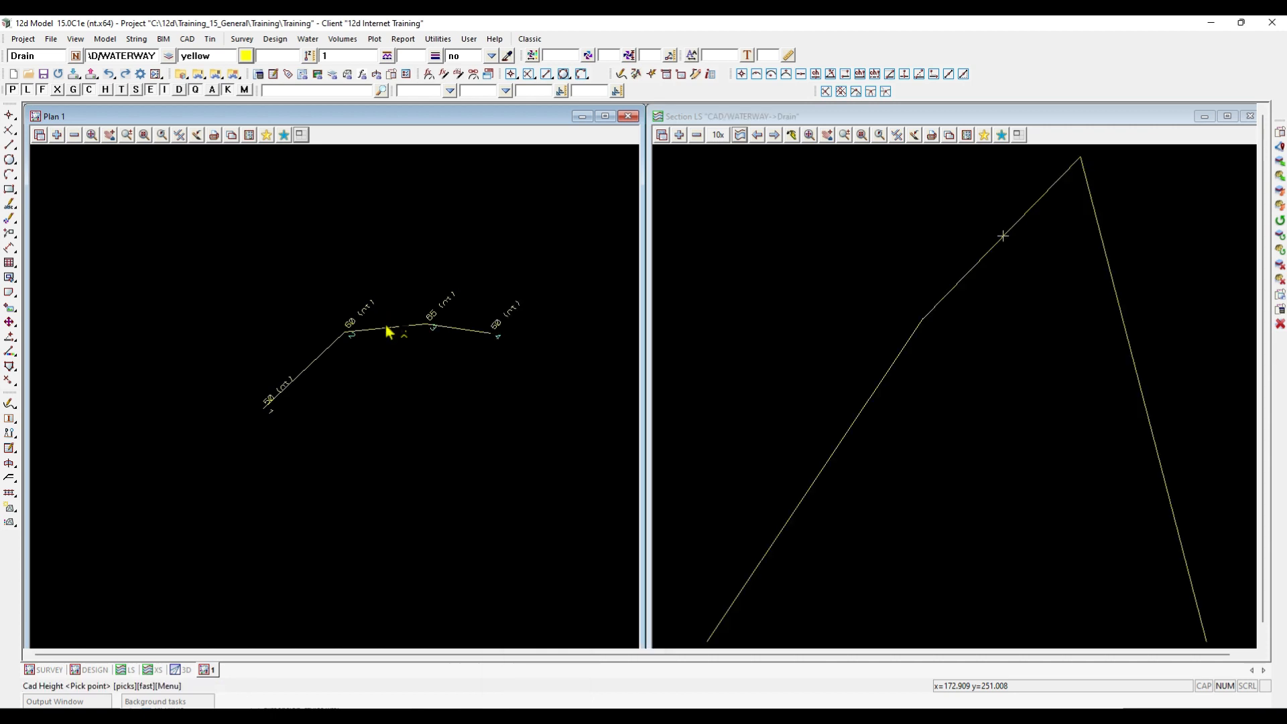
pyautogui.scroll(-1, 886, 400)
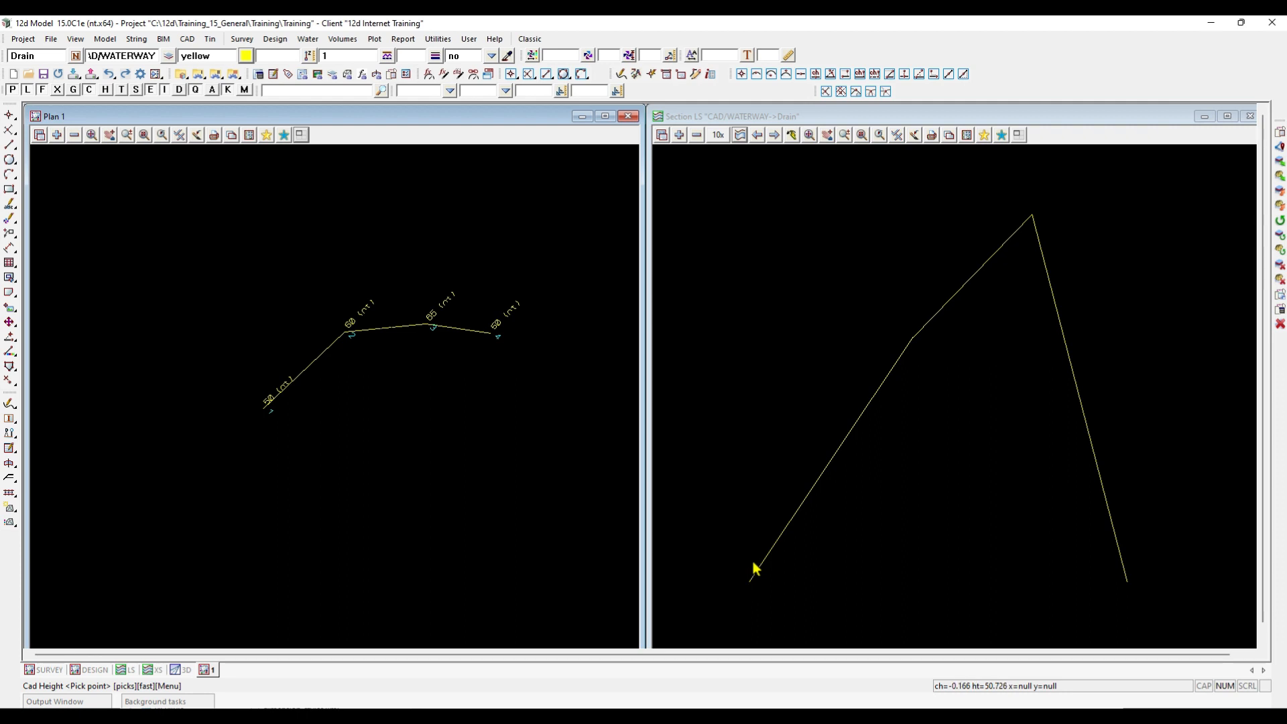
# Turn on Grades in section view LS and set its vertical exaggeration to 2x
pyautogui.click(718, 141)
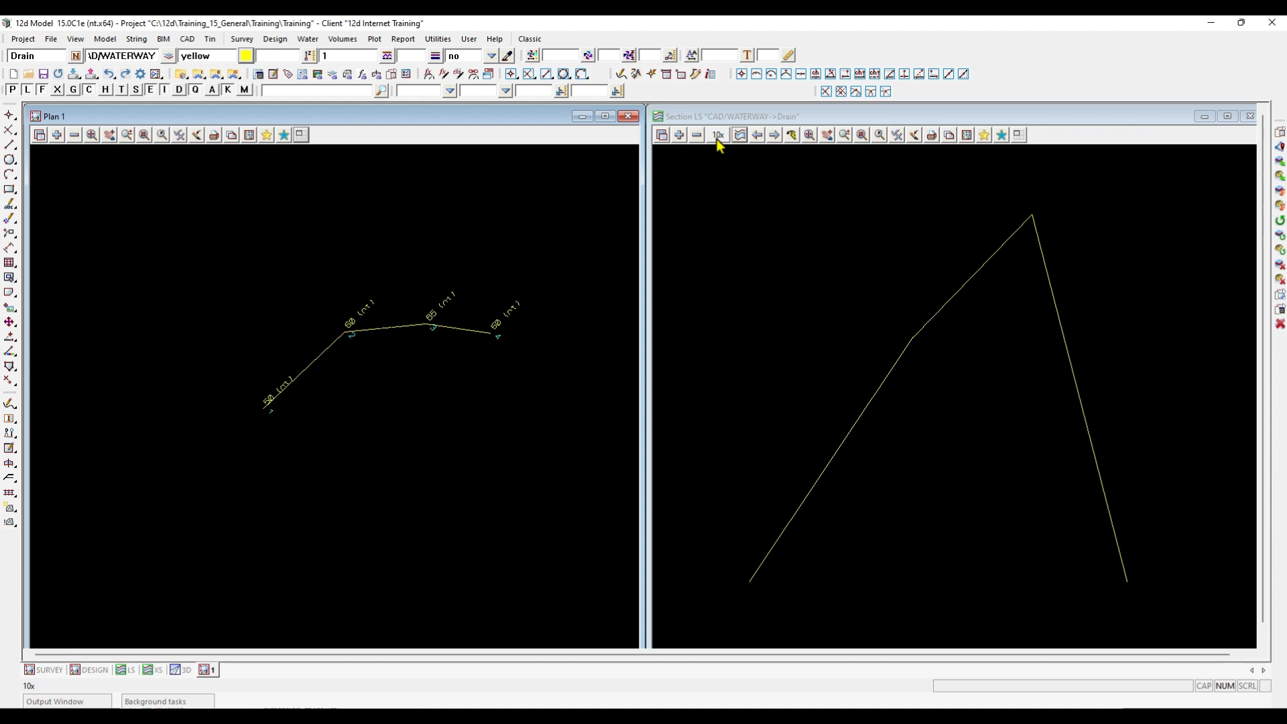
pyautogui.click(718, 141)
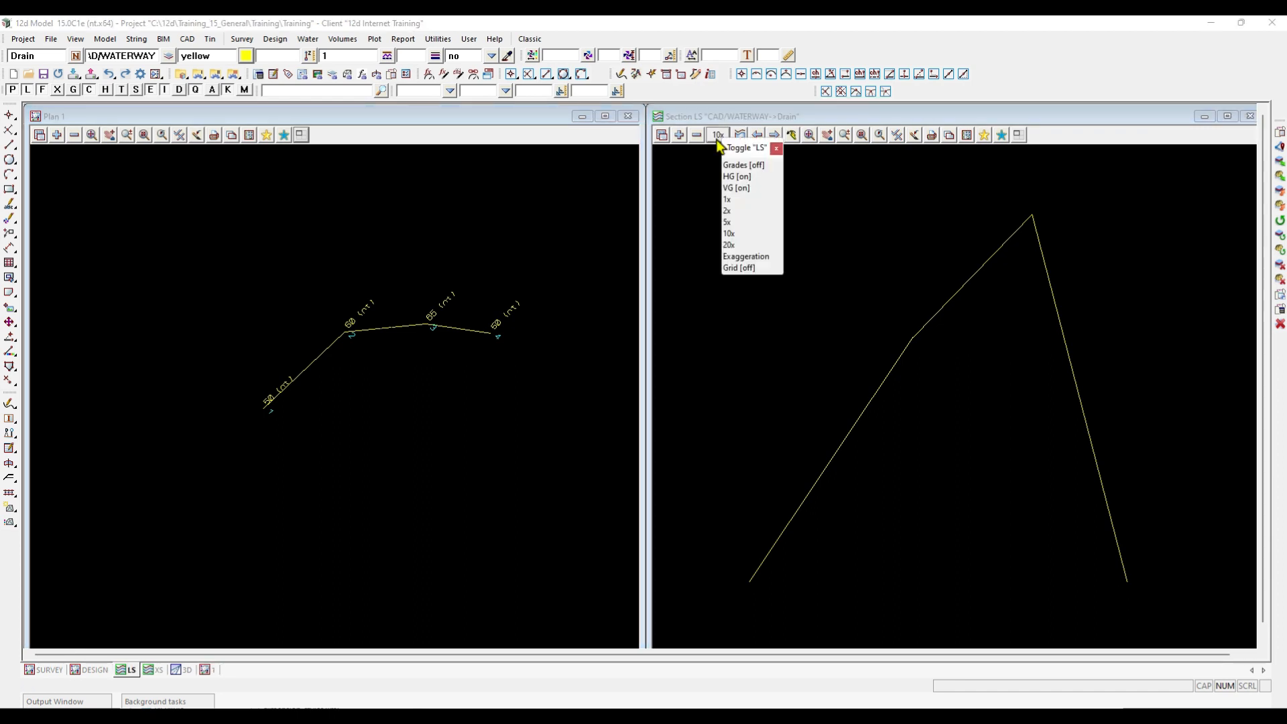
pyautogui.click(758, 169)
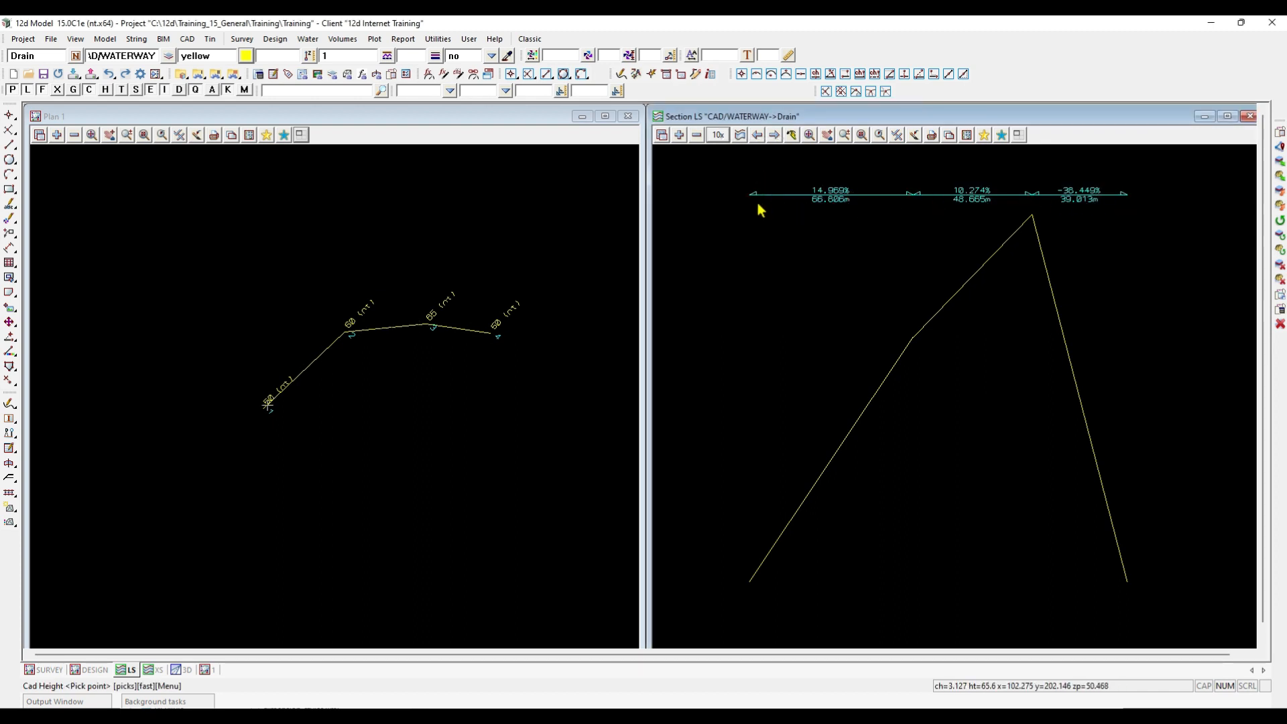
pyautogui.click(717, 138)
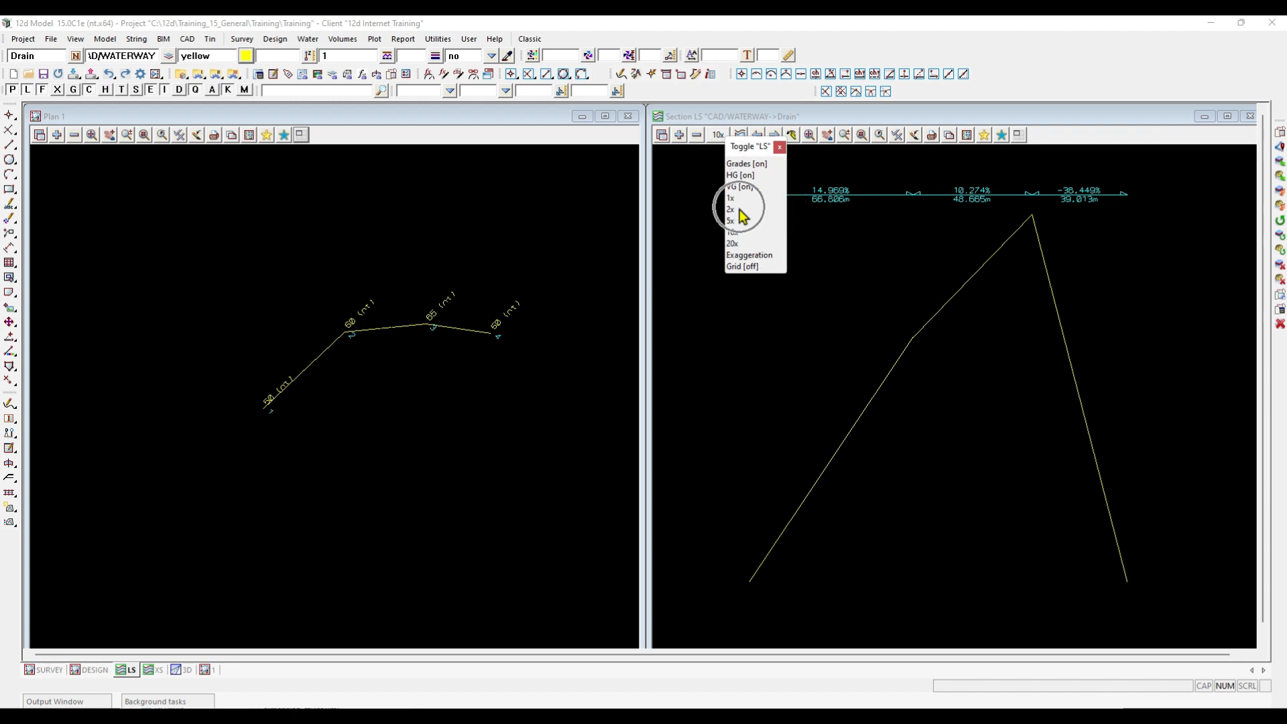
pyautogui.click(741, 209)
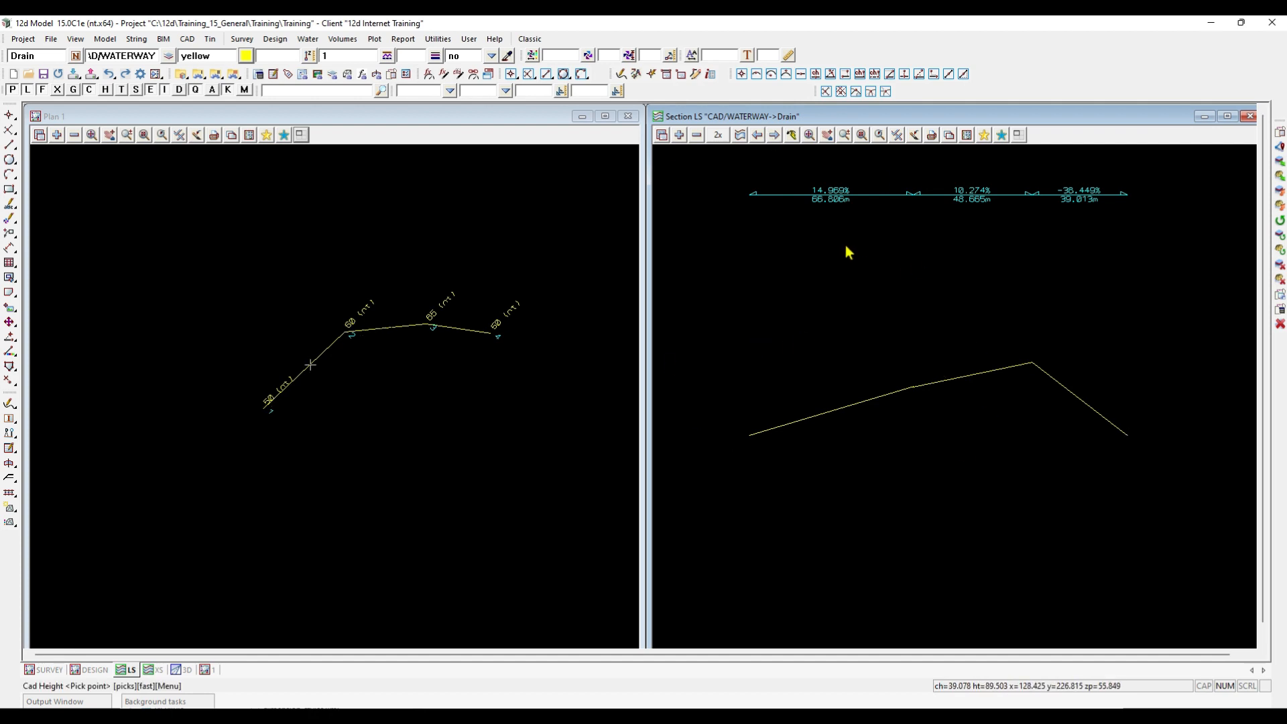
# Bring up the 3D perspective view and fit it at half width beside plan view 1
pyautogui.click(181, 670)
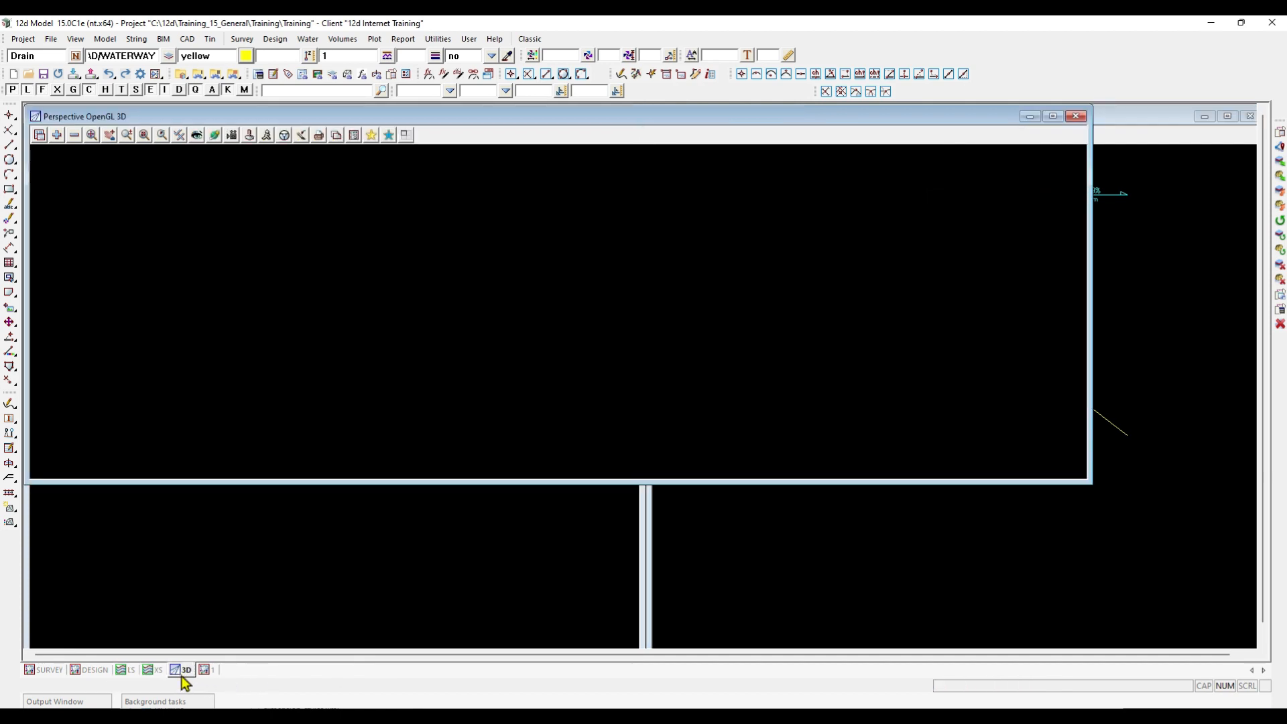
pyautogui.click(1054, 117)
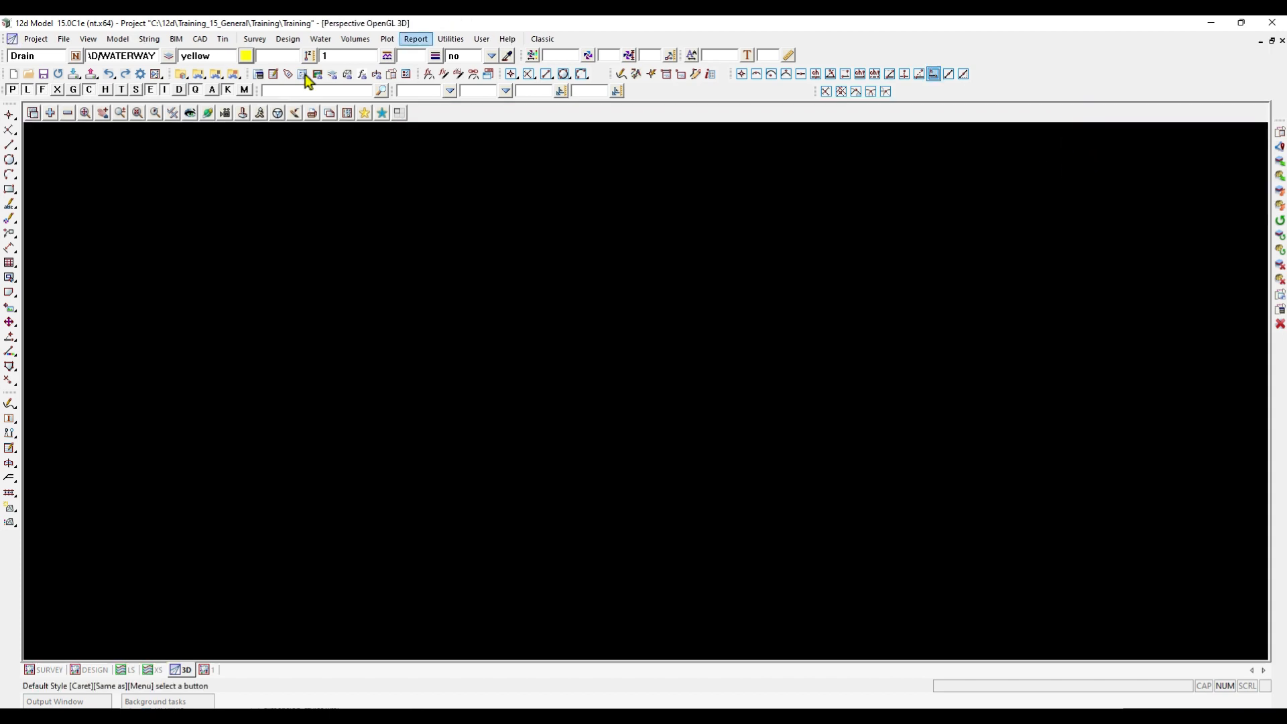
pyautogui.click(399, 112)
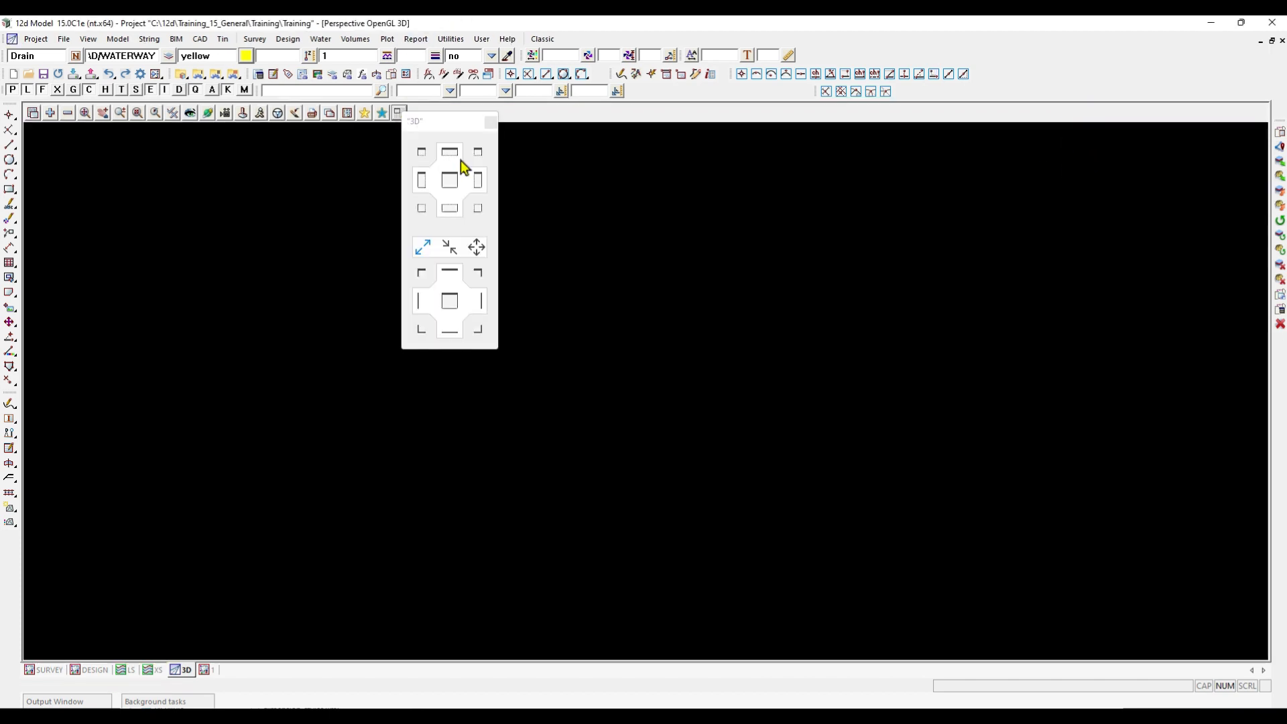
pyautogui.click(476, 180)
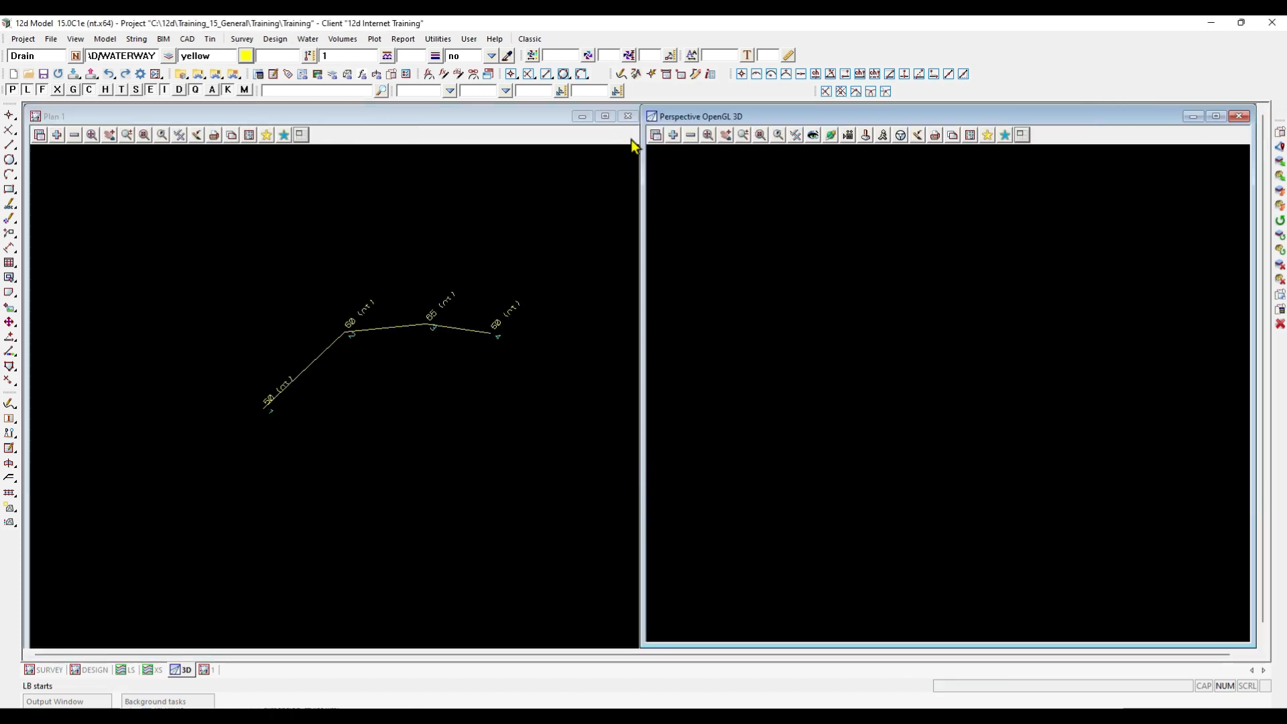
# Add the CAD/WATERWAY model to the 3D view and fit the Drain string in it for a closer look
pyautogui.click(673, 135)
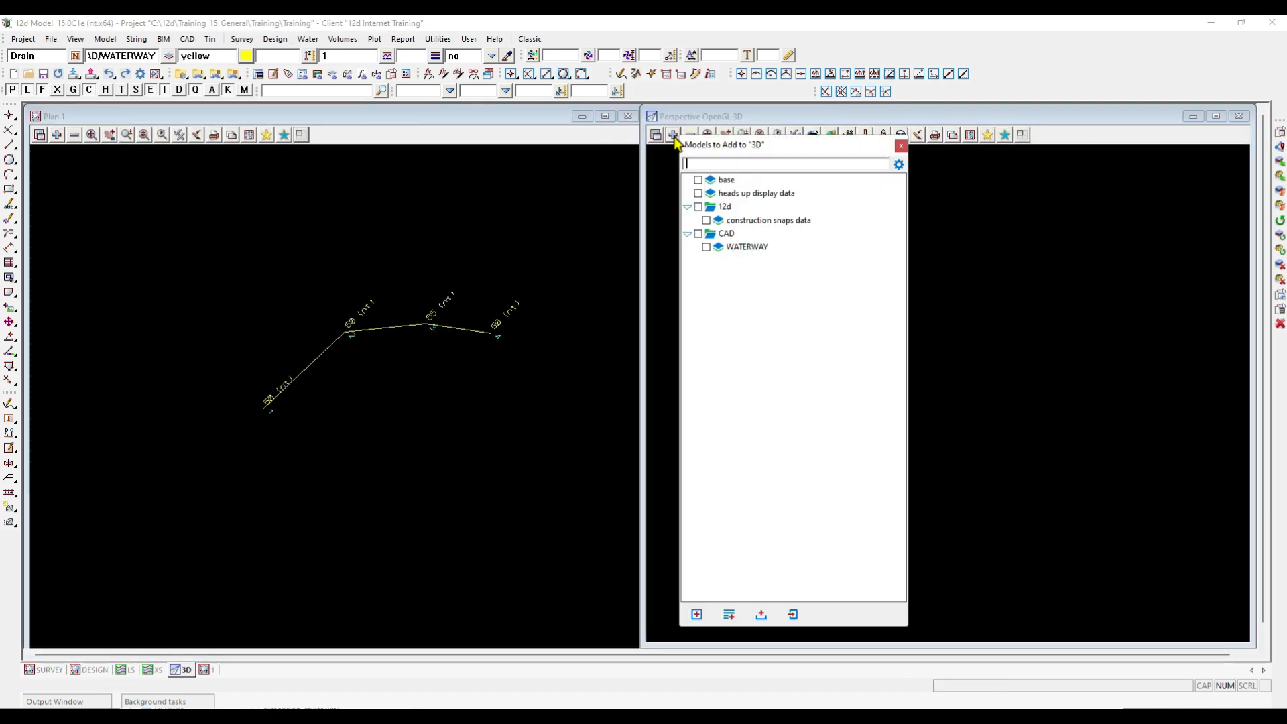
pyautogui.click(733, 248)
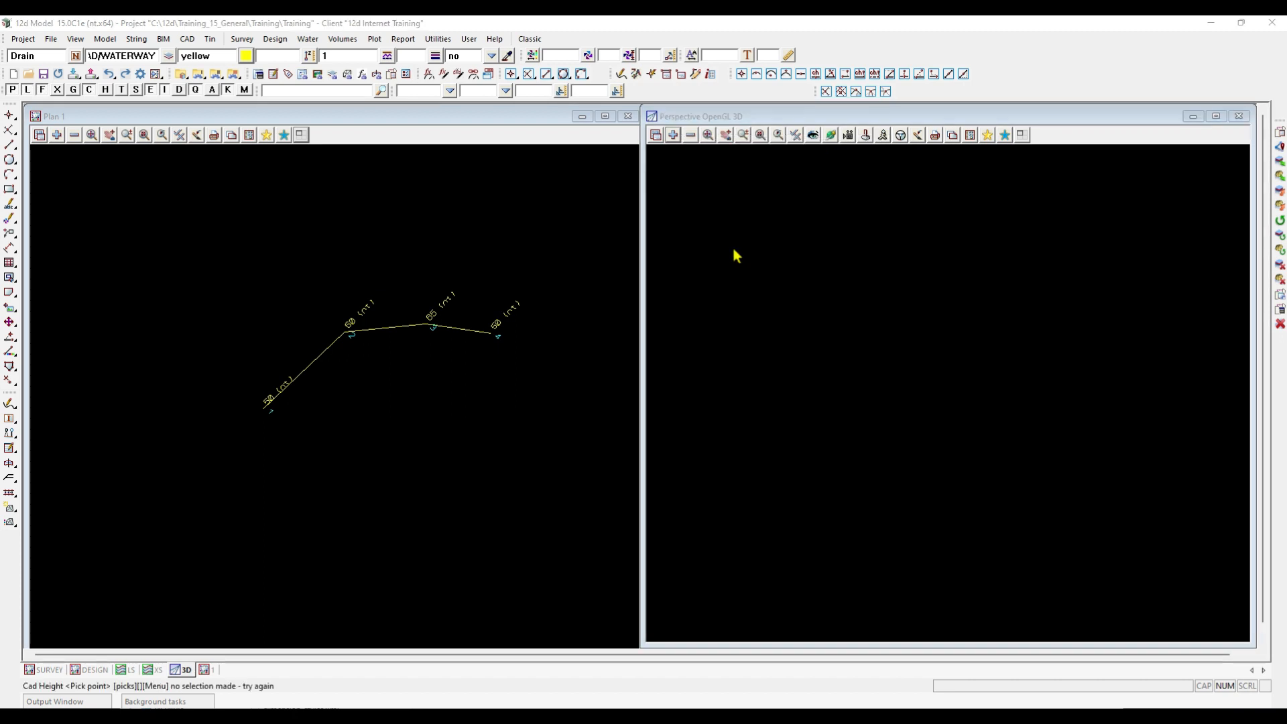
pyautogui.click(709, 136)
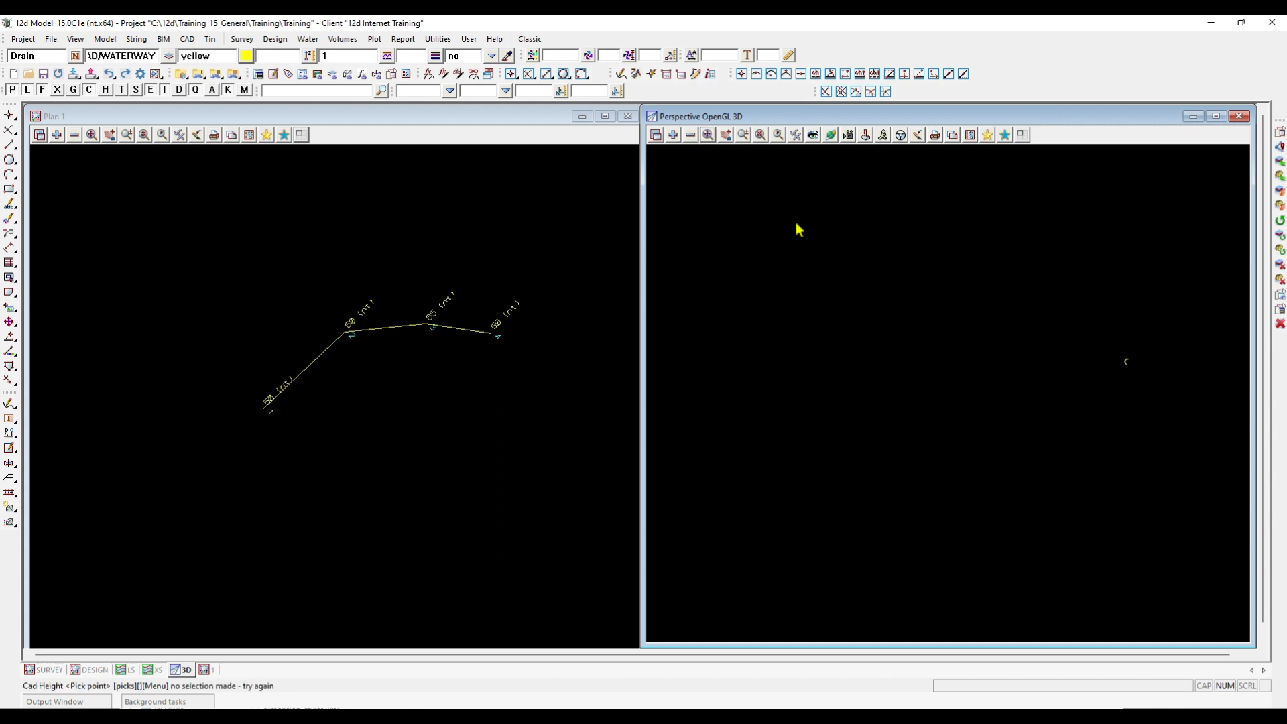
pyautogui.scroll(4, 1135, 360)
pyautogui.scroll(3, 1138, 373)
pyautogui.scroll(2, 1137, 400)
# Return to plan view 1, maximise it and enlarge the Drain string
pyautogui.click(351, 122)
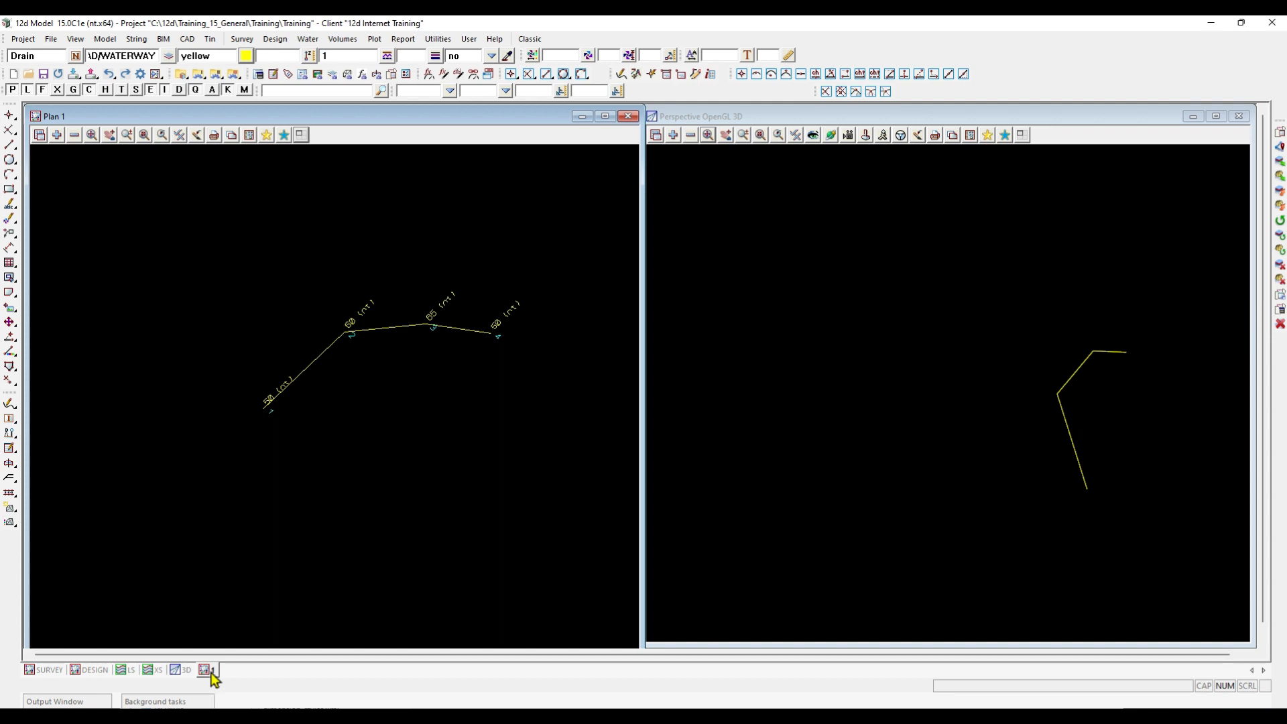
pyautogui.click(603, 117)
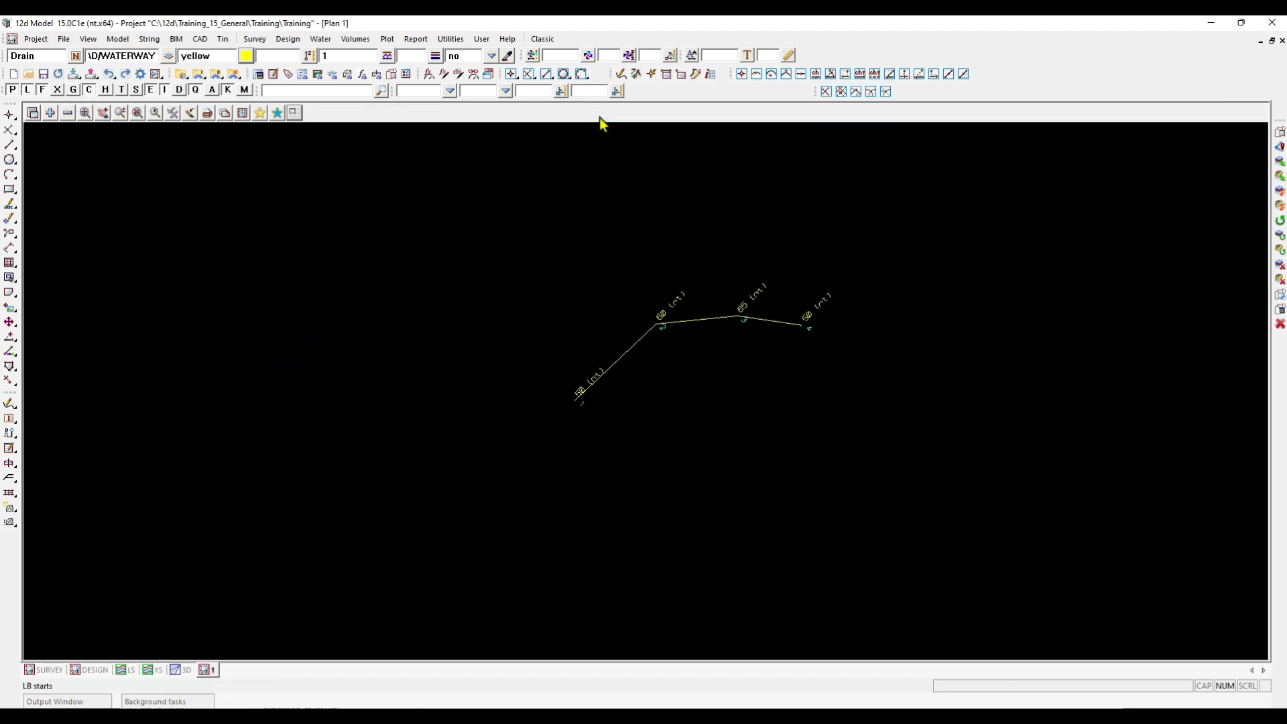
pyautogui.scroll(1, 823, 290)
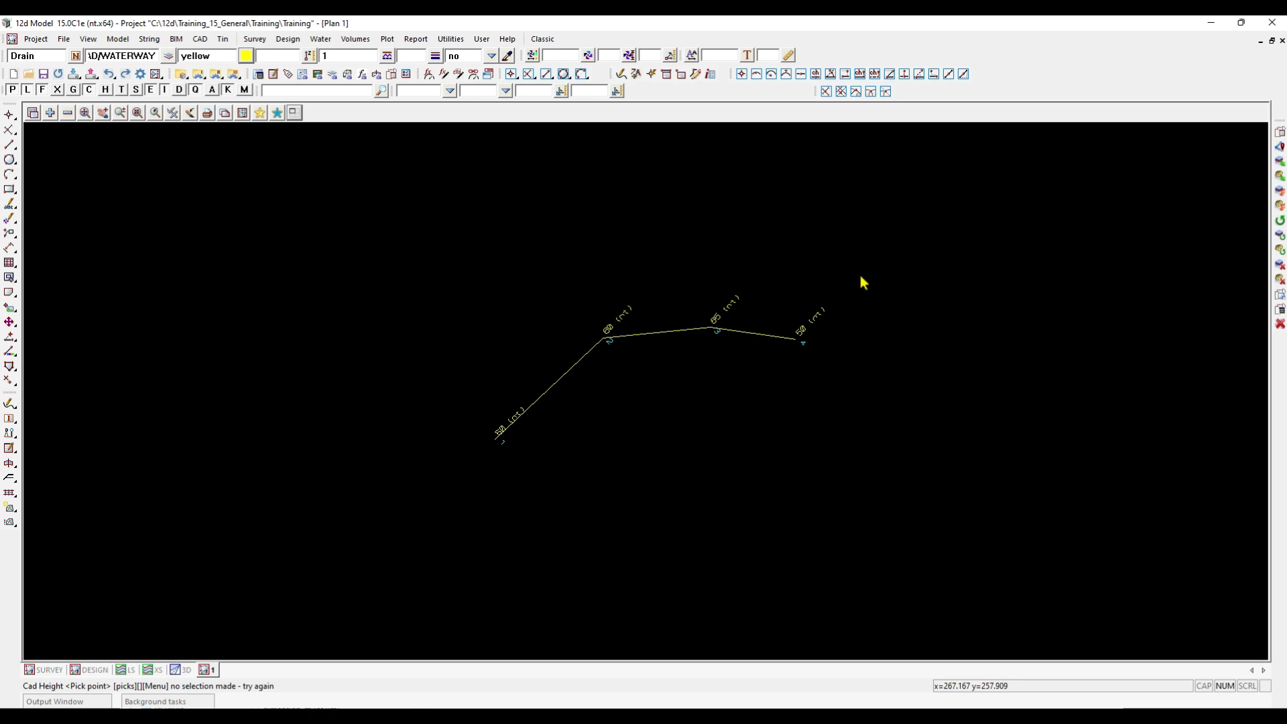
pyautogui.scroll(1, 795, 337)
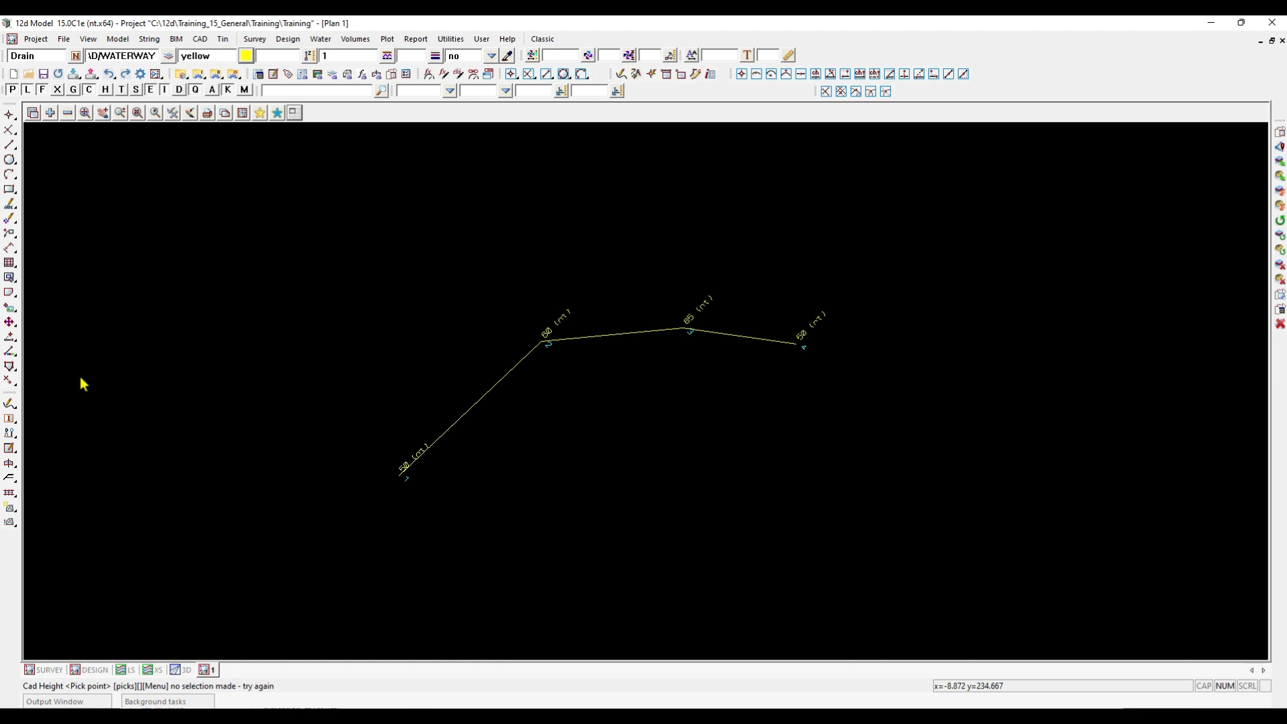
# Create a parallel copy of the full Drain string with an offset distance of 50 and offset height of 0
pyautogui.press('ctrl')
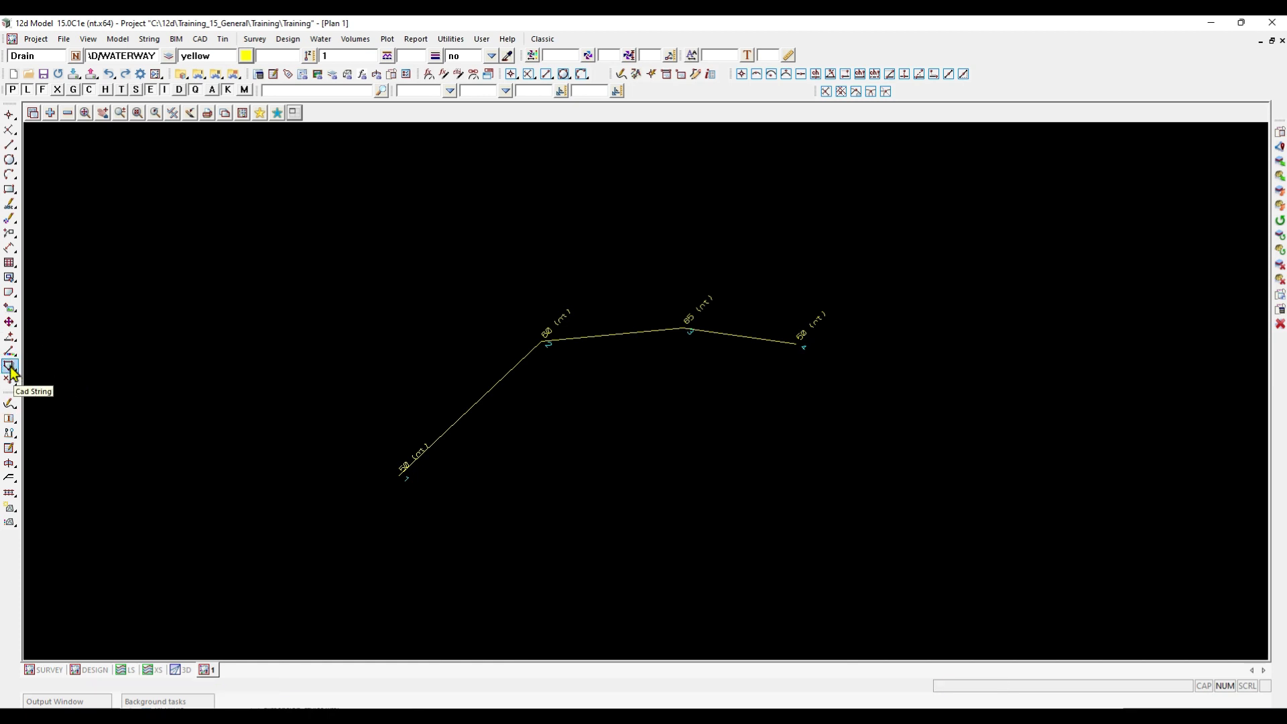
pyautogui.press('ctrl')
pyautogui.click(6, 370)
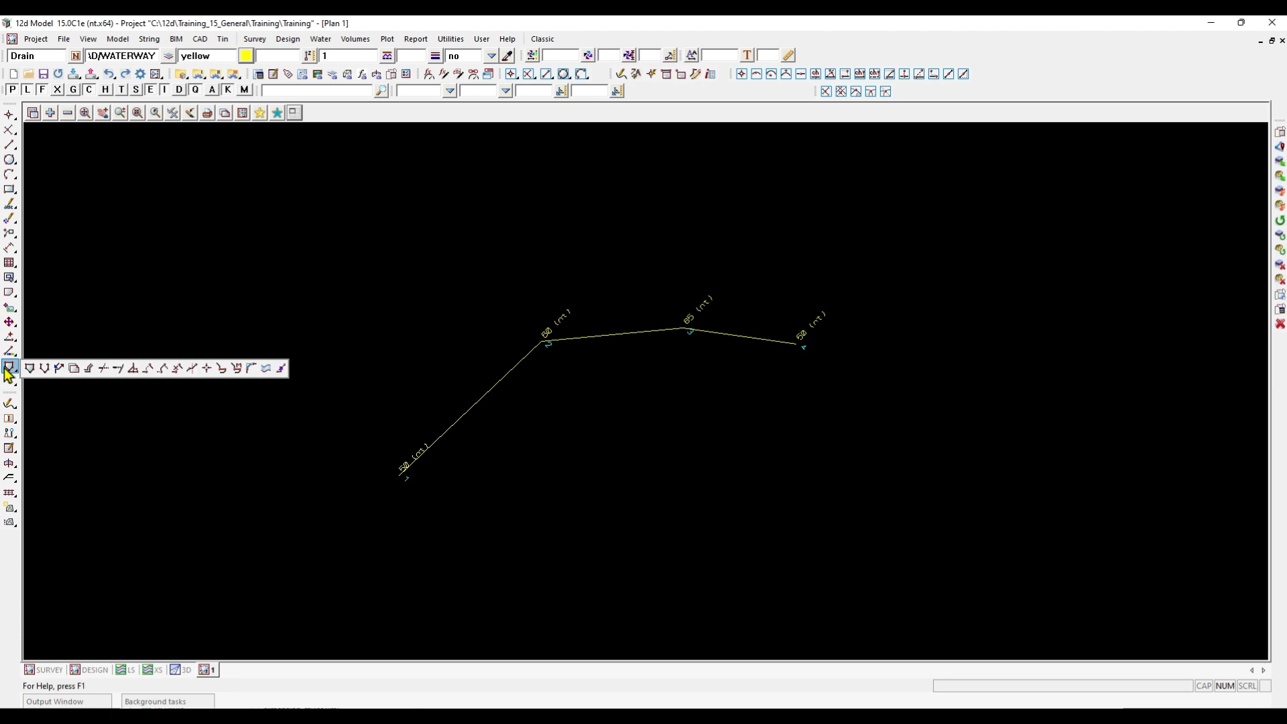
pyautogui.click(89, 369)
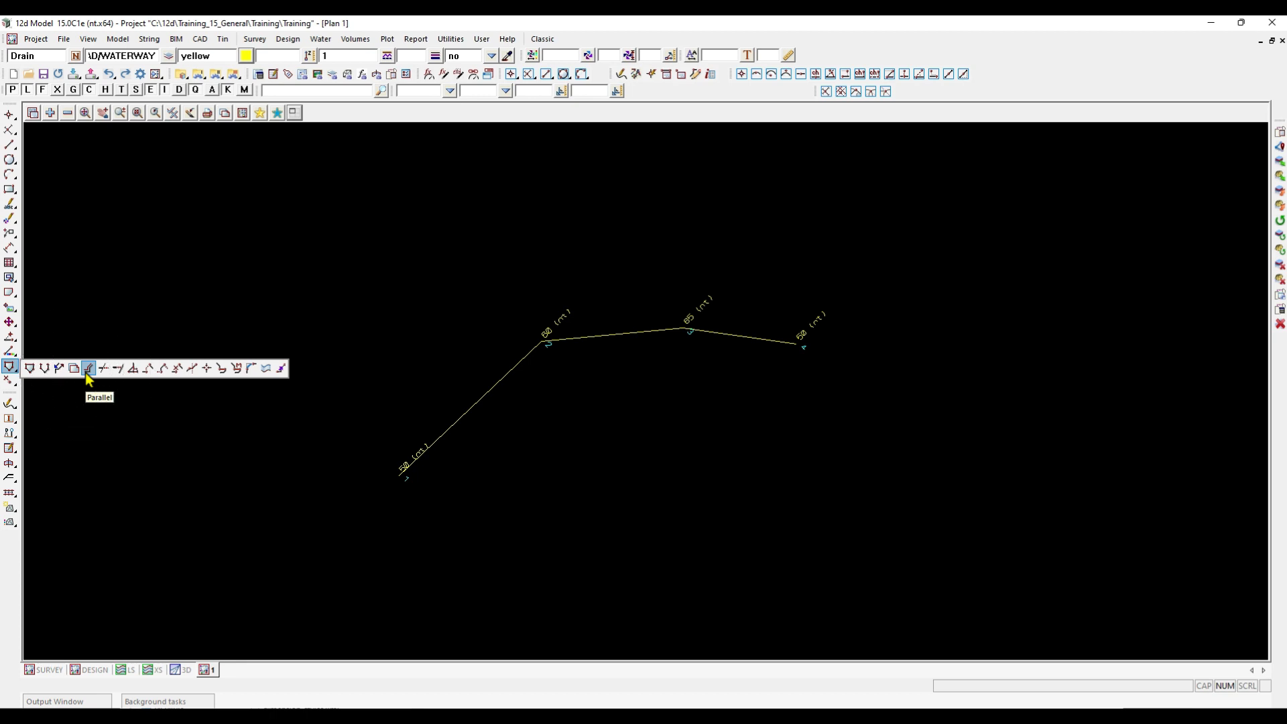
pyautogui.click(89, 369)
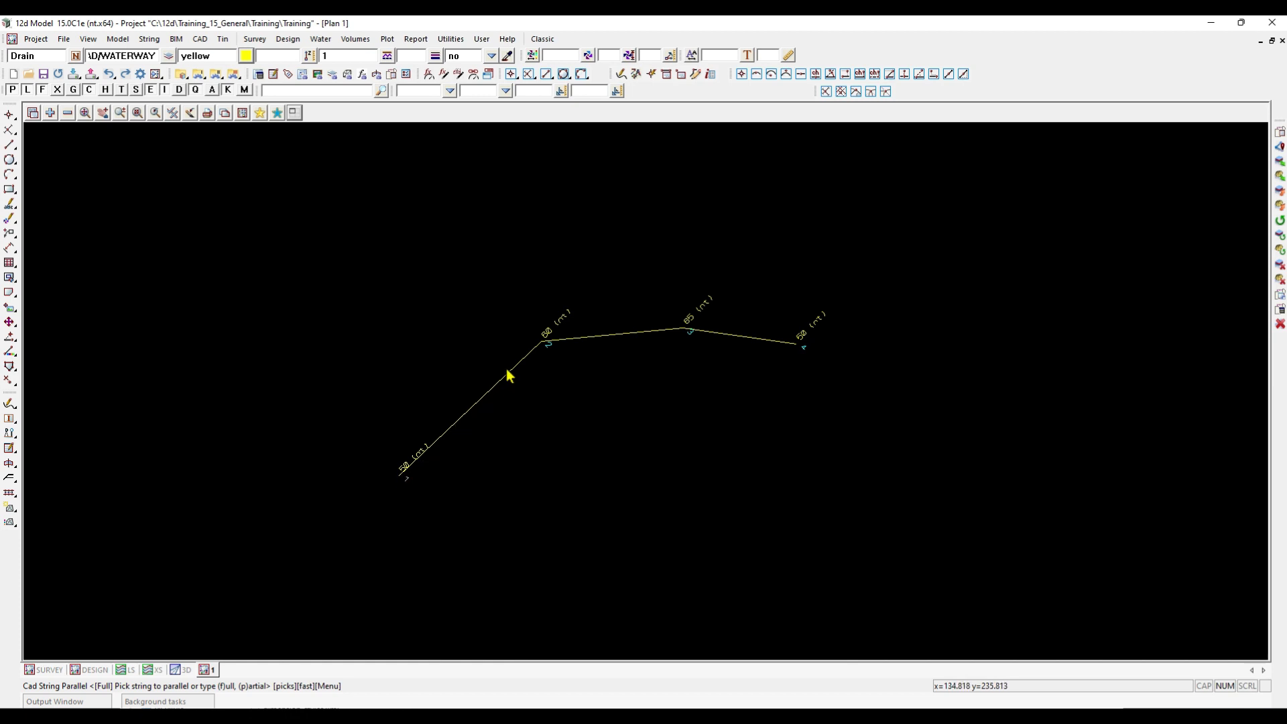
pyautogui.click(539, 340)
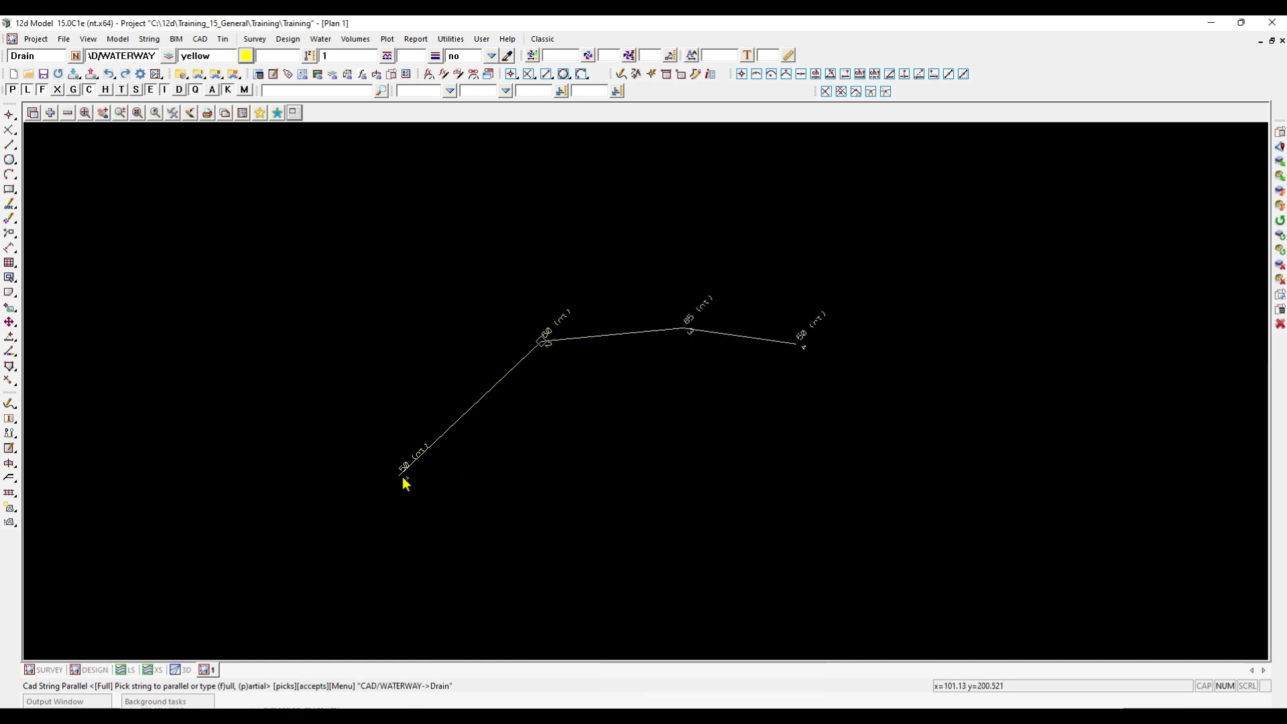
pyautogui.click(457, 421)
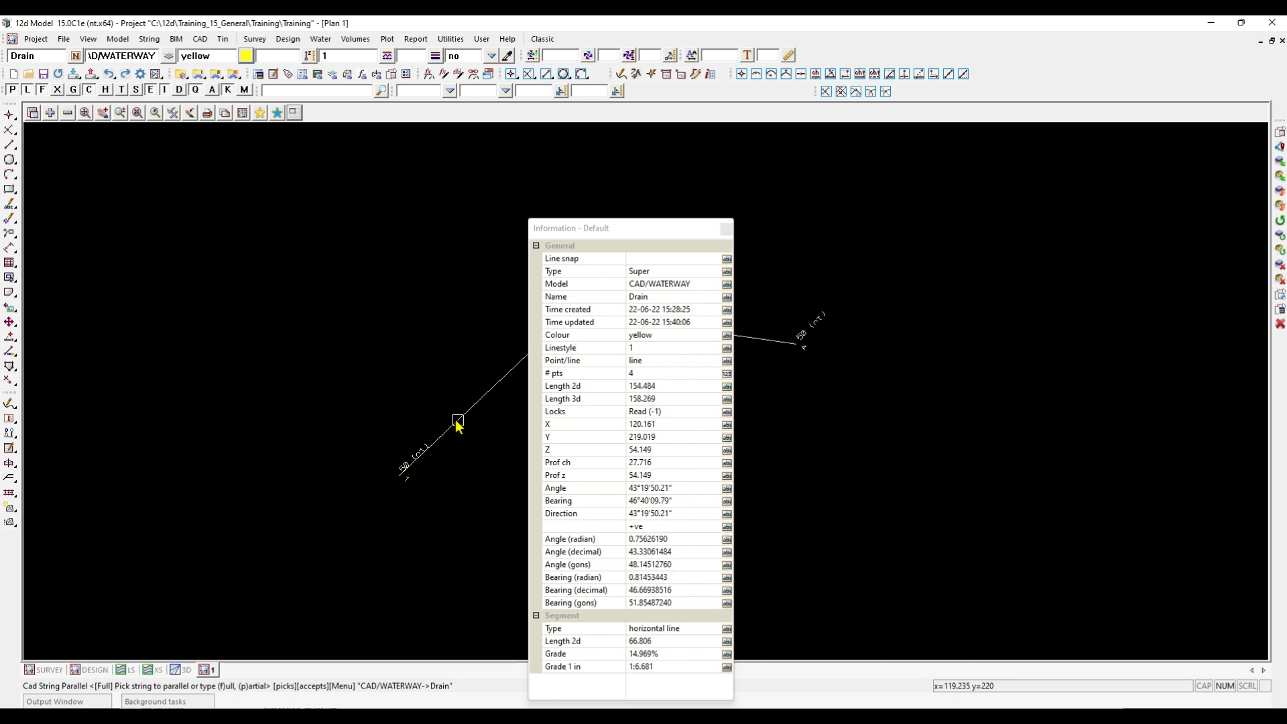
pyautogui.middleClick(456, 422)
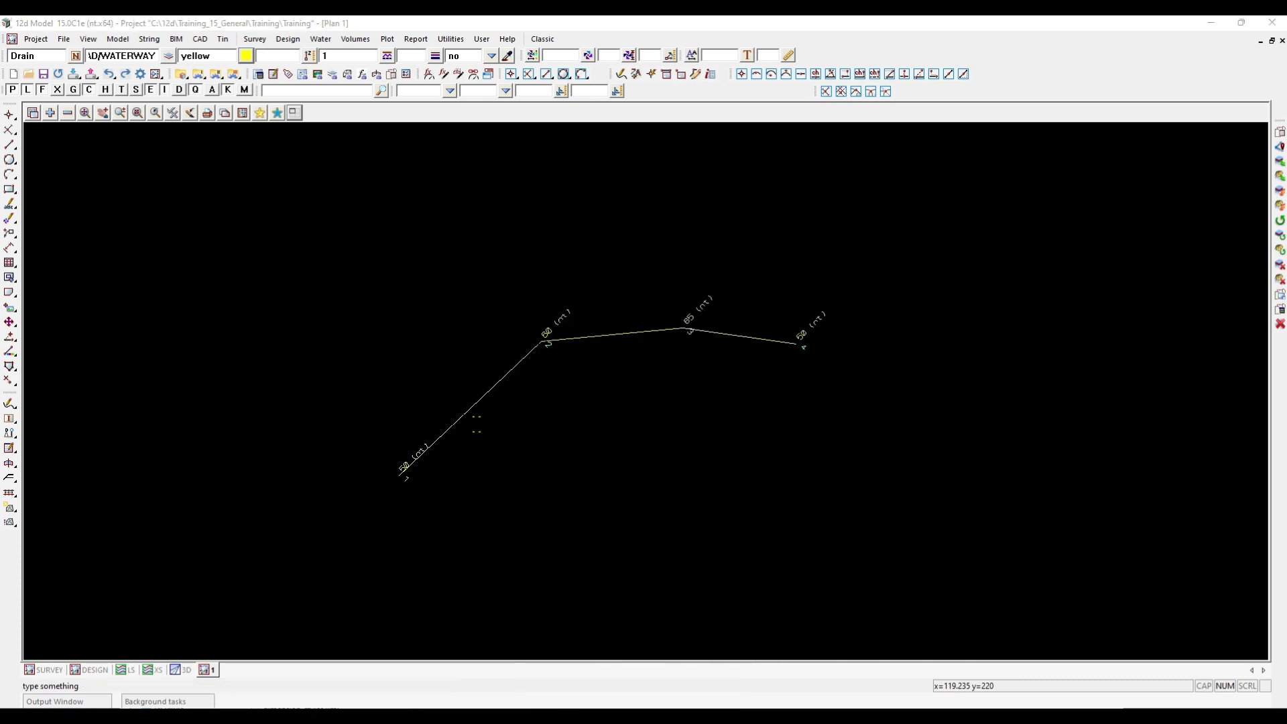
pyautogui.moveTo(452, 409); pyautogui.dragTo(524, 446)
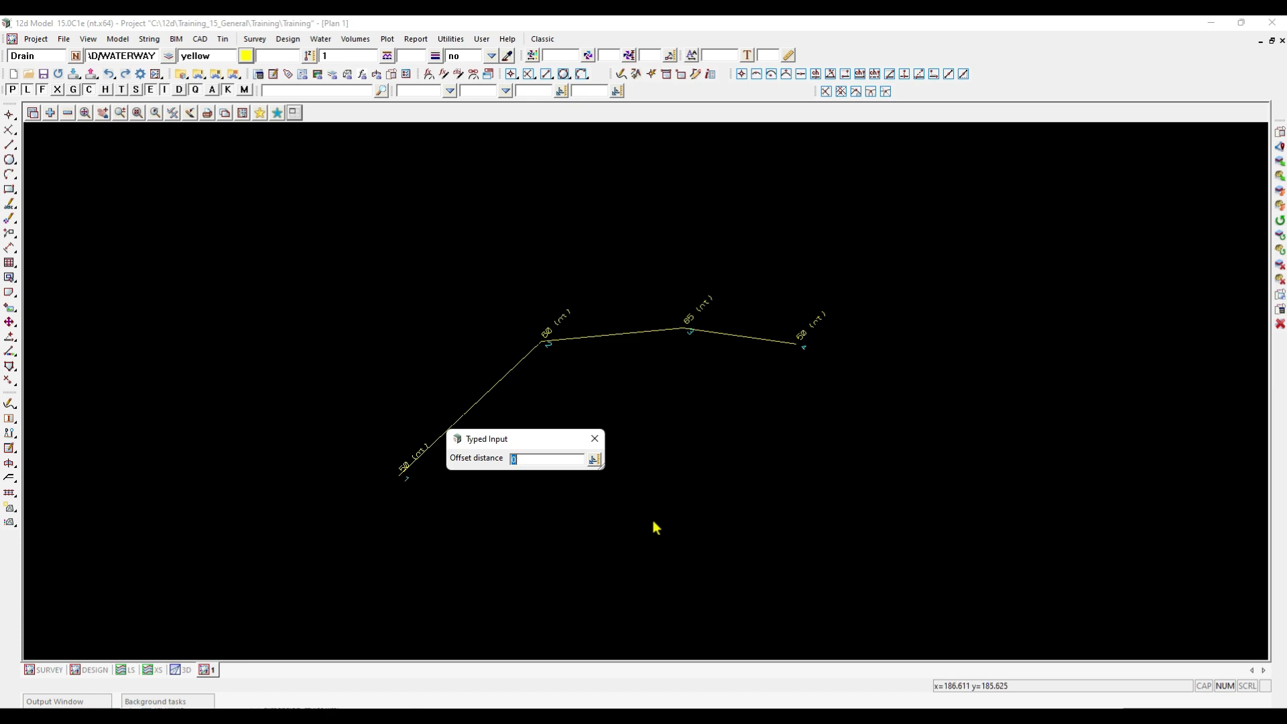
pyautogui.write('50')
pyautogui.press('Return')
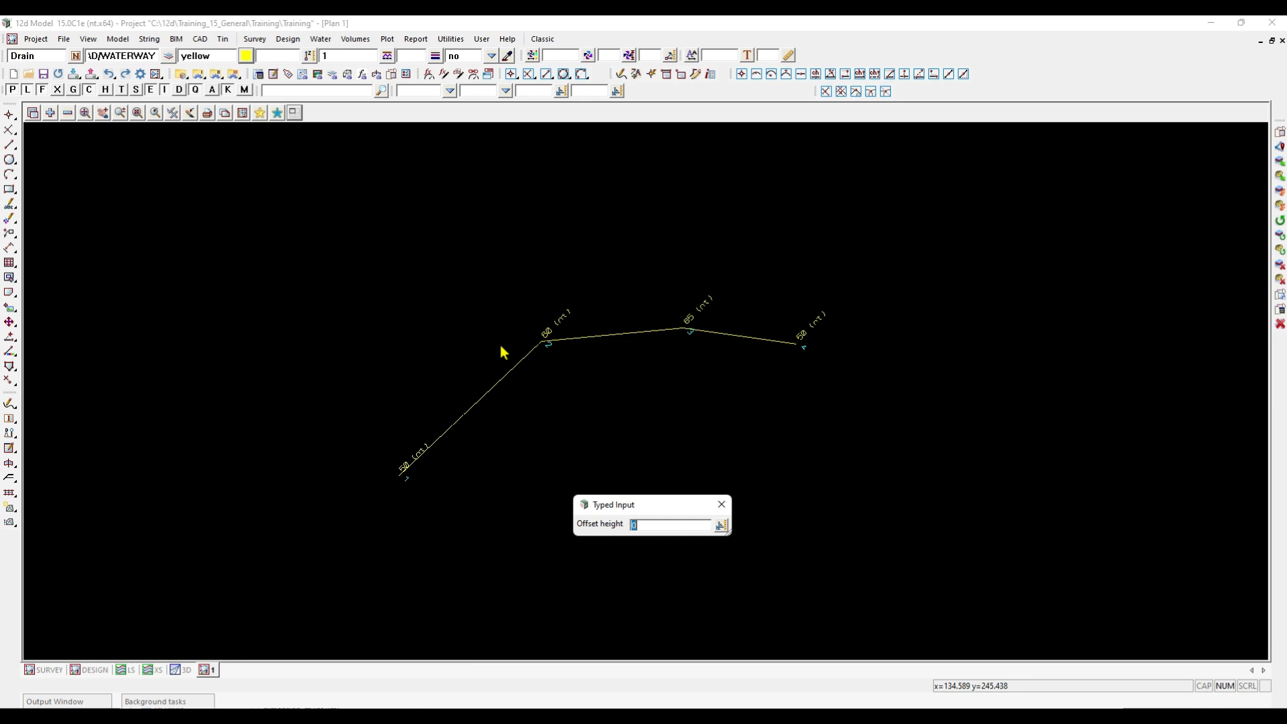
pyautogui.press('Return')
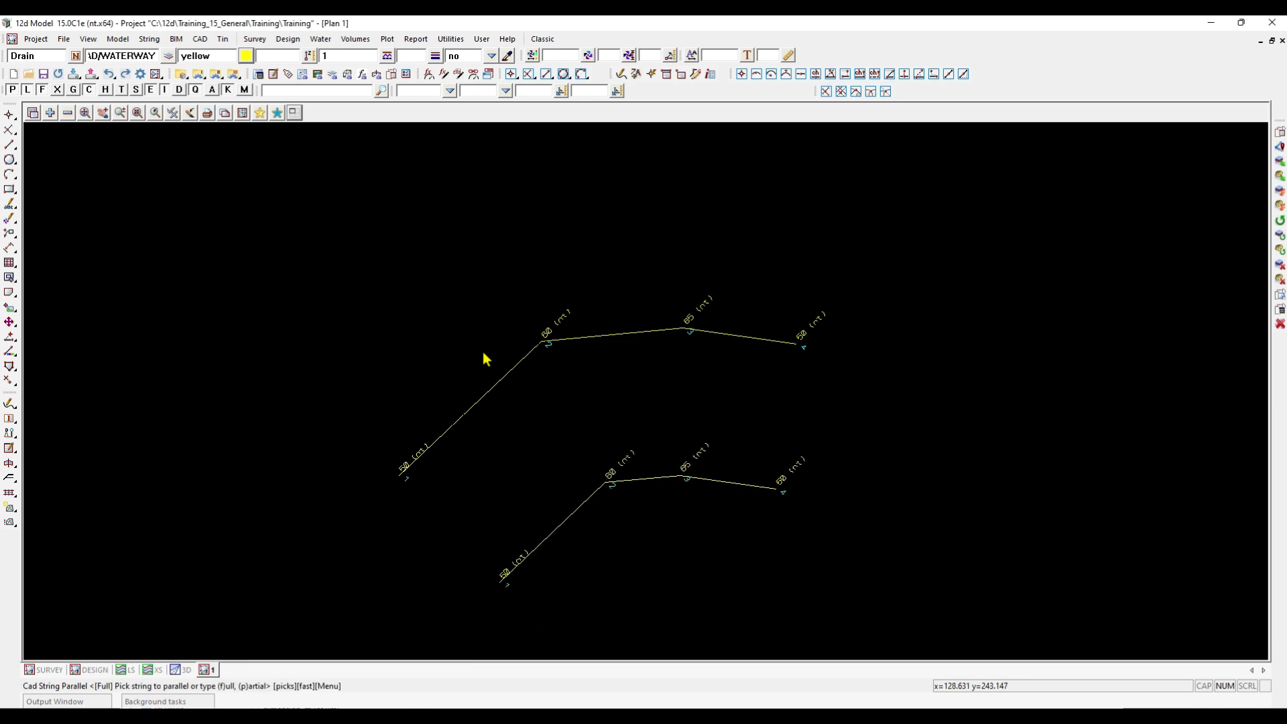
# Set the CAD colour for new strings to cyan
pyautogui.click(626, 485)
pyautogui.click(627, 485)
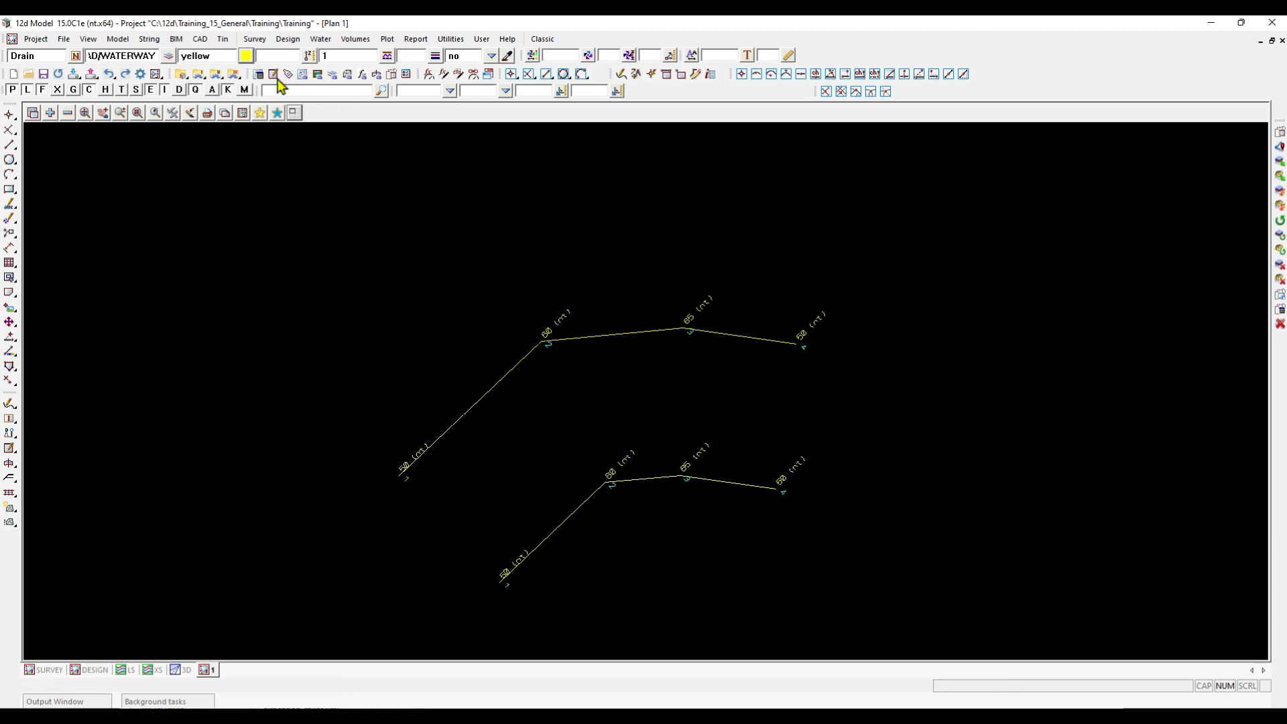
pyautogui.click(246, 55)
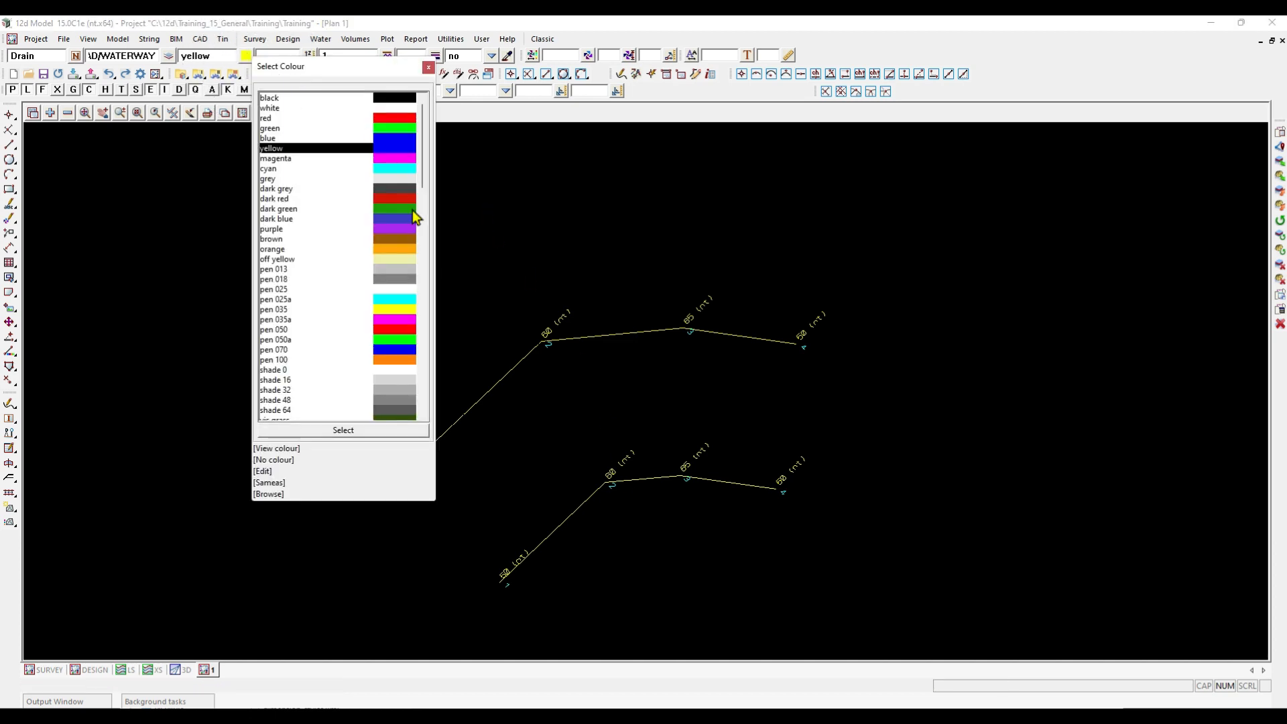
pyautogui.doubleClick(397, 173)
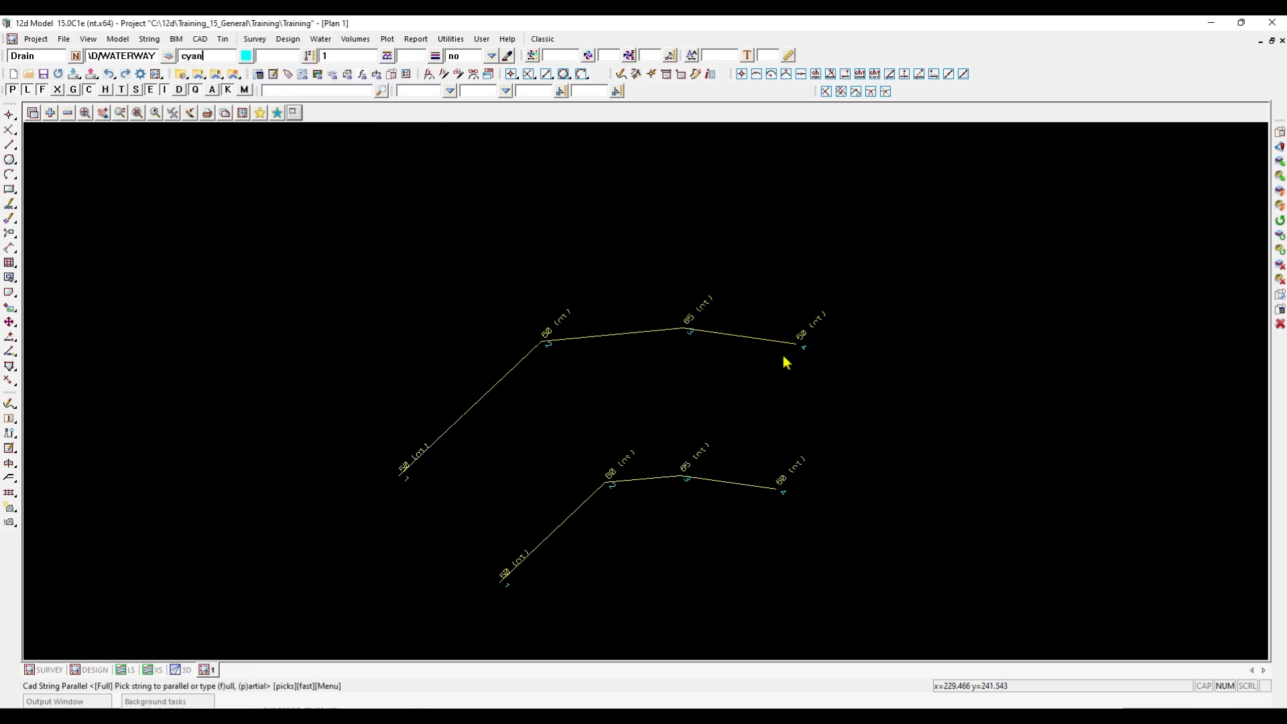
# Create a cyan parallel of the original Drain string 50 away on its upper side, with no height offset
pyautogui.click(8, 367)
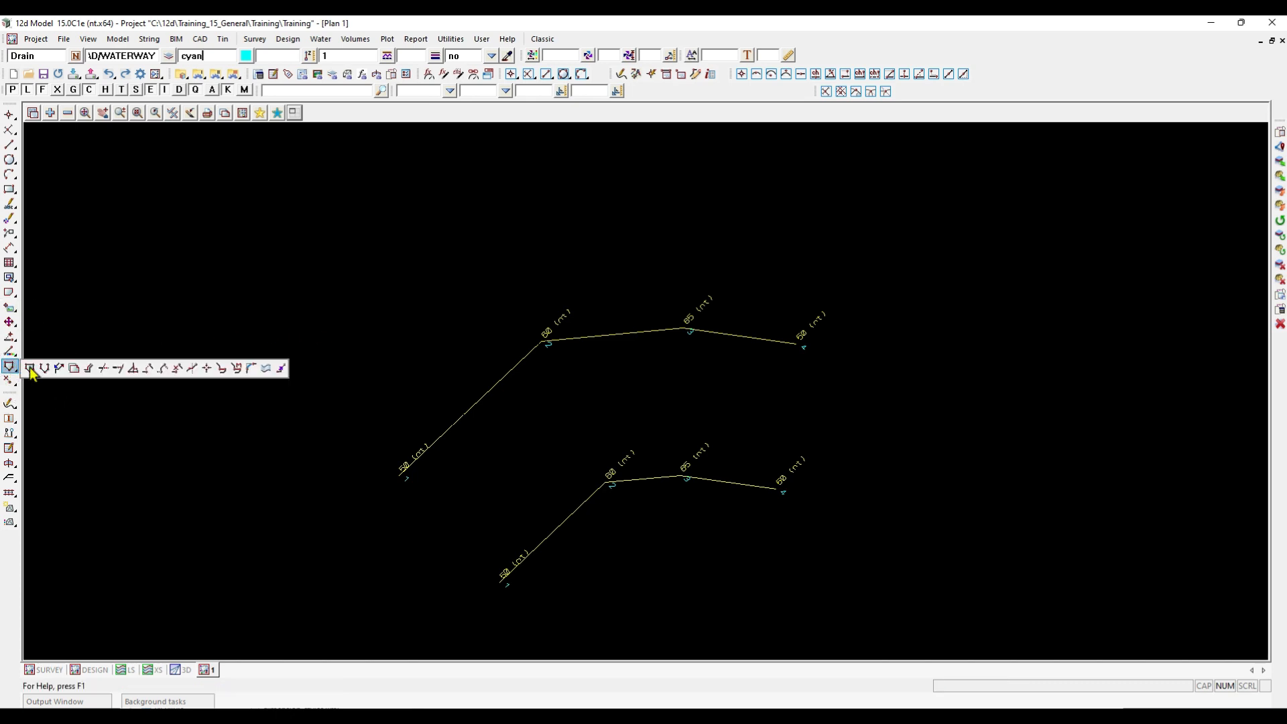
pyautogui.click(88, 369)
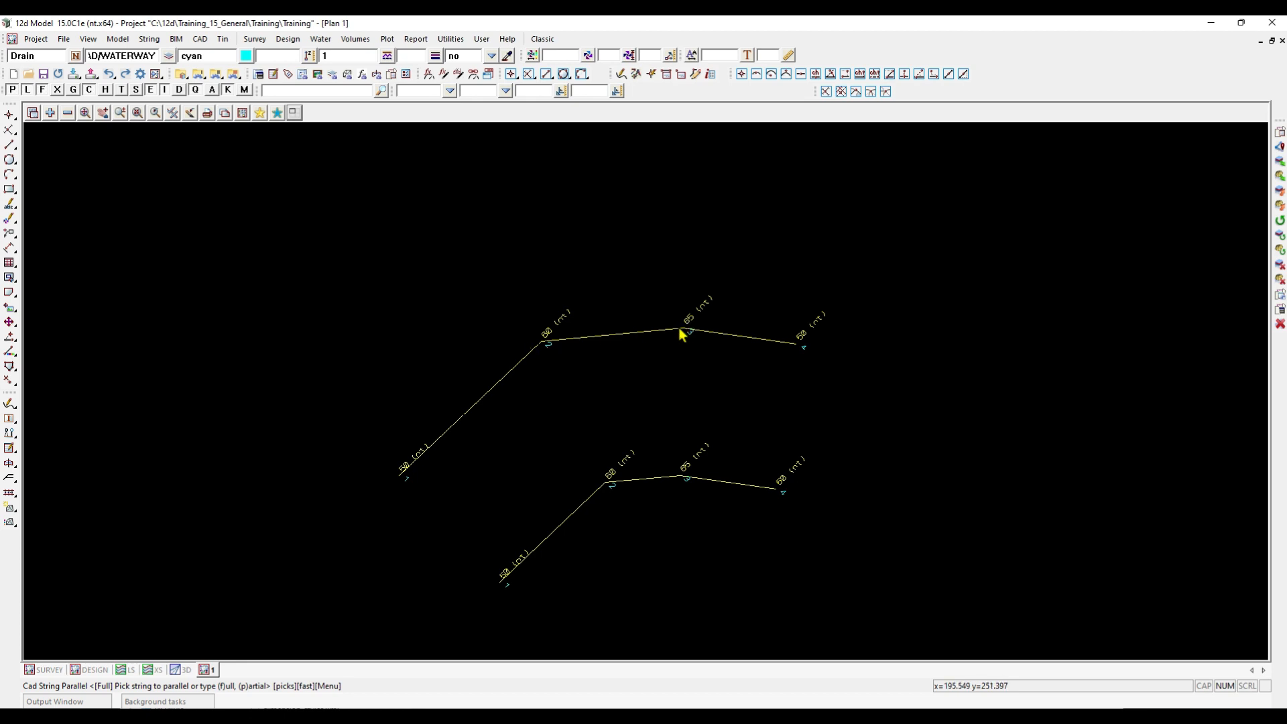
pyautogui.click(552, 343)
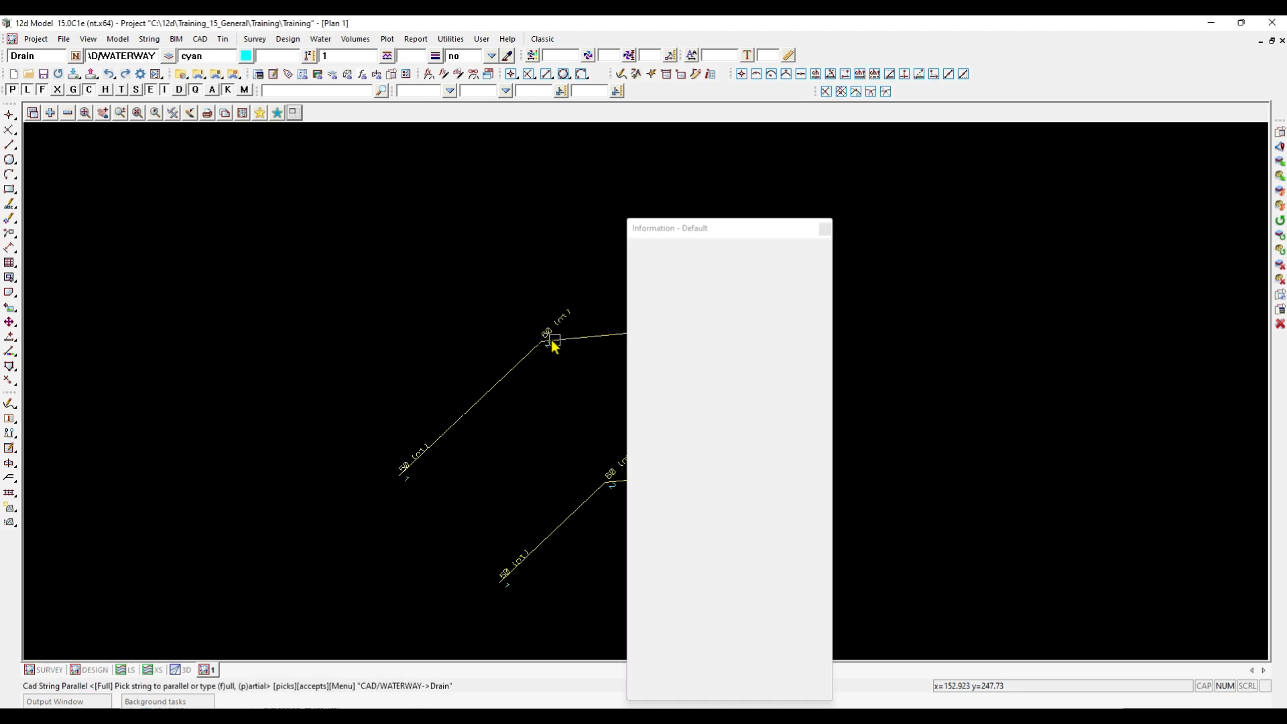
pyautogui.middleClick(552, 341)
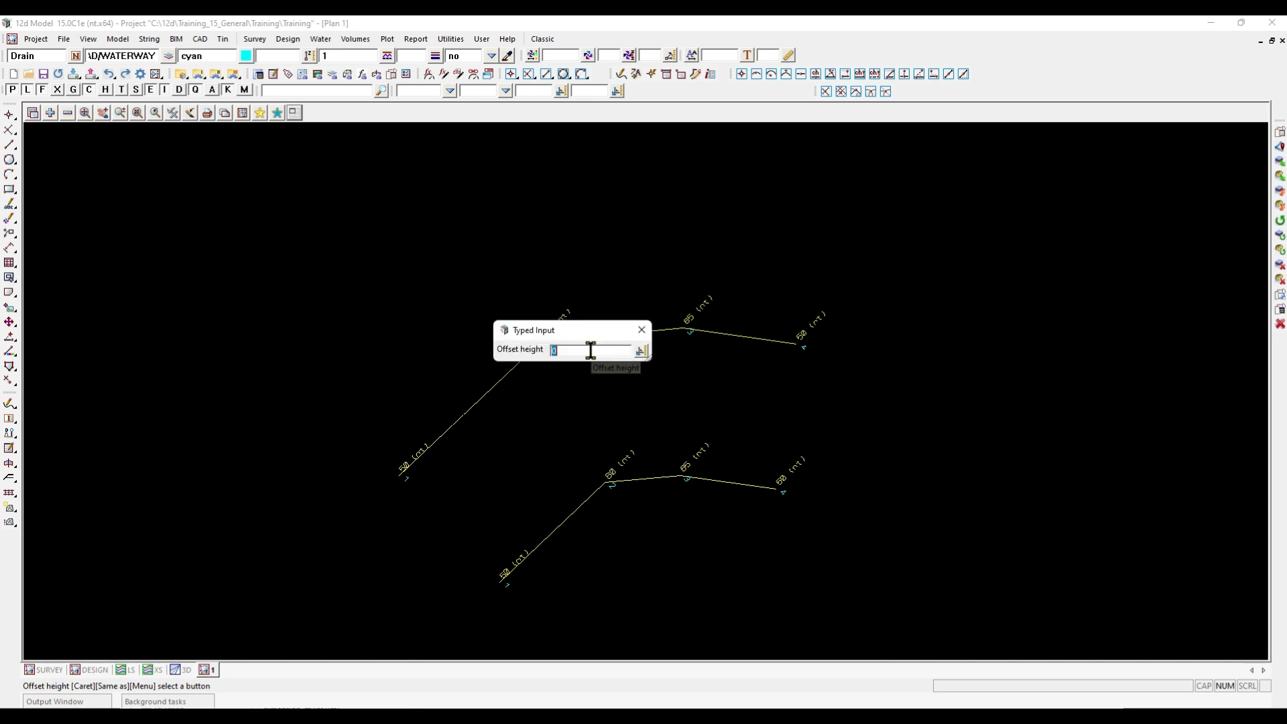
pyautogui.press('Return')
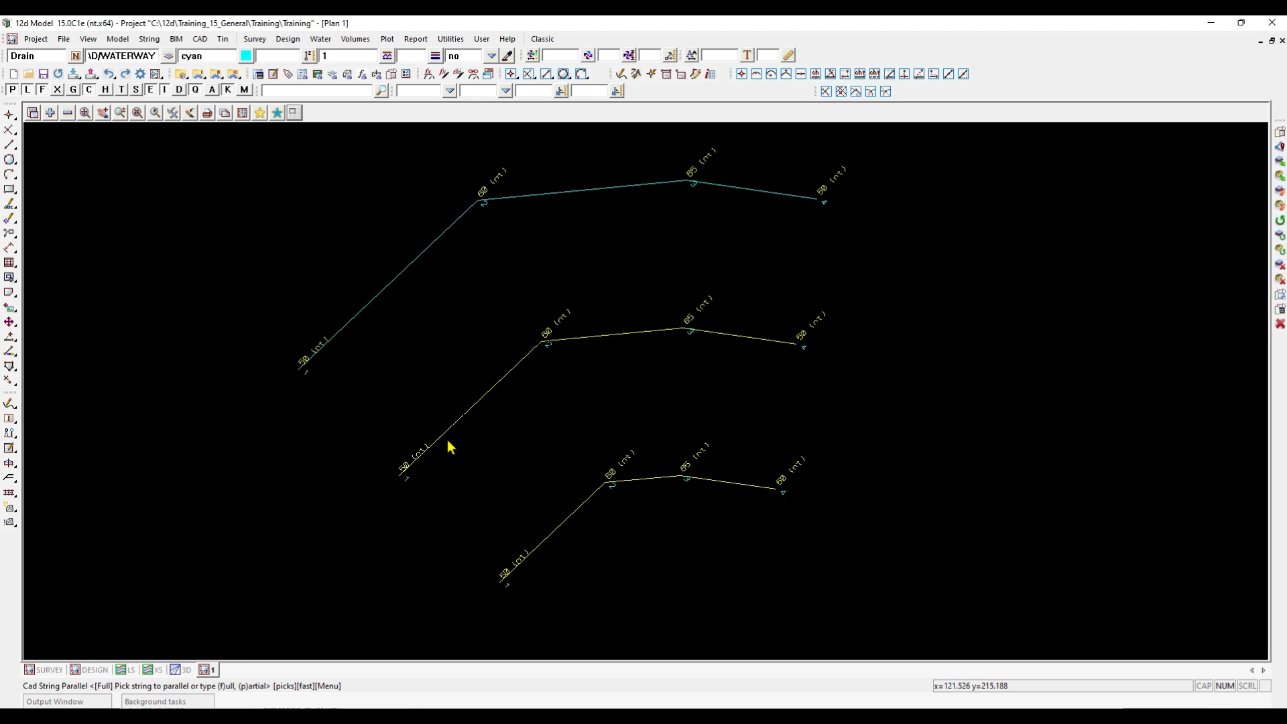
# Create another cyan parallel of the original Drain string using an offset distance of -20 and no height offset
pyautogui.scroll(1, 439, 437)
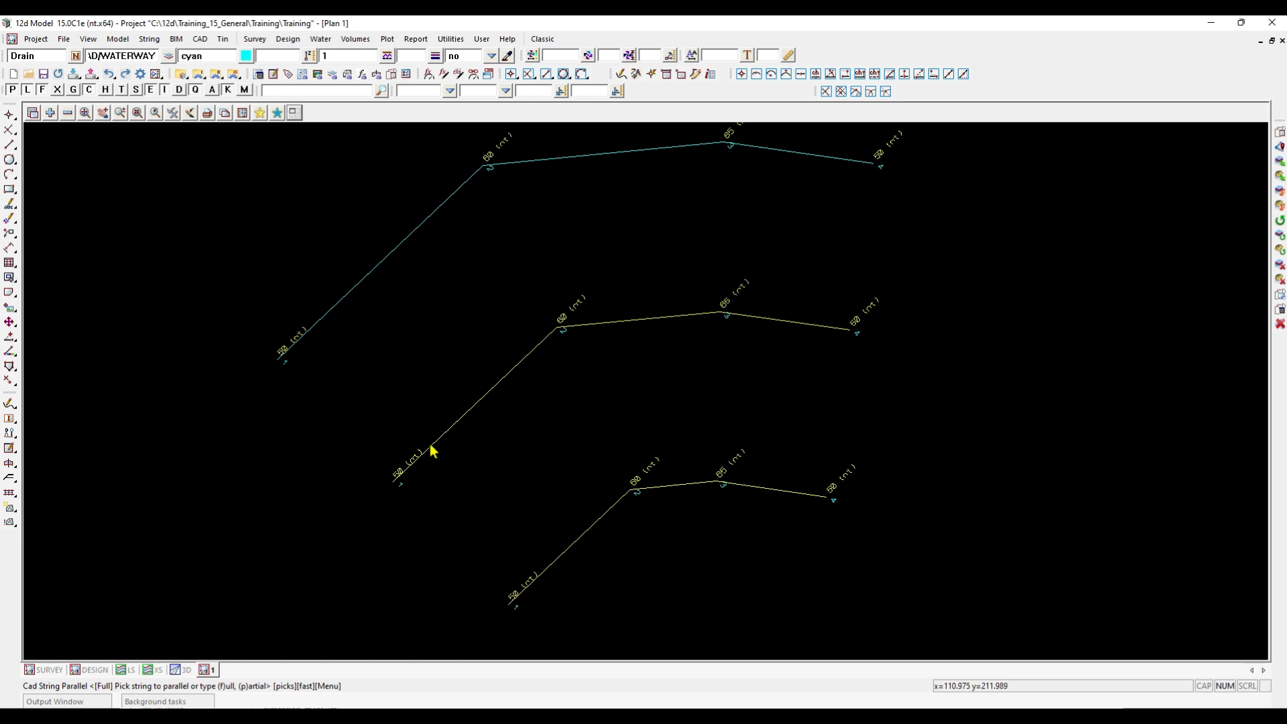
pyautogui.click(485, 397)
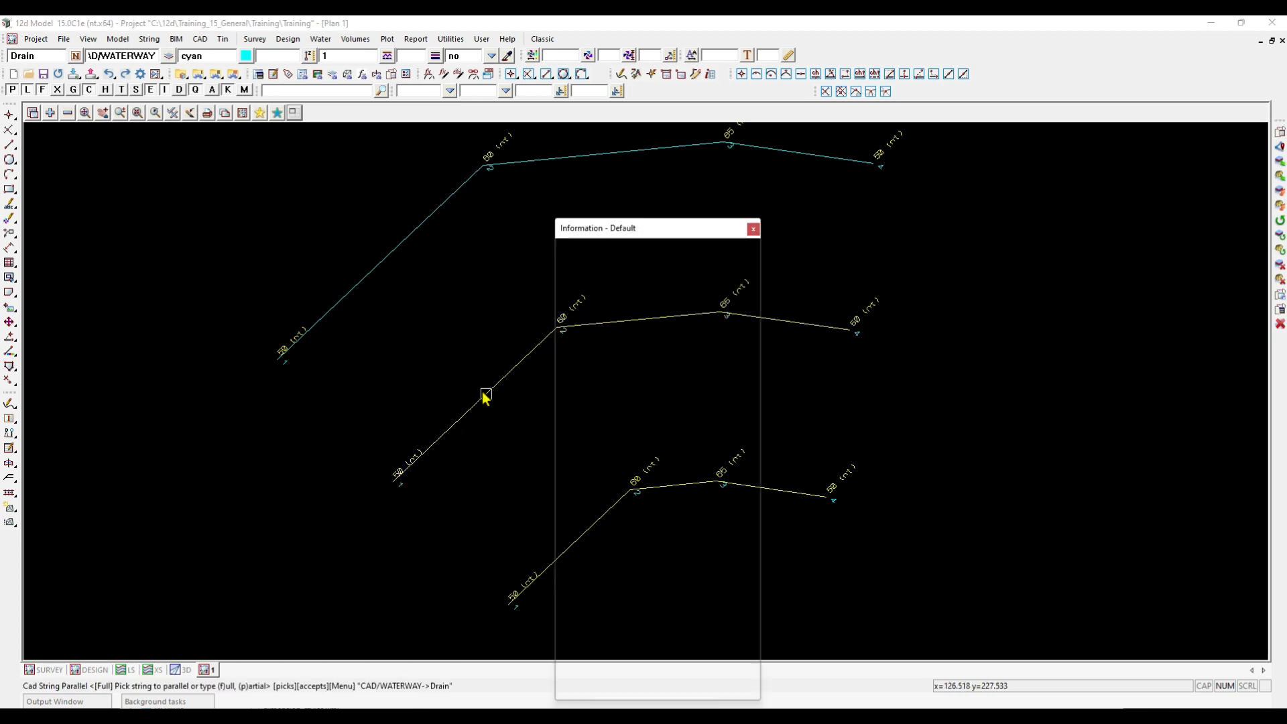
pyautogui.middleClick(484, 396)
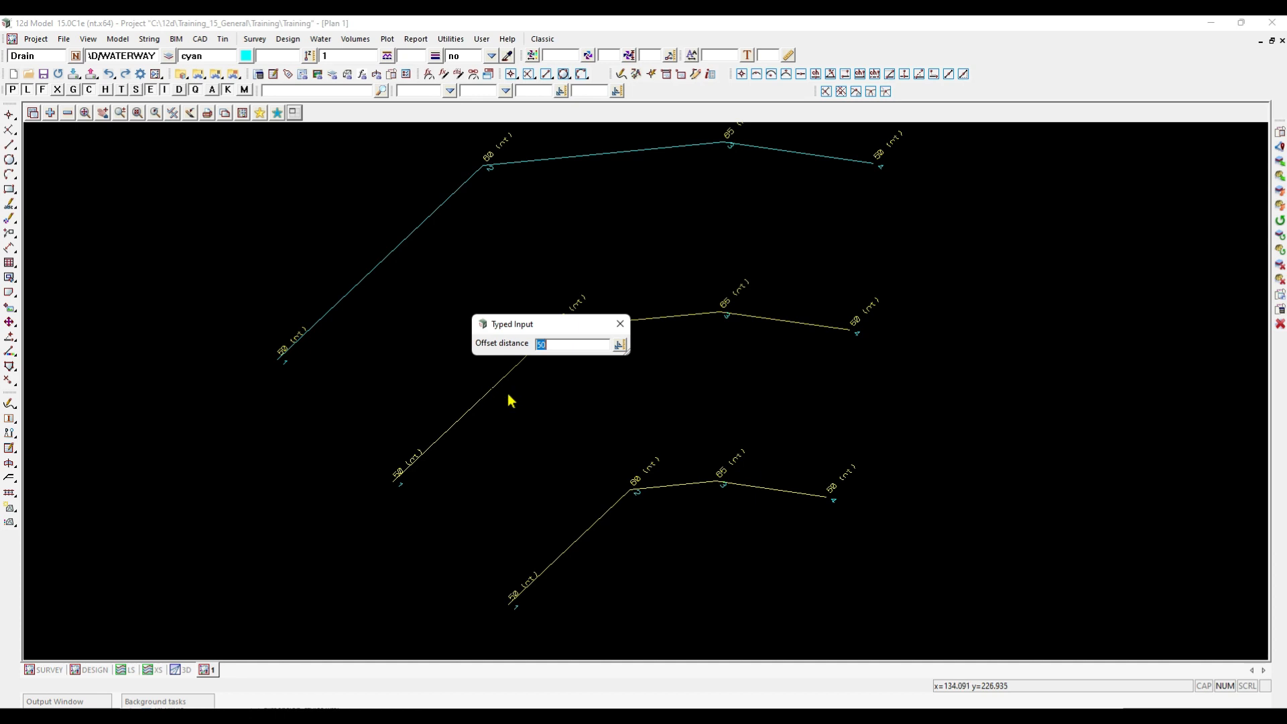
pyautogui.write('-20')
pyautogui.press('Return')
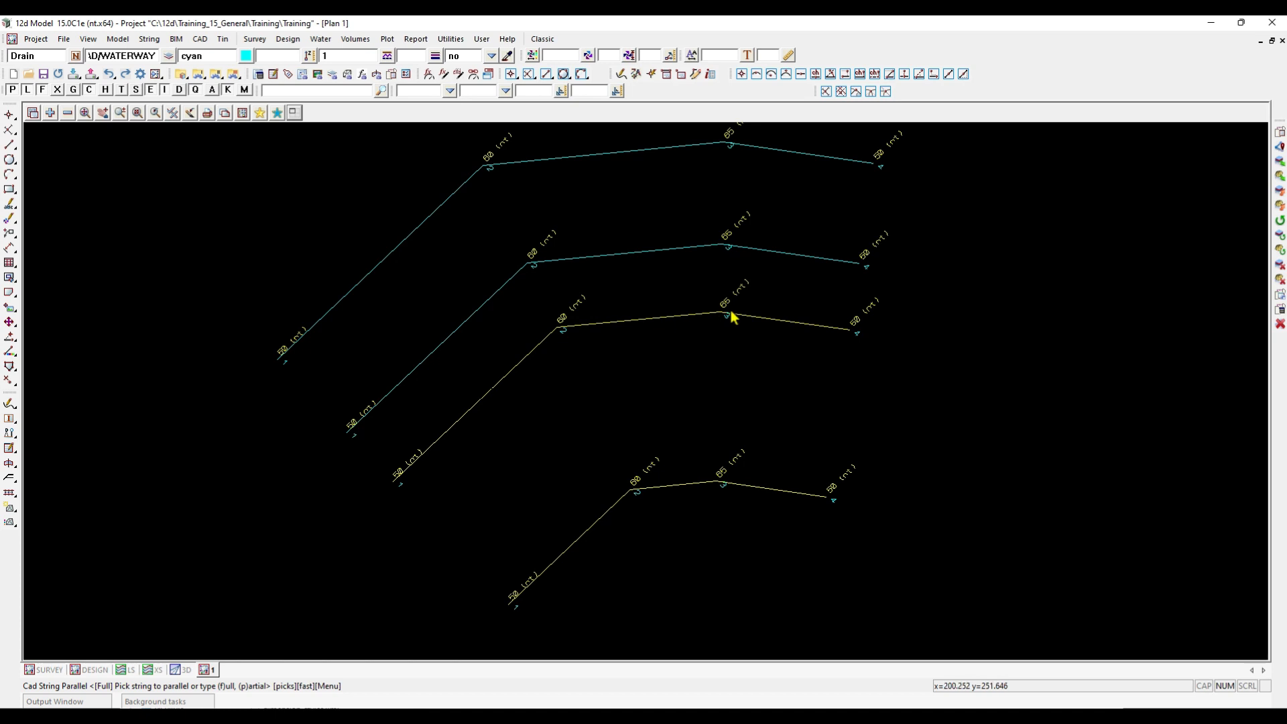
# Create a cyan parallel of the original Drain string 20 away on its lower side, keeping the same heights
pyautogui.click(586, 326)
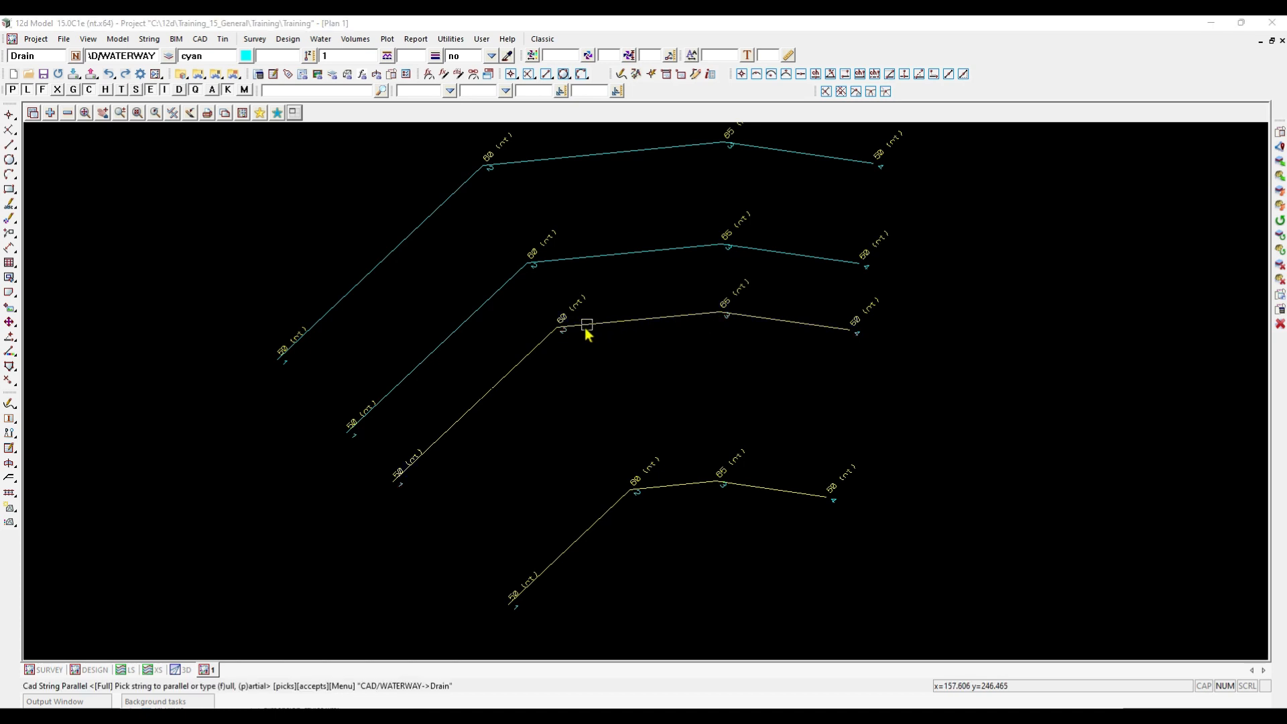
pyautogui.middleClick(586, 331)
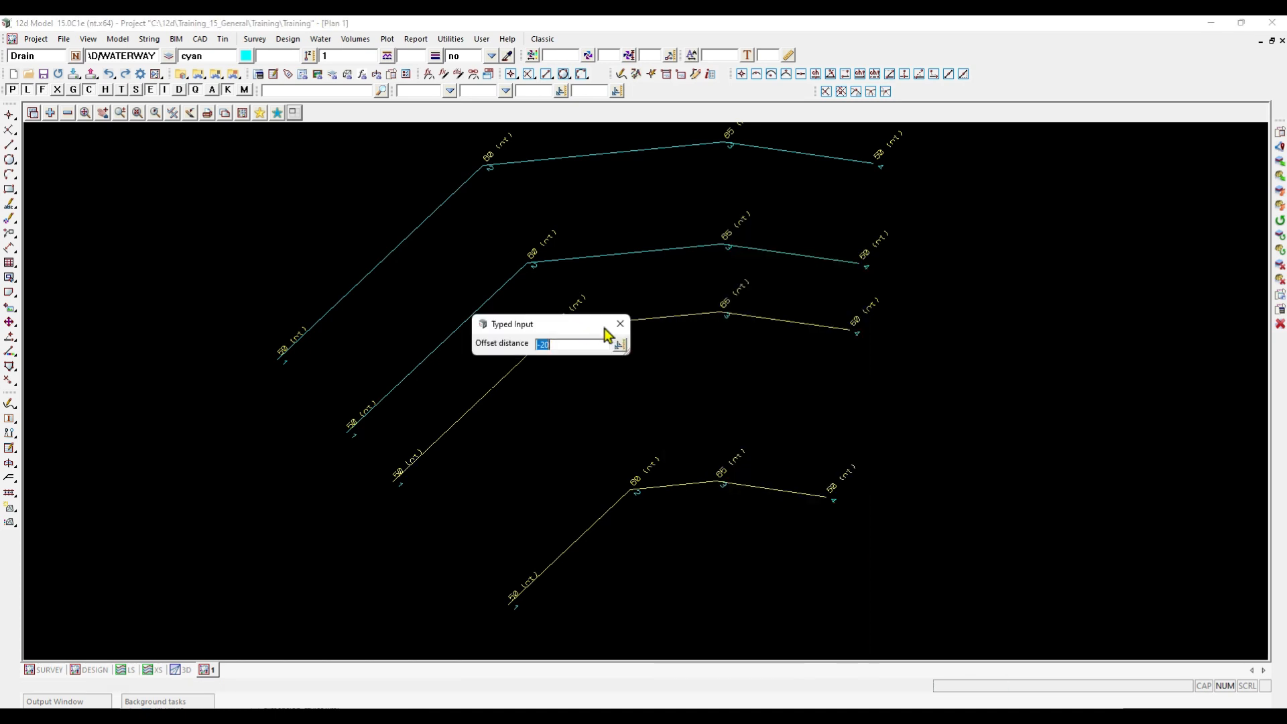
pyautogui.press('Return')
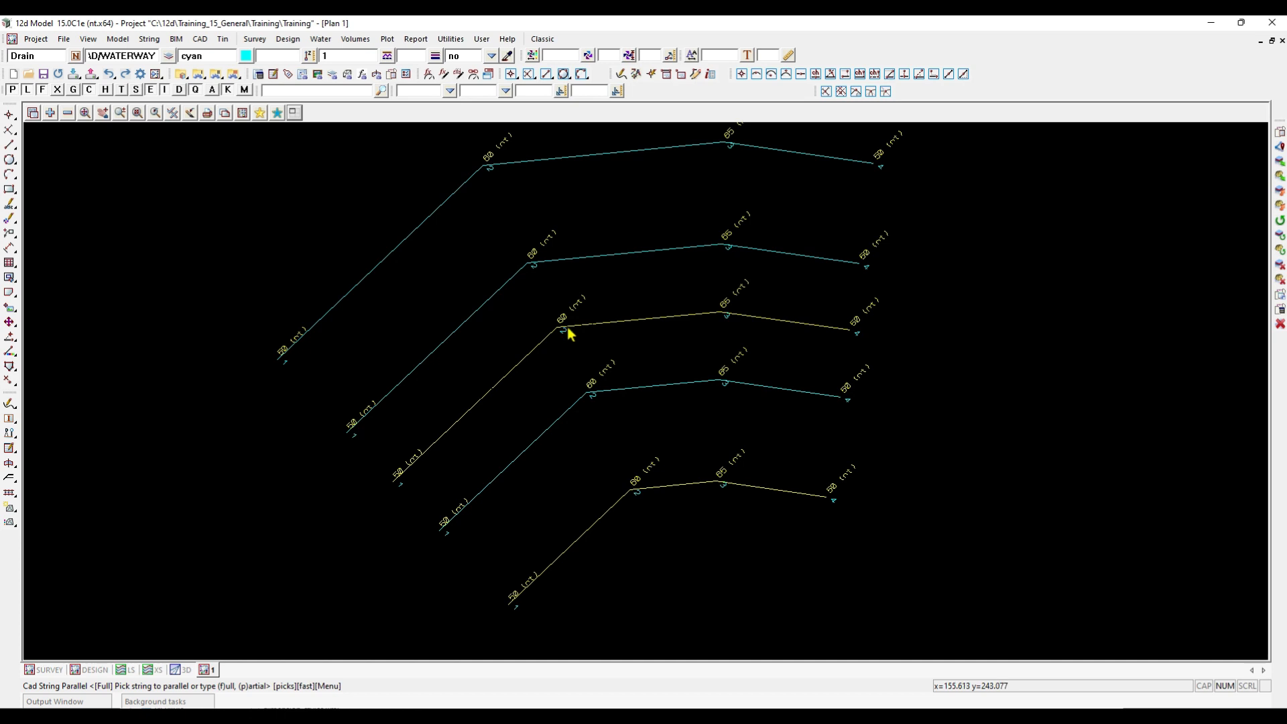
pyautogui.click(173, 114)
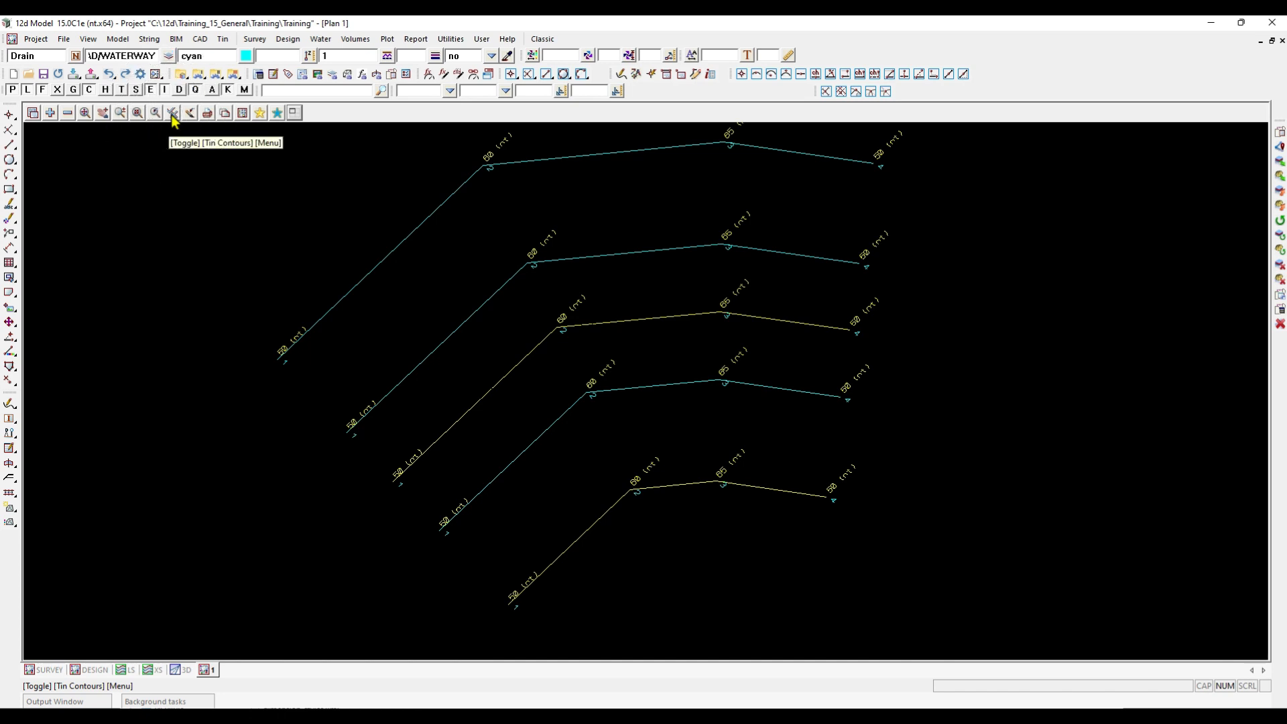
pyautogui.rightClick(172, 115)
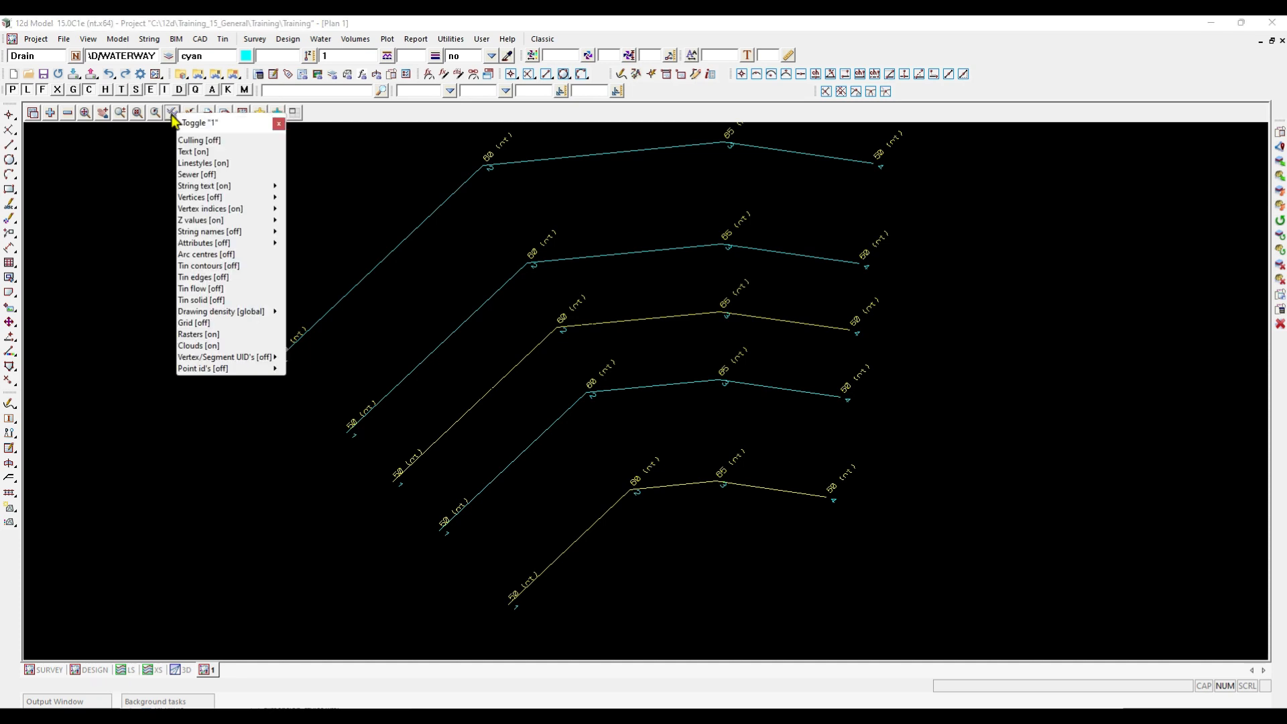
pyautogui.click(209, 218)
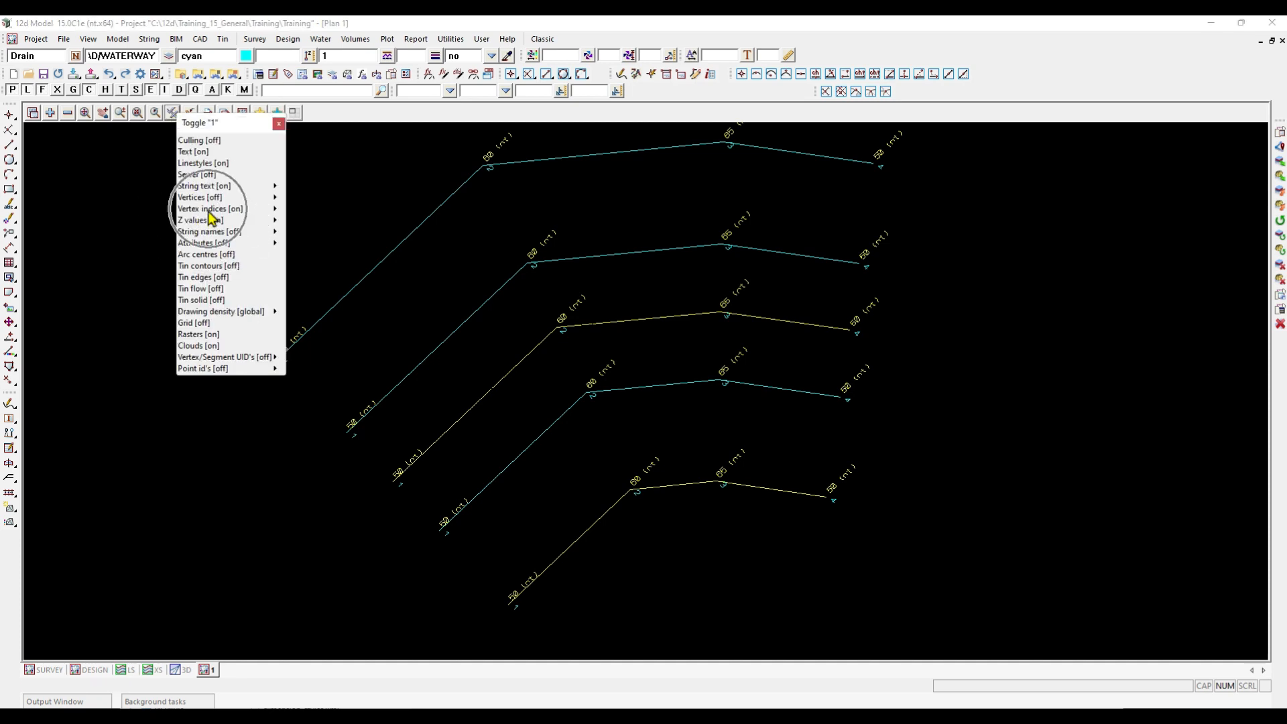
pyautogui.click(279, 124)
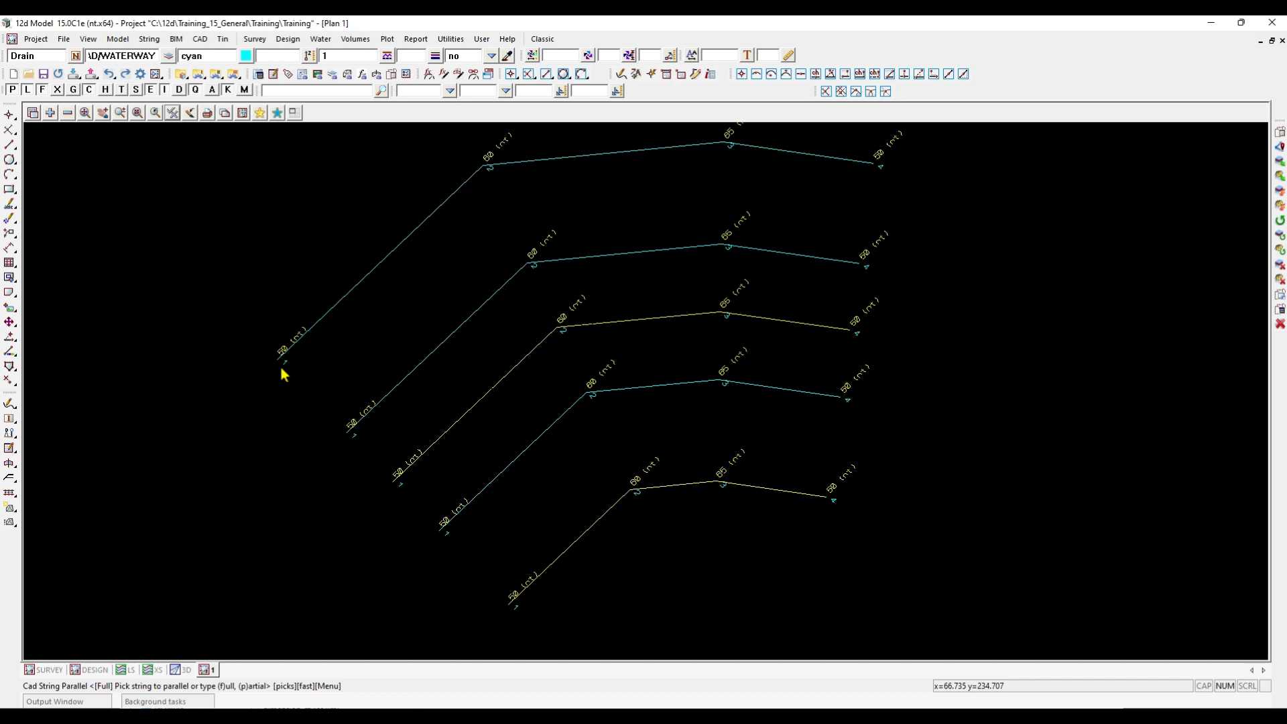
# Start a 12d data import and choose Topo.12da from the project folder as the file to read
pyautogui.press('Escape')
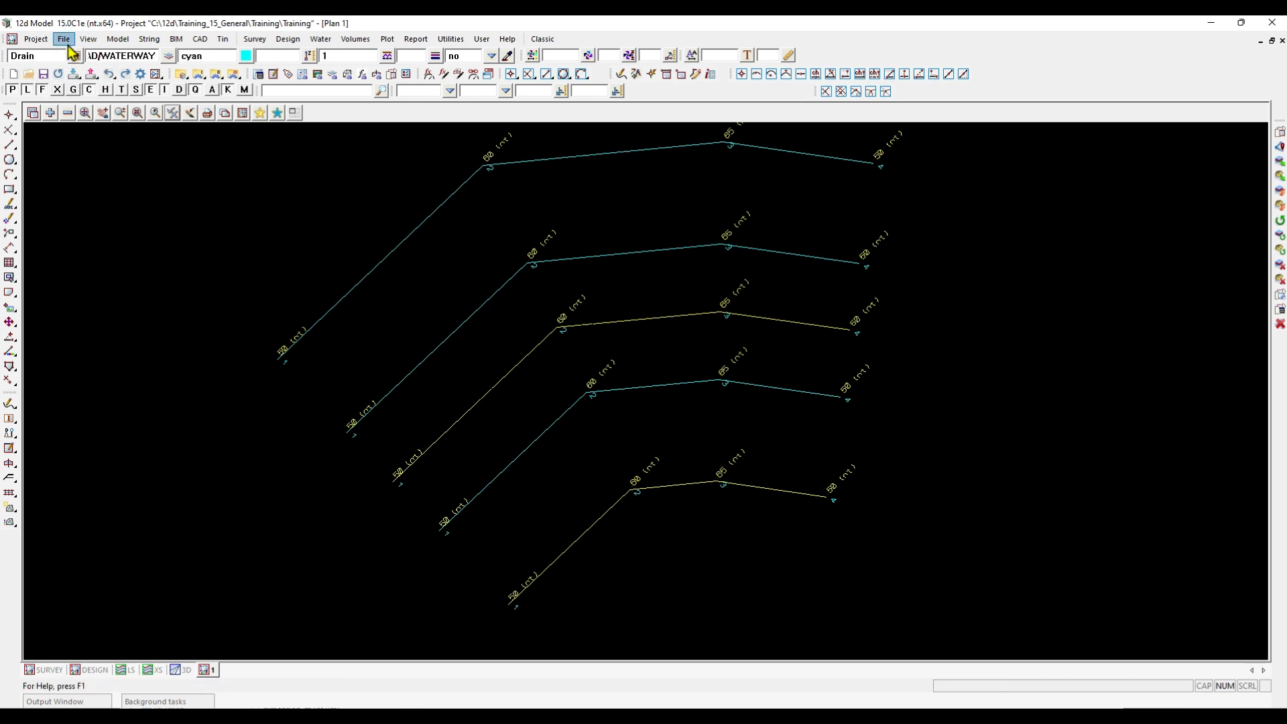
pyautogui.click(65, 40)
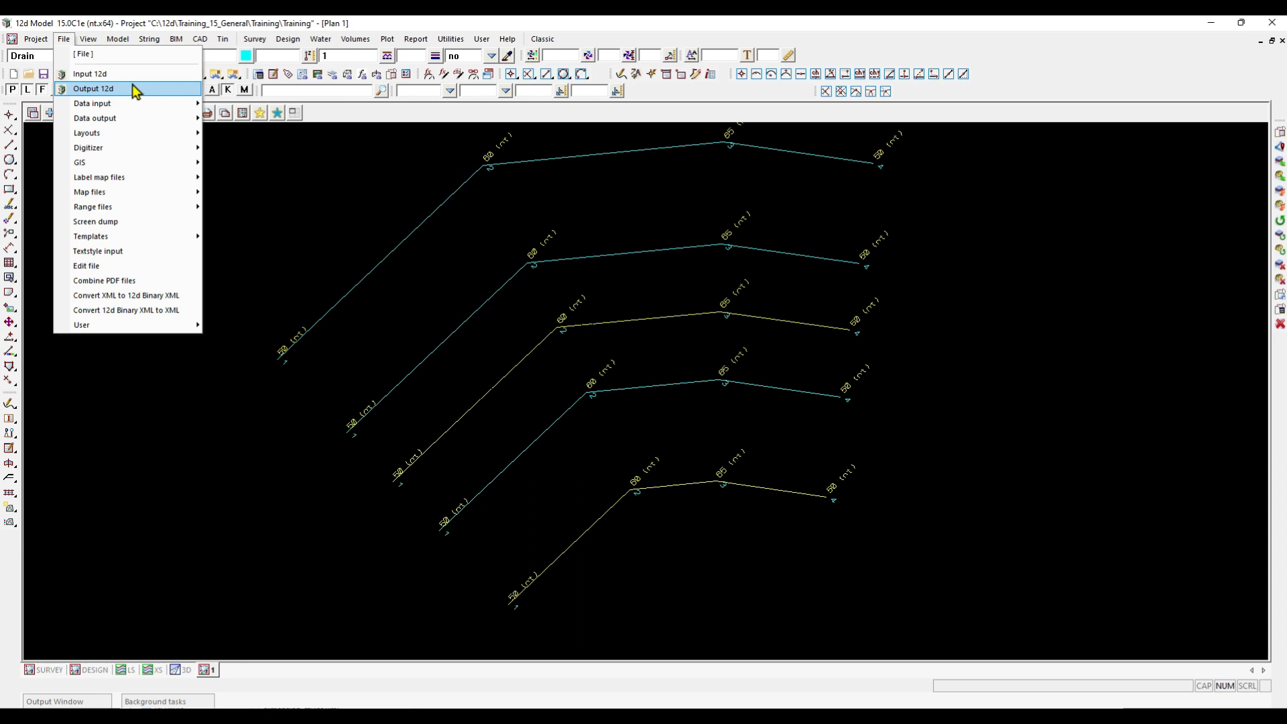
pyautogui.moveTo(138, 108)
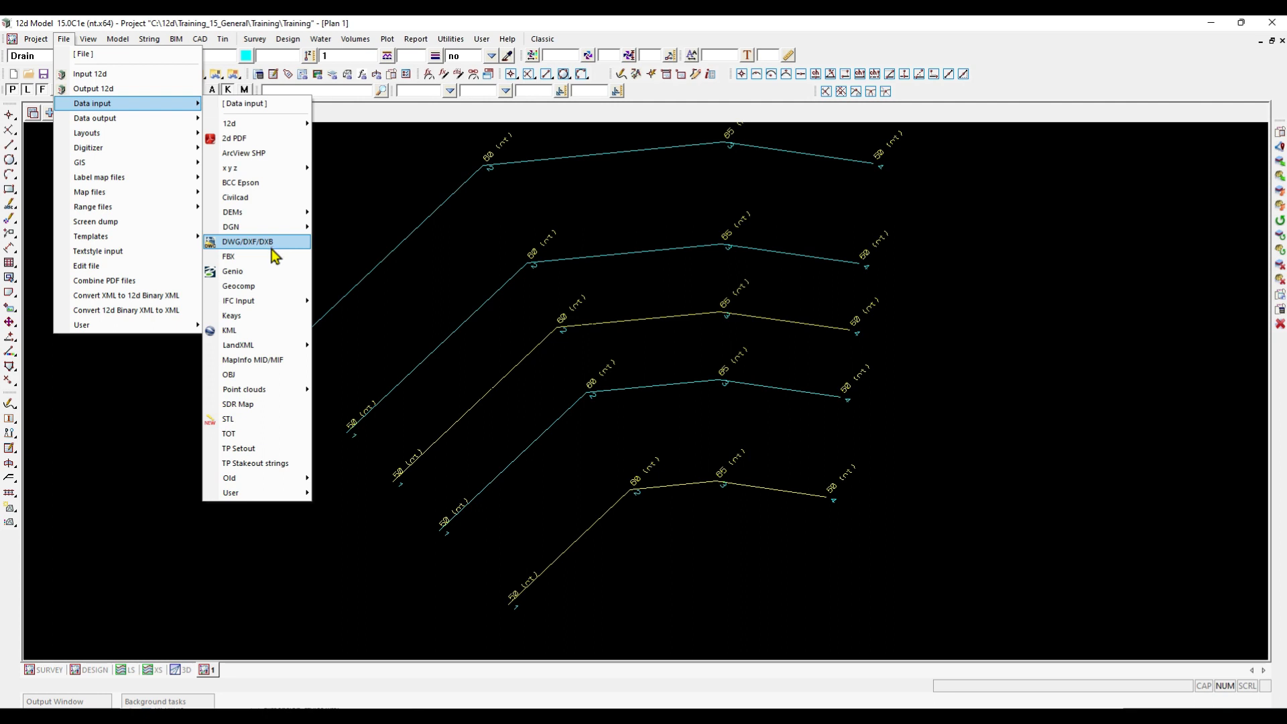
pyautogui.moveTo(258, 171)
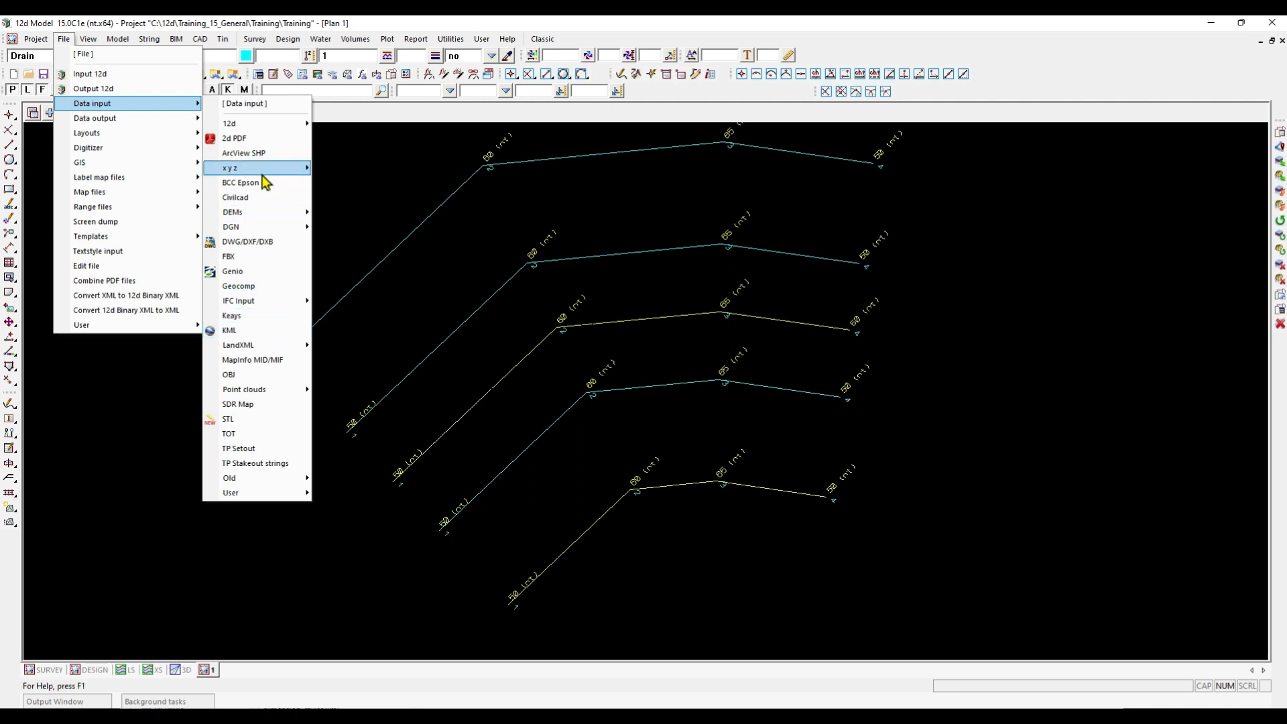
pyautogui.click(103, 76)
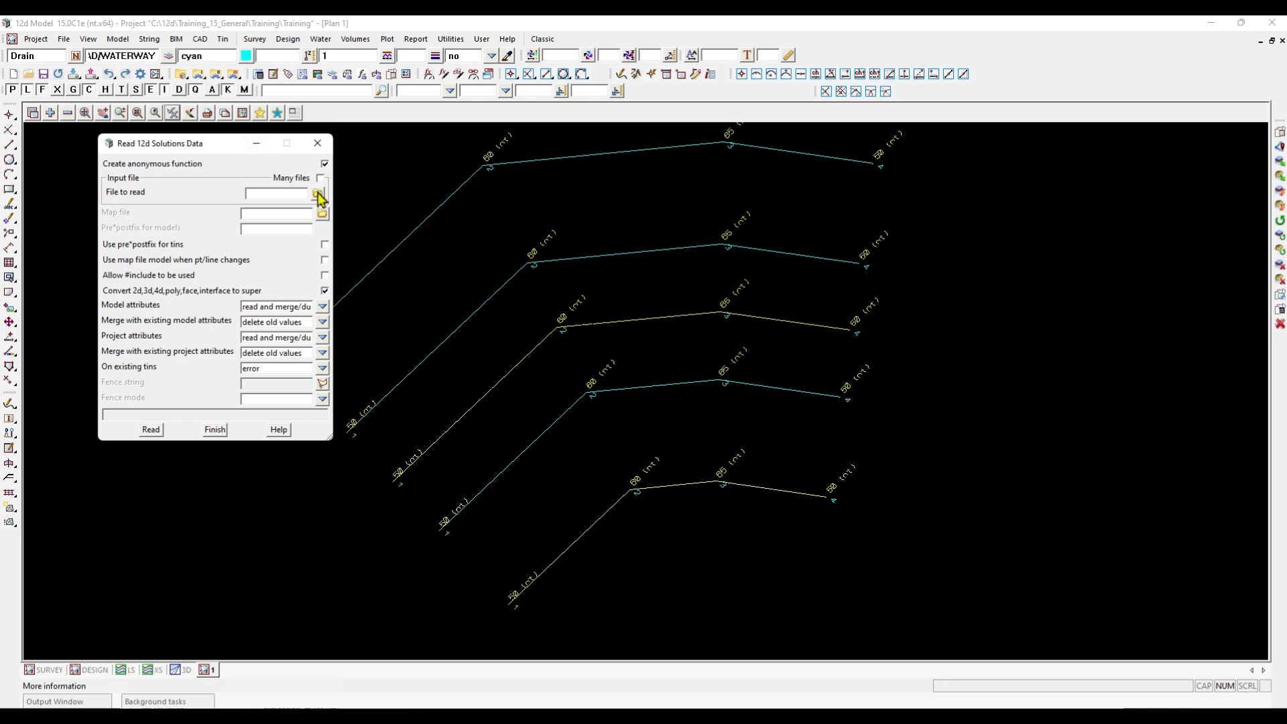
pyautogui.click(318, 193)
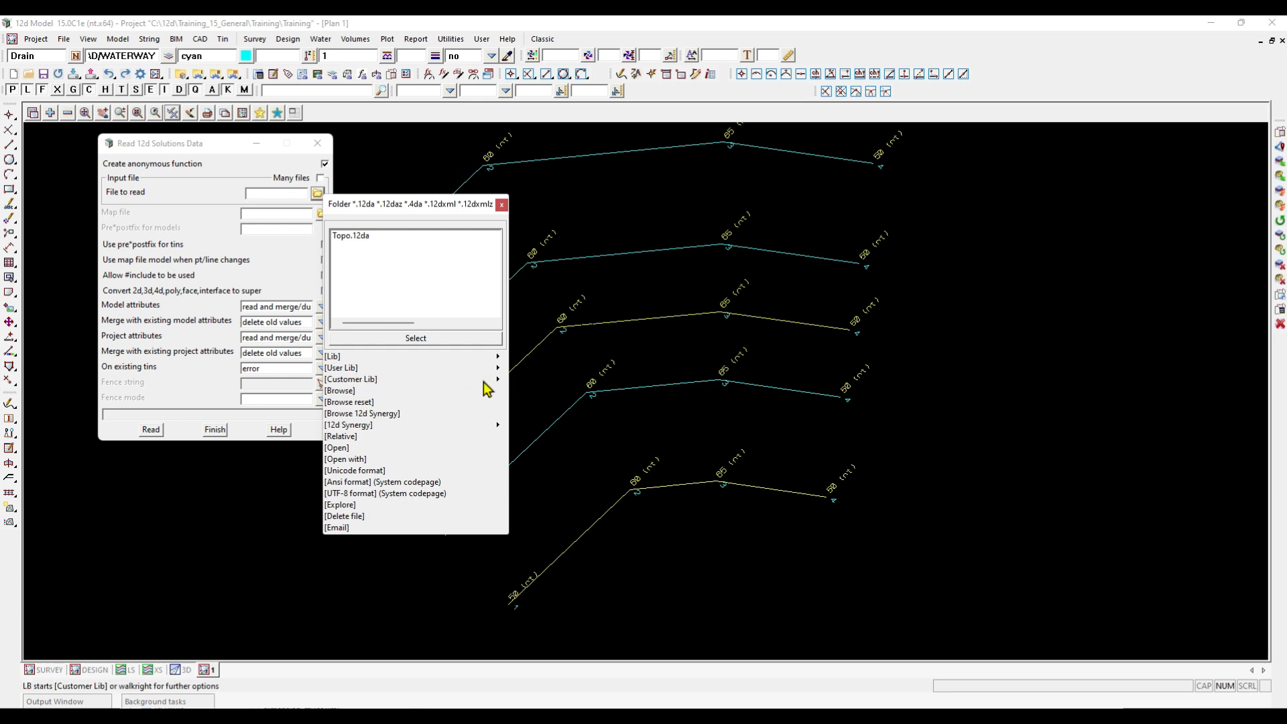
pyautogui.moveTo(500, 387)
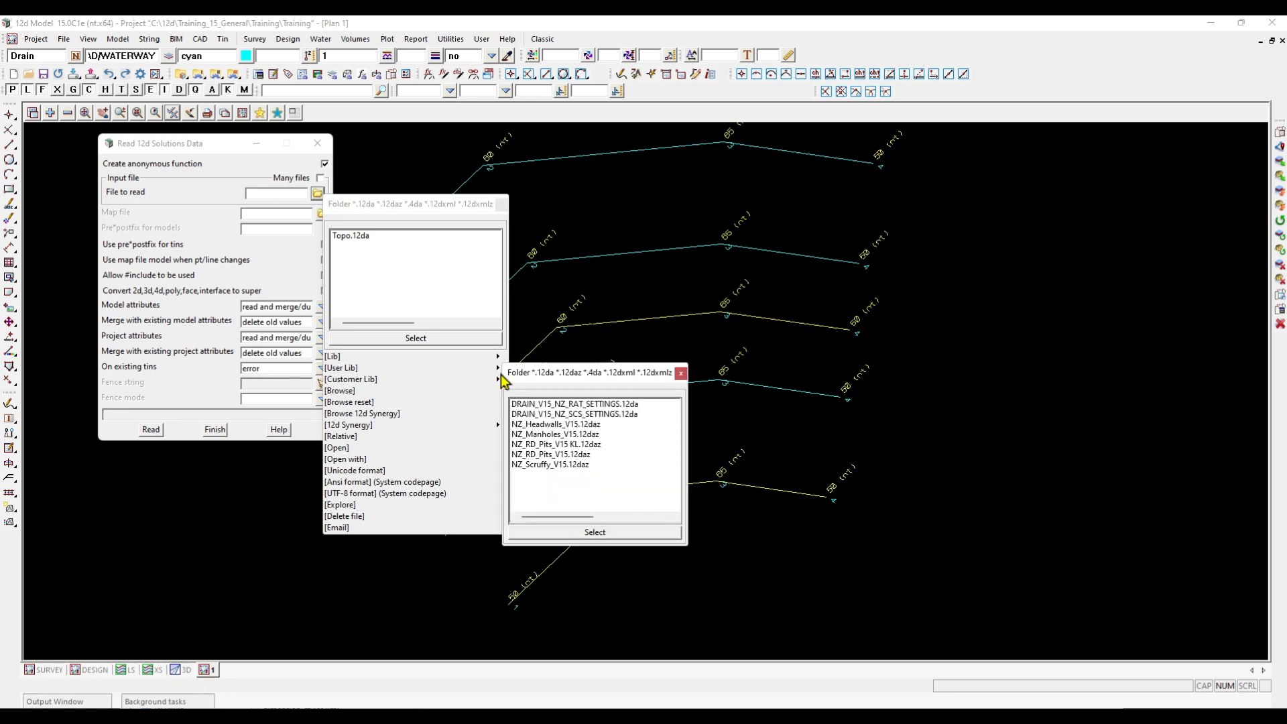
pyautogui.moveTo(501, 362)
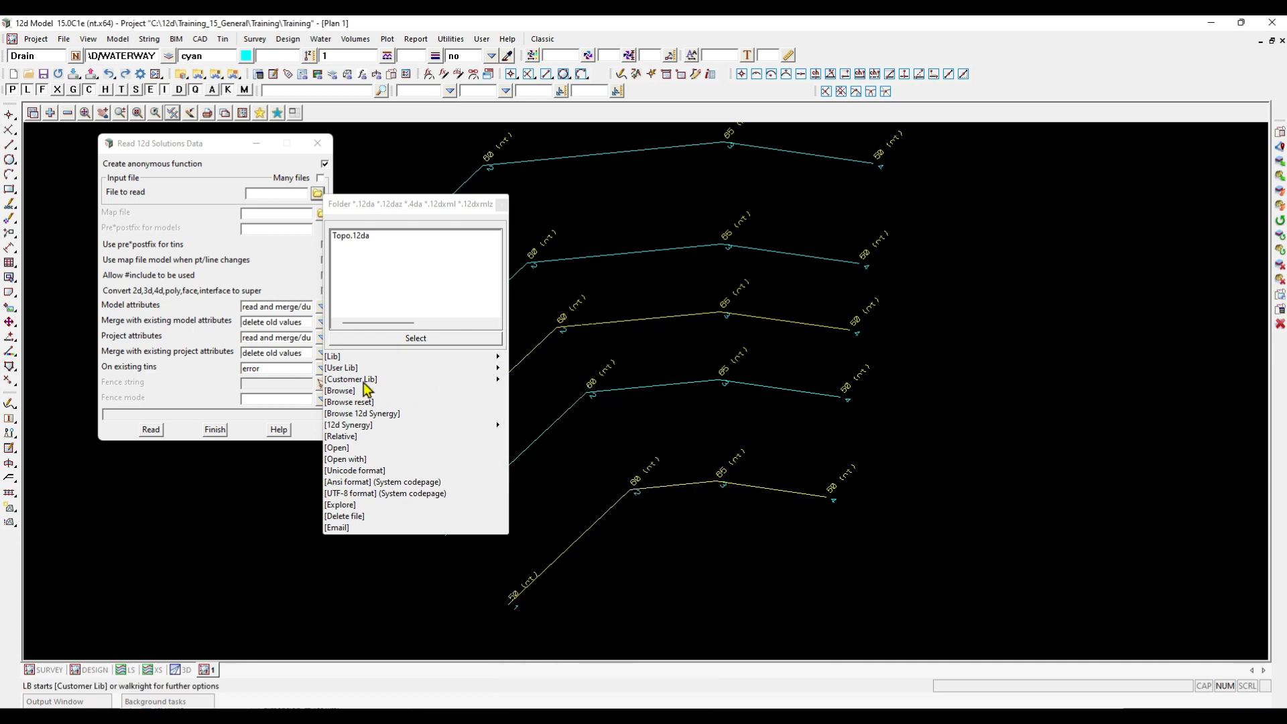
pyautogui.moveTo(499, 389)
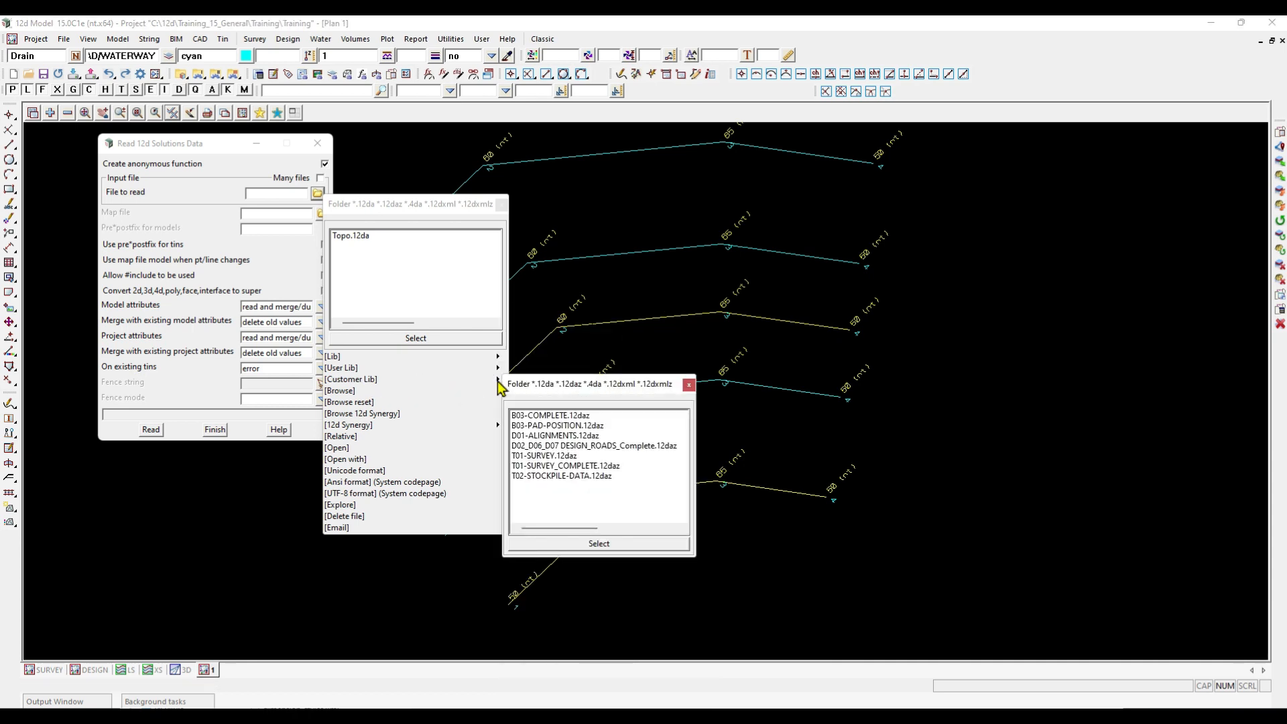
pyautogui.doubleClick(364, 238)
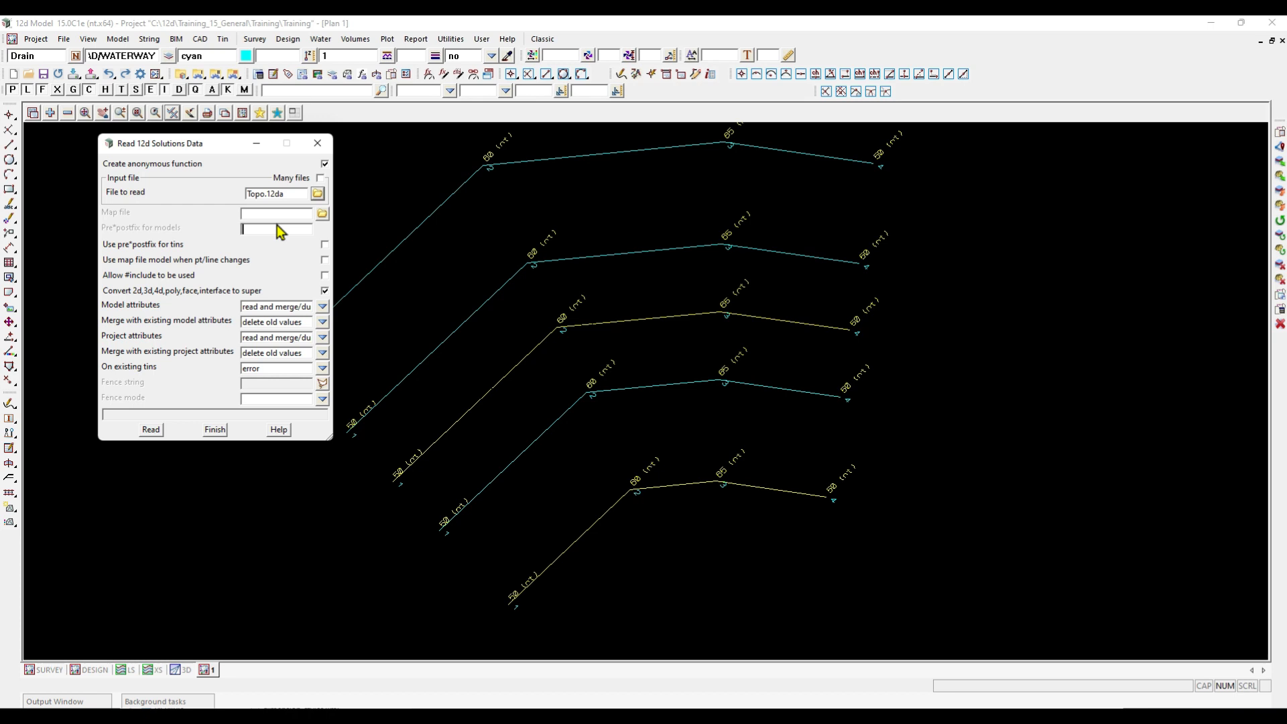
# Read the file in with the model prefix "TOPO IMPORT/", close the import dialog and maximise the DATA IMPORT plan view
pyautogui.write('TOPO IMPORT/')
pyautogui.click(152, 432)
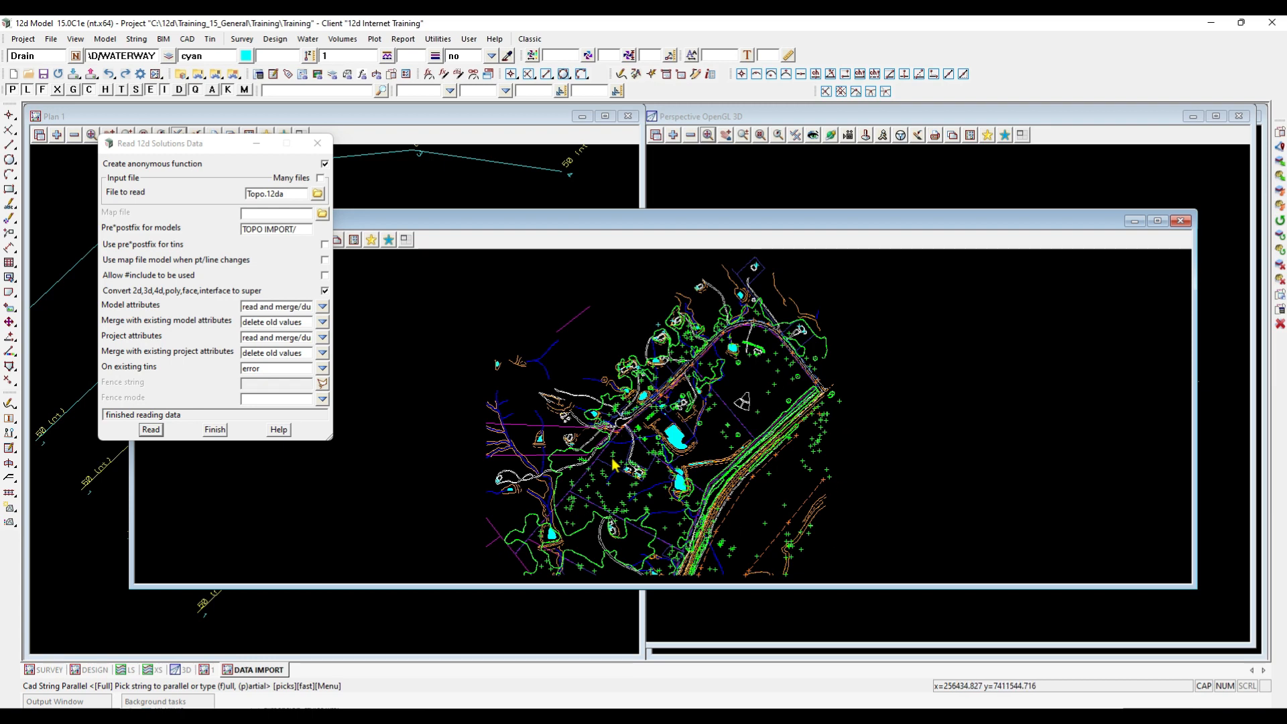
pyautogui.click(215, 429)
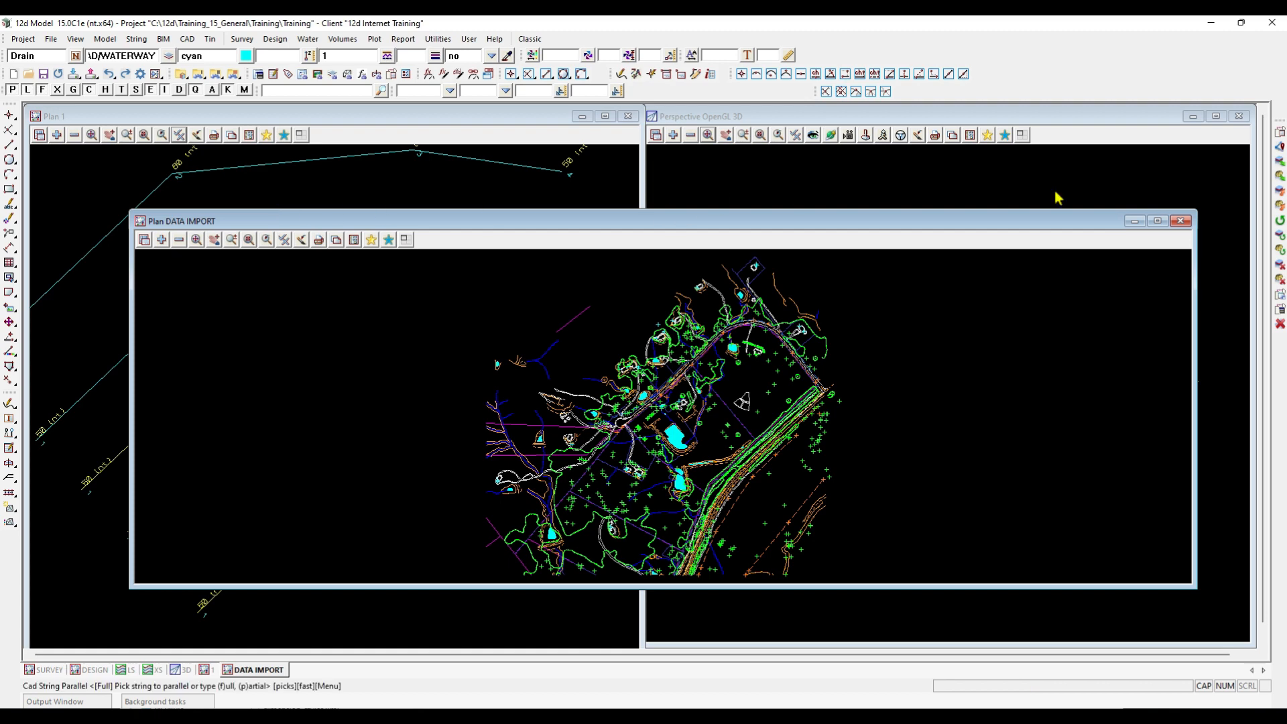
pyautogui.click(1158, 221)
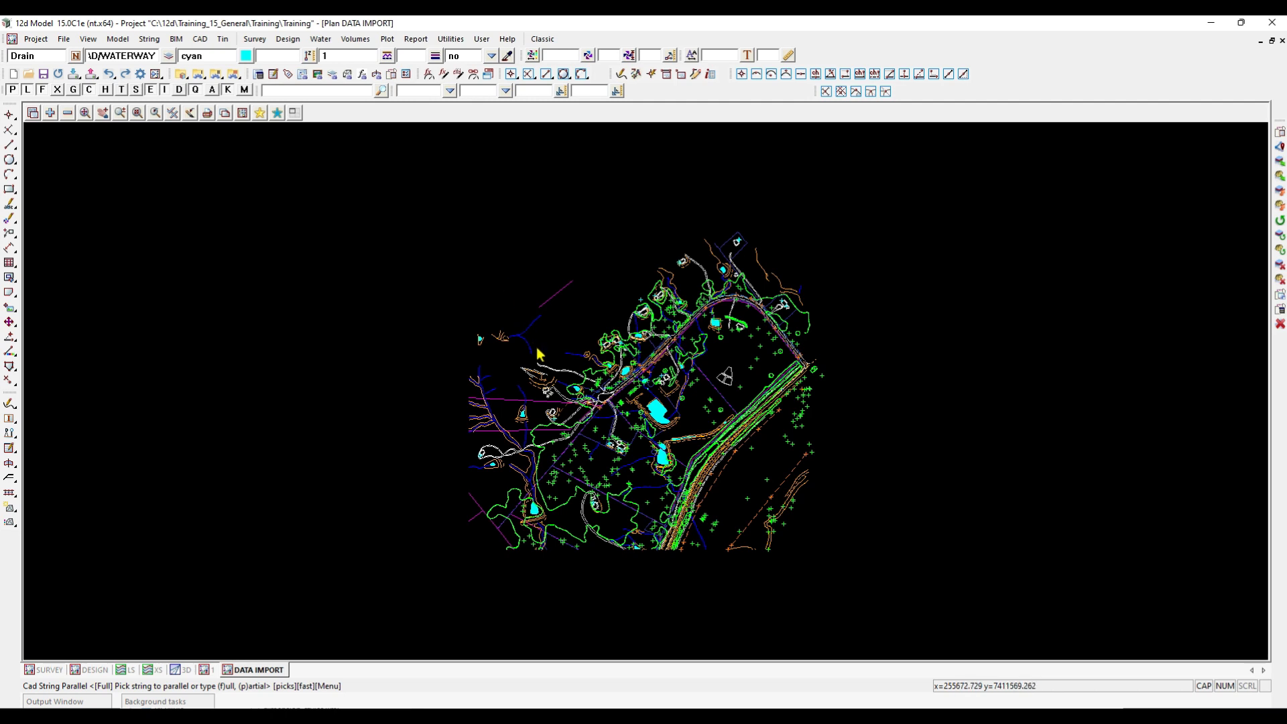
# Examine the model folders under TOPO IMPORT/survey in the DATA IMPORT view's list of removable models, without removing any
pyautogui.click(68, 113)
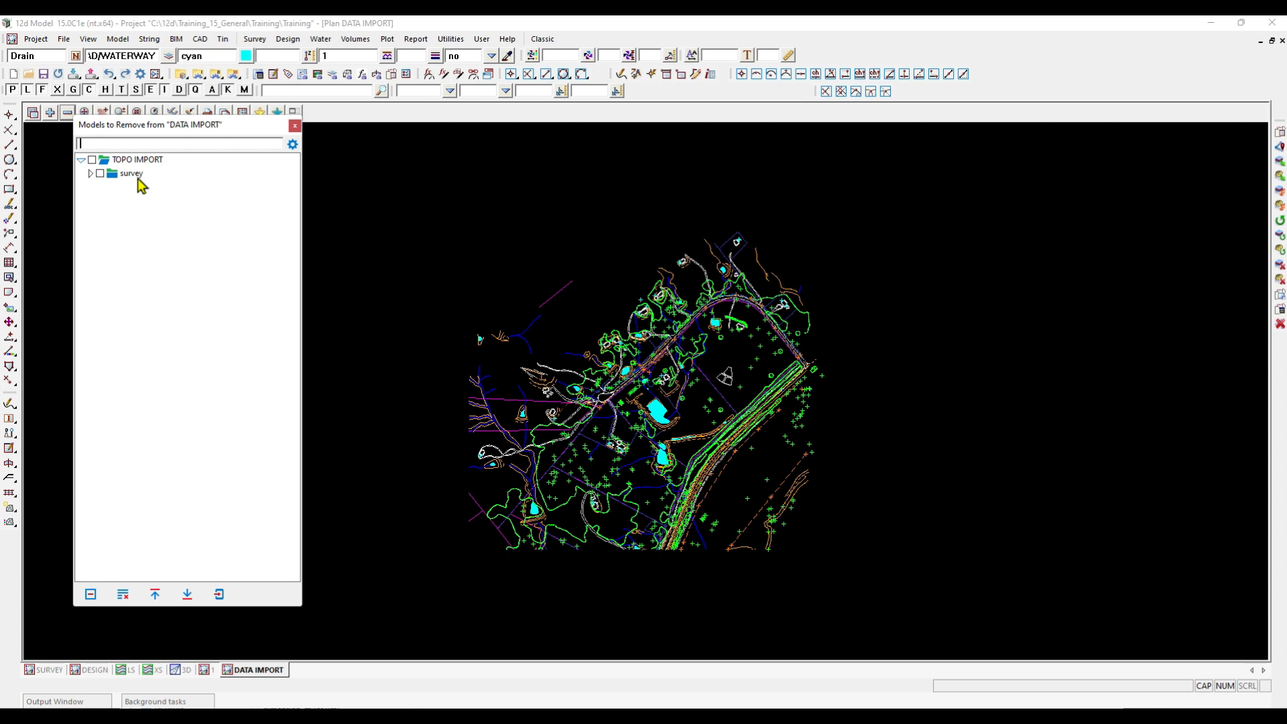
pyautogui.click(91, 175)
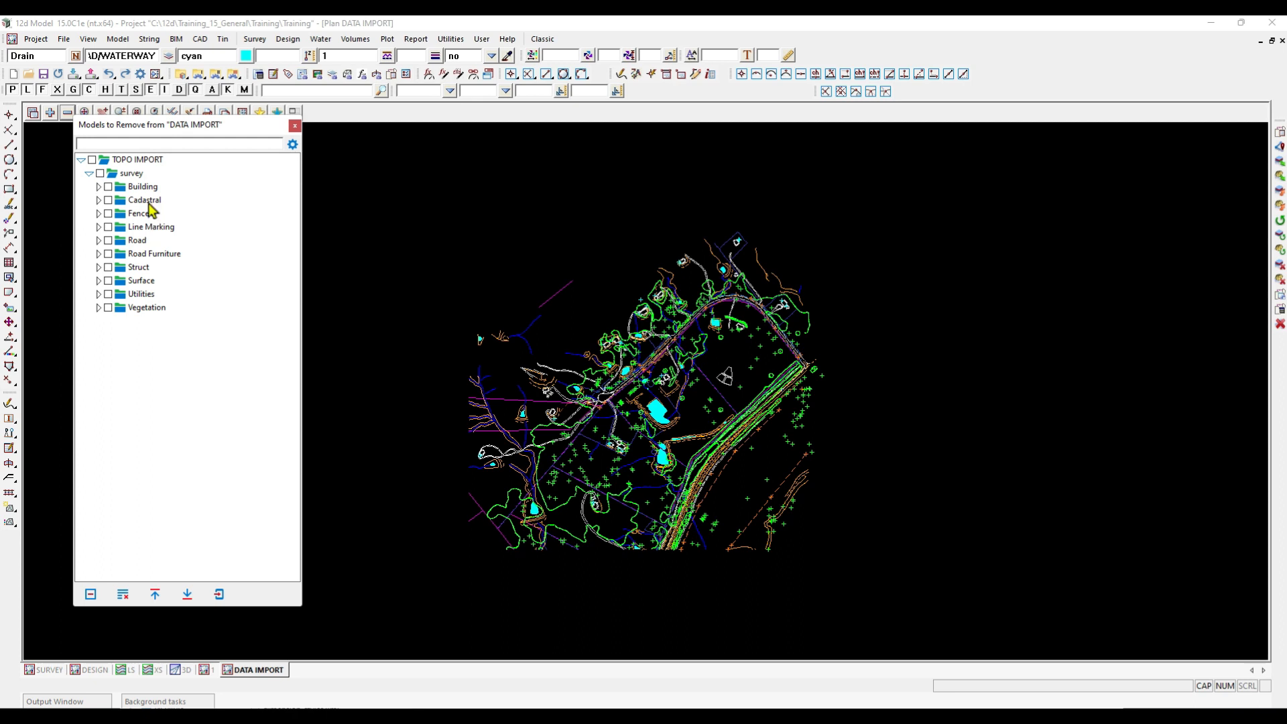
pyautogui.click(99, 187)
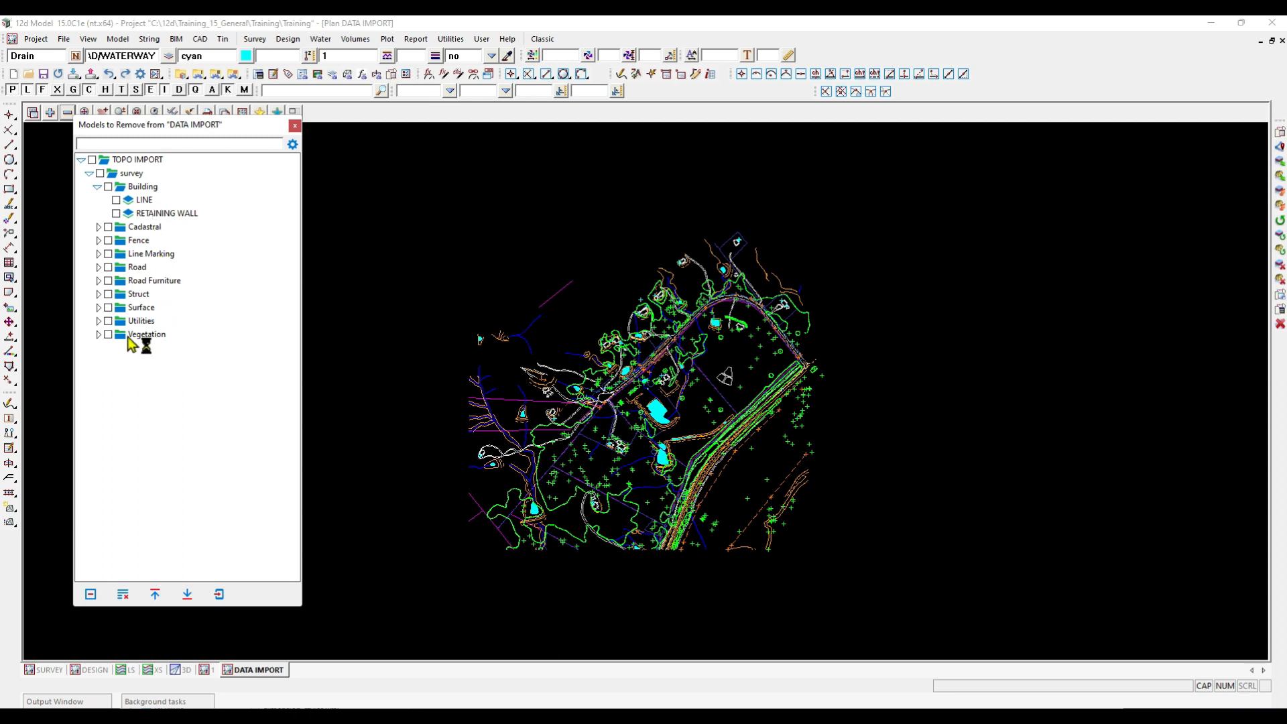
pyautogui.click(98, 228)
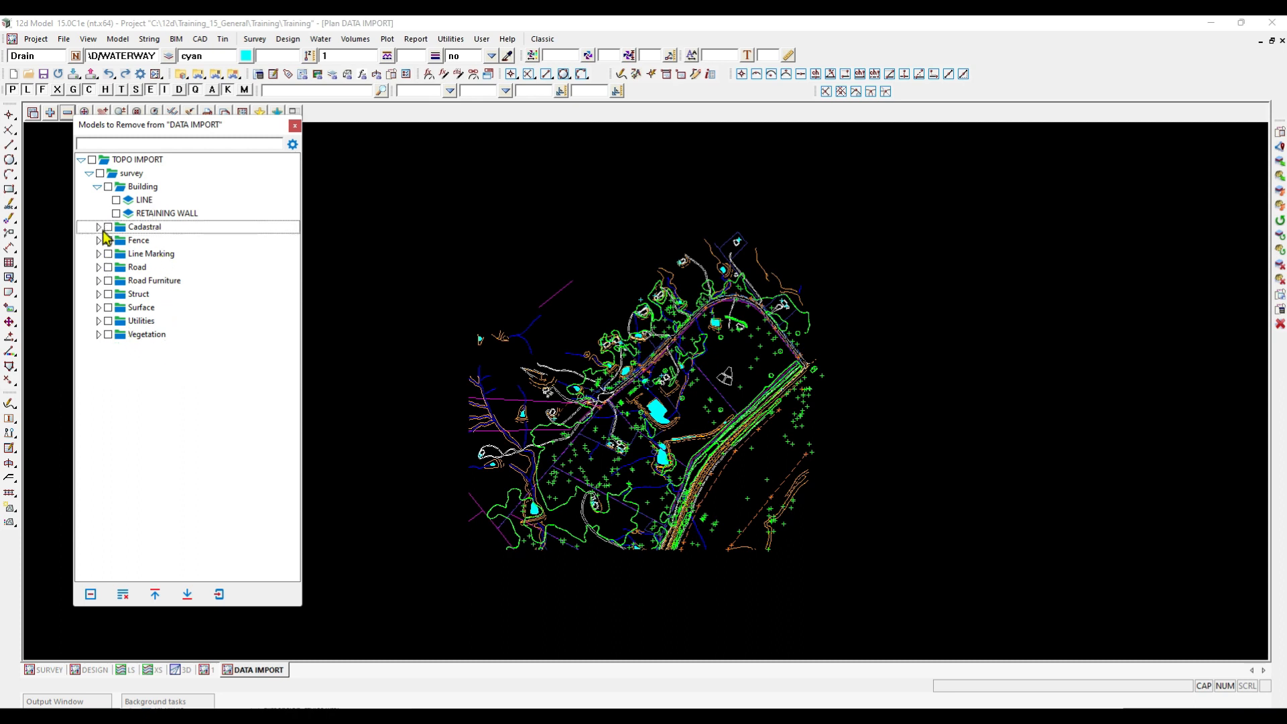
pyautogui.click(98, 253)
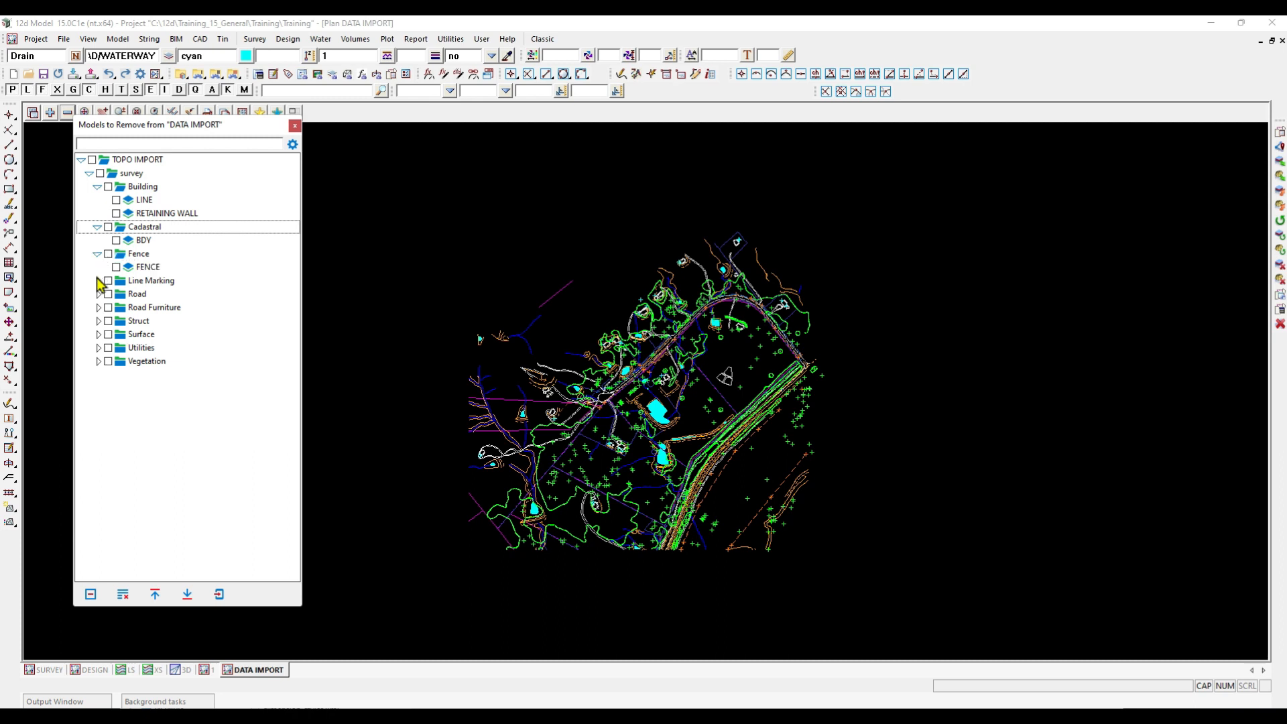
pyautogui.click(99, 280)
pyautogui.click(99, 307)
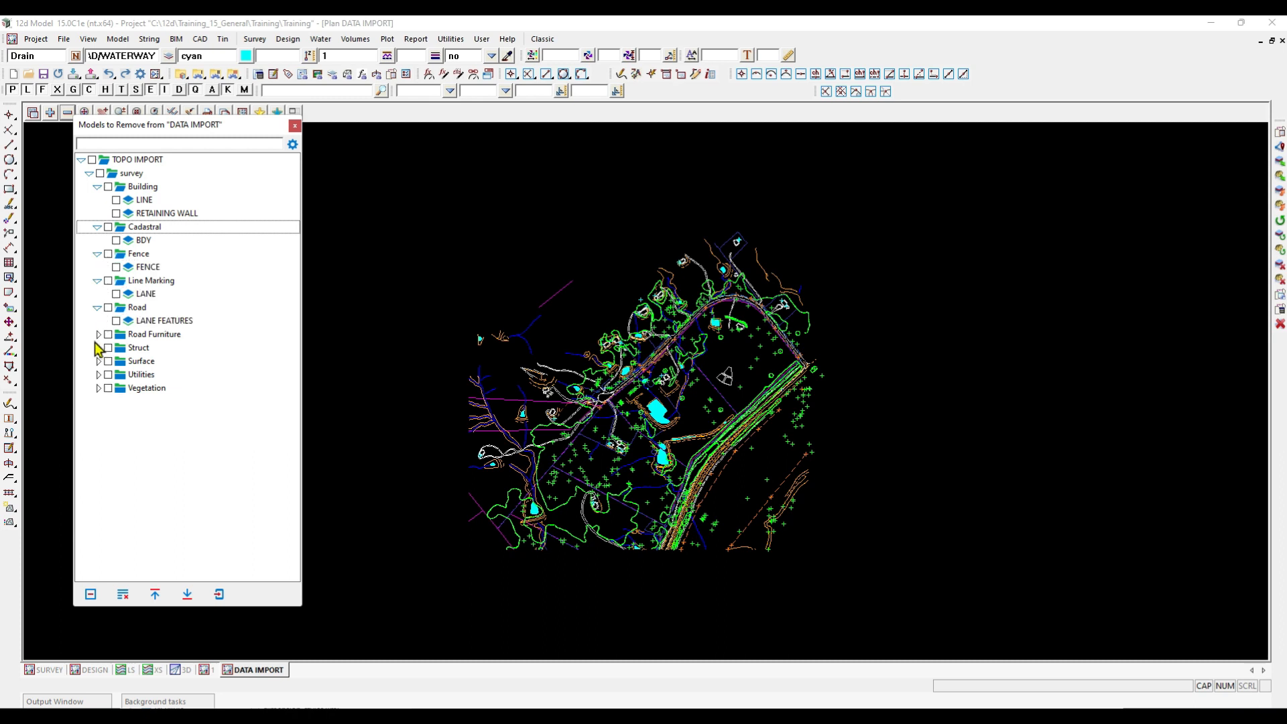
pyautogui.click(99, 333)
pyautogui.click(99, 361)
pyautogui.click(99, 388)
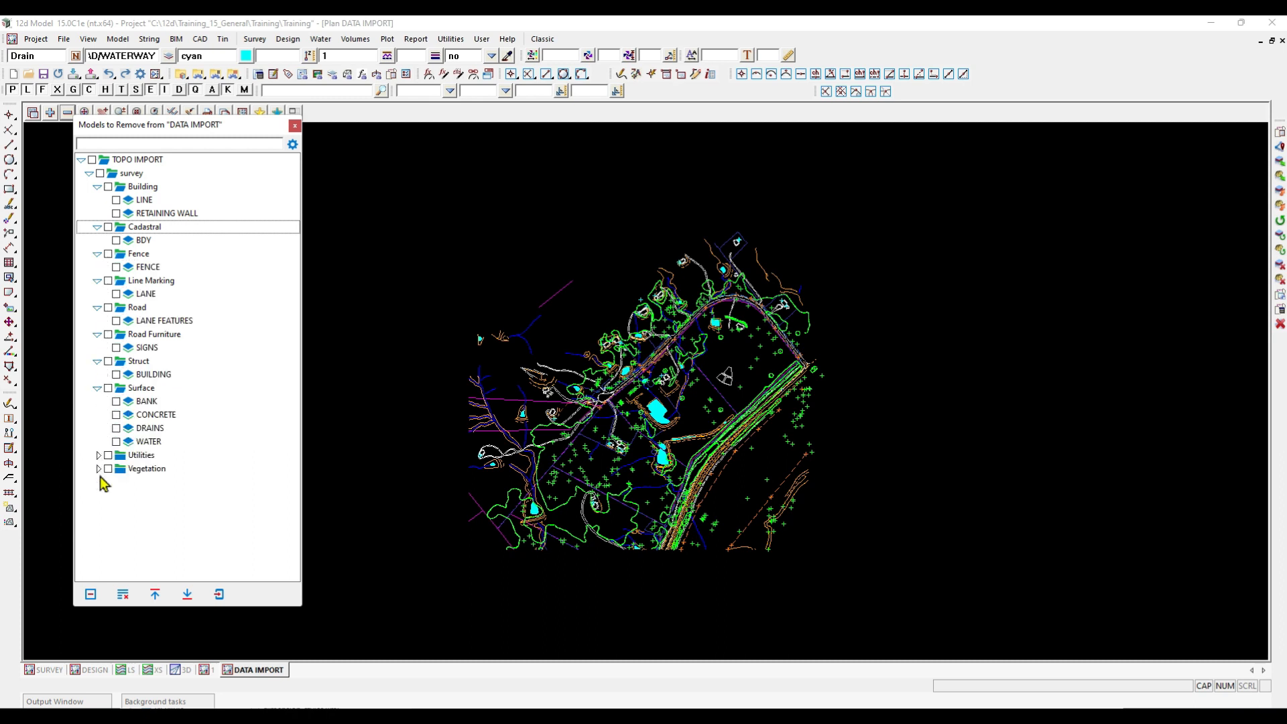
pyautogui.click(98, 455)
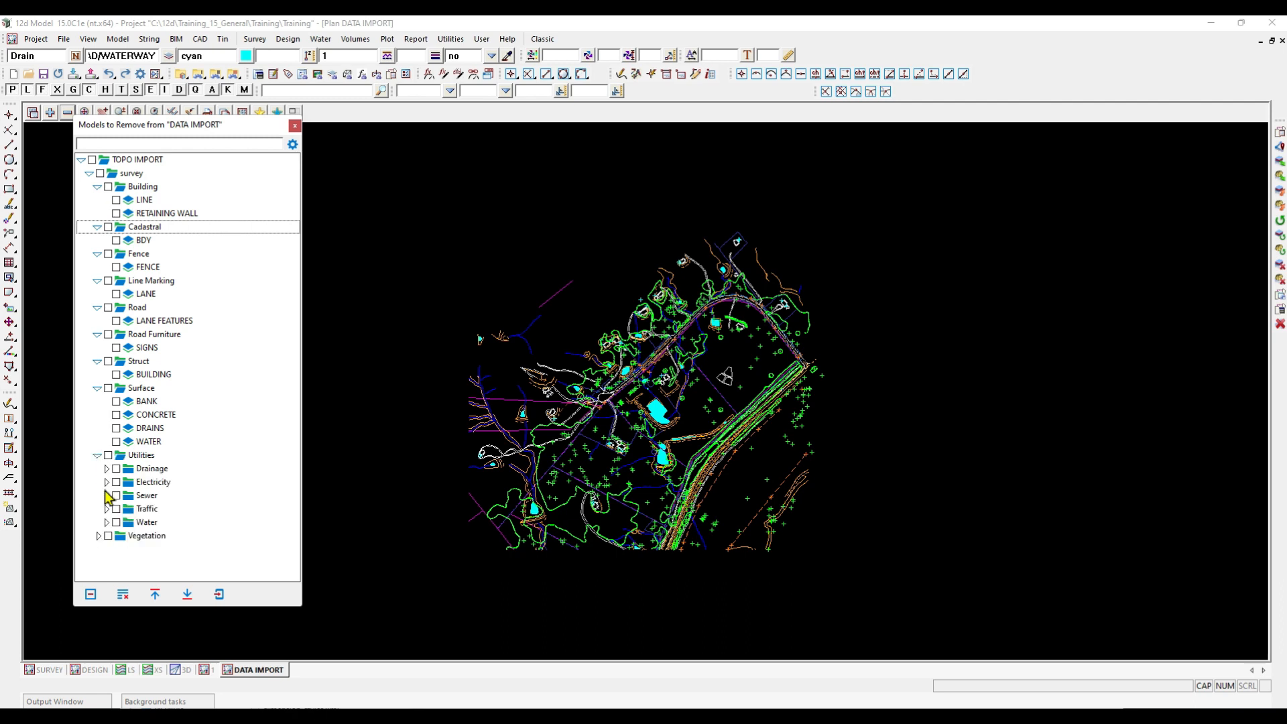
pyautogui.click(97, 536)
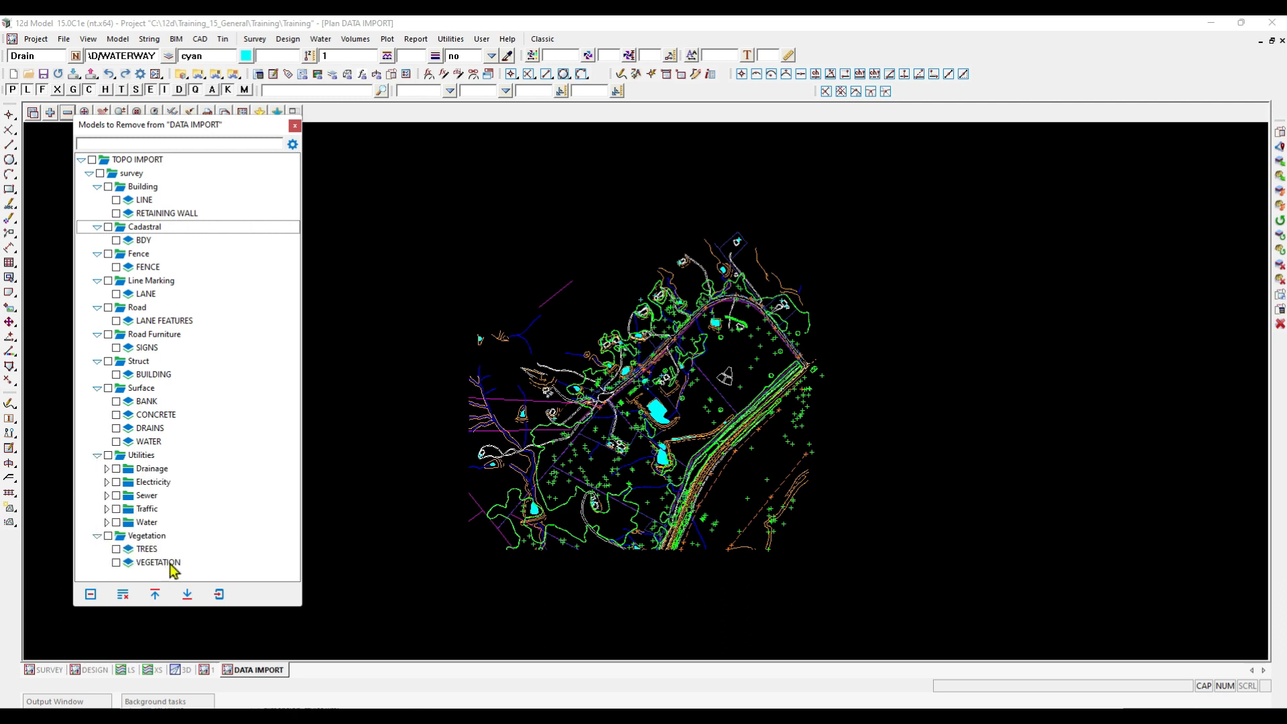
pyautogui.click(83, 159)
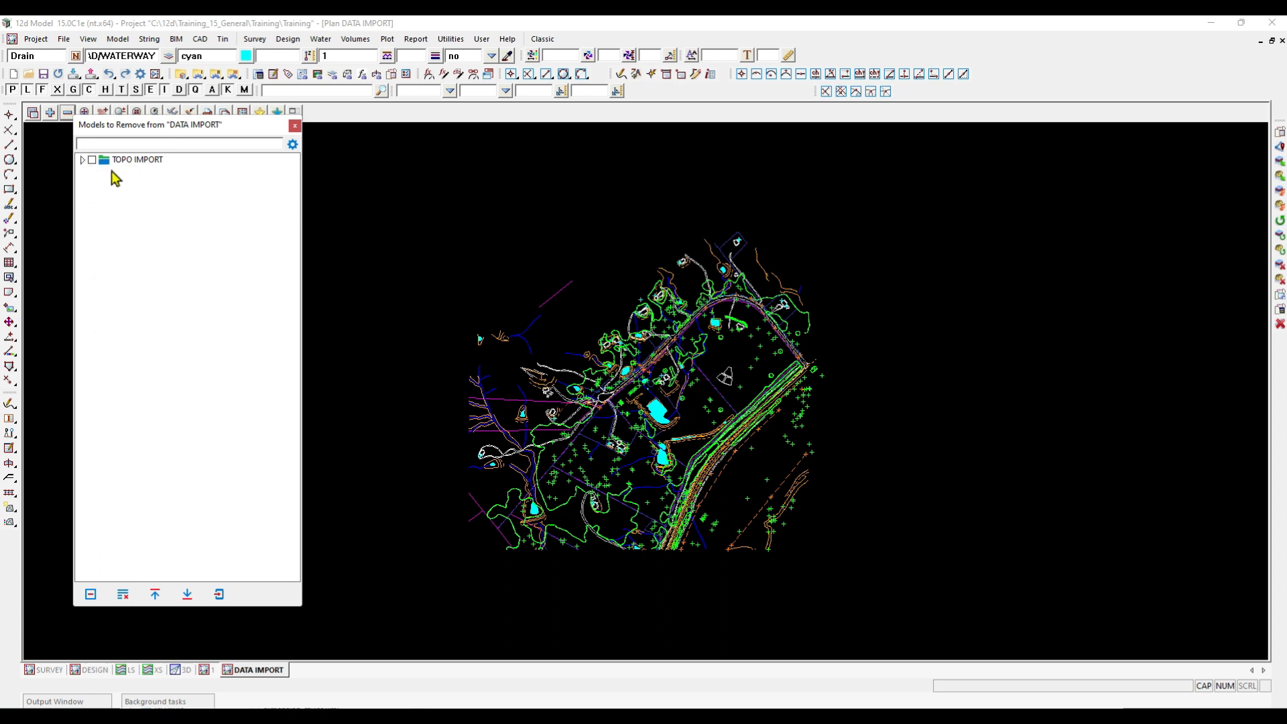
pyautogui.click(81, 160)
pyautogui.click(89, 173)
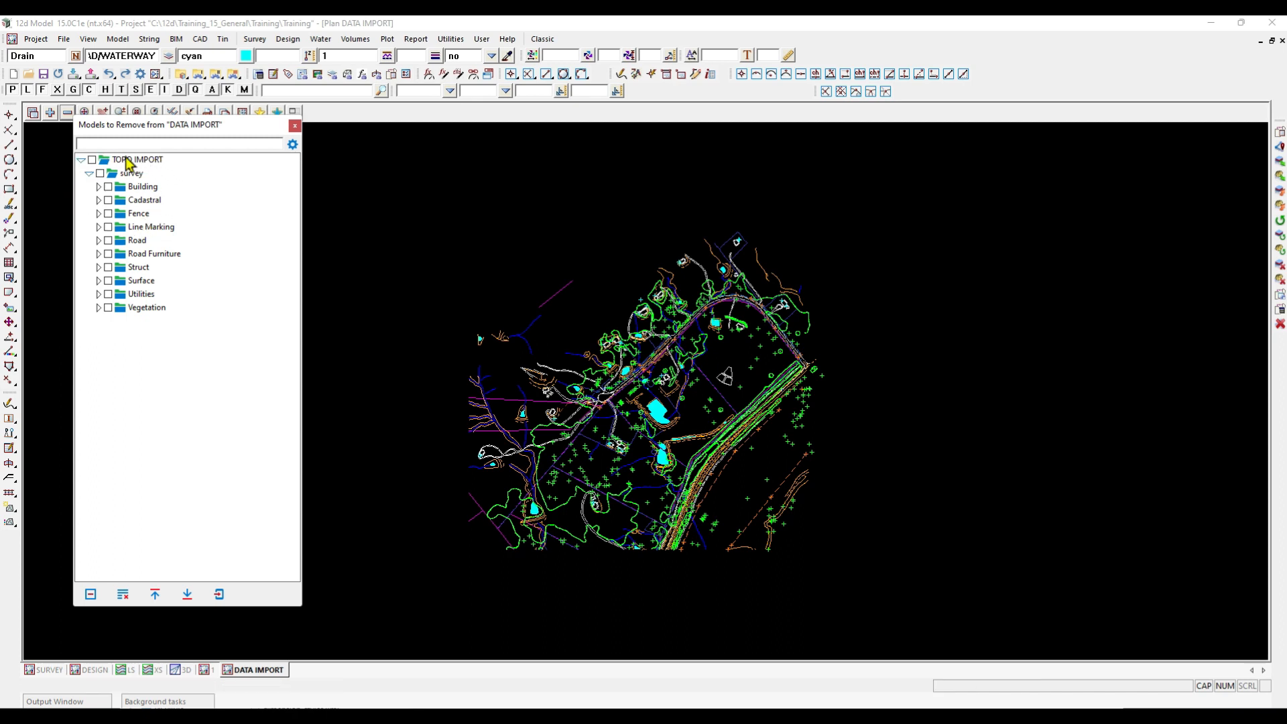
pyautogui.click(80, 160)
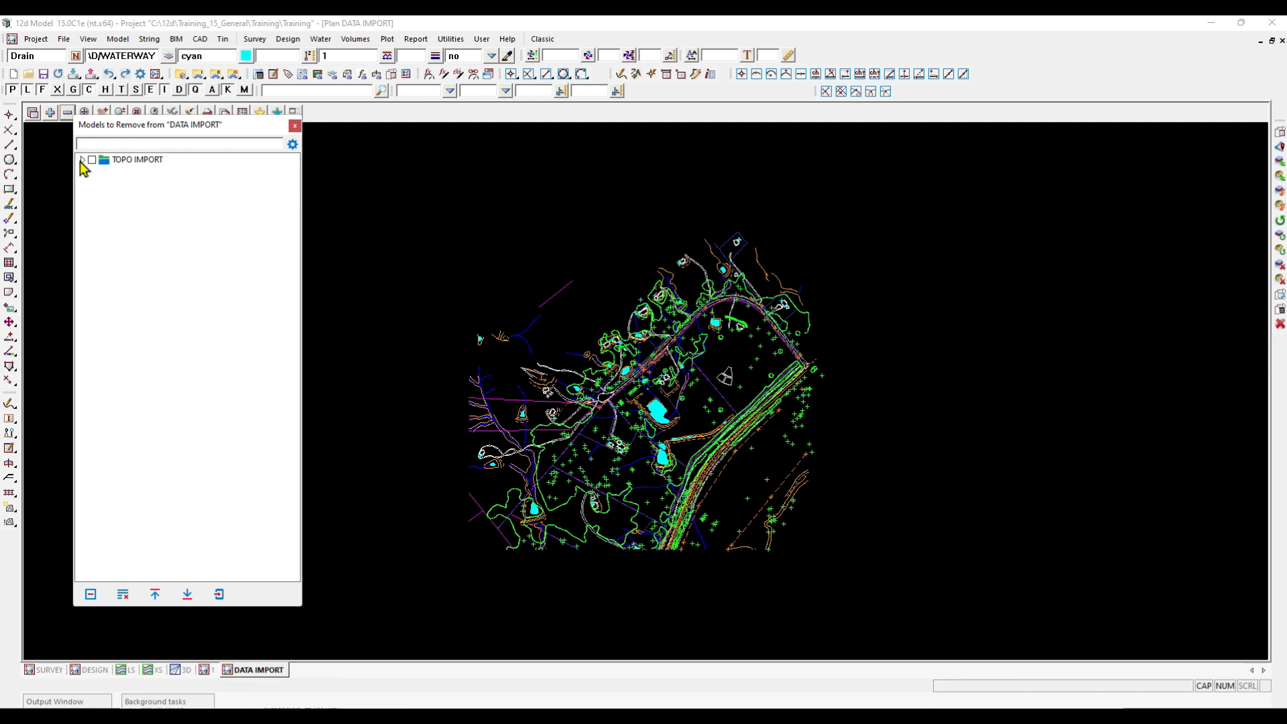
pyautogui.click(294, 128)
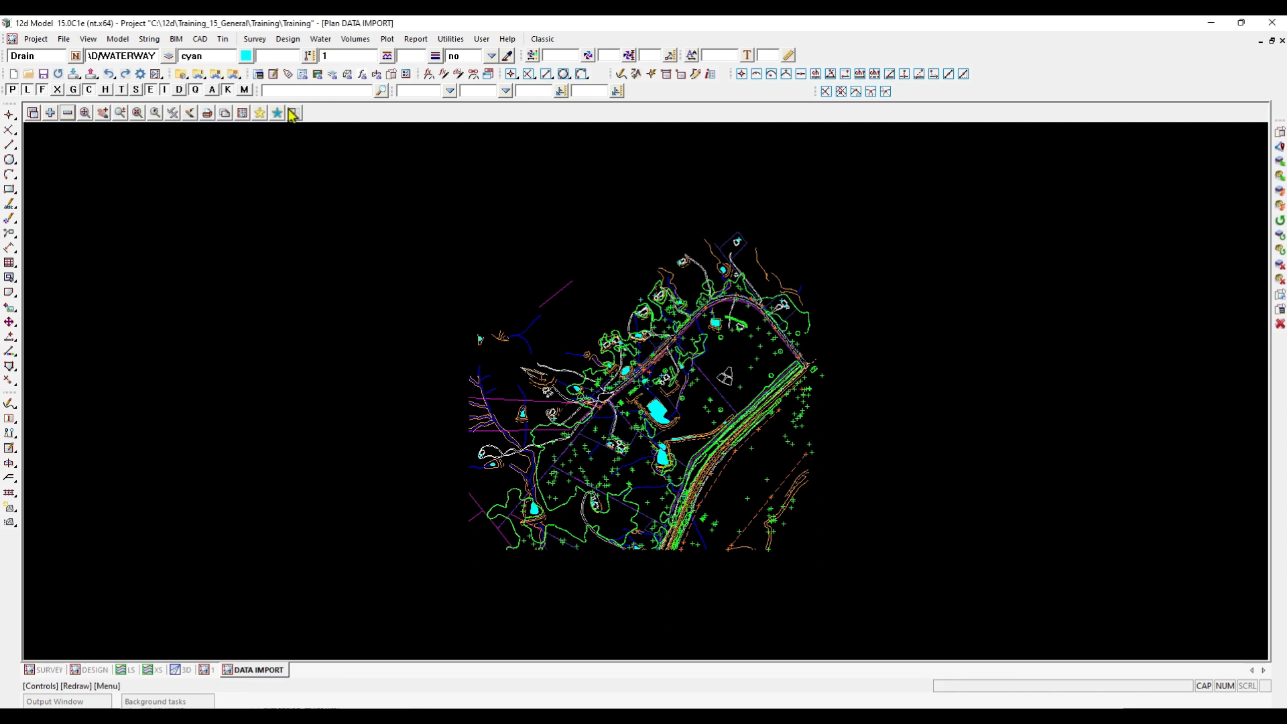
# Inspect the imported trees, boundaries, buildings and water features up close in the DATA IMPORT plan view
pyautogui.scroll(2, 729, 462)
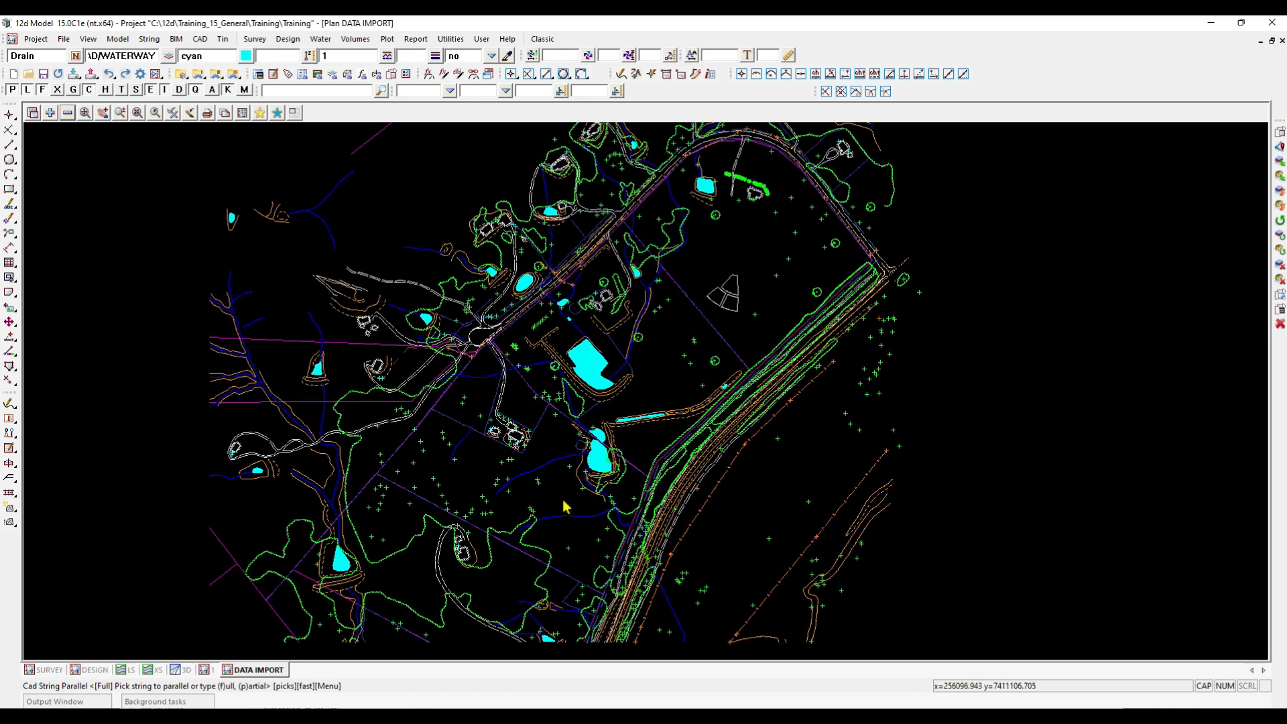
pyautogui.scroll(1, 500, 537)
pyautogui.scroll(1, 462, 578)
pyautogui.scroll(4, 462, 578)
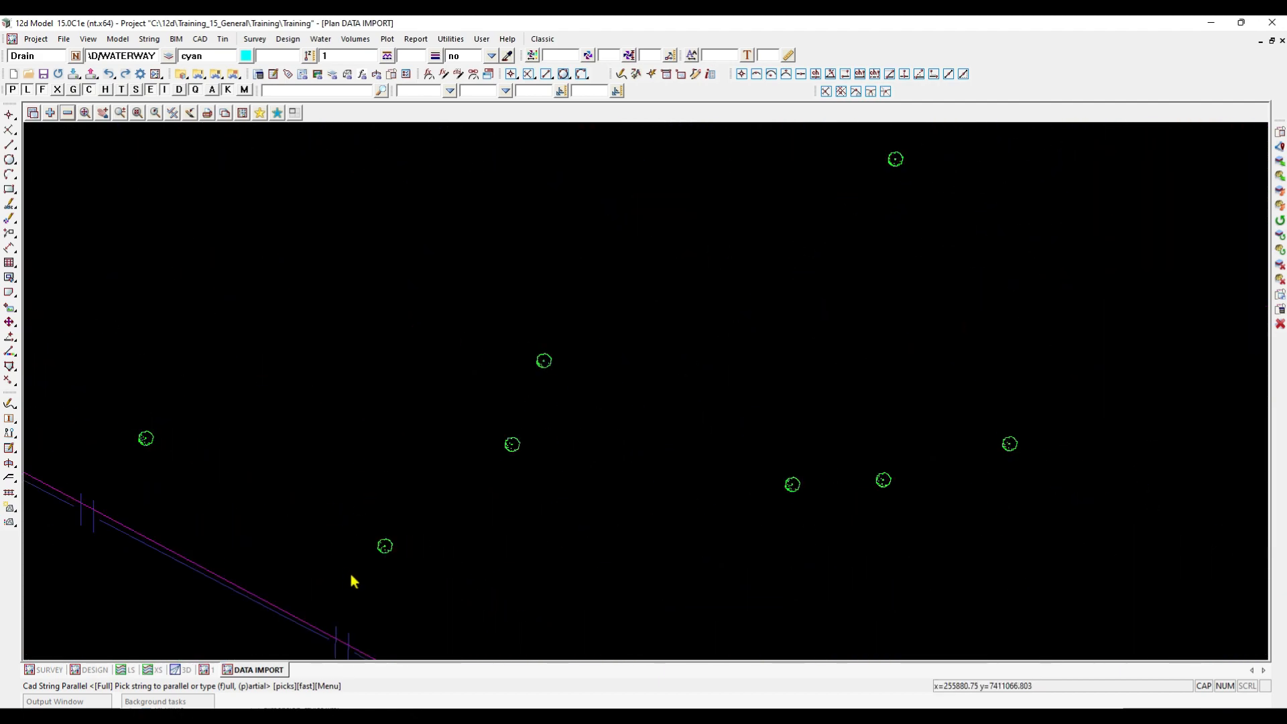
pyautogui.scroll(-6, 386, 509)
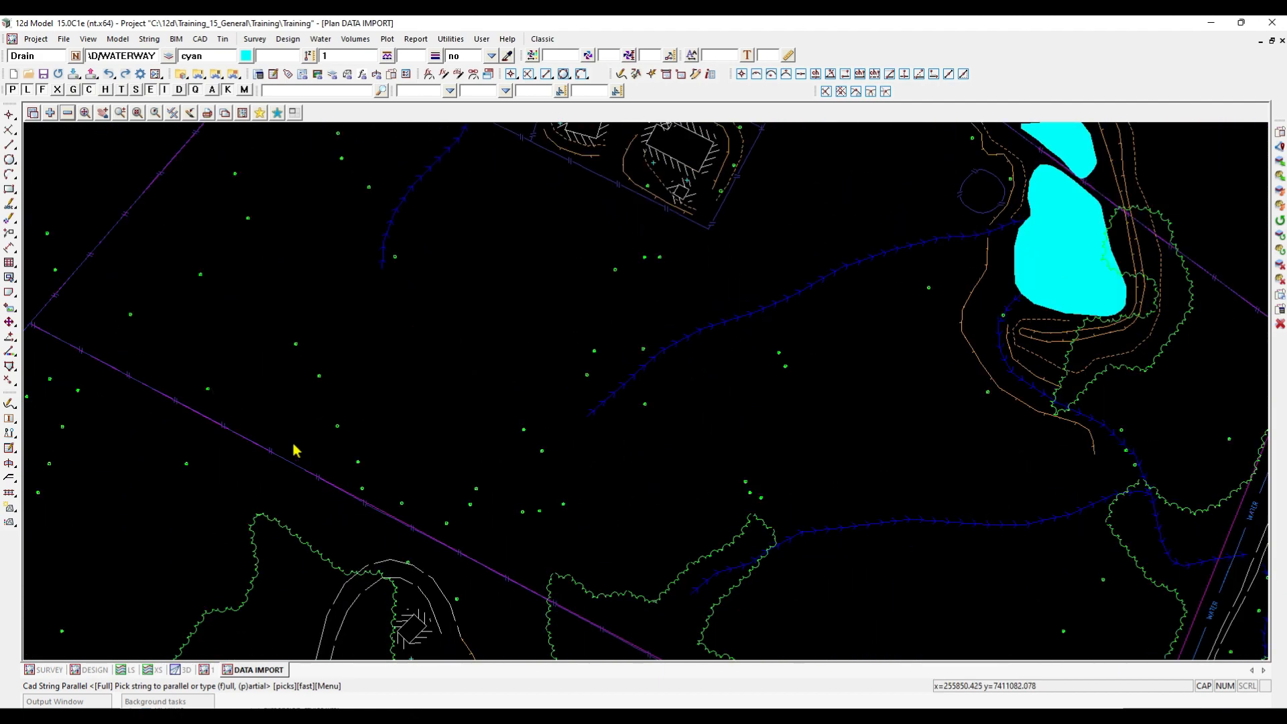
pyautogui.scroll(-4, 590, 451)
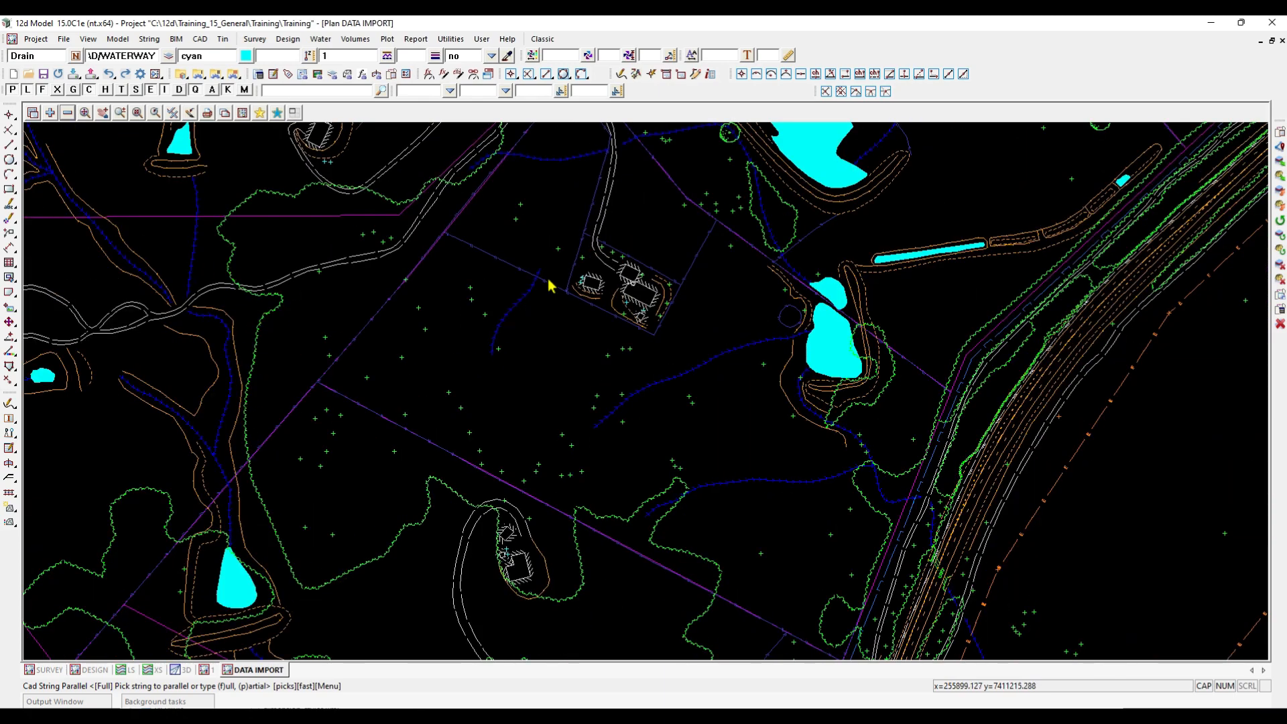
pyautogui.scroll(-2, 566, 315)
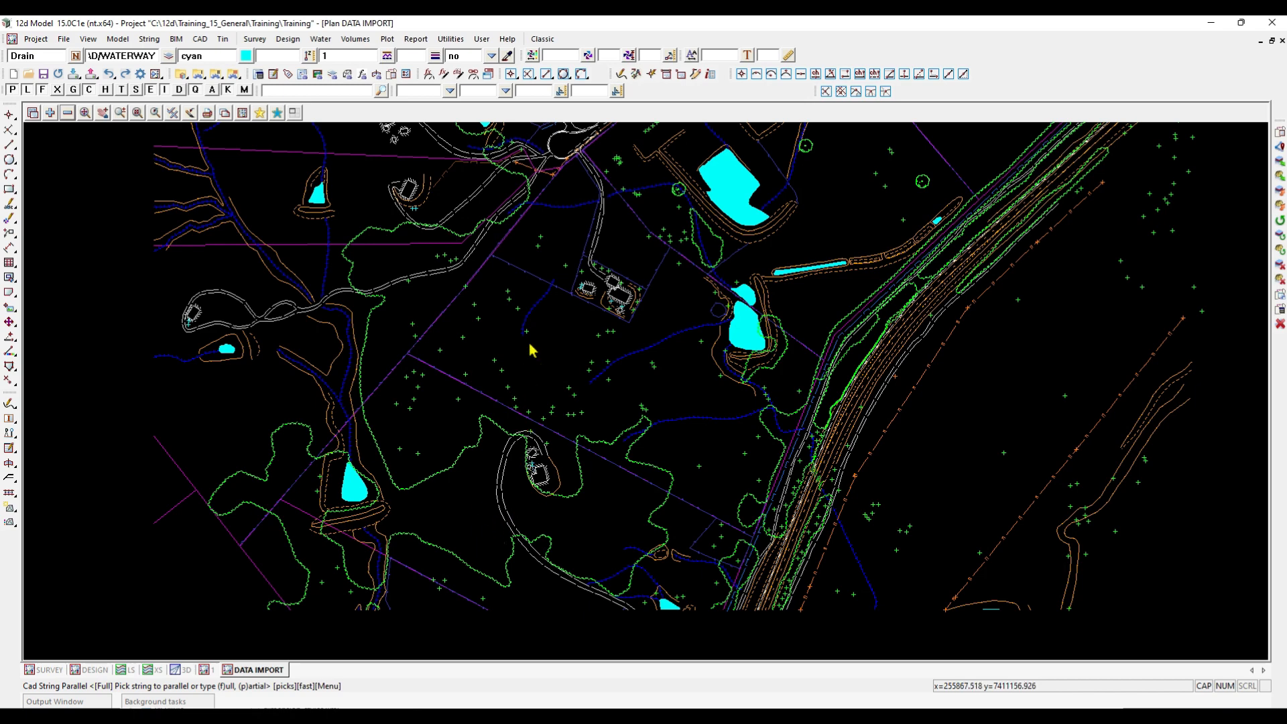
# Turn on Z values in the DATA IMPORT plan view and inspect the heights along the vegetation and bank strings
pyautogui.click(173, 118)
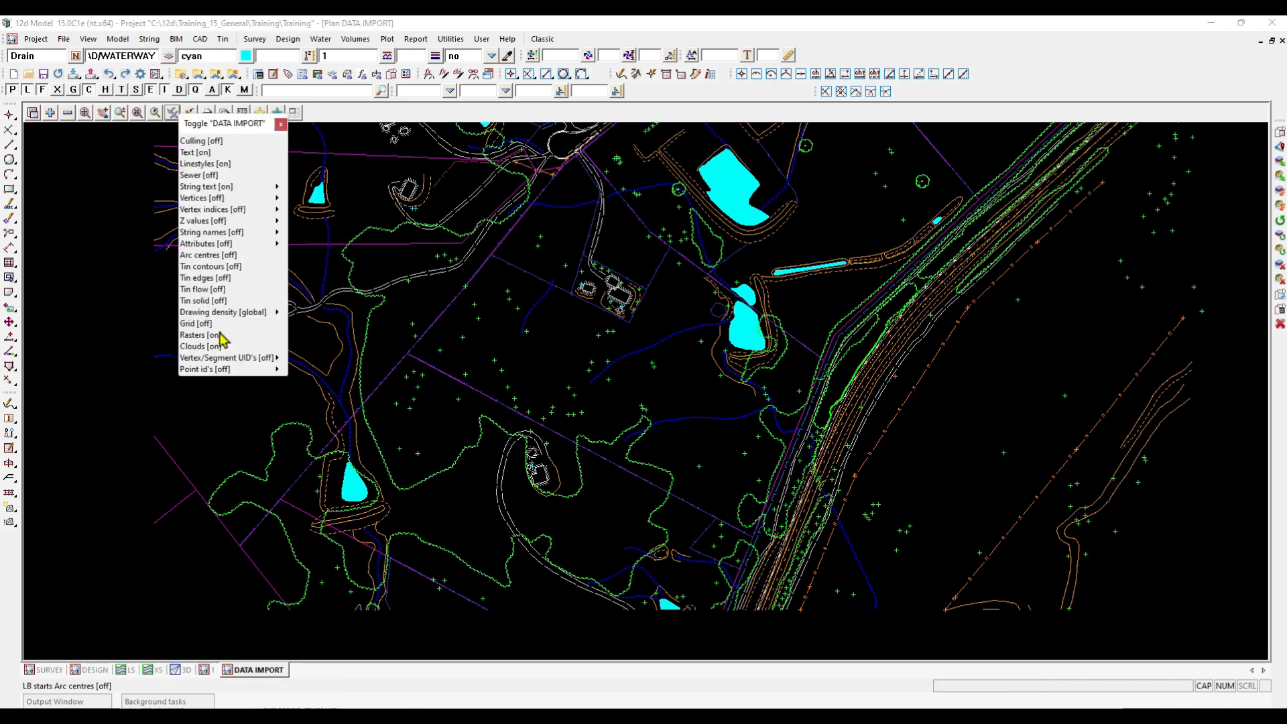
pyautogui.click(205, 221)
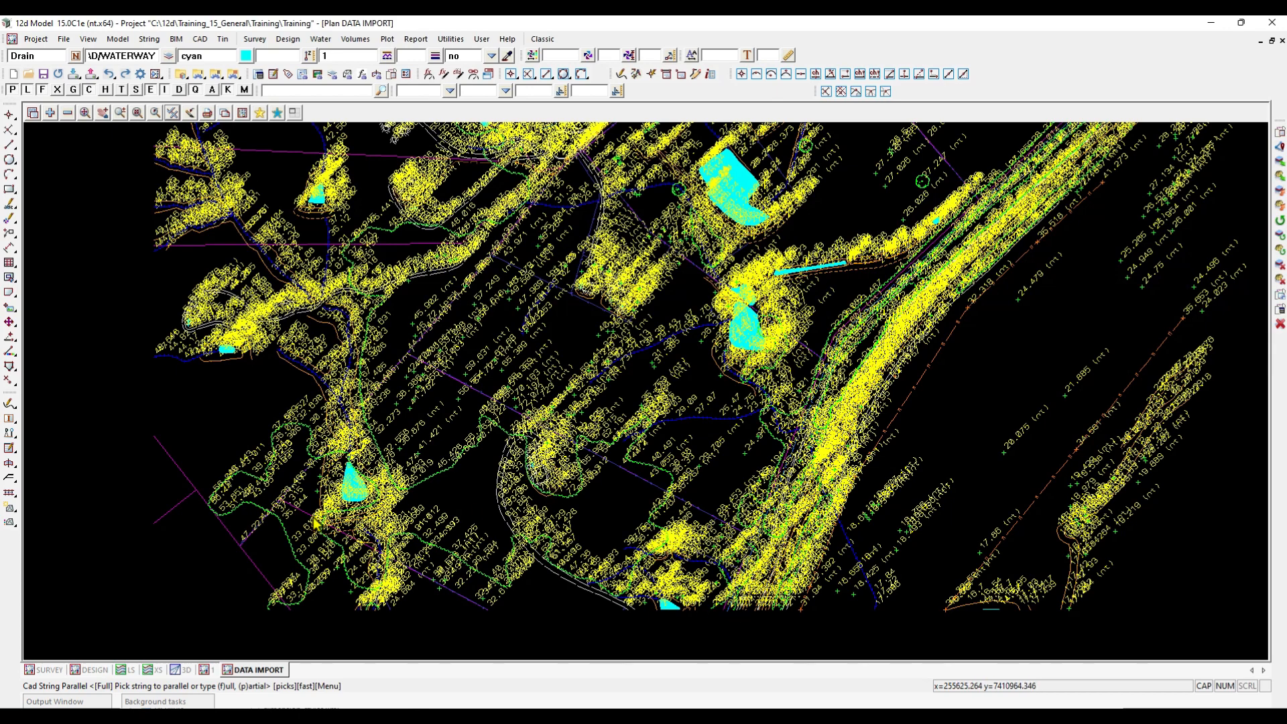
pyautogui.scroll(-2, 316, 516)
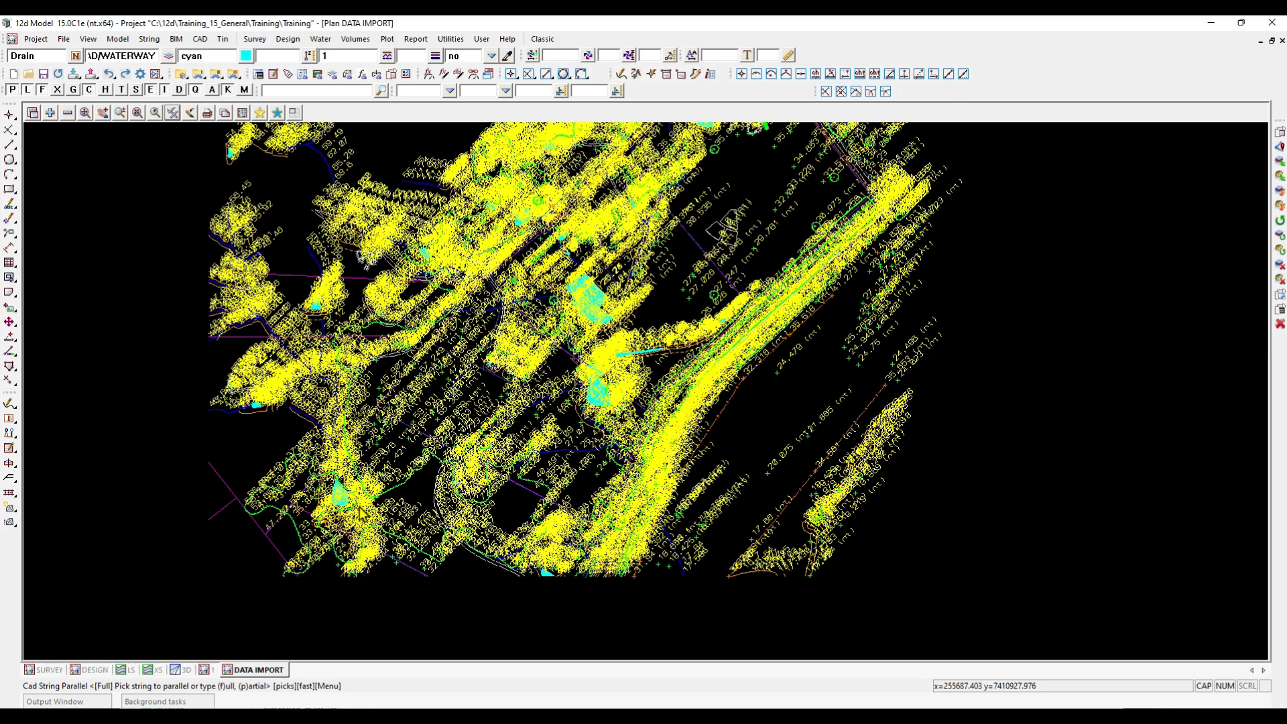
pyautogui.scroll(5, 375, 500)
pyautogui.scroll(3, 448, 403)
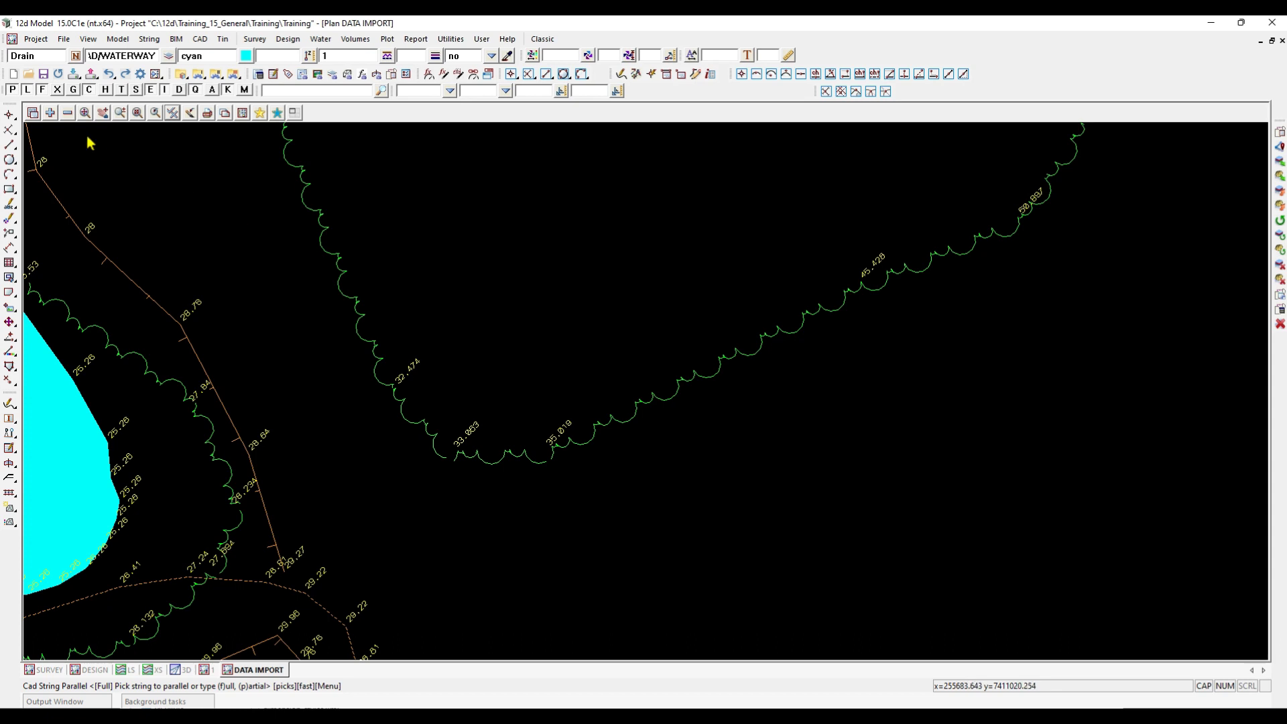
# Cap the Z value text height in the DATA IMPORT view at the current size, 0.569, and apply the setting
pyautogui.click(32, 114)
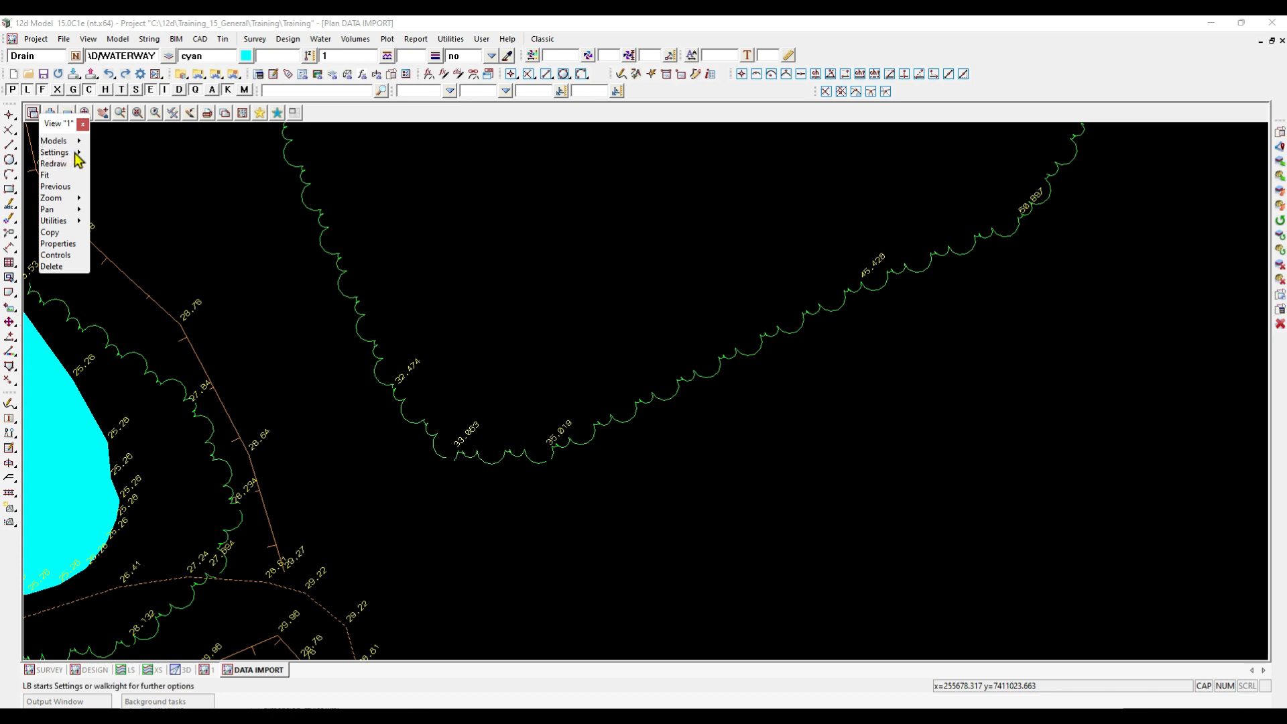
pyautogui.moveTo(82, 160)
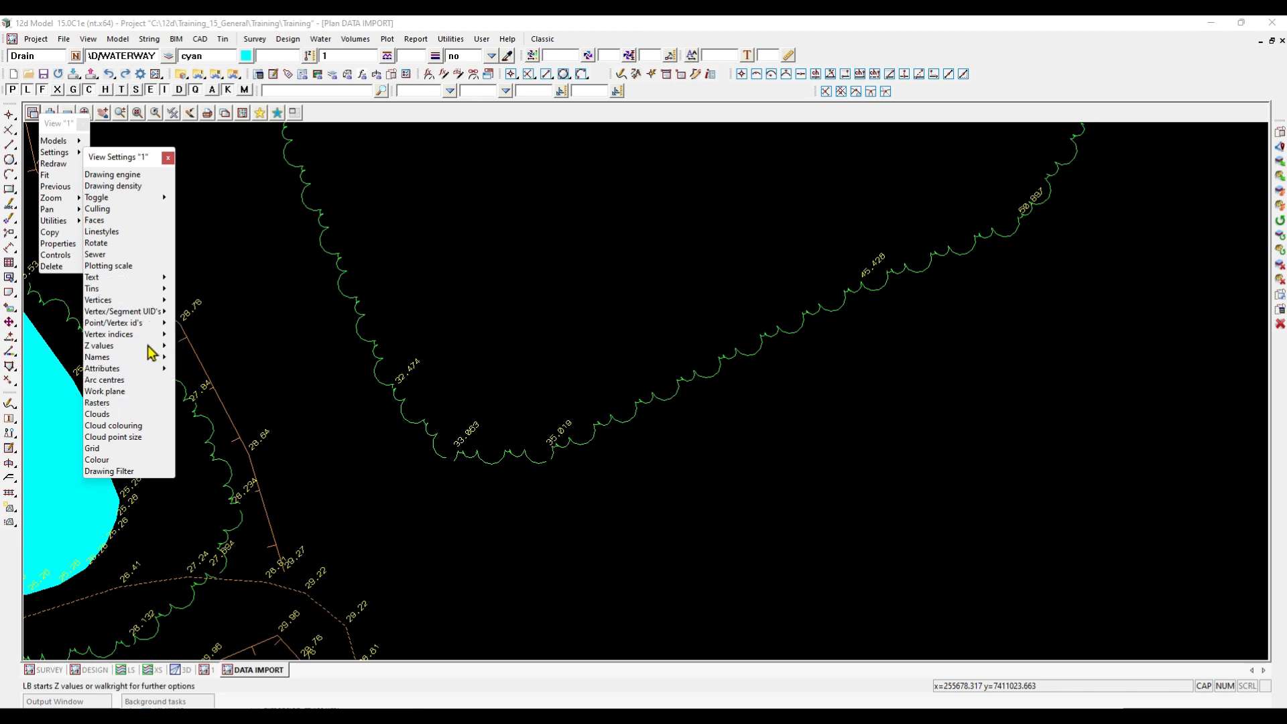
pyautogui.moveTo(166, 345)
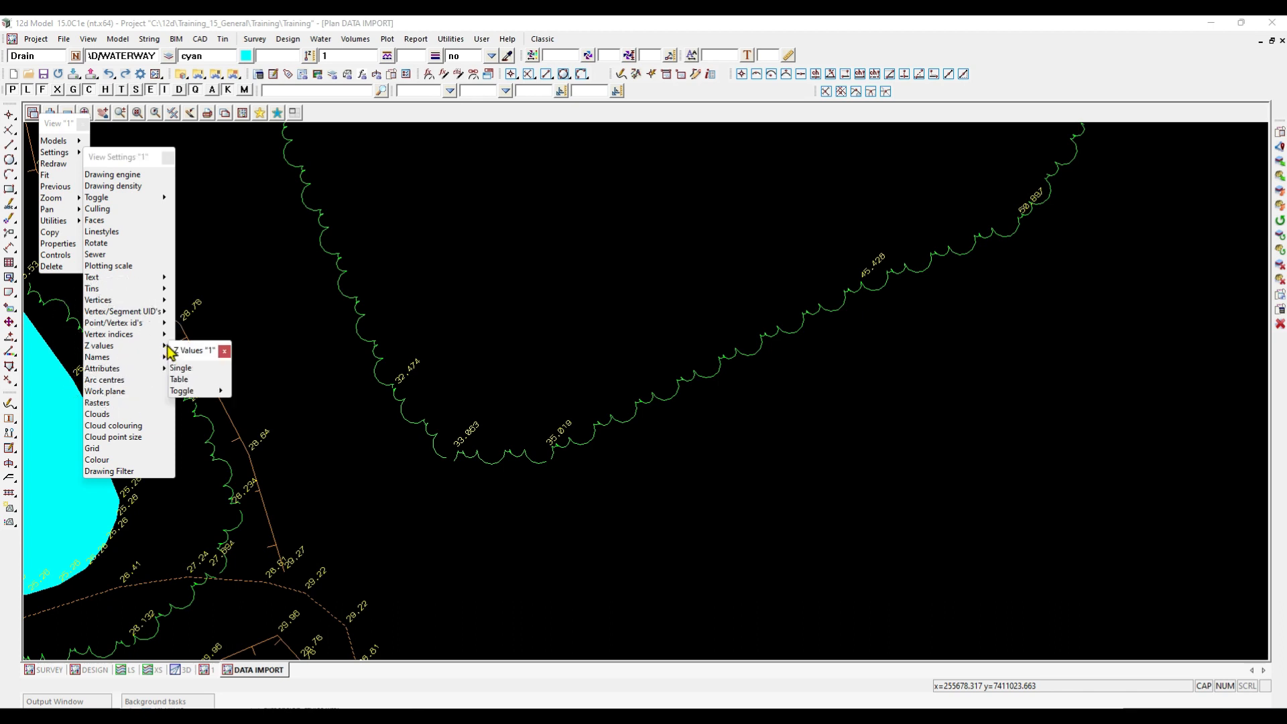
pyautogui.click(191, 373)
pyautogui.moveTo(264, 384); pyautogui.dragTo(227, 360)
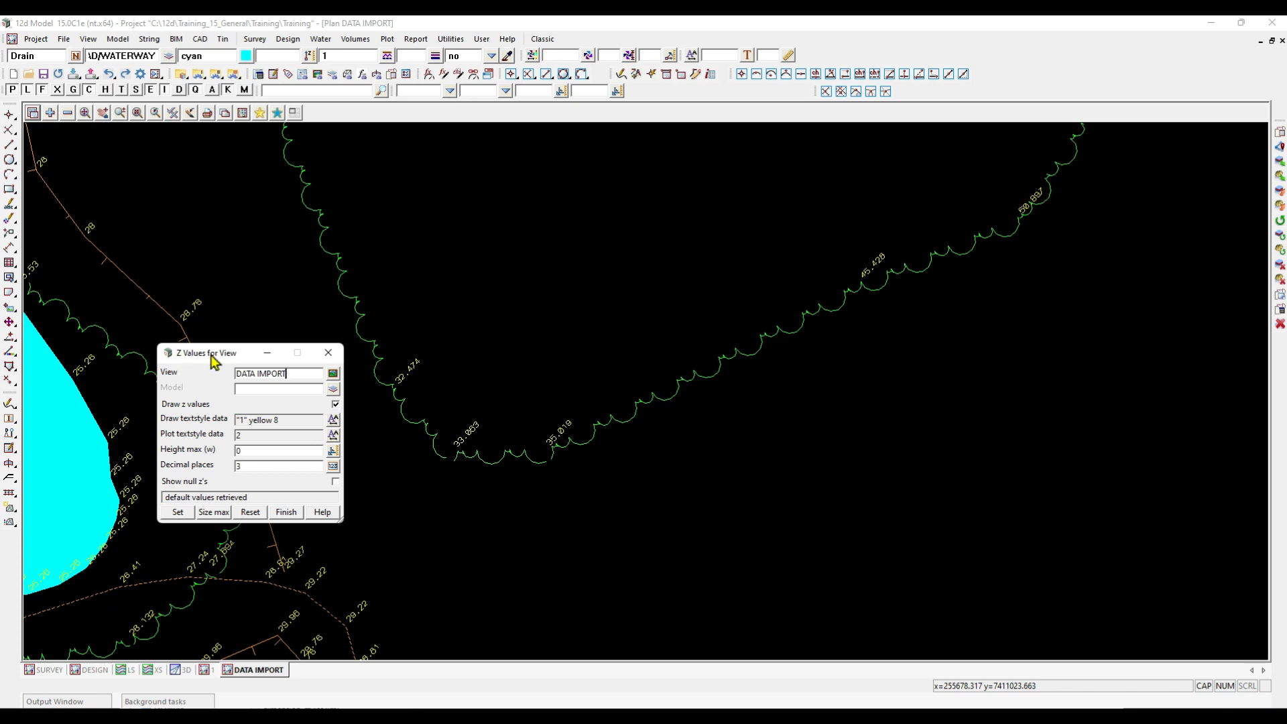
pyautogui.click(307, 373)
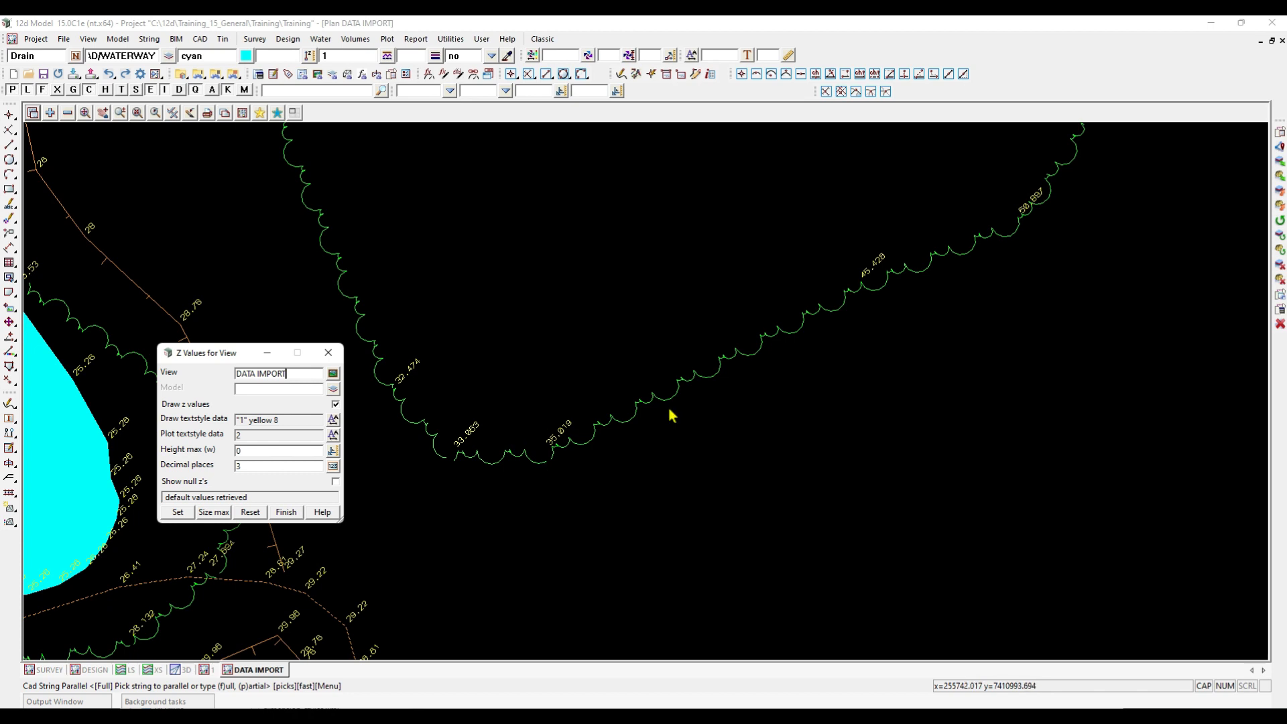
pyautogui.click(219, 516)
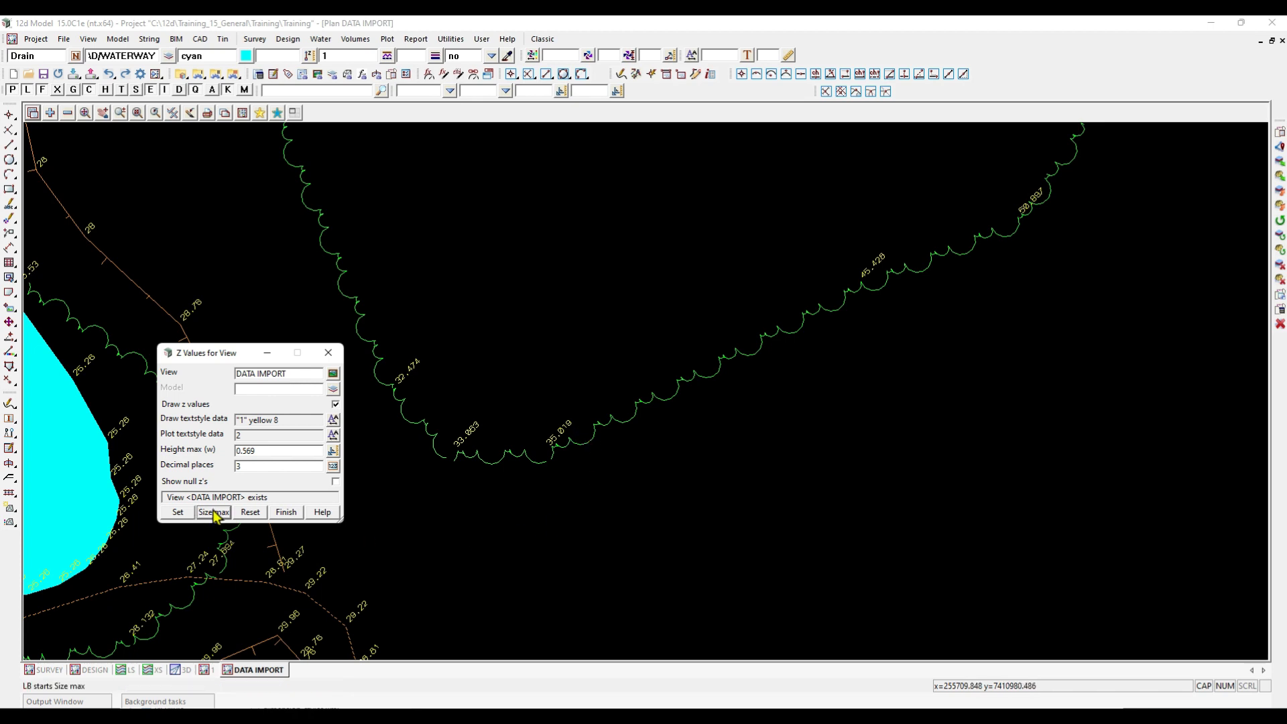
pyautogui.click(178, 513)
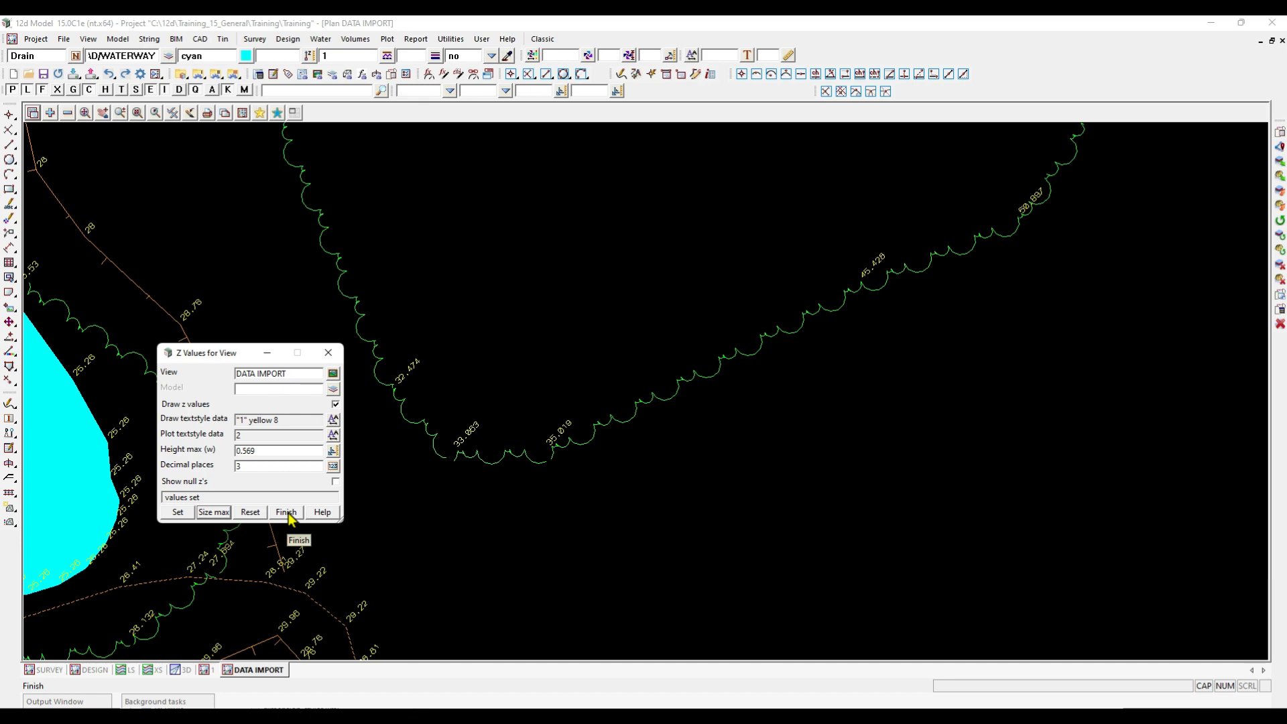
pyautogui.click(287, 514)
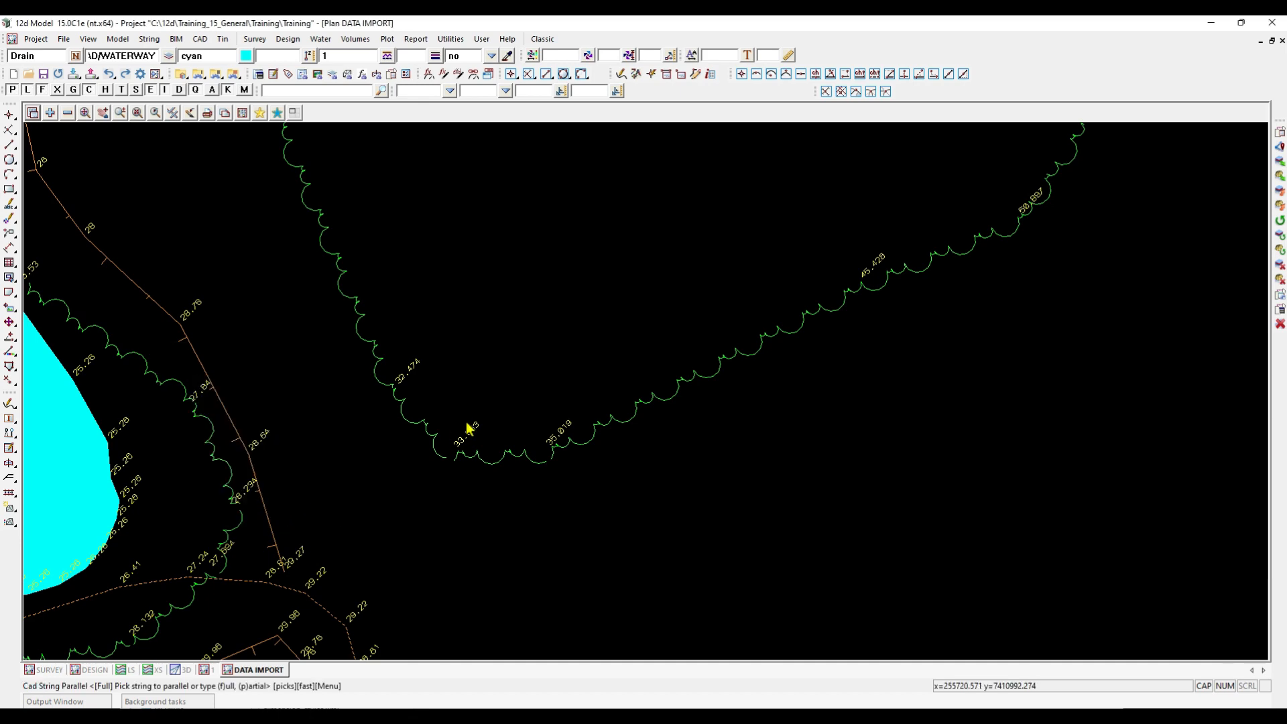
# Examine how the height labels on the vegetation string display at close range and across the whole DATA IMPORT plan
pyautogui.scroll(-8, 467, 428)
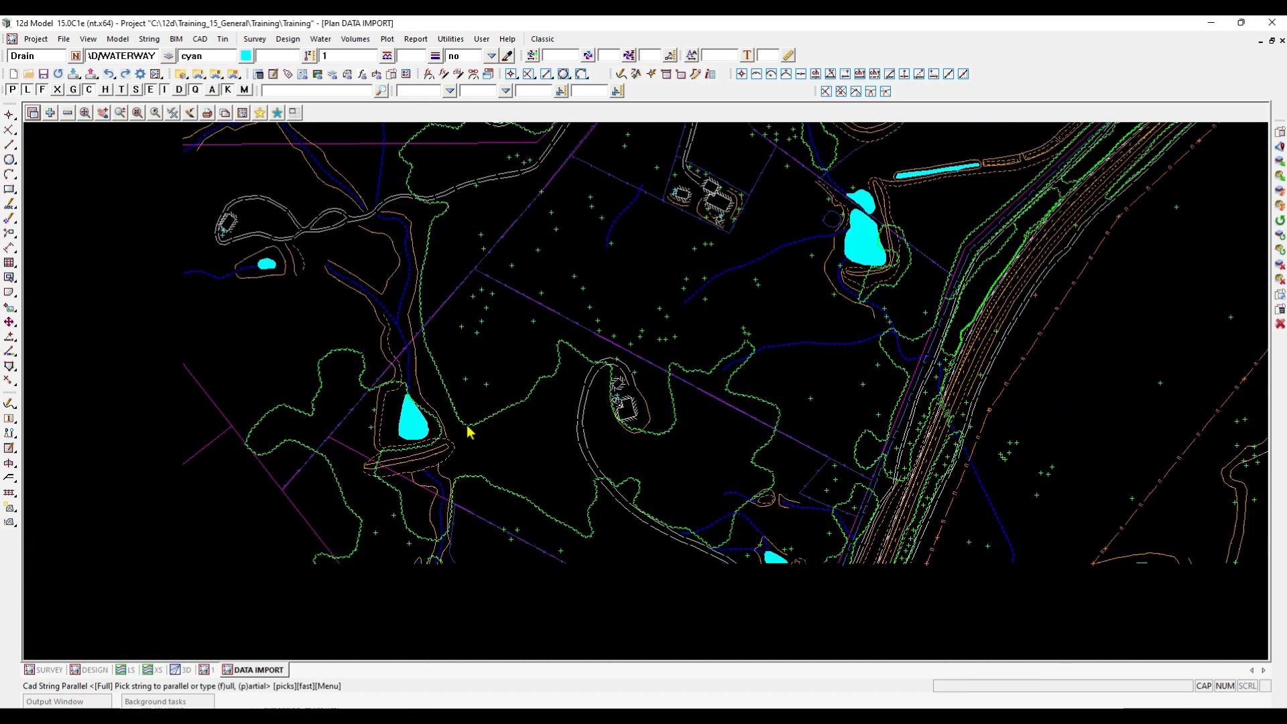
pyautogui.scroll(6, 469, 433)
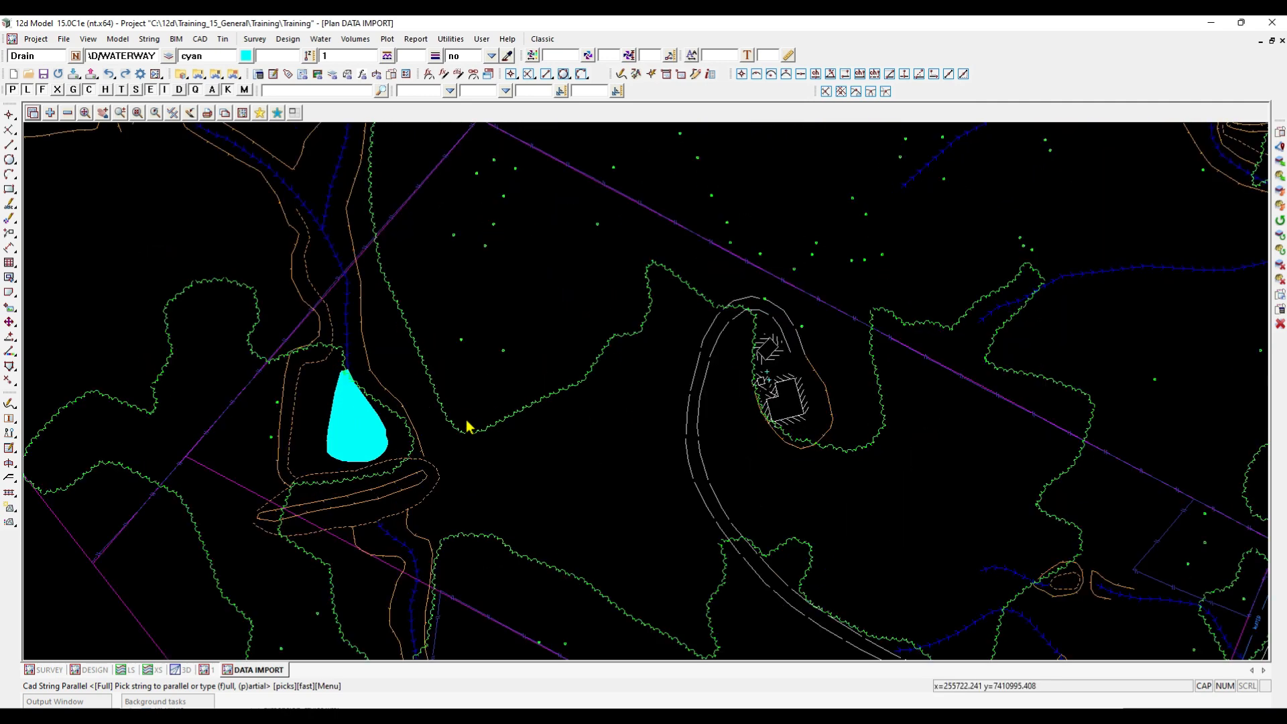
pyautogui.scroll(4, 478, 439)
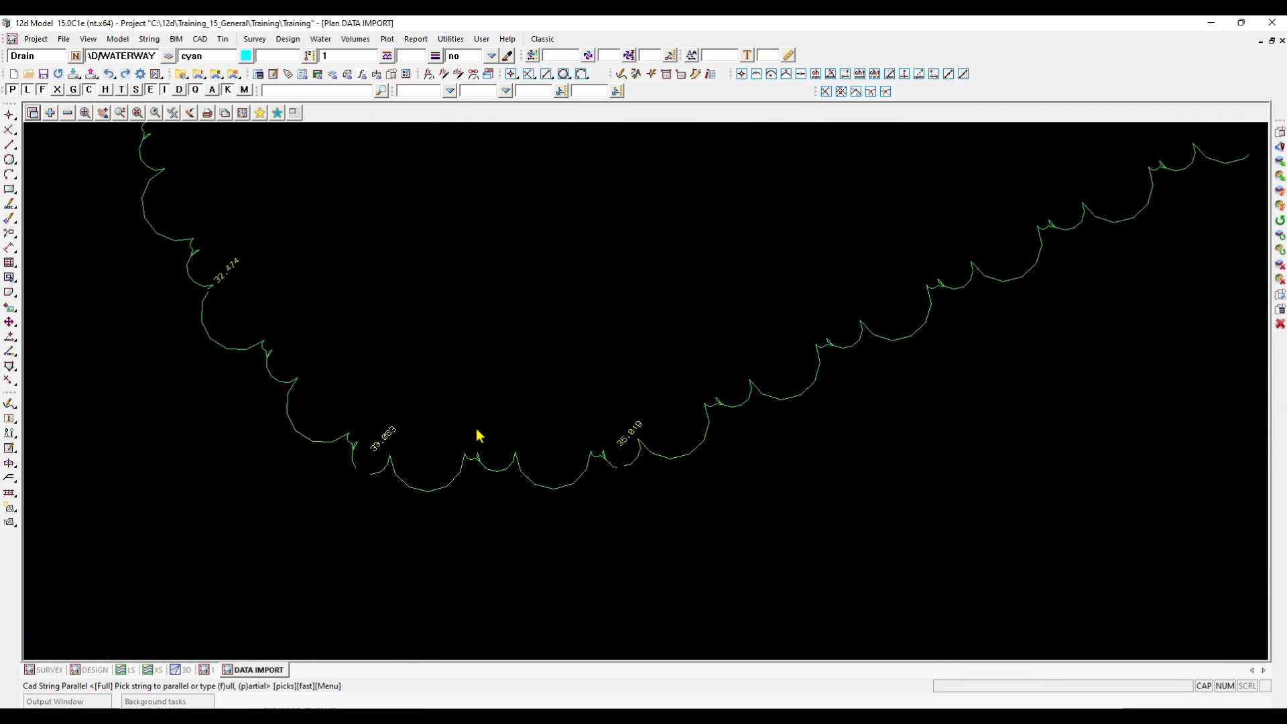
pyautogui.scroll(3, 478, 443)
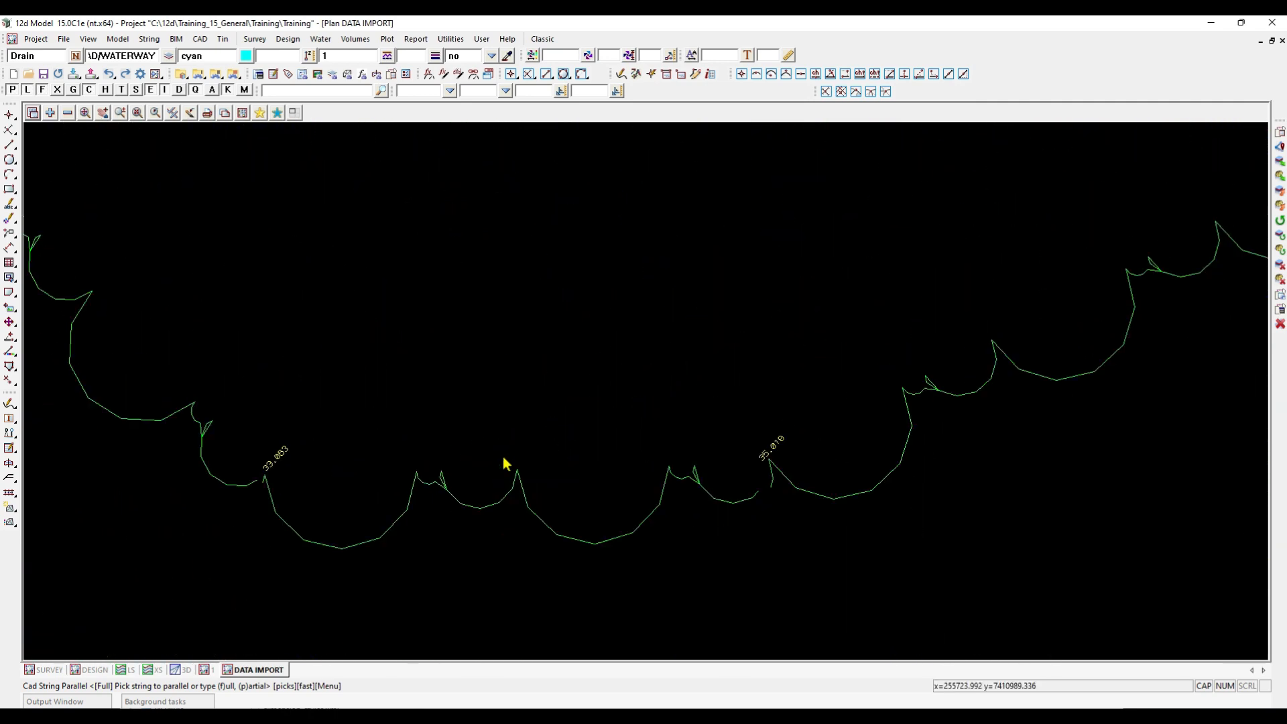
pyautogui.scroll(3, 505, 462)
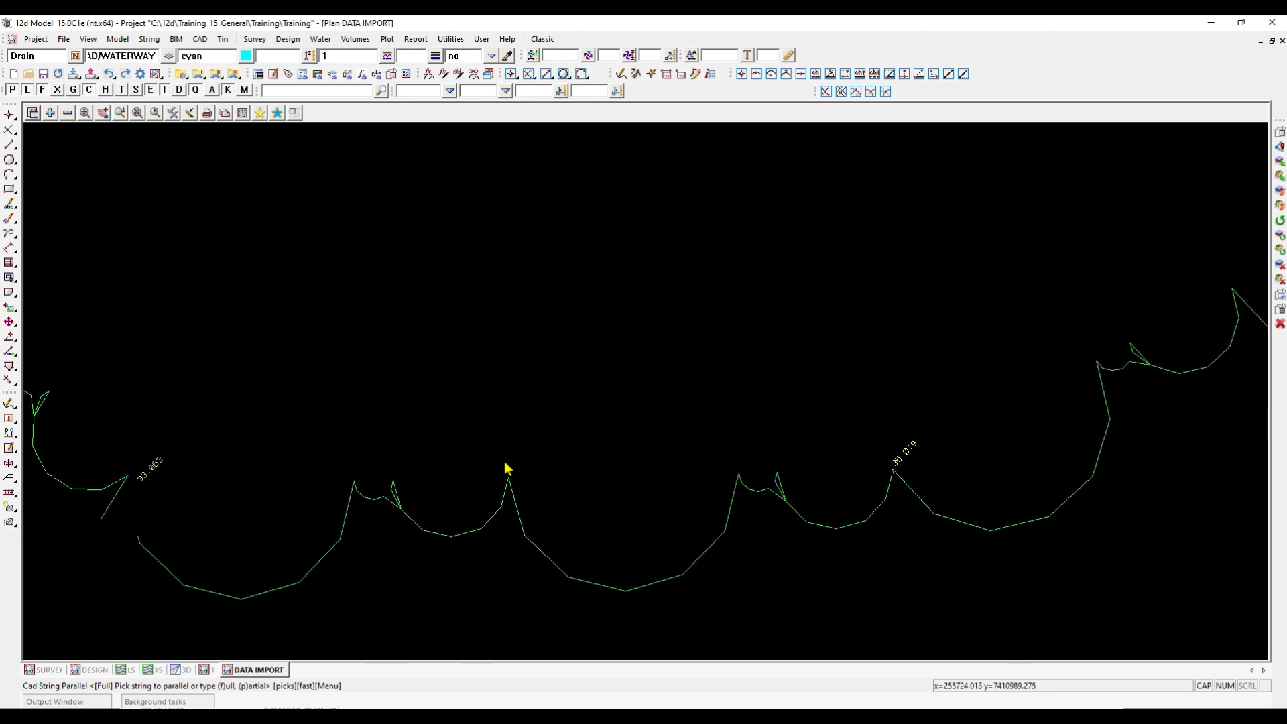
pyautogui.scroll(-8, 506, 468)
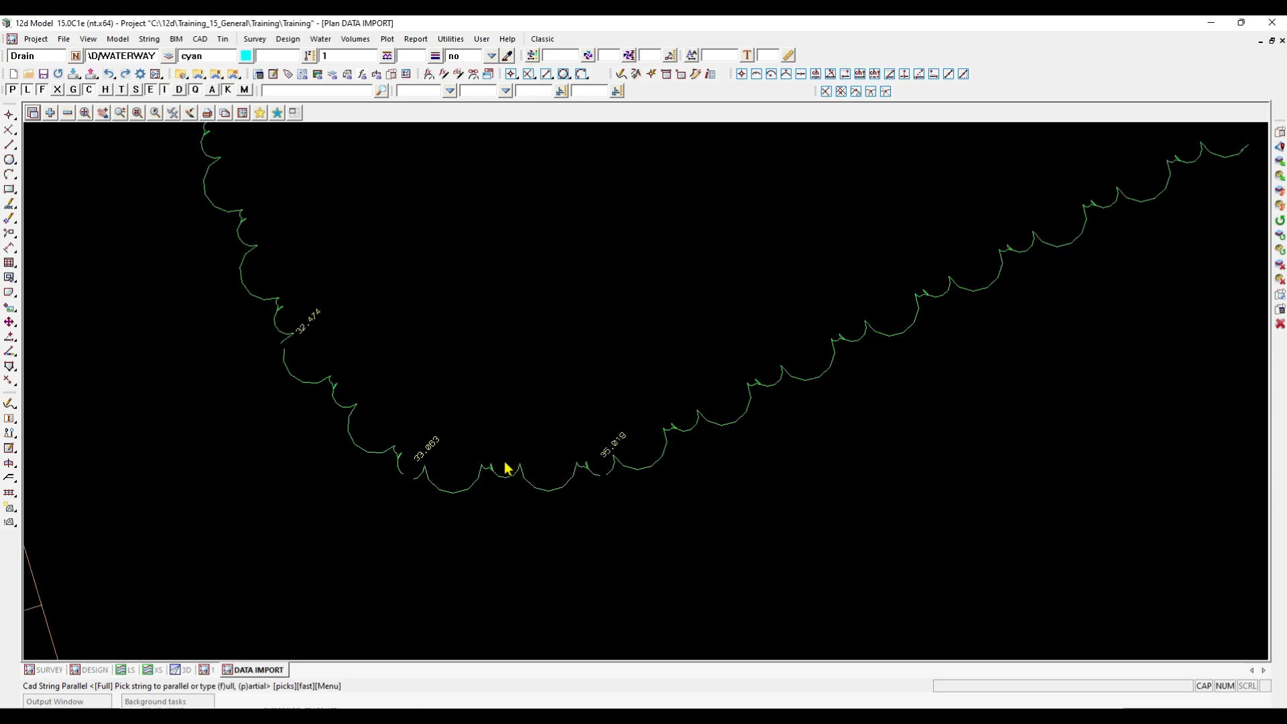
pyautogui.scroll(-8, 506, 467)
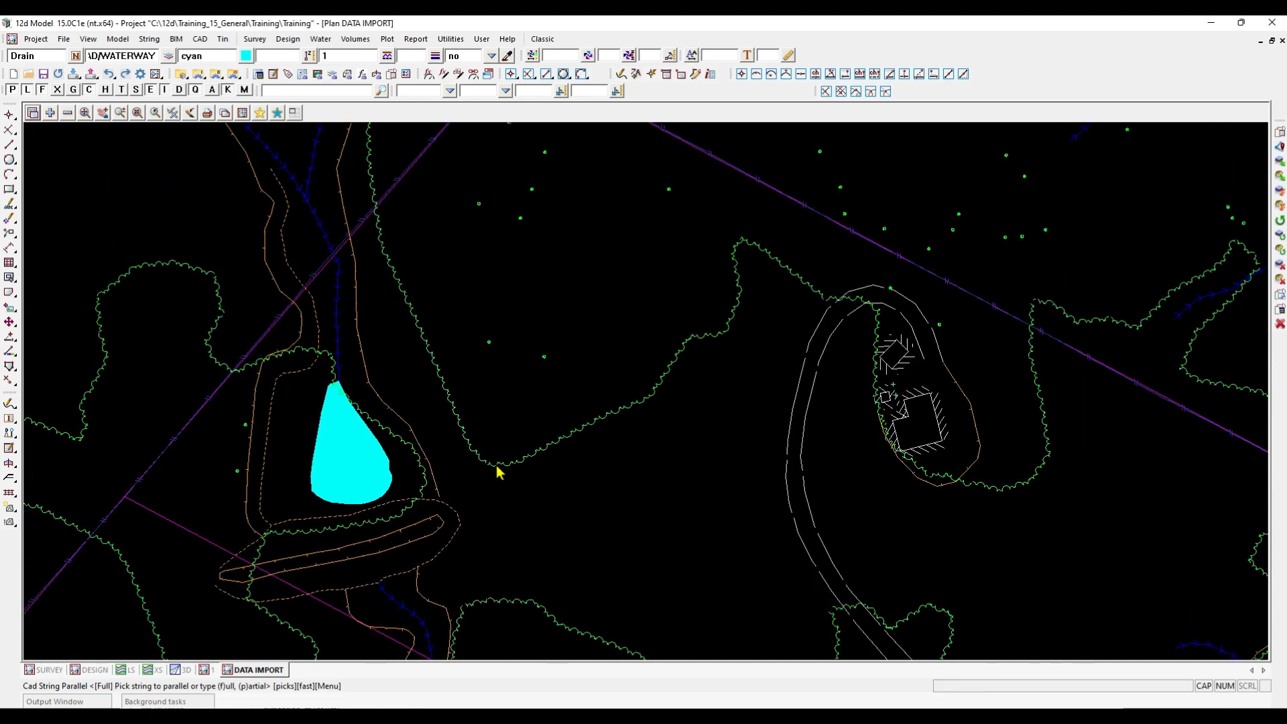
pyautogui.scroll(-8, 498, 471)
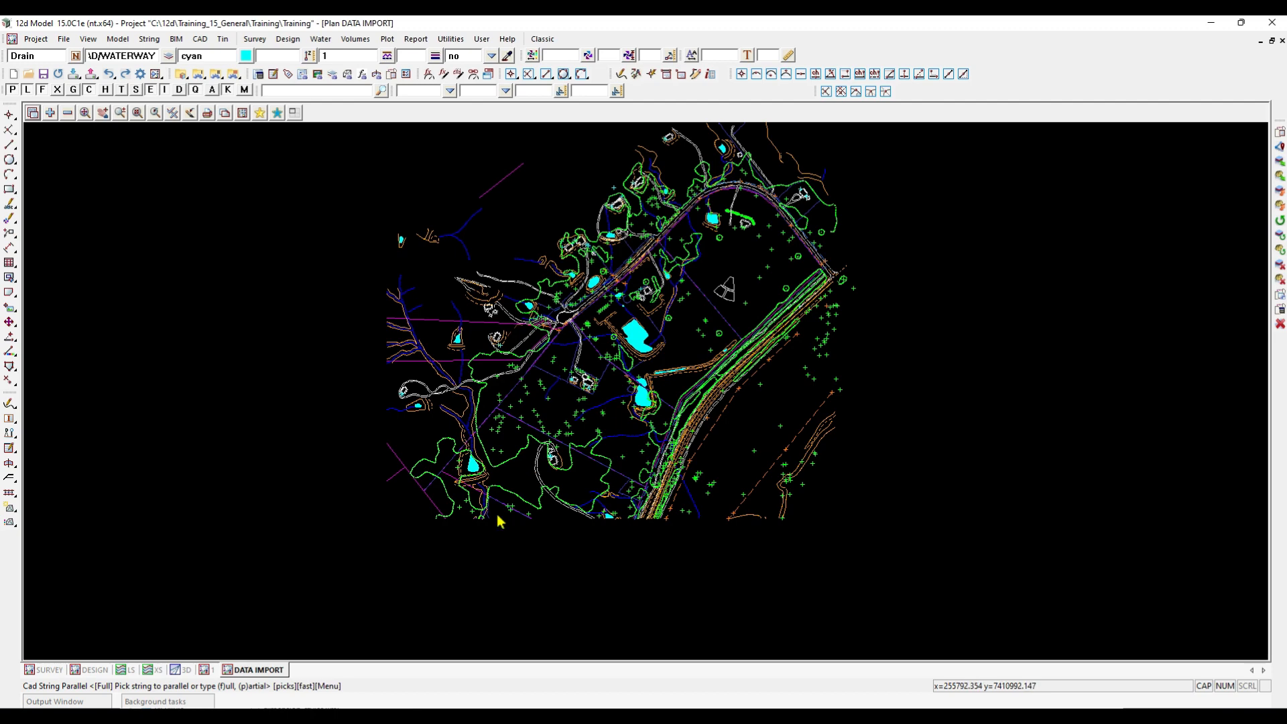
pyautogui.scroll(-2, 524, 475)
pyautogui.scroll(2, 536, 444)
pyautogui.scroll(1, 565, 466)
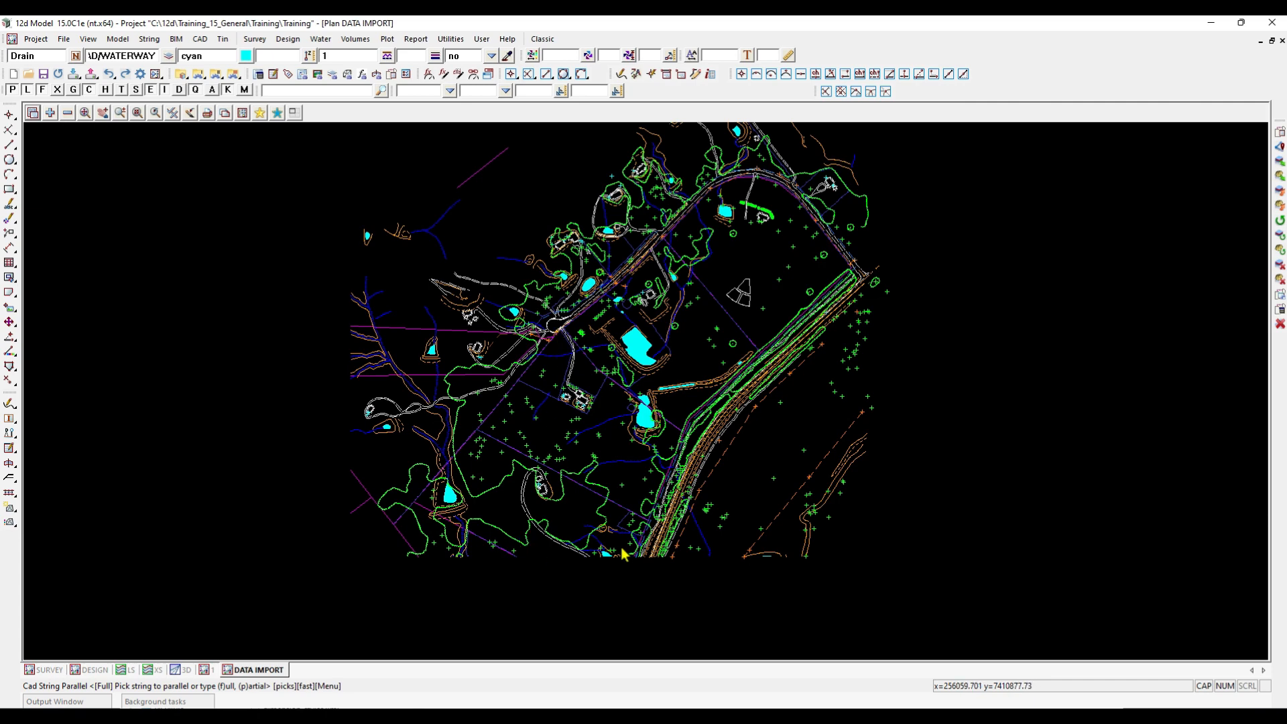
pyautogui.scroll(1, 664, 263)
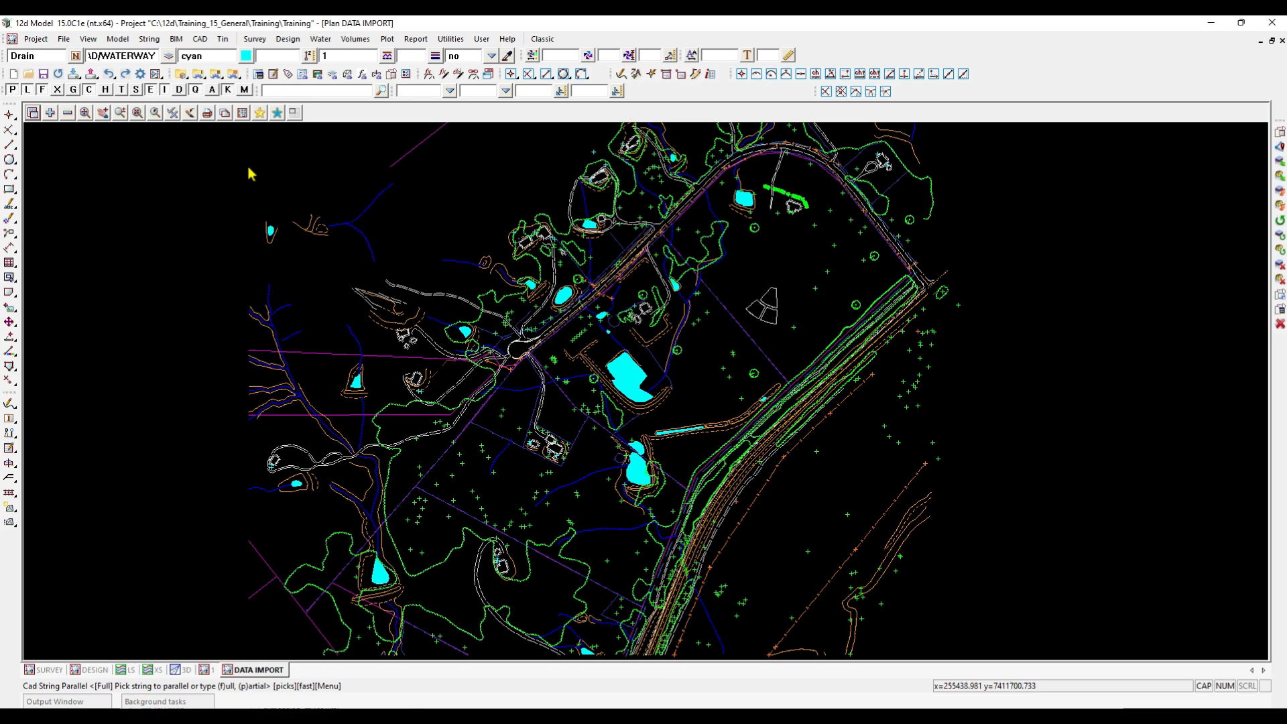
# Set the plot scale to 500 in the plan view properties of DATA IMPORT
pyautogui.click(243, 112)
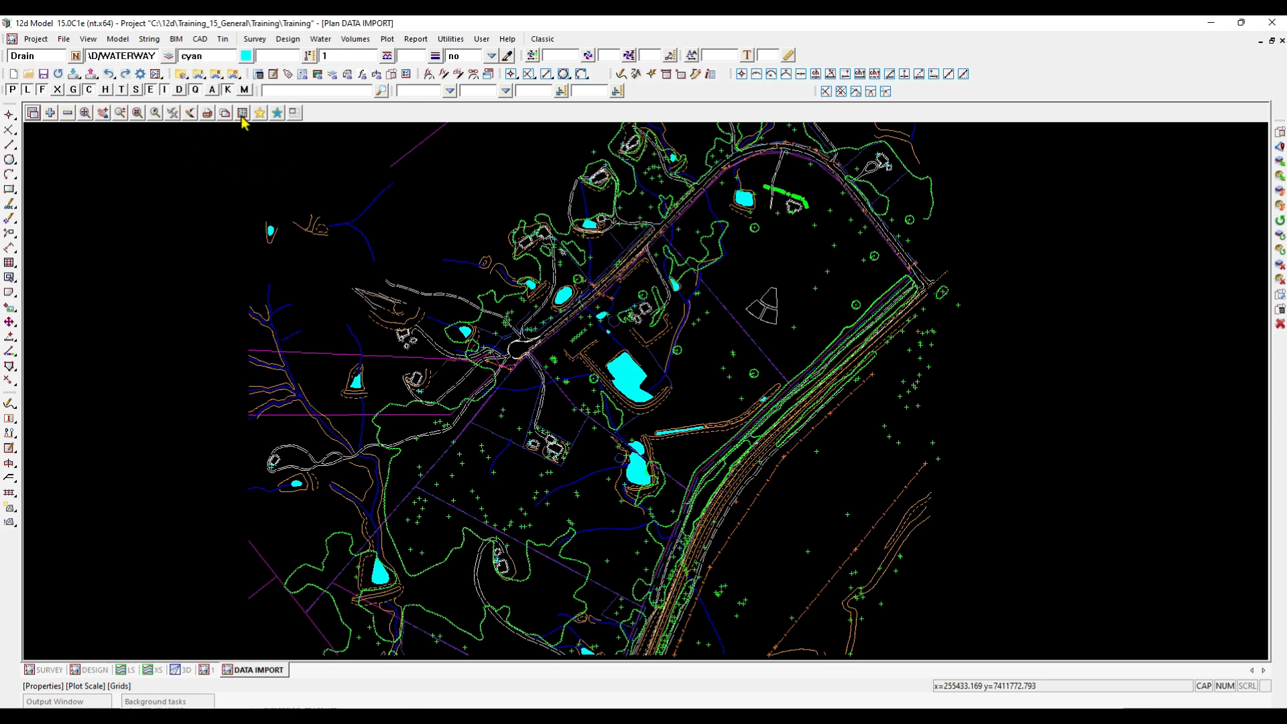
pyautogui.click(243, 113)
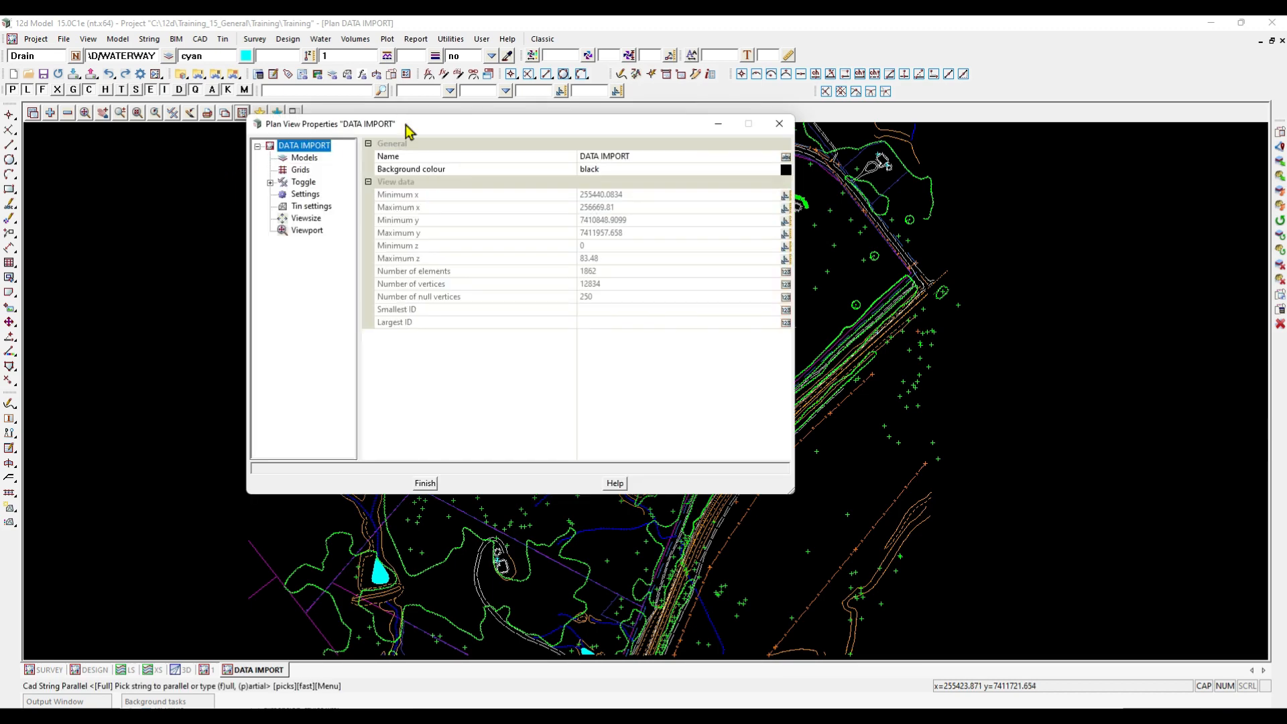
pyautogui.moveTo(409, 124); pyautogui.dragTo(275, 212)
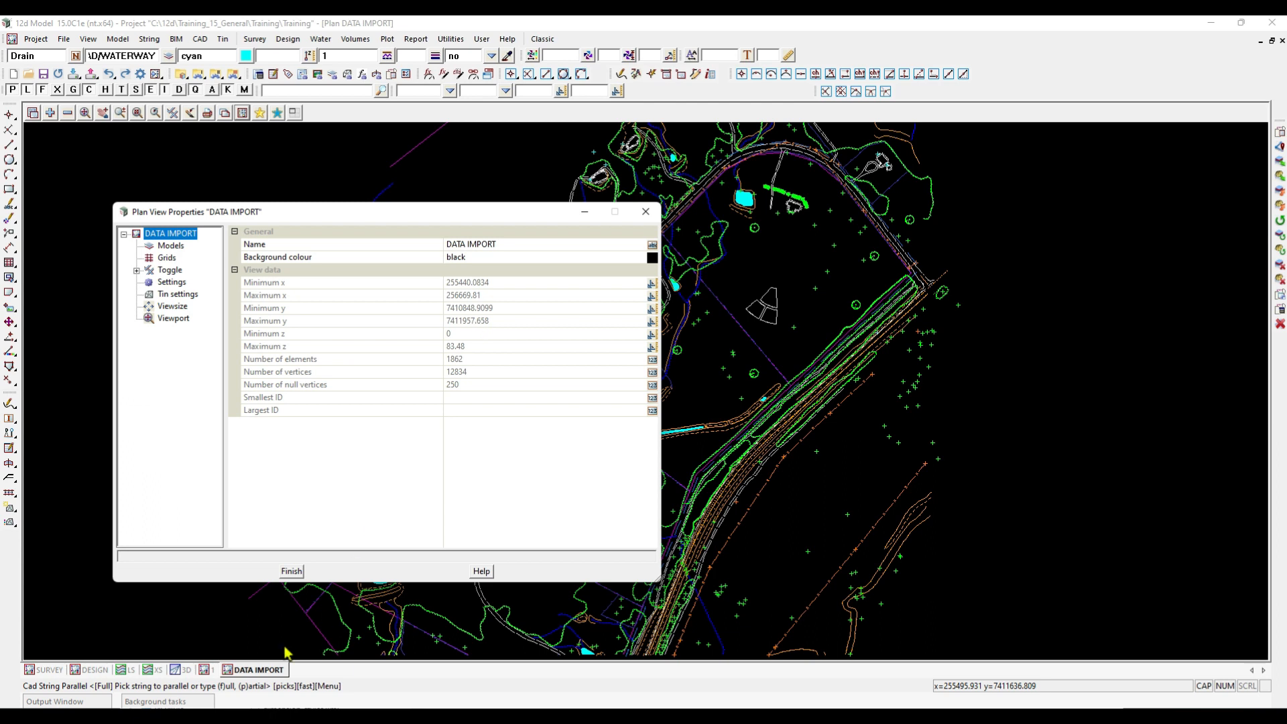
pyautogui.click(261, 671)
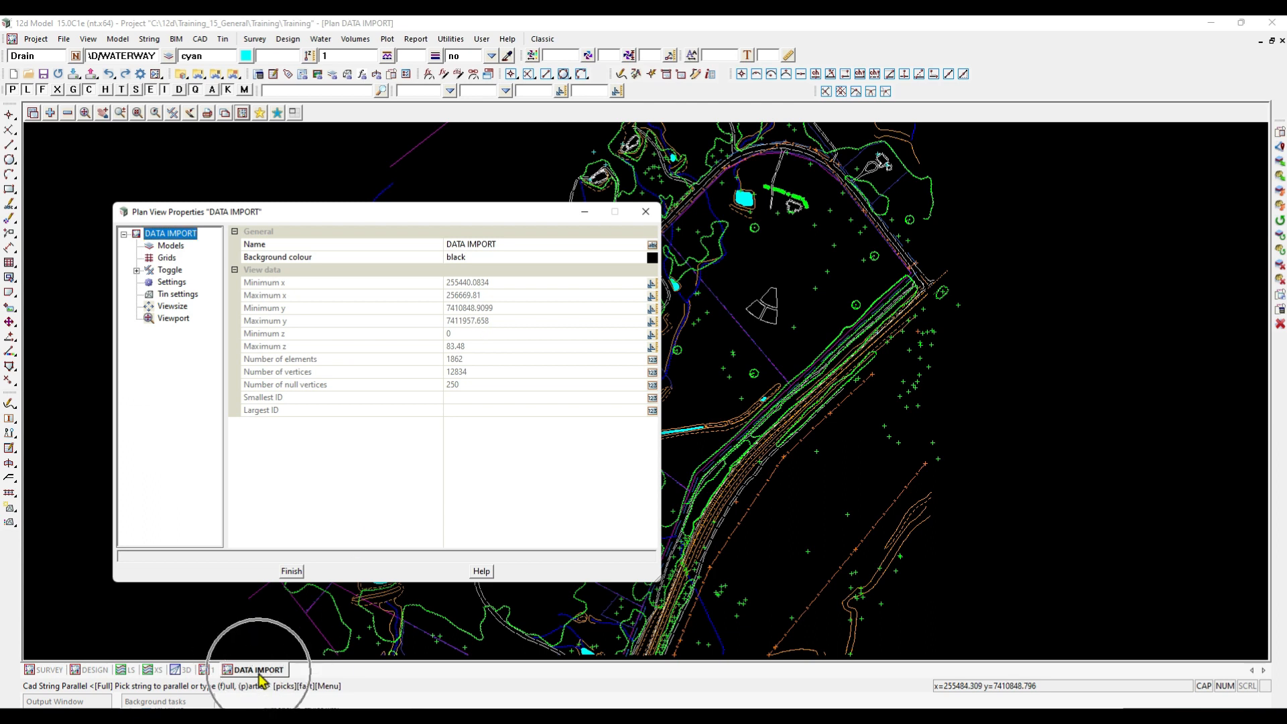
pyautogui.click(183, 234)
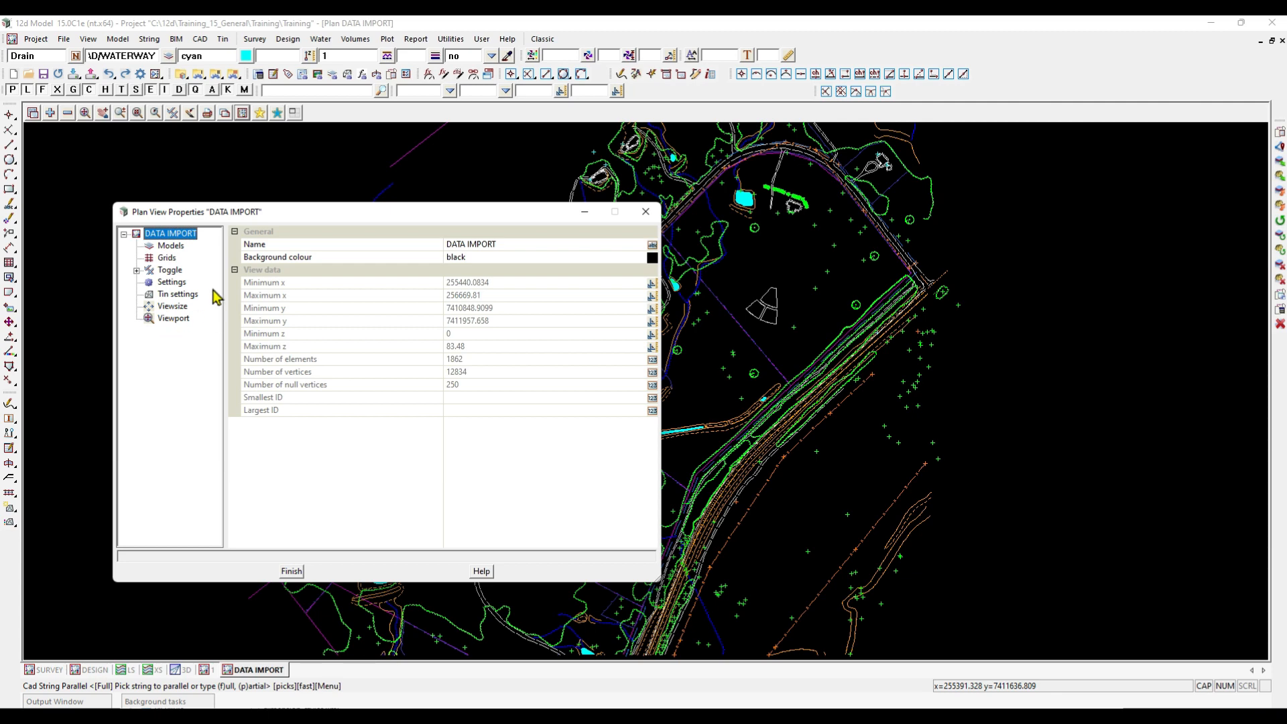
pyautogui.click(171, 283)
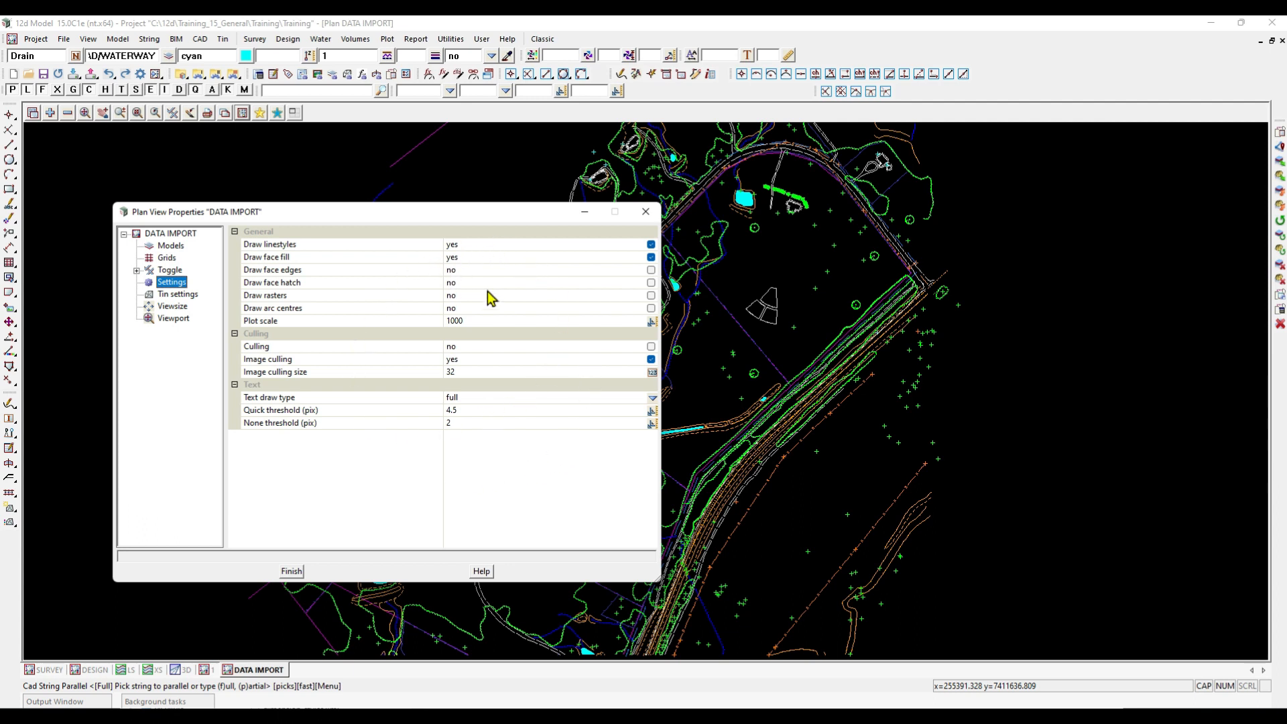
pyautogui.click(508, 323)
pyautogui.doubleClick(530, 320)
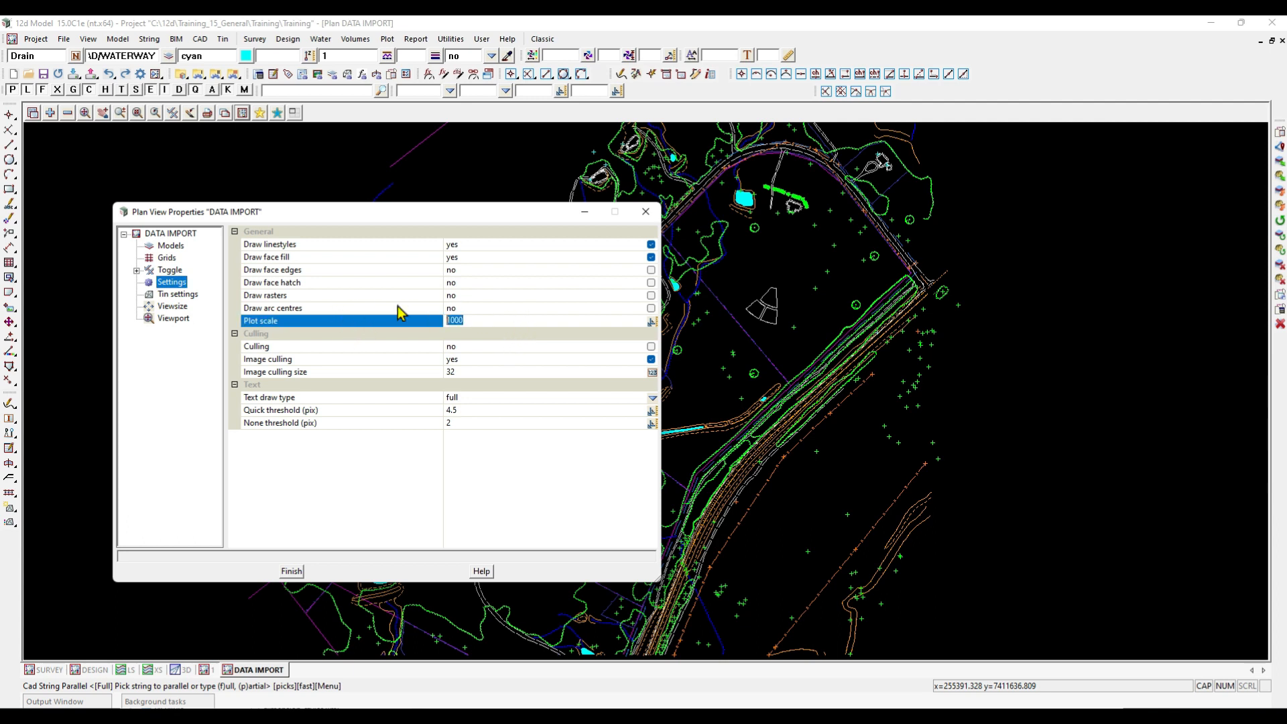
pyautogui.write('5')
pyautogui.click(539, 361)
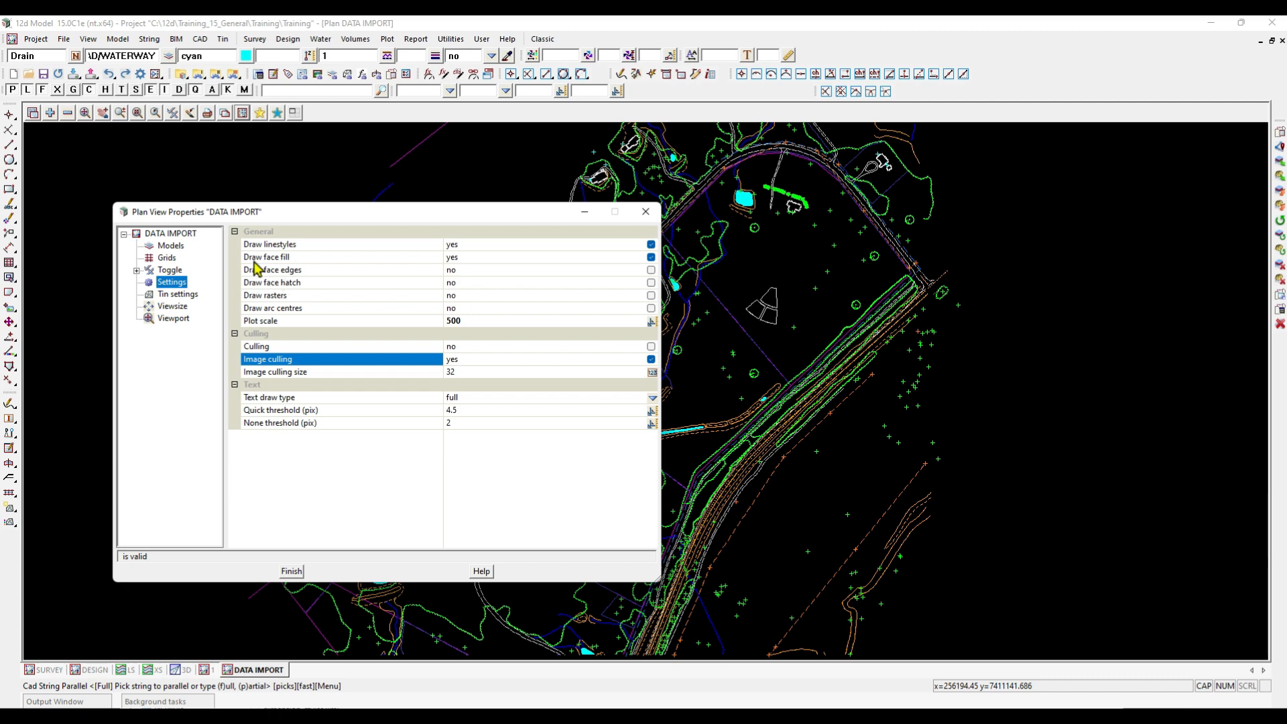
# Turn on face edges for the DATA IMPORT view, switching face fill off and back on to compare the large dam's display
pyautogui.moveTo(296, 221); pyautogui.dragTo(227, 187)
pyautogui.scroll(6, 644, 382)
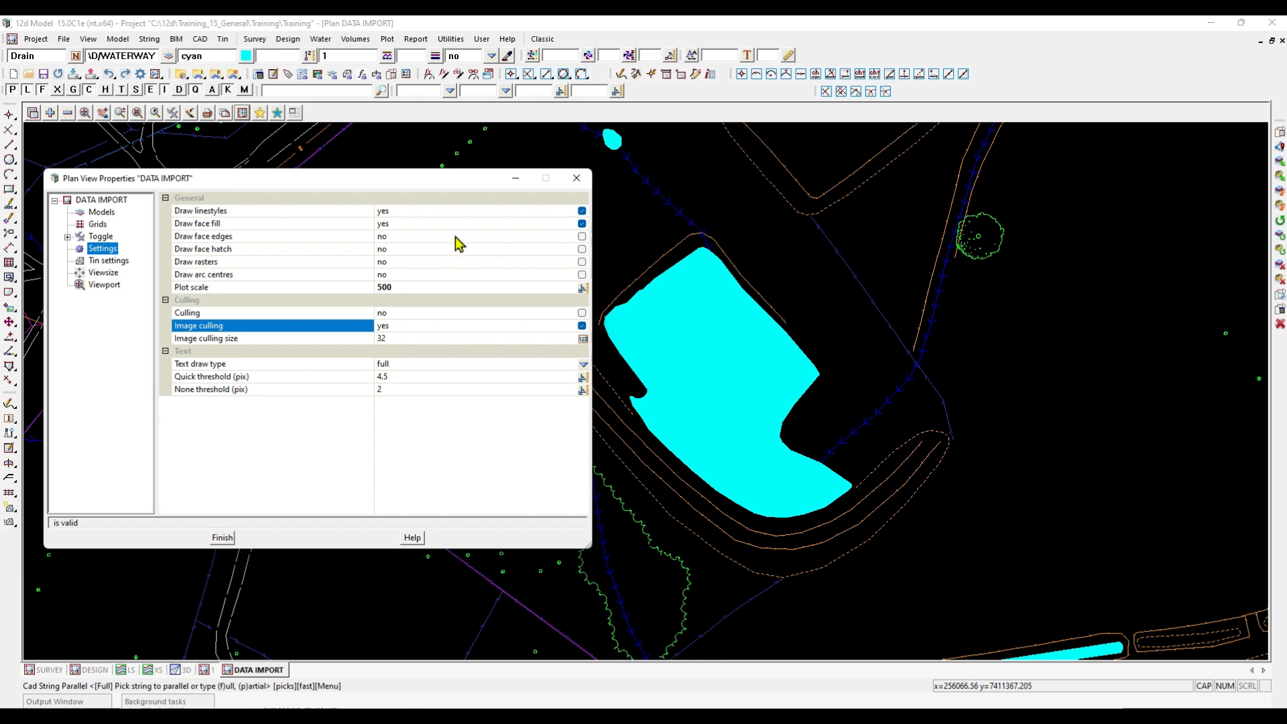
pyautogui.click(580, 227)
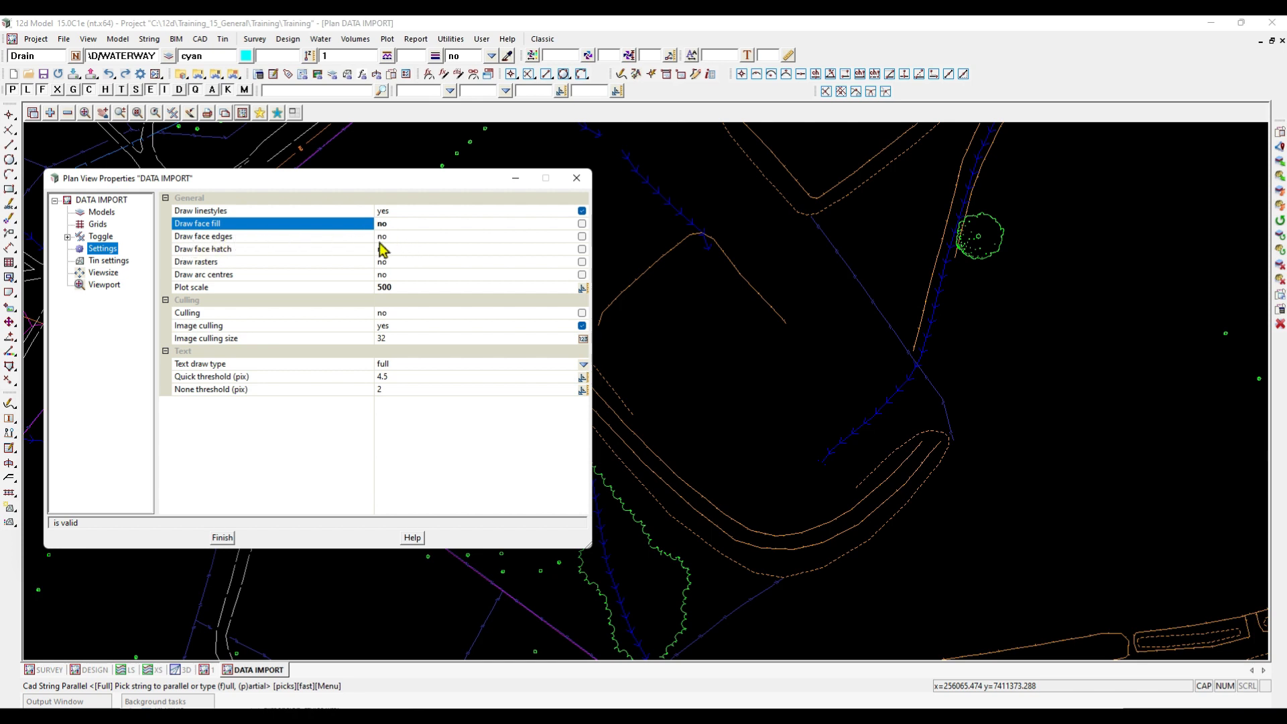
pyautogui.click(582, 237)
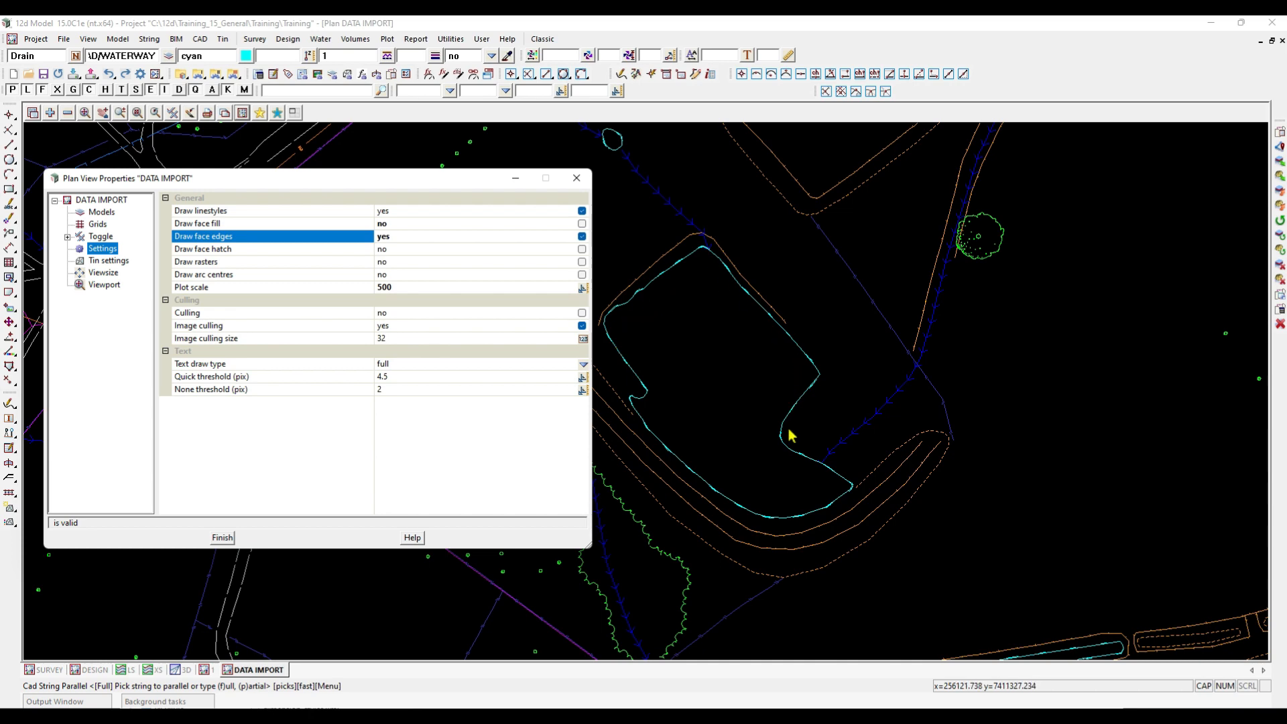
pyautogui.click(582, 224)
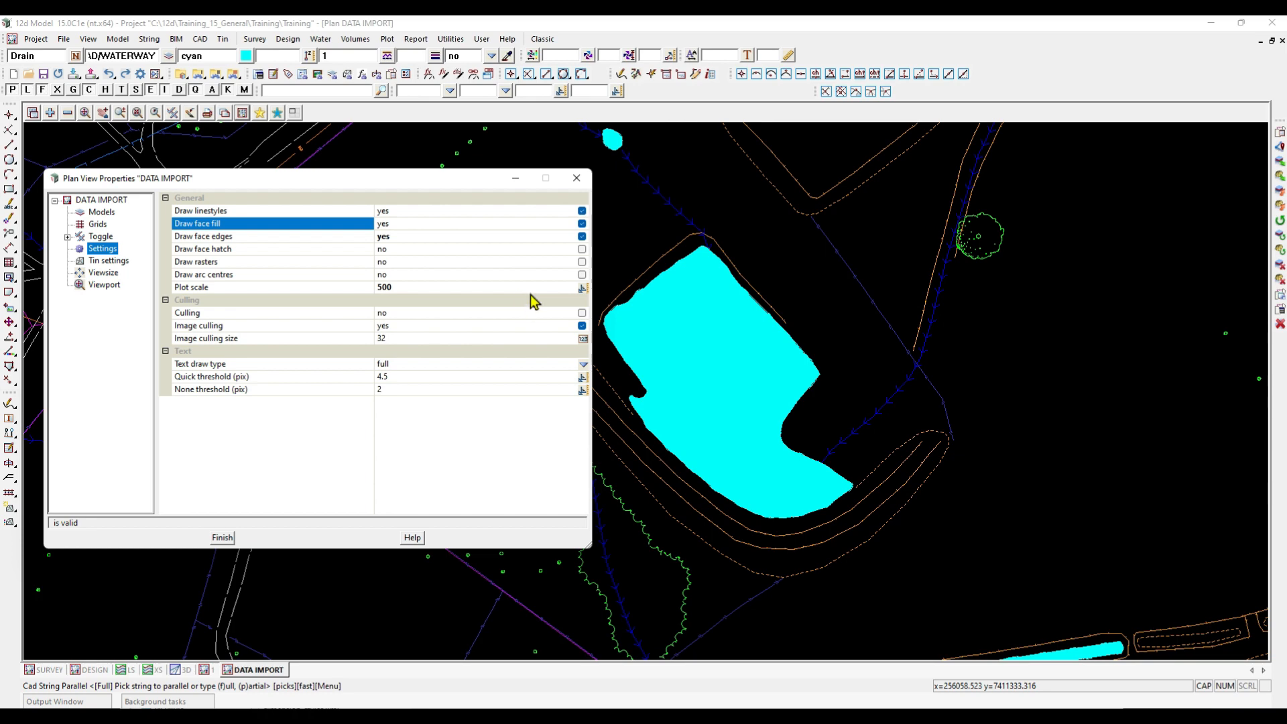
# Review the tin settings and the Z value toggle for all models, close the view properties and look over the whole plan
pyautogui.click(104, 262)
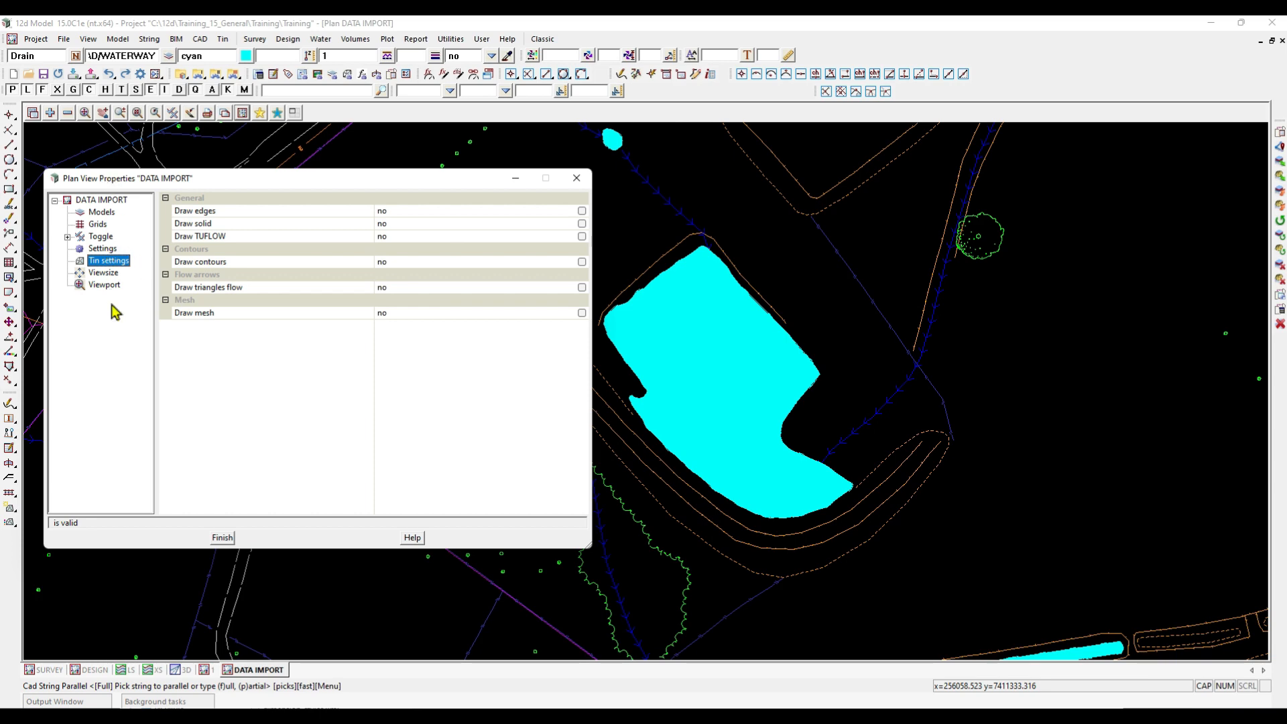
pyautogui.click(101, 237)
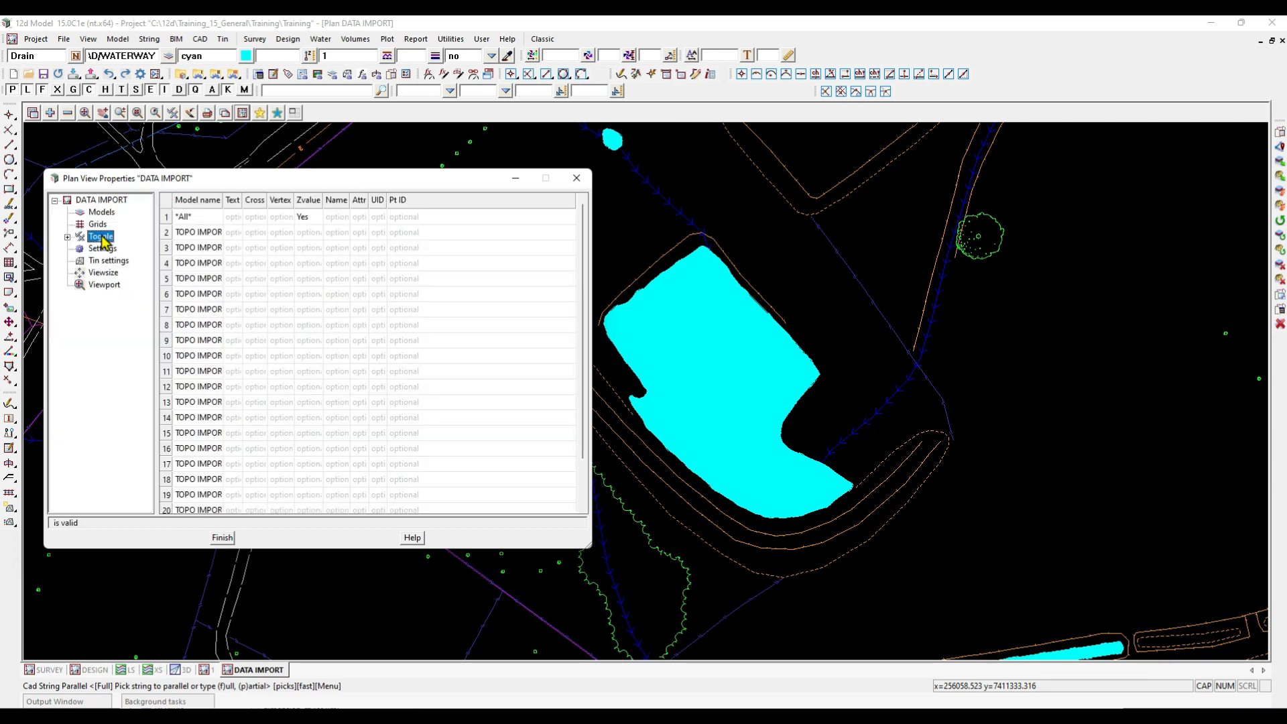
pyautogui.moveTo(224, 199); pyautogui.dragTo(239, 199)
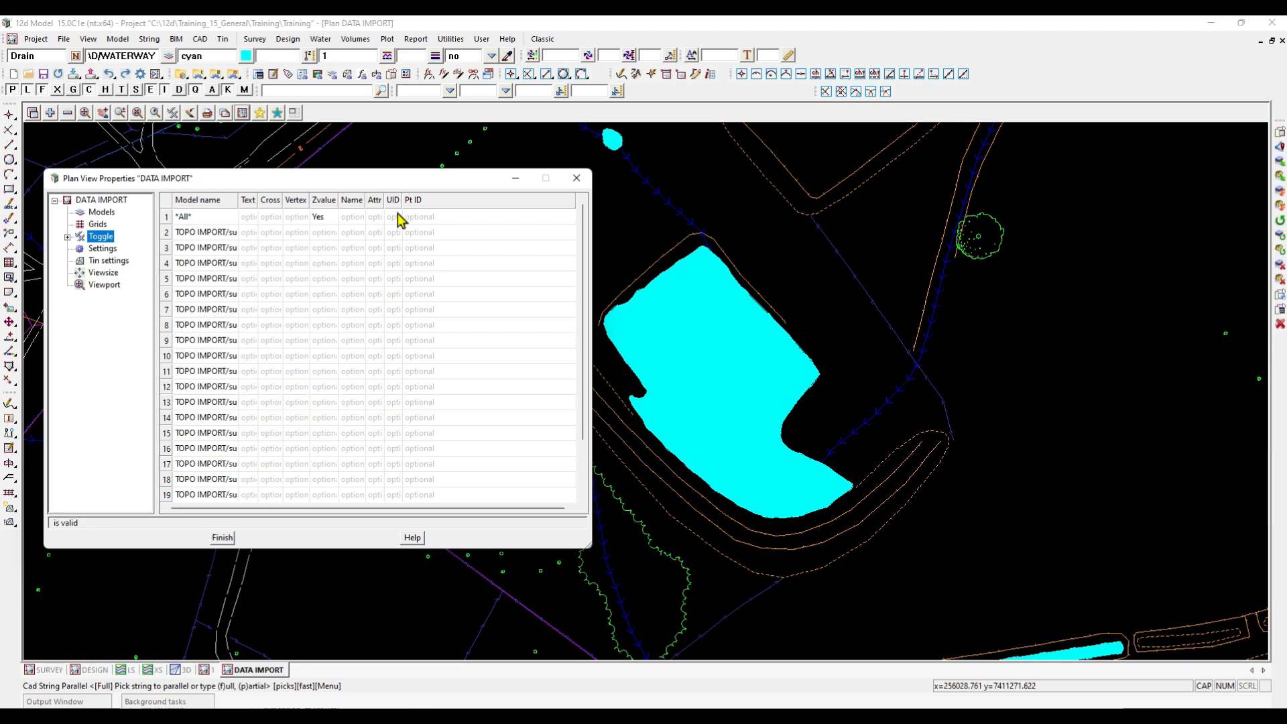
pyautogui.click(328, 217)
pyautogui.click(223, 538)
pyautogui.scroll(-4, 520, 496)
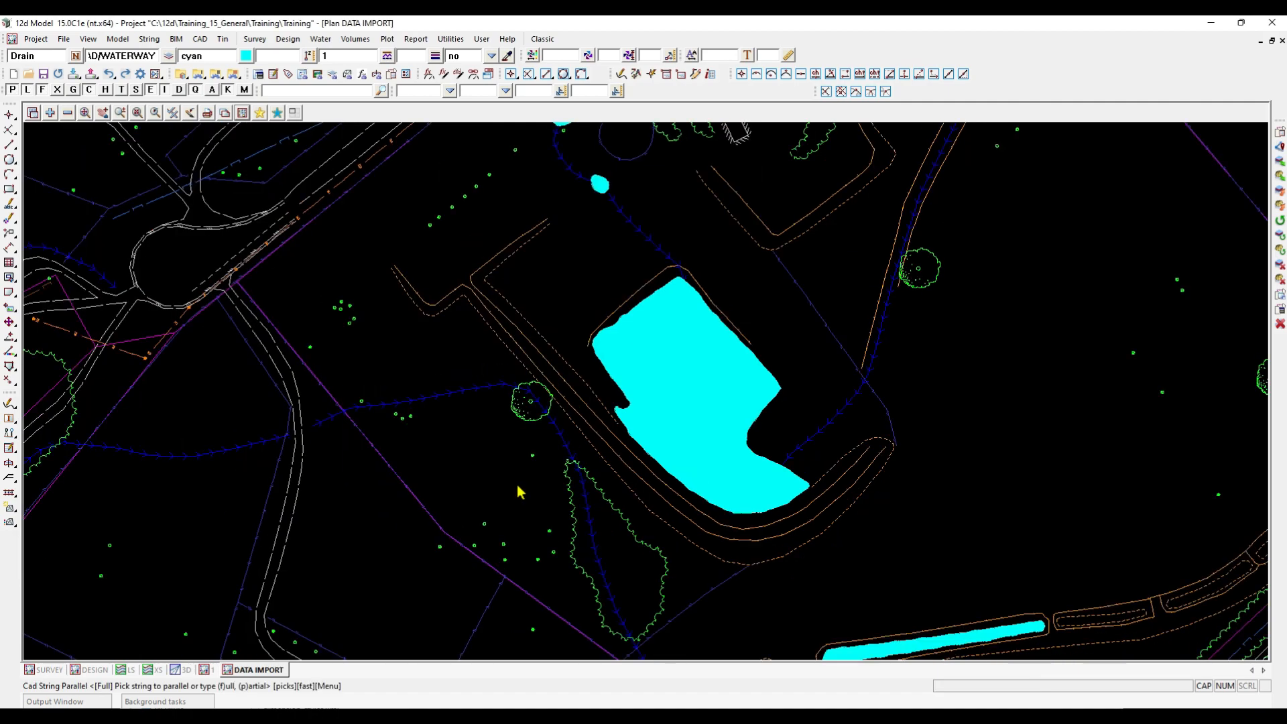
pyautogui.scroll(-3, 531, 517)
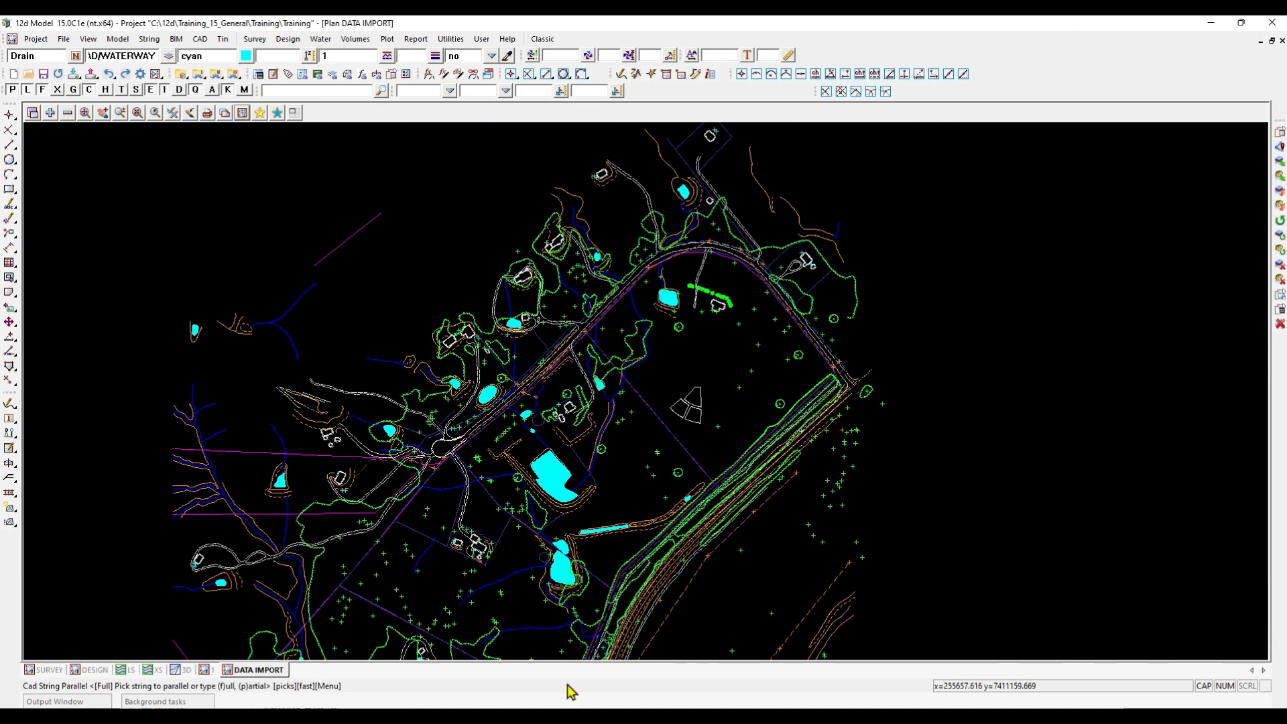
# Save the current DATA IMPORT plan view setup, with all its components included, as the favourites file test.12dvfplan
pyautogui.scroll(-2, 436, 308)
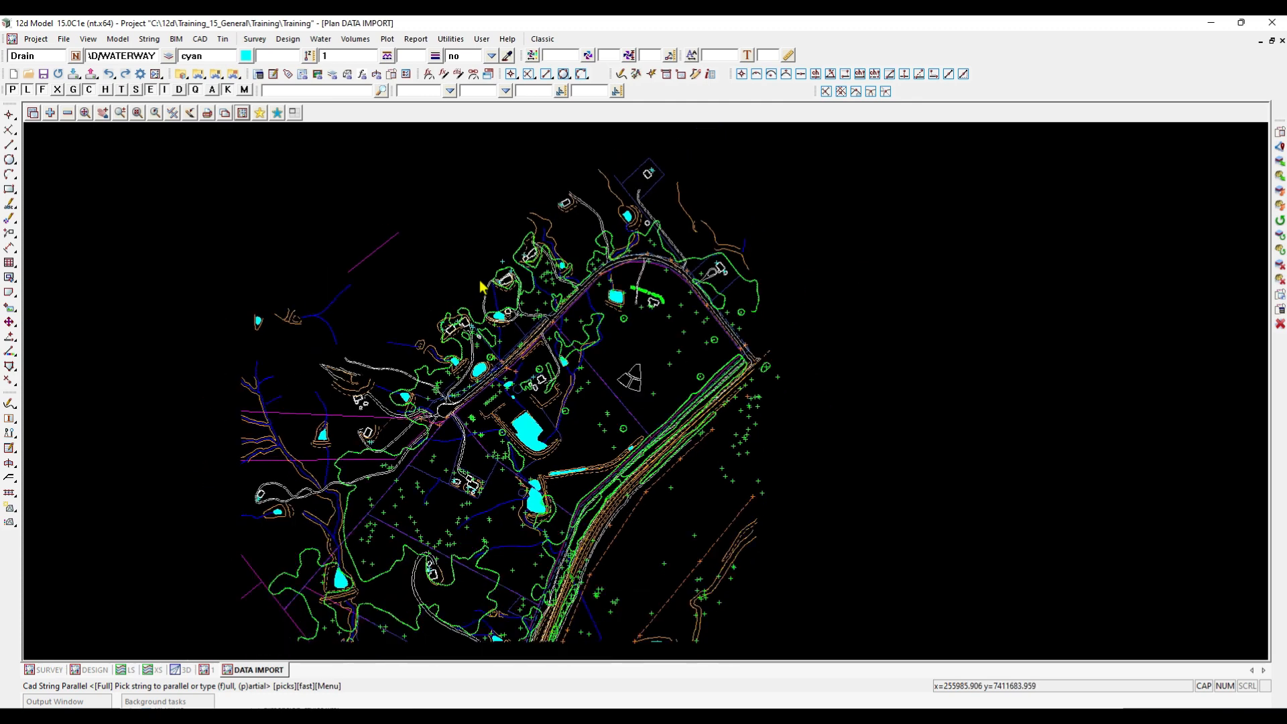
pyautogui.scroll(1, 407, 637)
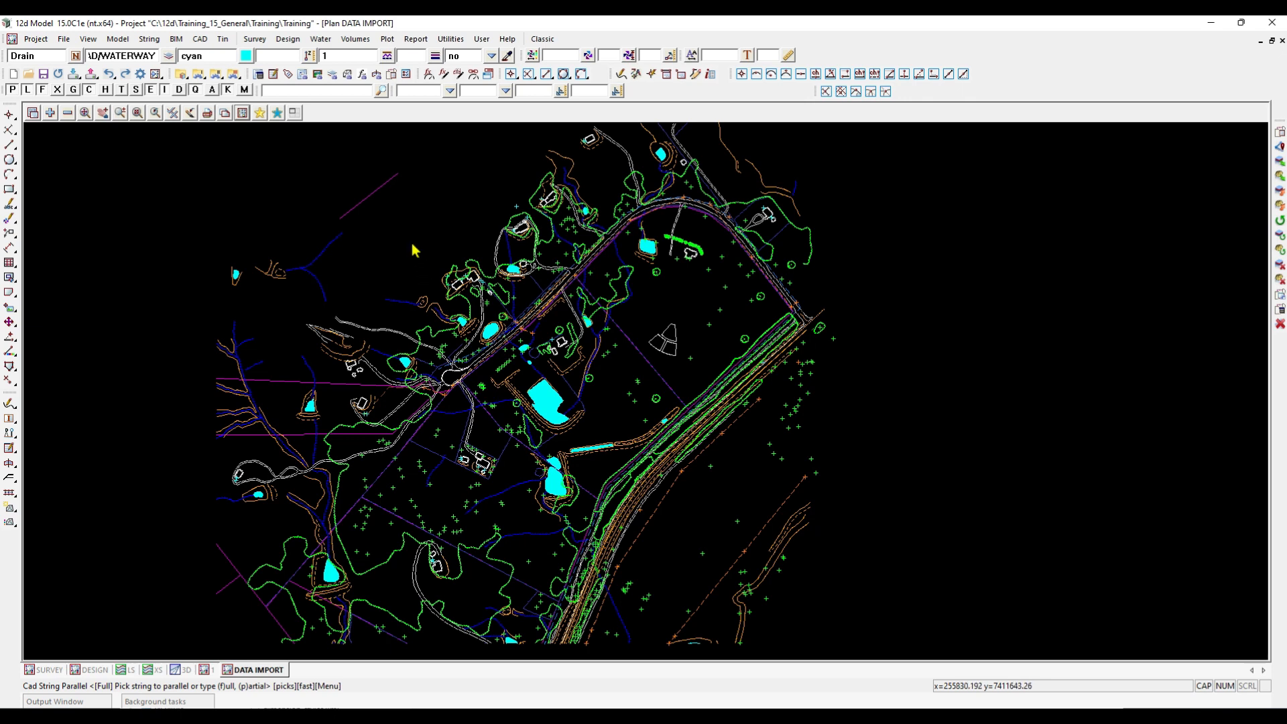
pyautogui.click(259, 118)
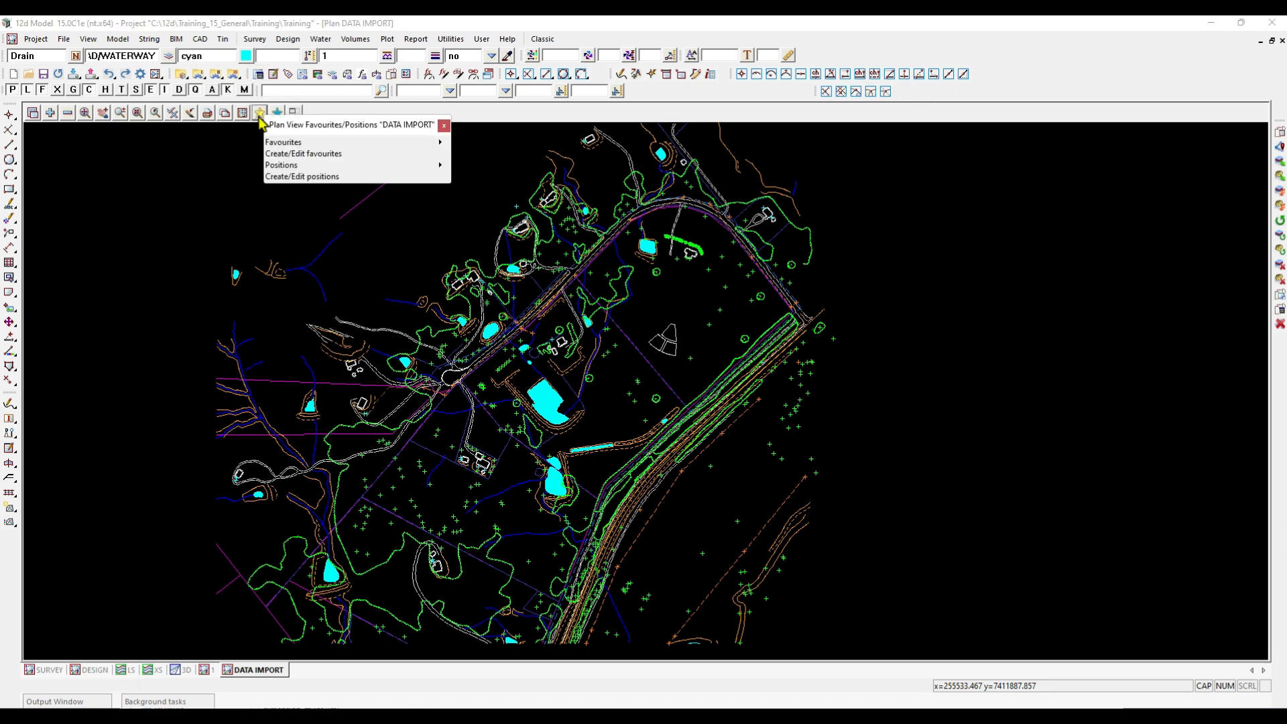
pyautogui.click(290, 158)
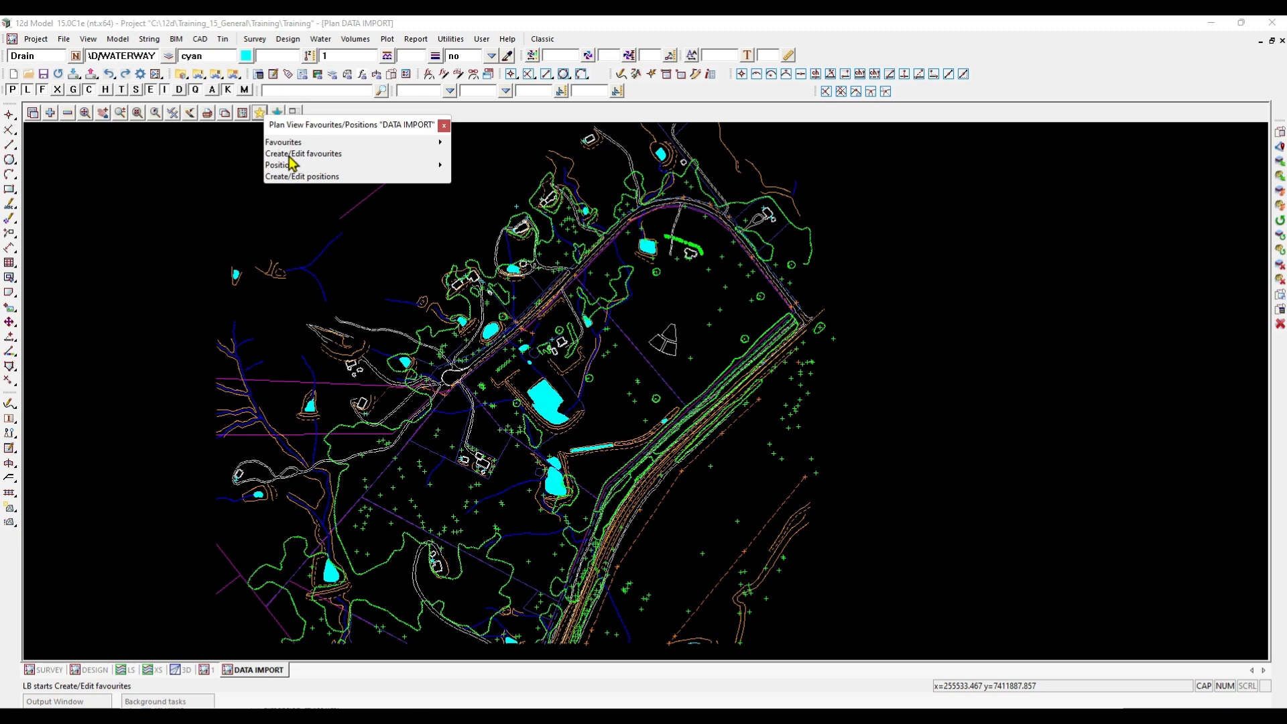
pyautogui.click(291, 158)
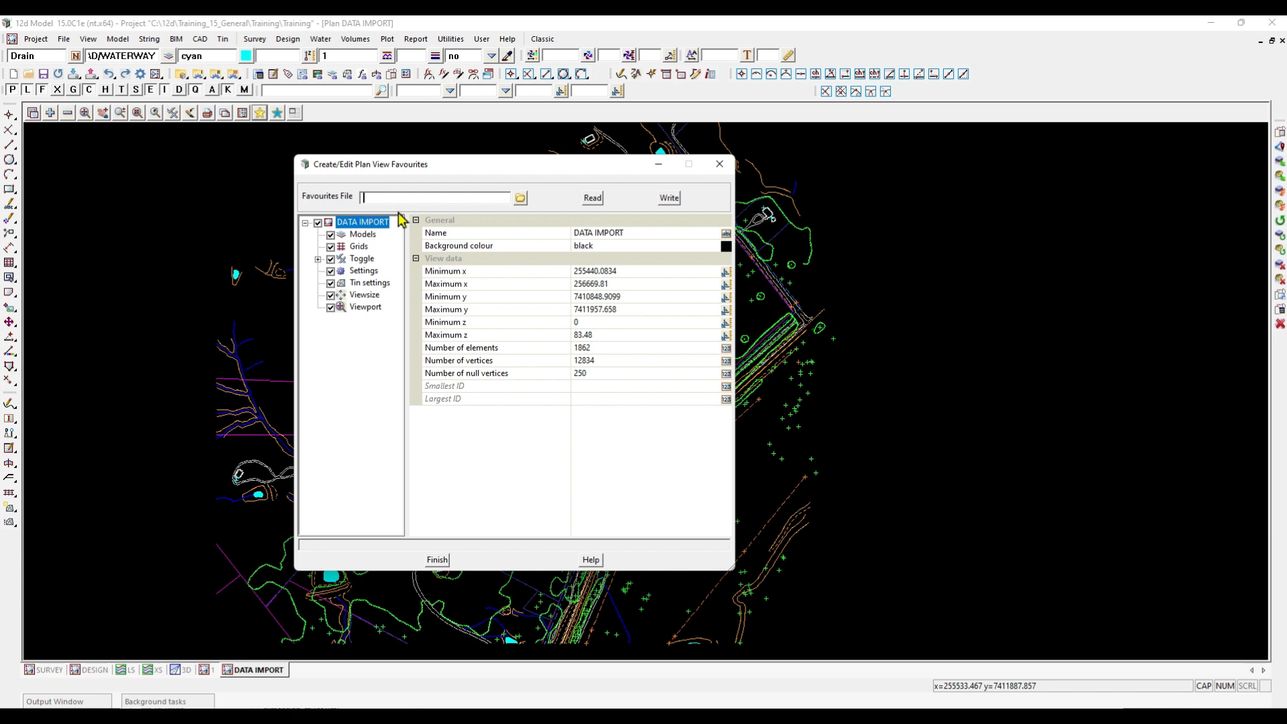
pyautogui.write('tE')
pyautogui.click(669, 199)
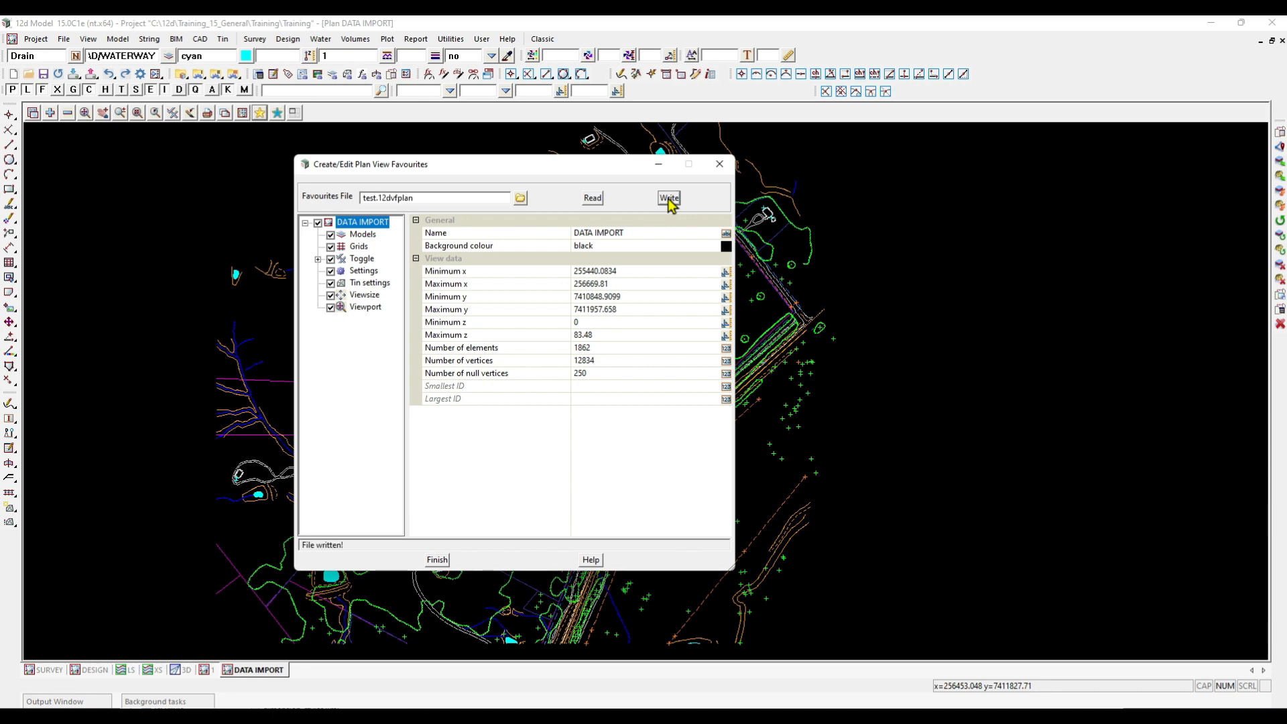
pyautogui.click(440, 564)
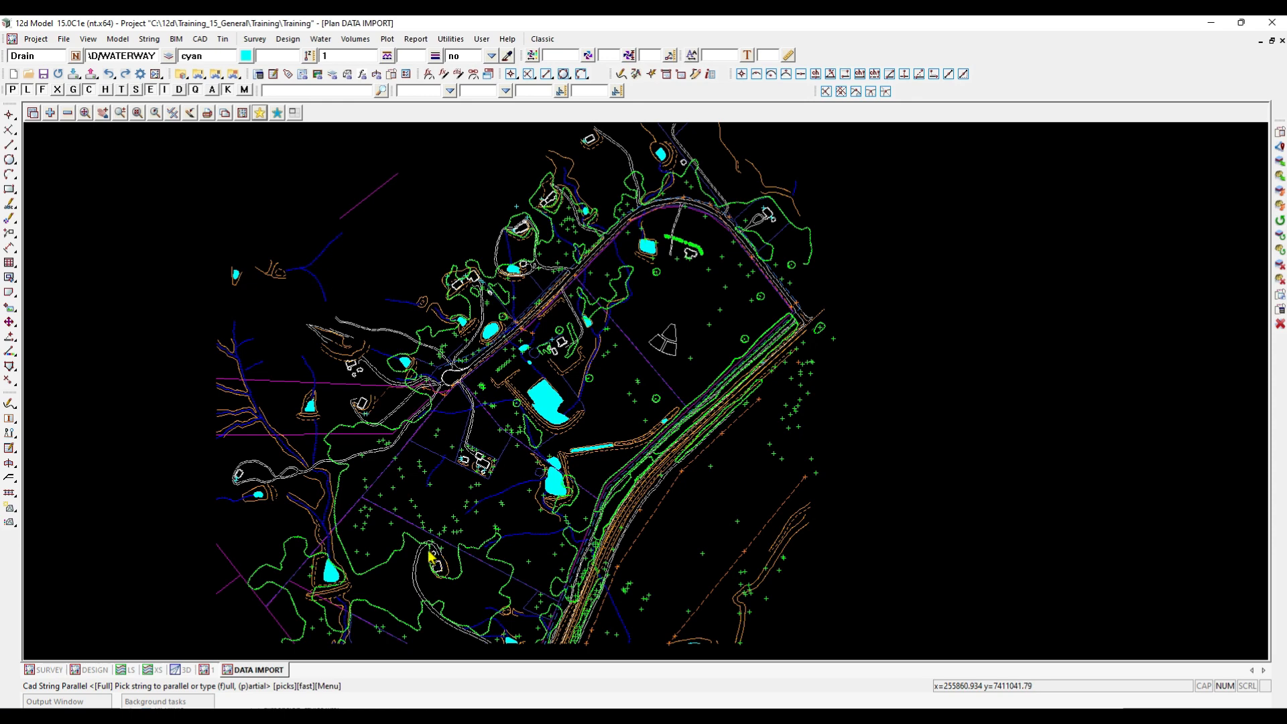
# Clear all models from the DATA IMPORT view and restore the display by loading the saved favourite test.12dvfplan
pyautogui.click(68, 113)
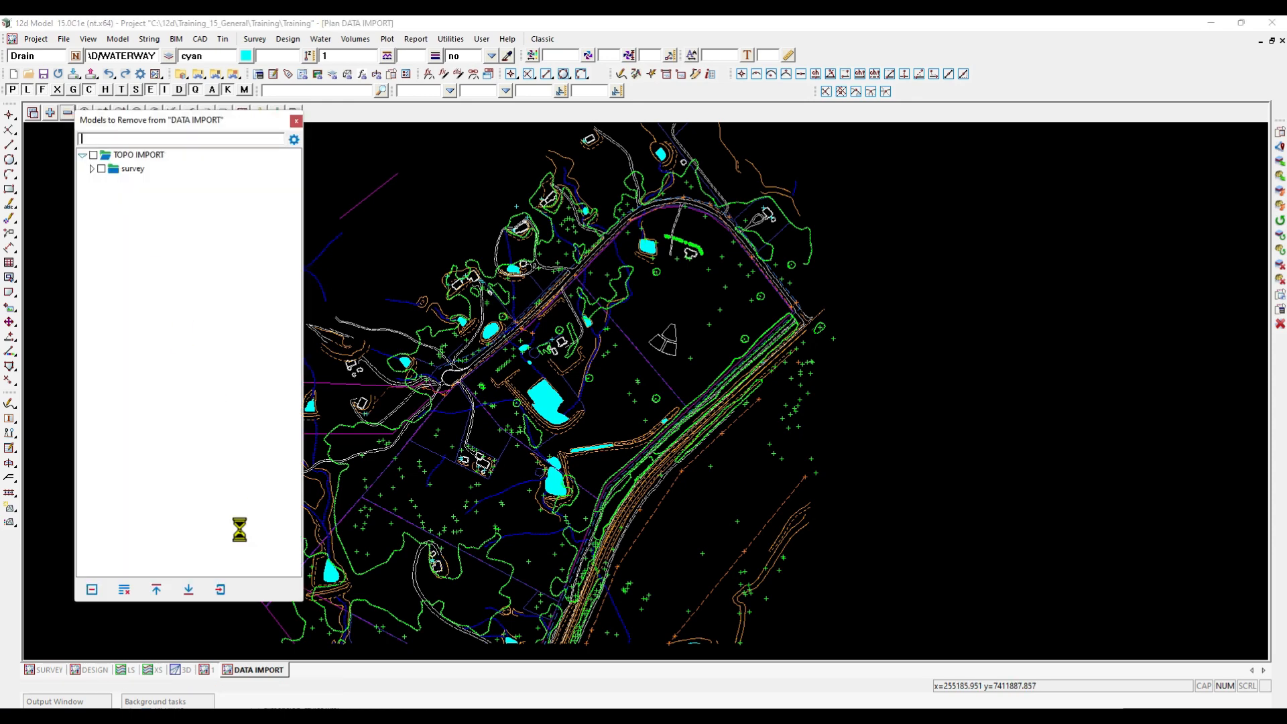
pyautogui.click(124, 590)
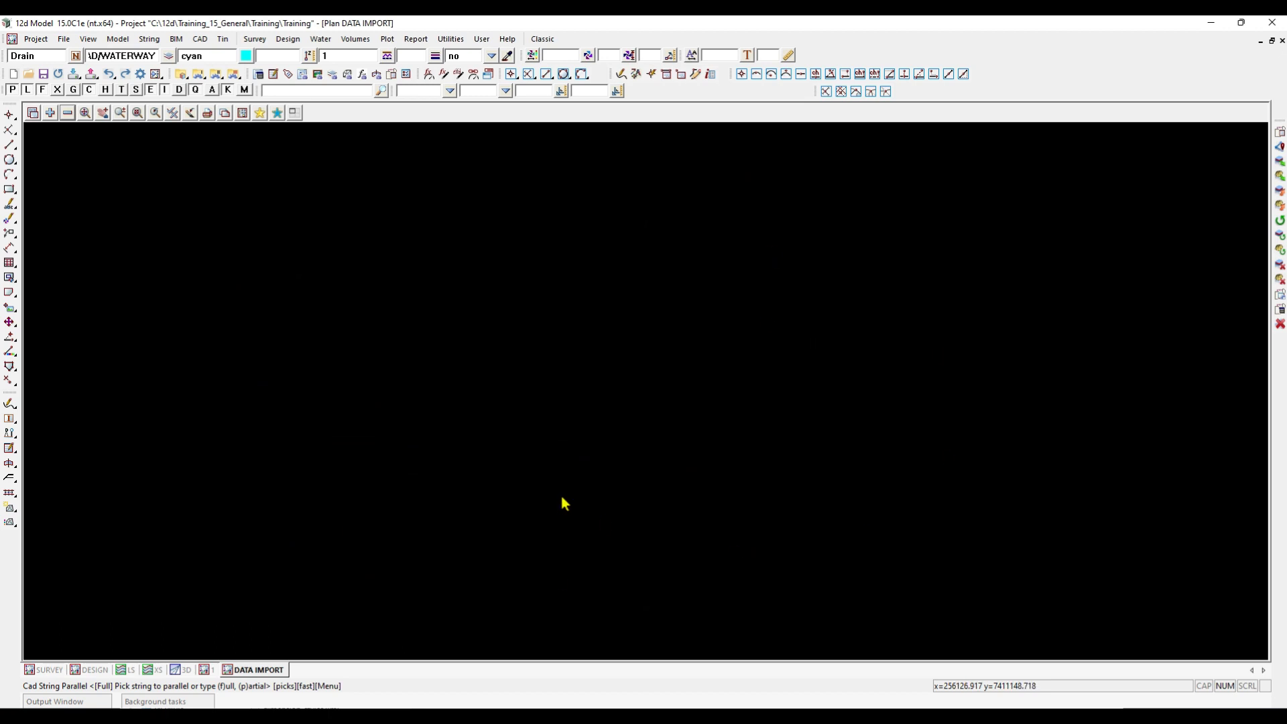
pyautogui.click(259, 116)
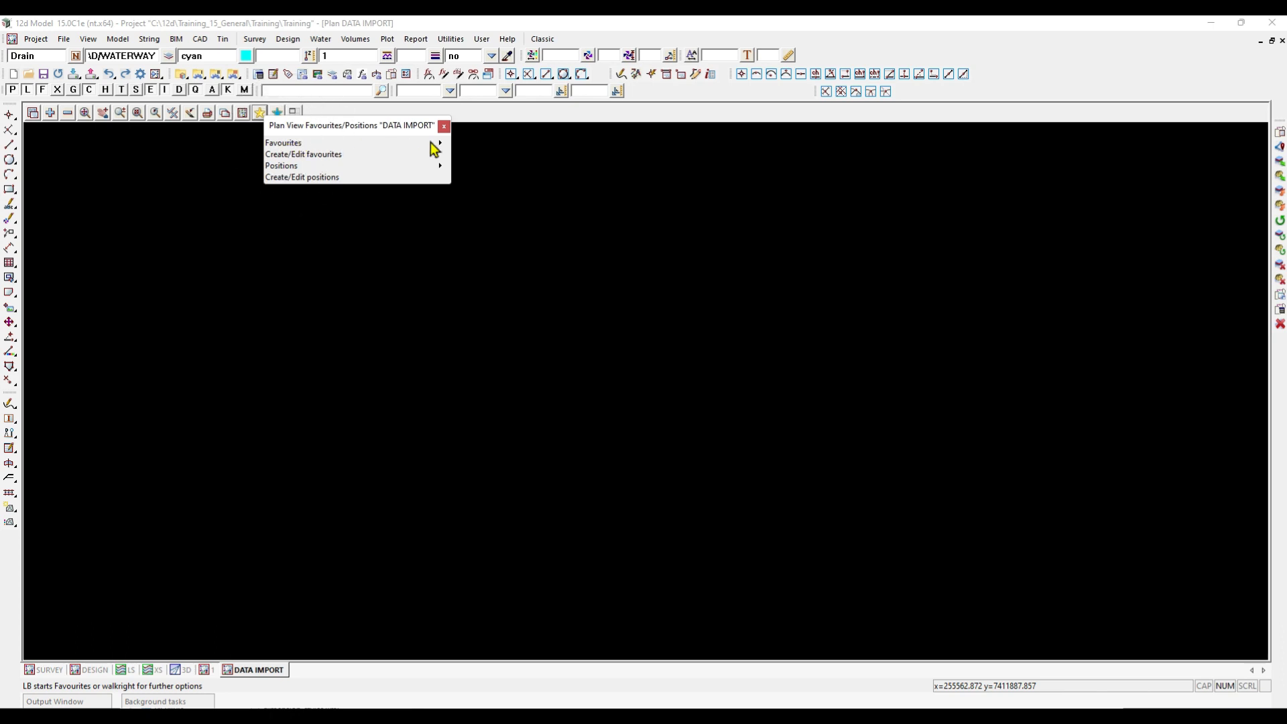
pyautogui.moveTo(440, 144)
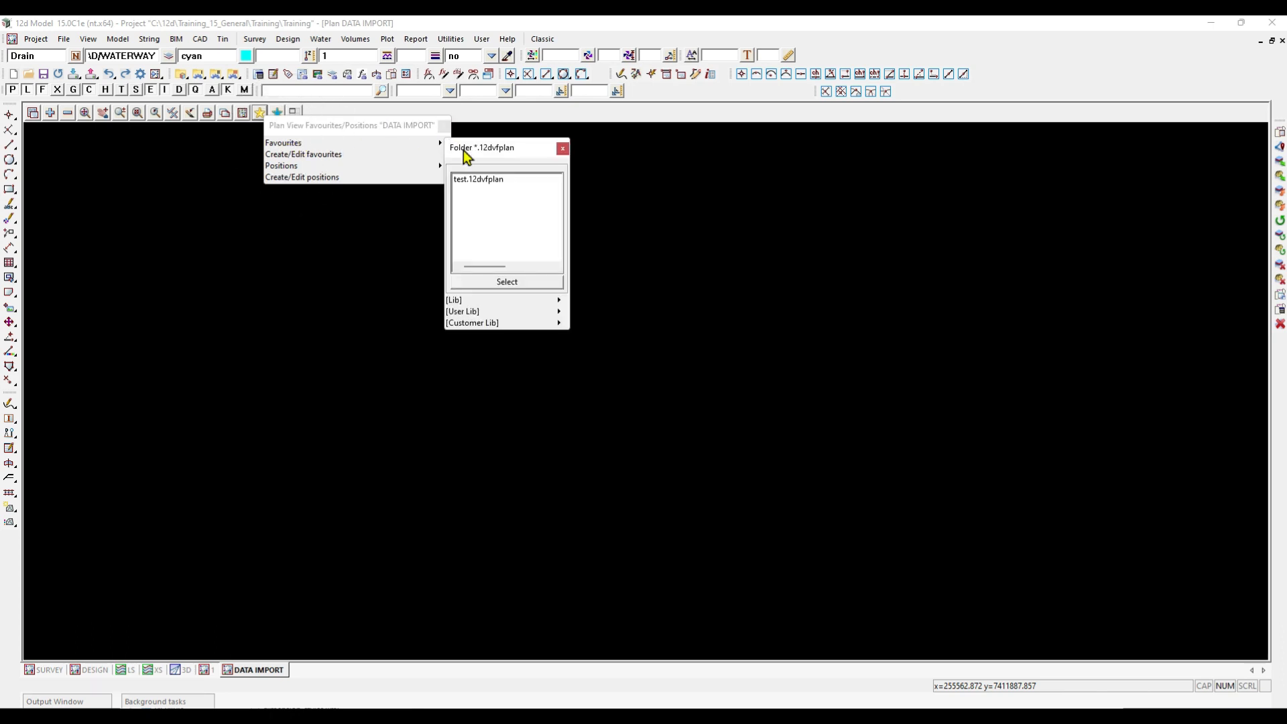
pyautogui.doubleClick(505, 181)
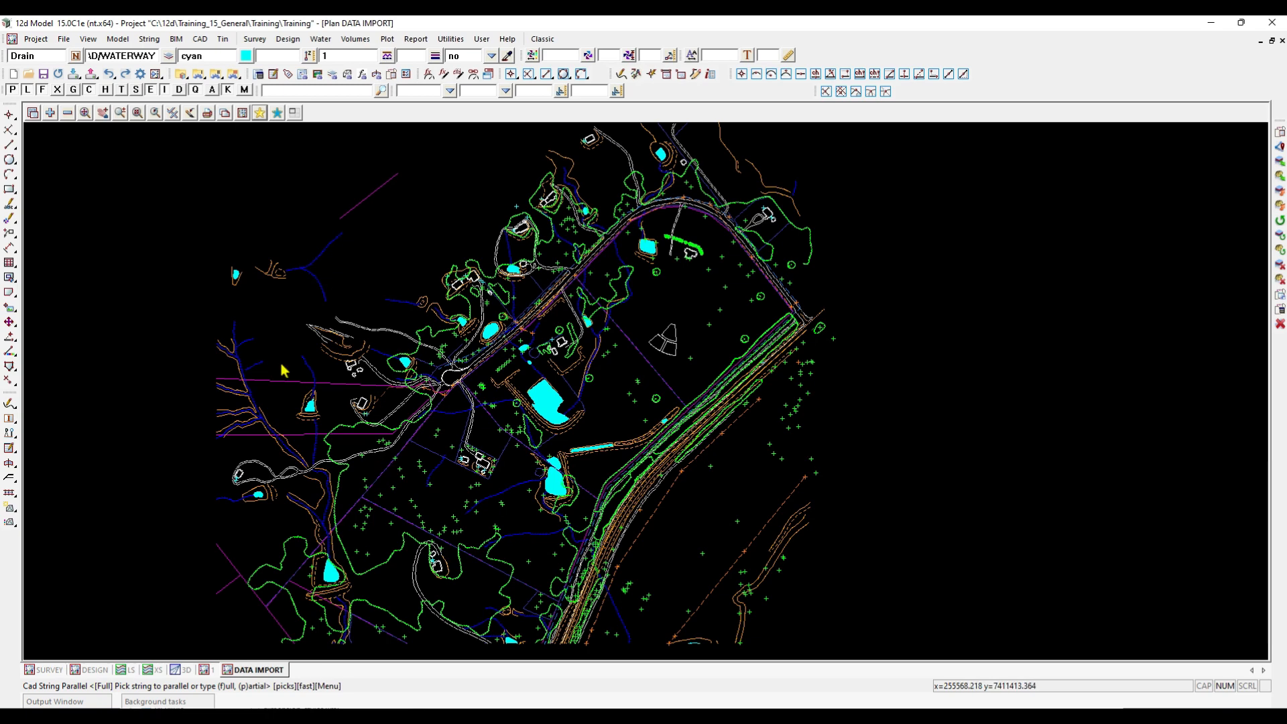
# Look over the restored plan and remove all models from the DATA IMPORT view
pyautogui.scroll(-3, 328, 358)
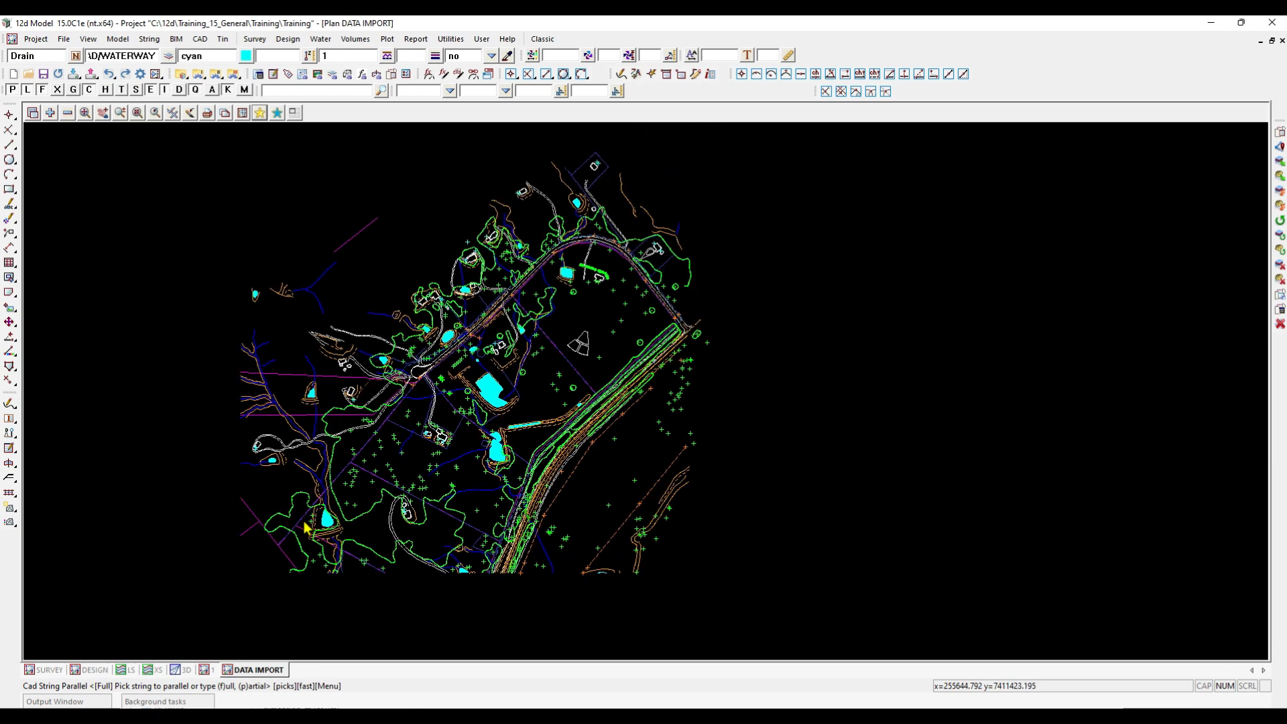
pyautogui.scroll(3, 305, 521)
pyautogui.scroll(1, 340, 488)
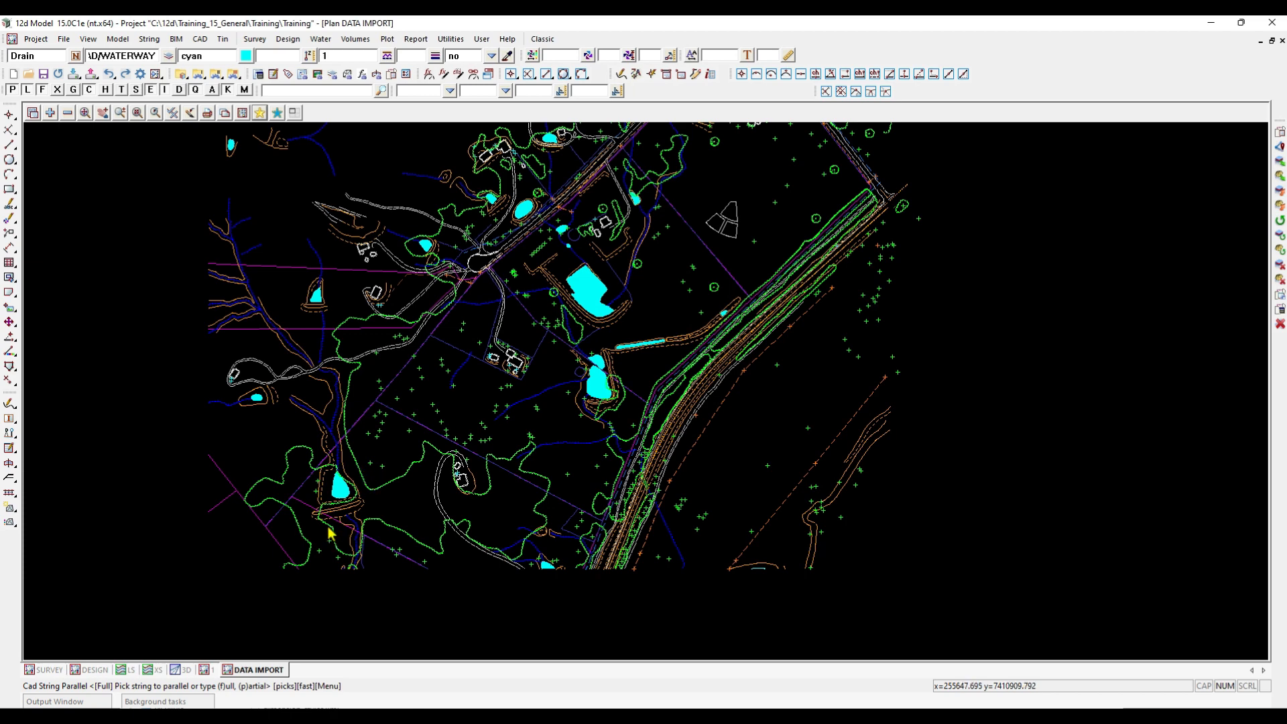
pyautogui.click(68, 113)
pyautogui.click(124, 592)
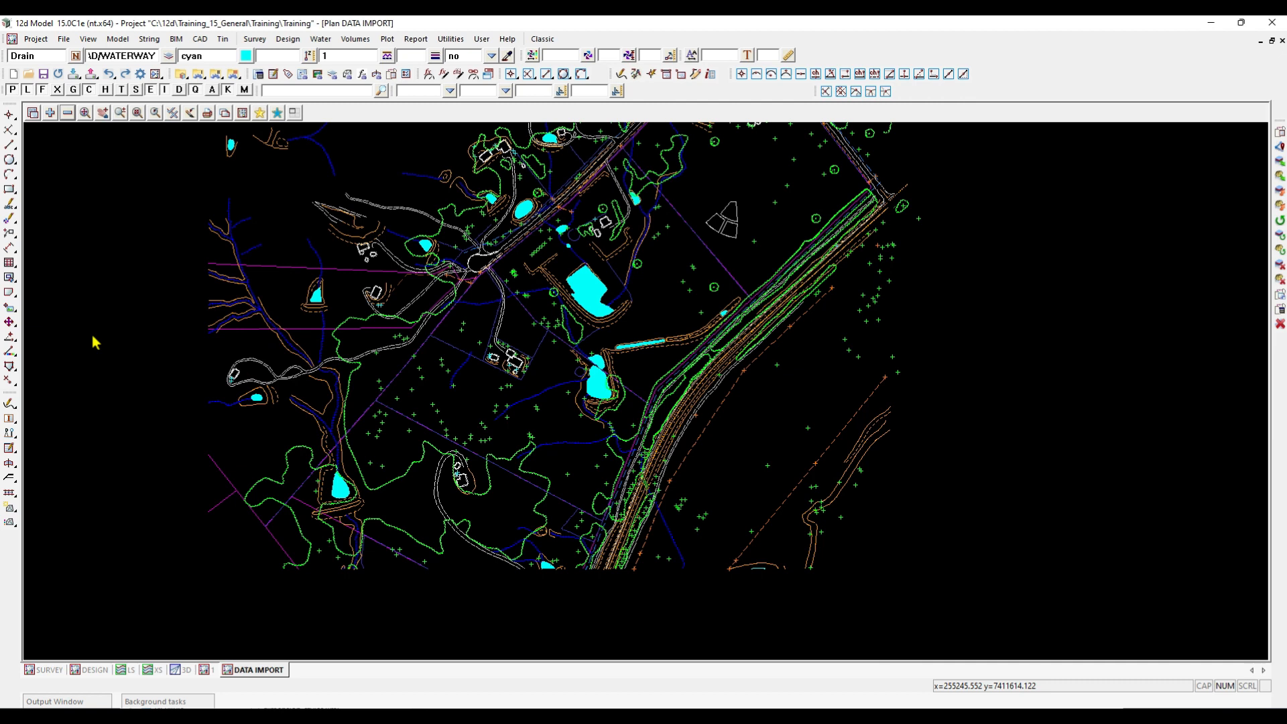
# Add only the VEGETATION model from TOPO IMPORT/survey/Vegetation to the DATA IMPORT view
pyautogui.click(48, 116)
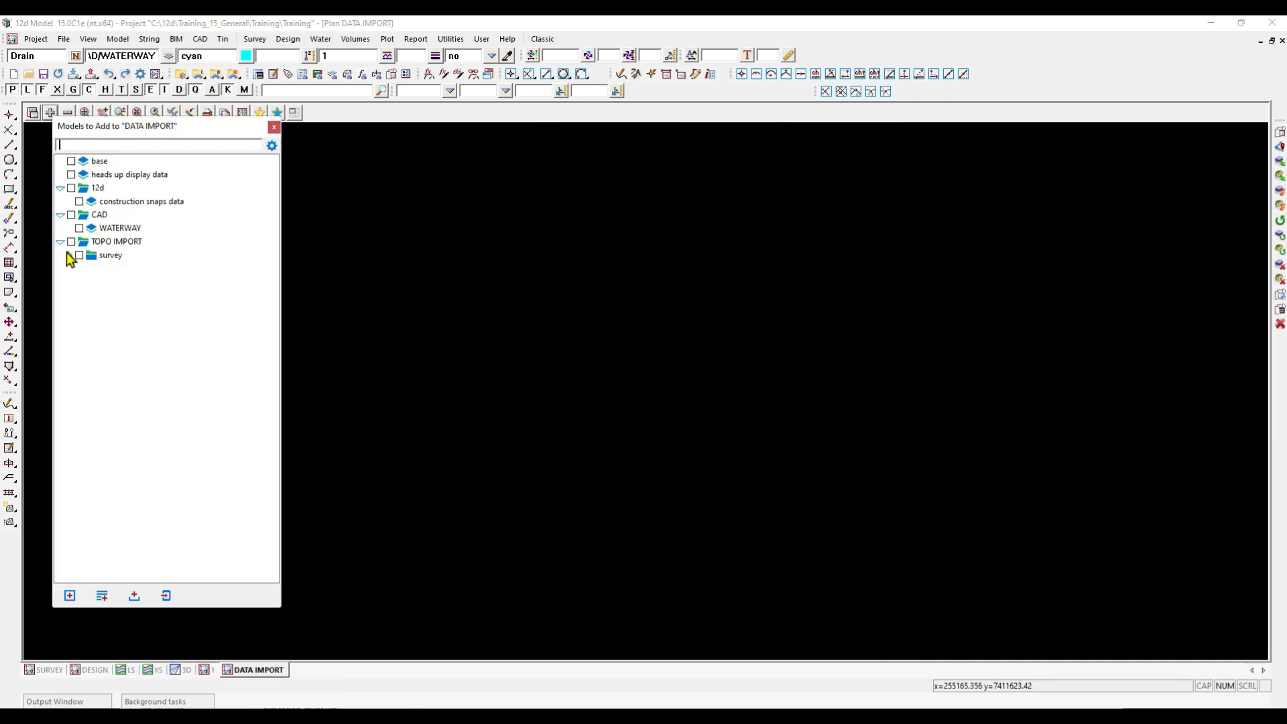
pyautogui.click(69, 256)
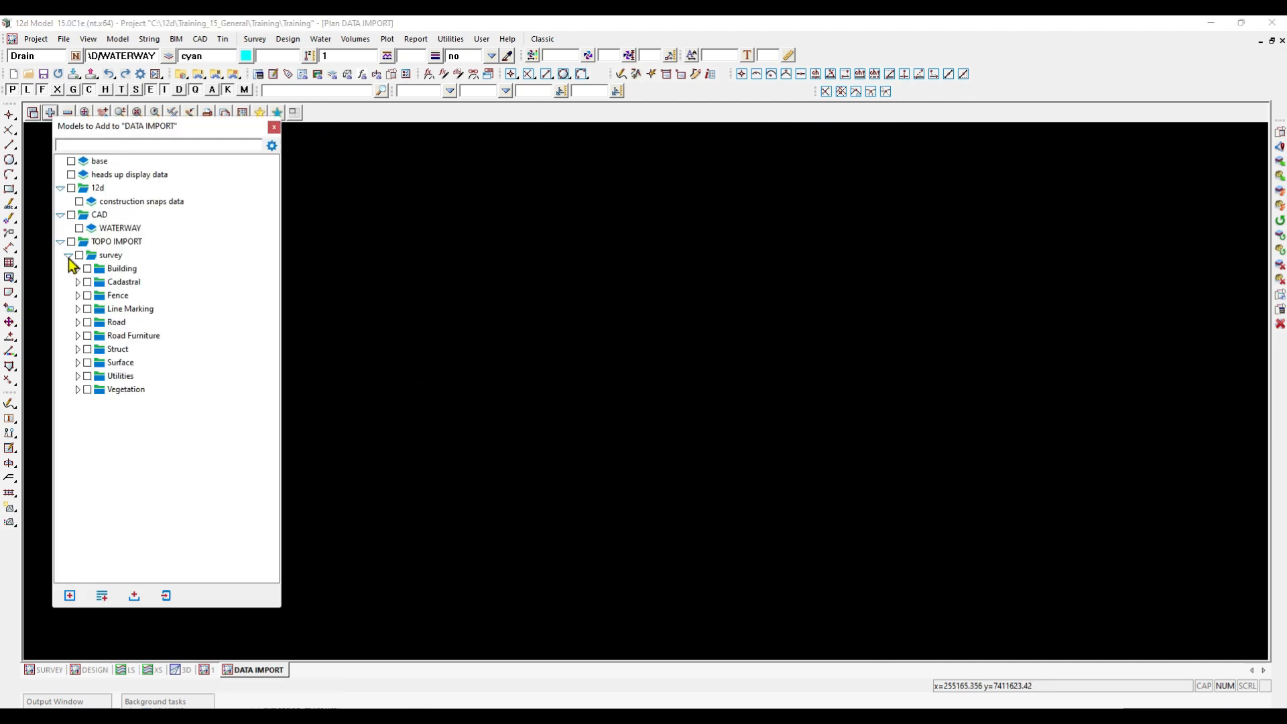
pyautogui.click(78, 391)
pyautogui.click(133, 418)
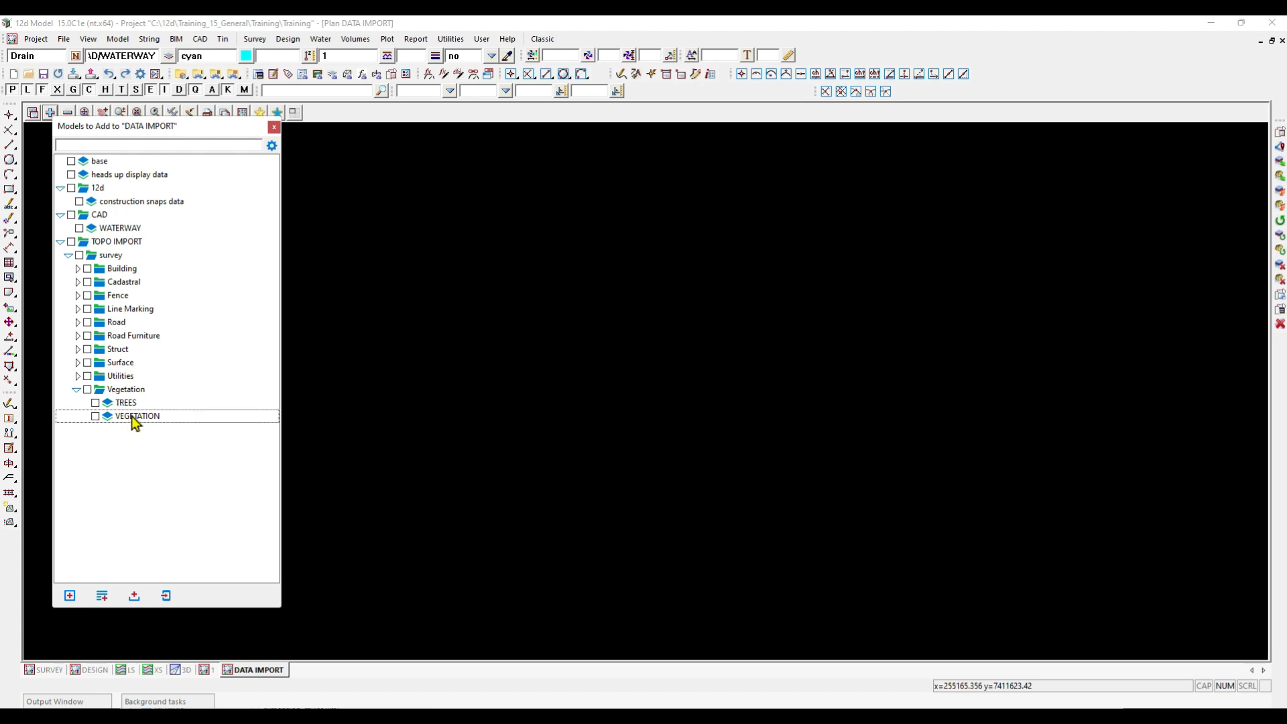
pyautogui.doubleClick(131, 416)
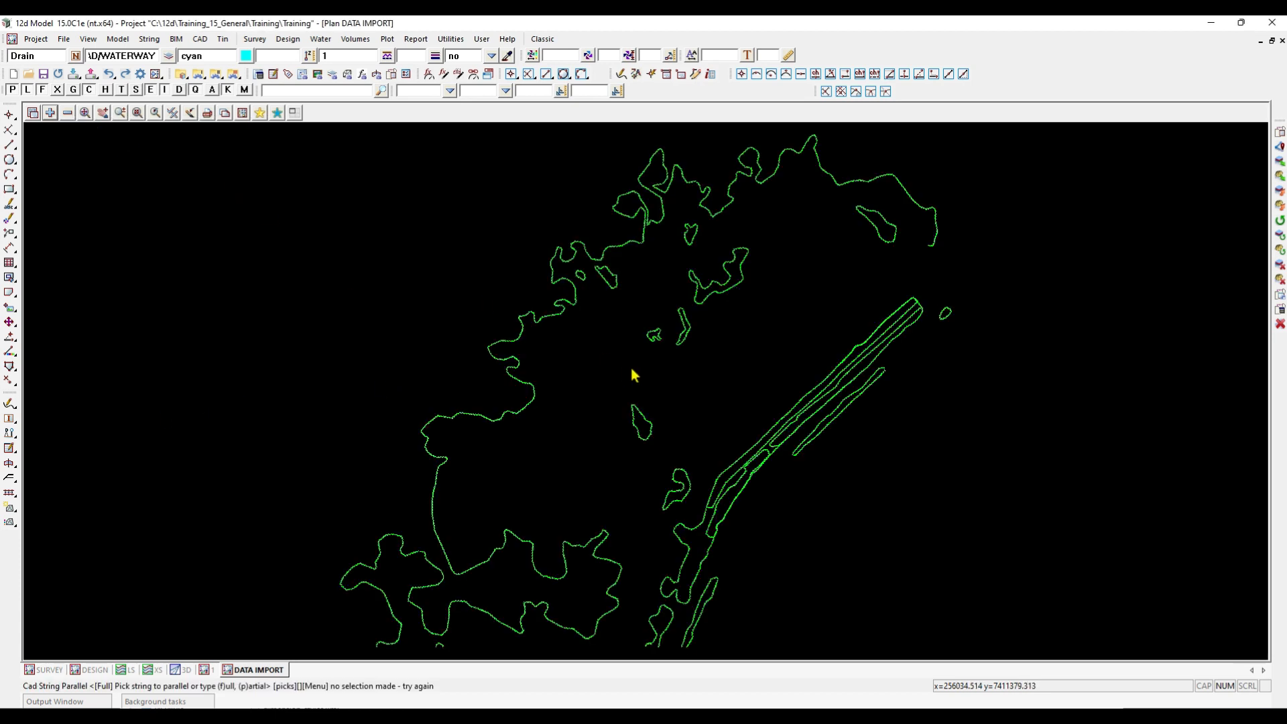
# Inquire on the long western vegetation string with String Inquire in the Default style, and end the inquiry
pyautogui.scroll(-1, 440, 347)
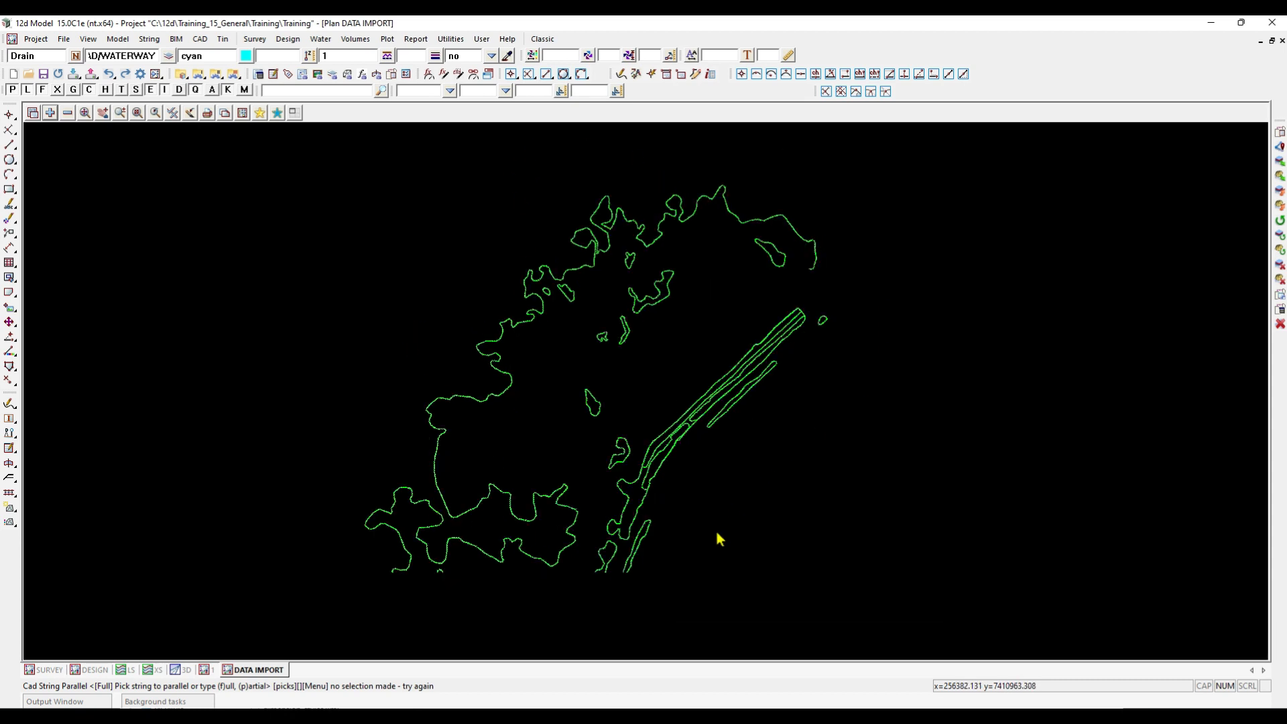
pyautogui.scroll(1, 509, 500)
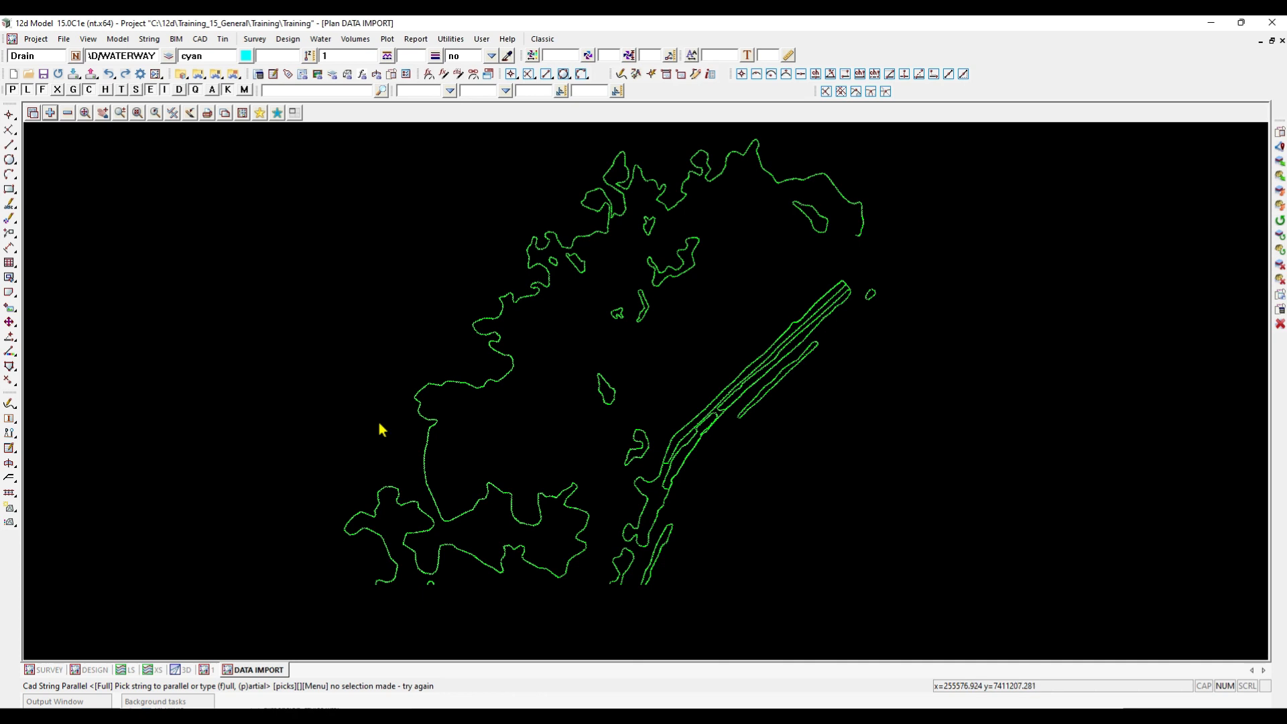
pyautogui.press('F2')
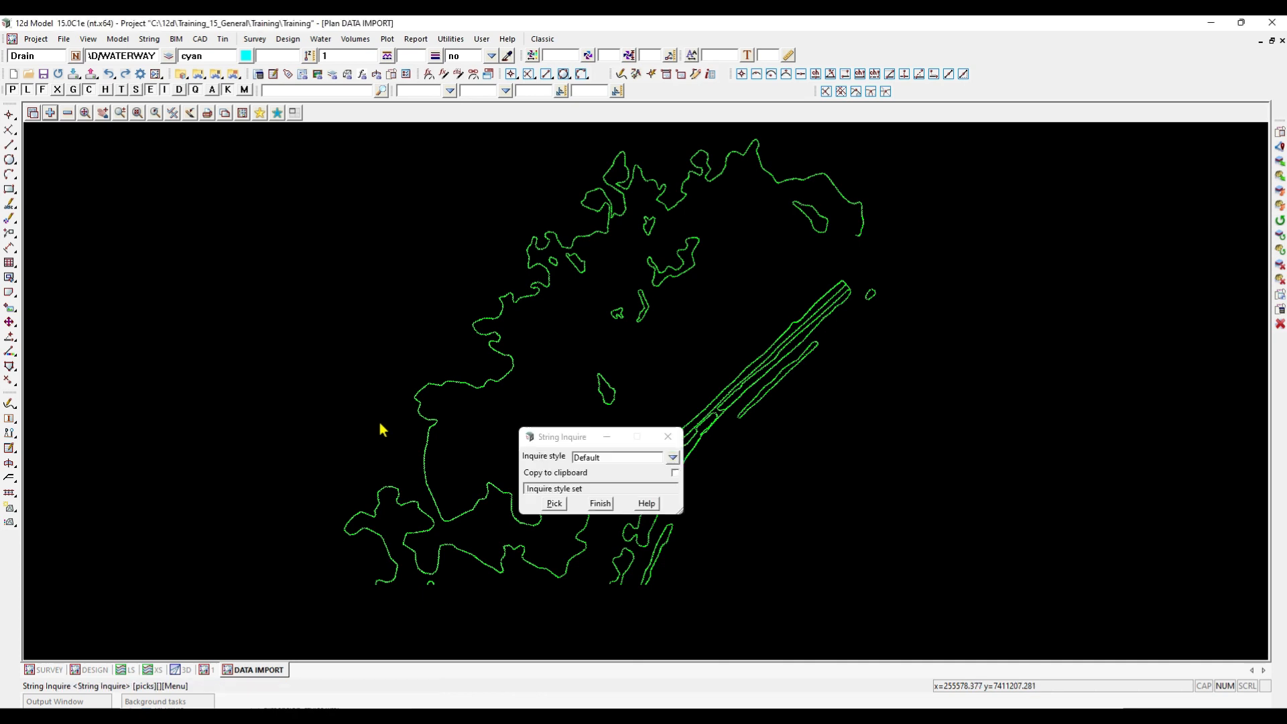
pyautogui.click(553, 505)
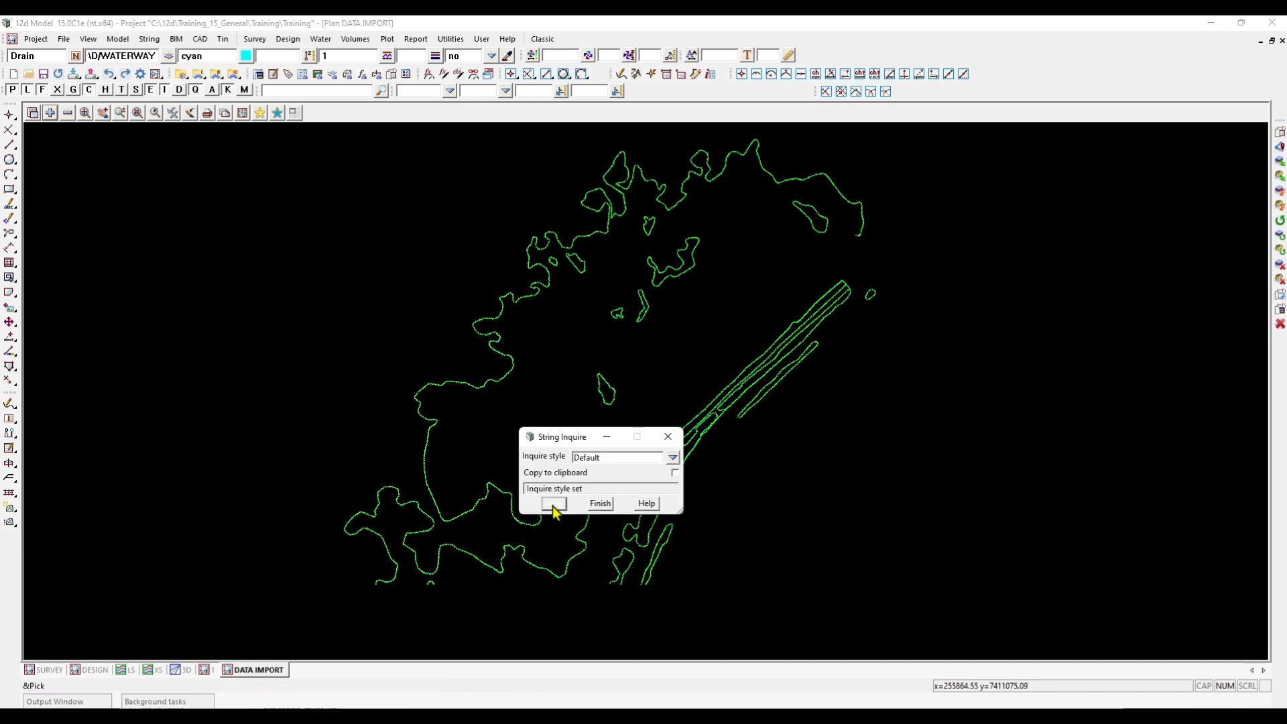
pyautogui.click(426, 451)
pyautogui.middleClick(427, 451)
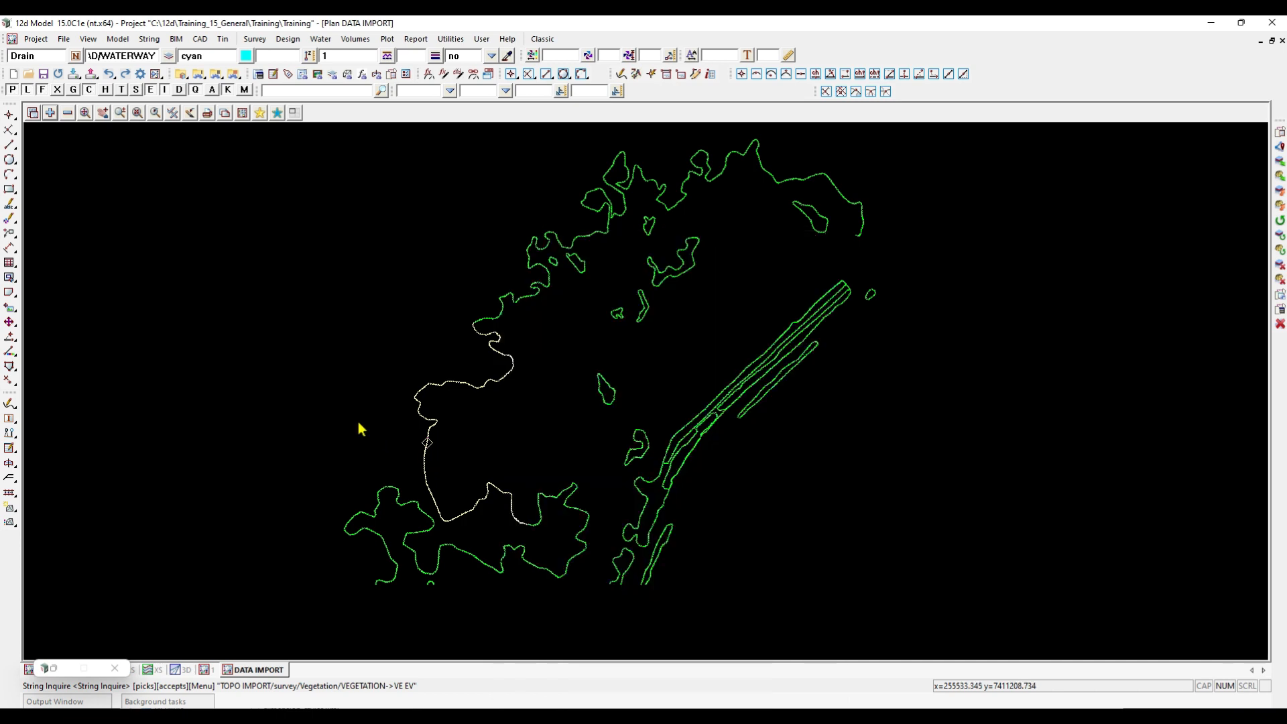
pyautogui.click(349, 420)
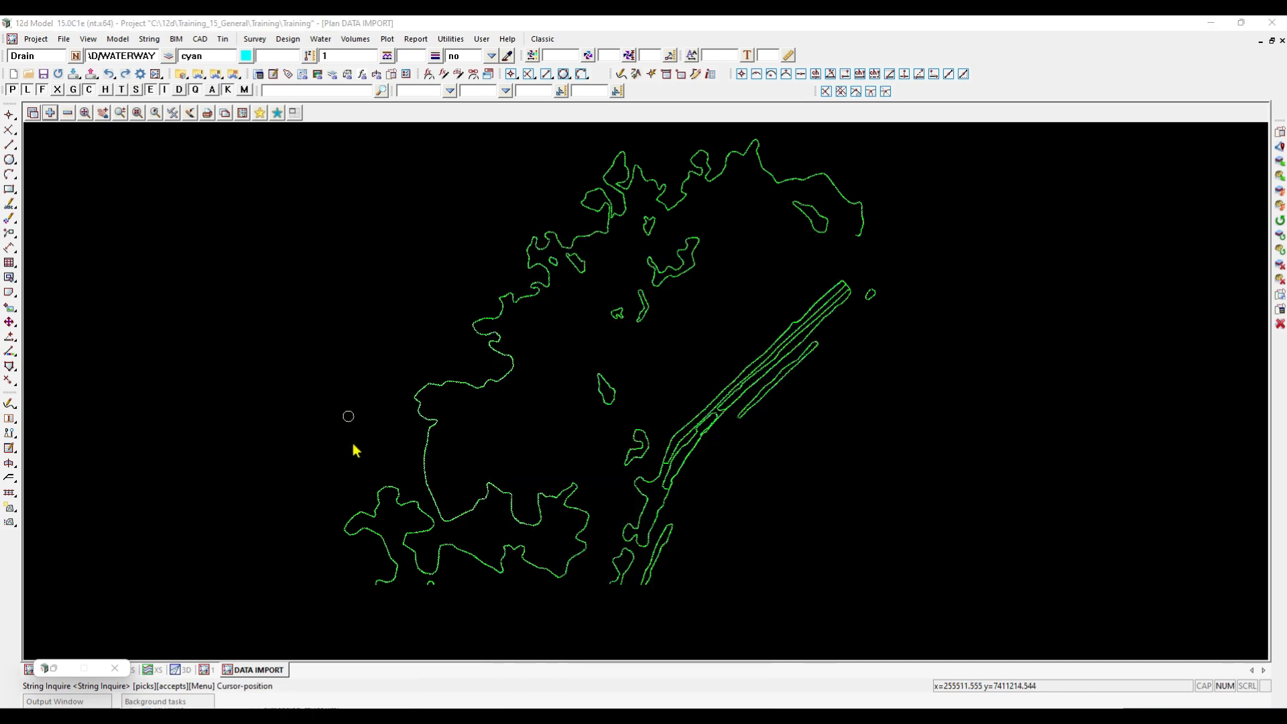
pyautogui.click(108, 669)
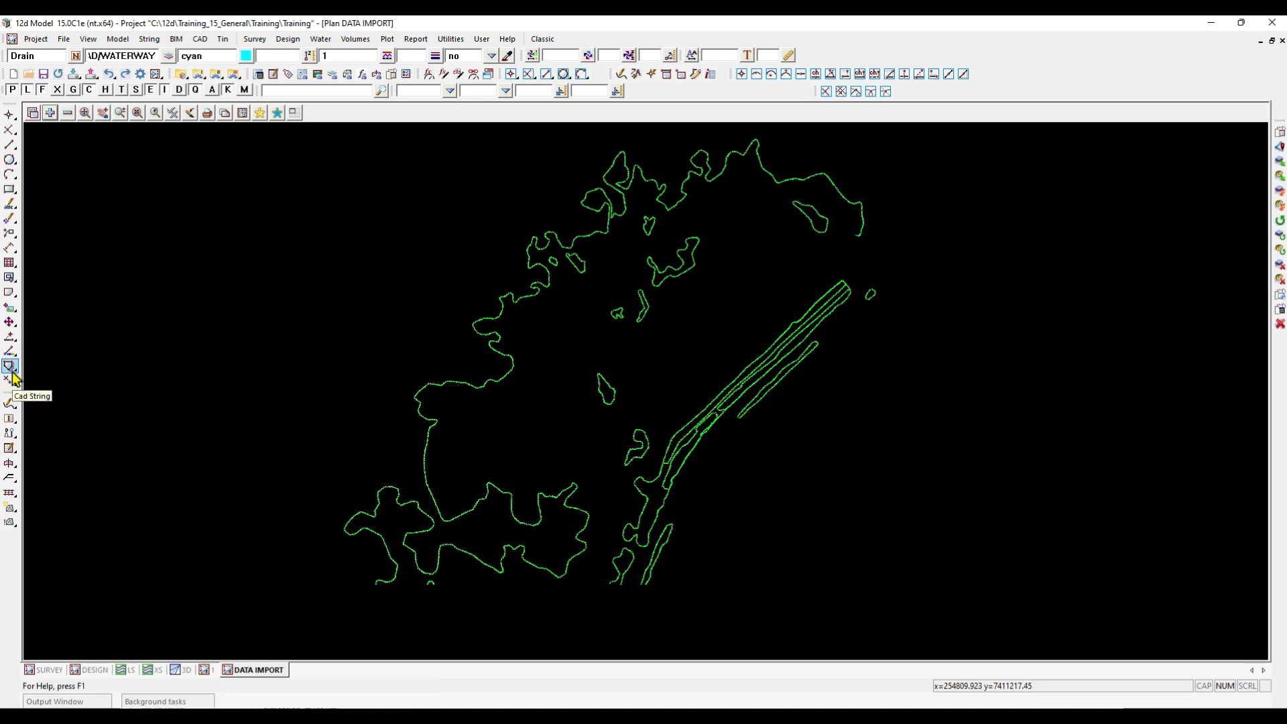
# Reopen String Inquire from the measure edits and pick the long western vegetation string to show its information
pyautogui.click(10, 422)
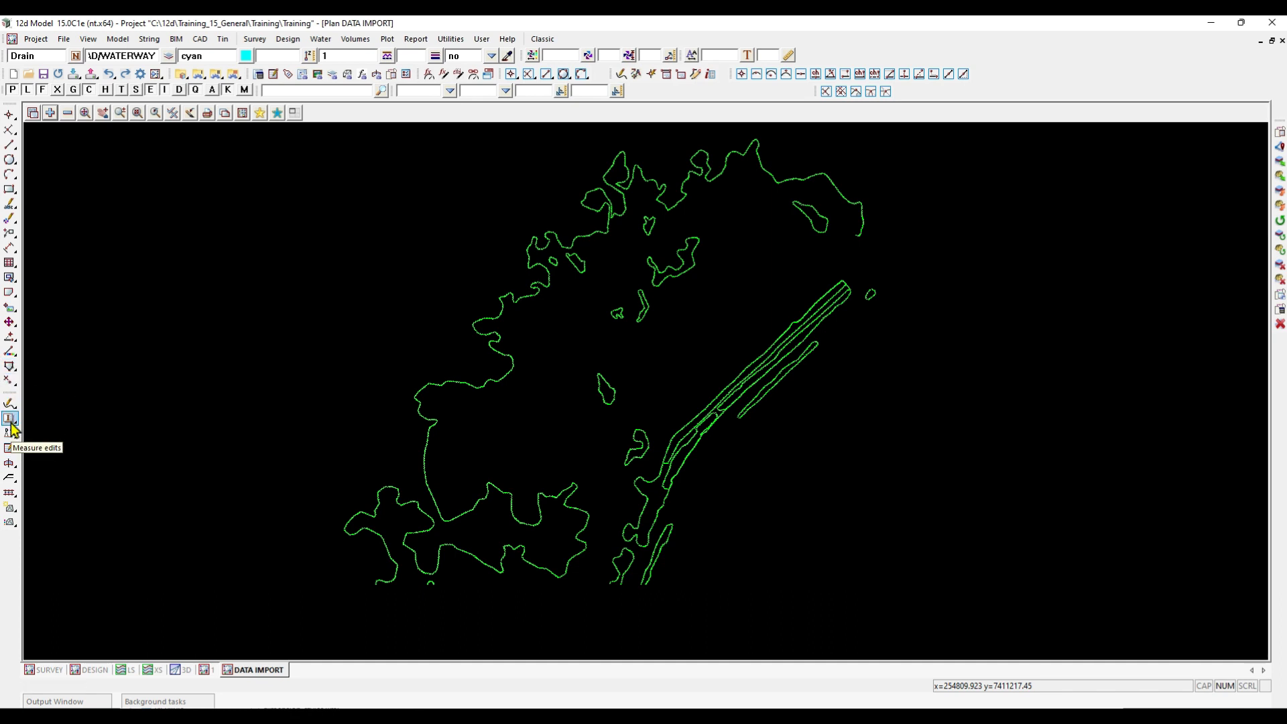
pyautogui.click(10, 421)
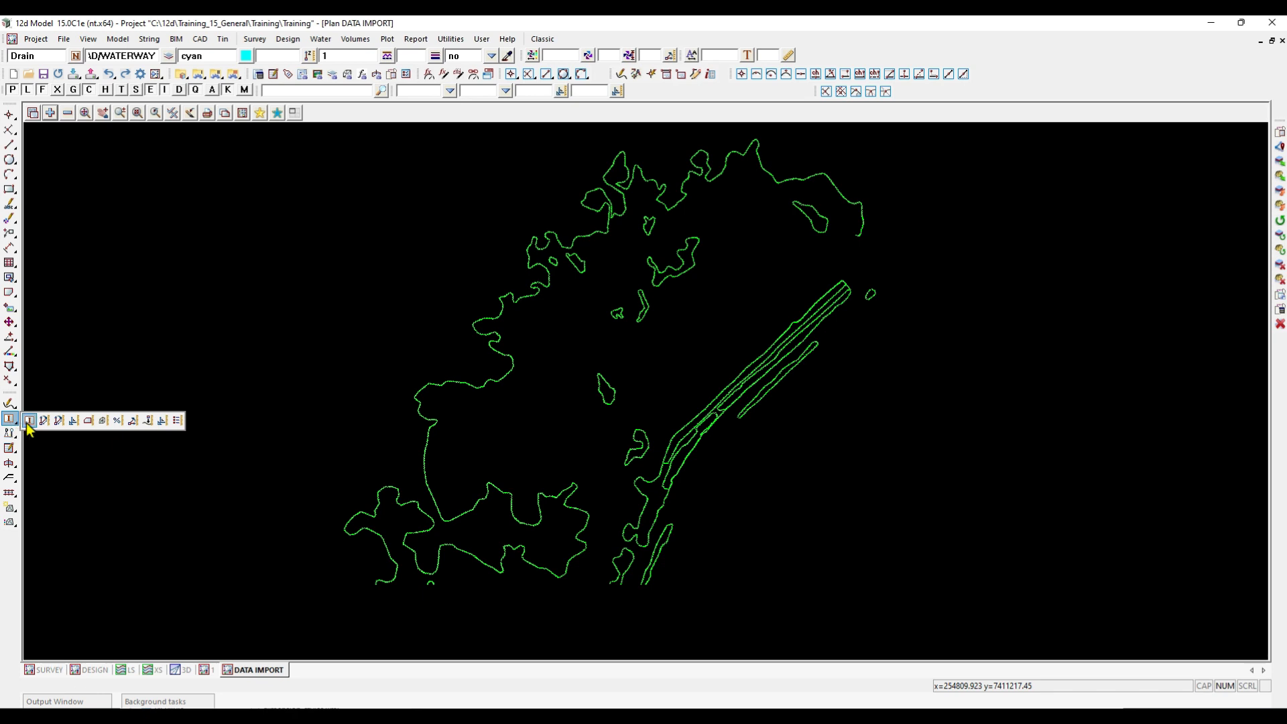
pyautogui.click(29, 421)
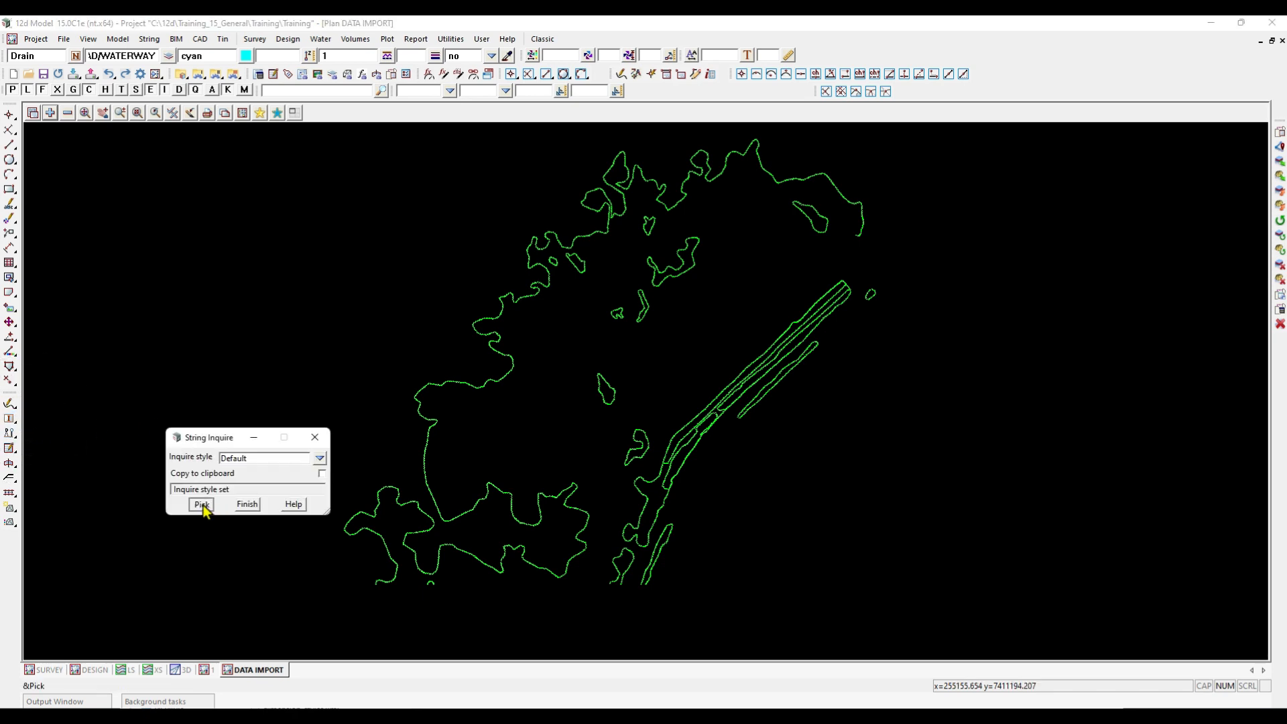
pyautogui.click(200, 507)
pyautogui.click(429, 441)
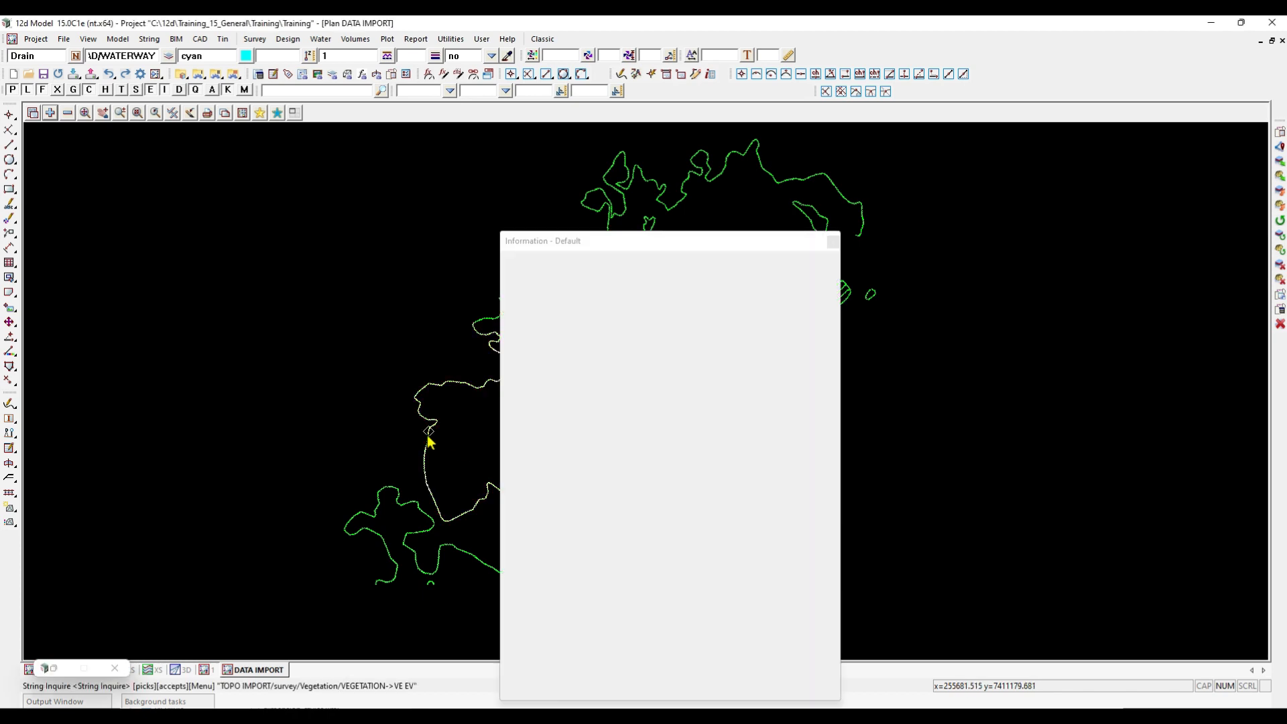
# Enable Copy to clipboard in String Inquire and accept a pick on the upper part of the long western vegetation string
pyautogui.click(48, 669)
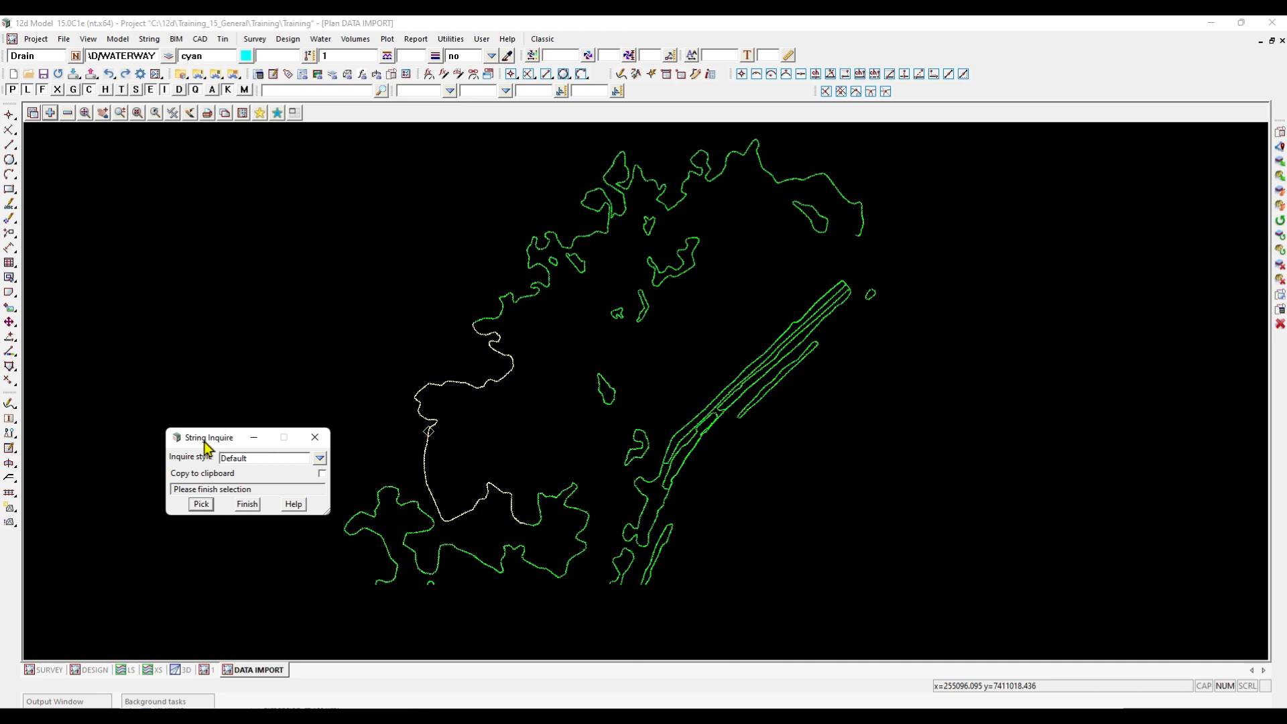
pyautogui.moveTo(208, 440); pyautogui.dragTo(168, 291)
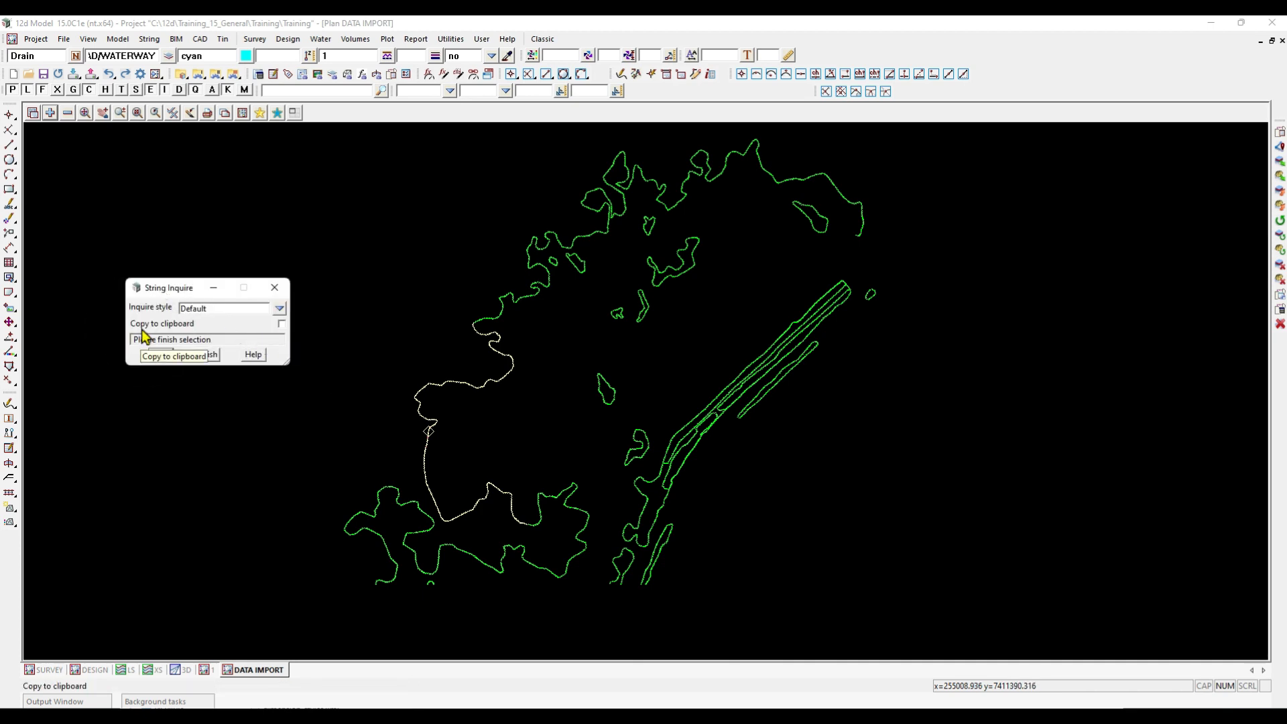
pyautogui.click(282, 325)
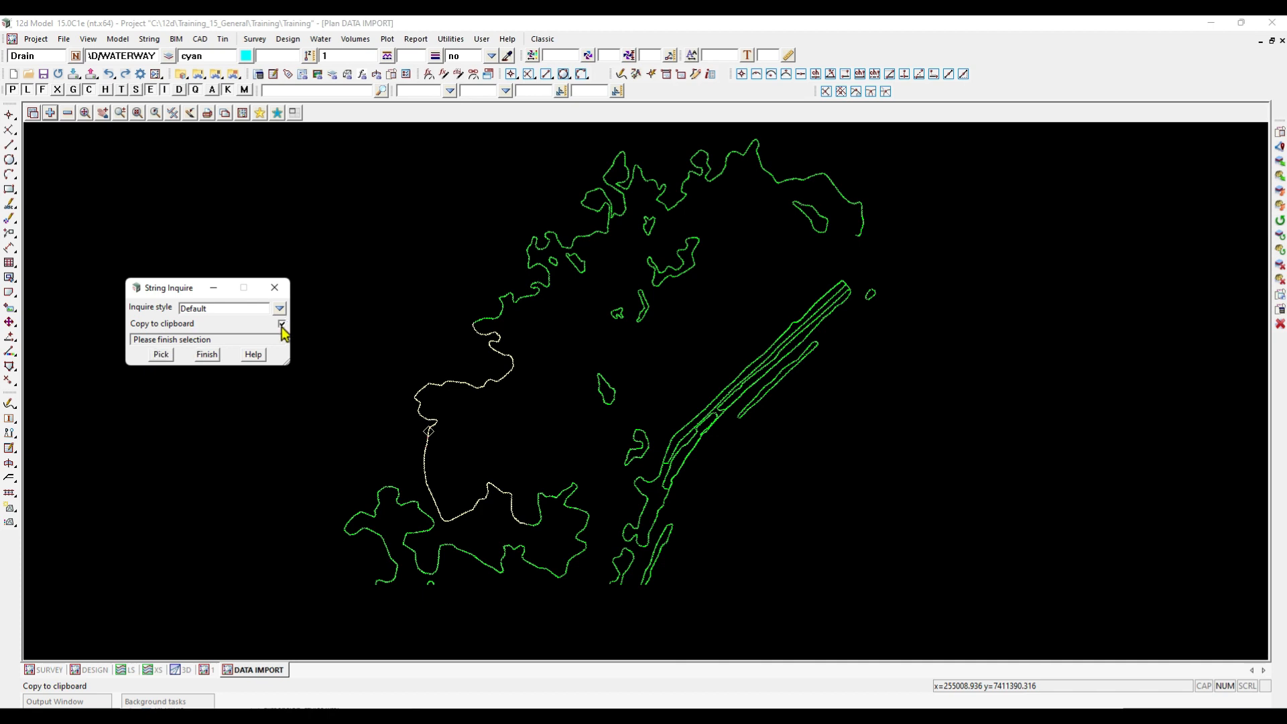
pyautogui.click(166, 356)
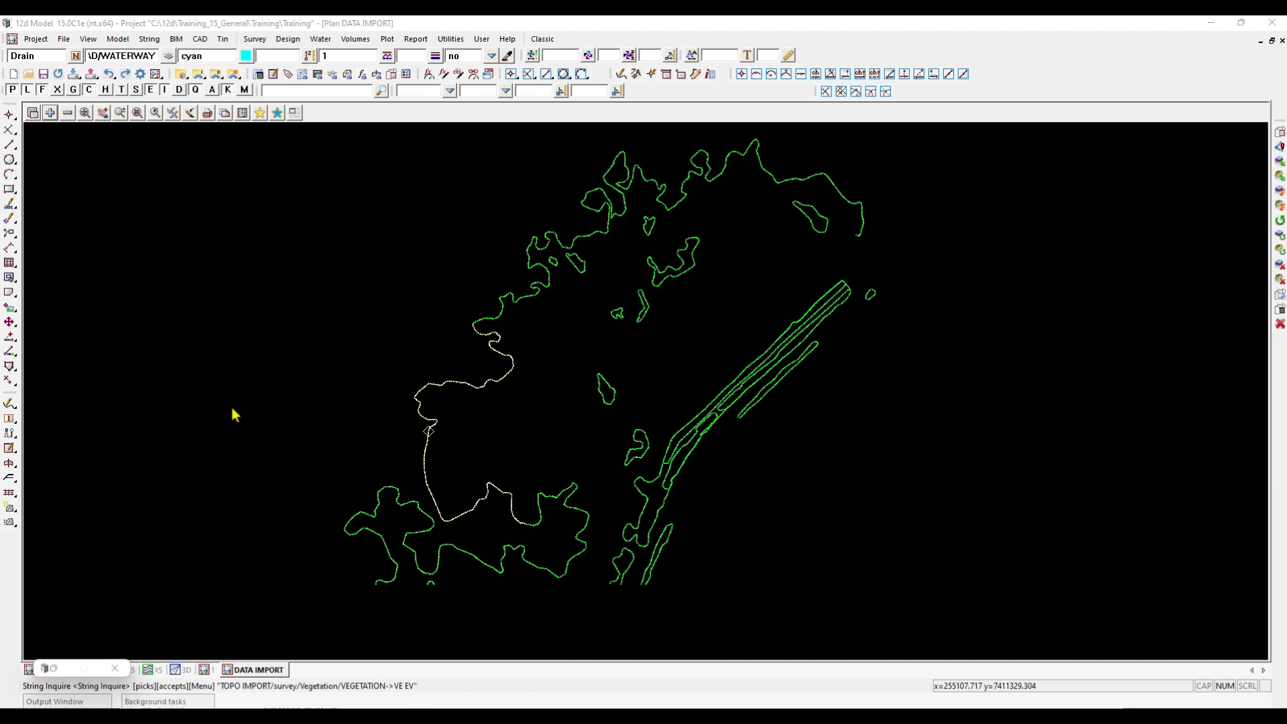
pyautogui.click(457, 387)
pyautogui.middleClick(457, 387)
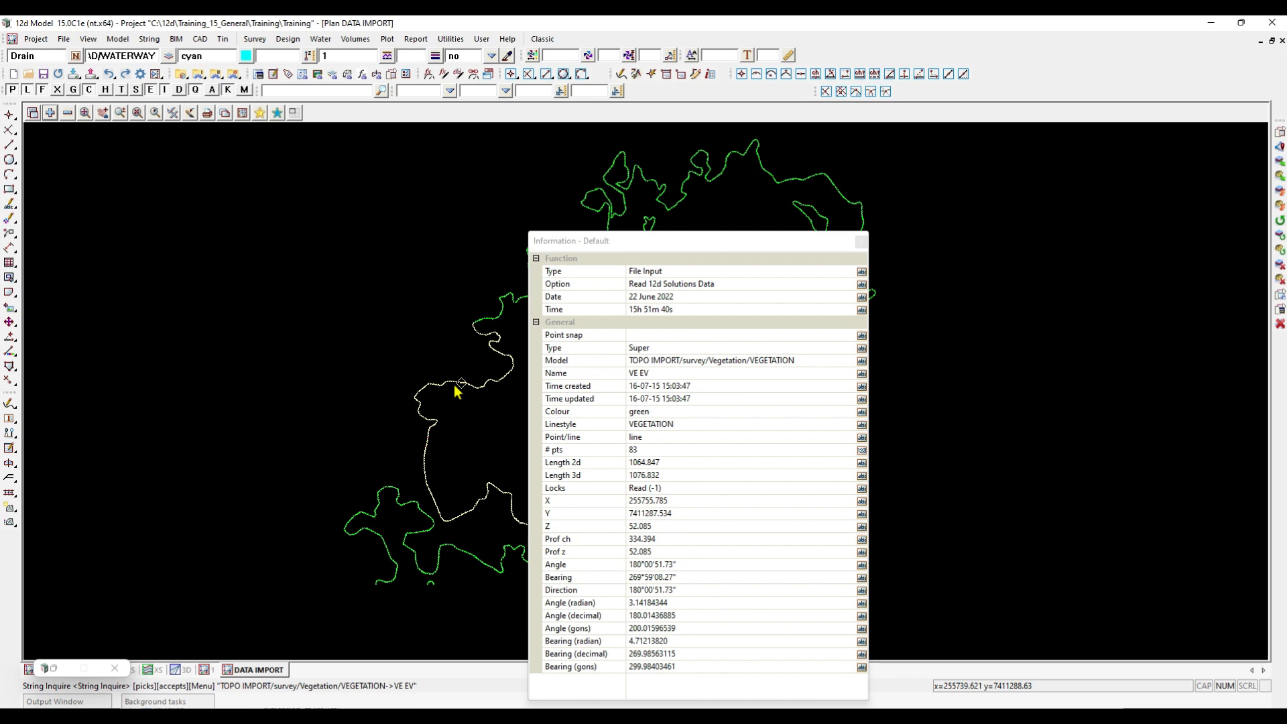
# Pick the upper part of the long western vegetation string again and paste its copied information into a blank Notepad document
pyautogui.click(455, 388)
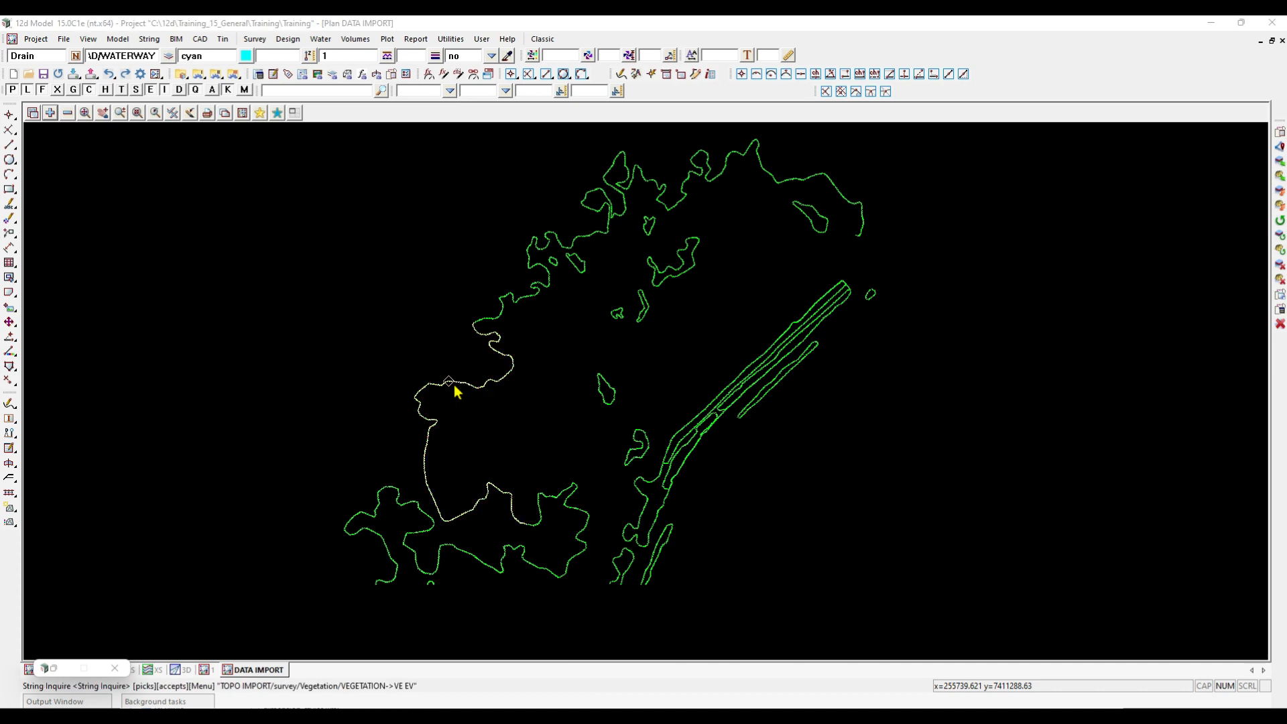
pyautogui.middleClick(455, 389)
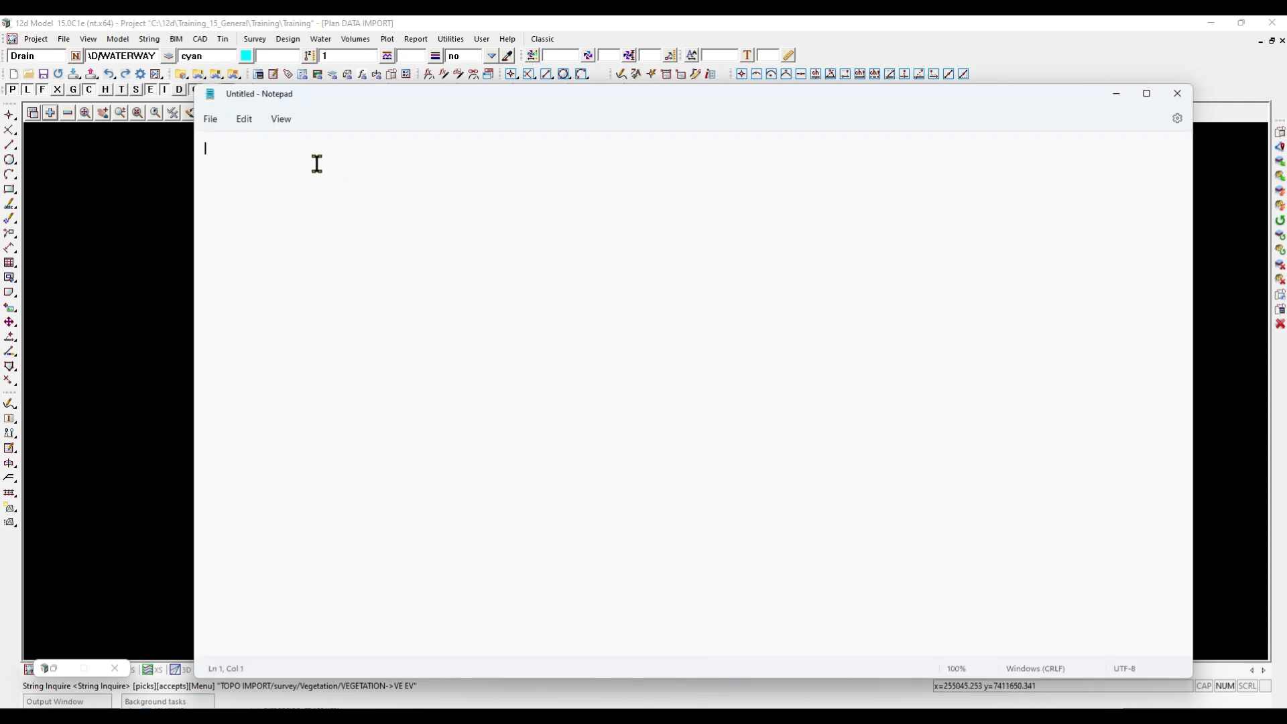
pyautogui.write('Type File Input Option Read 12d Solutions Data Date 22 June 2022 Time 15h 51m 40s Point snap Type Super Model TOPO IMPORT/survey/Vegetation/VEGETATION Name VE EV Time created 16-07-15 15:03:47 Time updated 16-07-15 15:03:47 Colour green Linestyle VEGETATION Point/line line # pts 83 Length 2d 1064.847 Length 3d 1076.832 Locks Read (-1) X 255727.717 Y 7411290.966 Z 53.288 Prof ch 362.671 Prof z 53.288 Angle 173°01\'43.66" Bearing 276°58\'16.34" Direction 173°01\'43.66" Angle (radian) 3.01992215 Angle (decimal) 173.02879341 Angle (gons) 192.25421490 Bearing (radian) 4.83405949 Bearing (decimal) 276.97120659 Bearing (gons) 307.74578510')
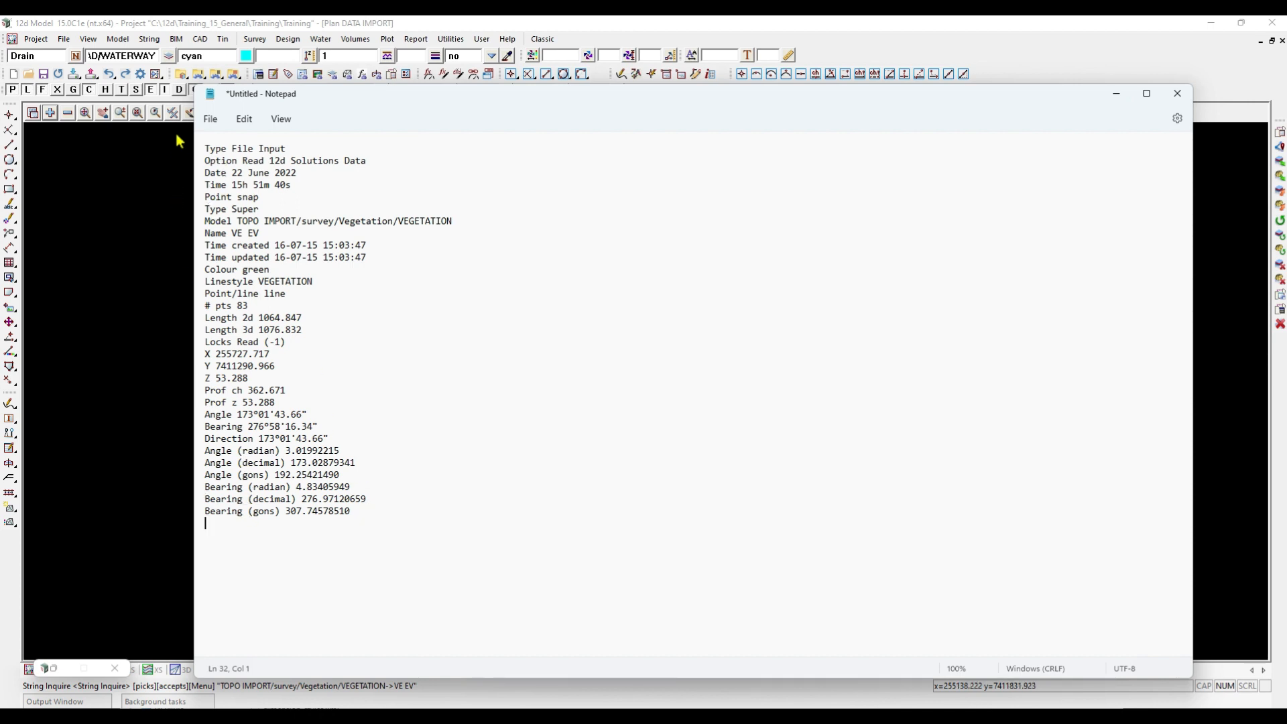
pyautogui.click(1117, 98)
# Back in 12d Model, restore String Inquire, finish the inquiry, and close its panel and information window
pyautogui.click(57, 670)
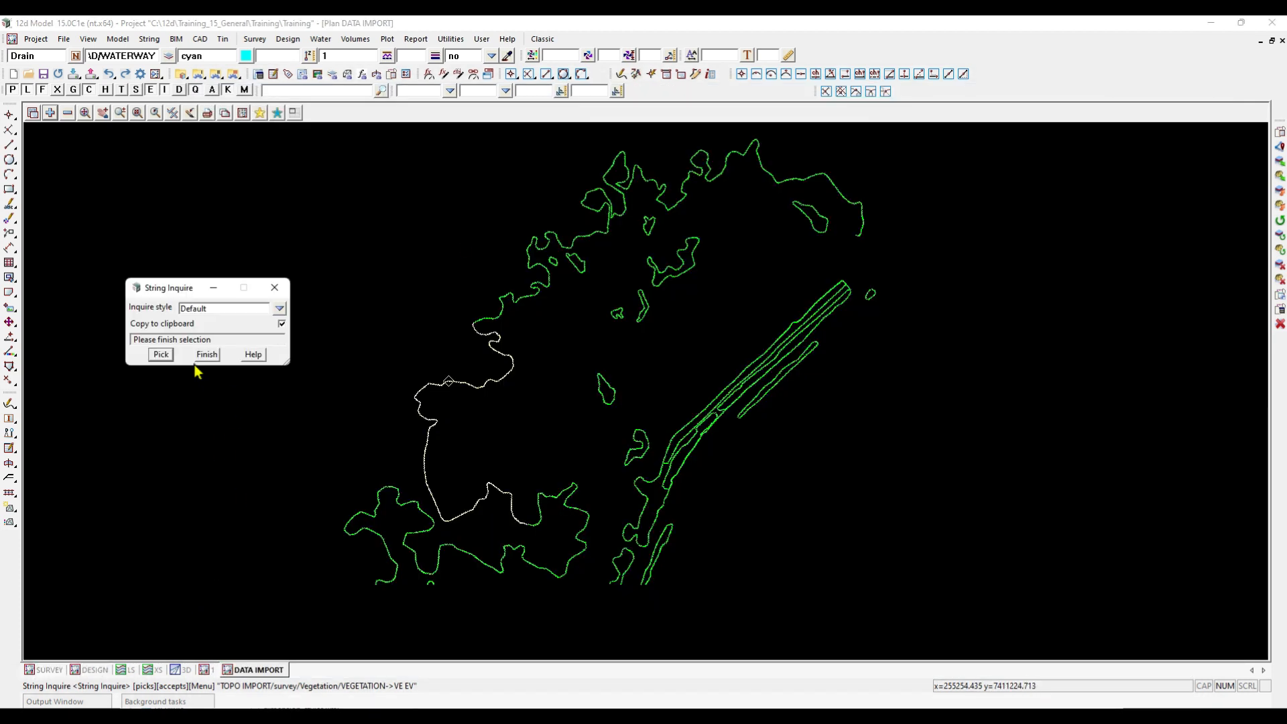
pyautogui.press('ctrl')
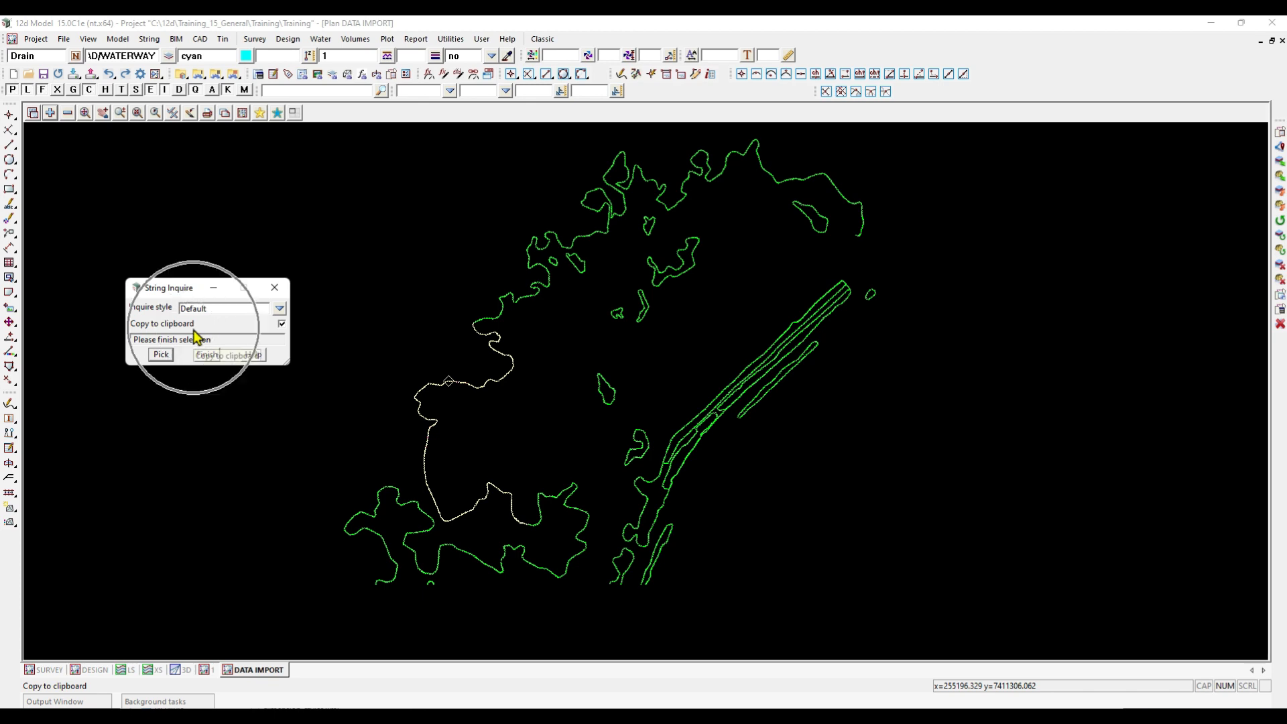
pyautogui.press('ctrl')
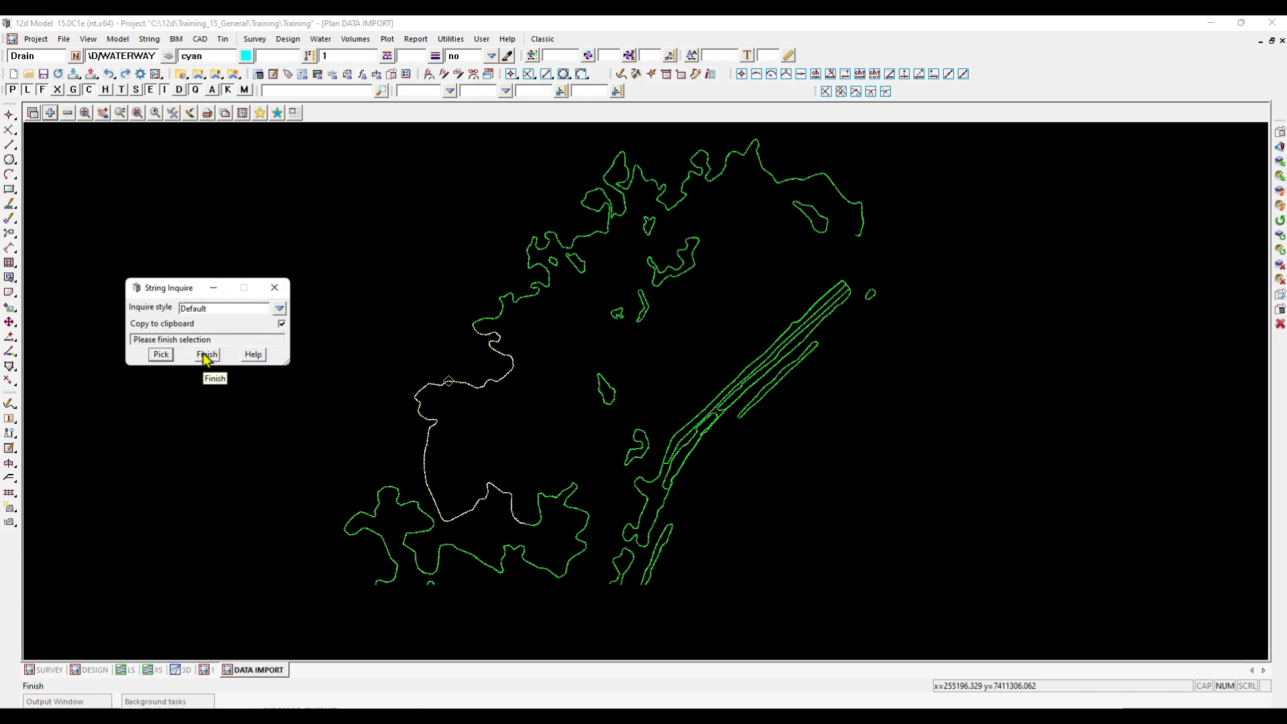
pyautogui.press('ctrl')
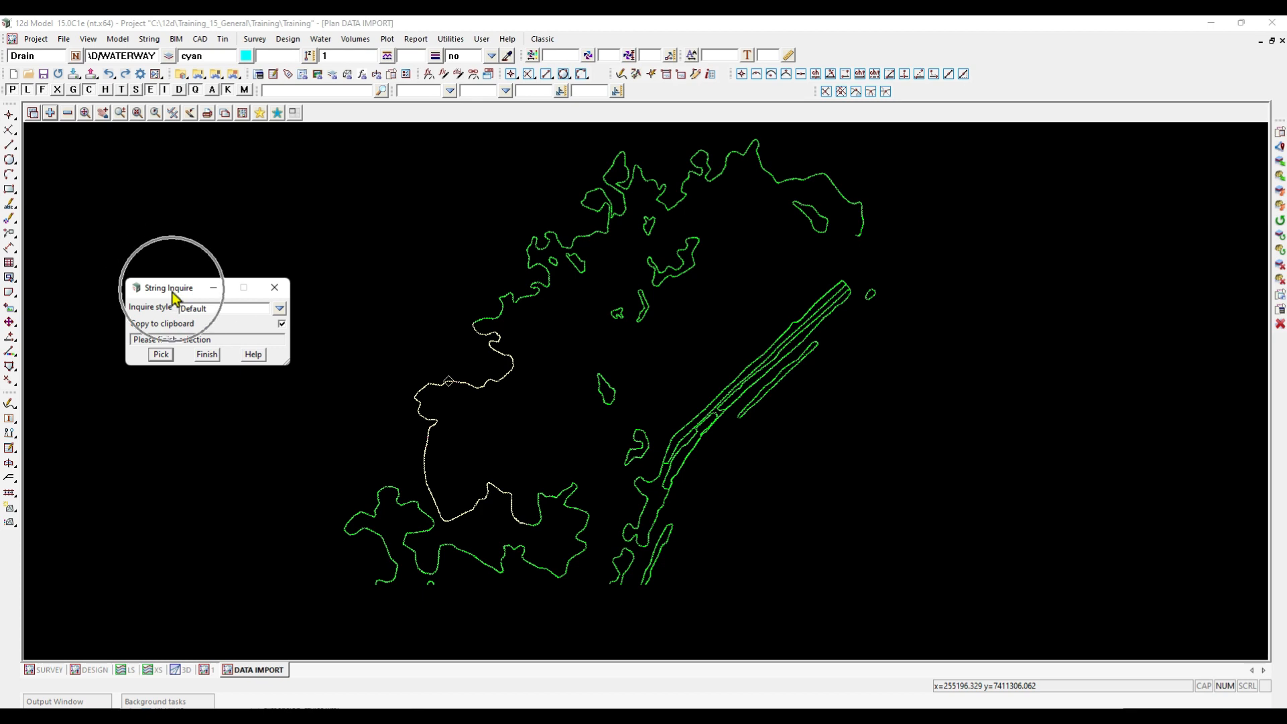
pyautogui.click(9, 421)
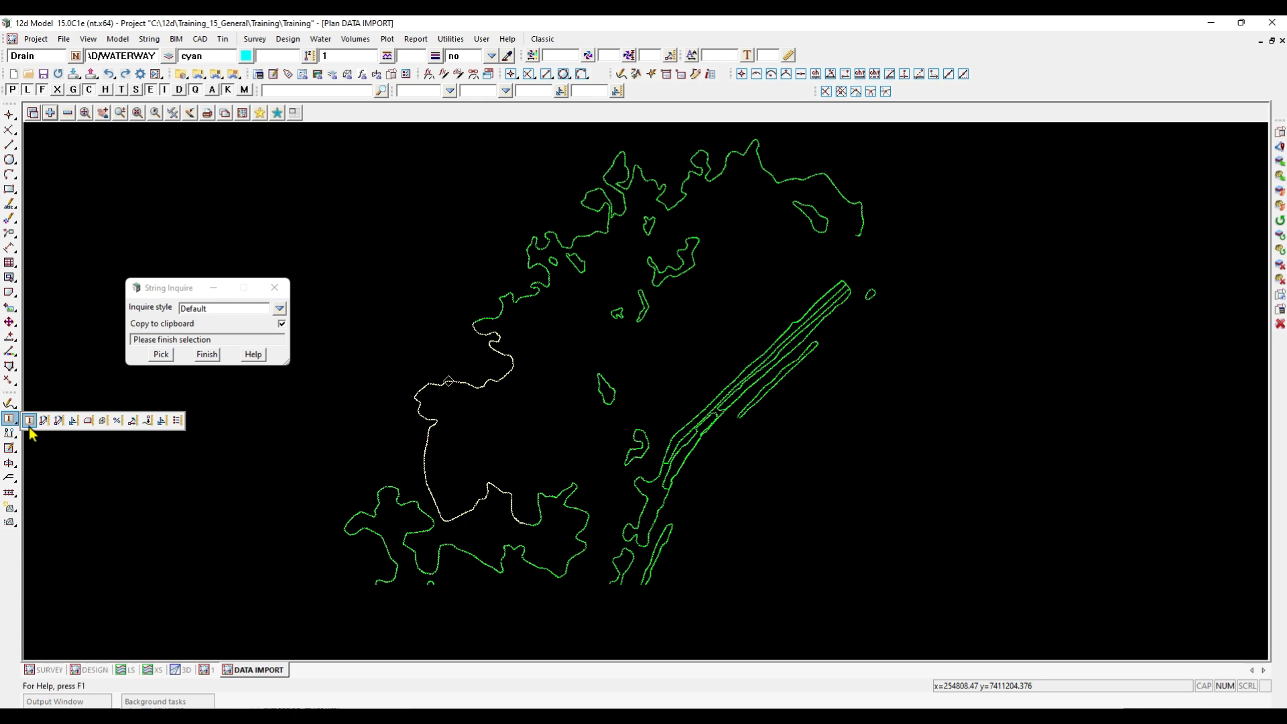
pyautogui.click(210, 357)
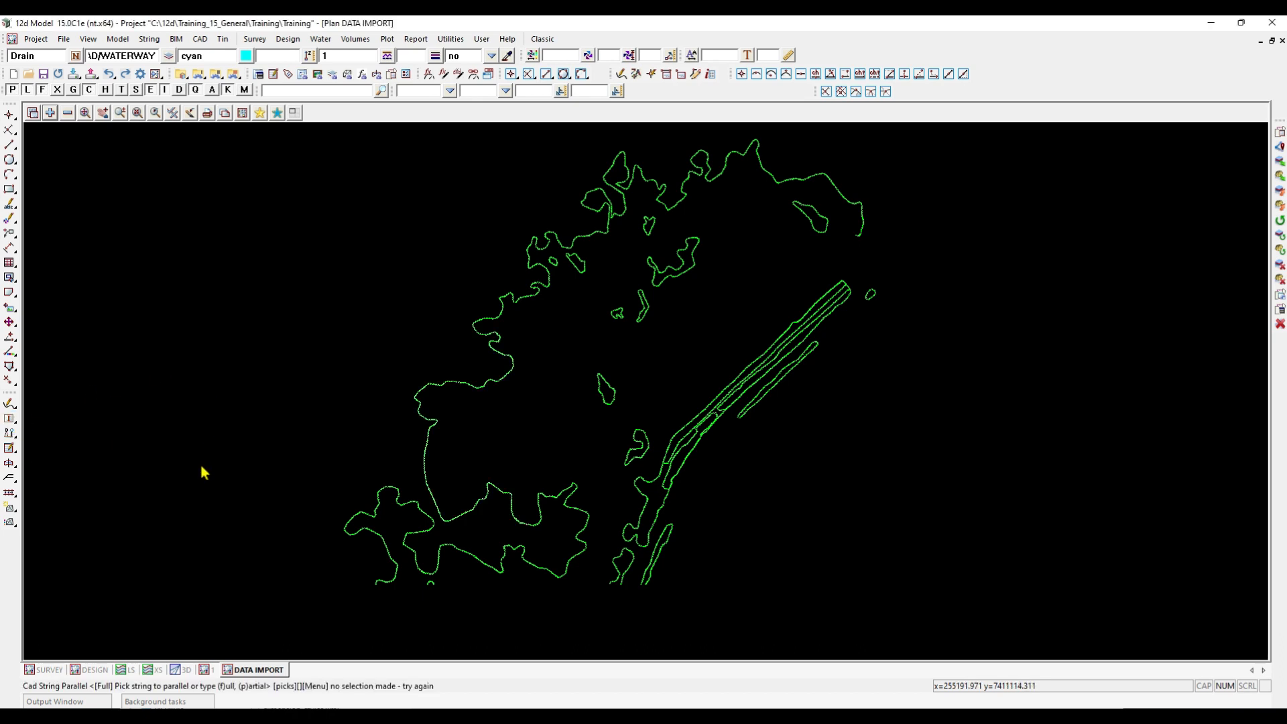
pyautogui.press('F2')
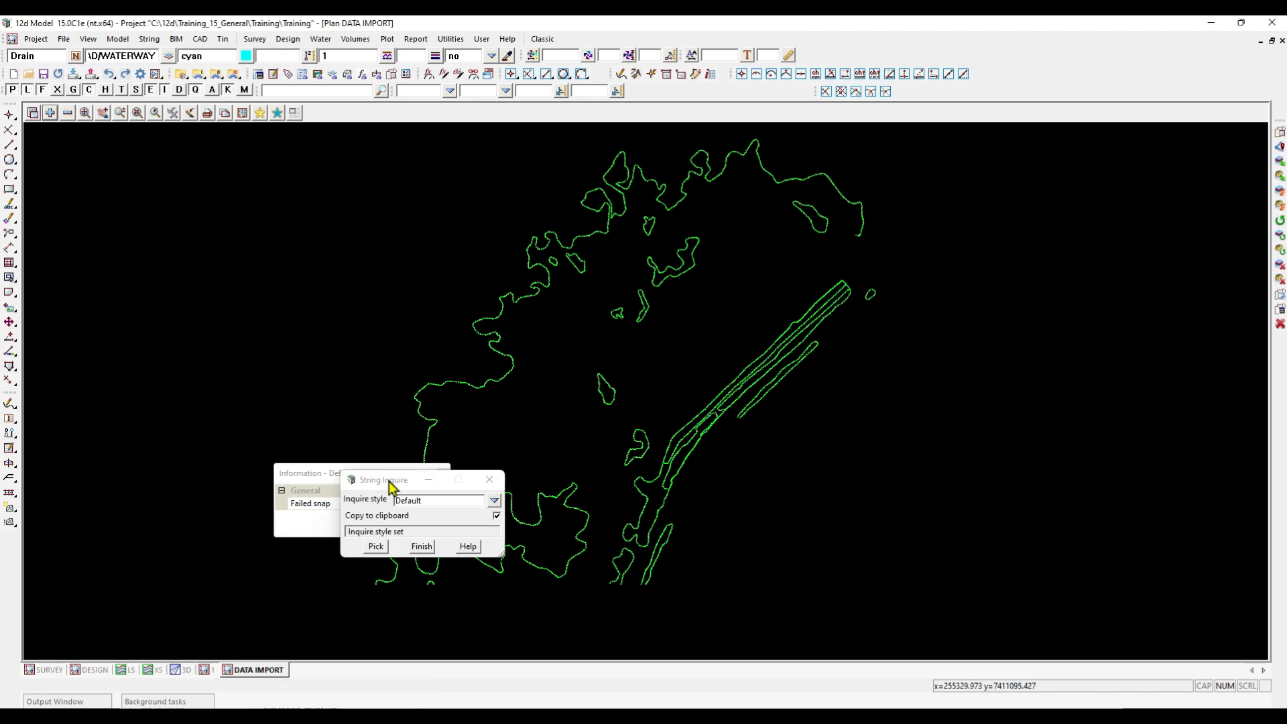
pyautogui.click(490, 479)
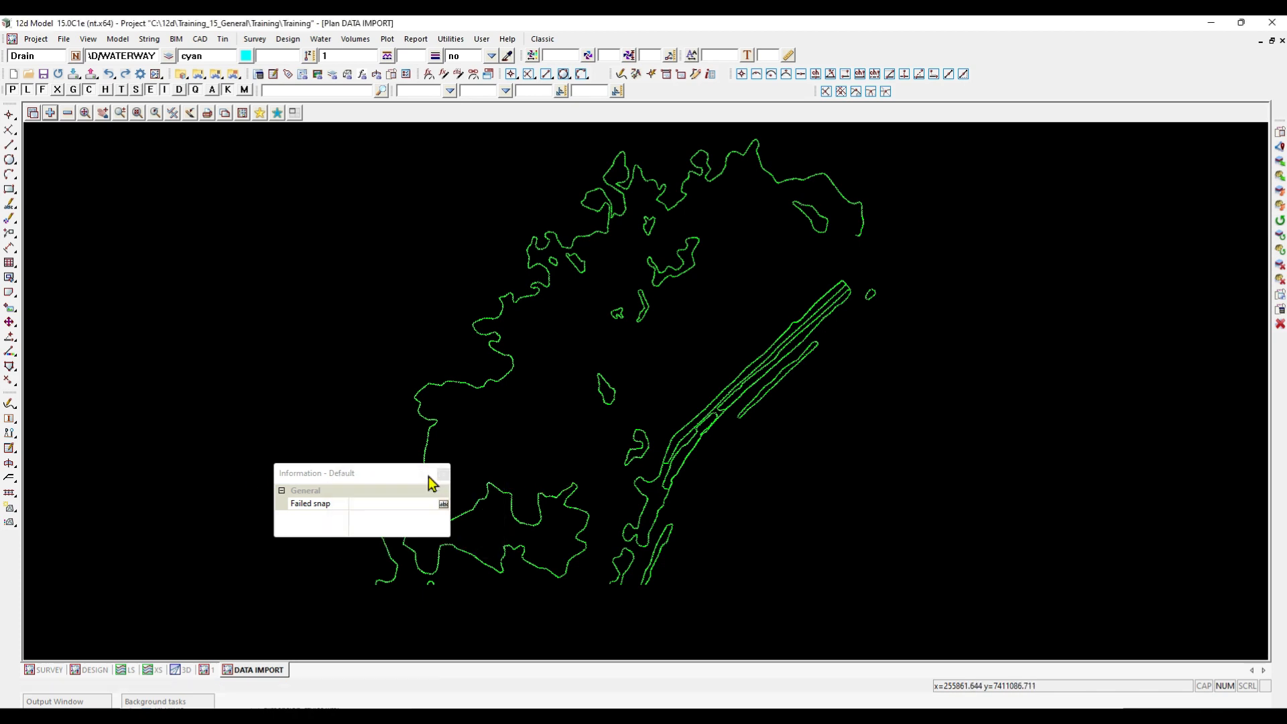
pyautogui.click(444, 474)
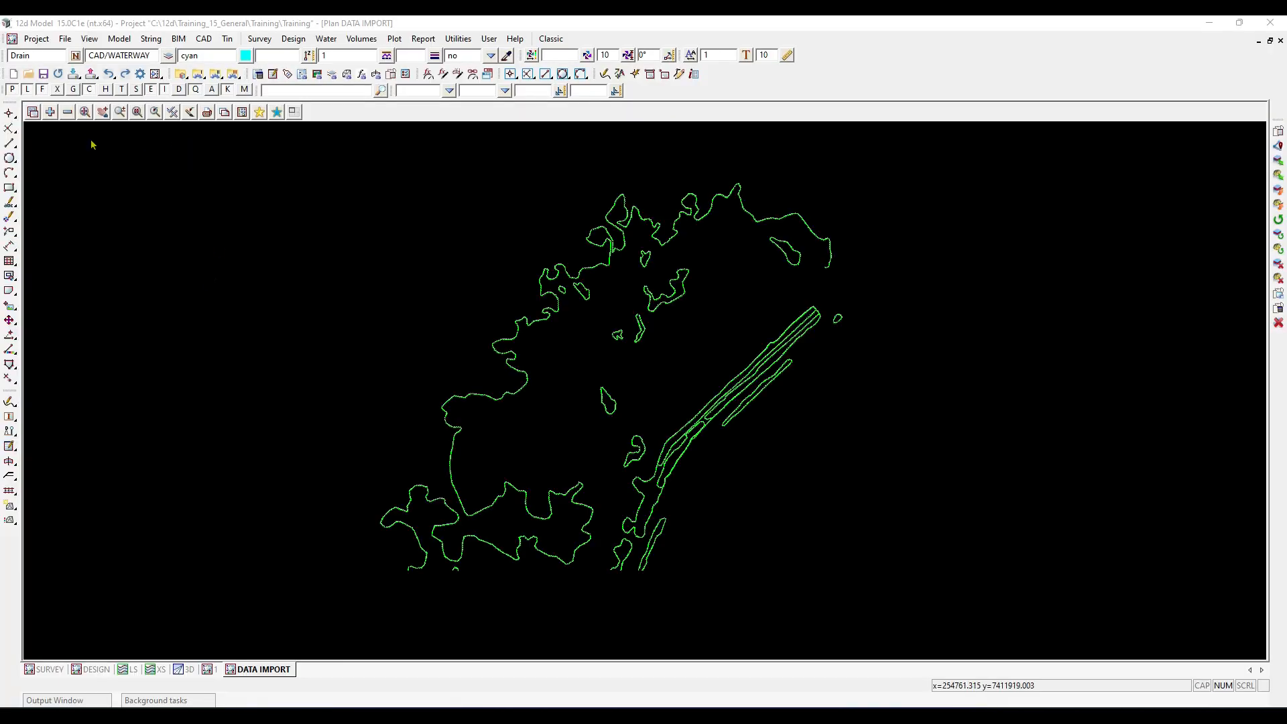
# Add all models in the TOPO IMPORT/survey folder to the DATA IMPORT view
pyautogui.click(51, 113)
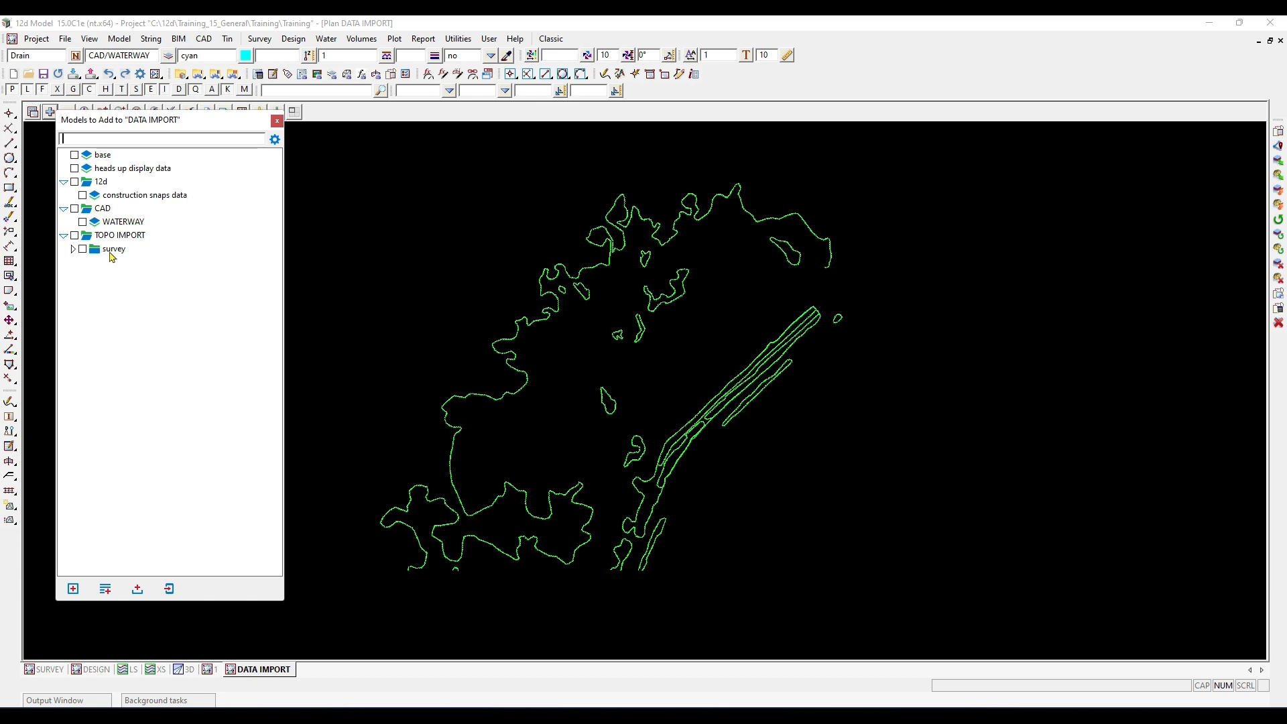
pyautogui.doubleClick(114, 249)
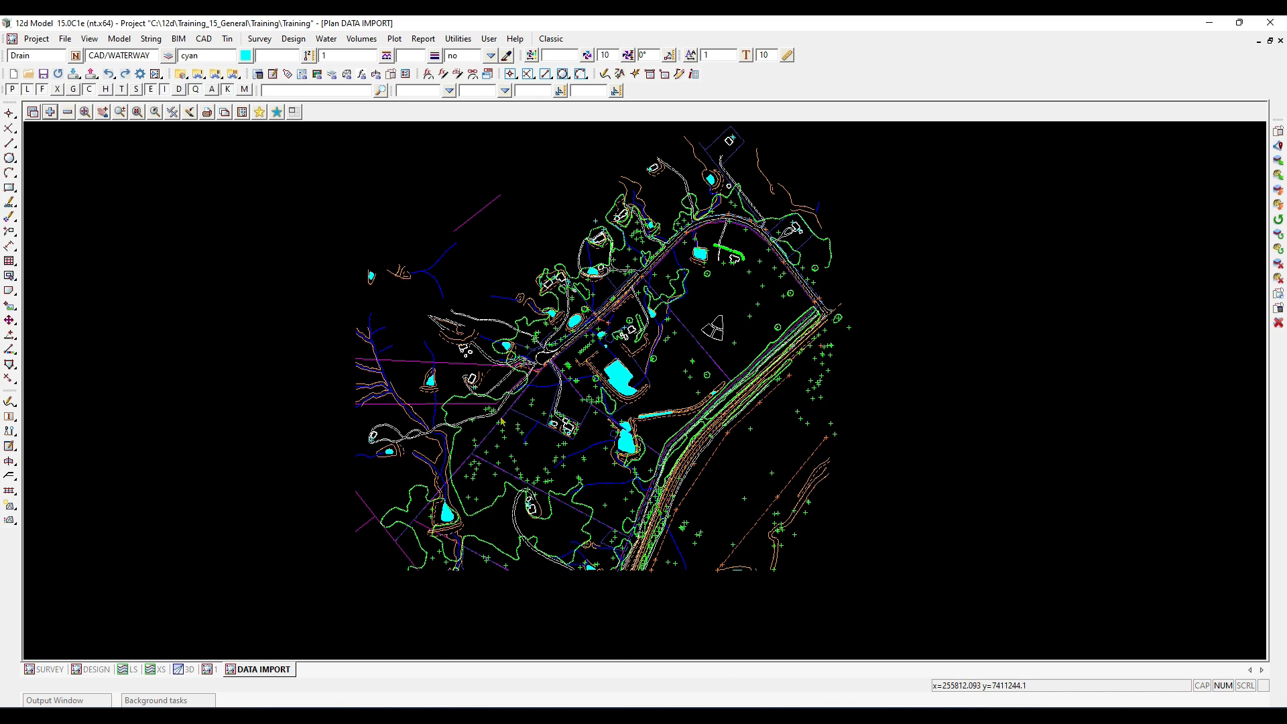
pyautogui.scroll(1, 809, 370)
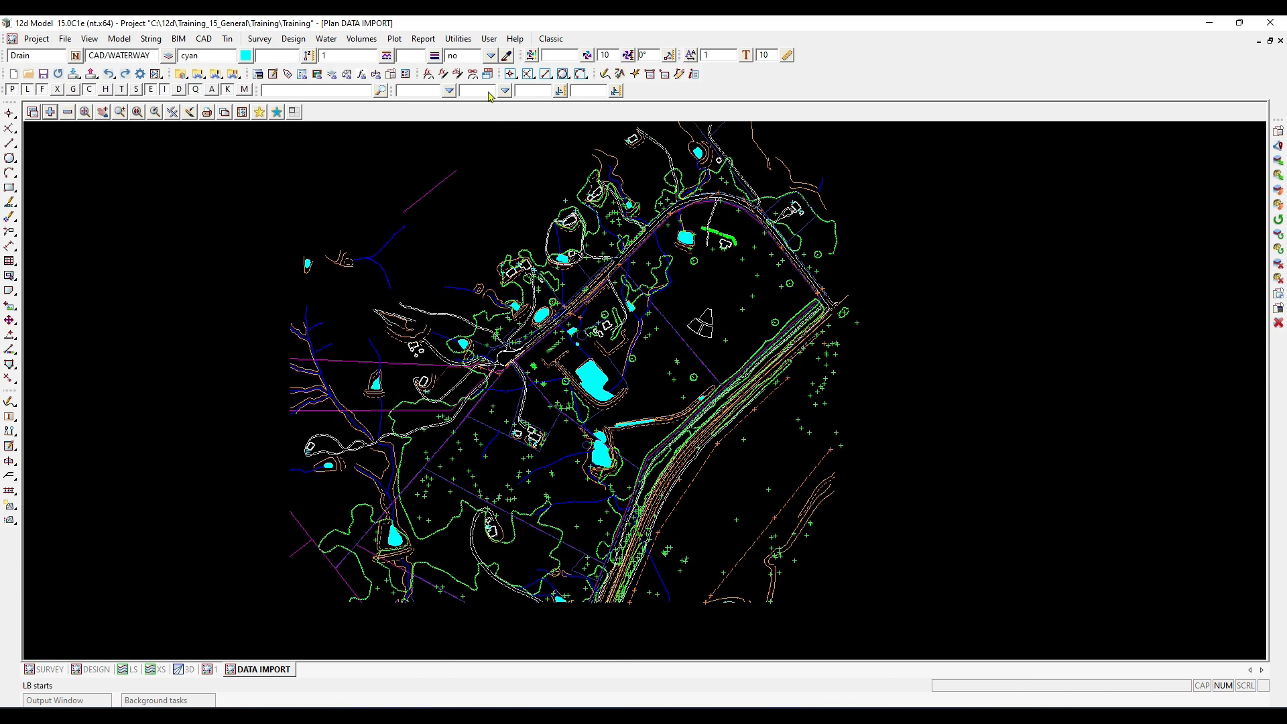
# Open the Change String/Element Info utility and place its panel clear of the survey data
pyautogui.click(459, 39)
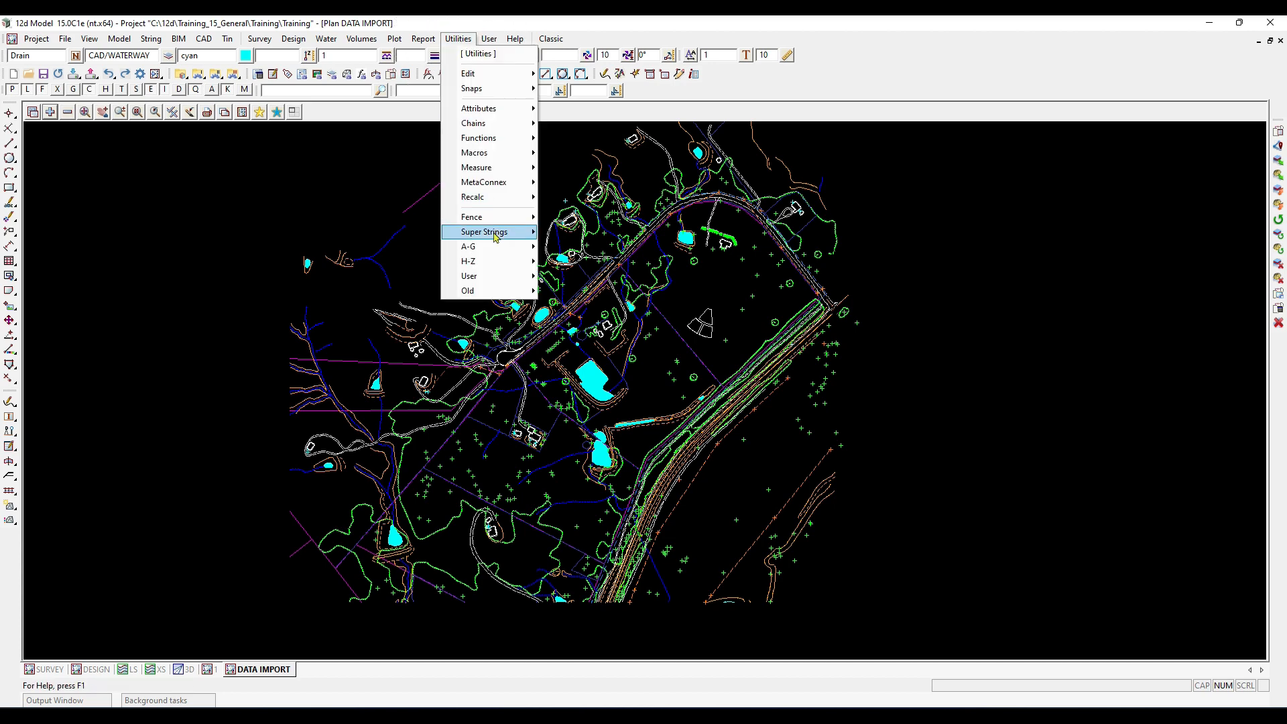
pyautogui.moveTo(496, 248)
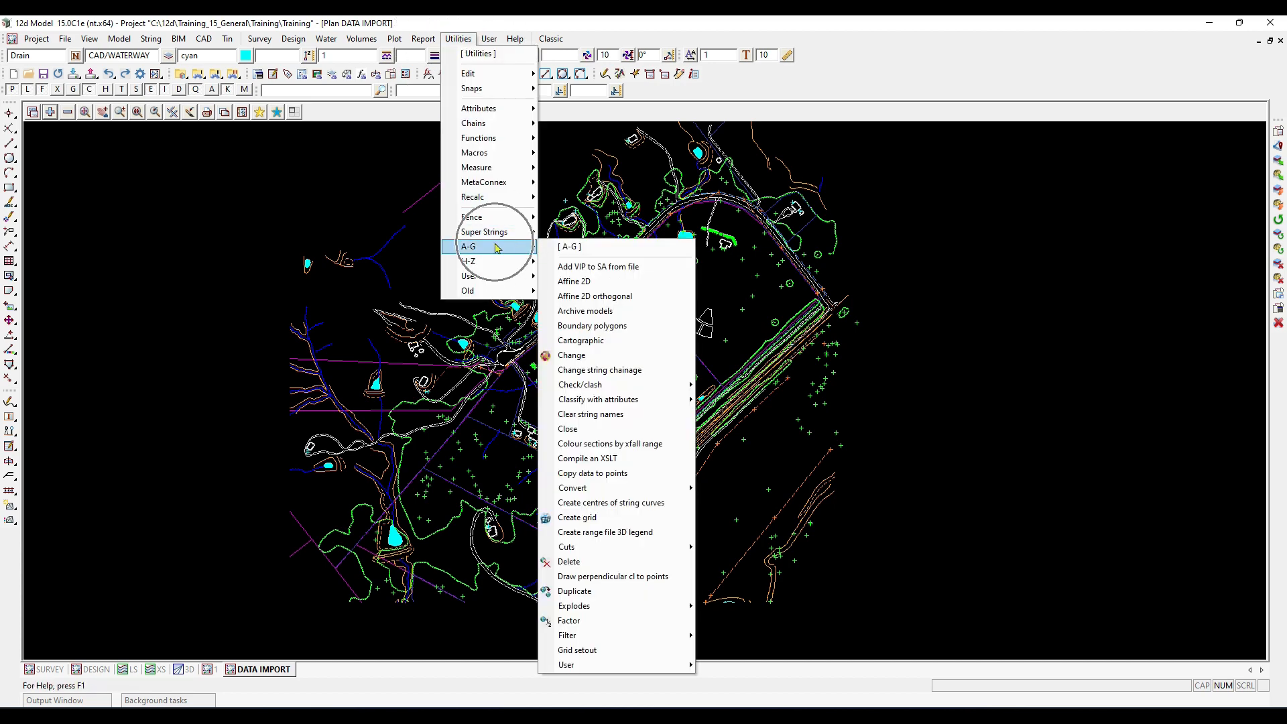
pyautogui.click(632, 359)
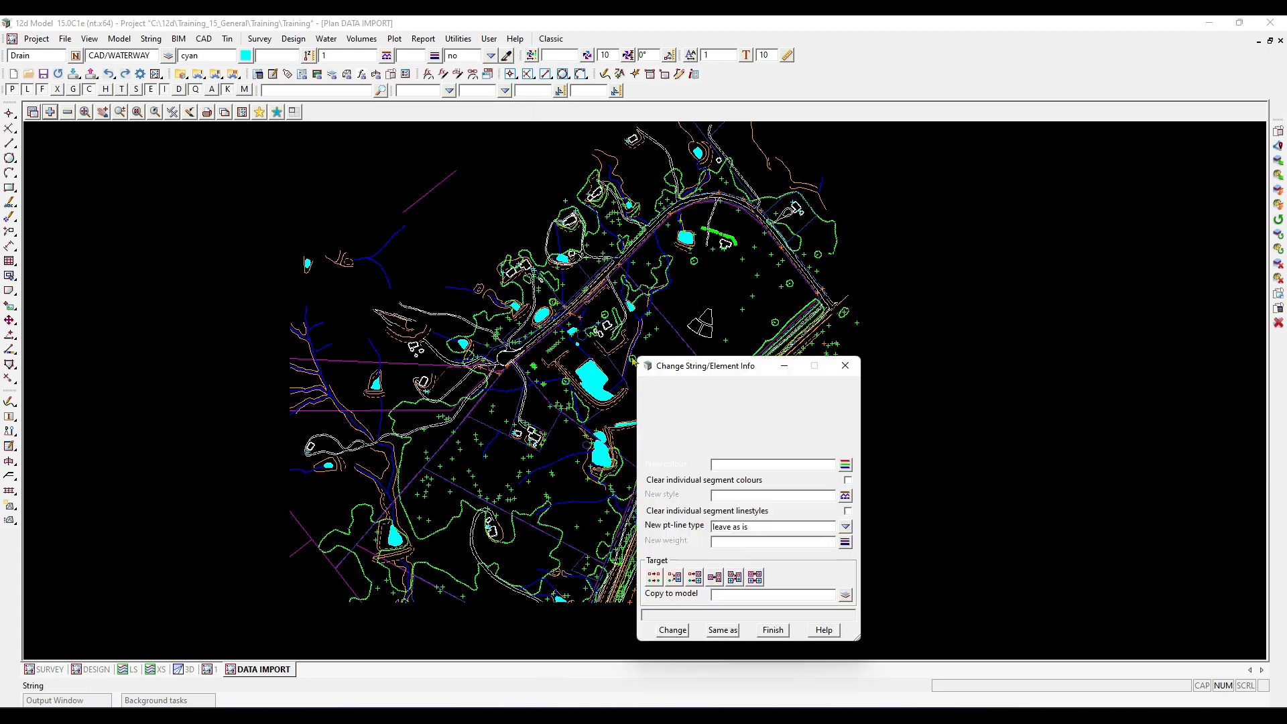
pyautogui.moveTo(703, 368); pyautogui.dragTo(900, 216)
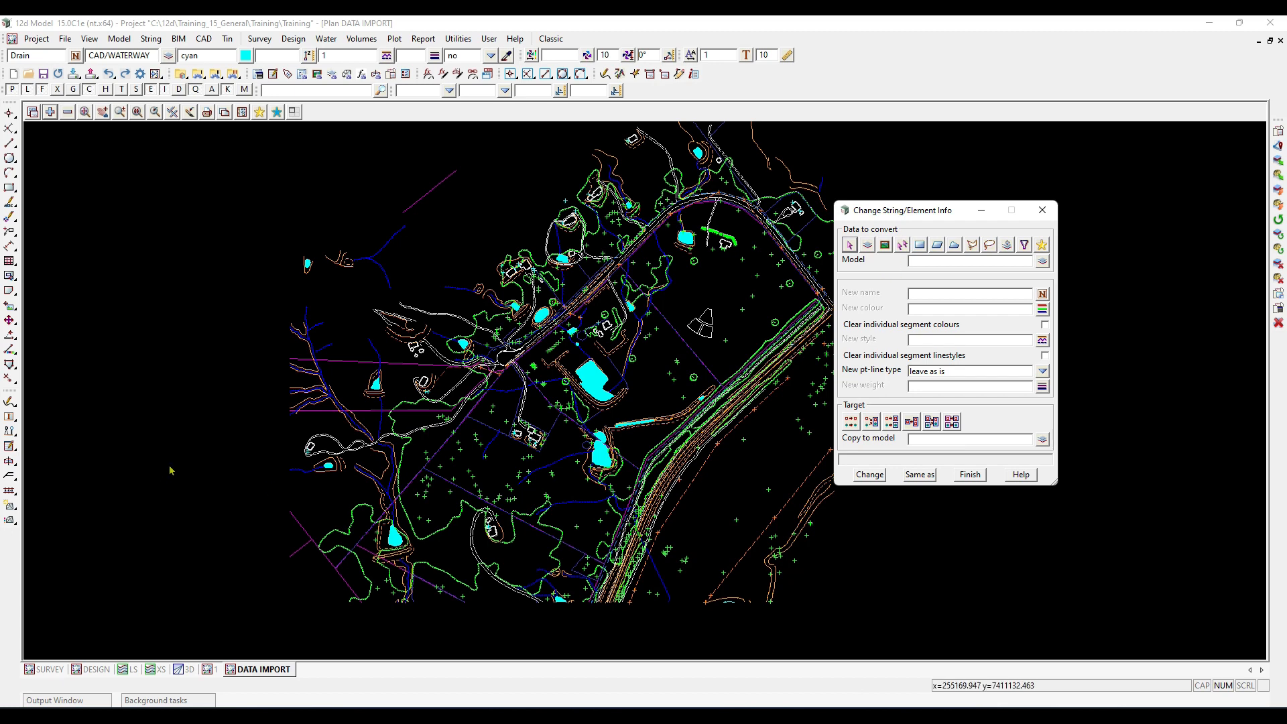
pyautogui.scroll(-2, 447, 417)
pyautogui.scroll(2, 447, 417)
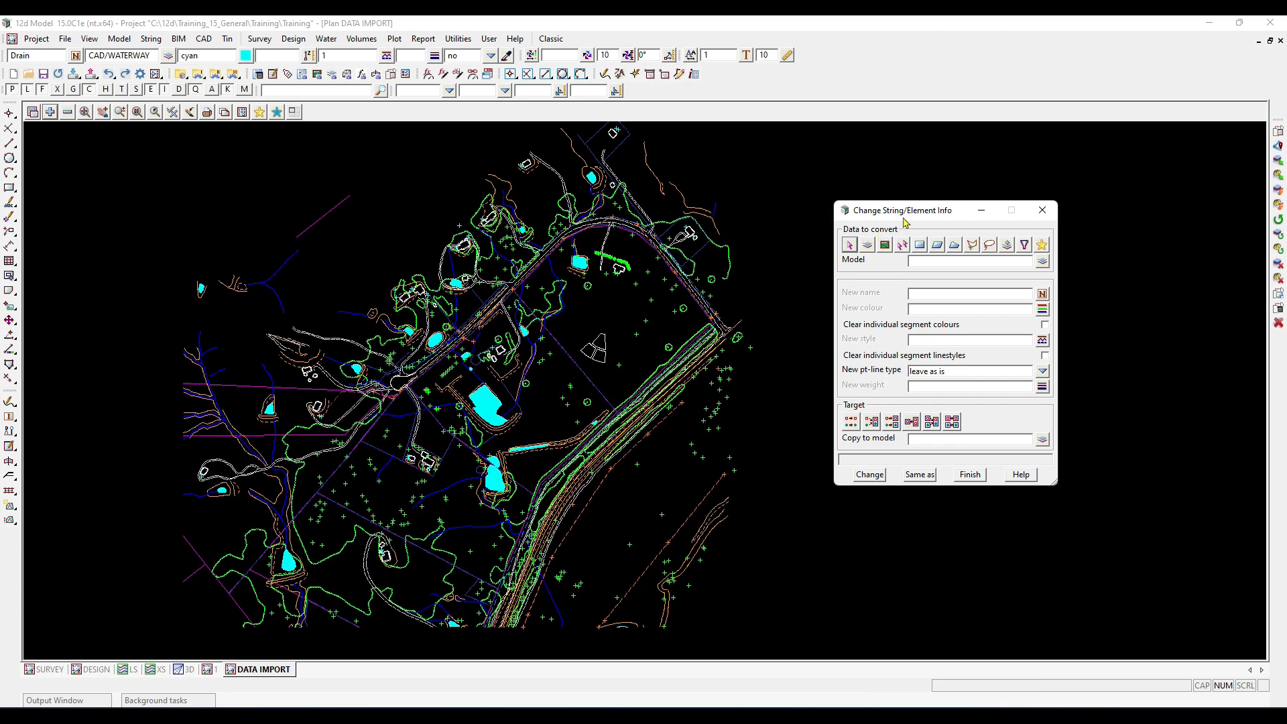
pyautogui.moveTo(898, 220); pyautogui.dragTo(839, 212)
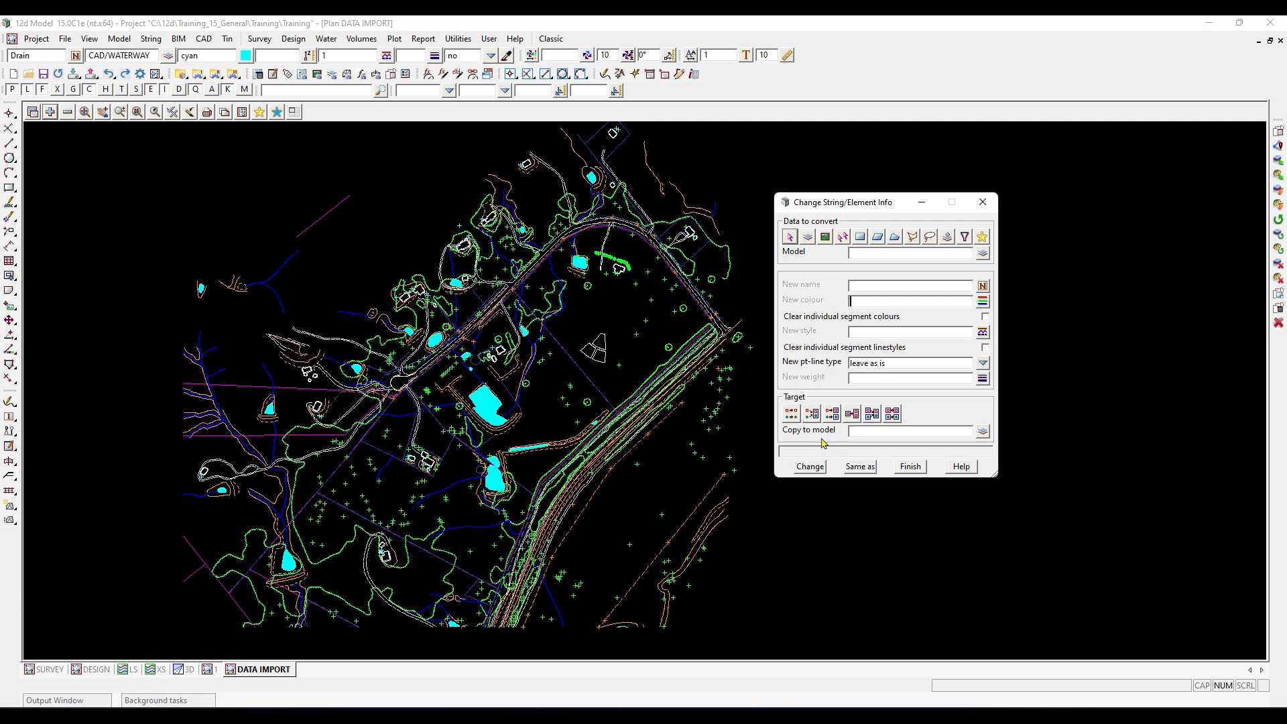
# Set the change target to replace existing data and use a filter as the source of the data to convert
pyautogui.click(791, 415)
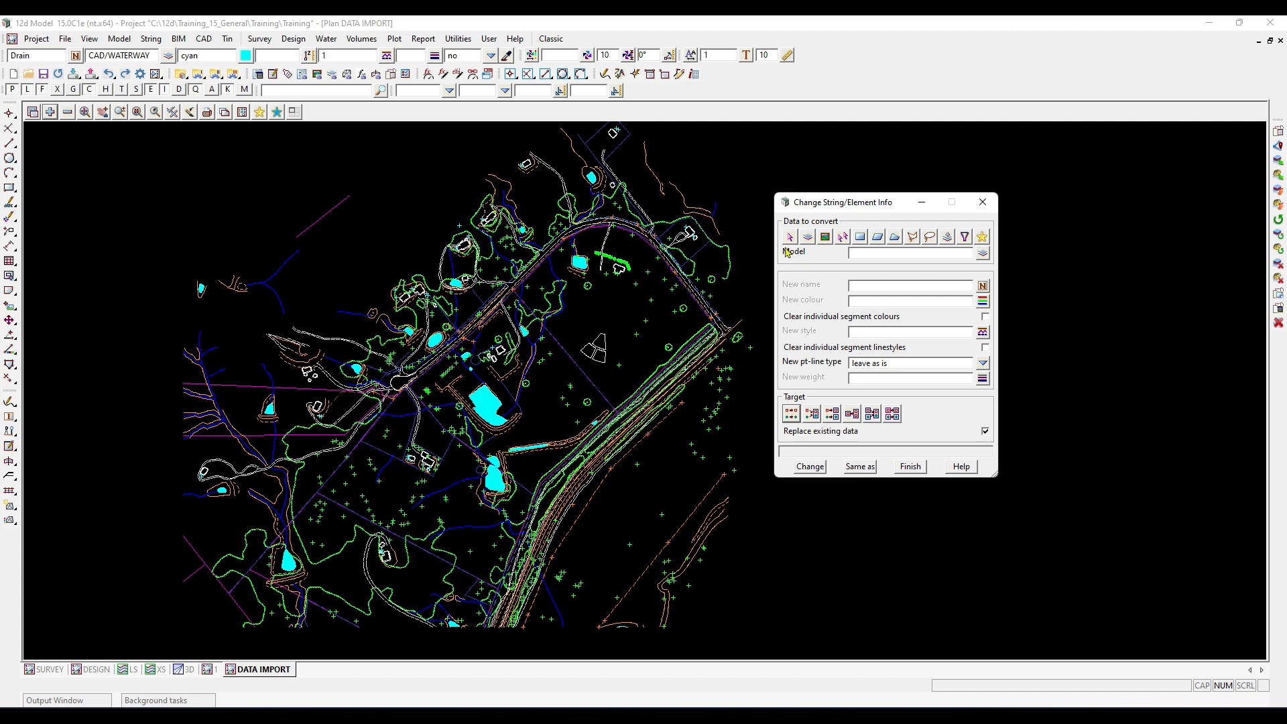
pyautogui.click(824, 239)
pyautogui.click(914, 241)
pyautogui.click(964, 240)
pyautogui.press('ctrl')
pyautogui.press('ctrl')
pyautogui.click(965, 241)
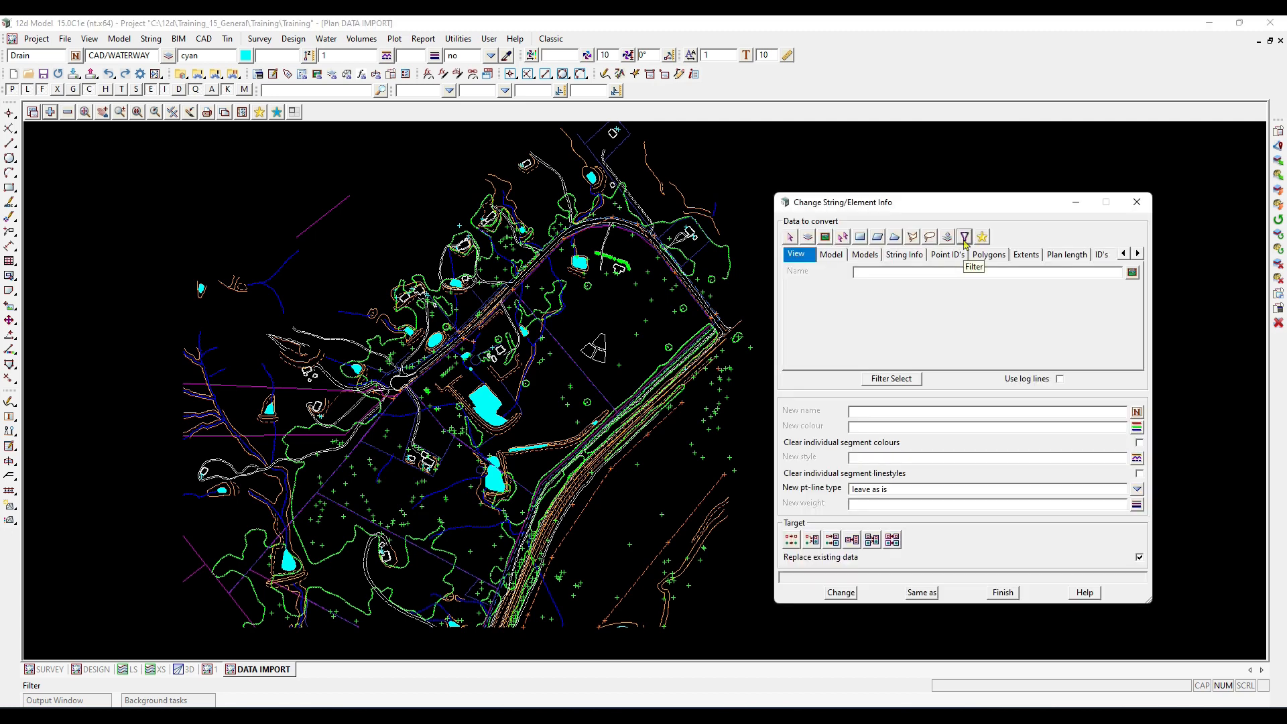
pyautogui.moveTo(907, 210); pyautogui.dragTo(901, 172)
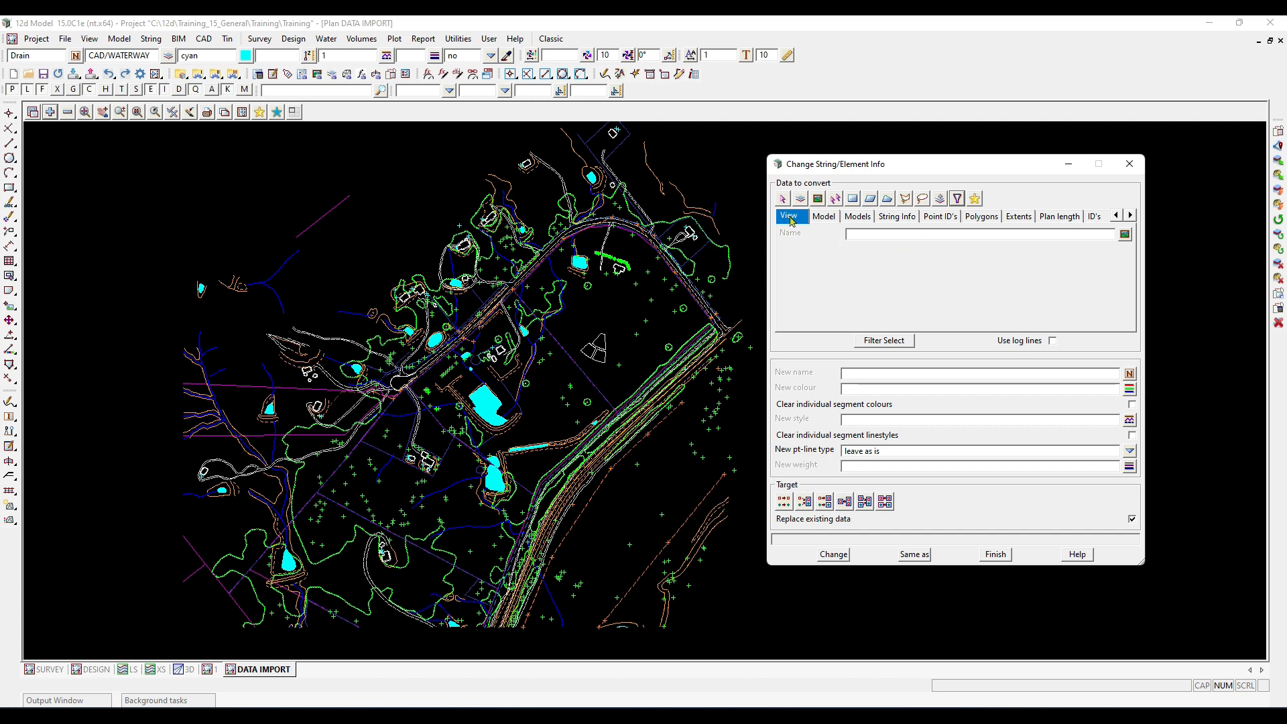
# Set the filter's view to DATA IMPORT and run the filter selection to highlight its elements
pyautogui.click(849, 236)
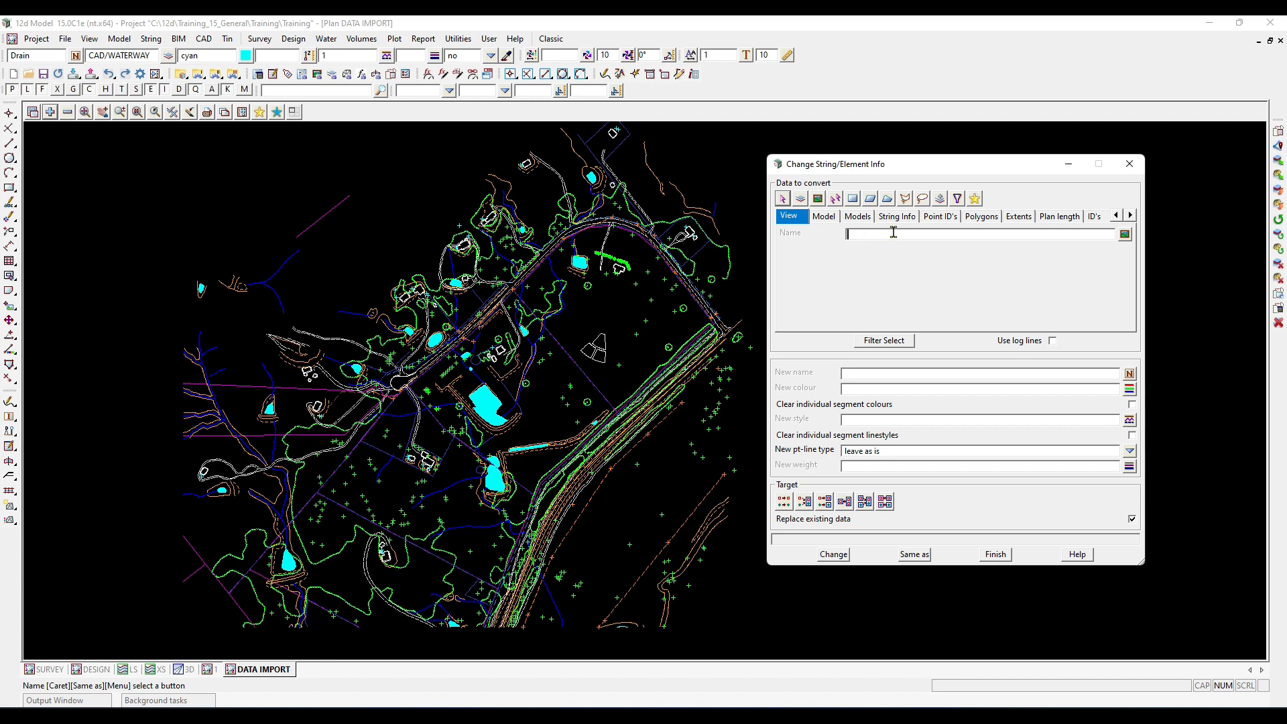
pyautogui.click(1125, 234)
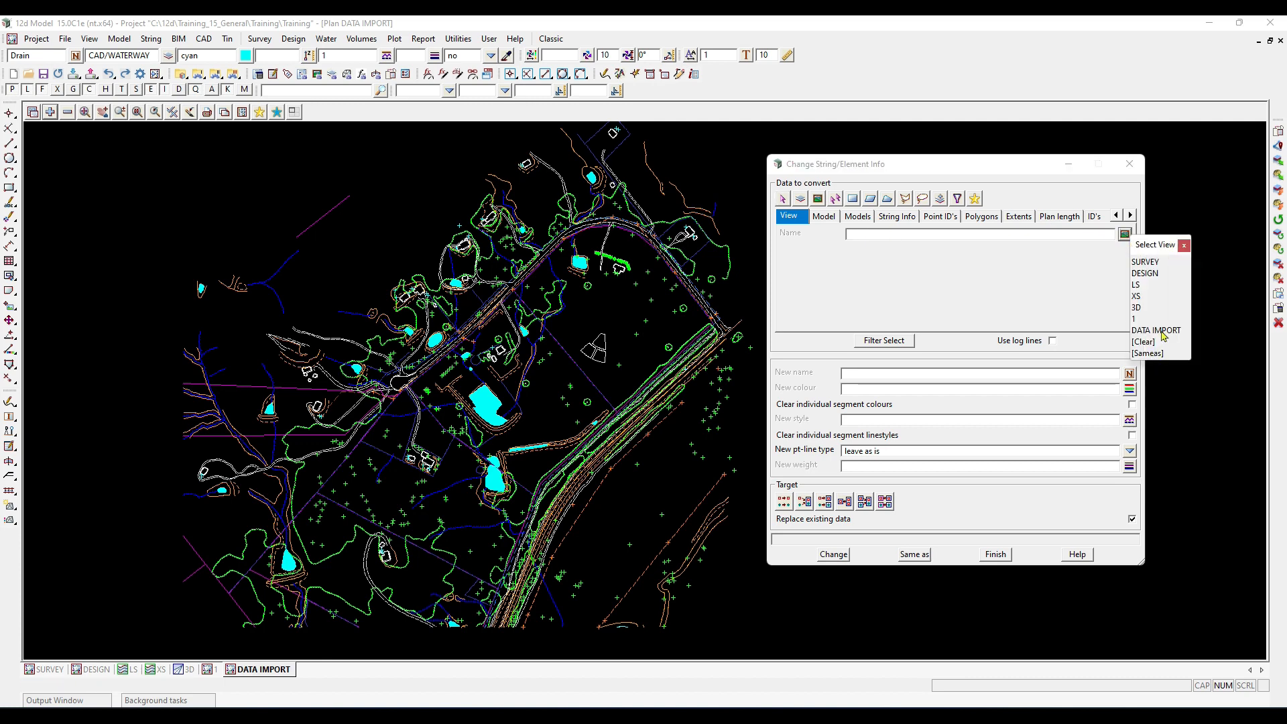
pyautogui.click(1156, 331)
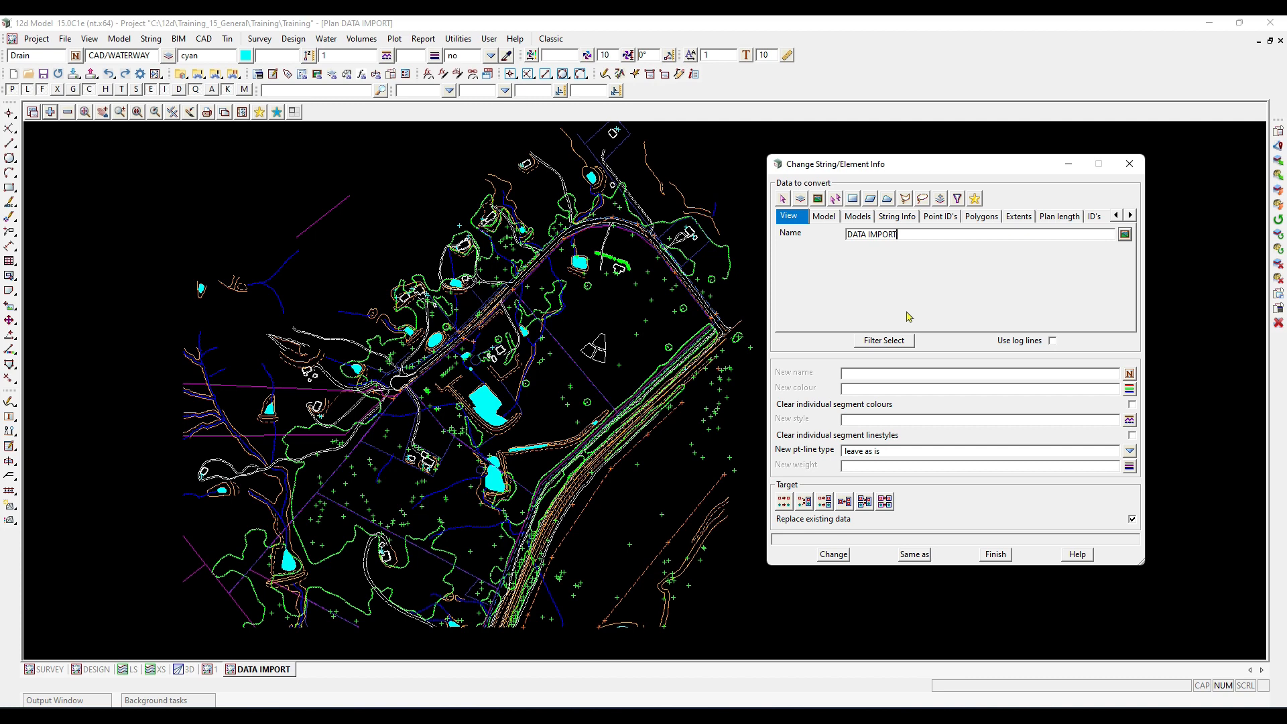
pyautogui.click(887, 342)
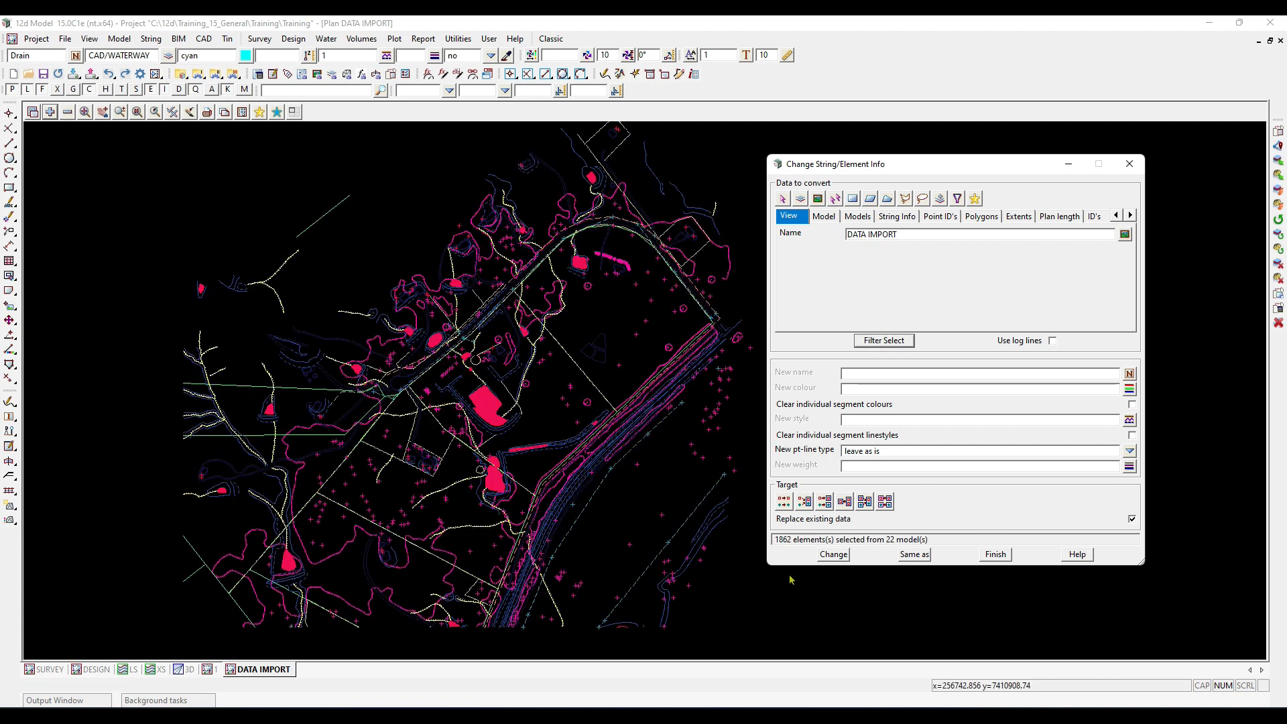
pyautogui.click(779, 540)
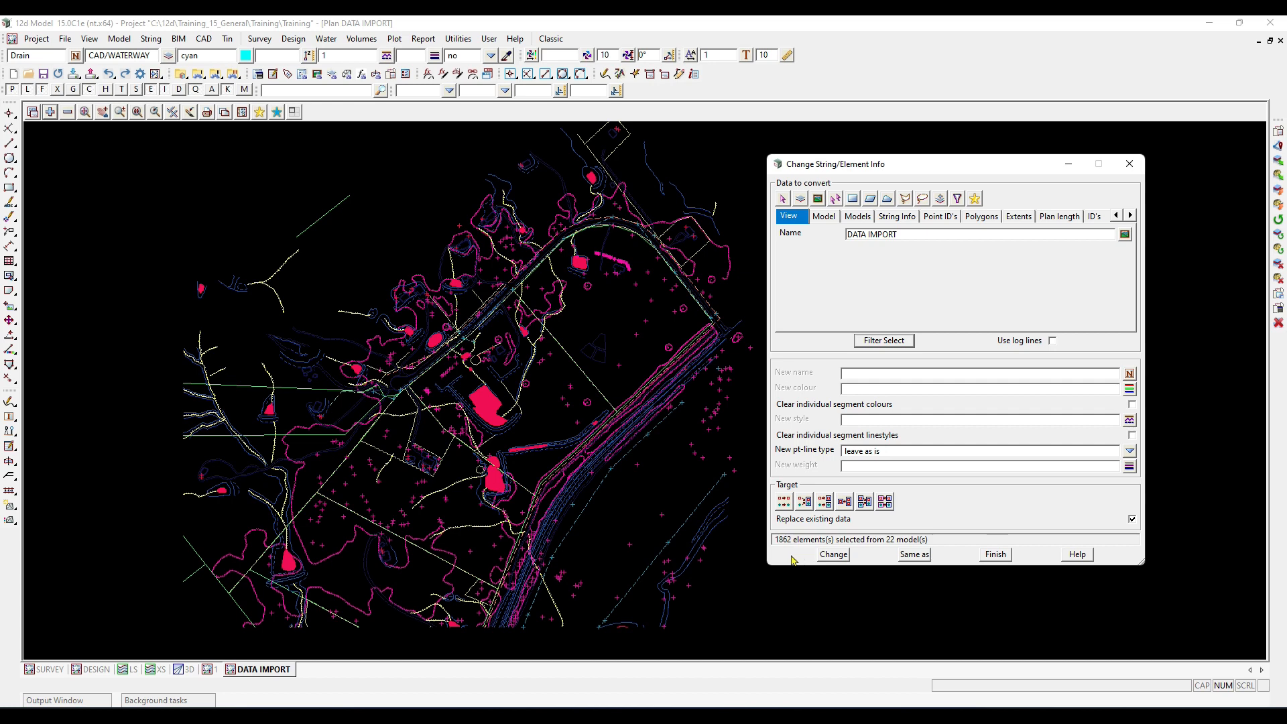
pyautogui.click(737, 286)
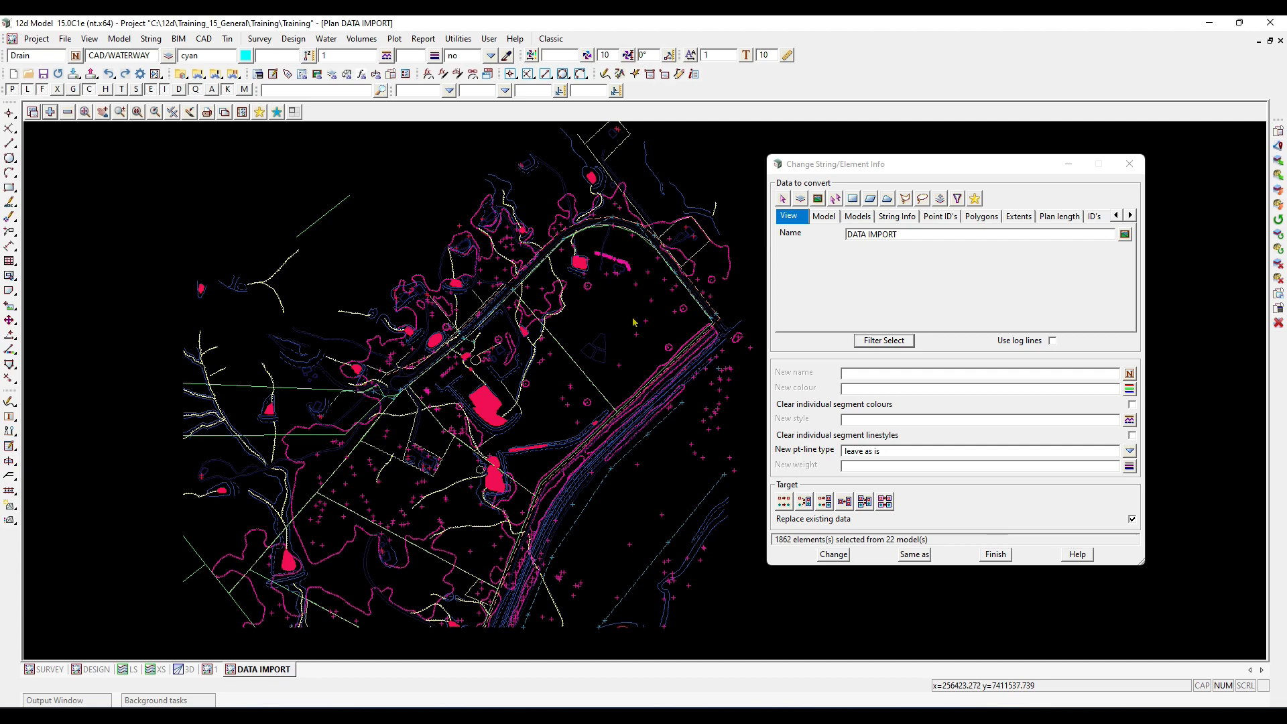
pyautogui.scroll(2, 633, 322)
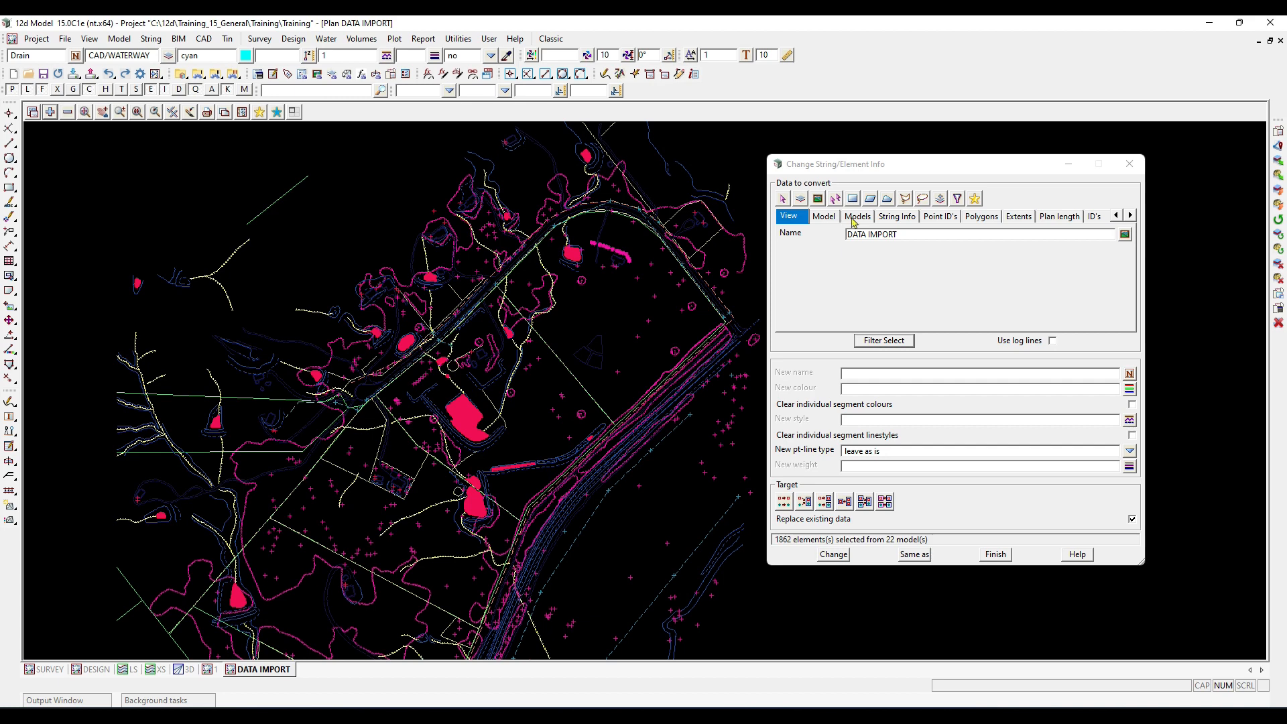
# Show the filter's string info criteria and look through the list of available string names
pyautogui.click(896, 217)
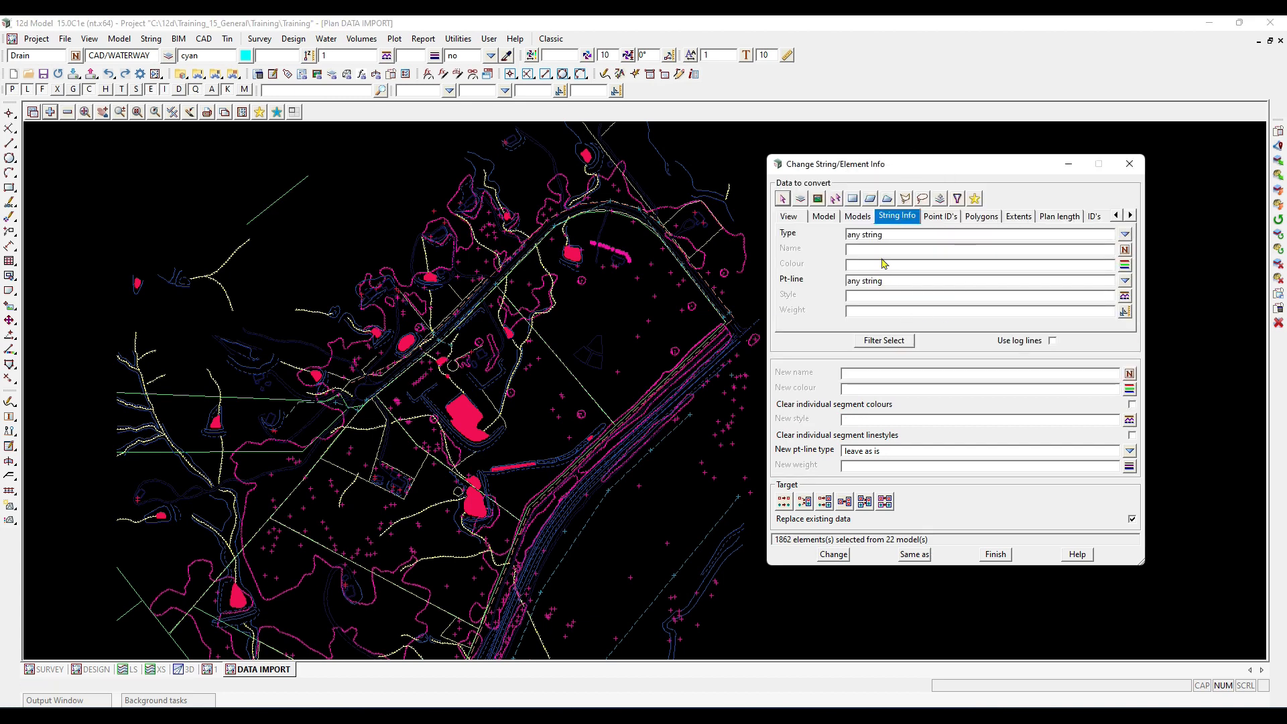
pyautogui.click(885, 250)
pyautogui.scroll(-1, 230, 435)
pyautogui.scroll(-1, 314, 437)
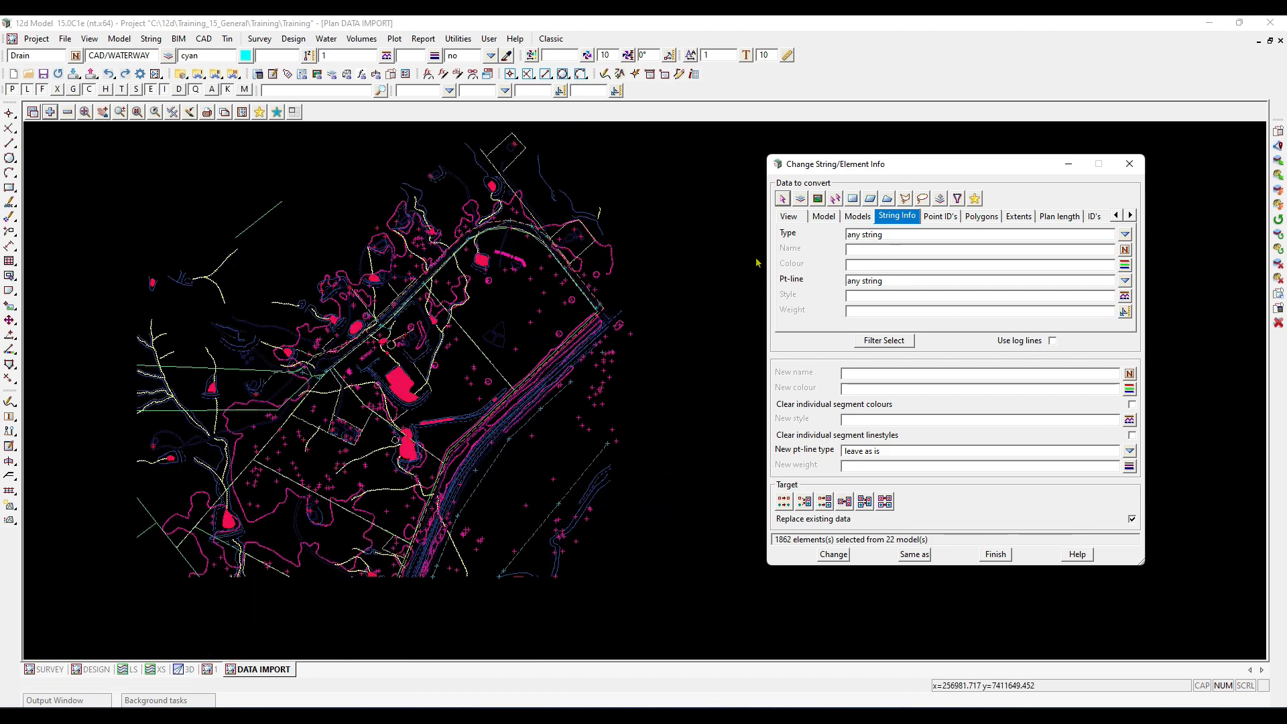
pyautogui.click(900, 251)
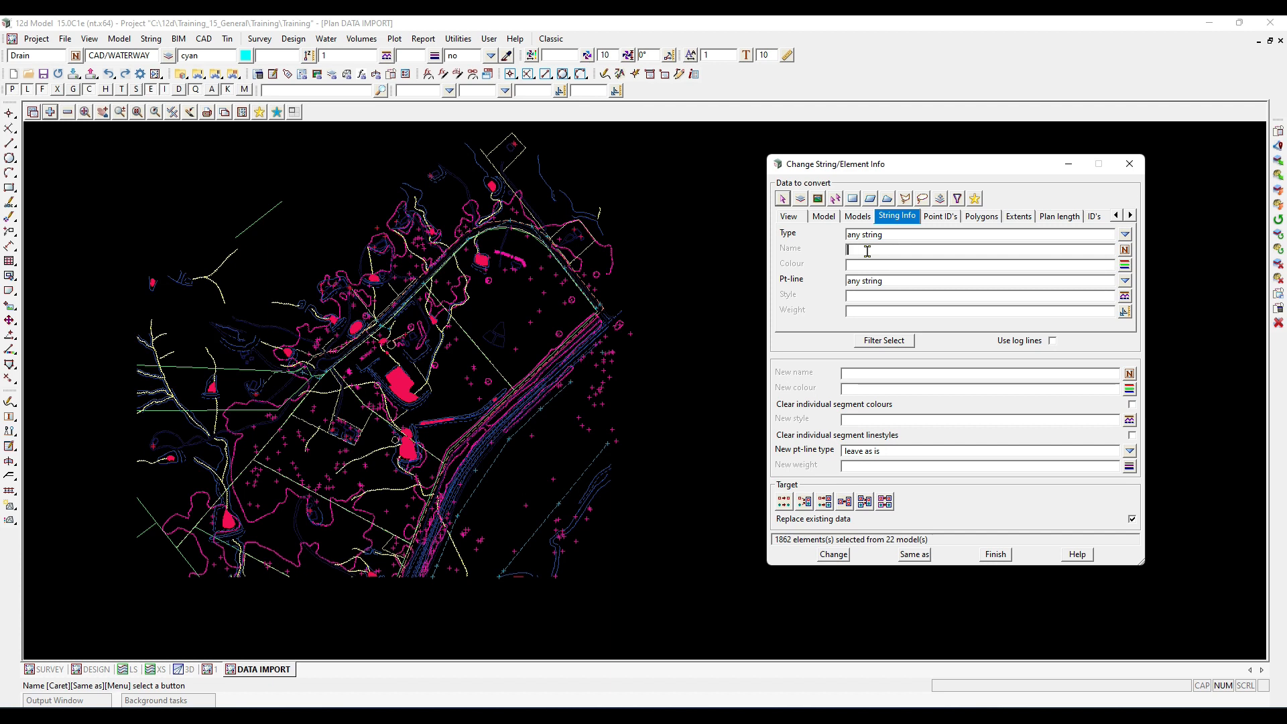
pyautogui.click(1125, 250)
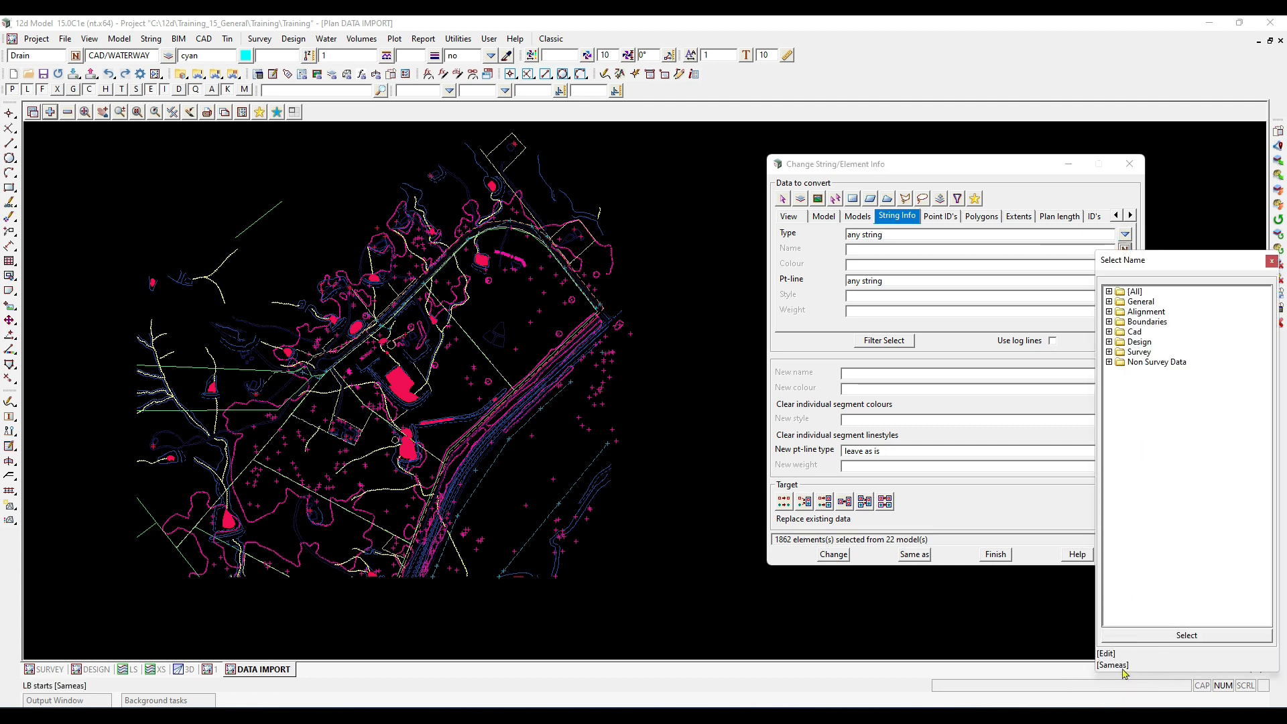
pyautogui.press('ctrl')
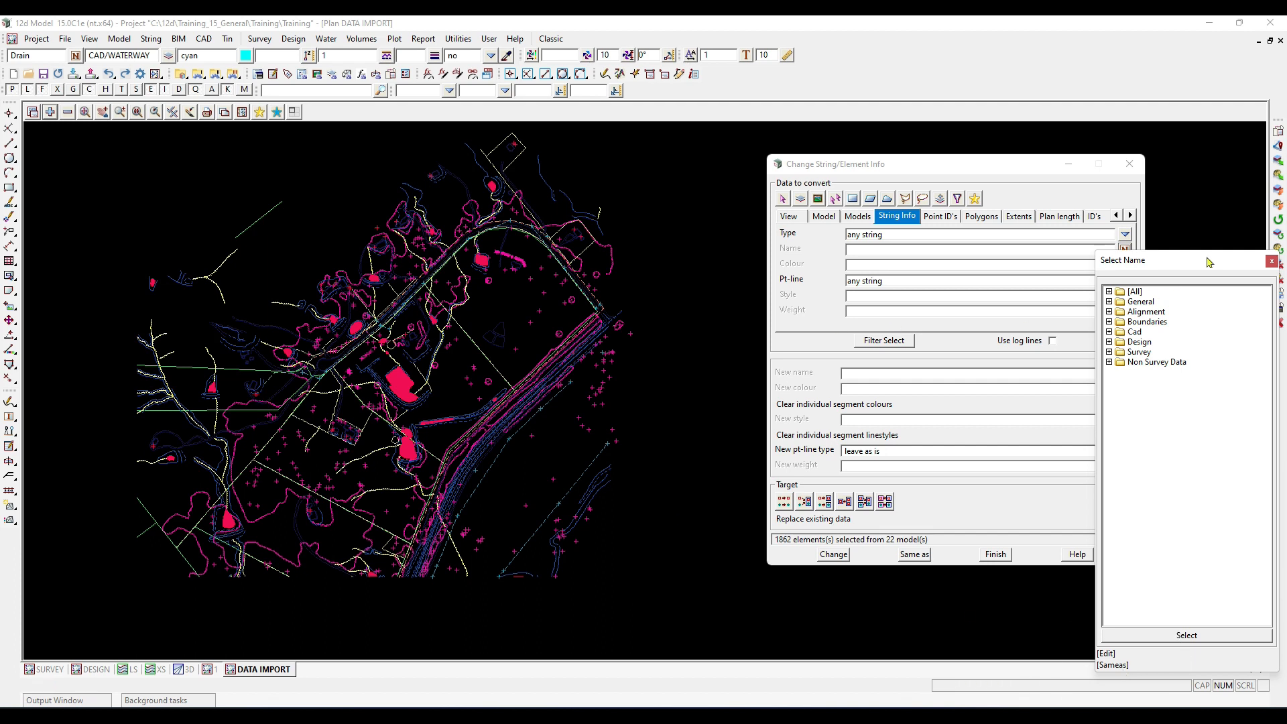
pyautogui.click(1273, 262)
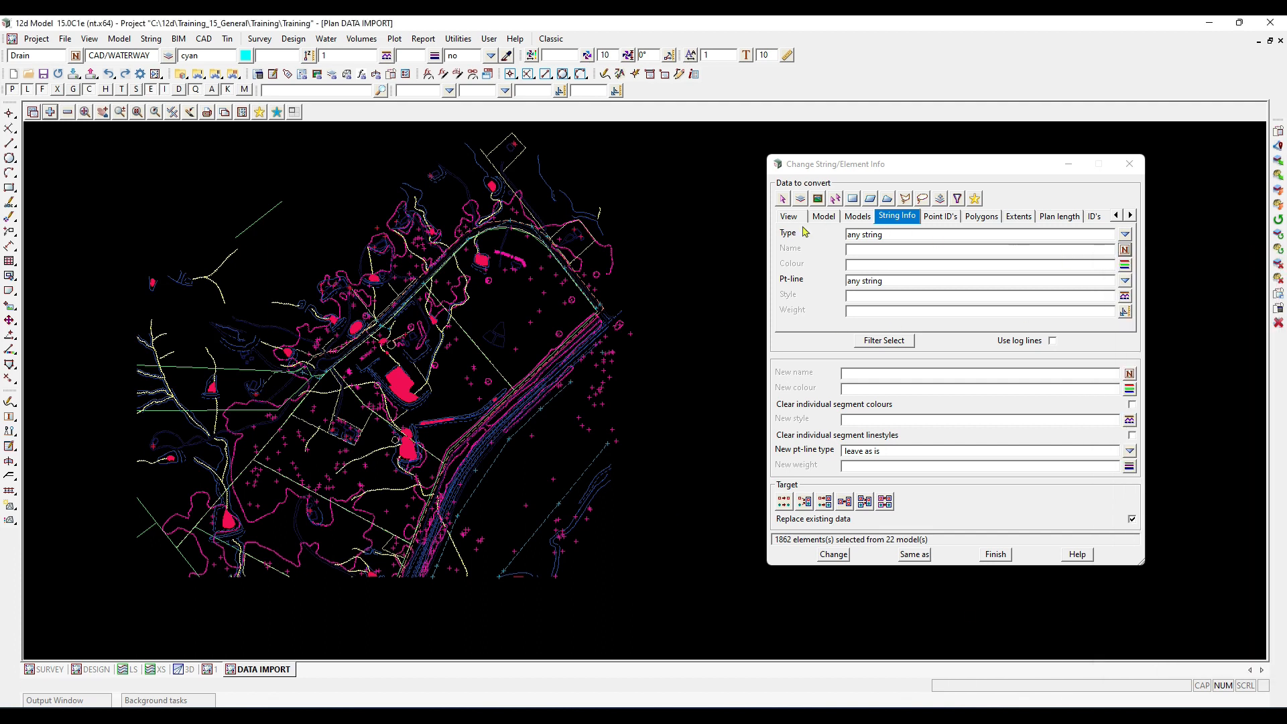
# Set the filter's string name to VE EV by copying it from a vegetation string in the plan view
pyautogui.middleClick(866, 247)
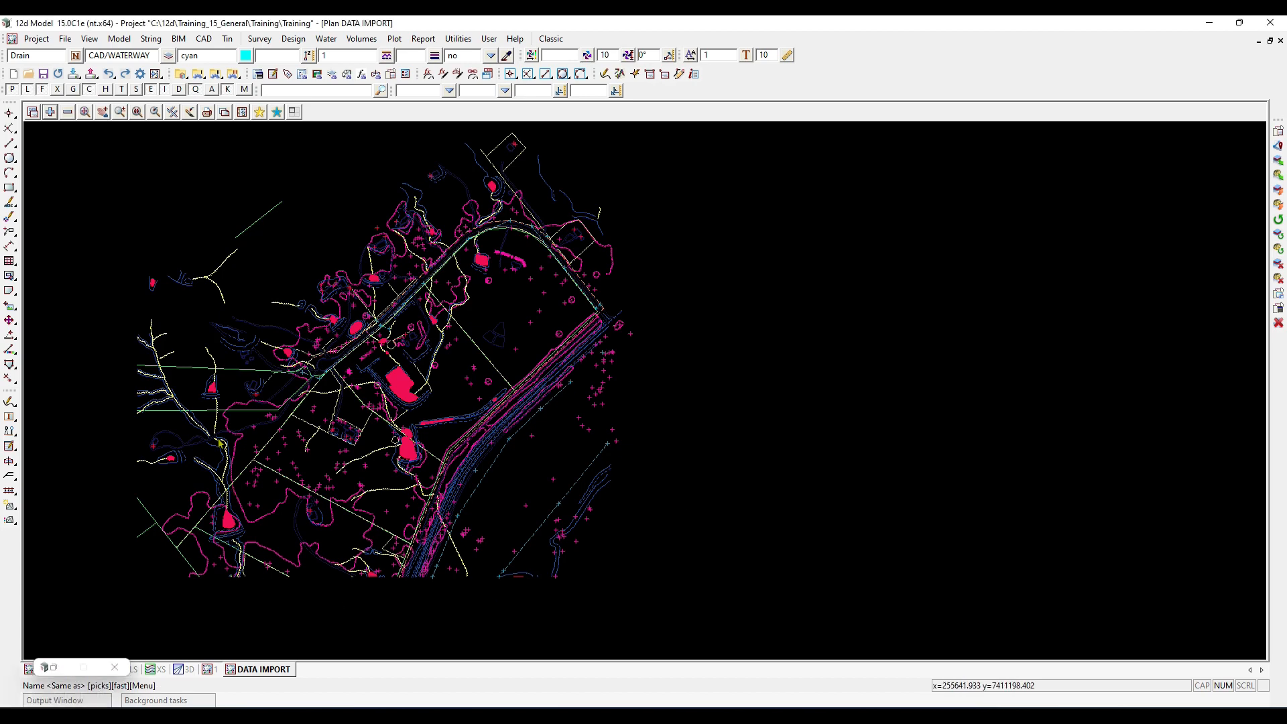
pyautogui.scroll(1, 219, 443)
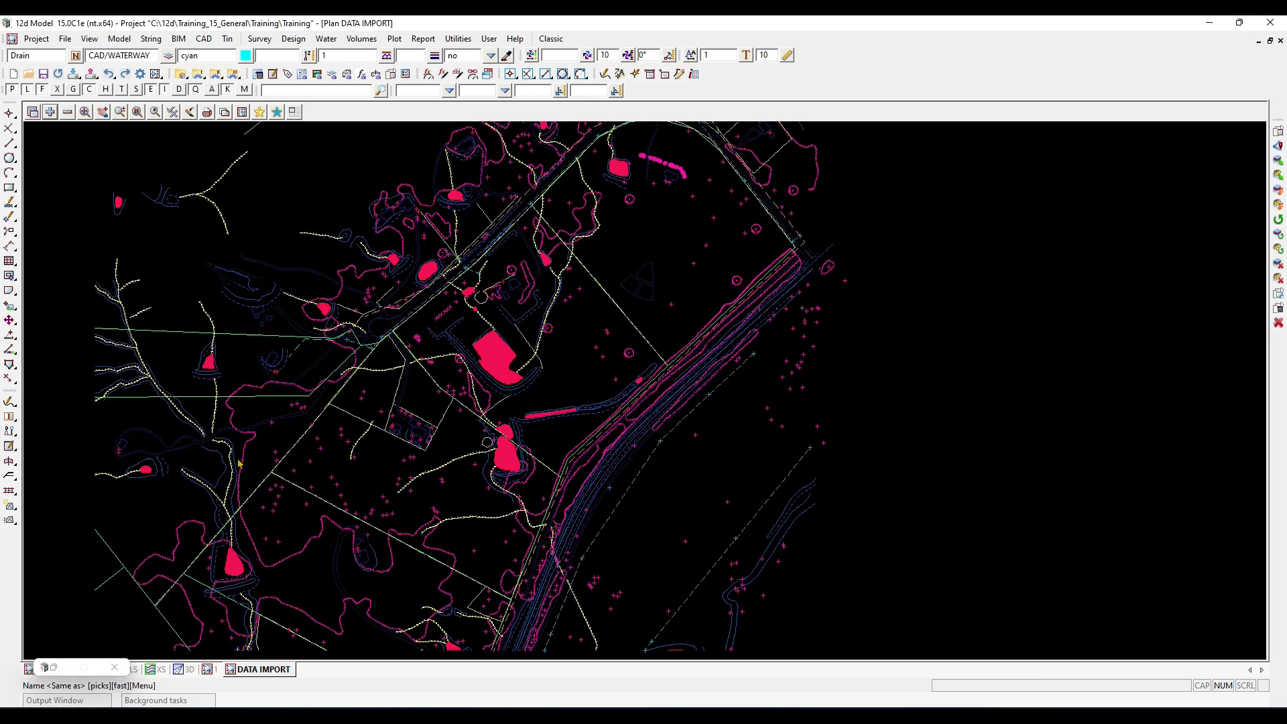
pyautogui.scroll(1, 239, 463)
pyautogui.click(248, 455)
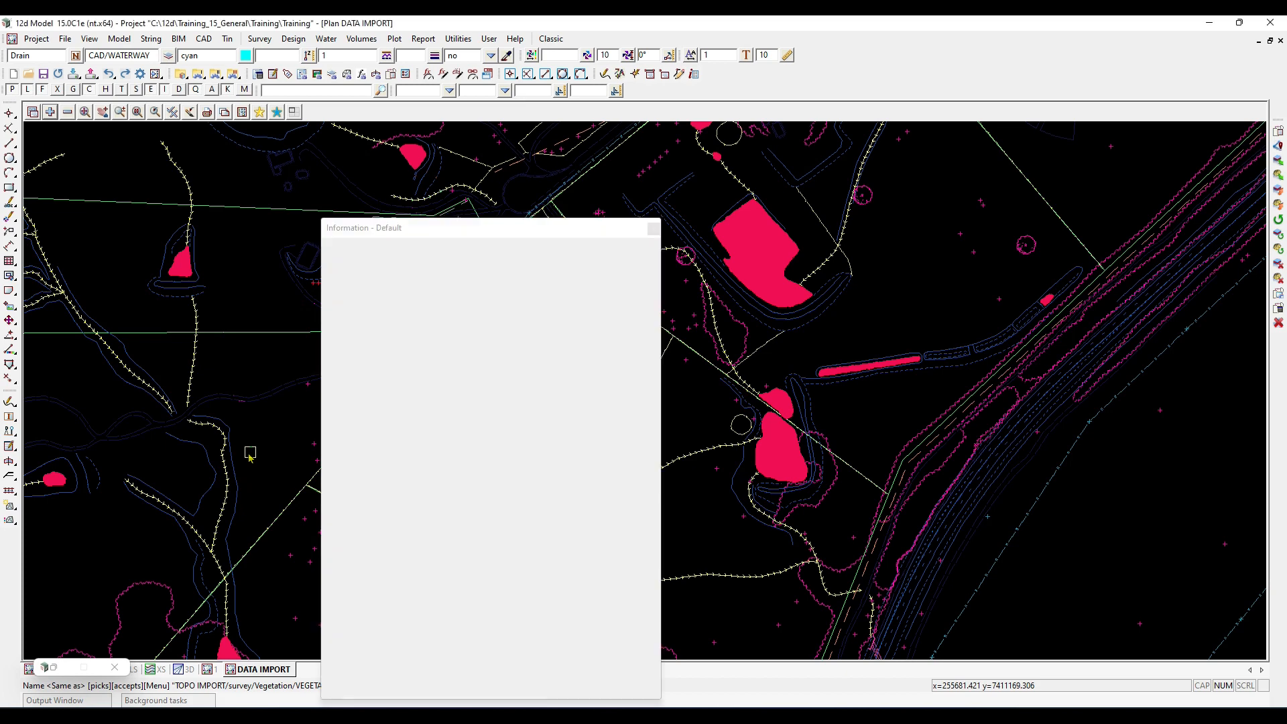
pyautogui.middleClick(250, 454)
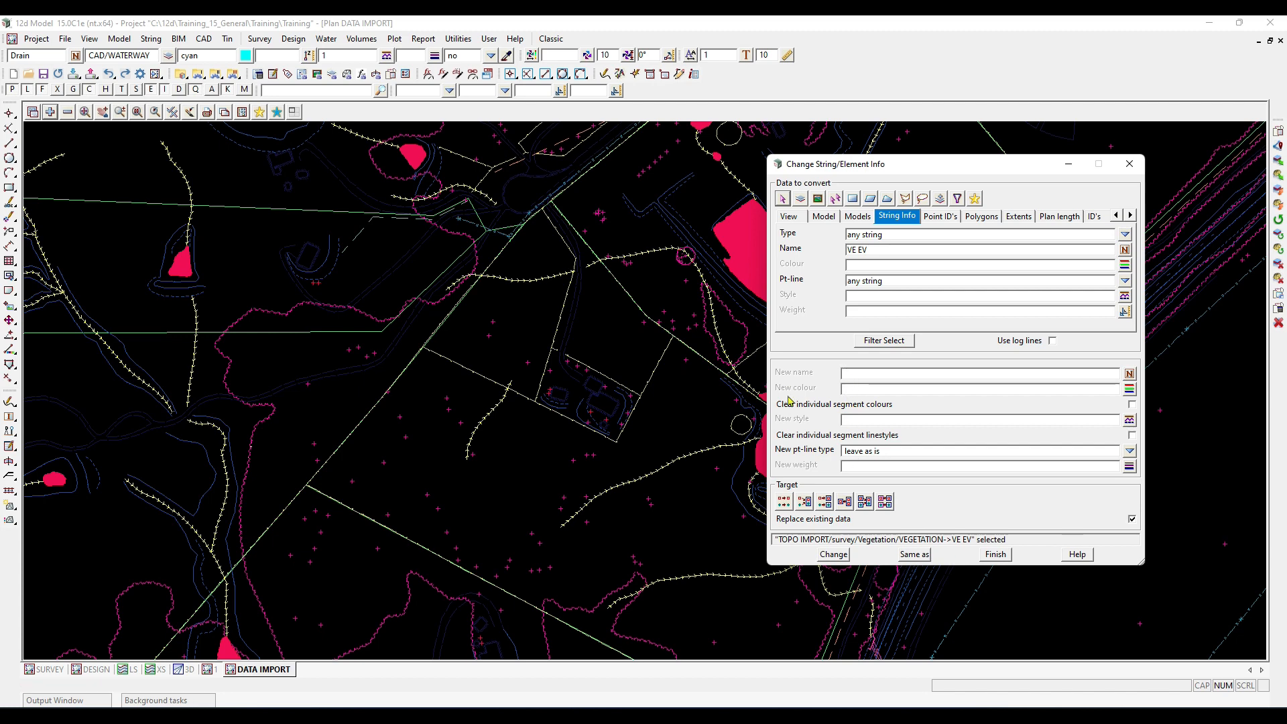
# Set the new colour for the selected strings to white
pyautogui.press('ctrl')
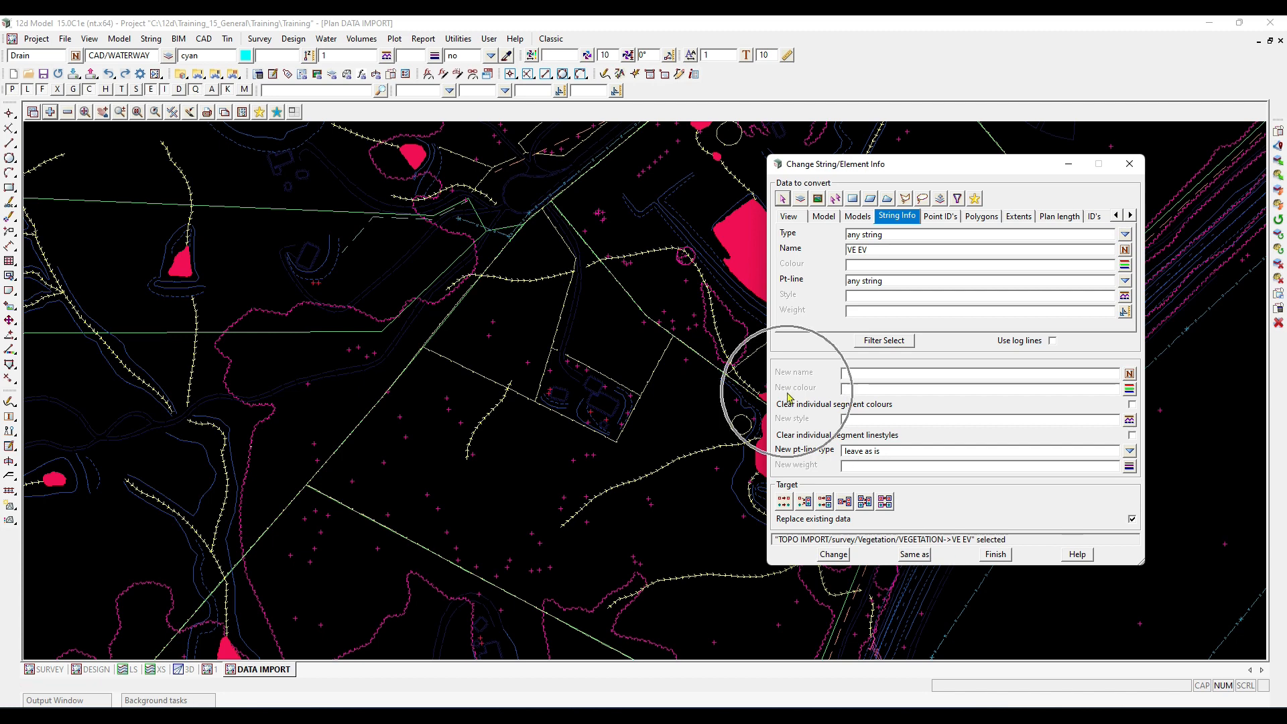
pyautogui.click(1027, 388)
pyautogui.click(1130, 389)
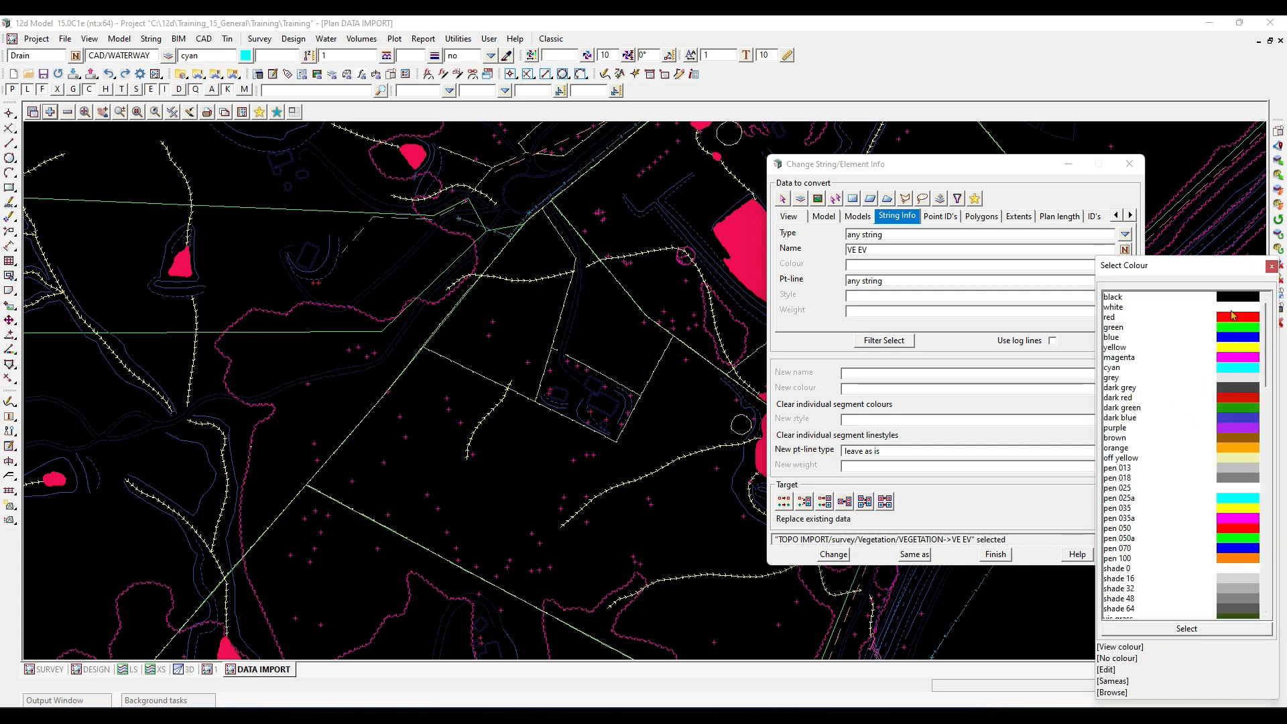
pyautogui.doubleClick(1232, 308)
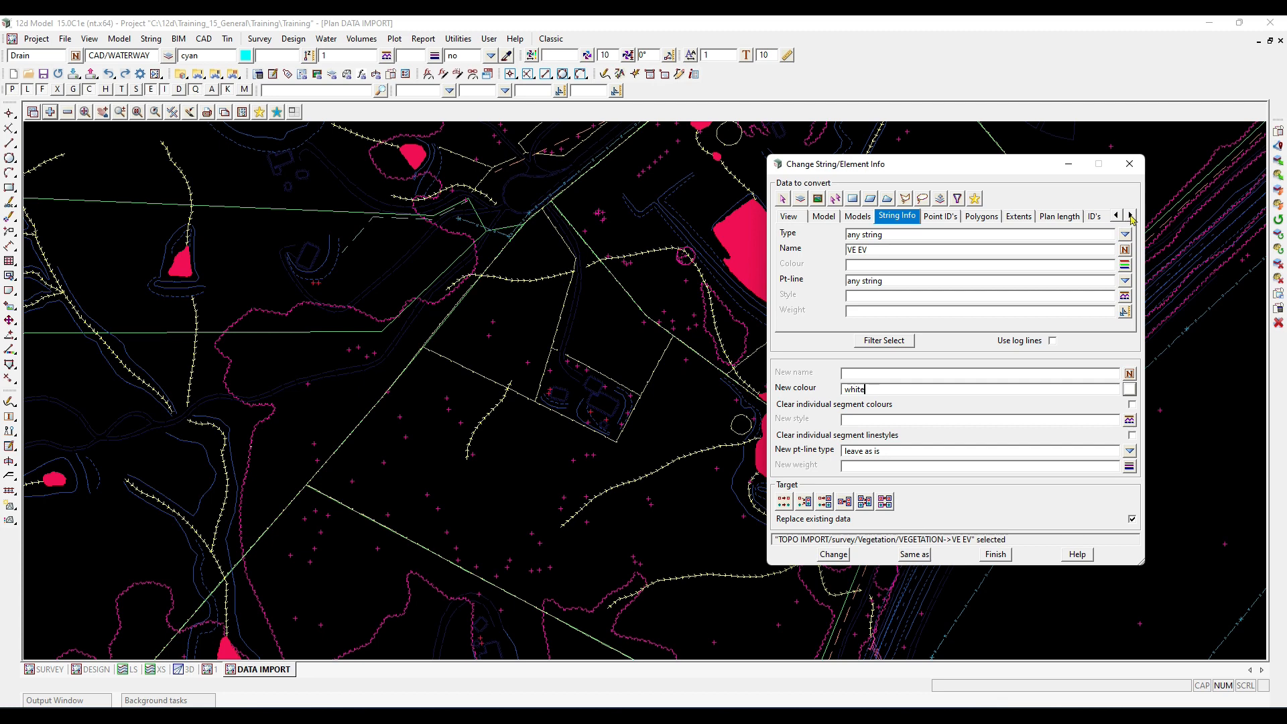
# Examine the filter's other criteria, including point IDs and the model, element, vertex and segment attributes
pyautogui.click(942, 216)
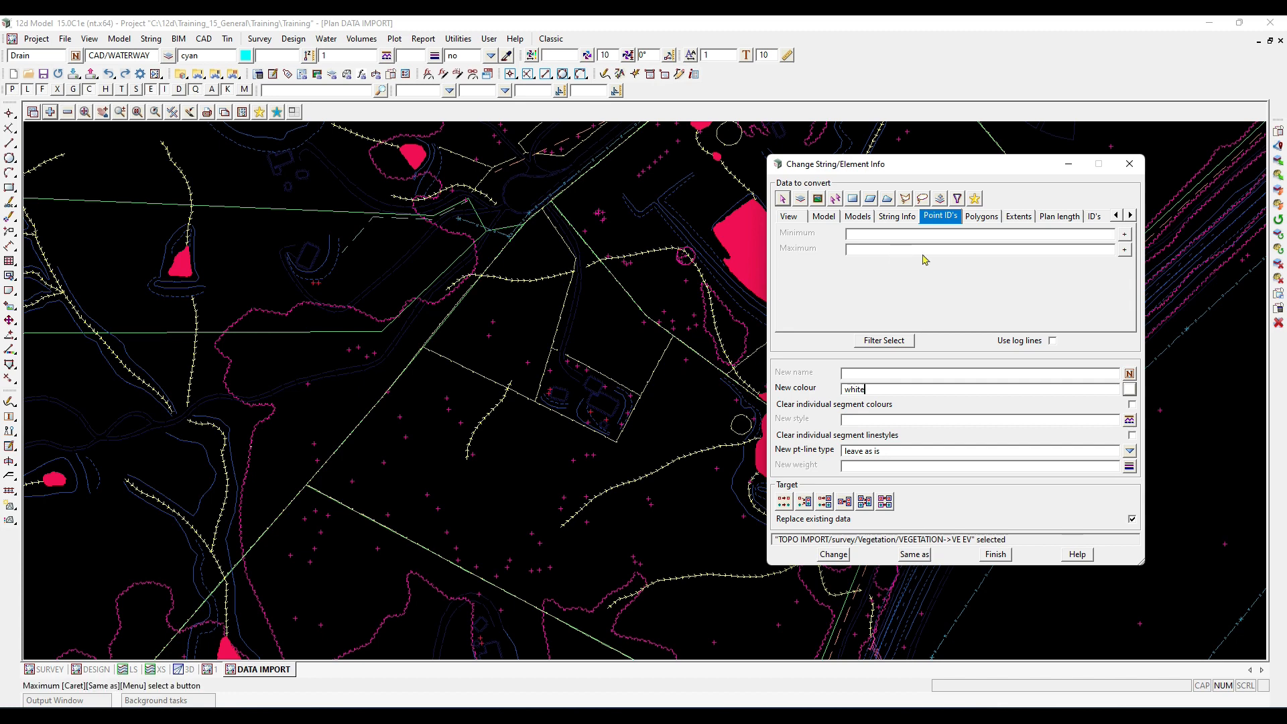
pyautogui.click(1131, 220)
pyautogui.click(1130, 220)
pyautogui.click(1130, 220)
pyautogui.click(1130, 220)
pyautogui.click(1131, 218)
pyautogui.click(1132, 218)
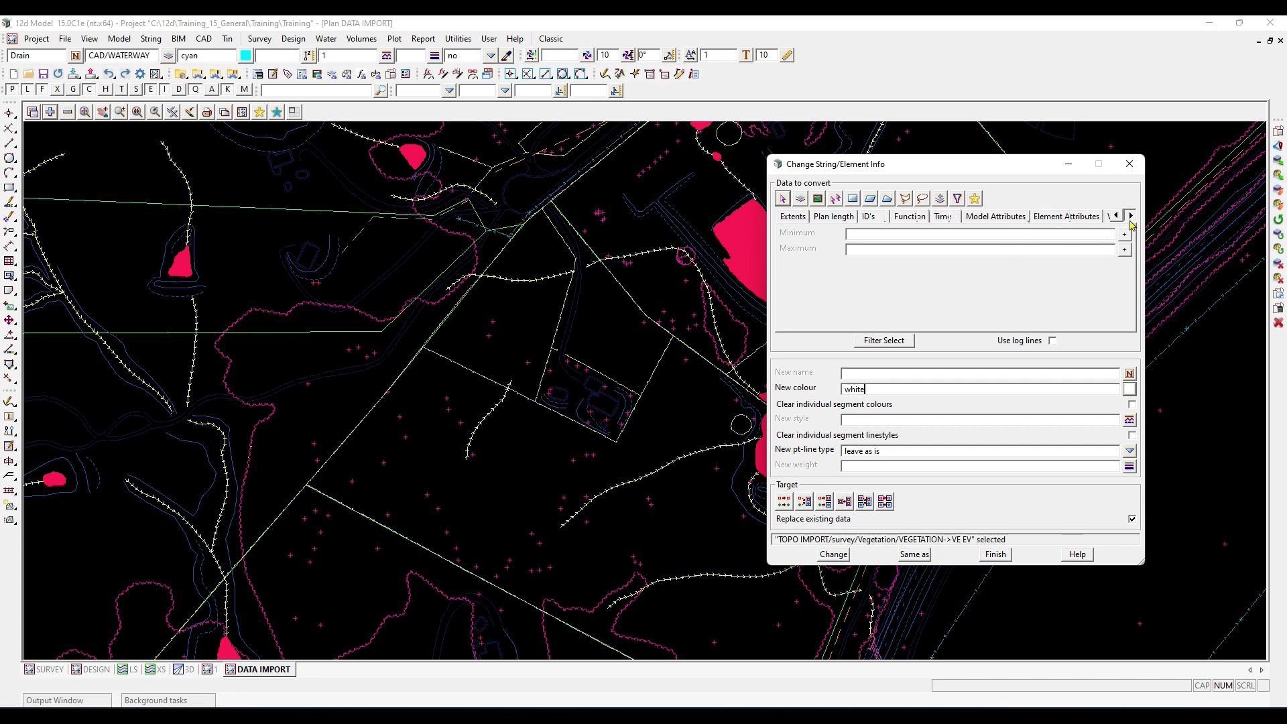
pyautogui.click(1131, 218)
pyautogui.click(983, 216)
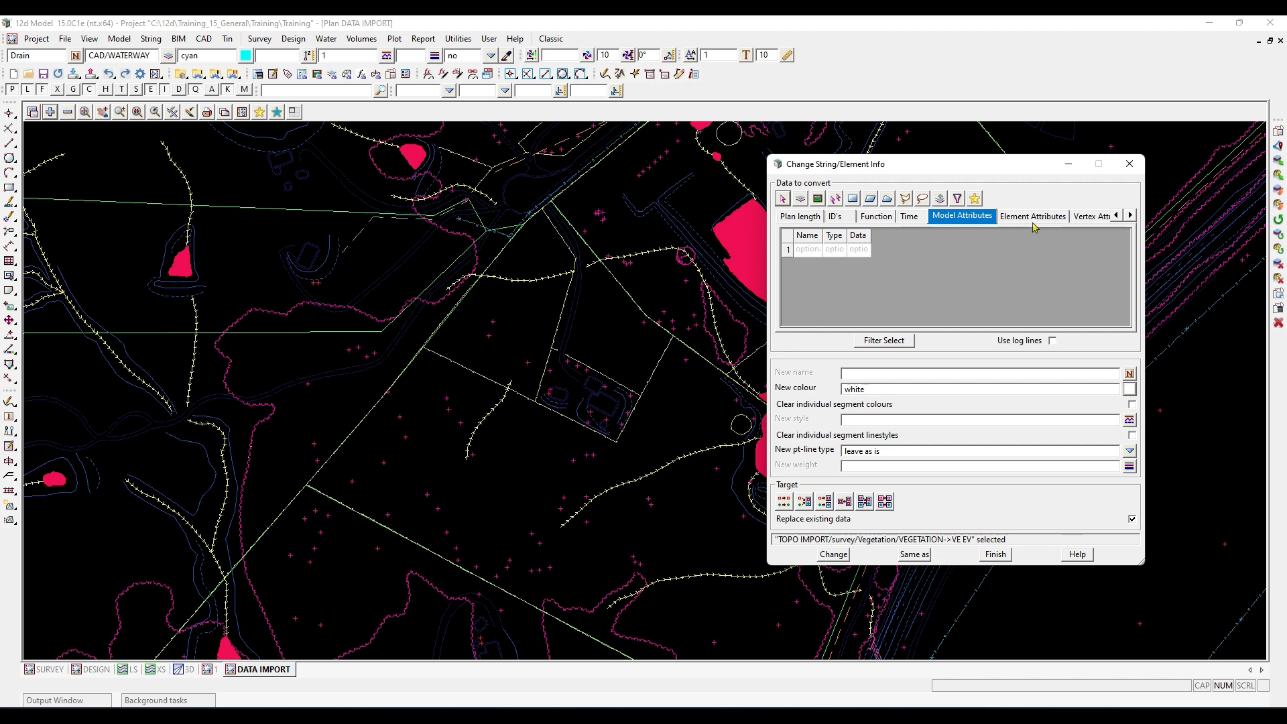
pyautogui.click(1026, 220)
pyautogui.click(1099, 216)
pyautogui.click(1131, 218)
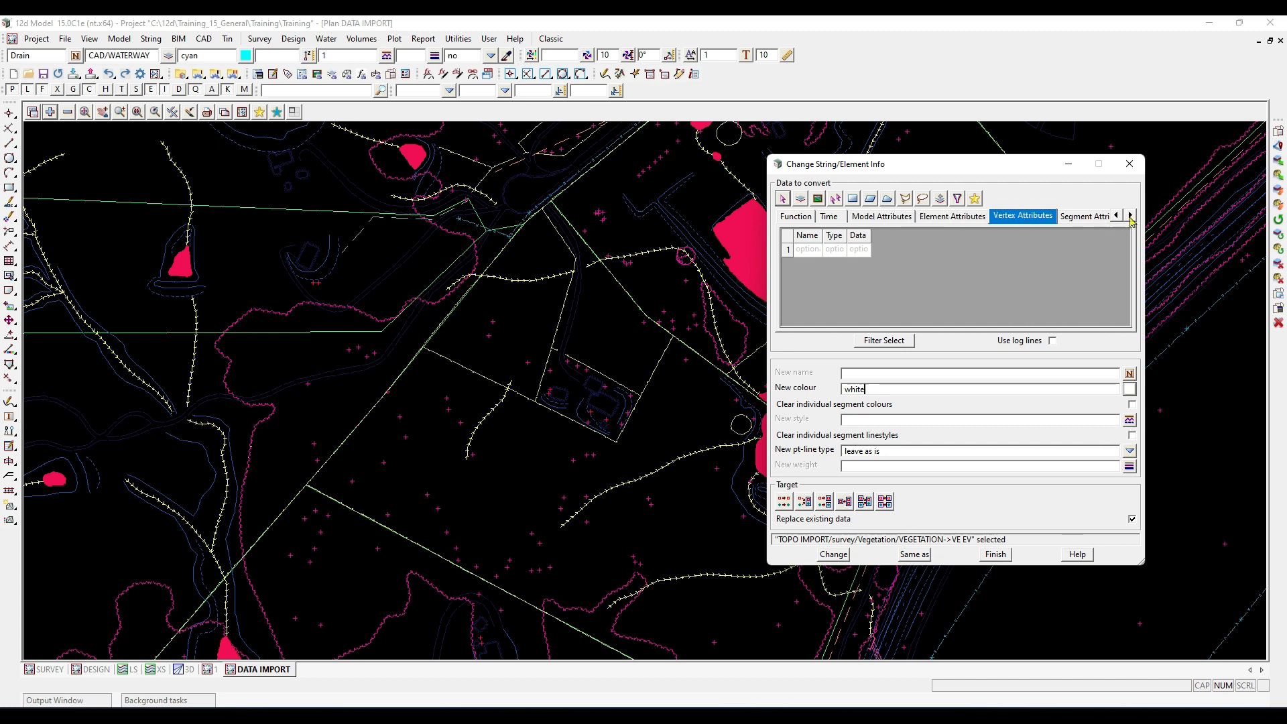
pyautogui.click(1131, 218)
pyautogui.click(1131, 219)
pyautogui.click(1131, 219)
pyautogui.click(1116, 219)
pyautogui.click(1116, 219)
pyautogui.click(1115, 216)
pyautogui.click(1116, 216)
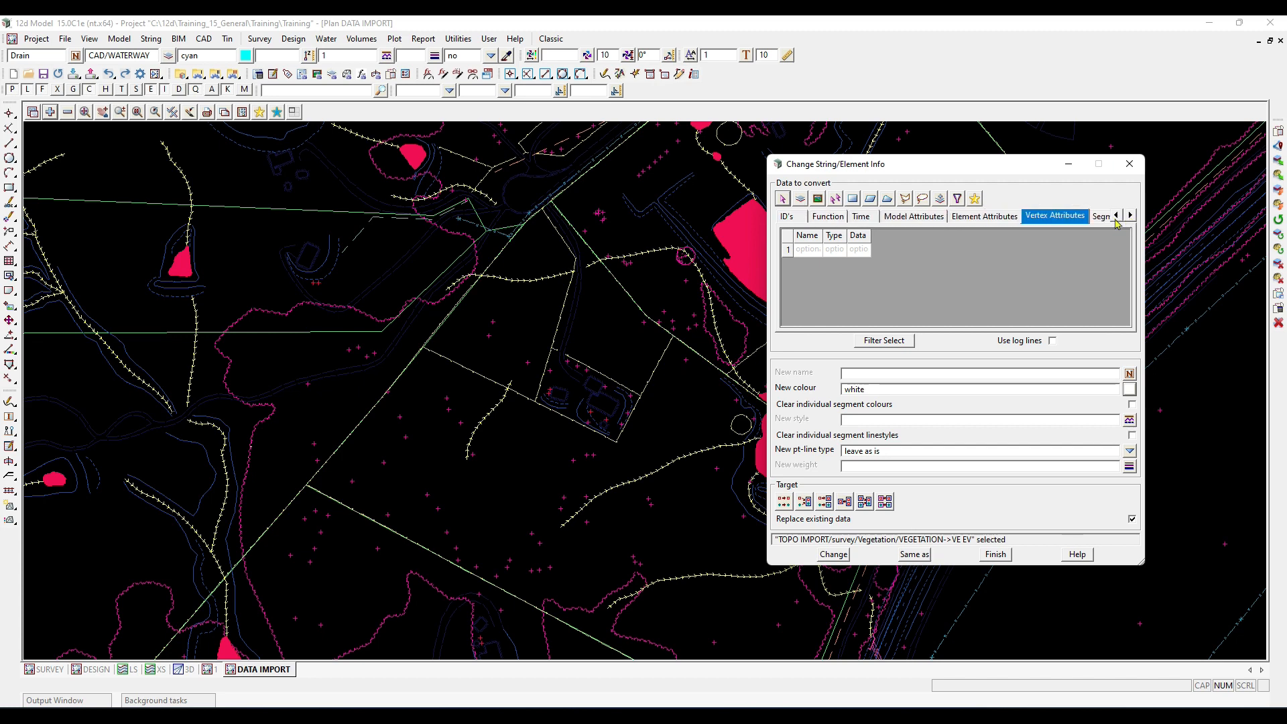
pyautogui.click(1116, 216)
pyautogui.click(1116, 216)
pyautogui.click(1116, 216)
pyautogui.click(1116, 216)
pyautogui.click(1116, 216)
pyautogui.click(1116, 216)
pyautogui.click(1116, 216)
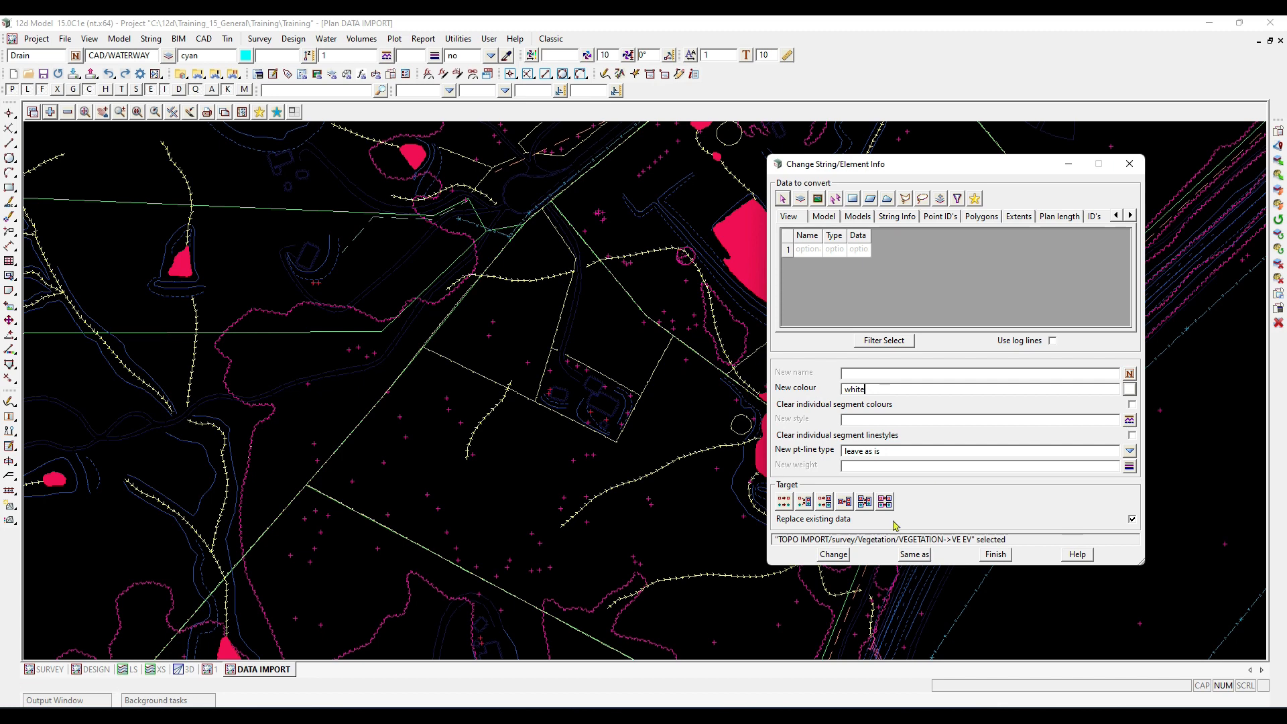
# Run the filter selection for the VE EV strings and inspect the highlighted vegetation boundaries in the plan view
pyautogui.click(780, 522)
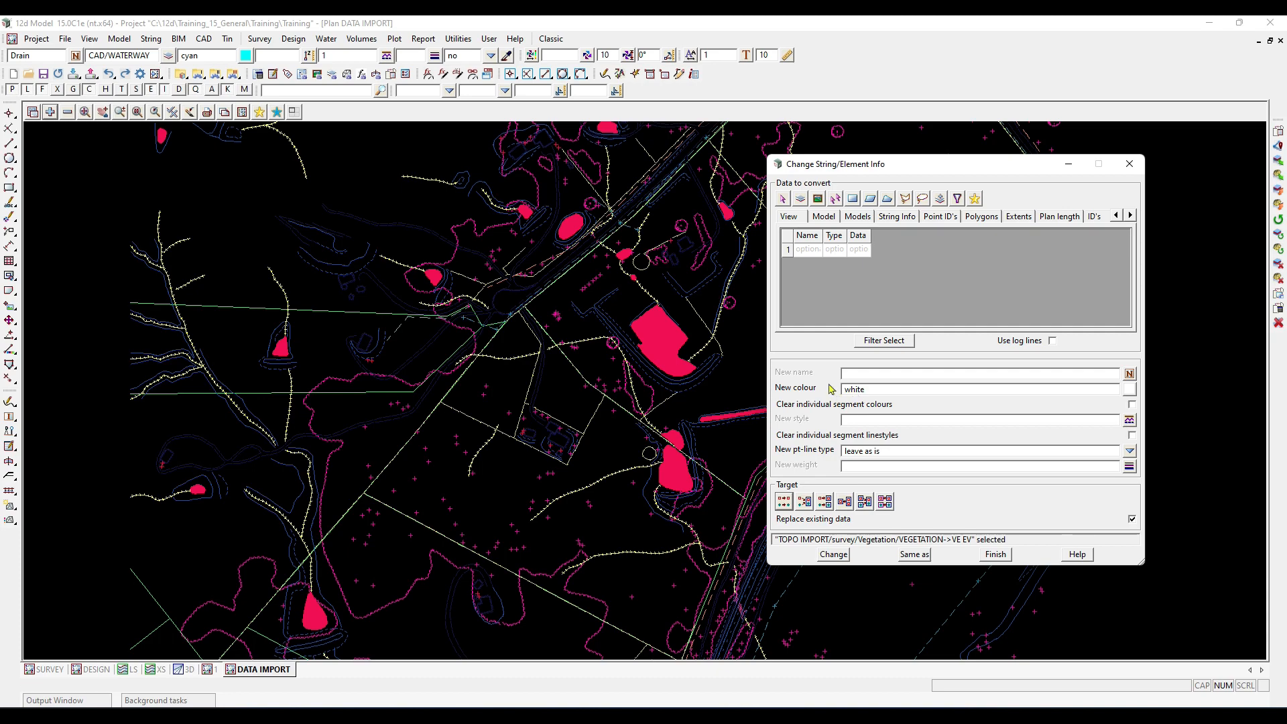
pyautogui.scroll(-1, 284, 414)
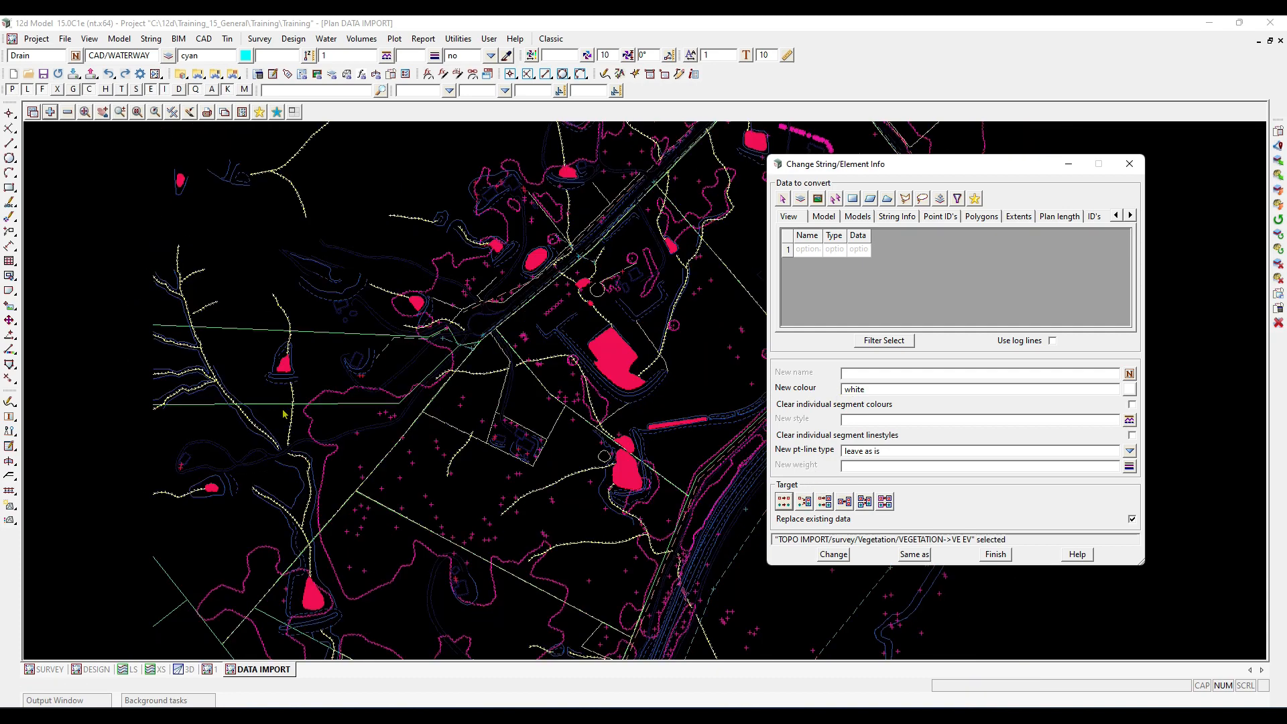
pyautogui.scroll(-1, 284, 414)
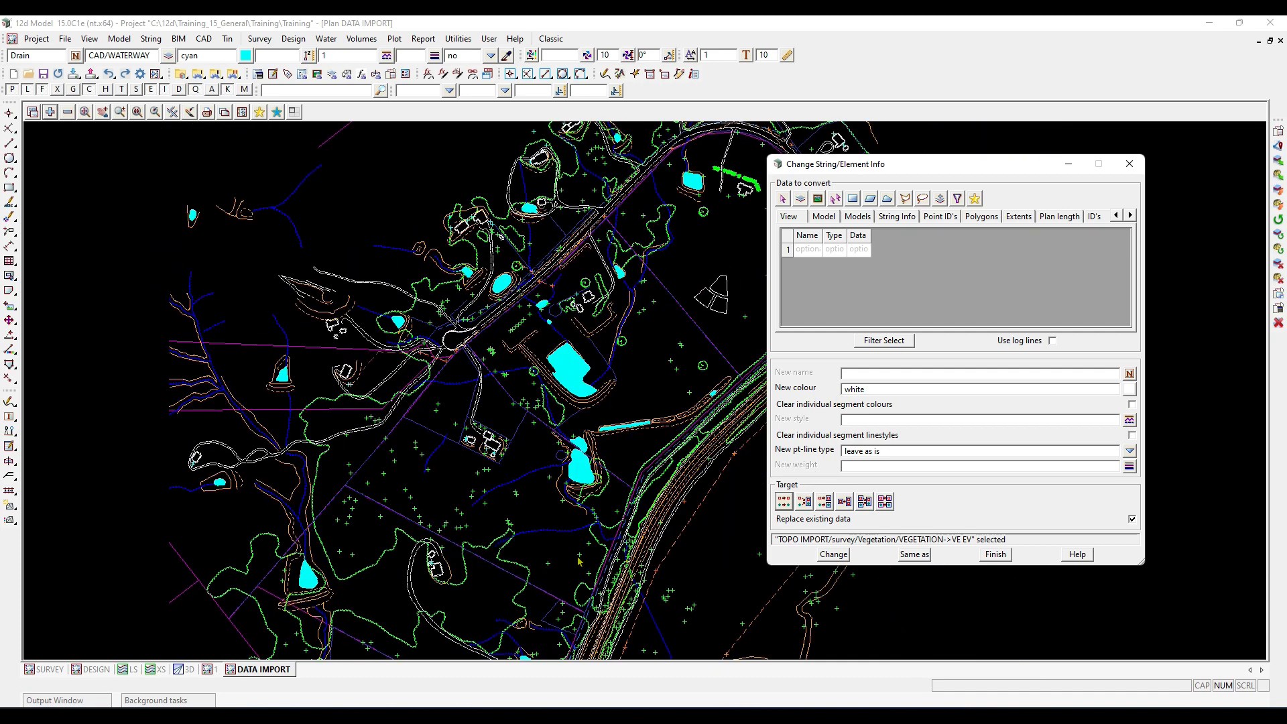
pyautogui.click(884, 341)
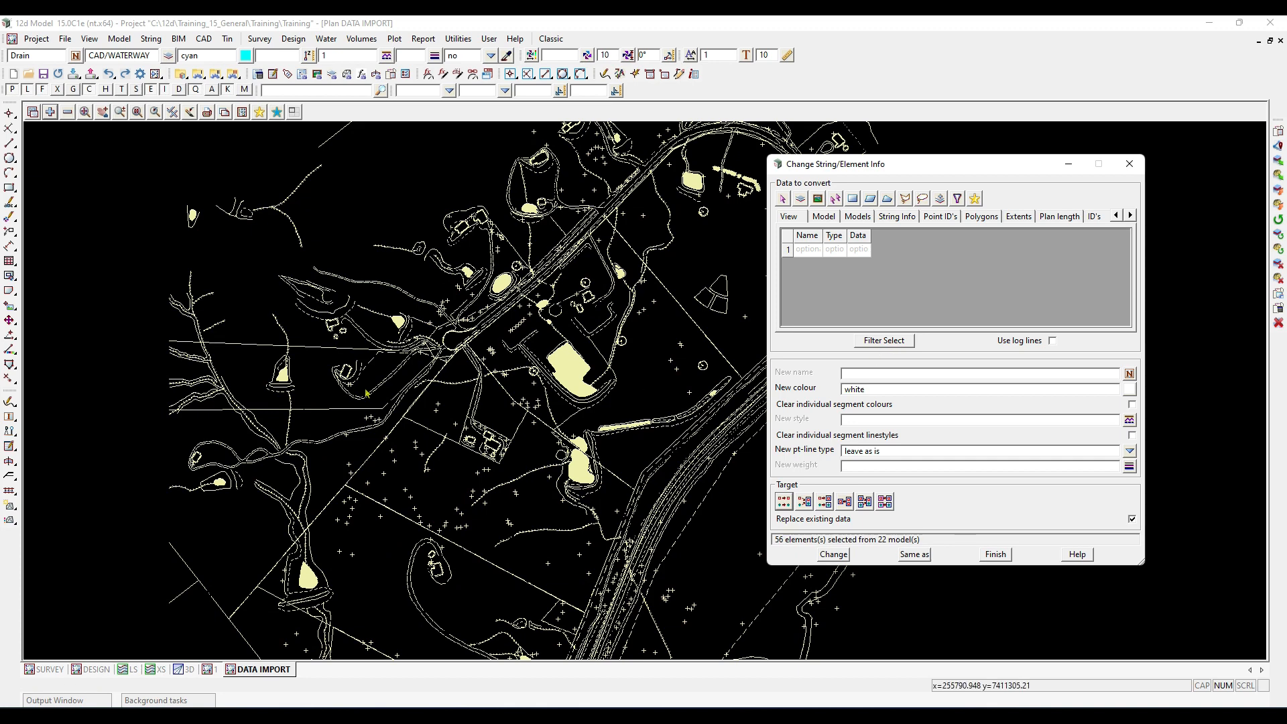
pyautogui.scroll(-2, 364, 391)
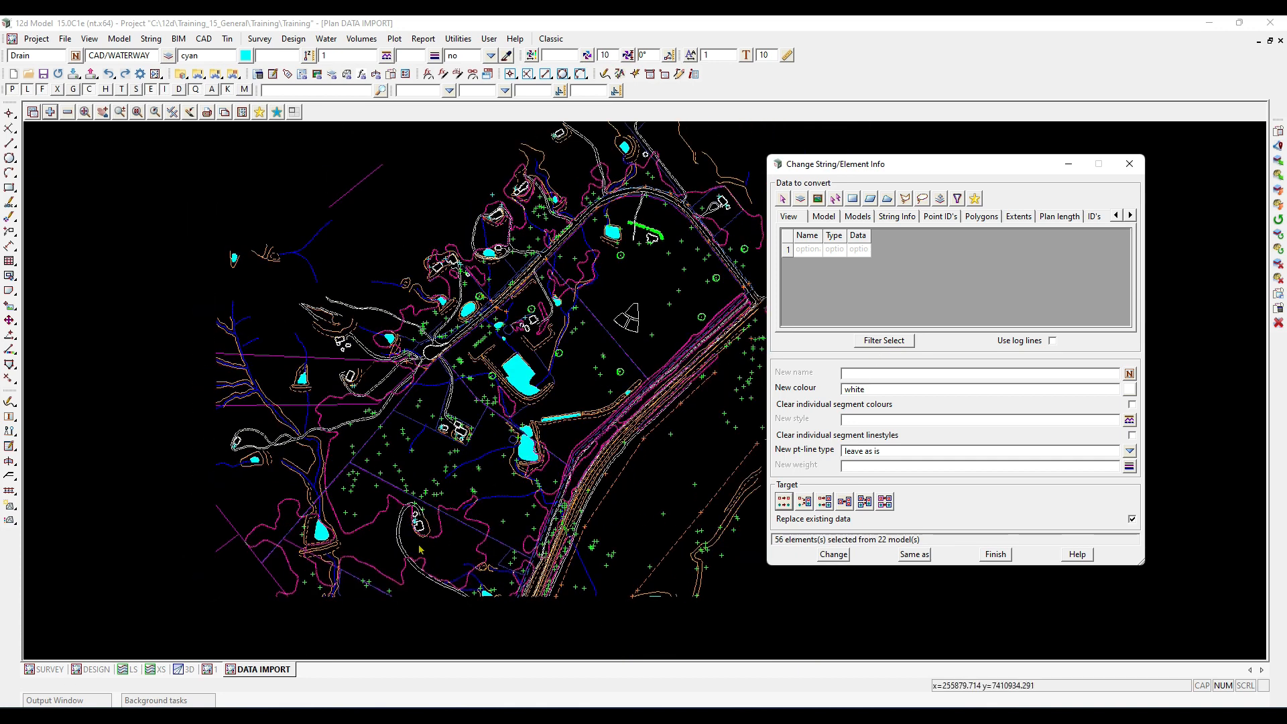
pyautogui.scroll(3, 350, 537)
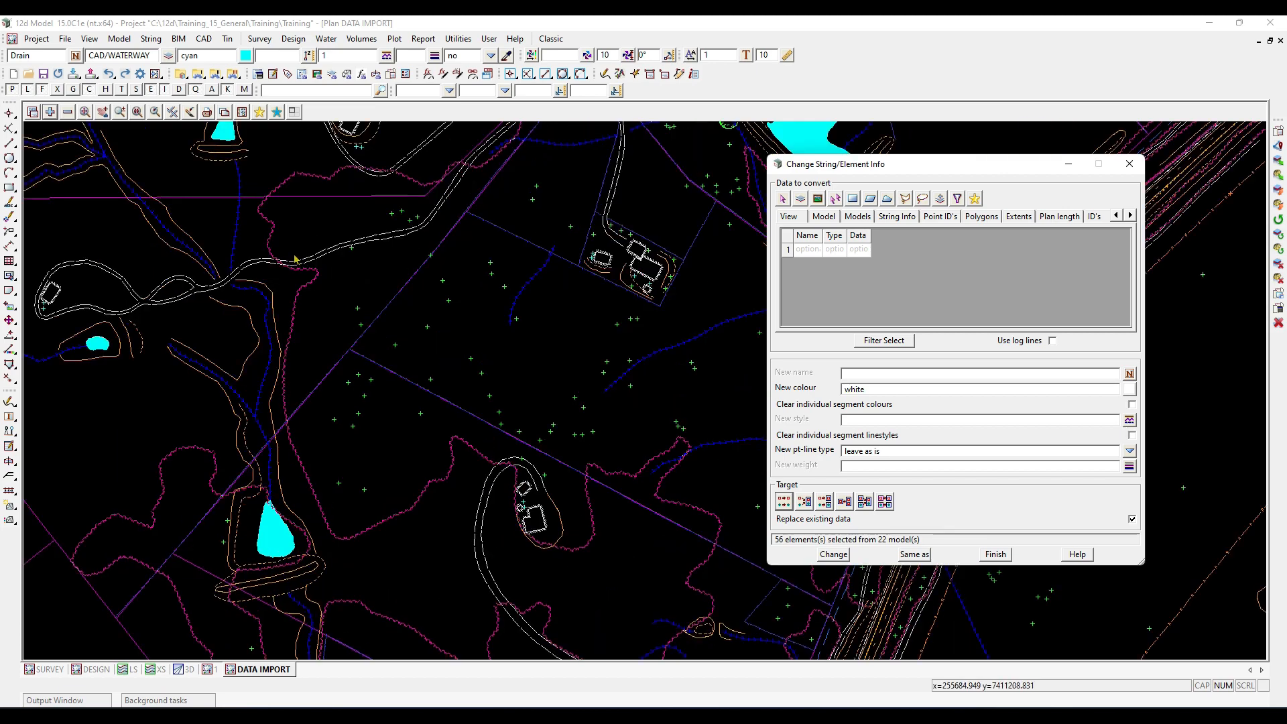
pyautogui.scroll(-2, 208, 402)
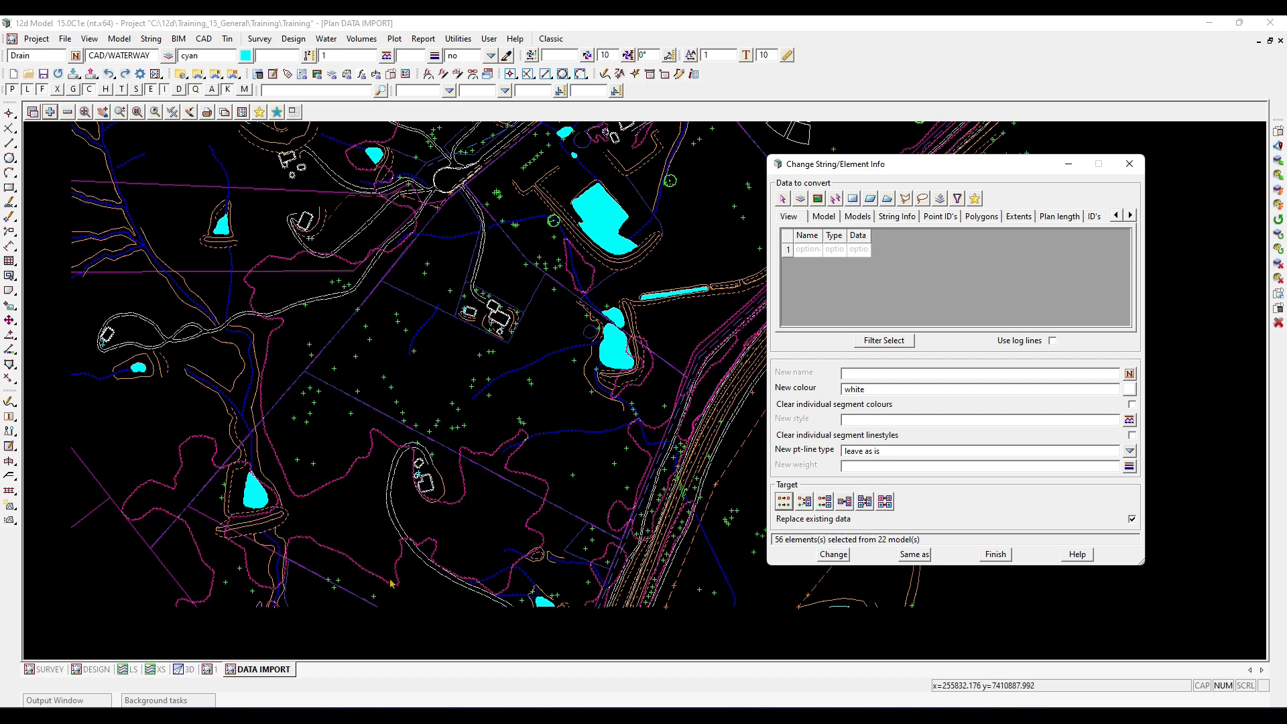
pyautogui.scroll(-3, 318, 535)
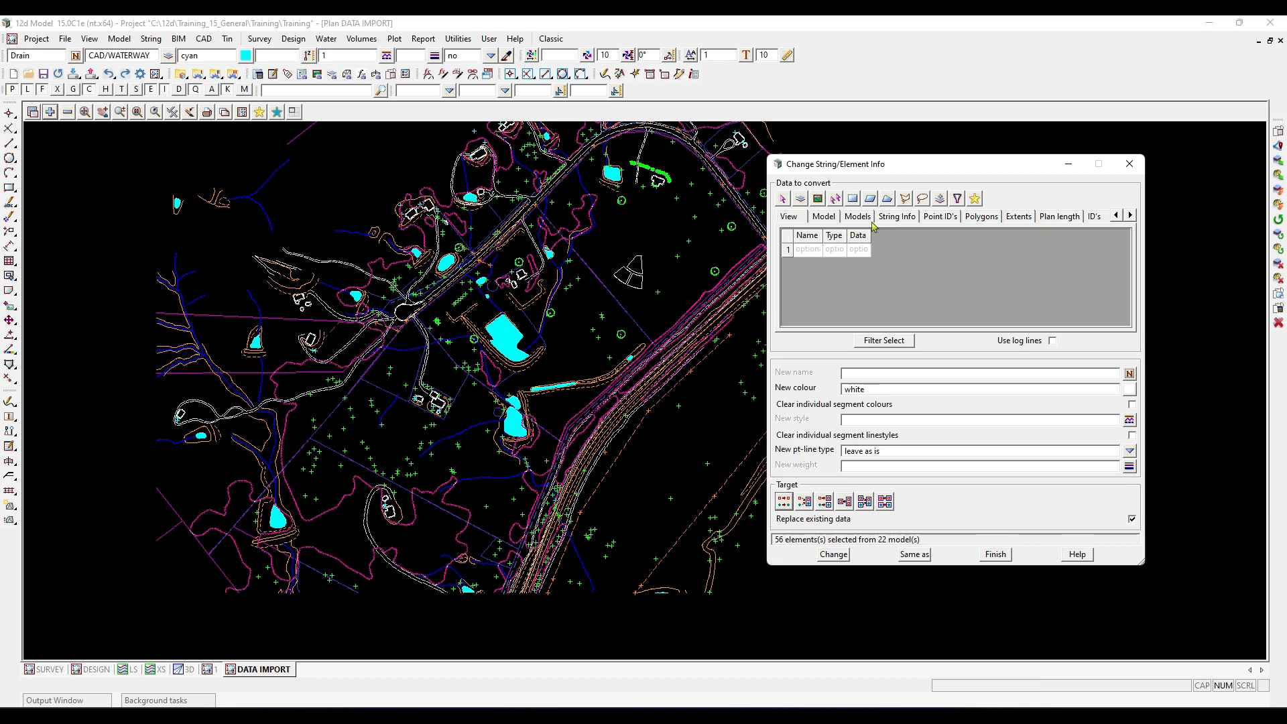
# Replace the filter's string name with VE TRE, copied from a tree in the plan, and run the filter selection
pyautogui.click(903, 218)
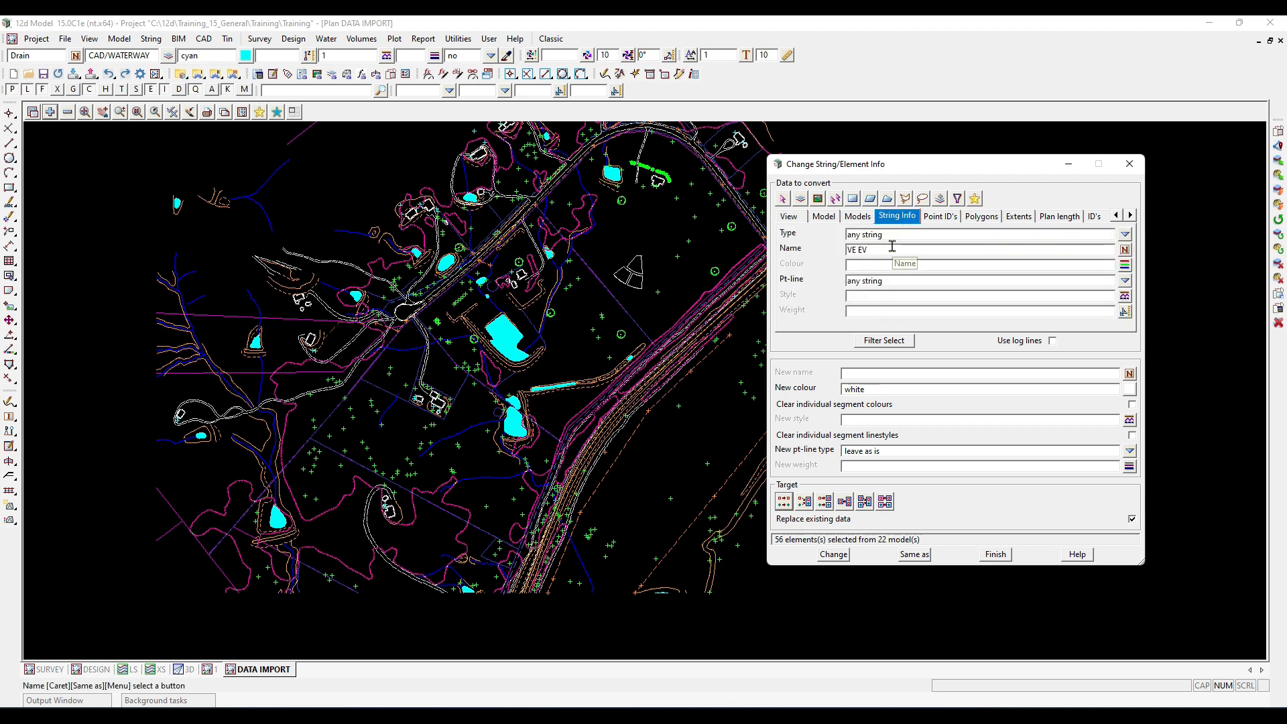
pyautogui.moveTo(893, 249); pyautogui.dragTo(799, 250)
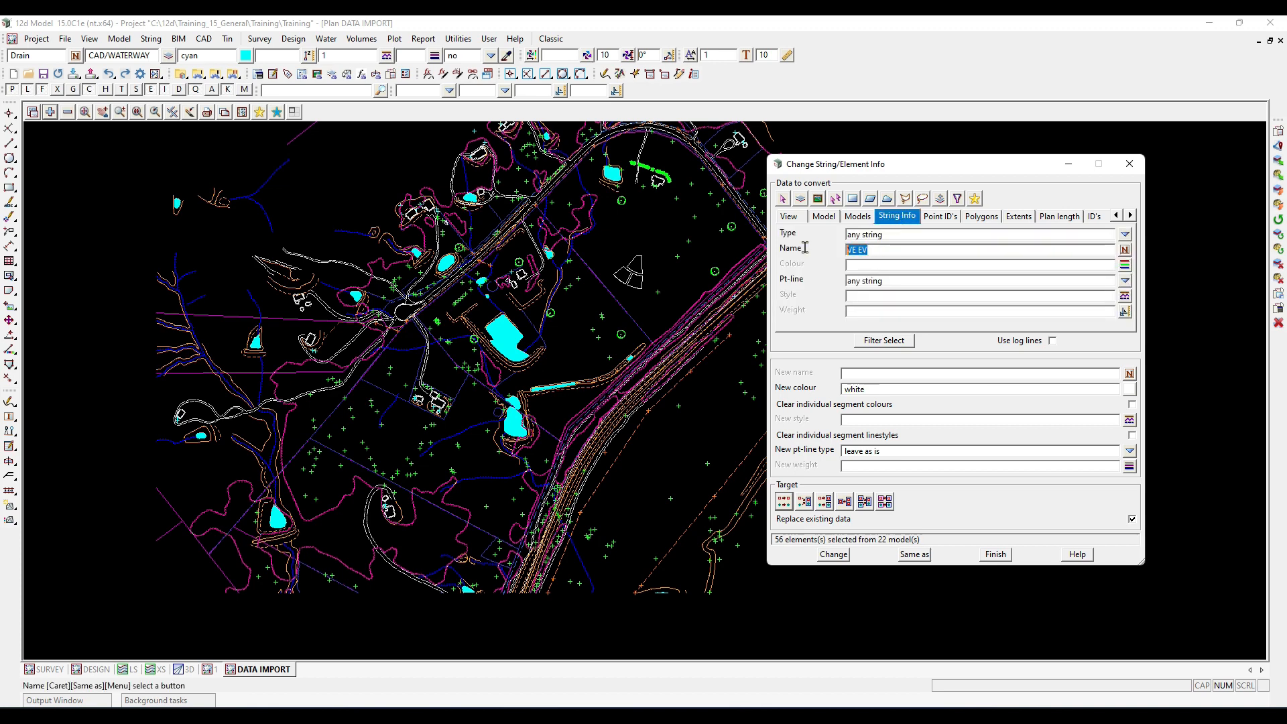
pyautogui.middleClick(874, 250)
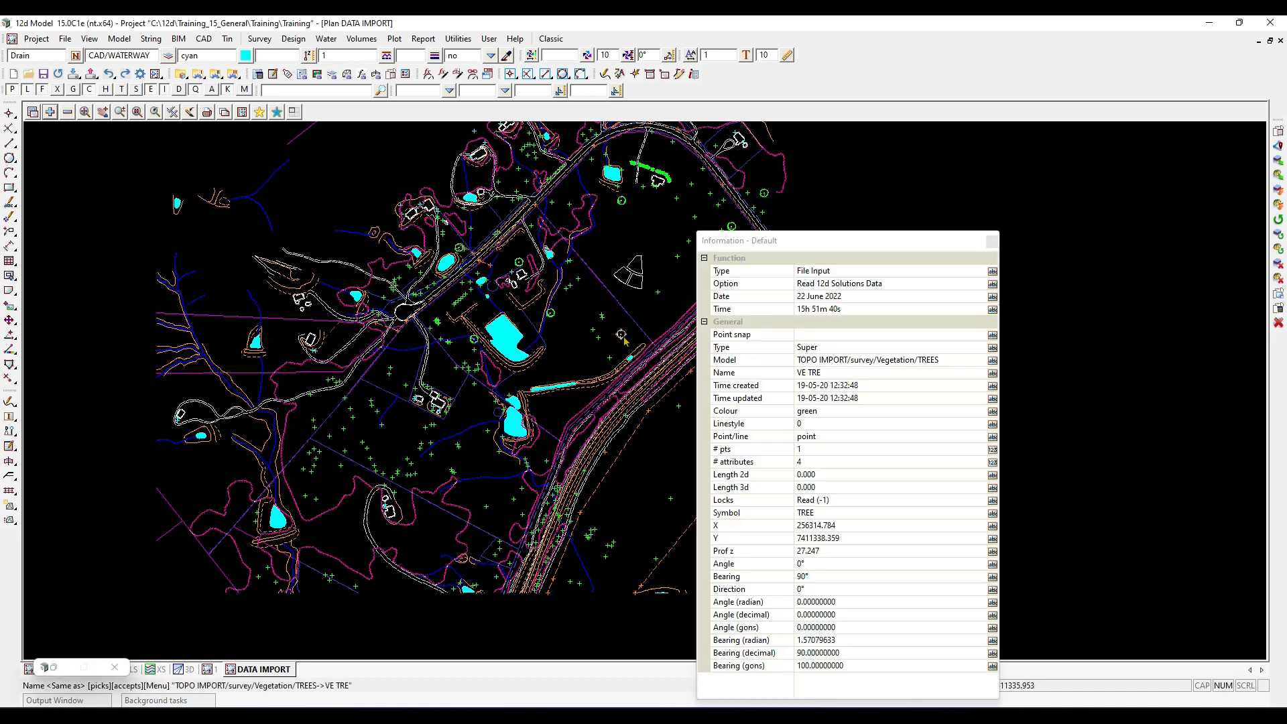
pyautogui.middleClick(625, 342)
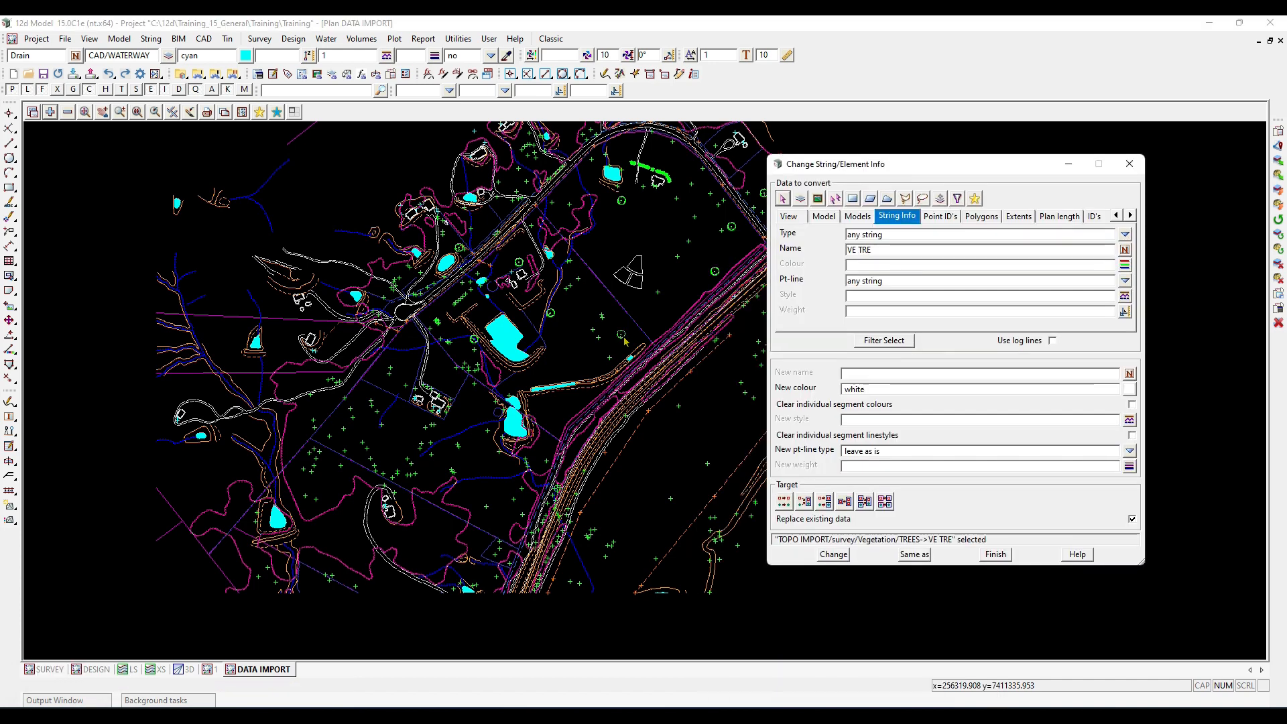
pyautogui.click(884, 340)
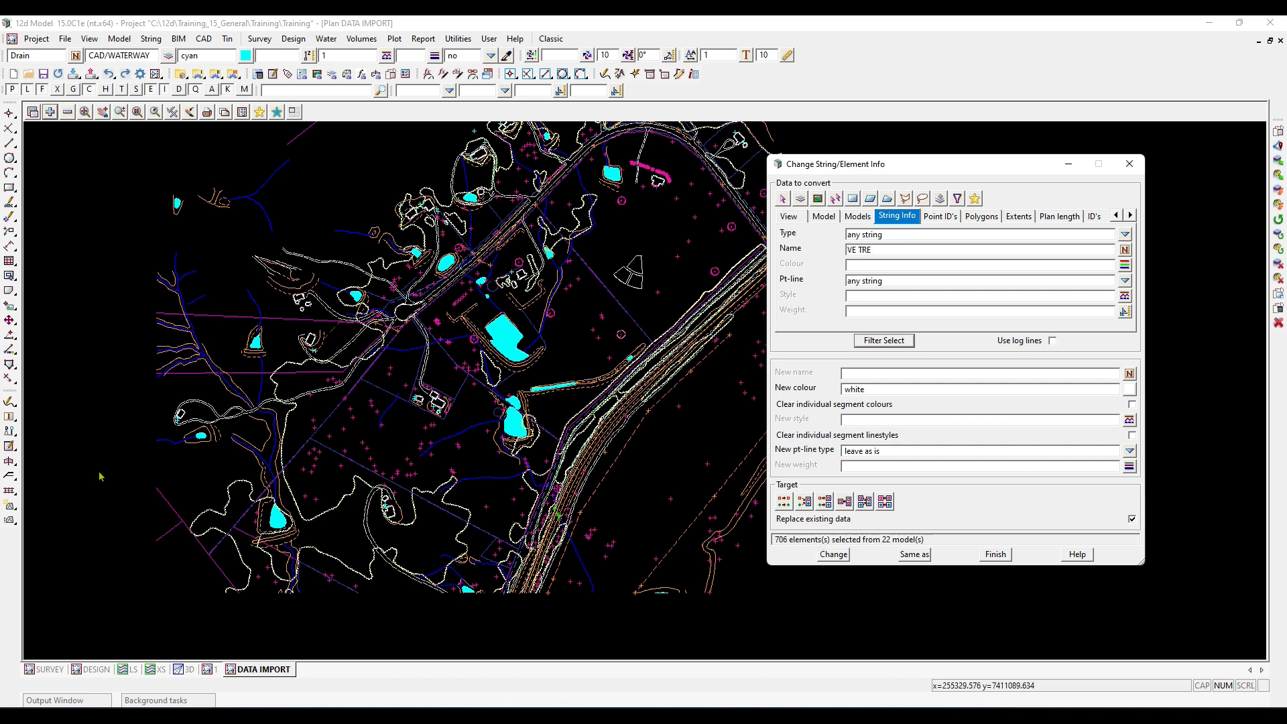
pyautogui.scroll(-2, 101, 473)
pyautogui.scroll(2, 479, 248)
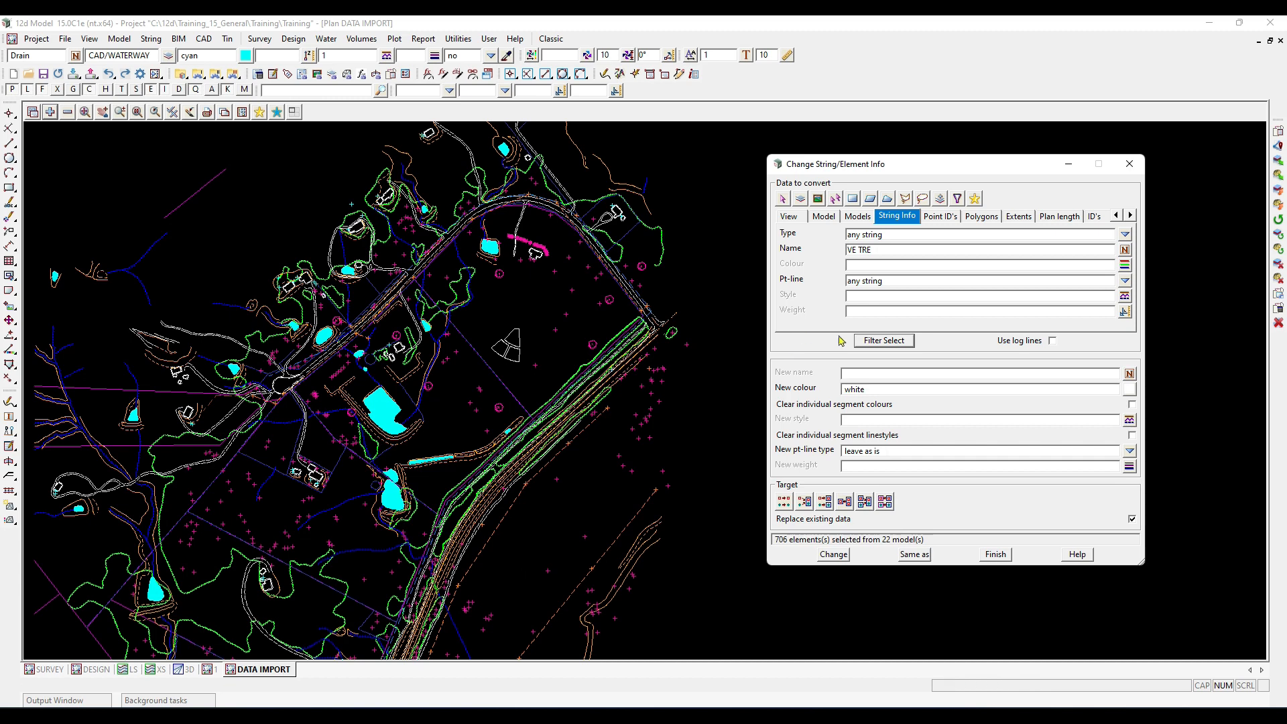
# Set the filter's string name back to VE EV from a vegetation string and rerun the filter selection
pyautogui.middleClick(891, 250)
pyautogui.click(200, 586)
pyautogui.click(201, 585)
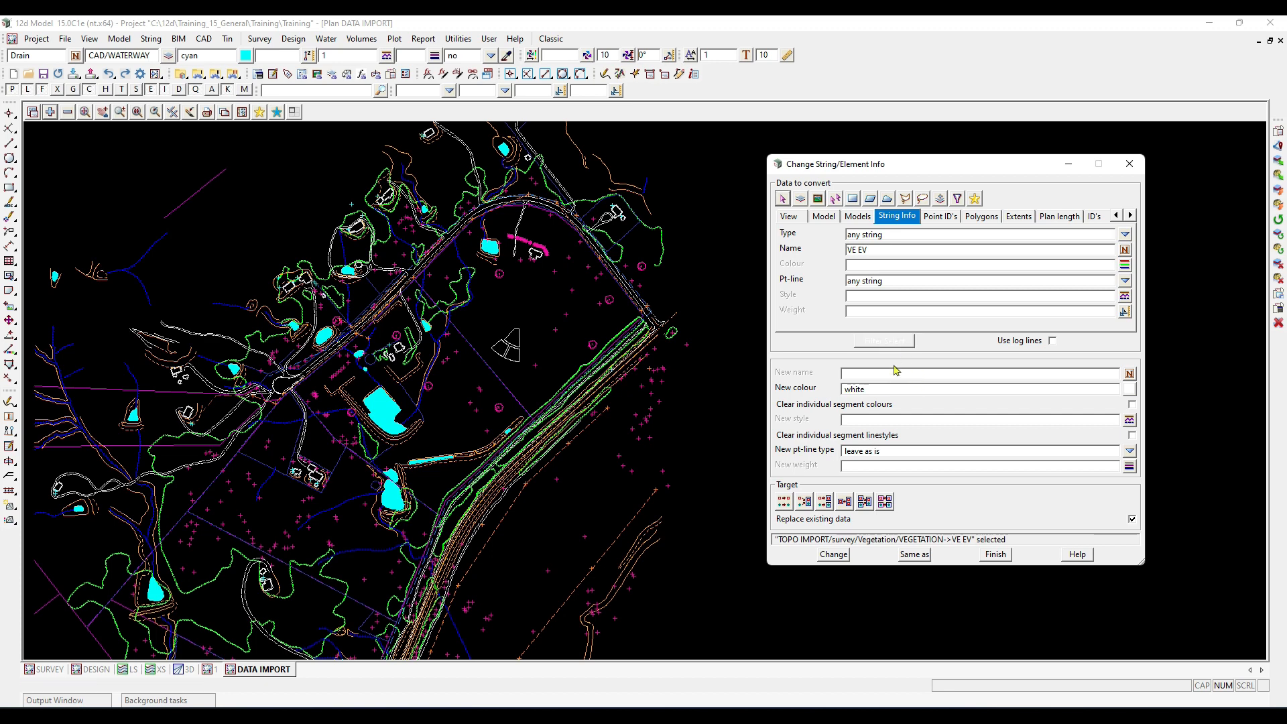
pyautogui.click(884, 340)
pyautogui.click(834, 554)
pyautogui.scroll(-2, 371, 414)
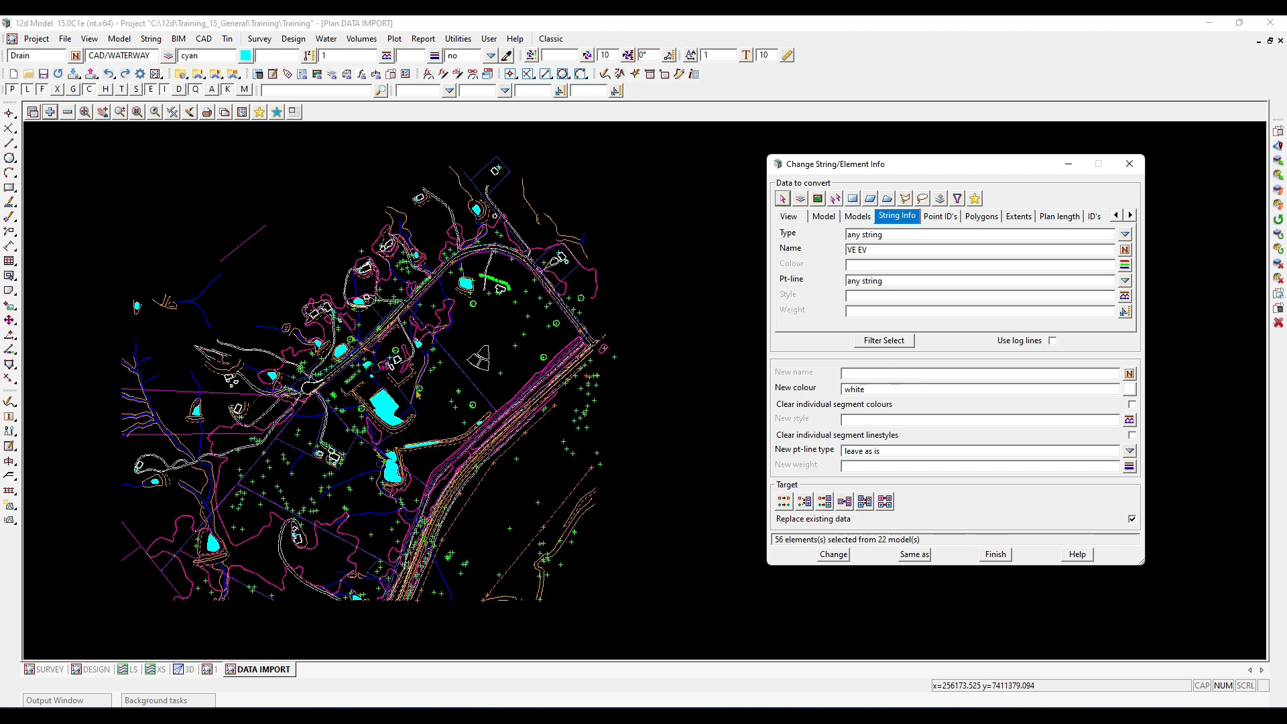
# Apply the new colour white to the filtered VE EV strings, replacing the existing data
pyautogui.click(832, 560)
pyautogui.click(833, 561)
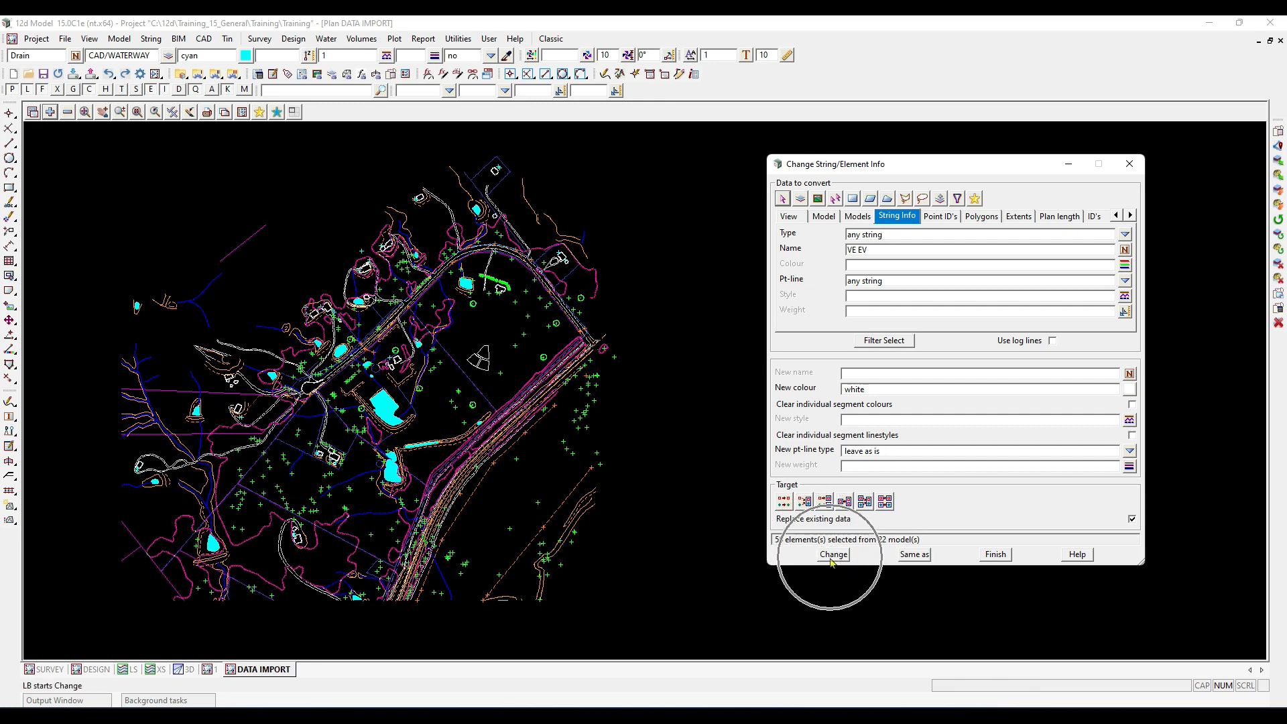
pyautogui.click(832, 561)
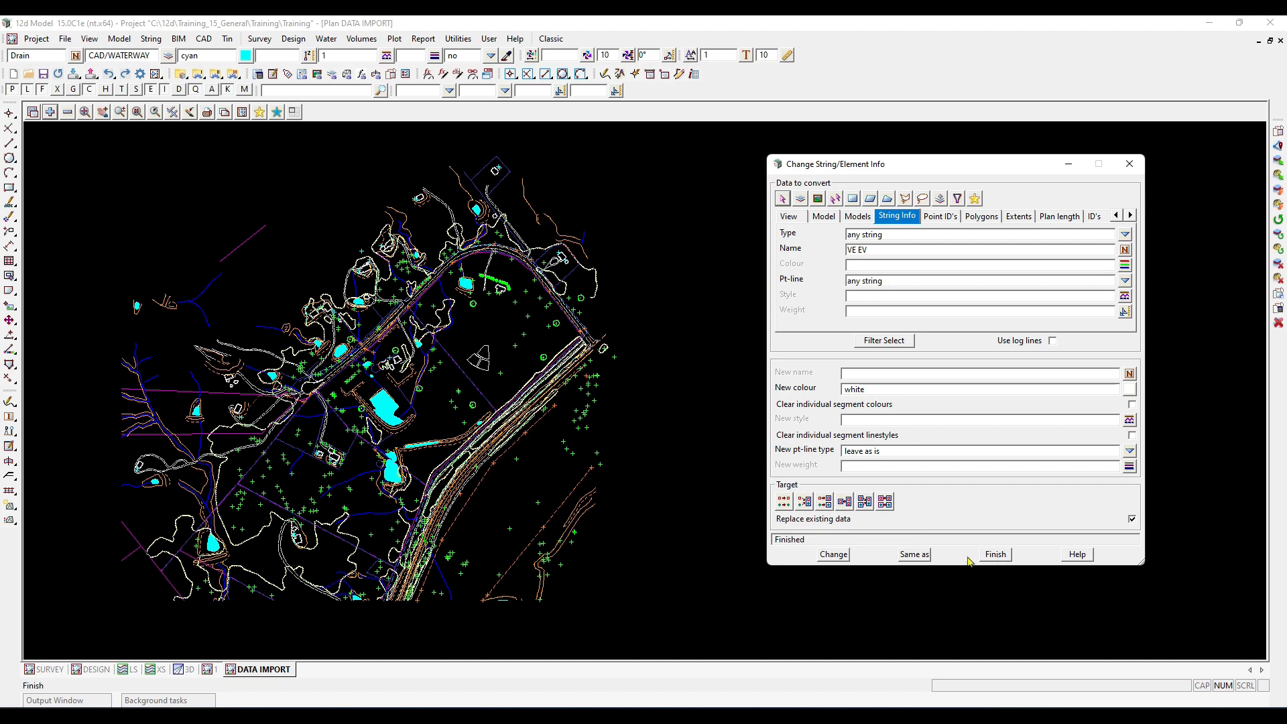
# Inspect the VE EV vegetation boundaries across the plan, close up and overall, and finish the Change String/Element Info dialog
pyautogui.scroll(5, 622, 493)
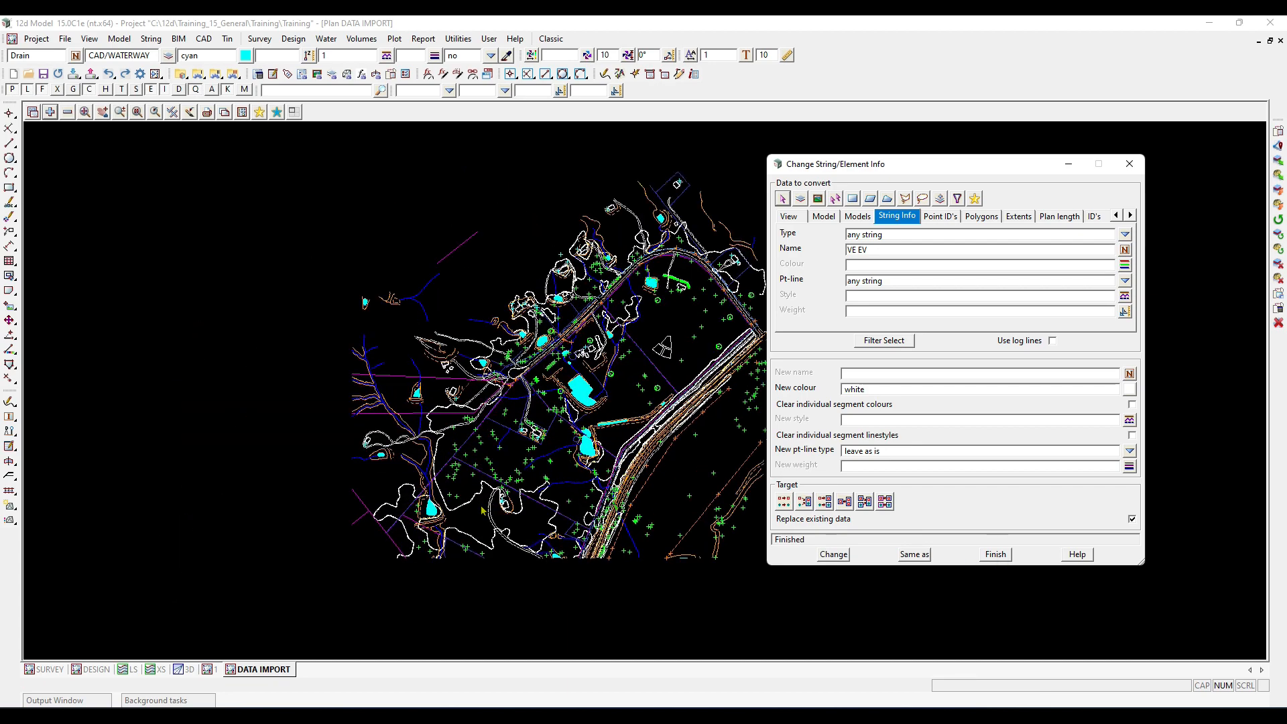
pyautogui.scroll(3, 565, 470)
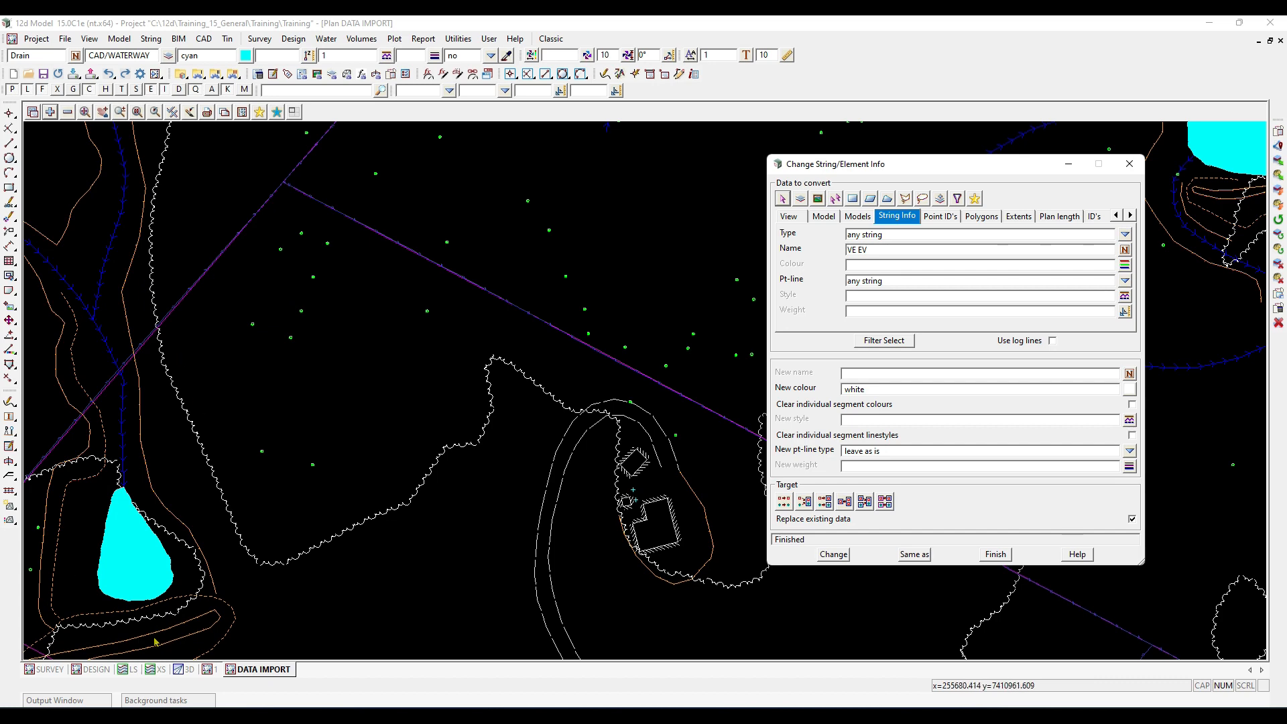
pyautogui.scroll(-2, 141, 622)
pyautogui.scroll(-1, 141, 622)
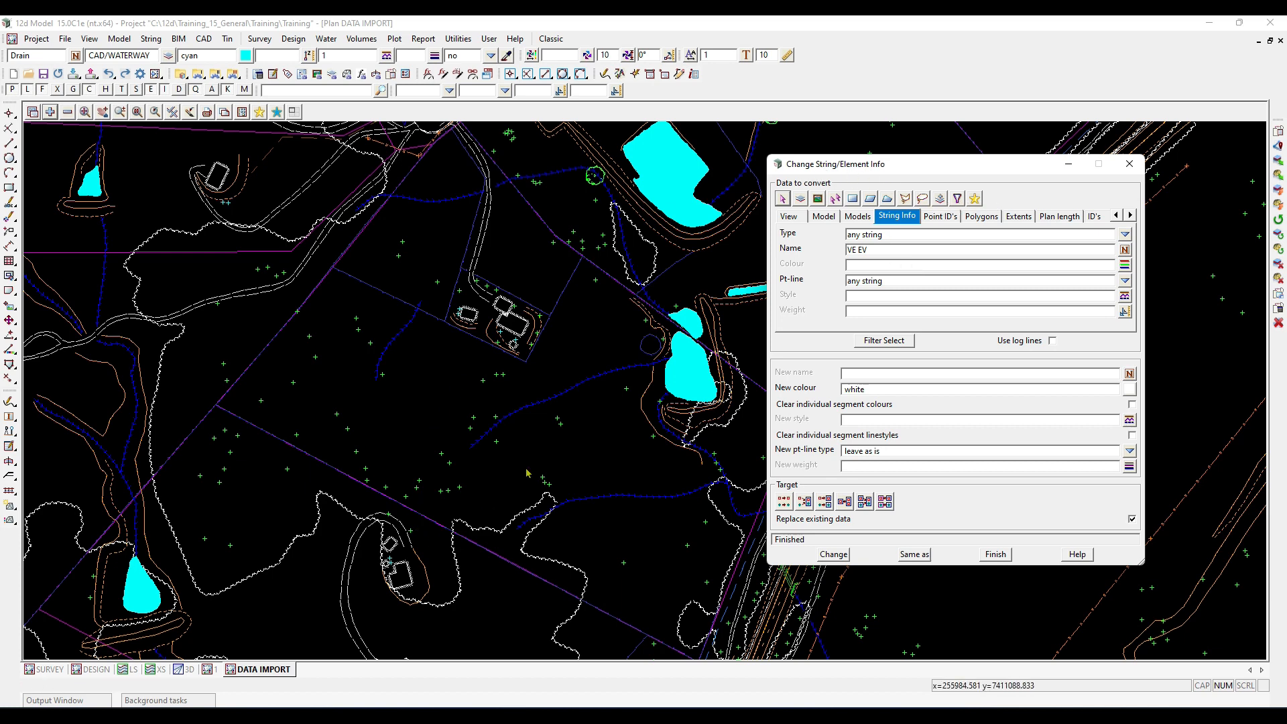
pyautogui.scroll(-1, 267, 510)
pyautogui.scroll(-2, 268, 511)
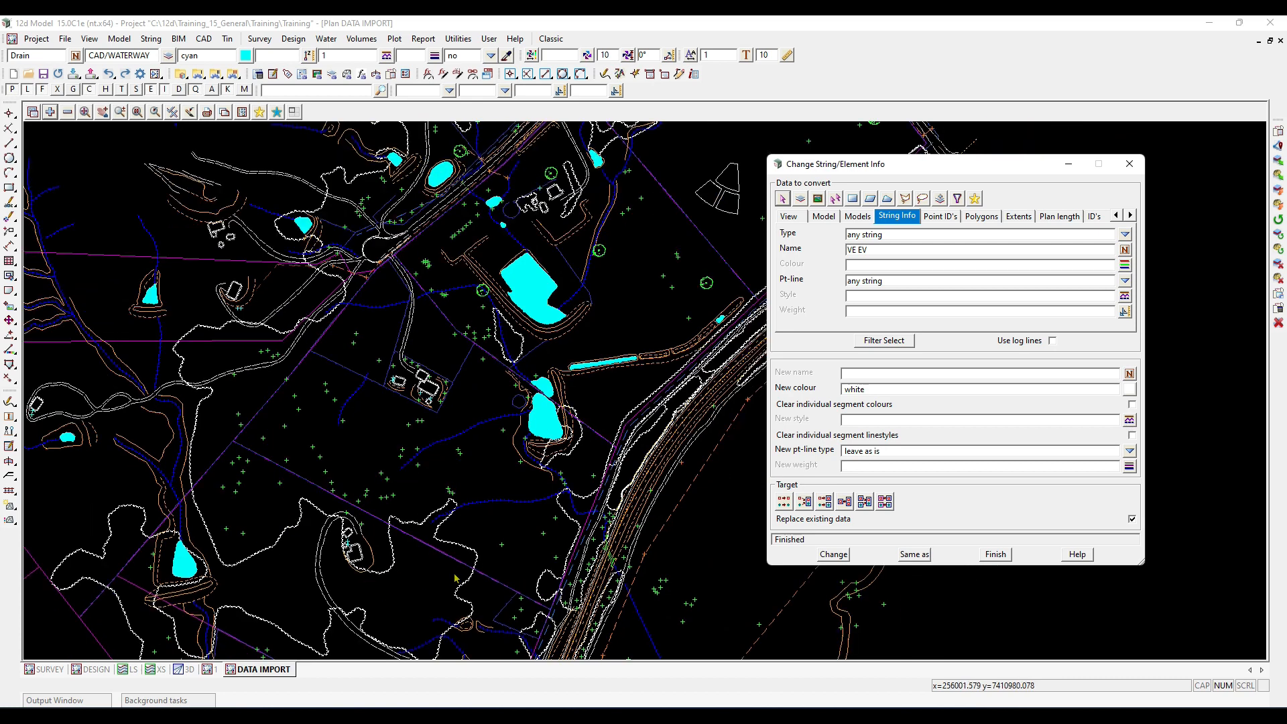
pyautogui.scroll(-1, 455, 578)
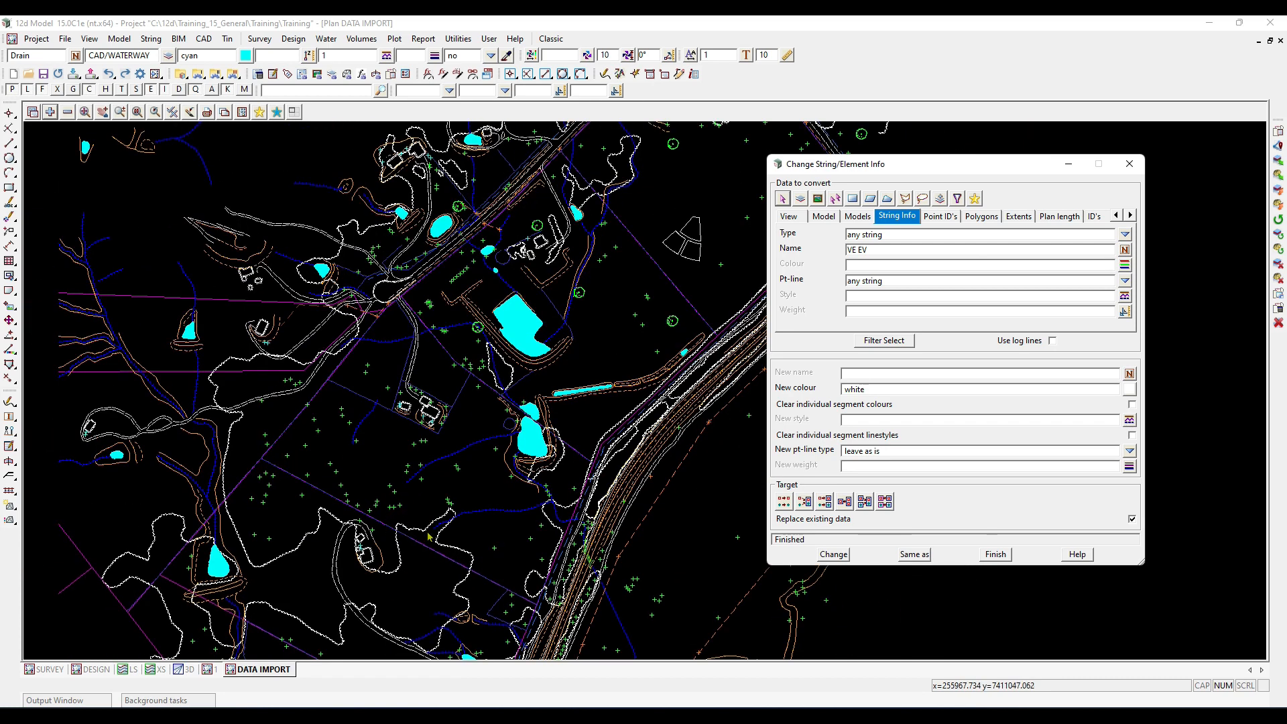
pyautogui.click(995, 554)
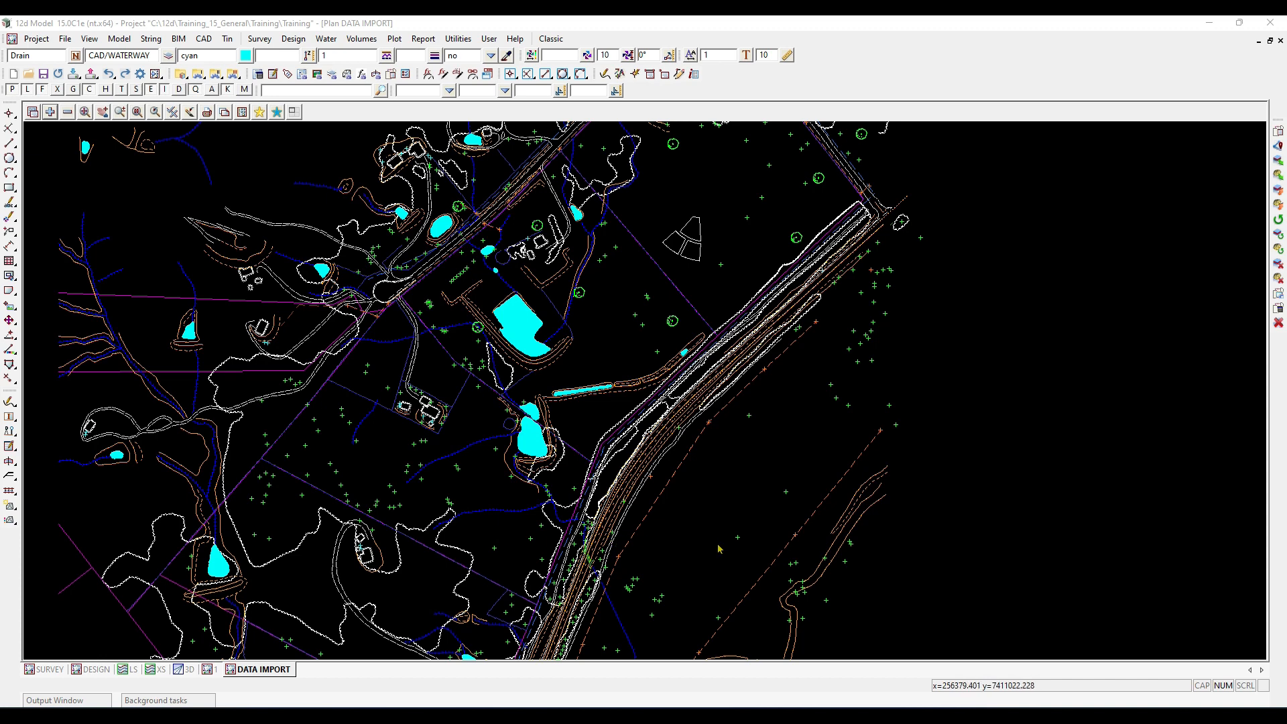
pyautogui.scroll(-1, 719, 548)
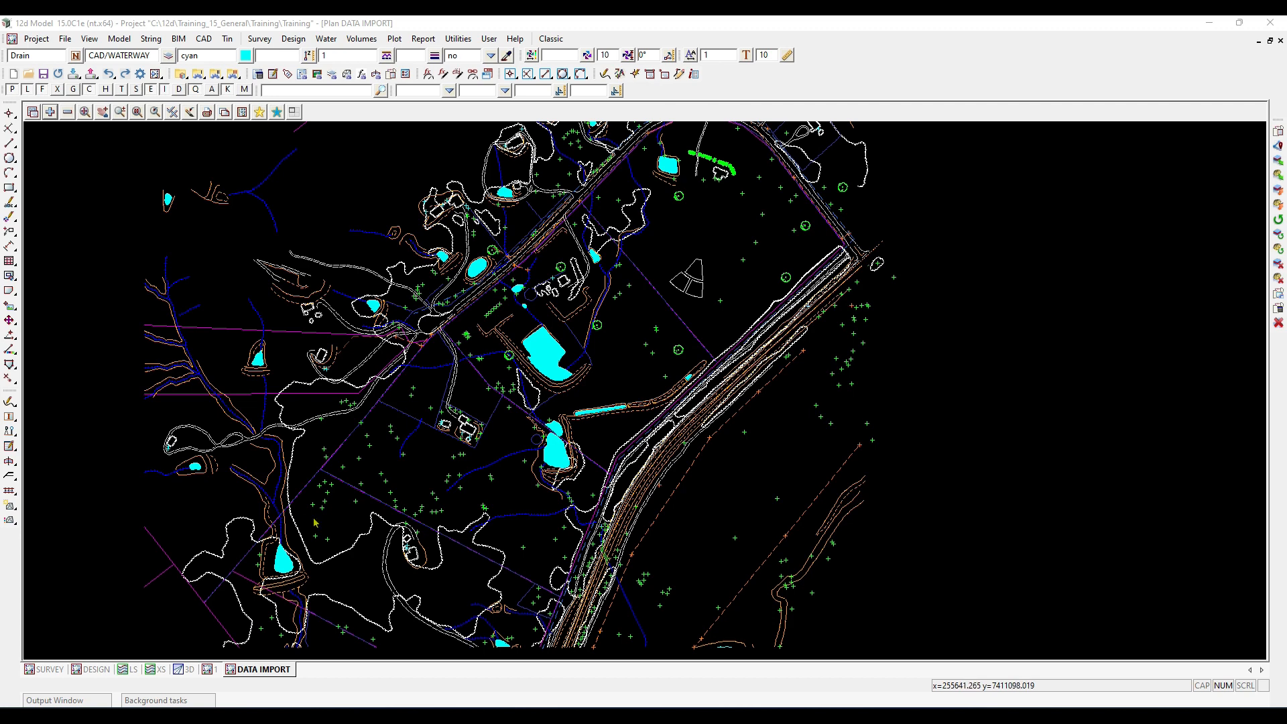
pyautogui.scroll(-1, 894, 548)
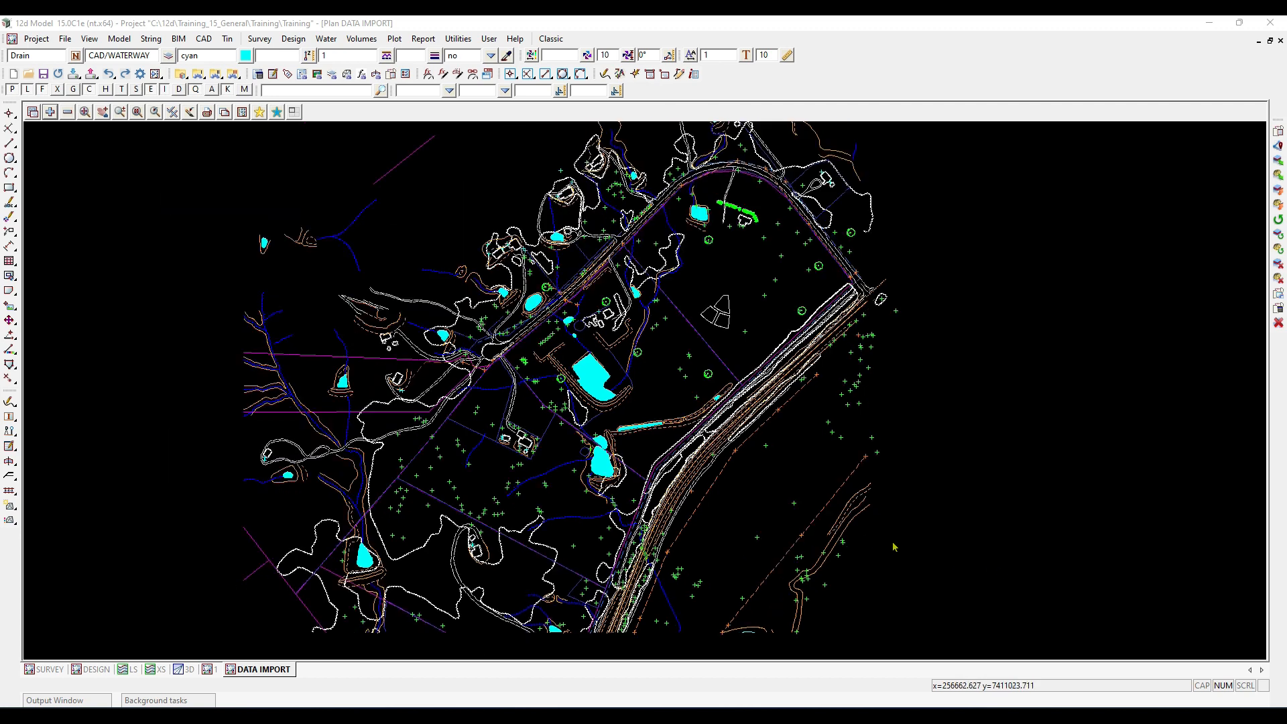
pyautogui.scroll(-1, 871, 570)
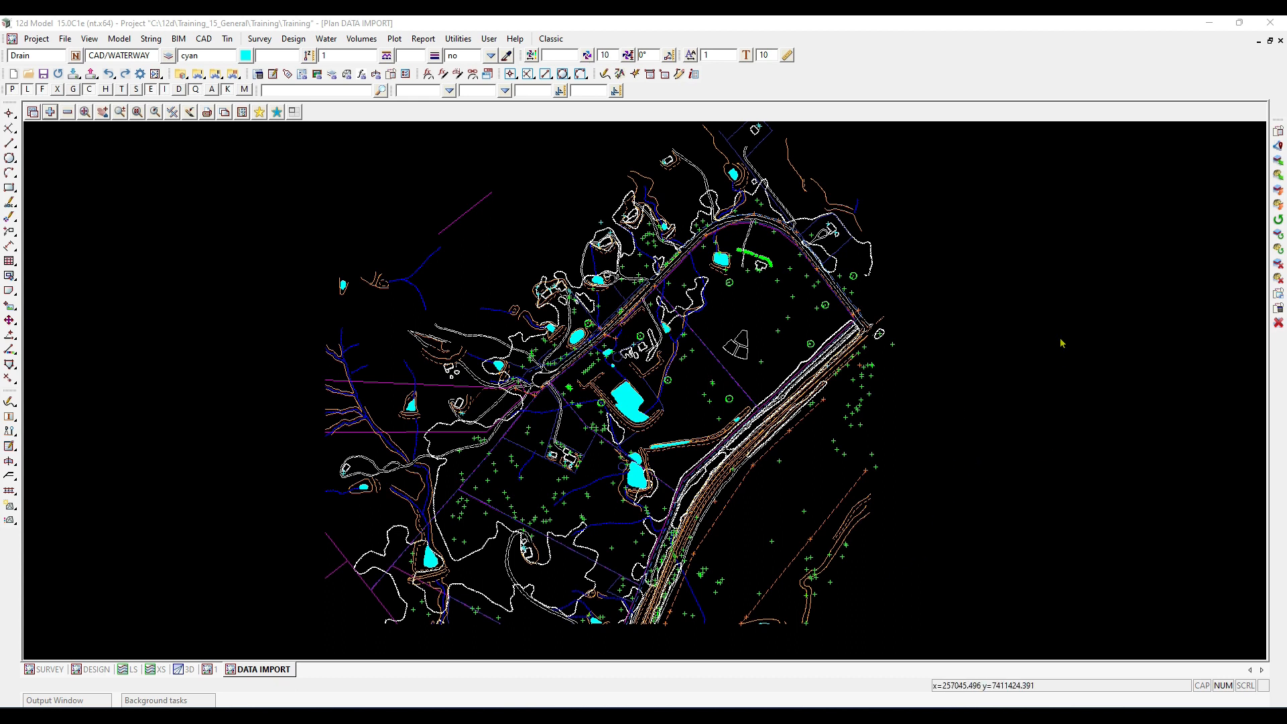
# Open the Change String/Element Info utility again and place its dialog clear of the survey data
pyautogui.click(458, 38)
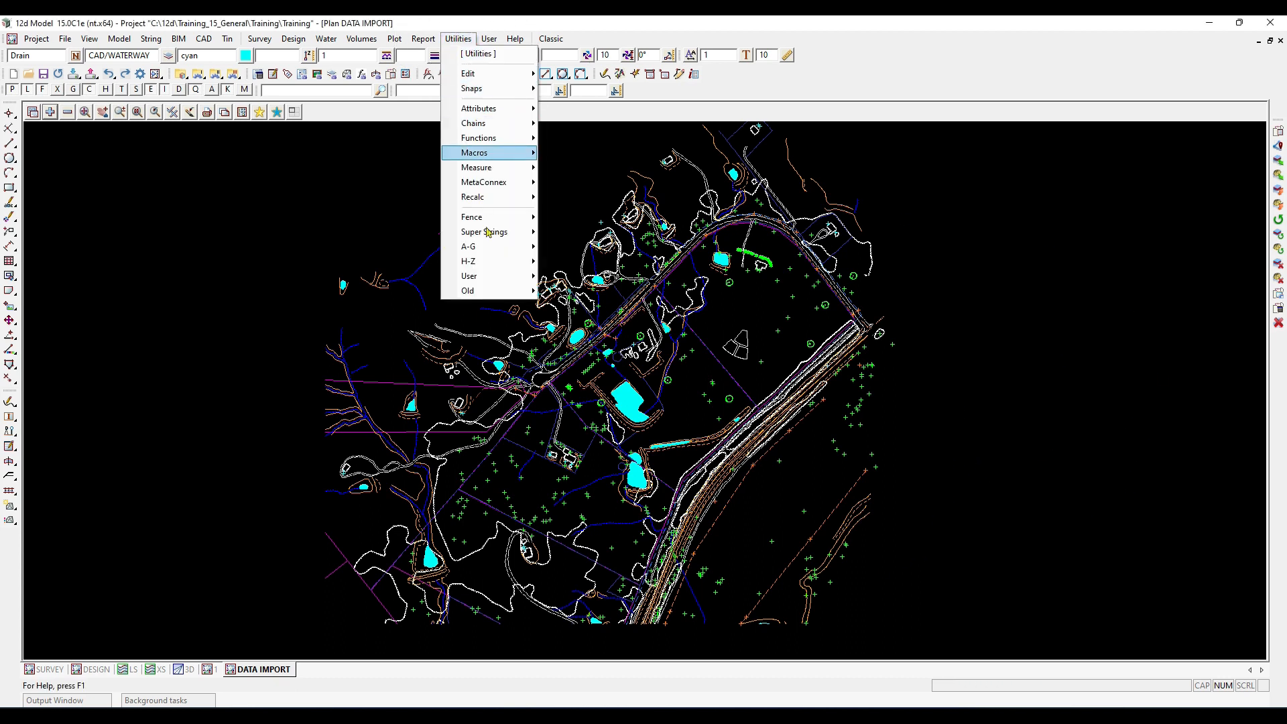
pyautogui.moveTo(489, 247)
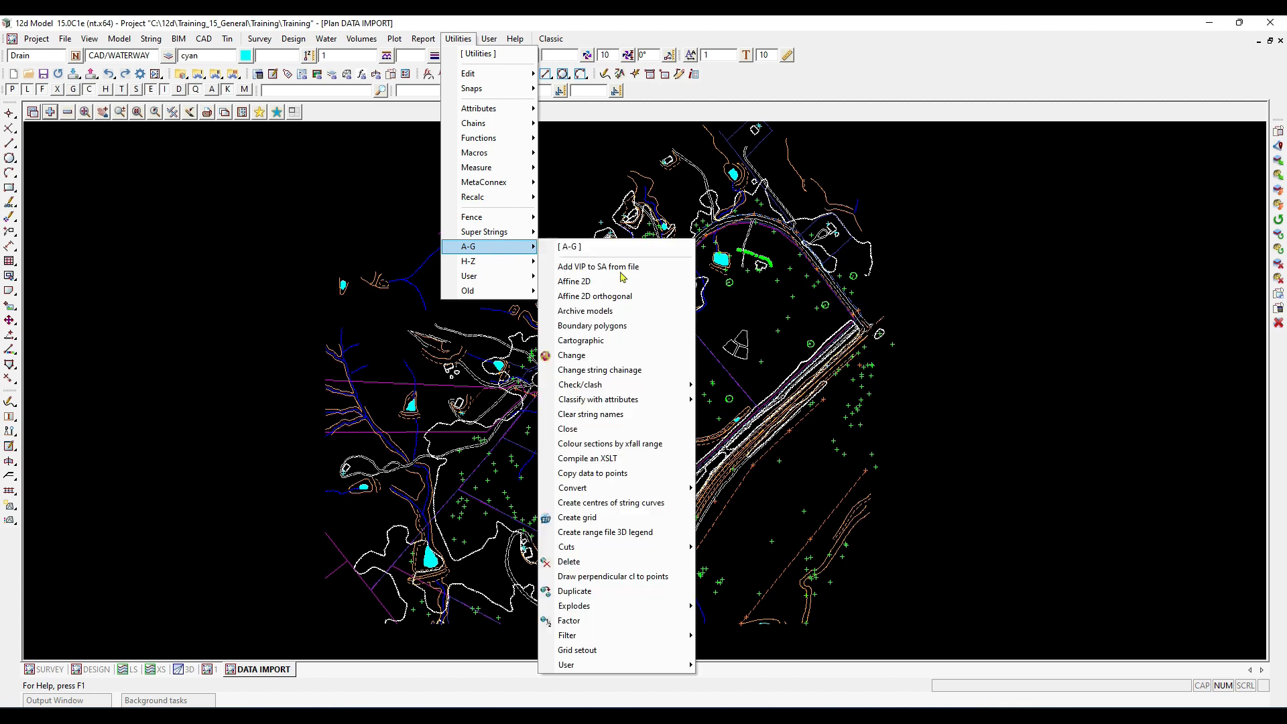
pyautogui.click(620, 355)
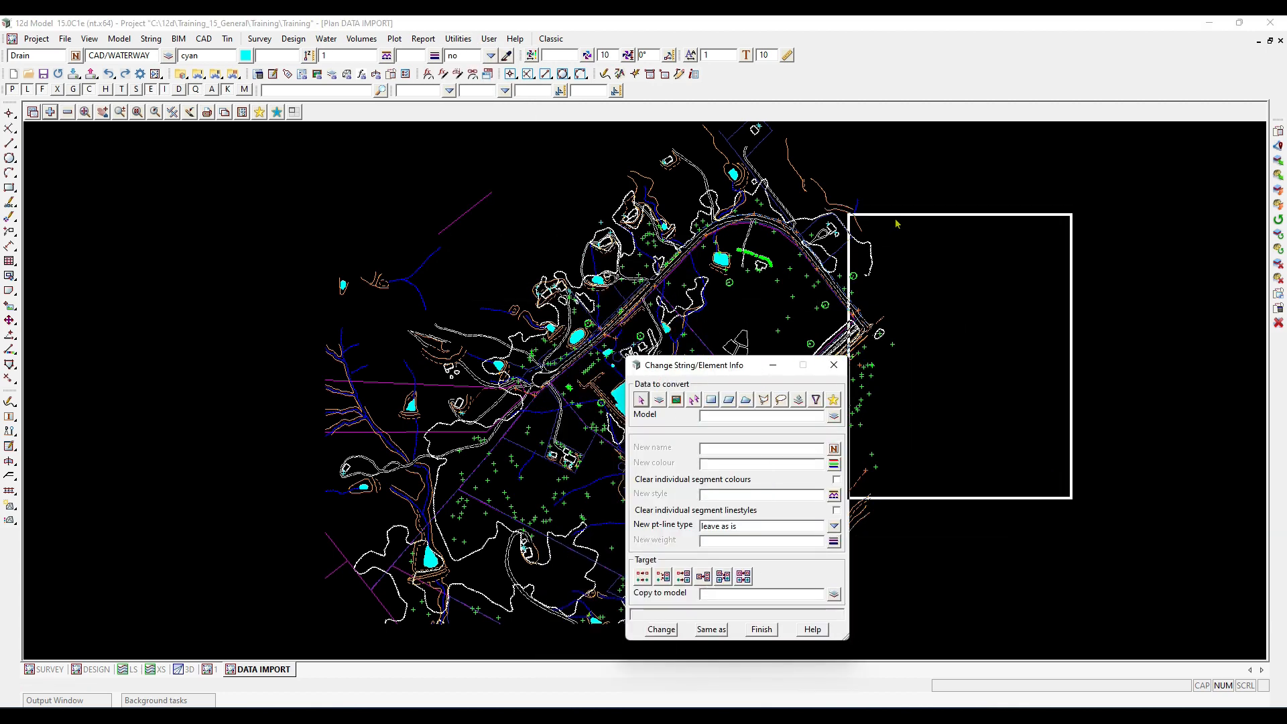
pyautogui.moveTo(897, 223); pyautogui.dragTo(896, 195)
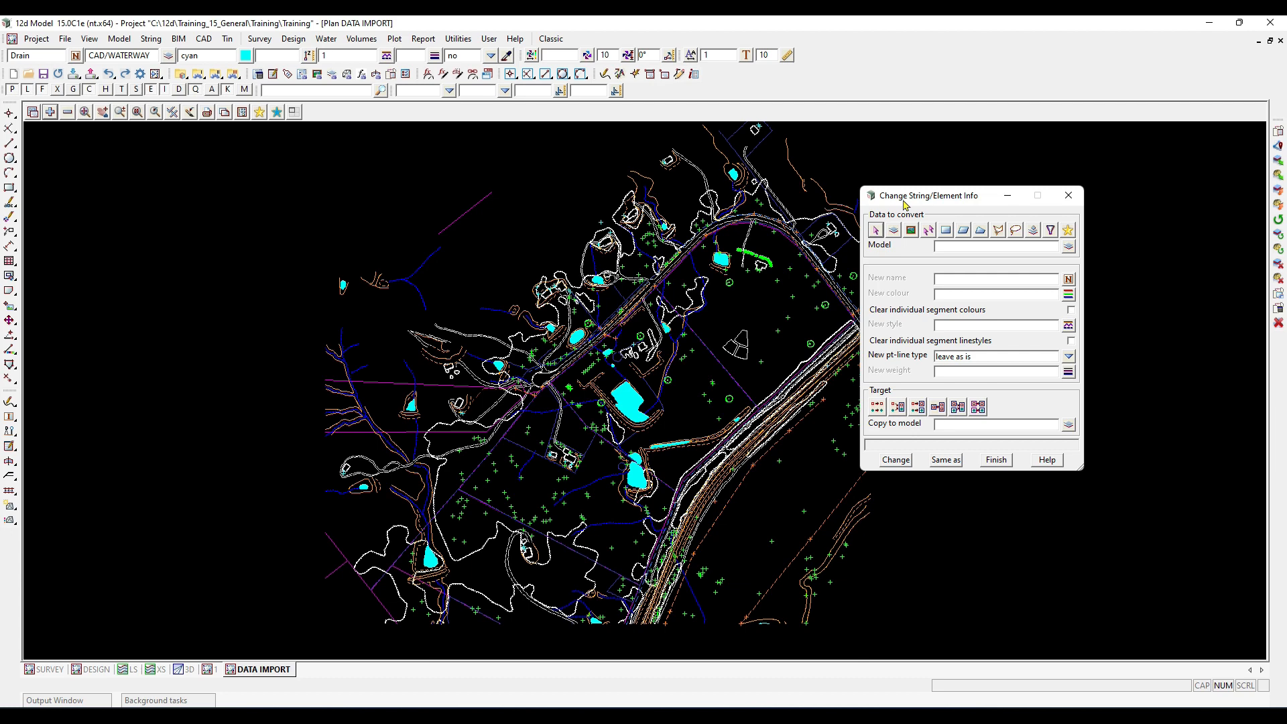
# Consult the 12d Model Reference Manual page on the Change option, and close both the manual and the Change String/Element Info dialog
pyautogui.press('F1')
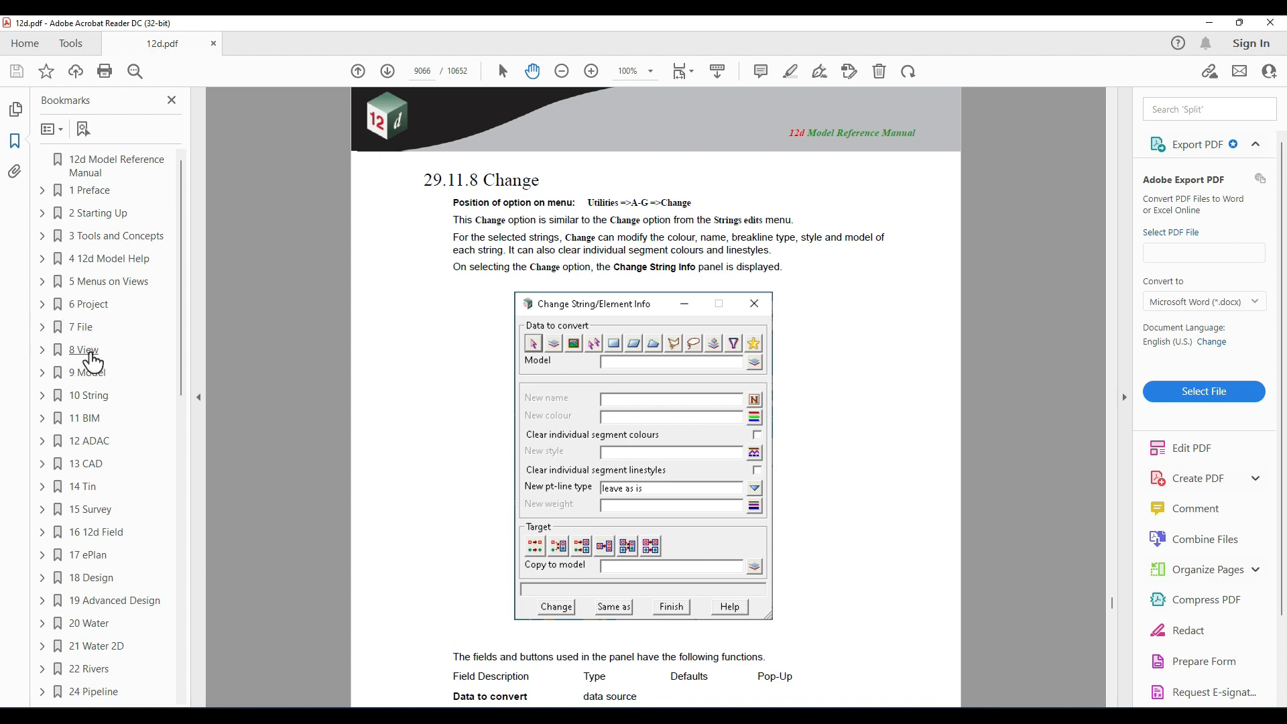
pyautogui.click(94, 353)
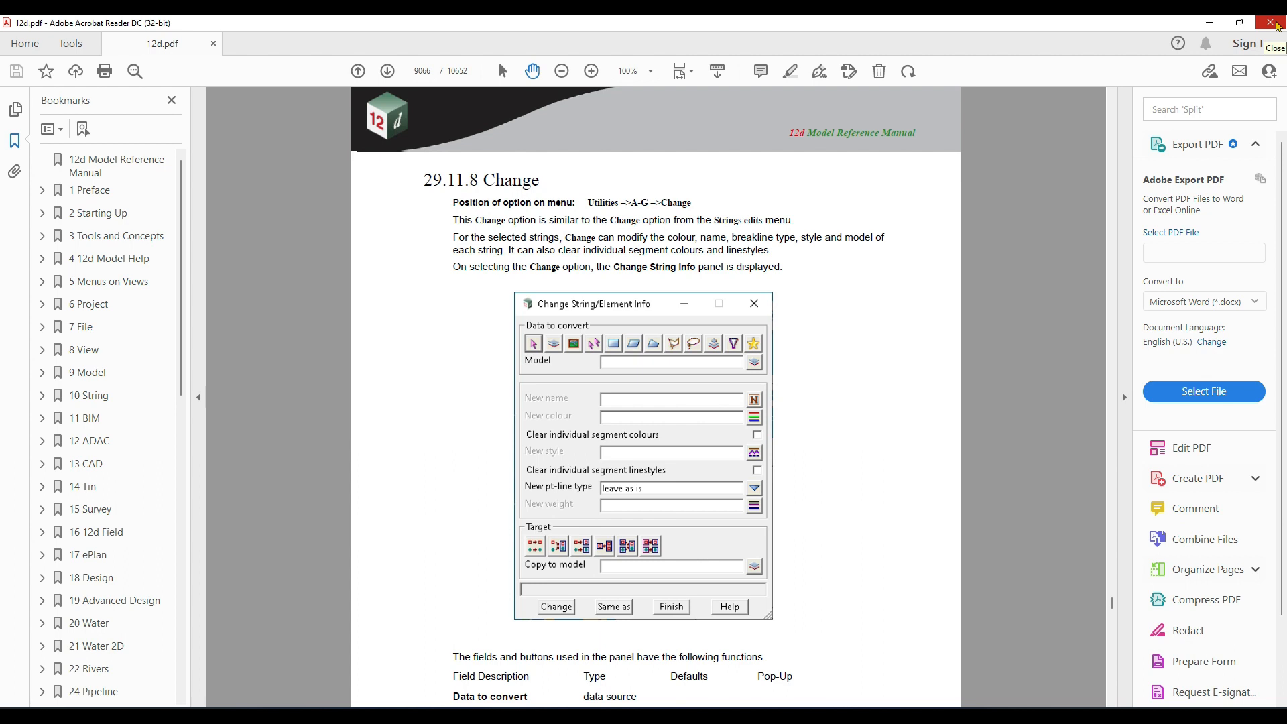
pyautogui.click(1277, 24)
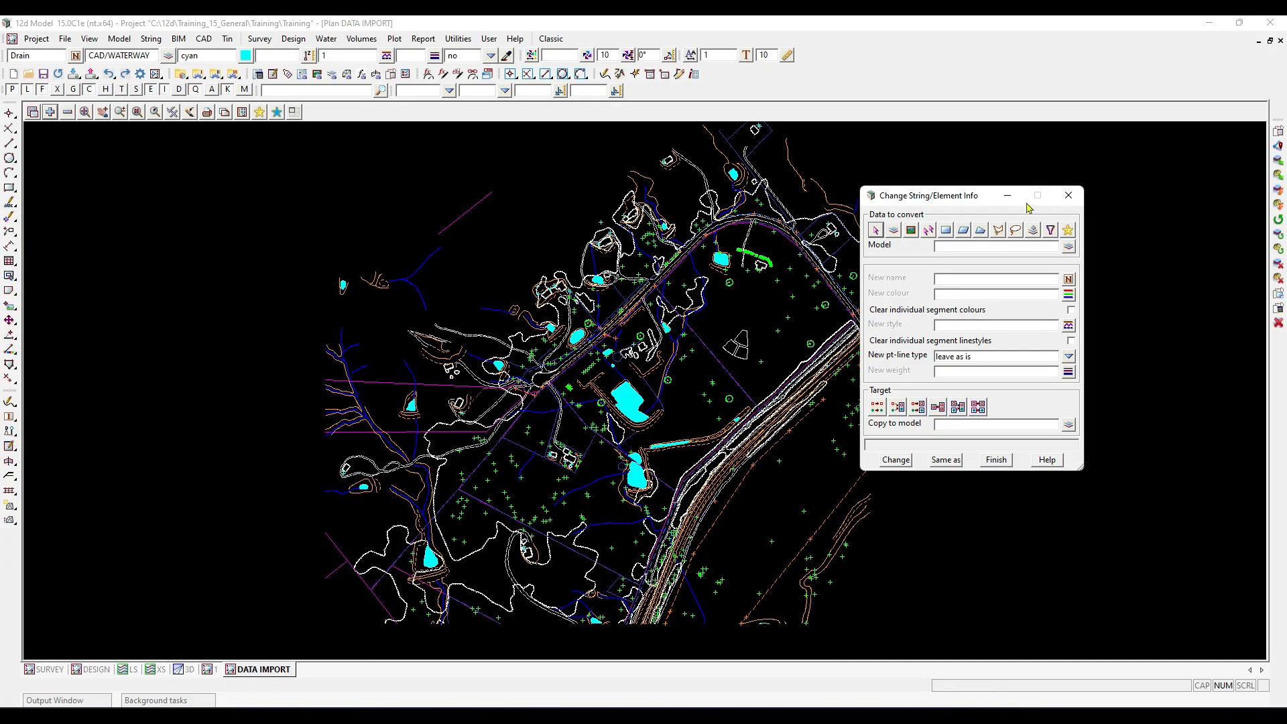
pyautogui.click(997, 460)
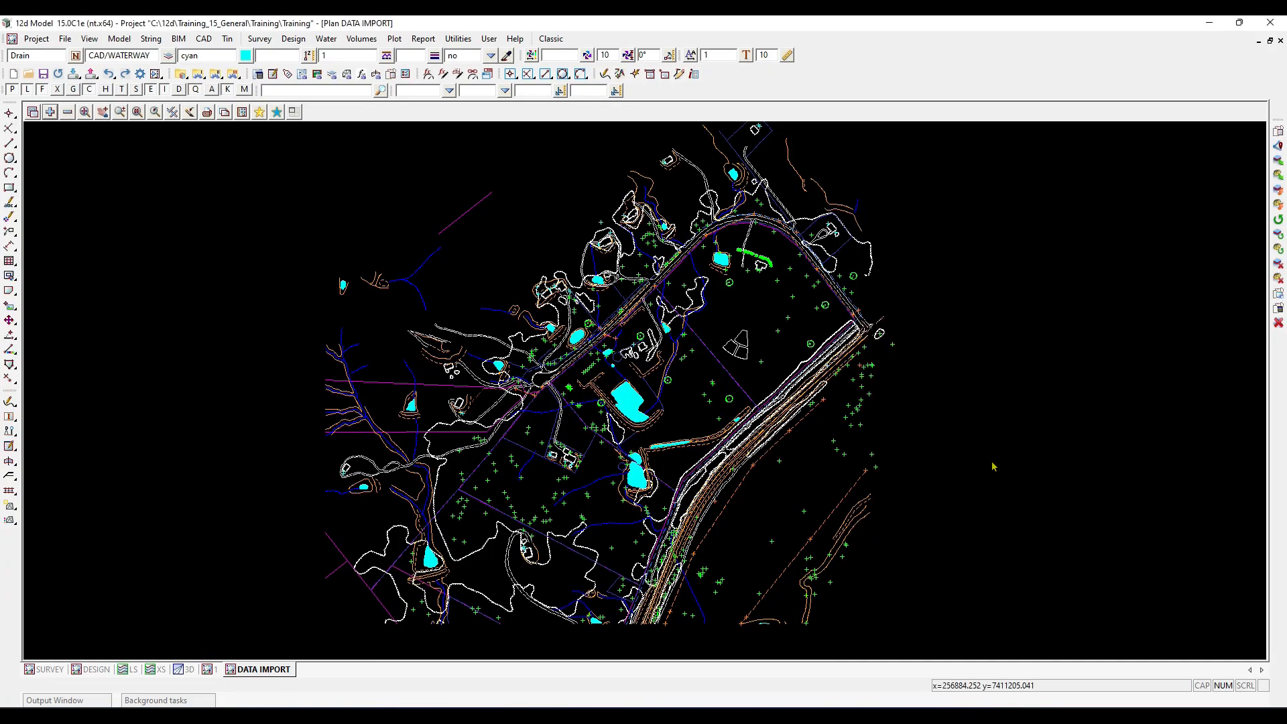